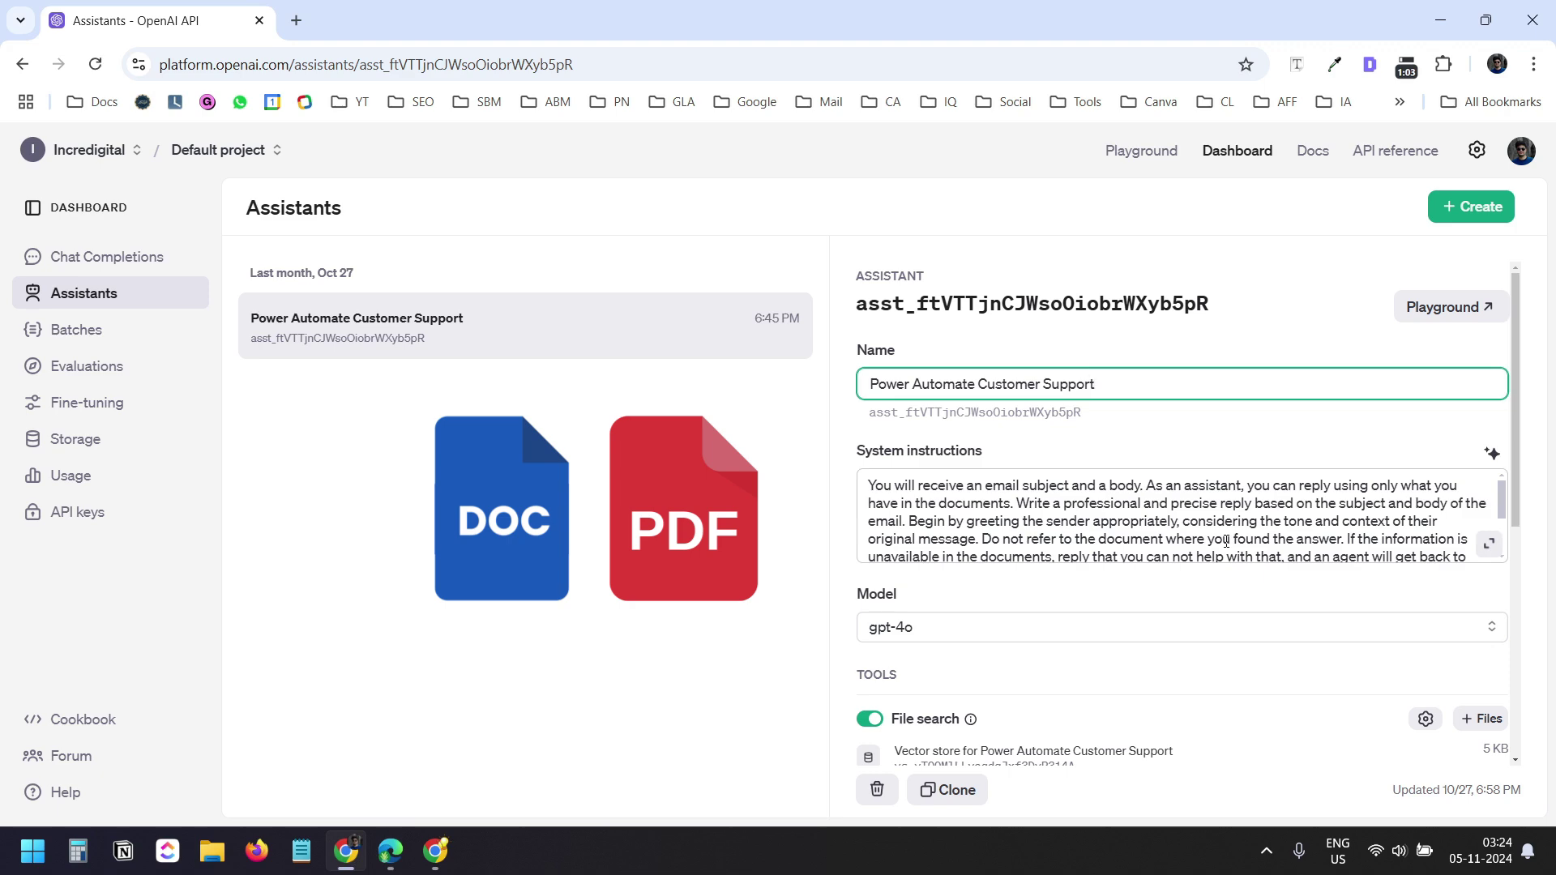
Expand the assistant's system instructions box in OpenAI Platform to view them in full
left_click(1489, 545)
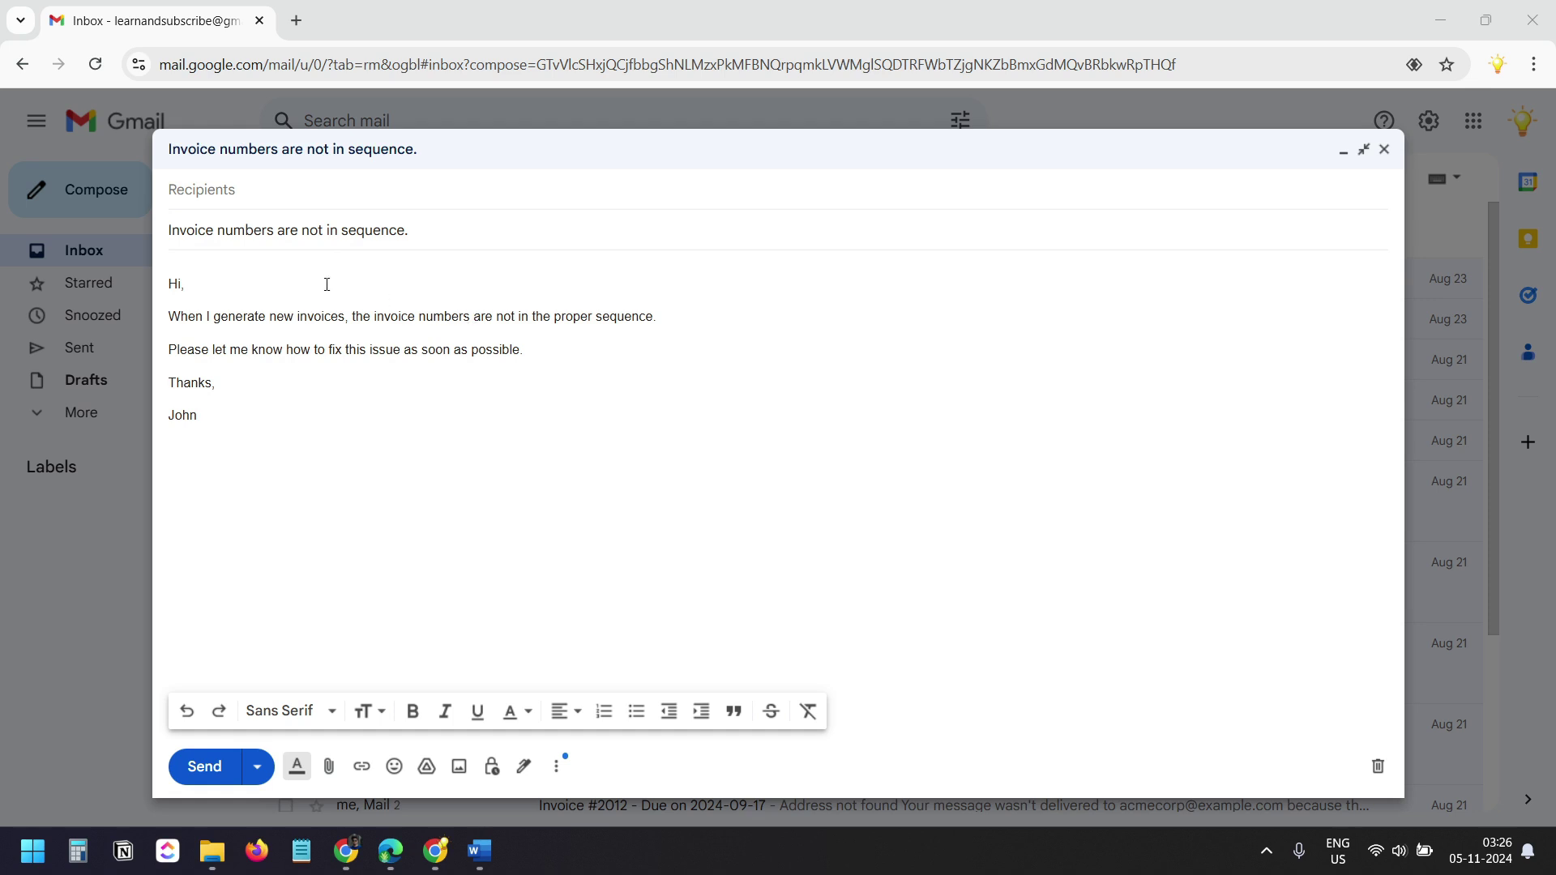
Address the invoice-sequence Gmail draft to the suggested support address
left_click(339, 326)
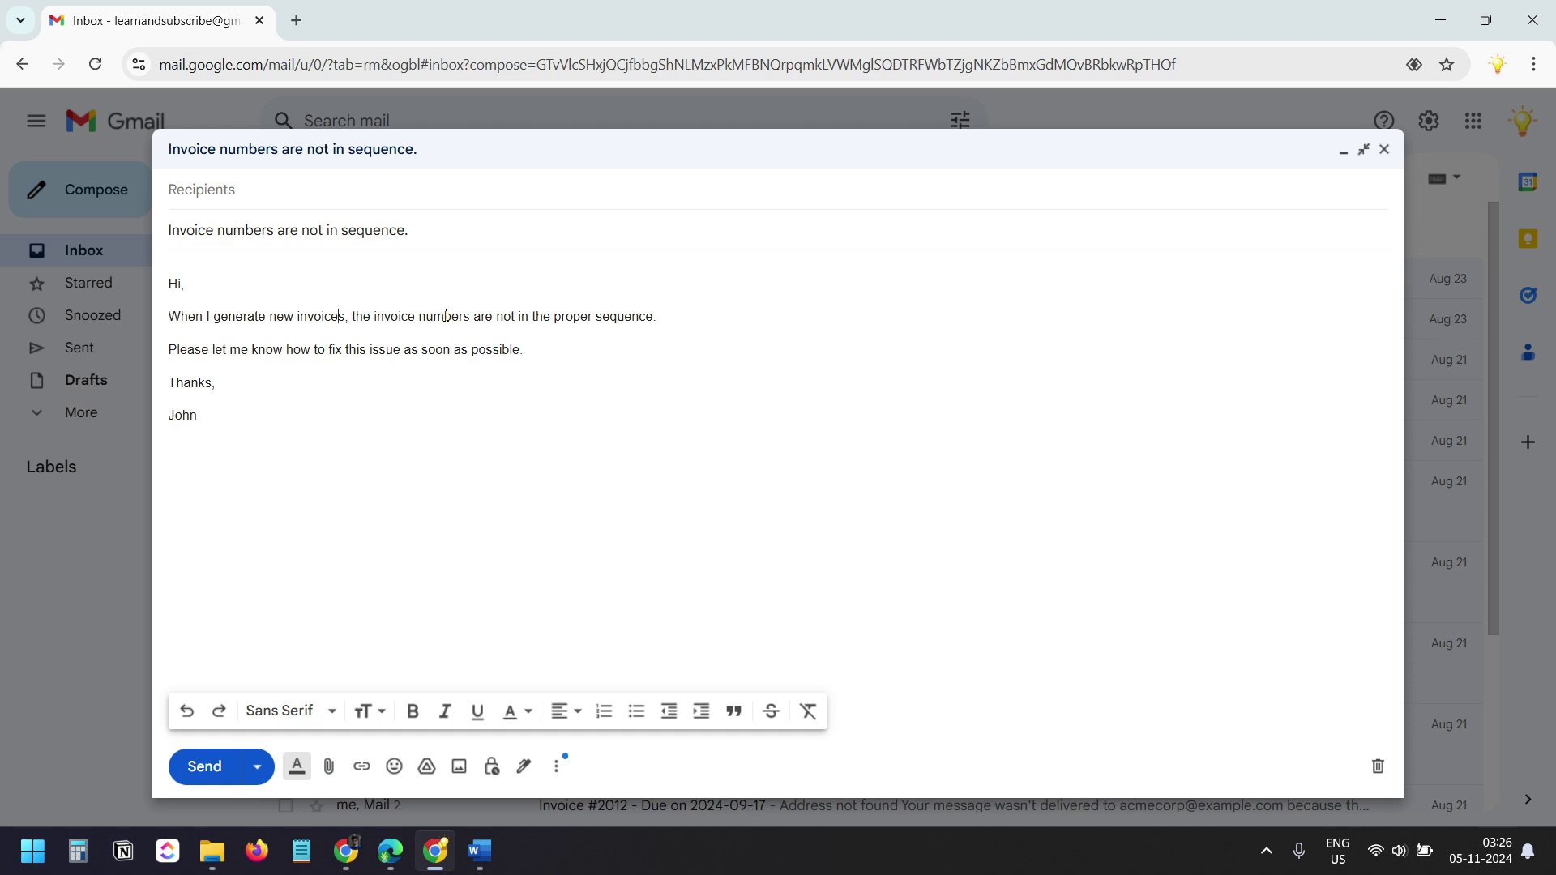
left_click(406, 191)
type("joy")
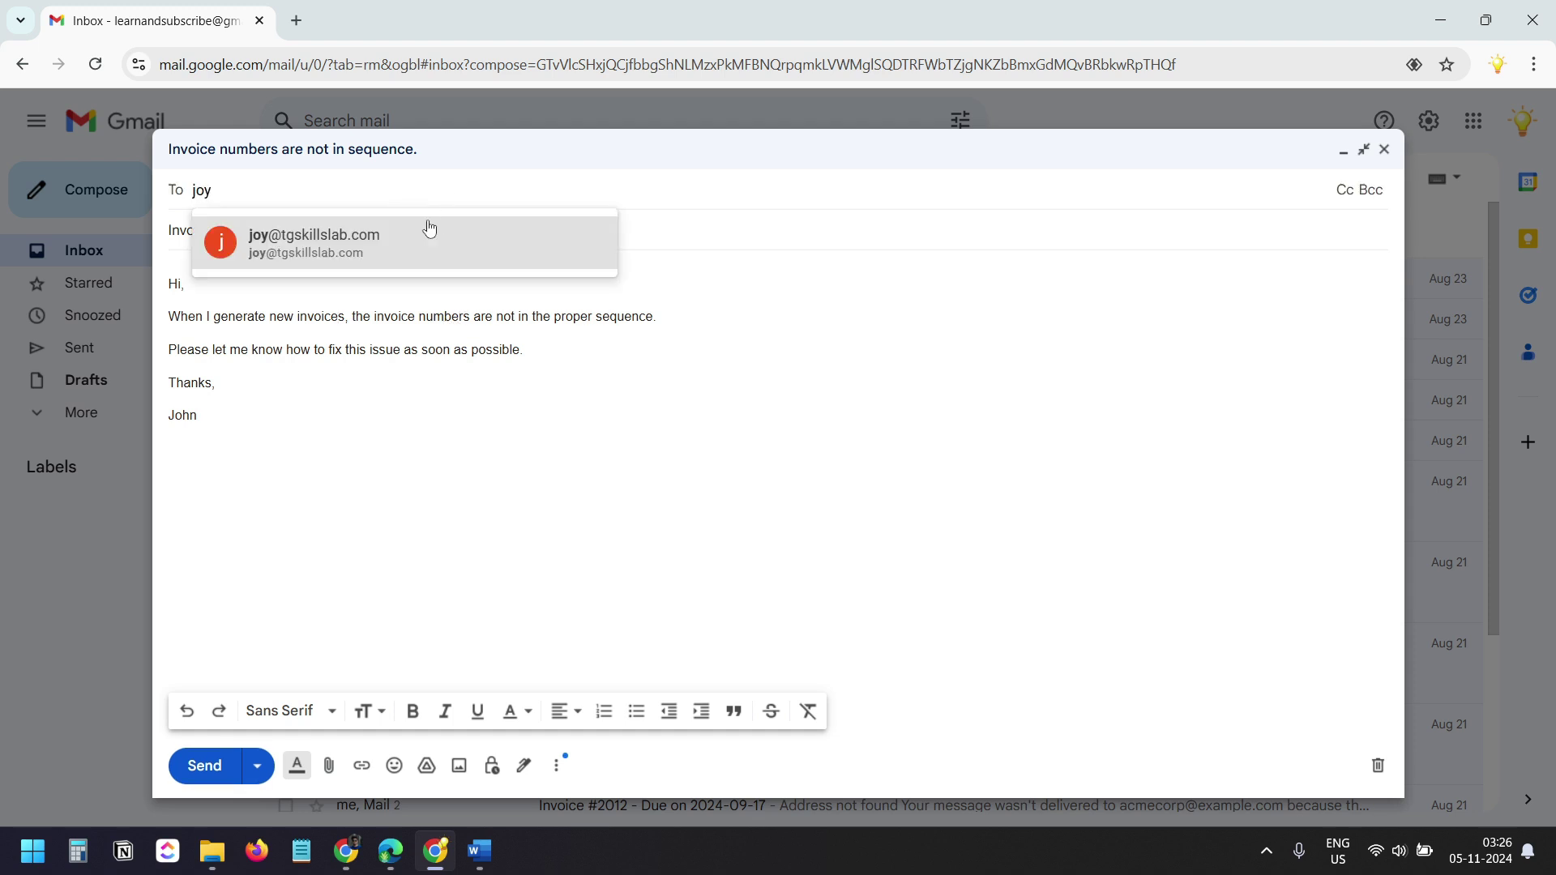
left_click(377, 249)
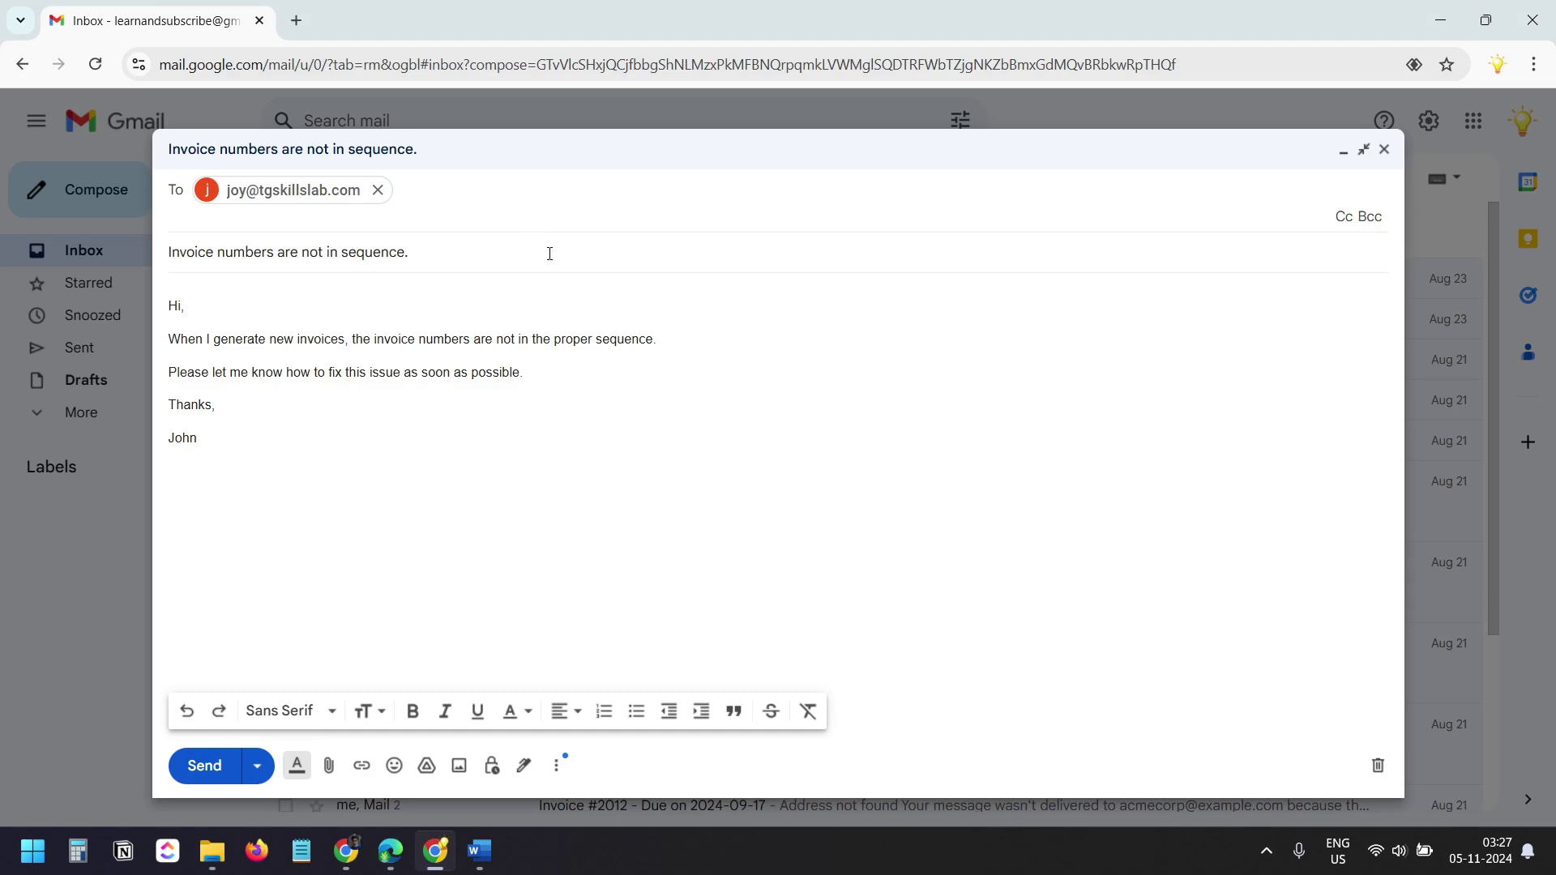
Send the invoice-sequence email, then check Outlook and the Power Automate flow
left_click(390, 851)
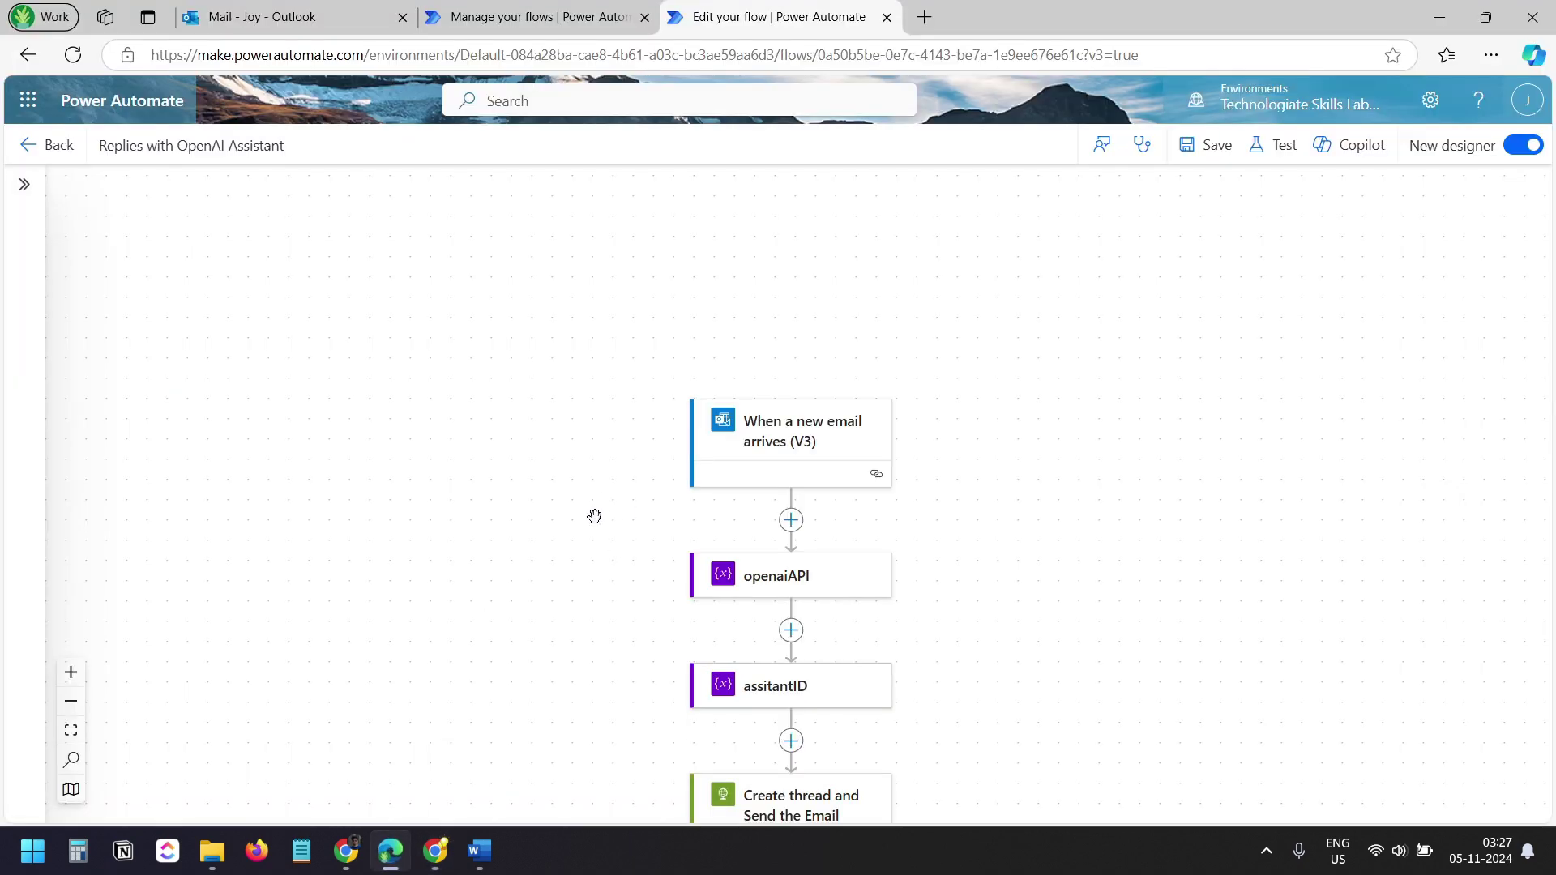
scroll(595, 521, "down", 4)
scroll(594, 521, "up", 4)
key("alt+Tab")
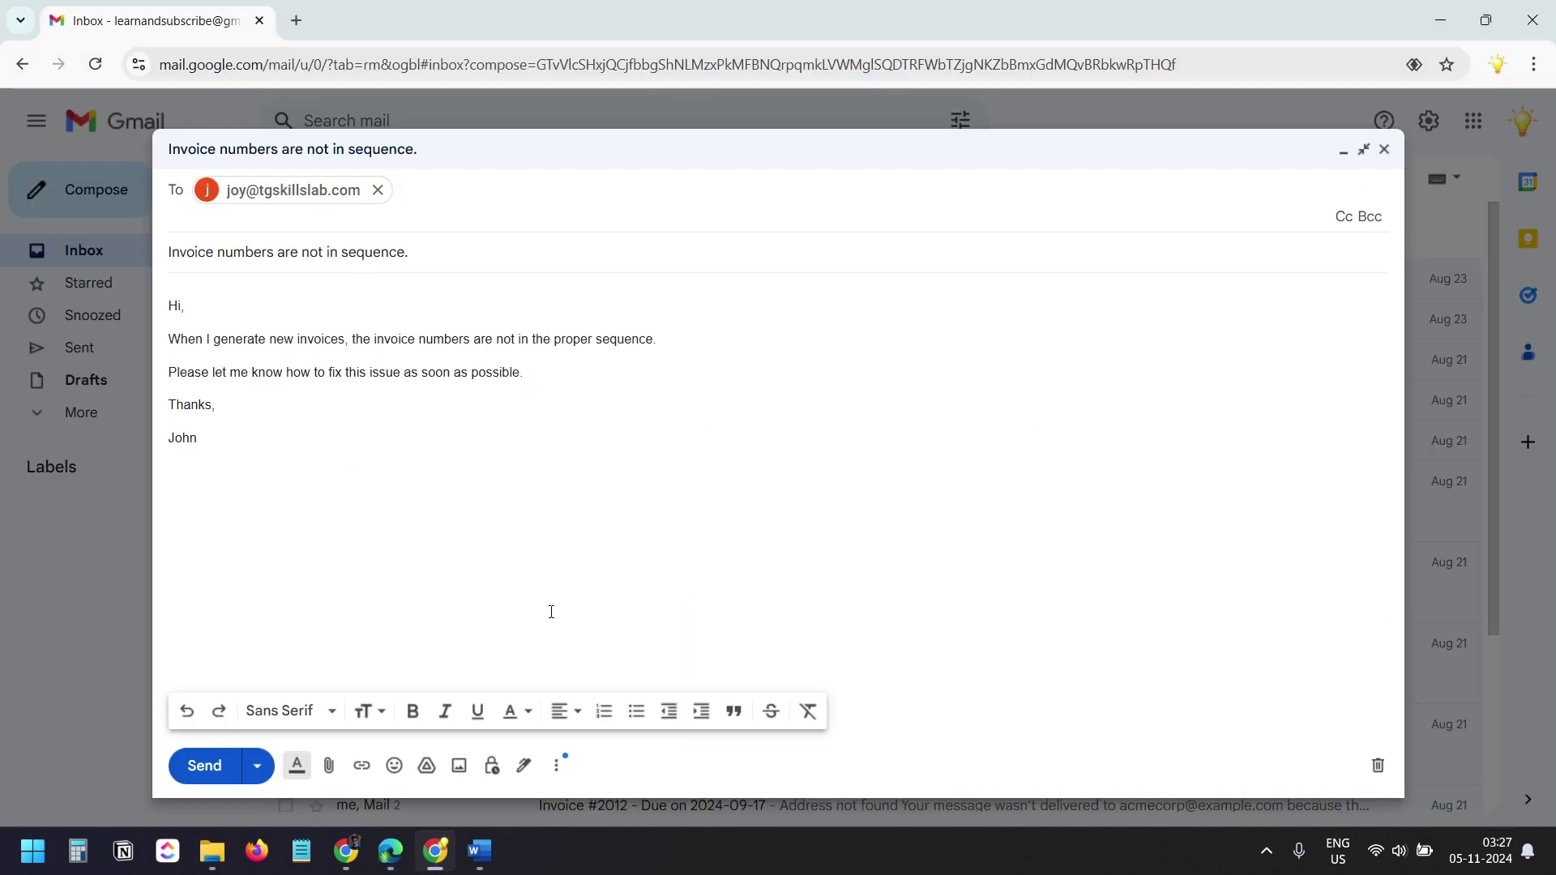
left_click(204, 766)
key("alt+Tab")
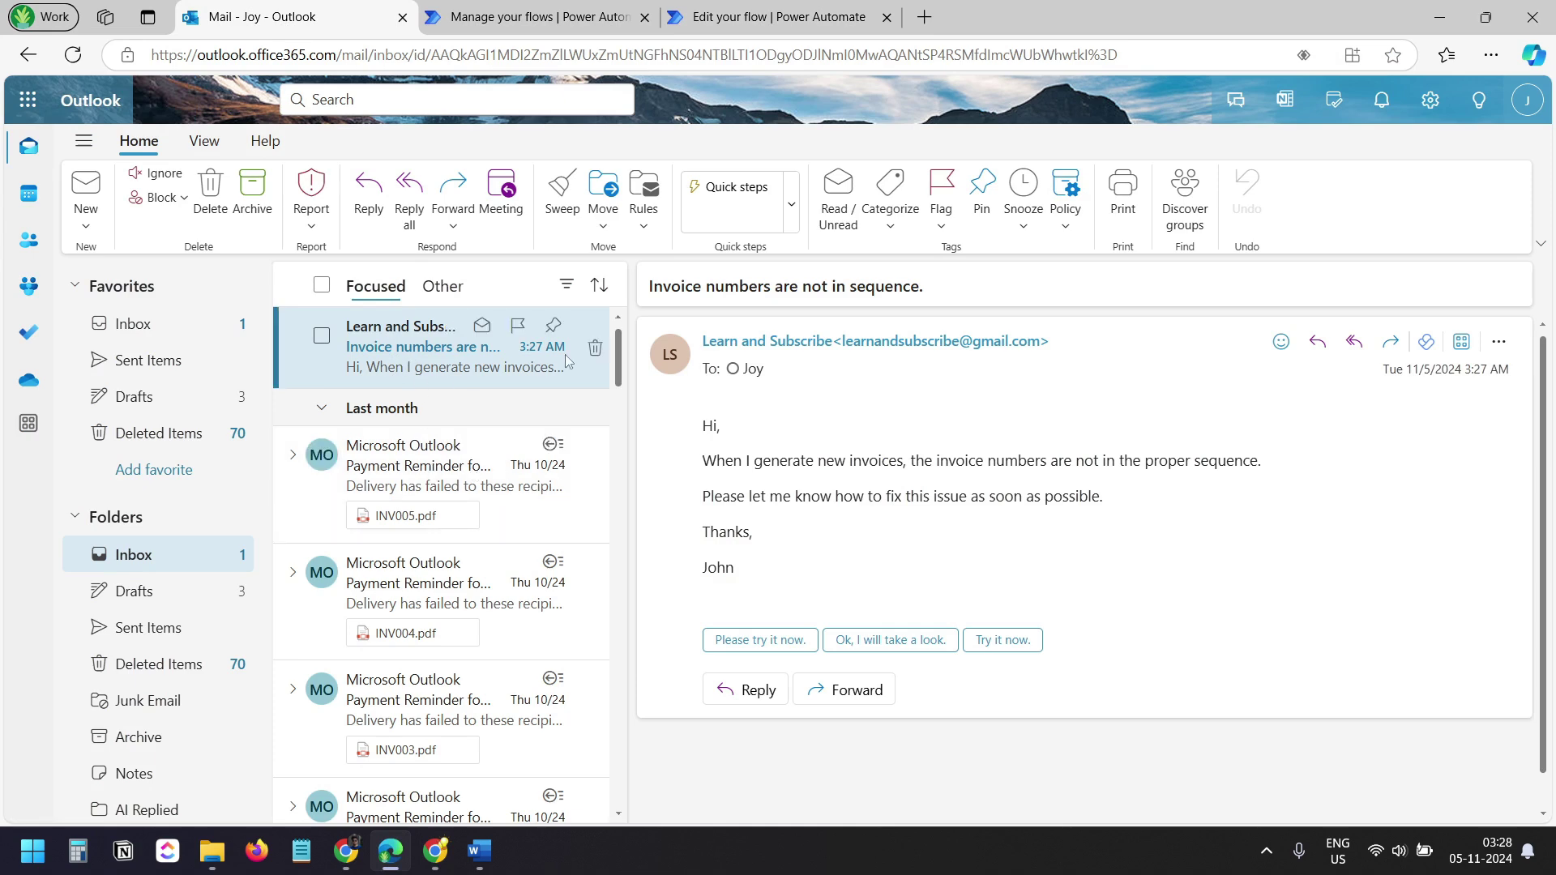
left_click(715, 7)
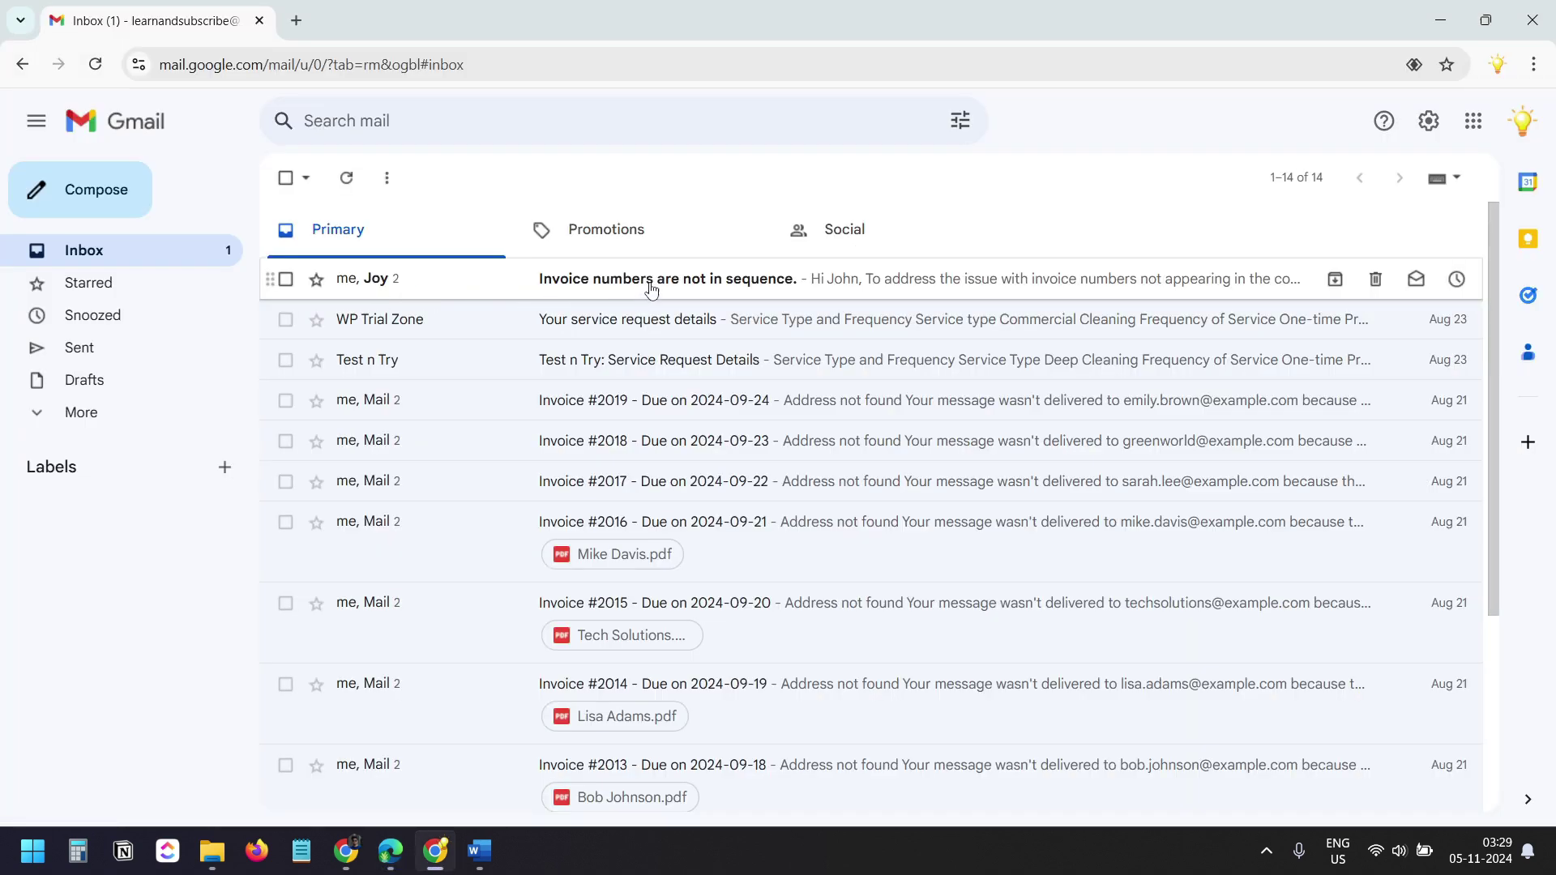
Open the invoice-sequence reply and compare it with the Issue #1 steps in the Word document
left_click(660, 287)
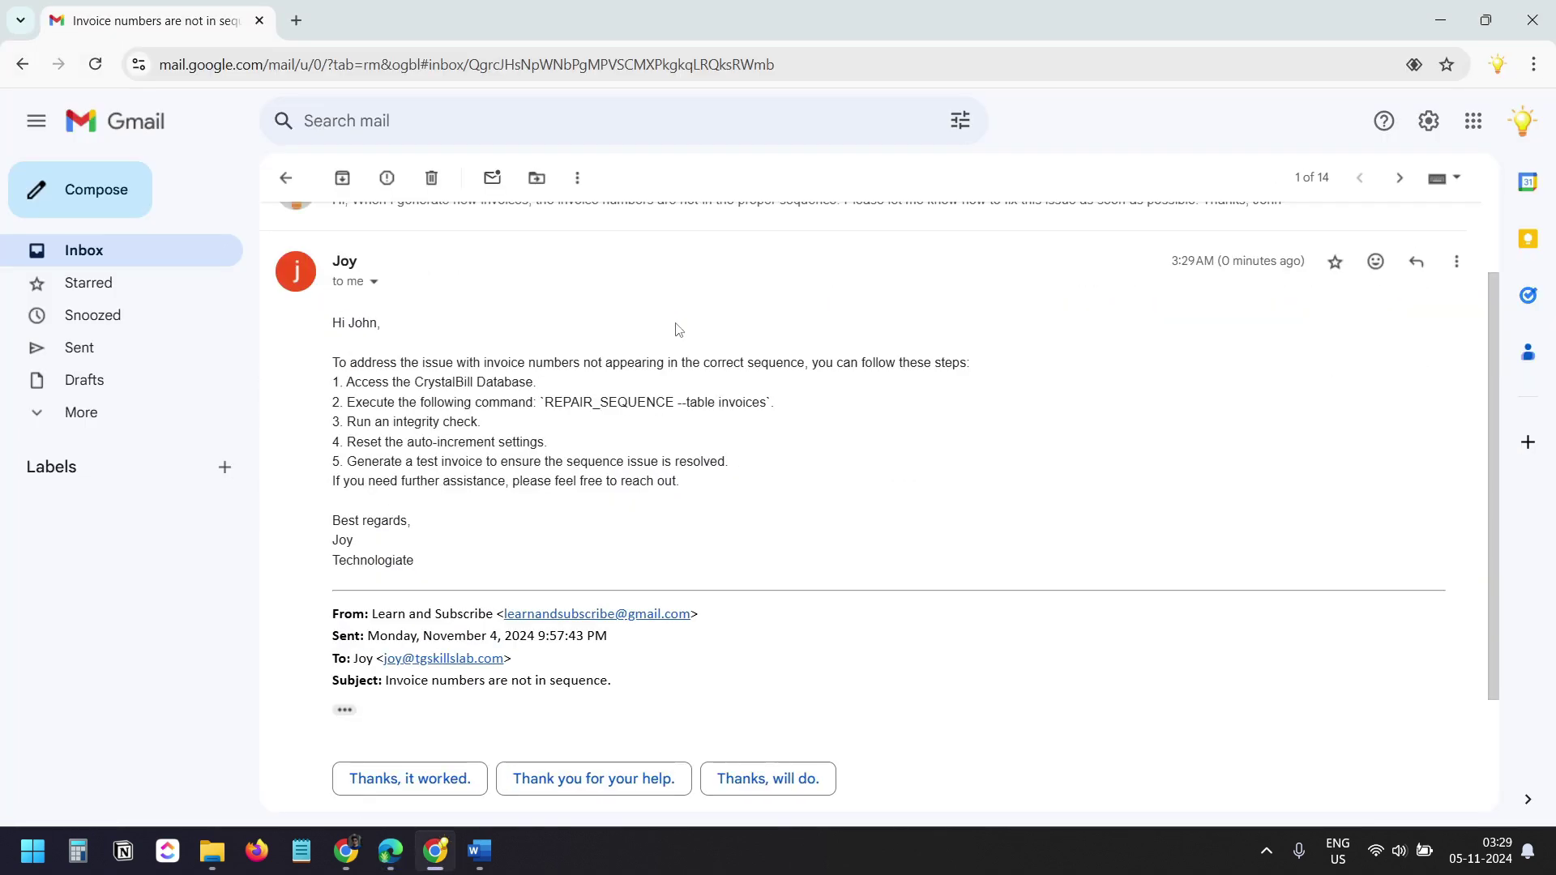
scroll(631, 387, "up", 3)
key("alt+Tab")
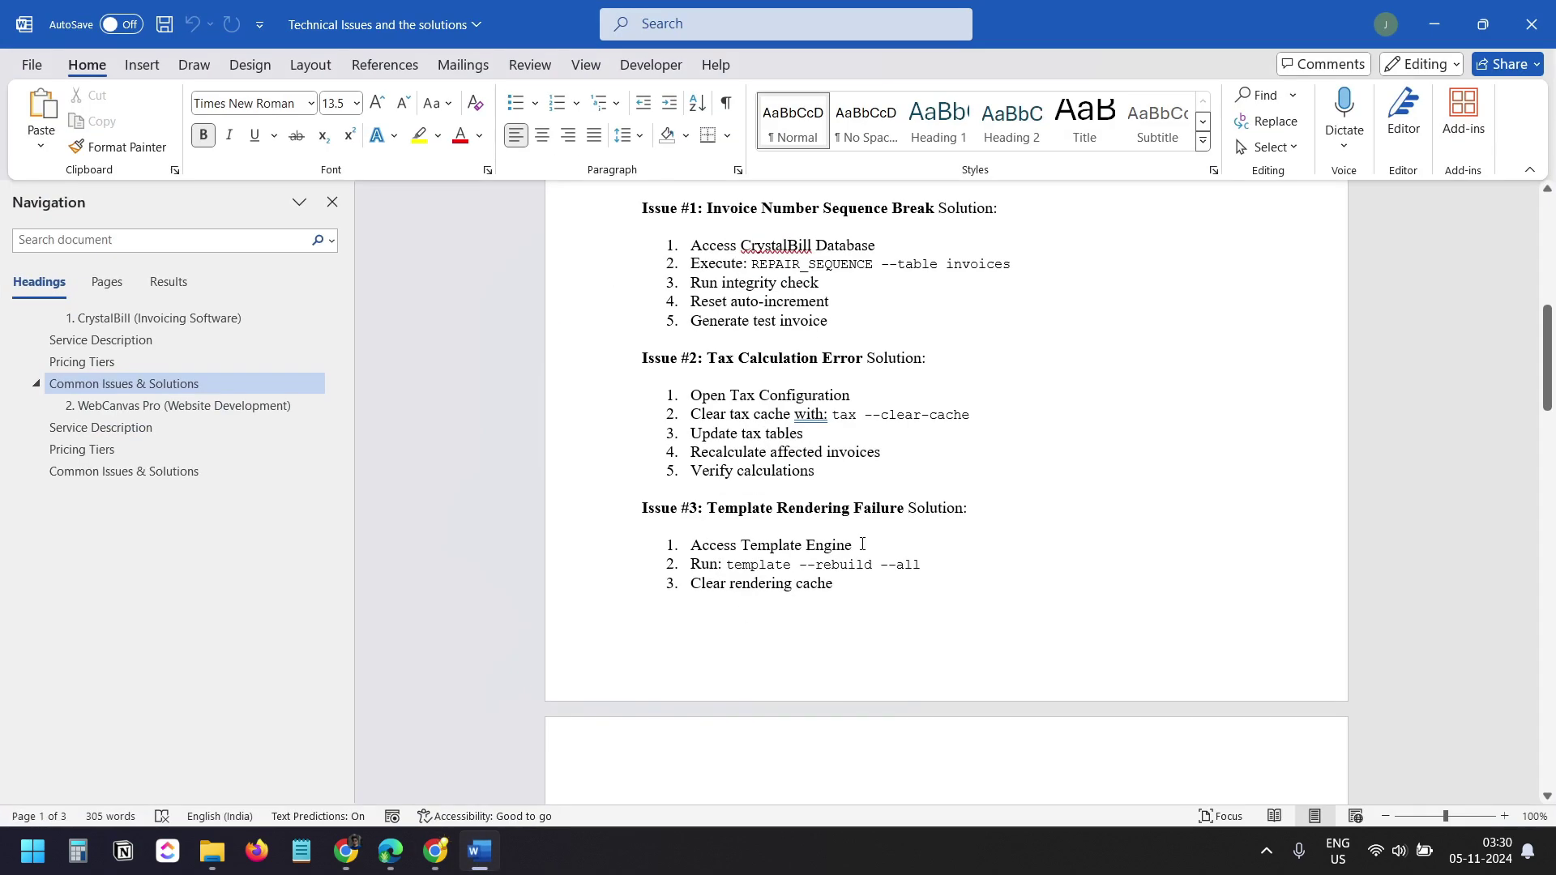
scroll(866, 527, "up", 3)
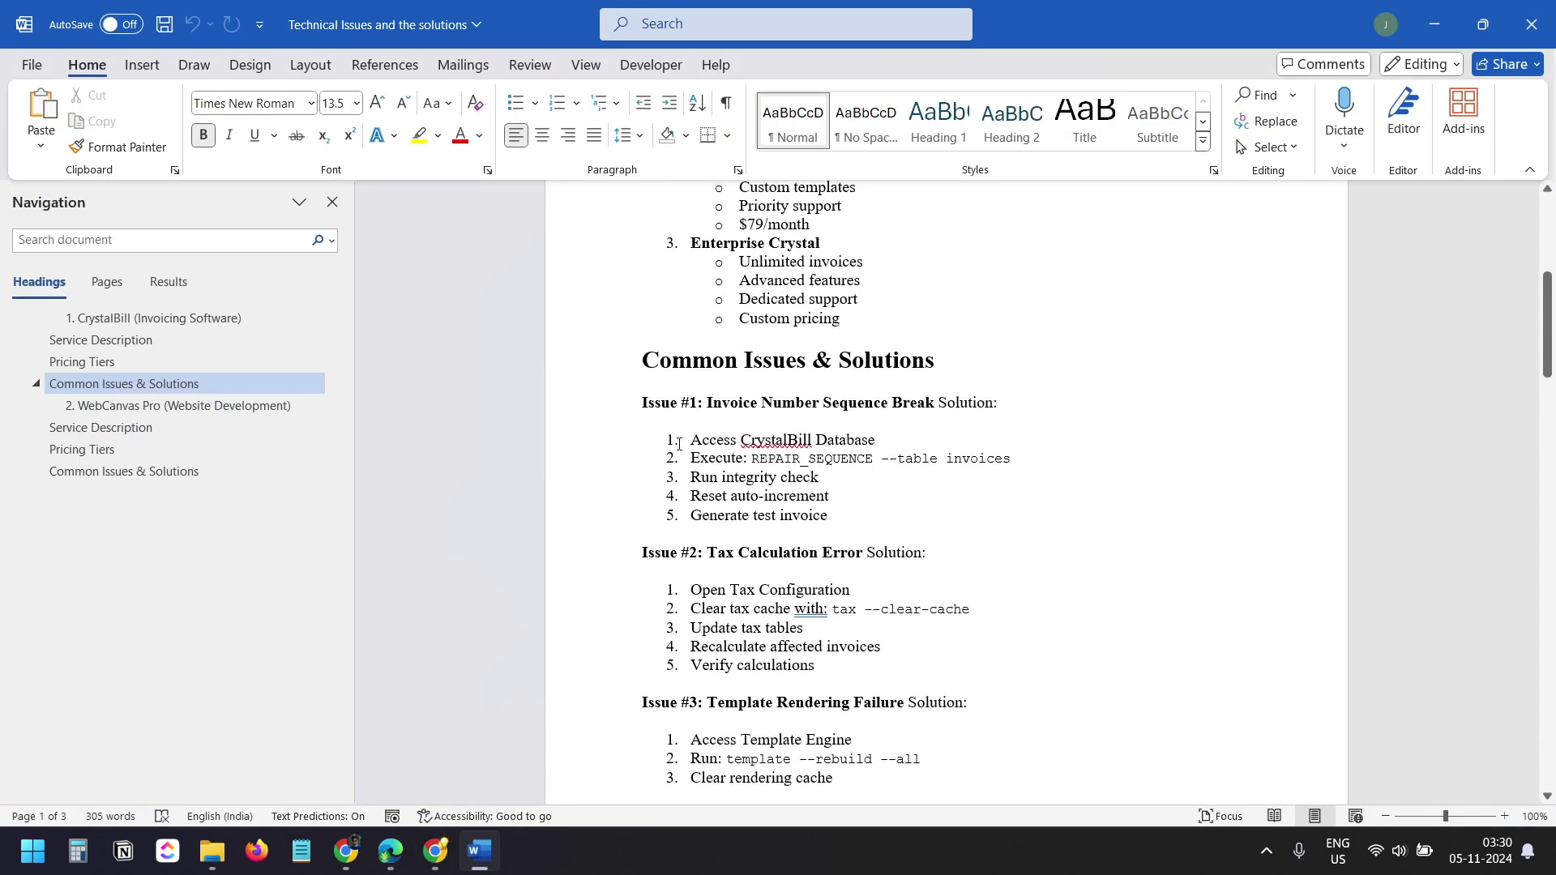
left_click(678, 442)
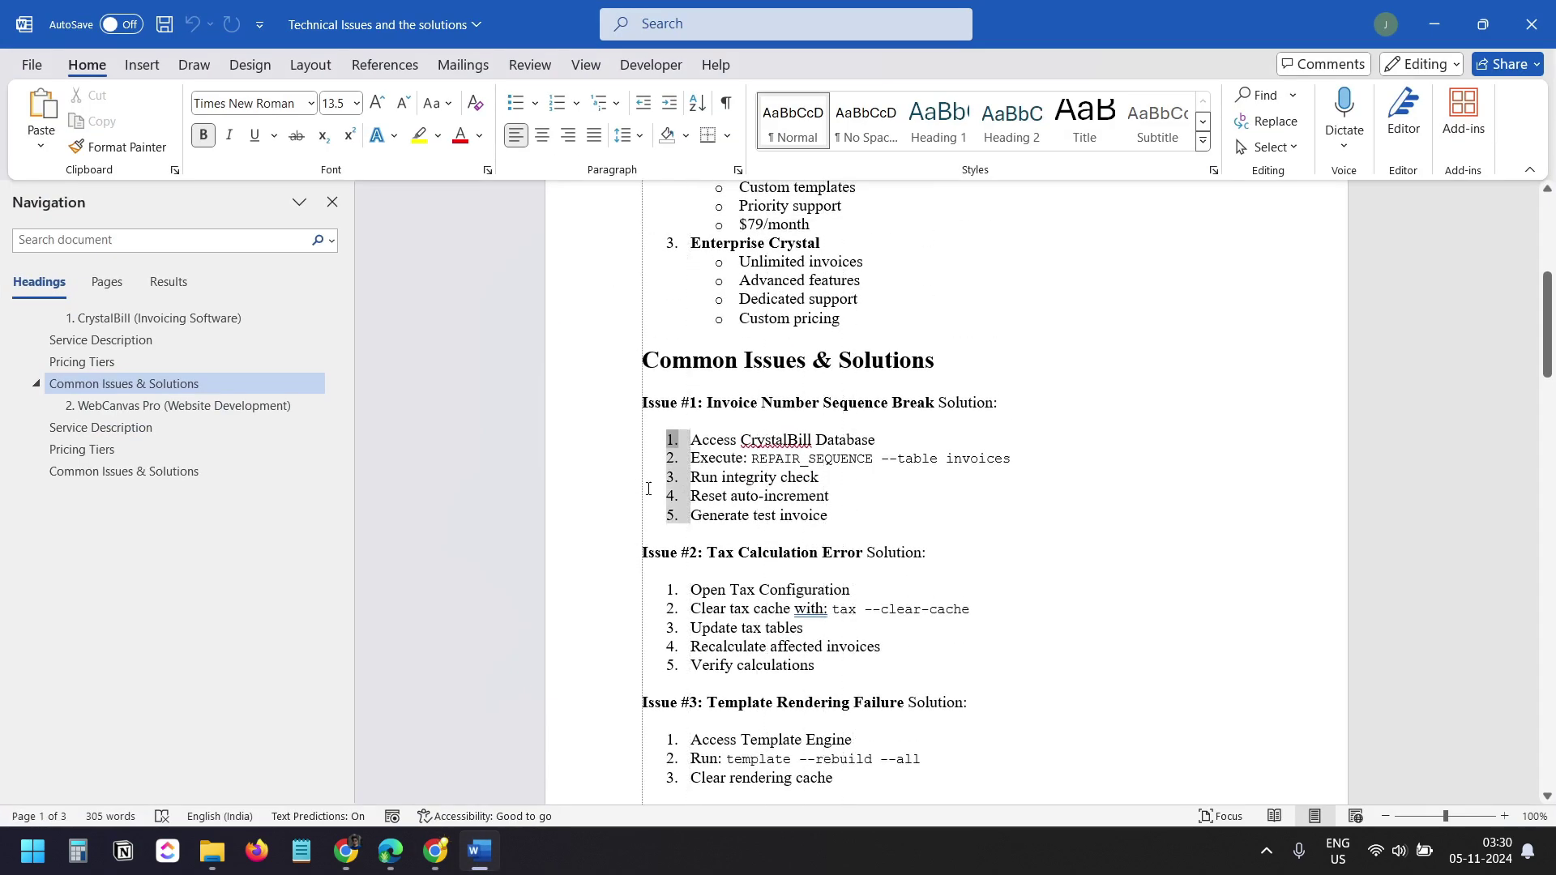
left_click(347, 851)
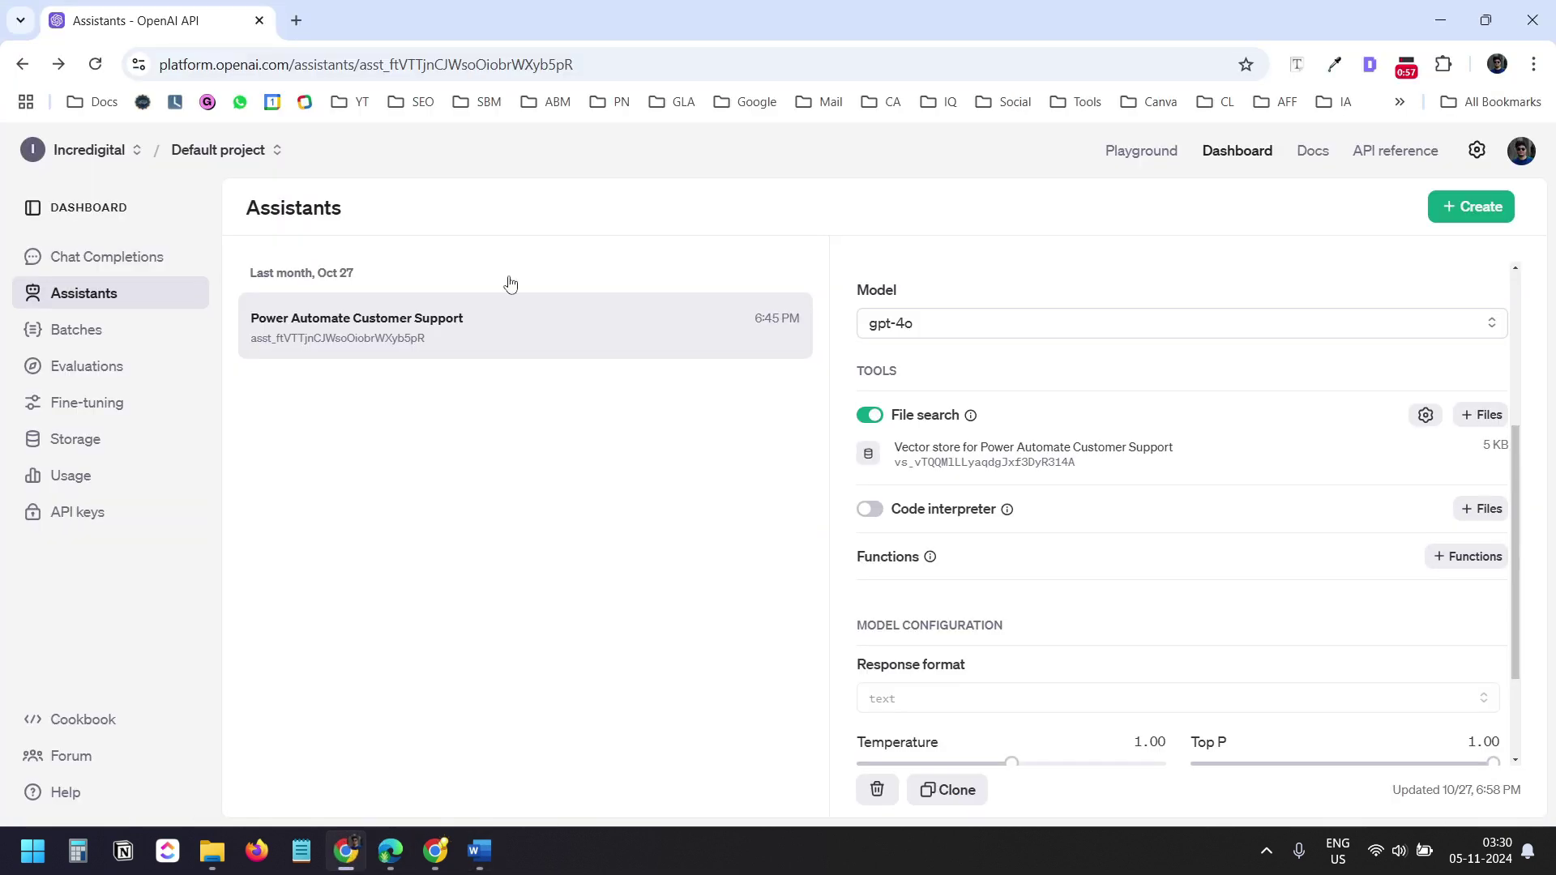
key("alt+Tab")
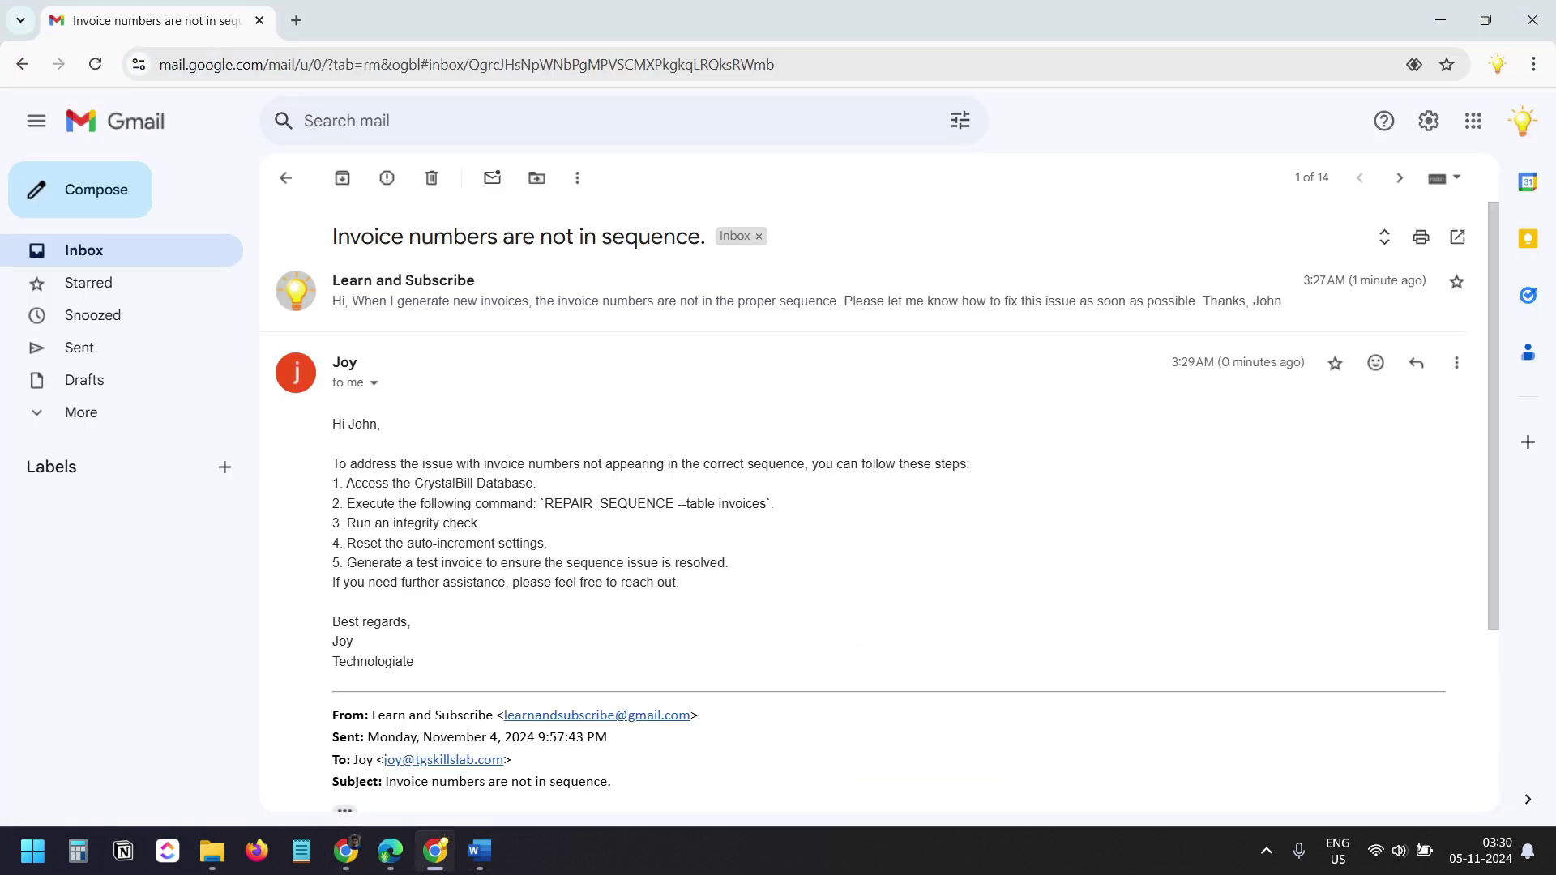
Start a new Gmail message addressed to the suggested support address
key("c")
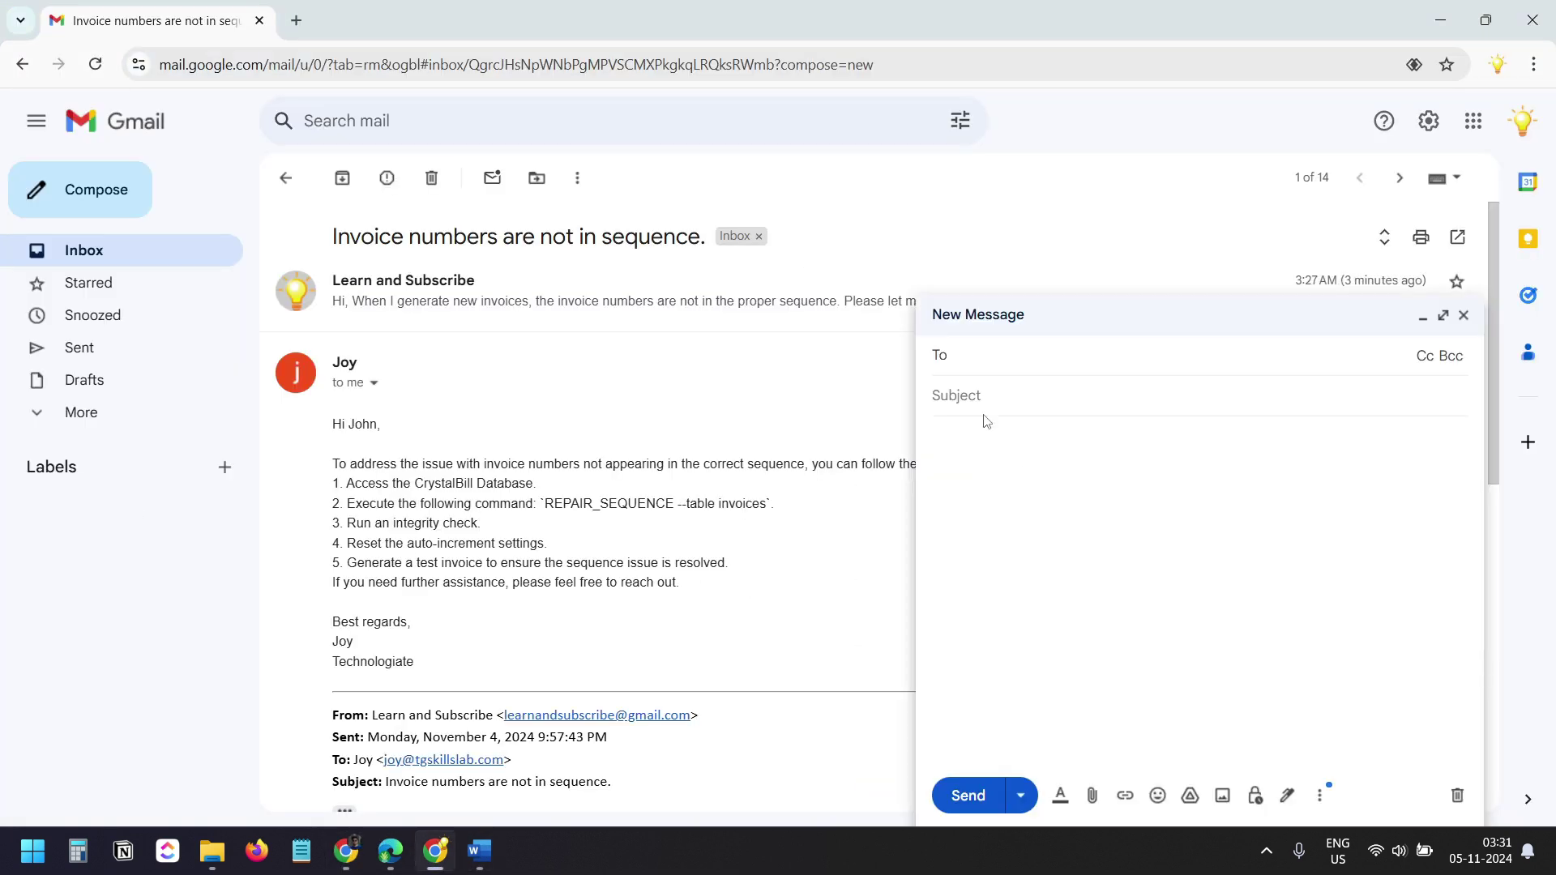
left_click(479, 851)
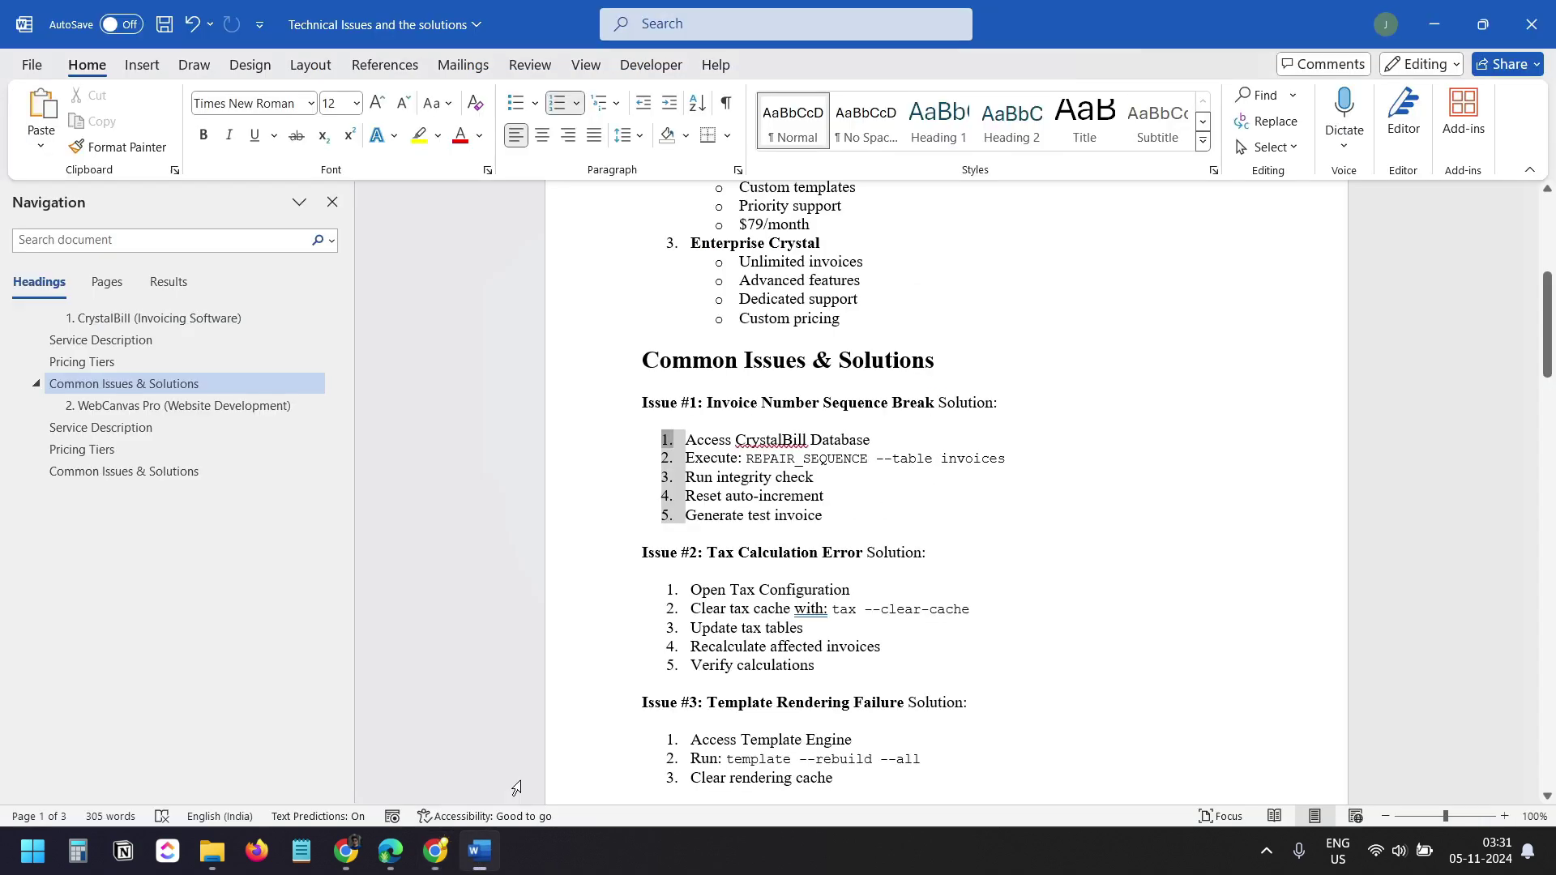
scroll(853, 468, "up", 3)
key("alt+Tab")
type("joy")
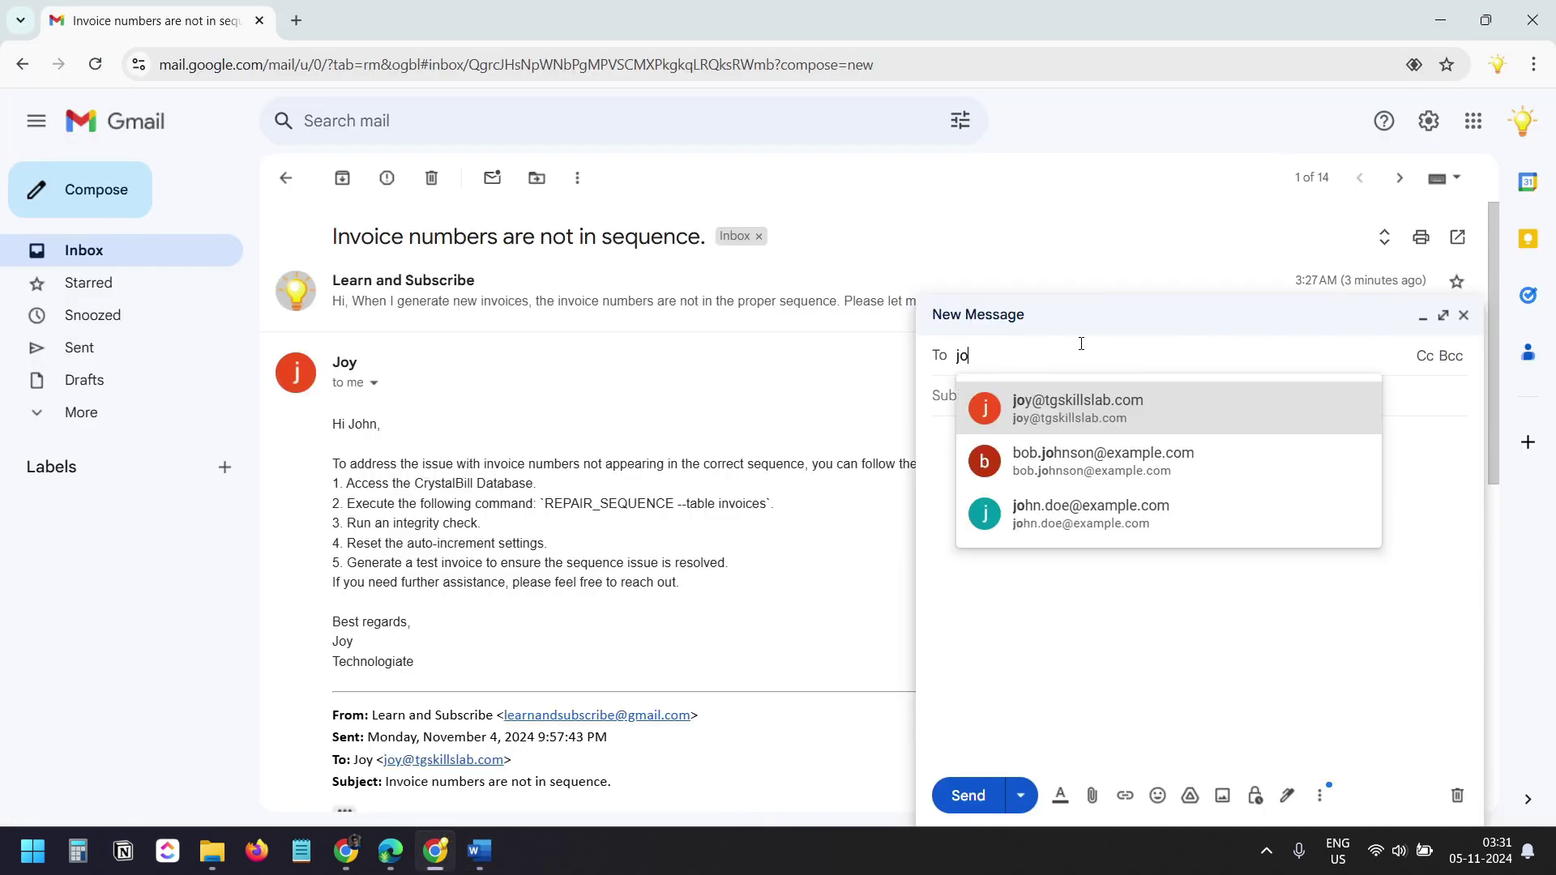
left_click(1054, 409)
Send it with subject 'President' and body 'Hi, Who is the president of the US? Thanks,' plus a sign-off name
left_click(1034, 401)
type("President")
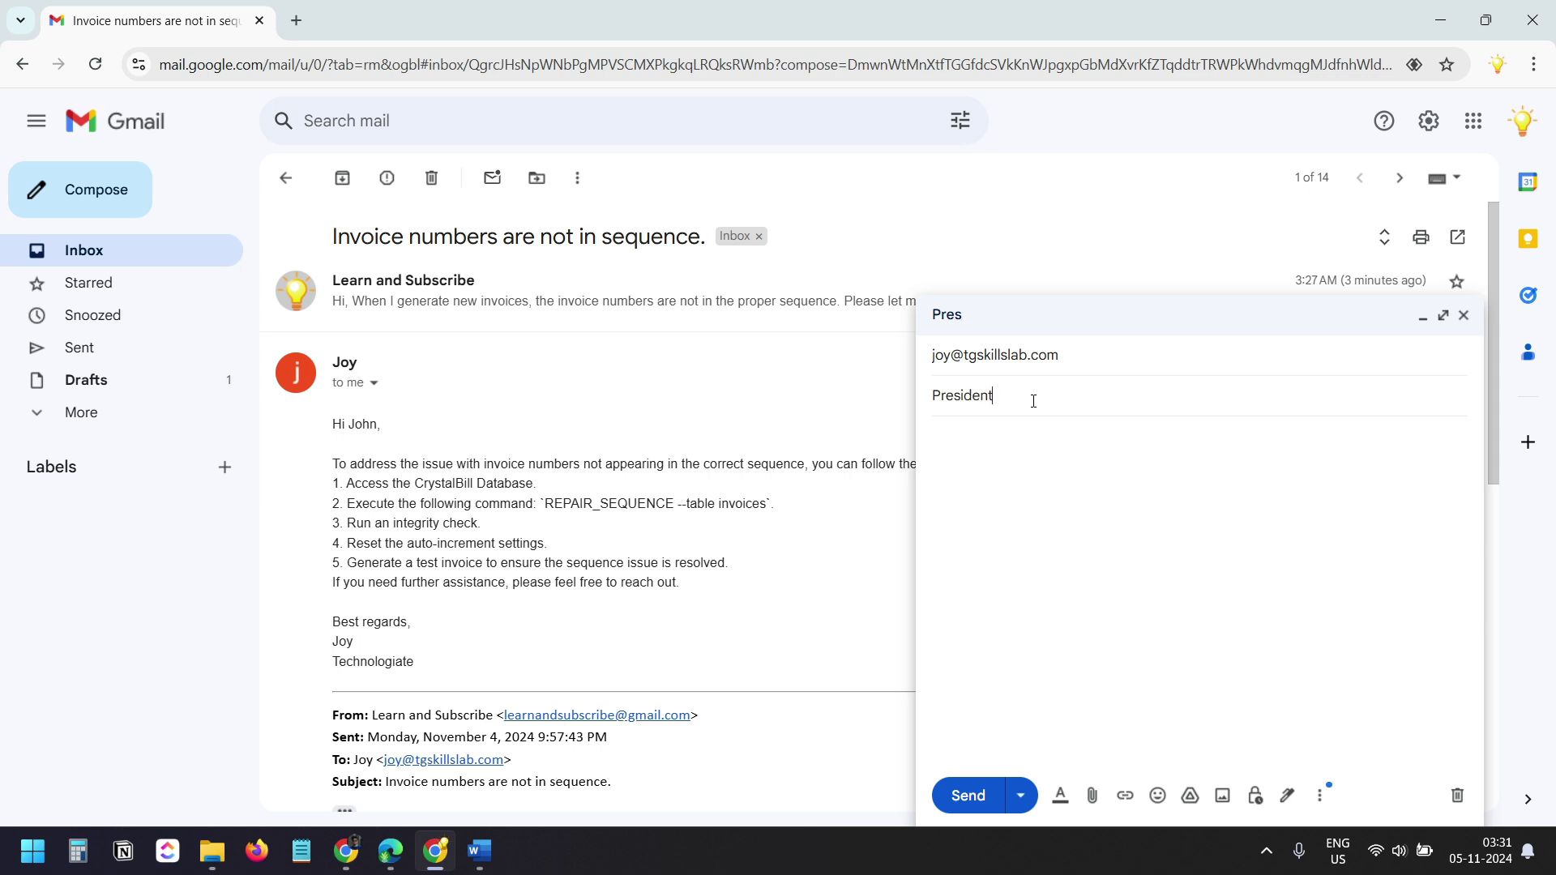
key("Tab")
type("Hi,")
key("Return")
key("Return")
type("Who is the president of the US?")
key("Return")
key("Return")
key("Return")
key("Return")
key("Return")
type("Thanks,")
key("Return")
type("John")
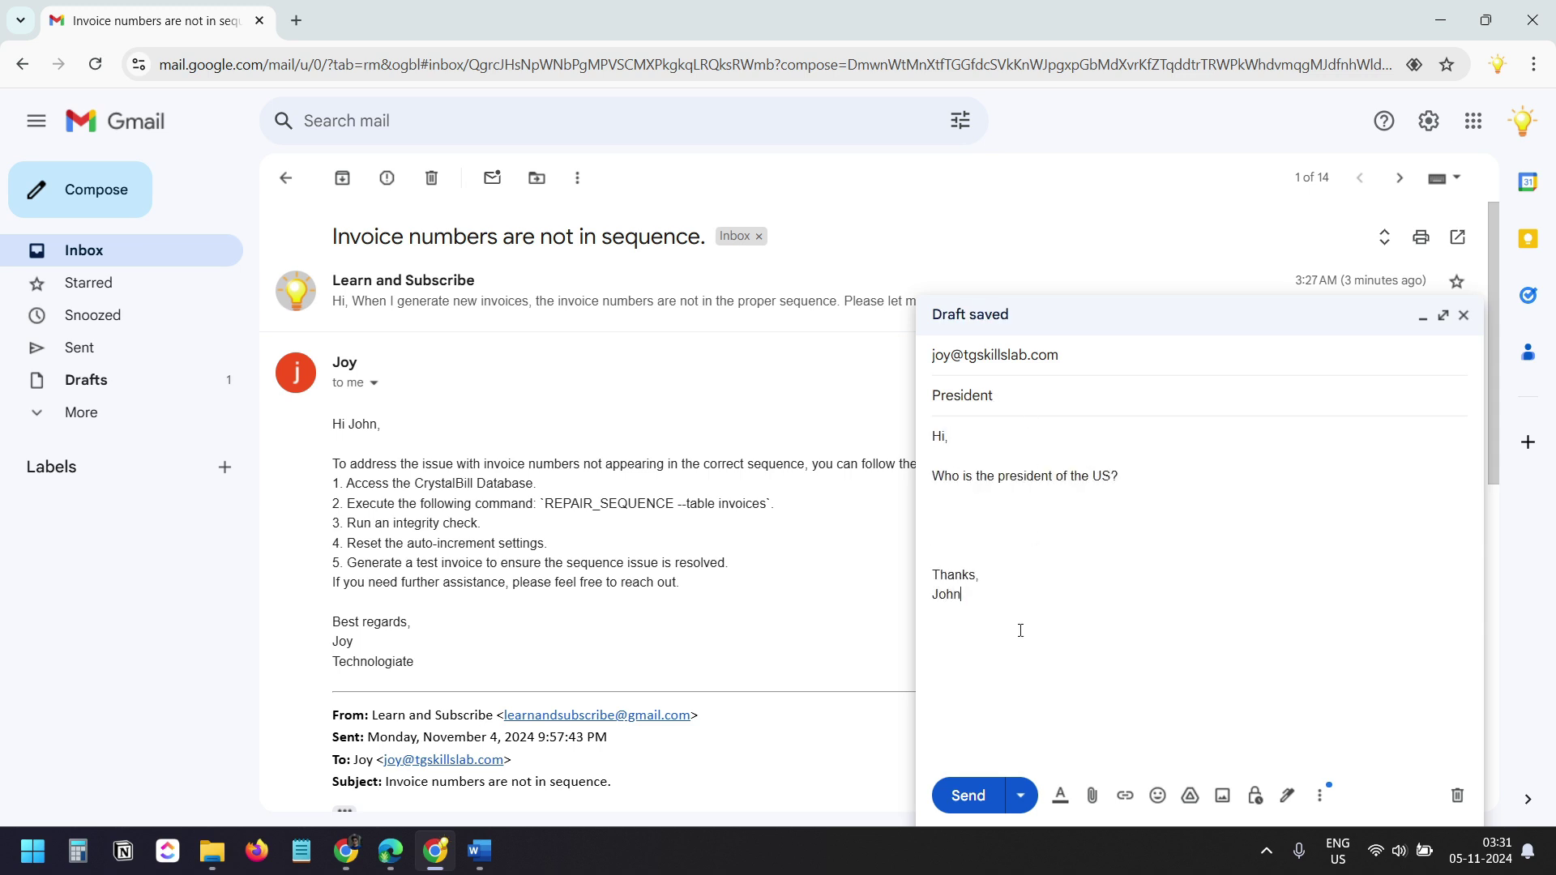
left_click(968, 796)
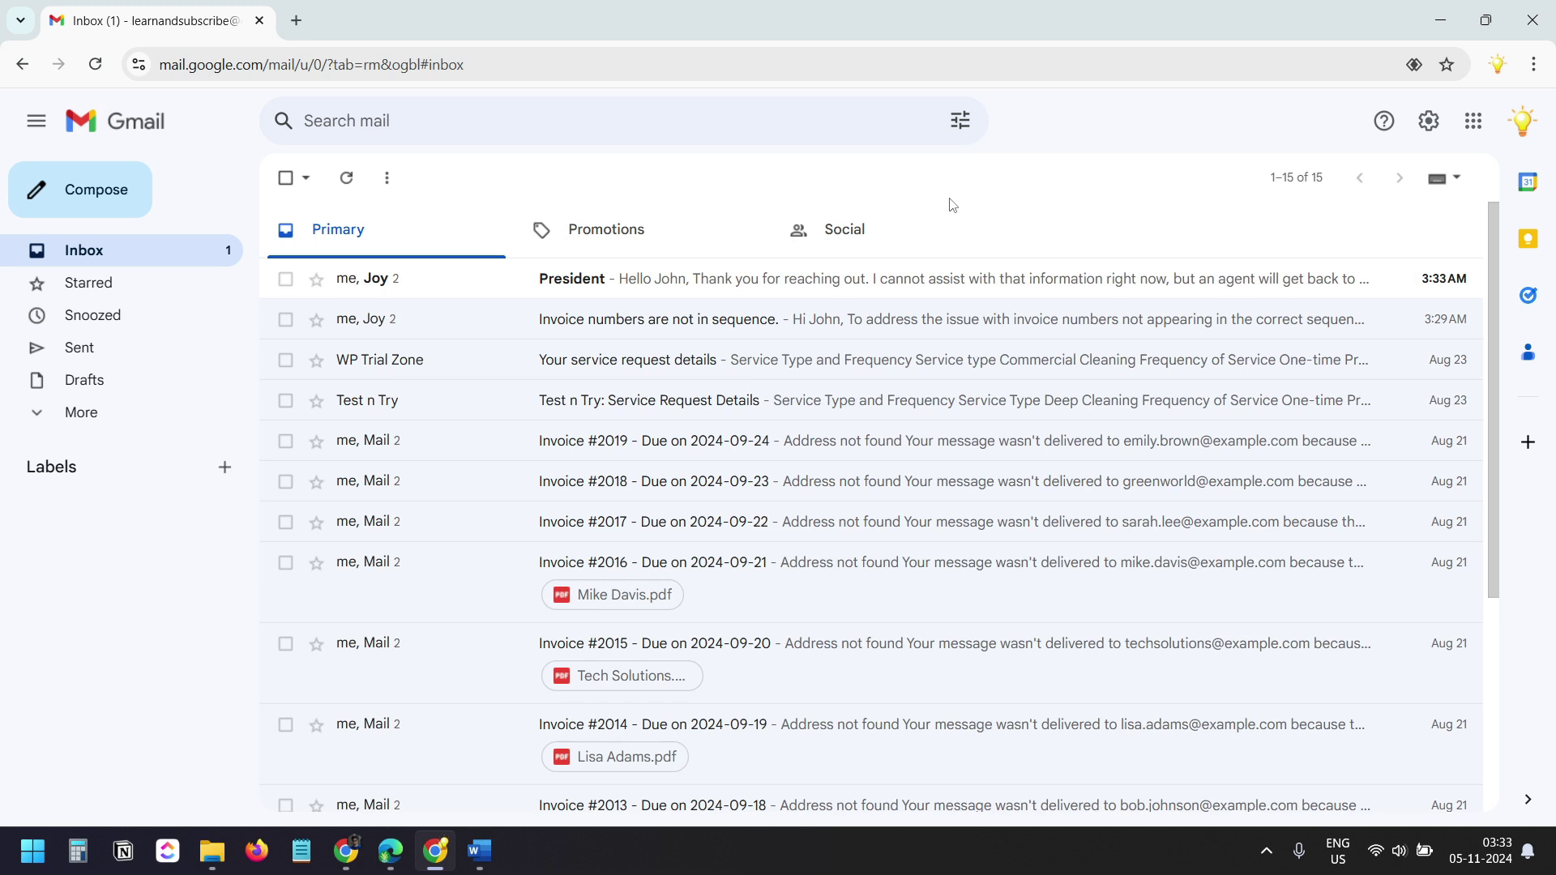
Read the President reply saying an agent will follow up, then return to the Power Automate flow
left_click(797, 289)
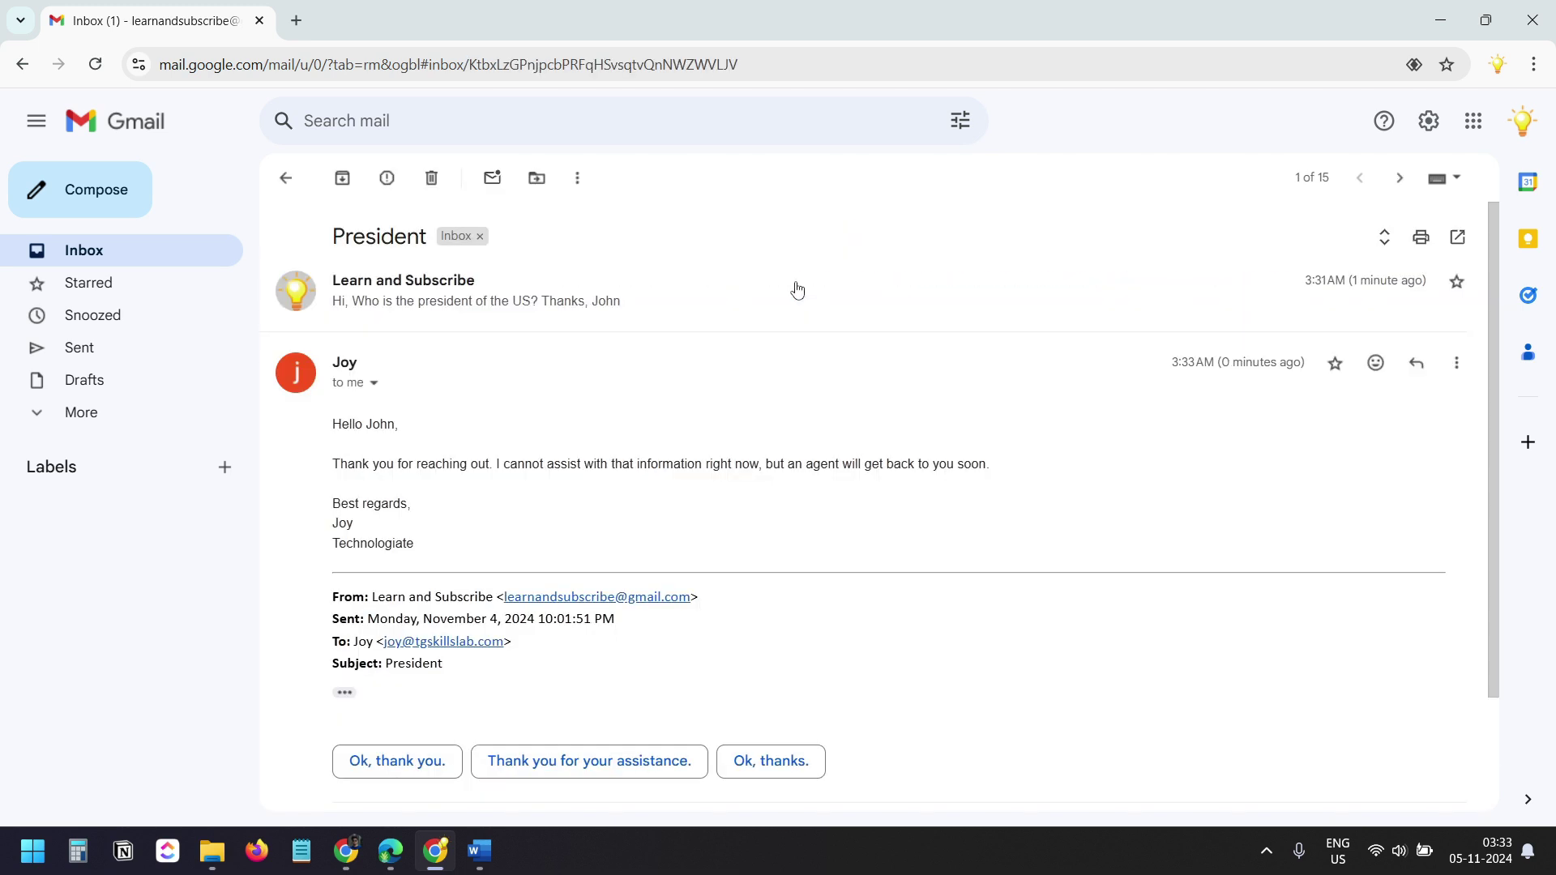
left_click_drag(388, 465, 754, 470)
left_click(783, 466)
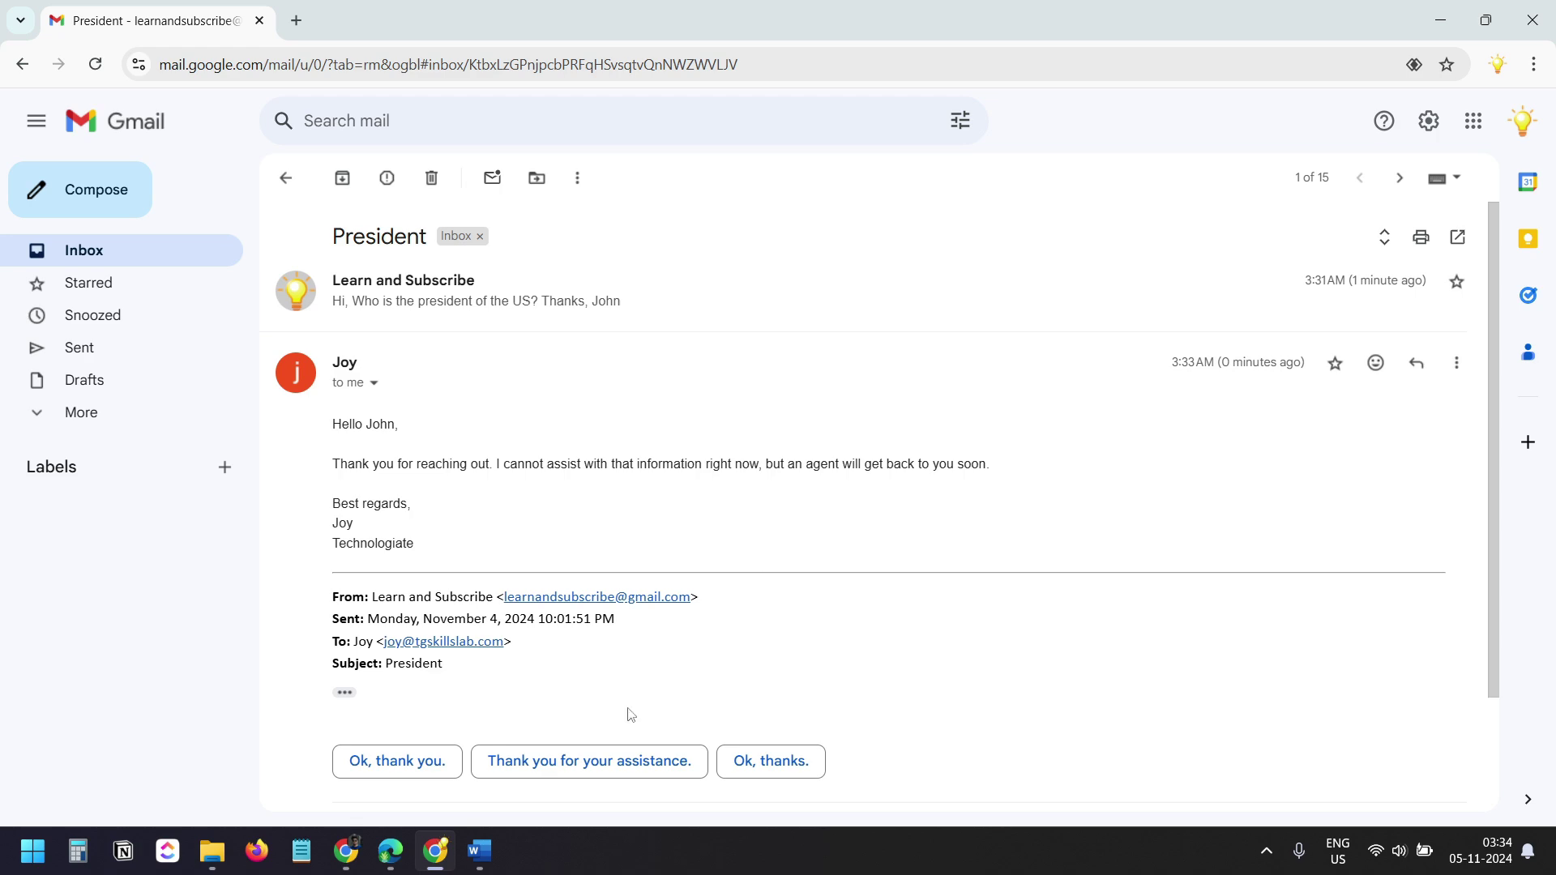
left_click(492, 853)
left_click(493, 854)
key("alt+Tab")
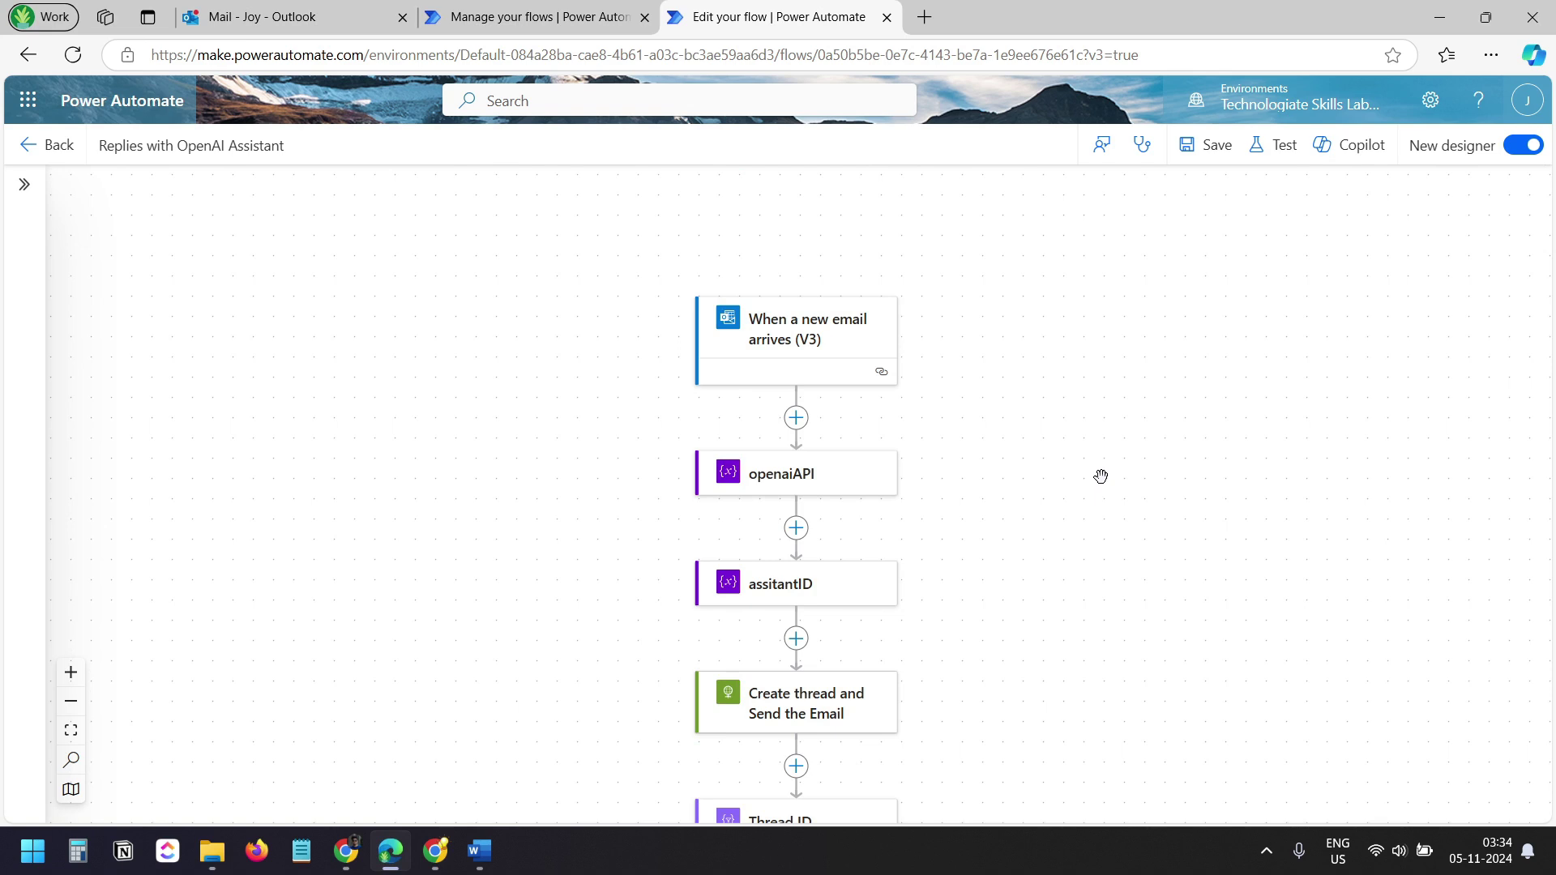
Scroll the flow down to the Thread Run and Run ID steps, then view the OpenAI assistant page
scroll(1101, 476, "down", 5)
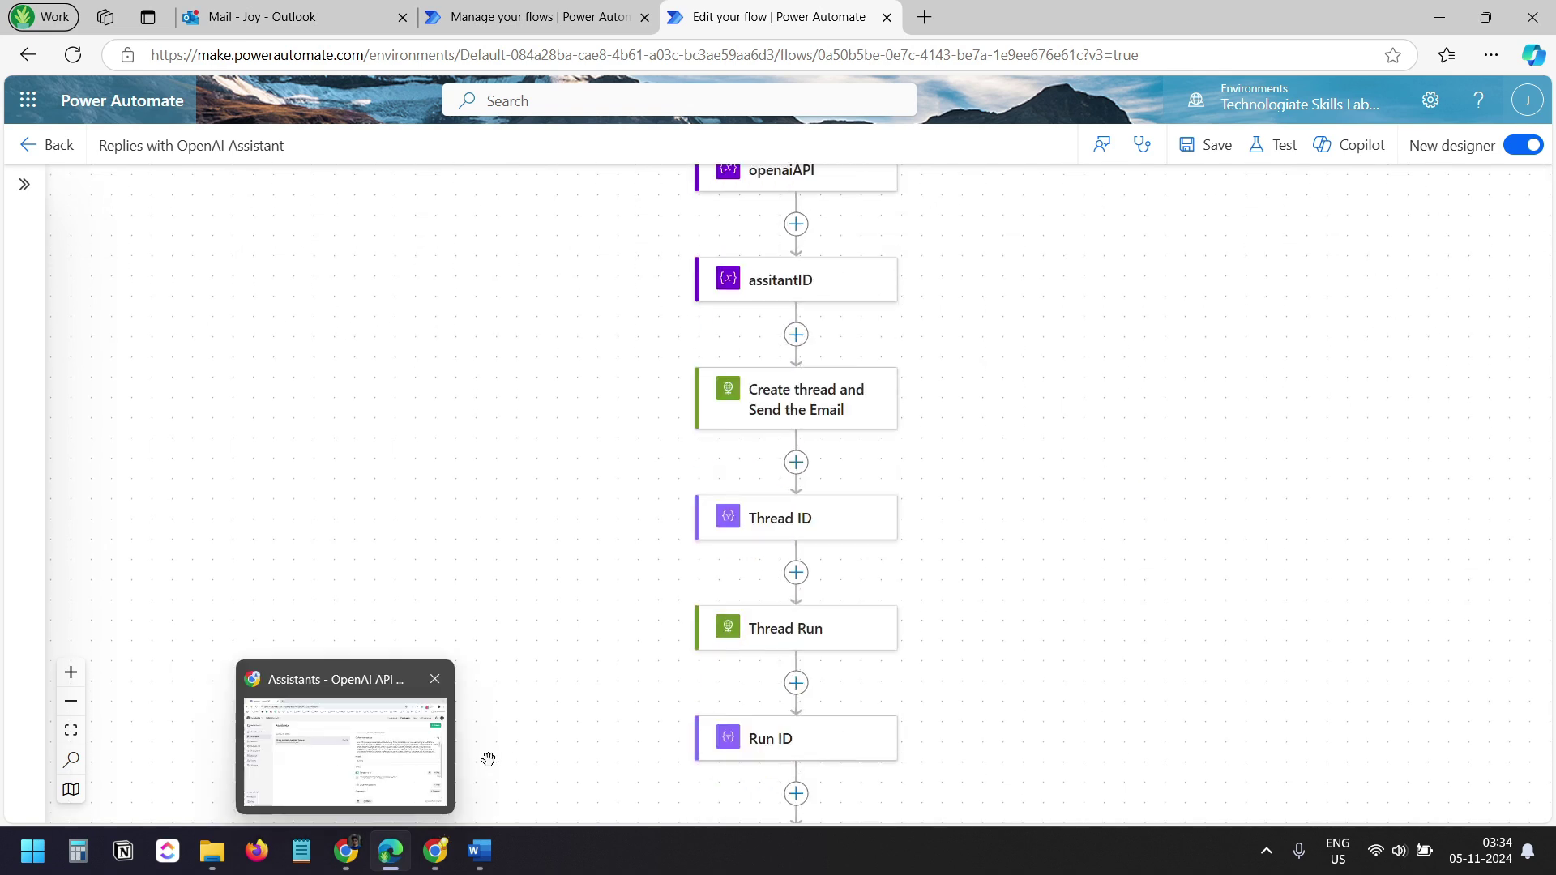
left_click(349, 855)
scroll(945, 511, "down", 5)
key("alt+Tab")
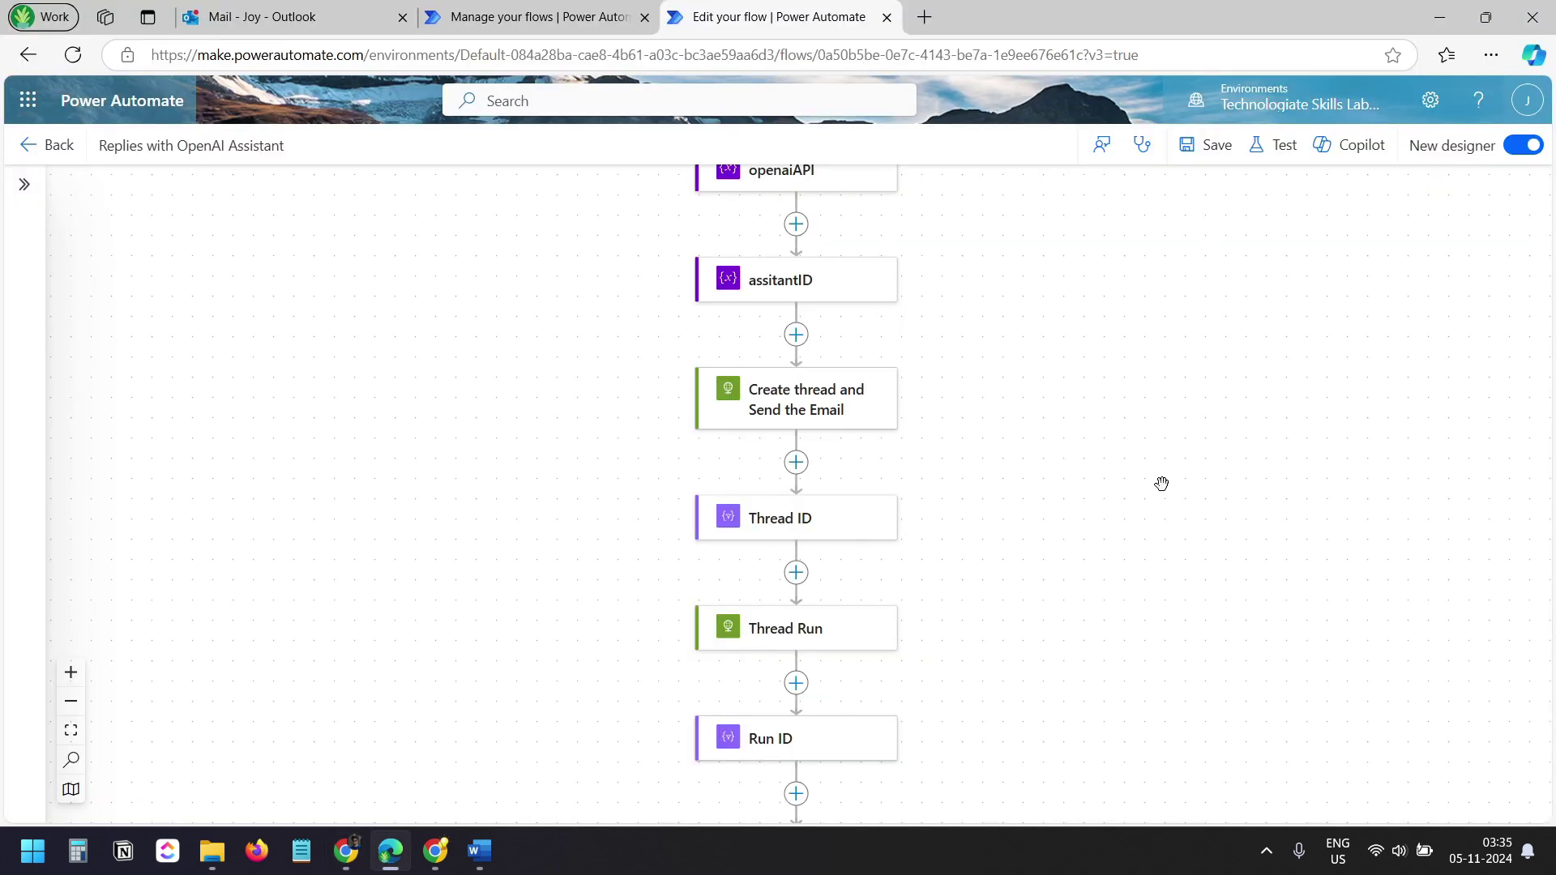
key("alt+Tab")
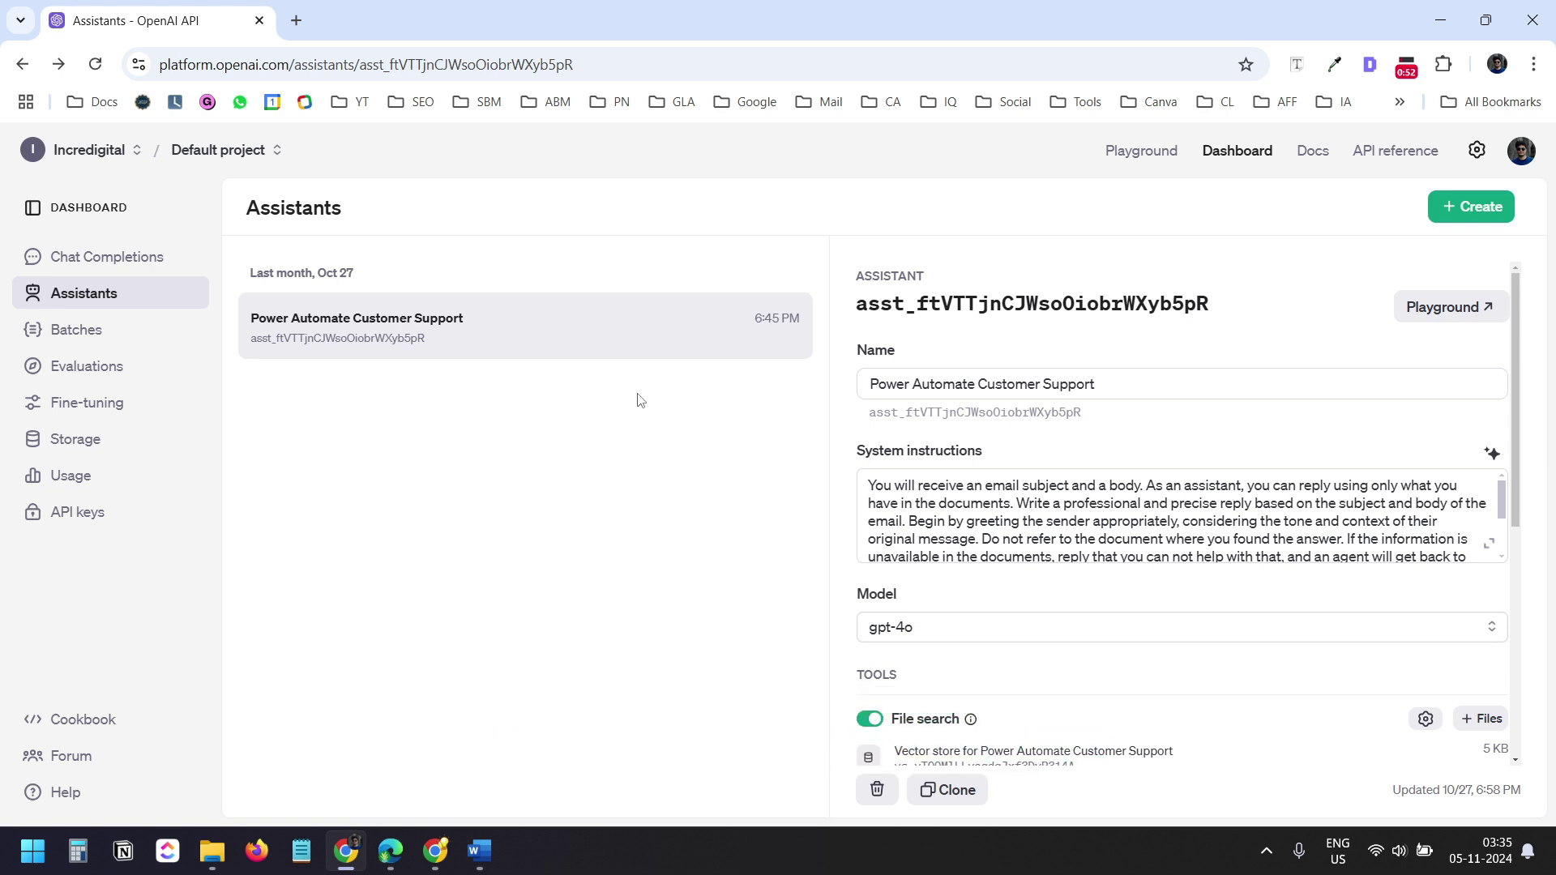
Check the organization billing overview, then open the Assistants list and scroll the existing assistant
left_click(1477, 150)
left_click(71, 496)
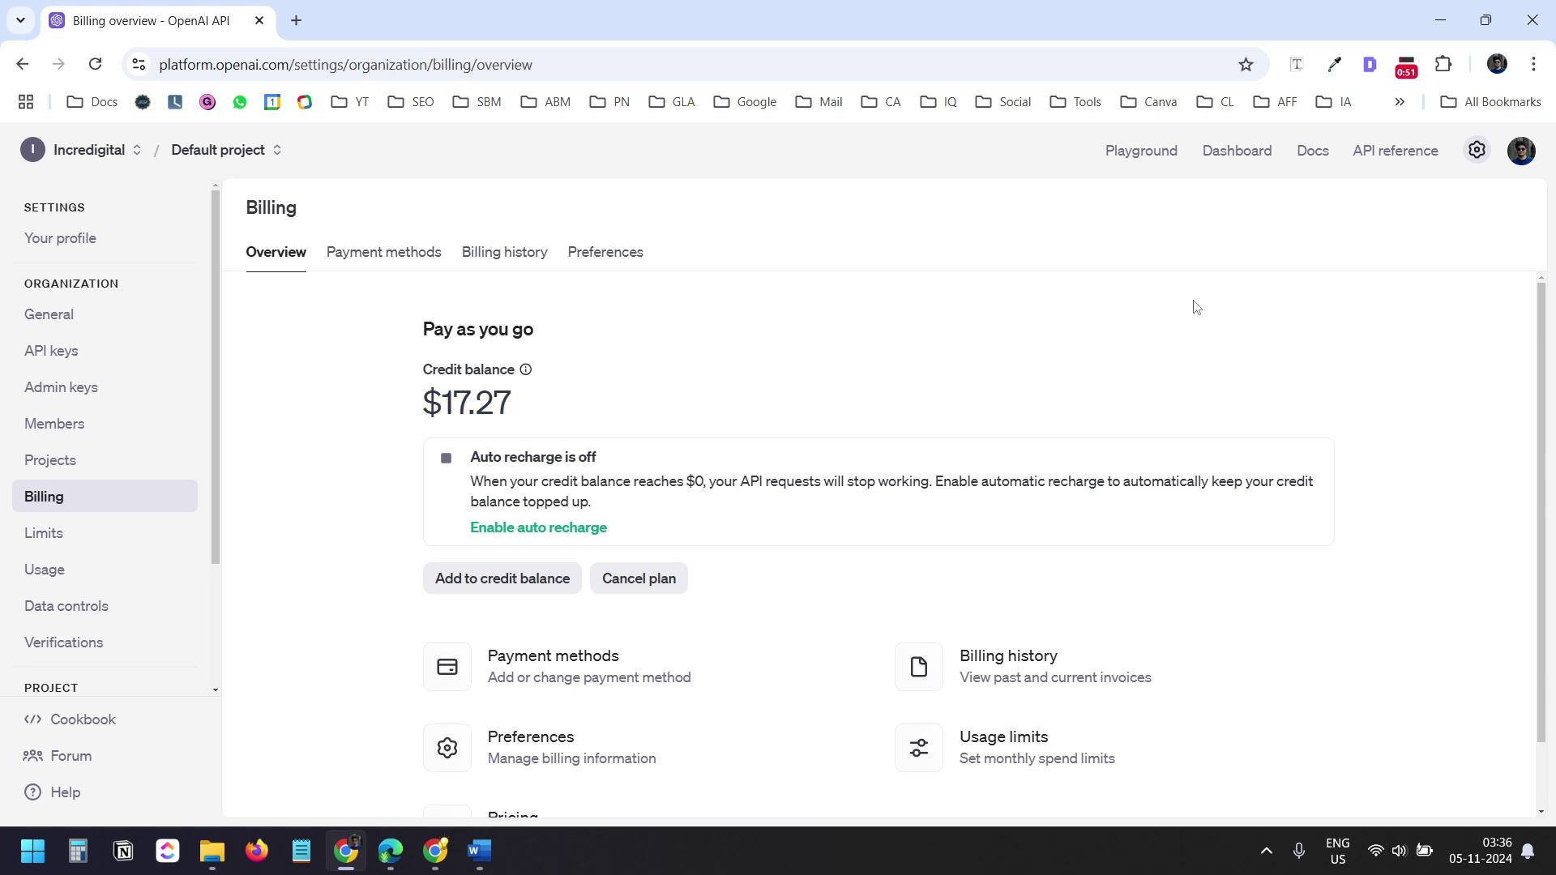
left_click(1240, 153)
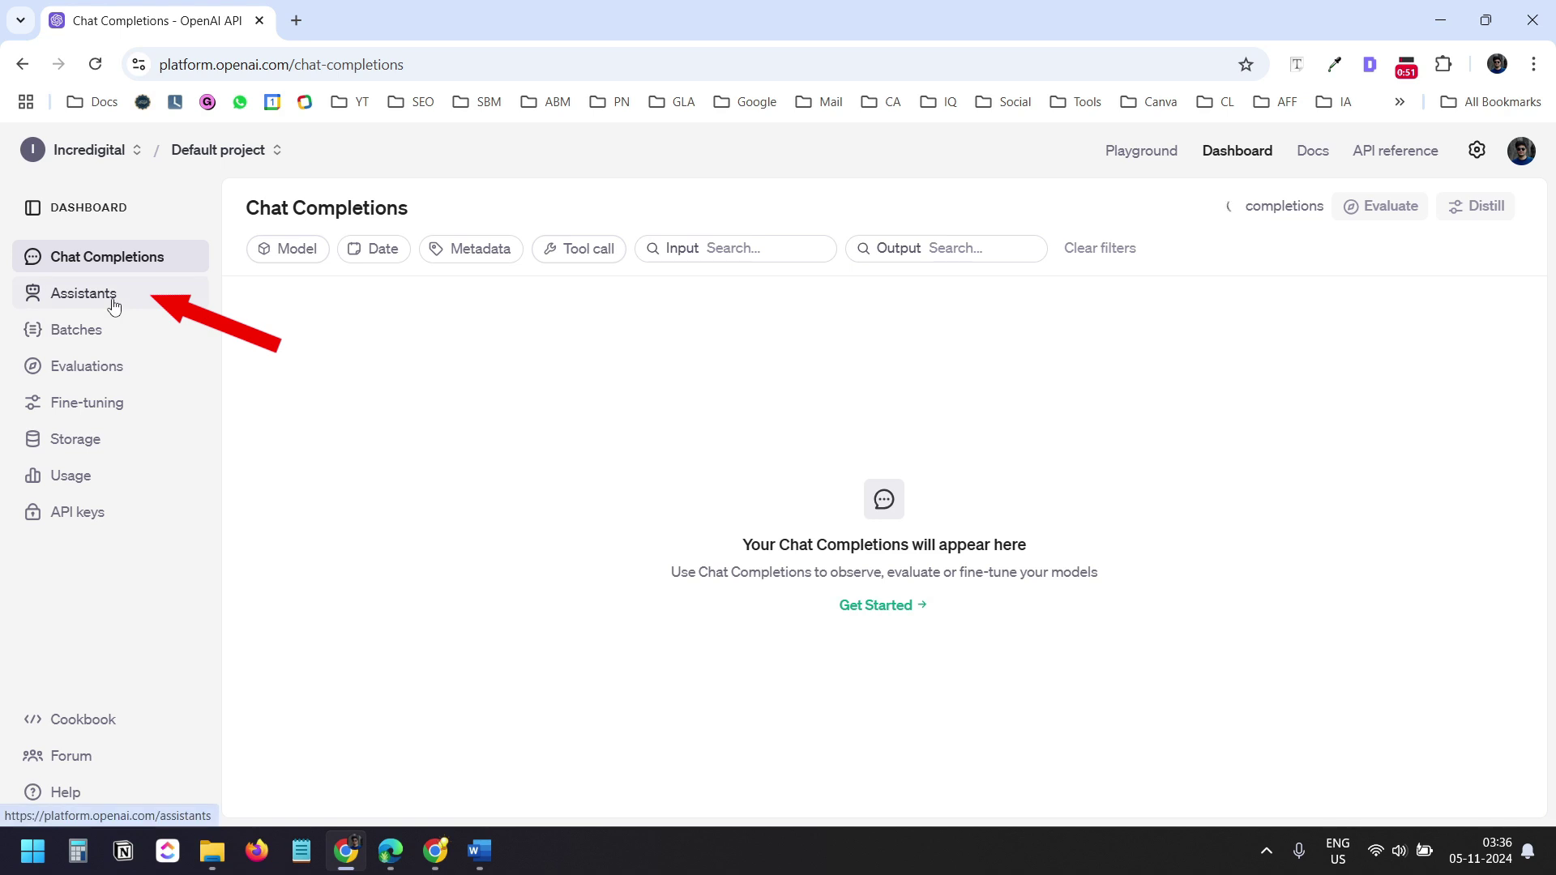
left_click(116, 307)
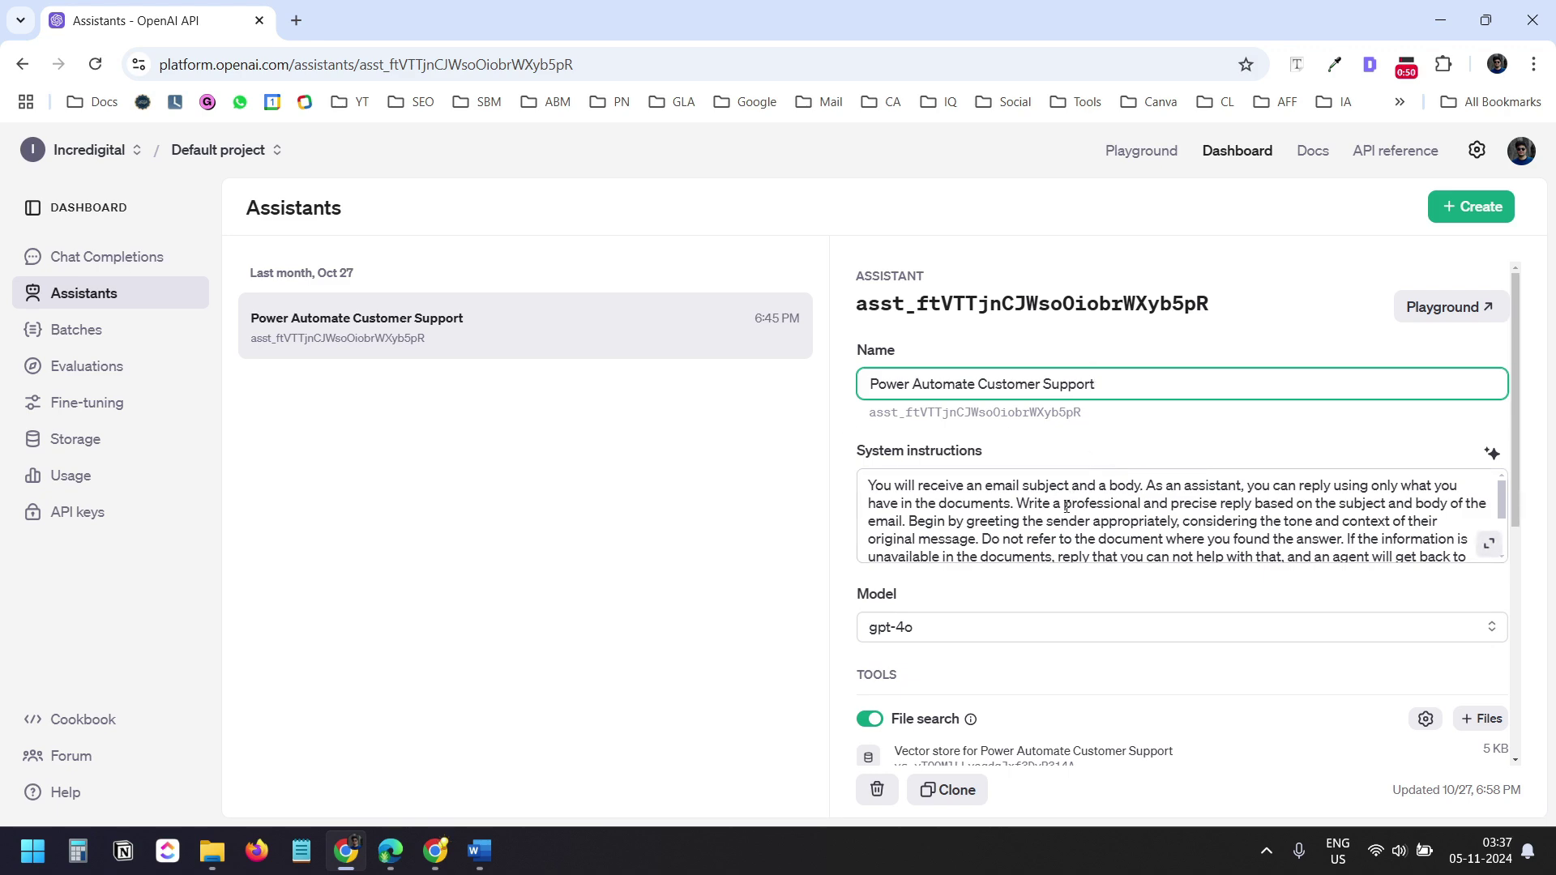
scroll(1108, 532, "down", 2)
Delete the old assistant and create a new one named 'Automated Customer Support Replies'
left_click(877, 789)
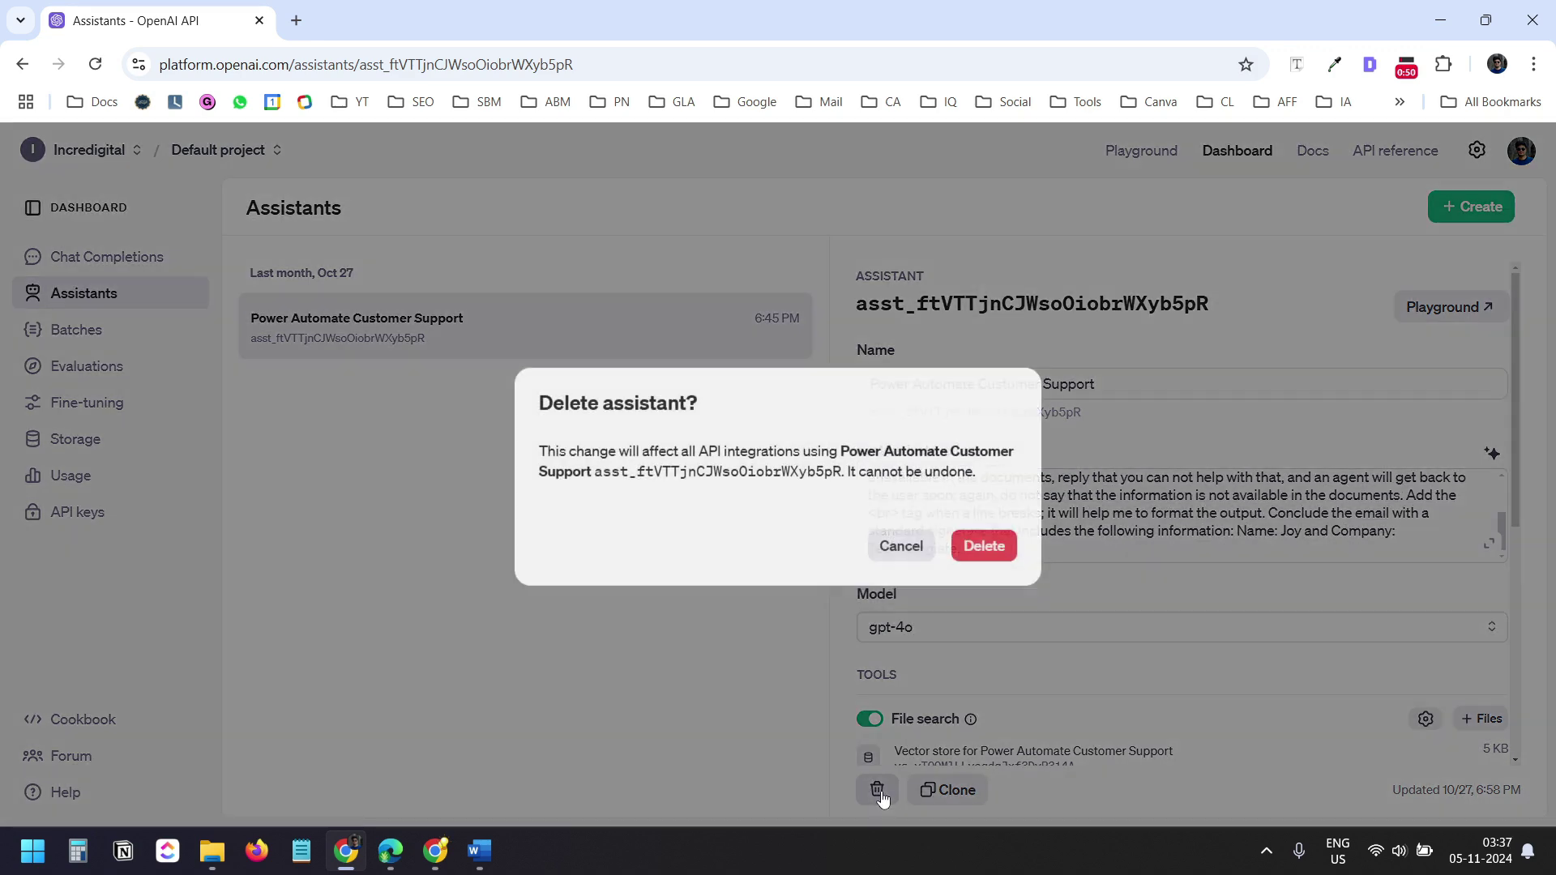
left_click(984, 544)
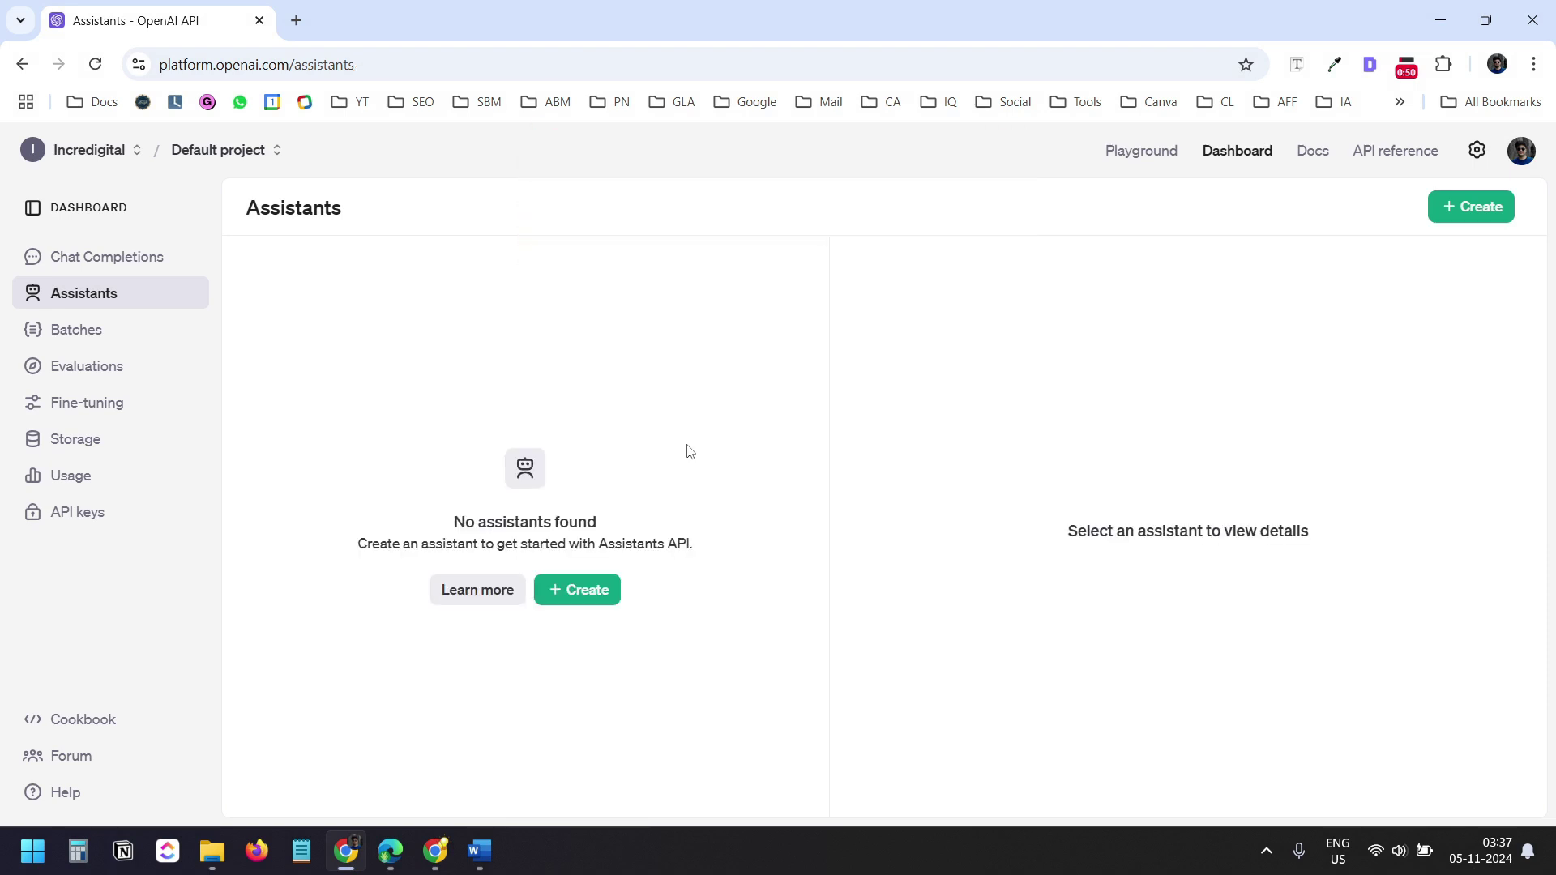
left_click(606, 599)
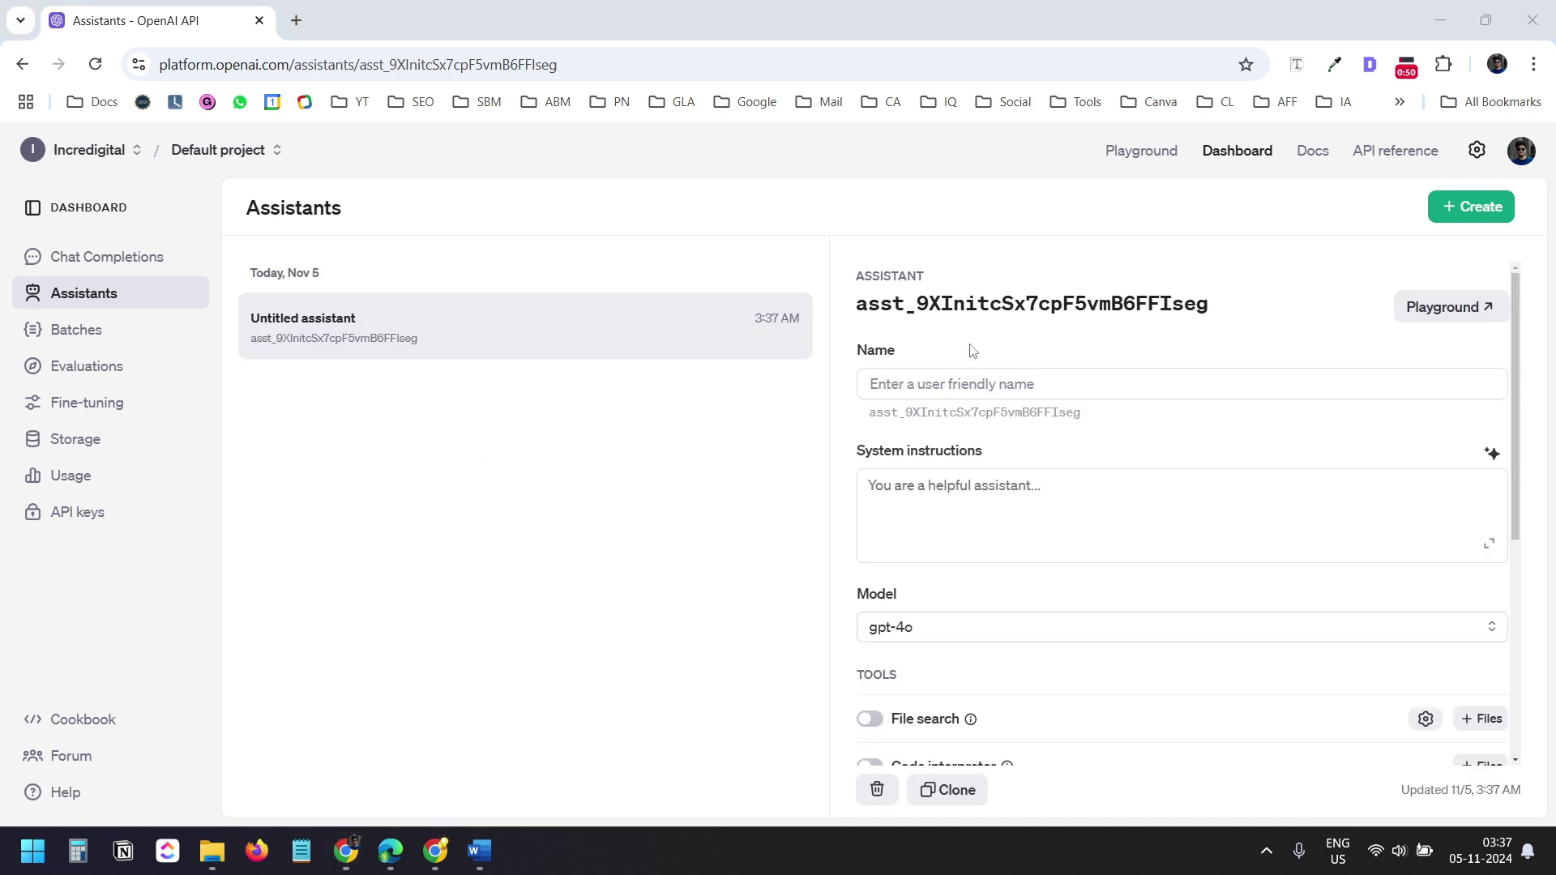
left_click(1008, 385)
type("Automated Customer Support Replies")
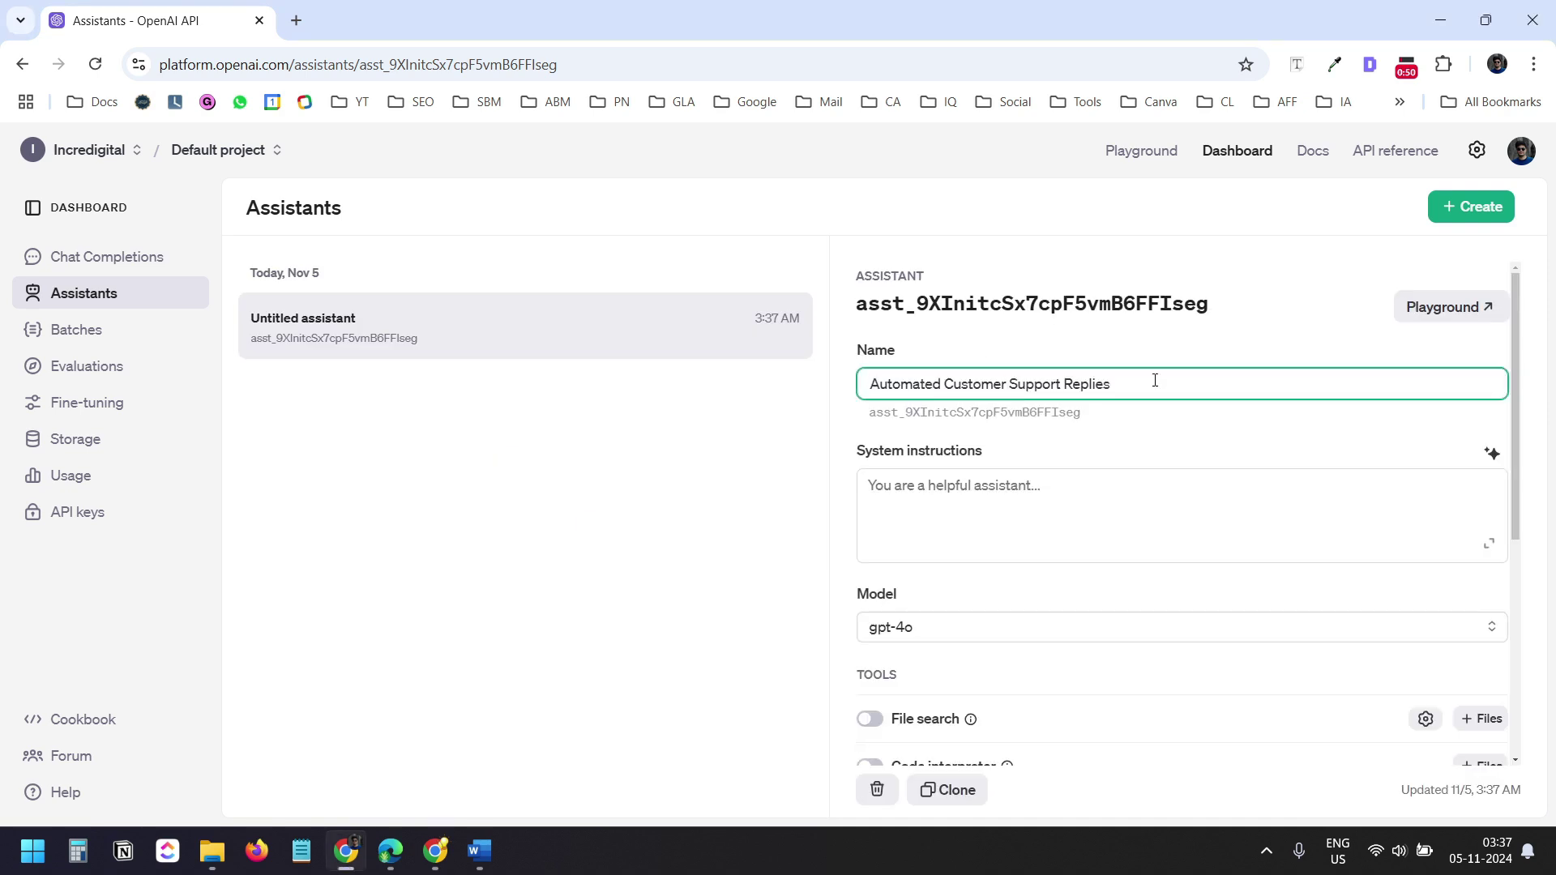
left_click(858, 309)
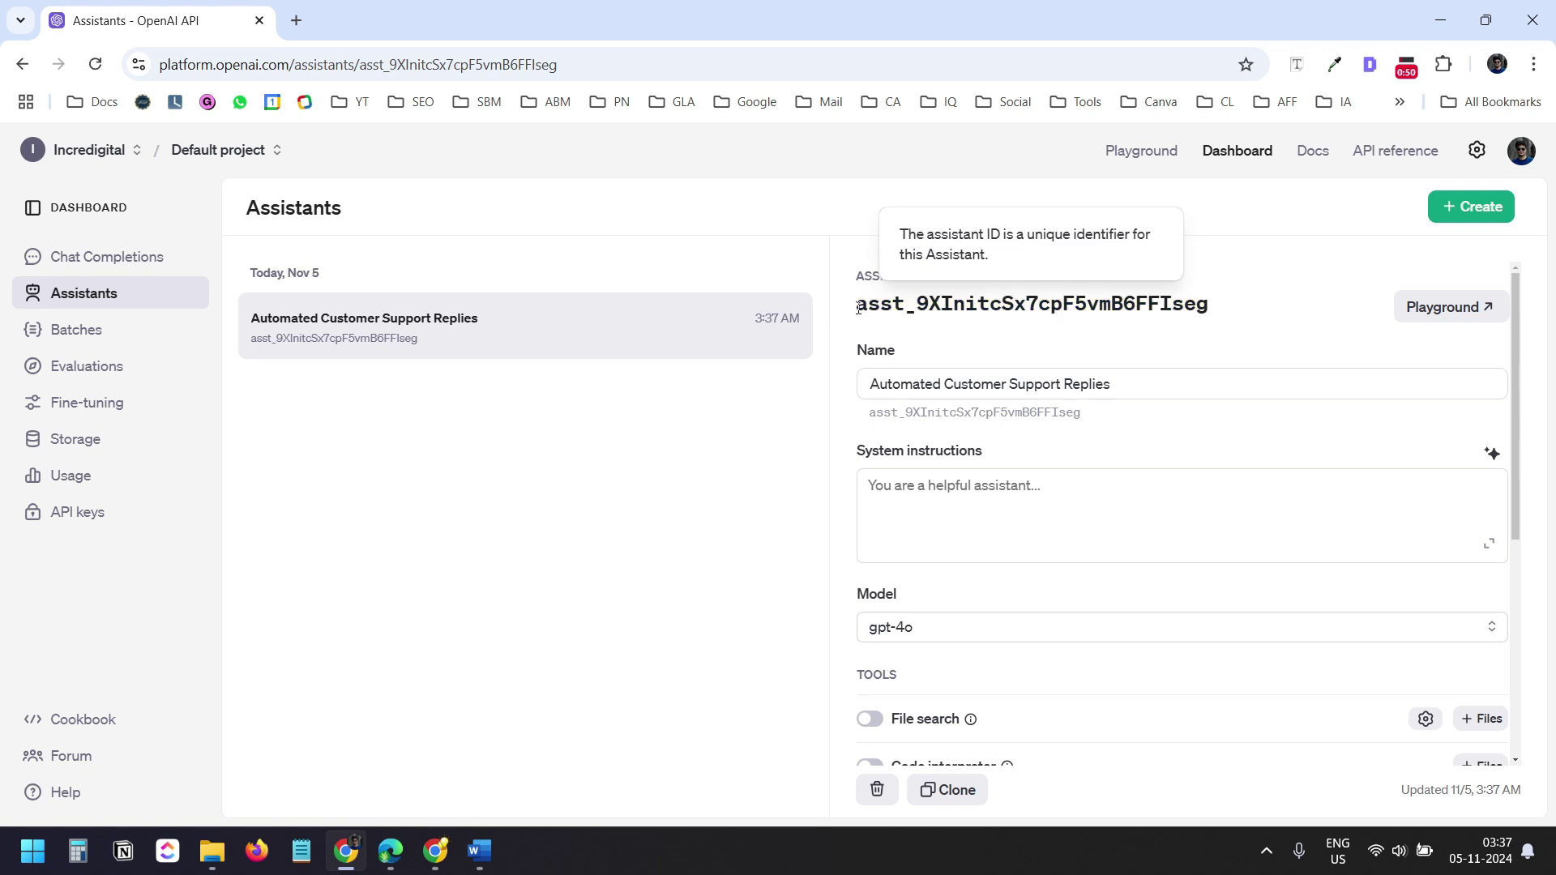
Paste the email-reply system instructions and expand them in the larger editor
left_click(993, 516)
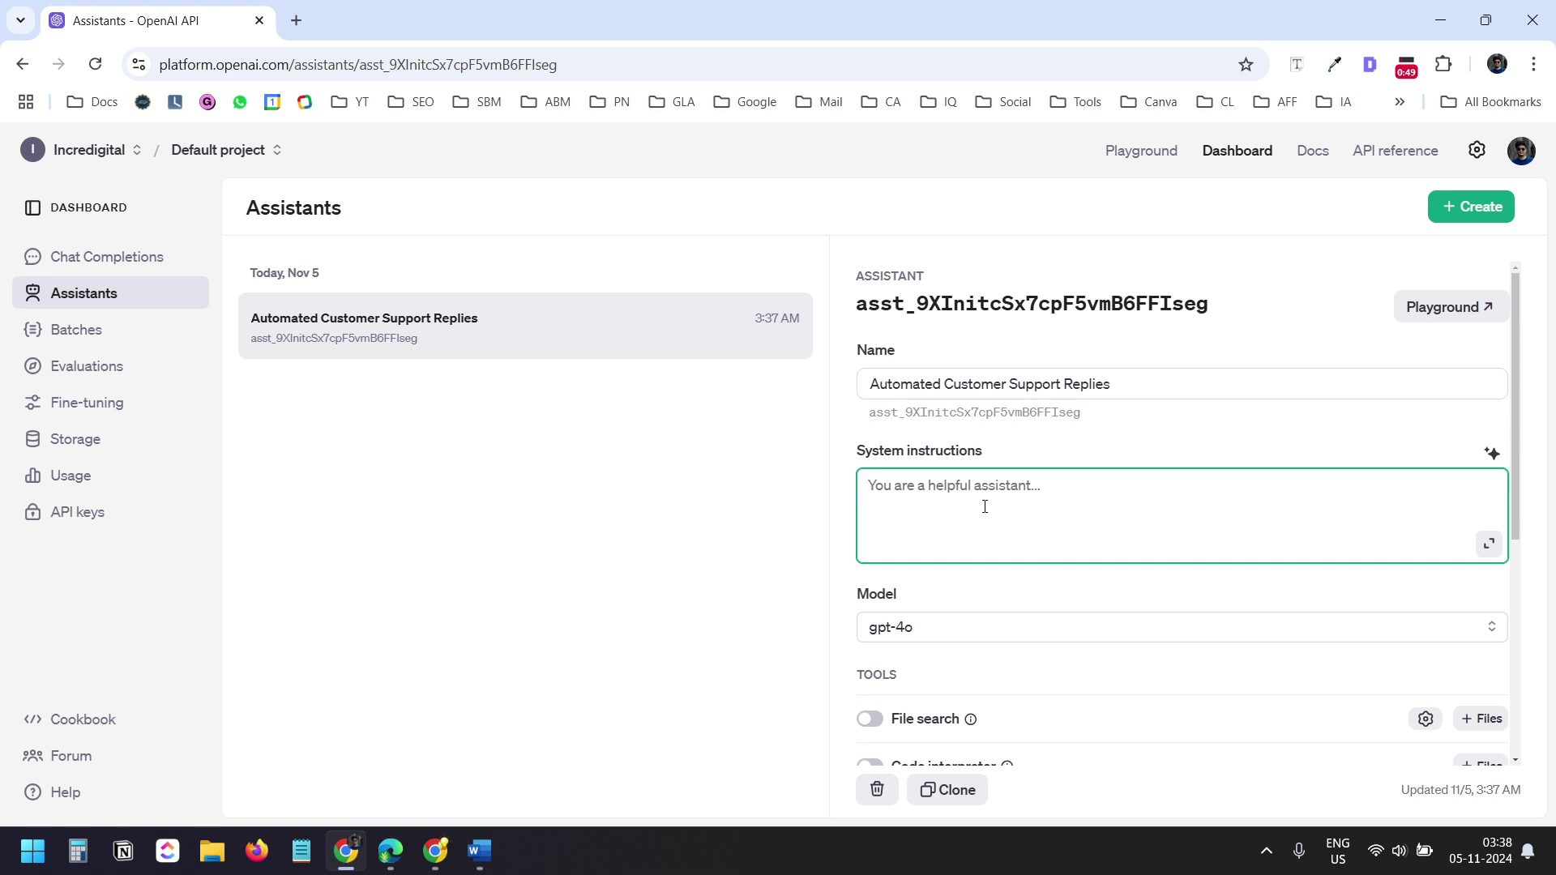
type("You will receive an email subject and a body. As an assistant, you can reply using only what you have in the documents. Write a professional and precise reply based on the subject and body of the email. Begin by greeting the sender appropriately, considering the tone and context of their original message. Do not refer to the document where you found the answer. If the information is unavailable in the documents, reply that you can not help with that, and an agent will get back to the user soon; again, do not say that the information is not available in the documents. Add the <br> tag when a line breaks; it will help me to format the output. Conclude the email with a standard signature that includes the following information: Name: Joy and Company: Technologiate.")
left_click(1489, 544)
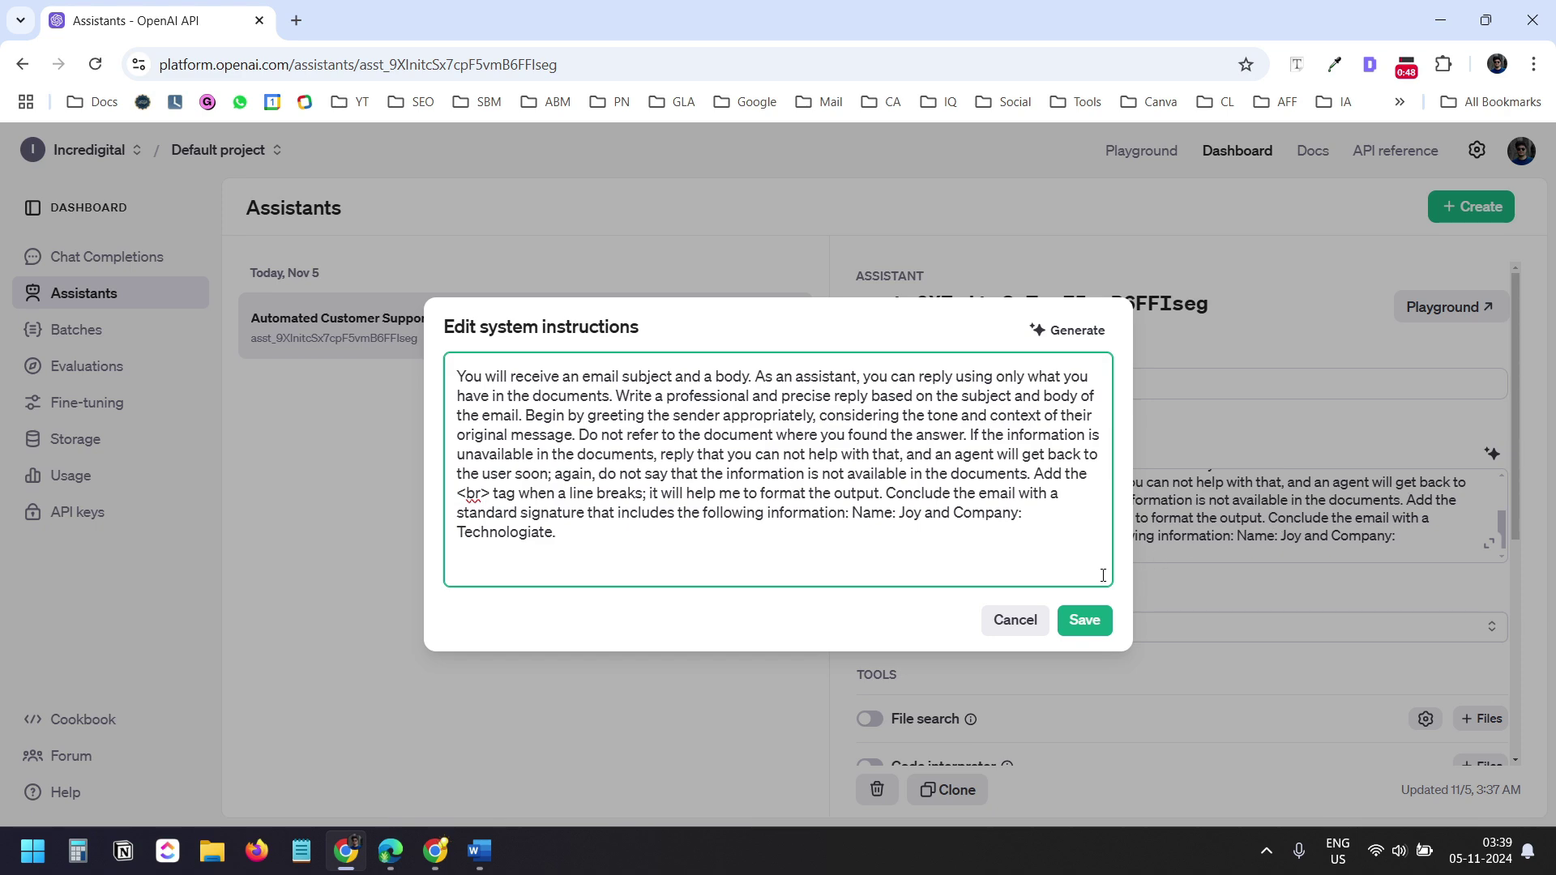
Save the instructions, keep gpt-4o as the model, and enable File search
left_click(1084, 621)
left_click(990, 627)
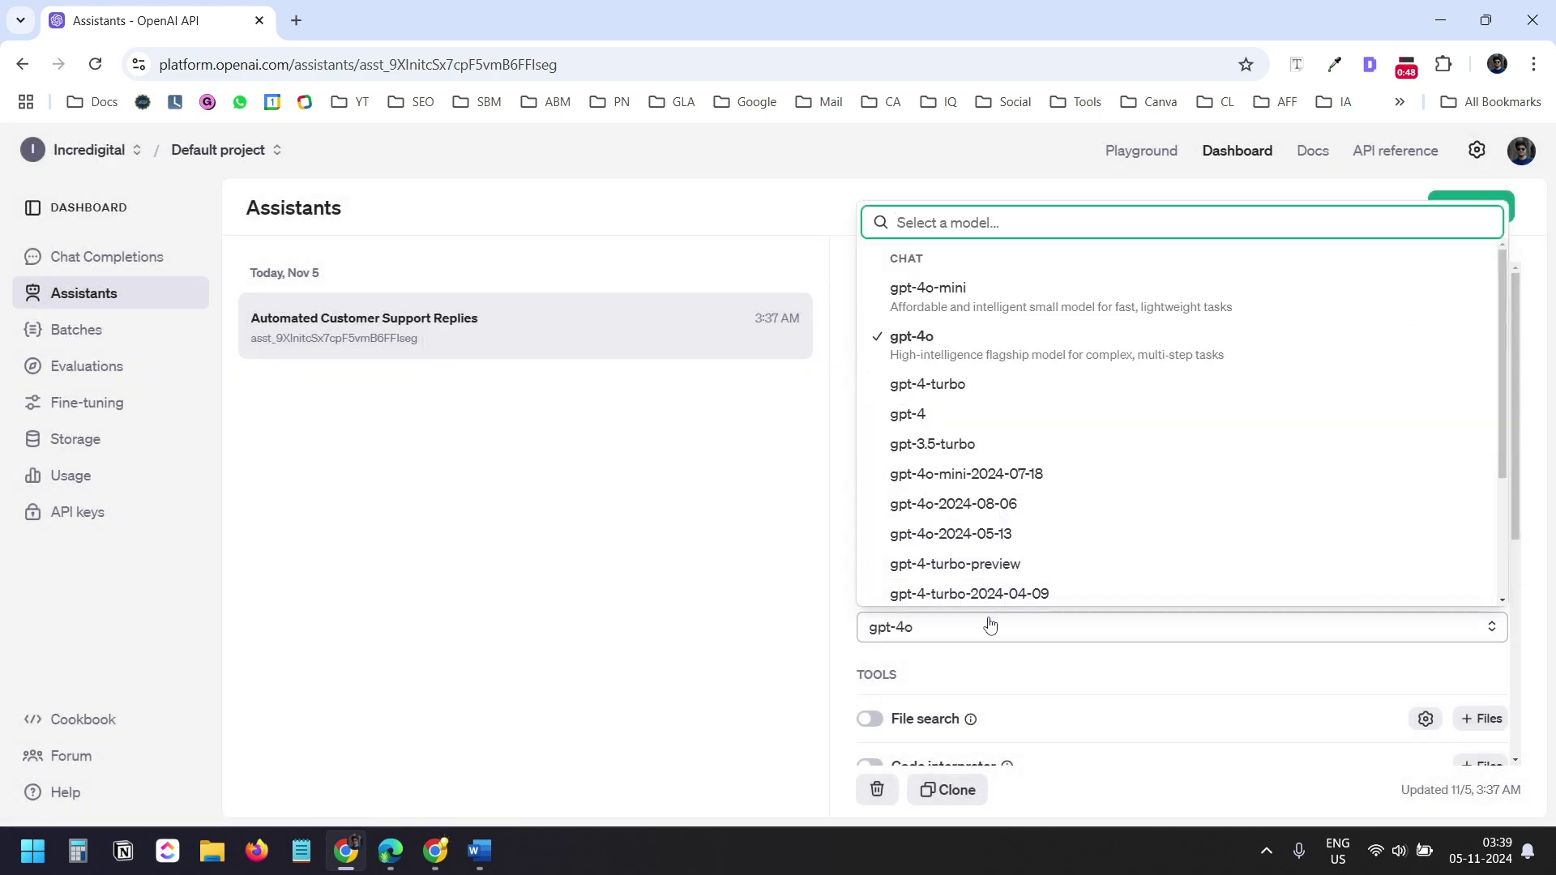
left_click(1027, 366)
scroll(1195, 388, "down", 3)
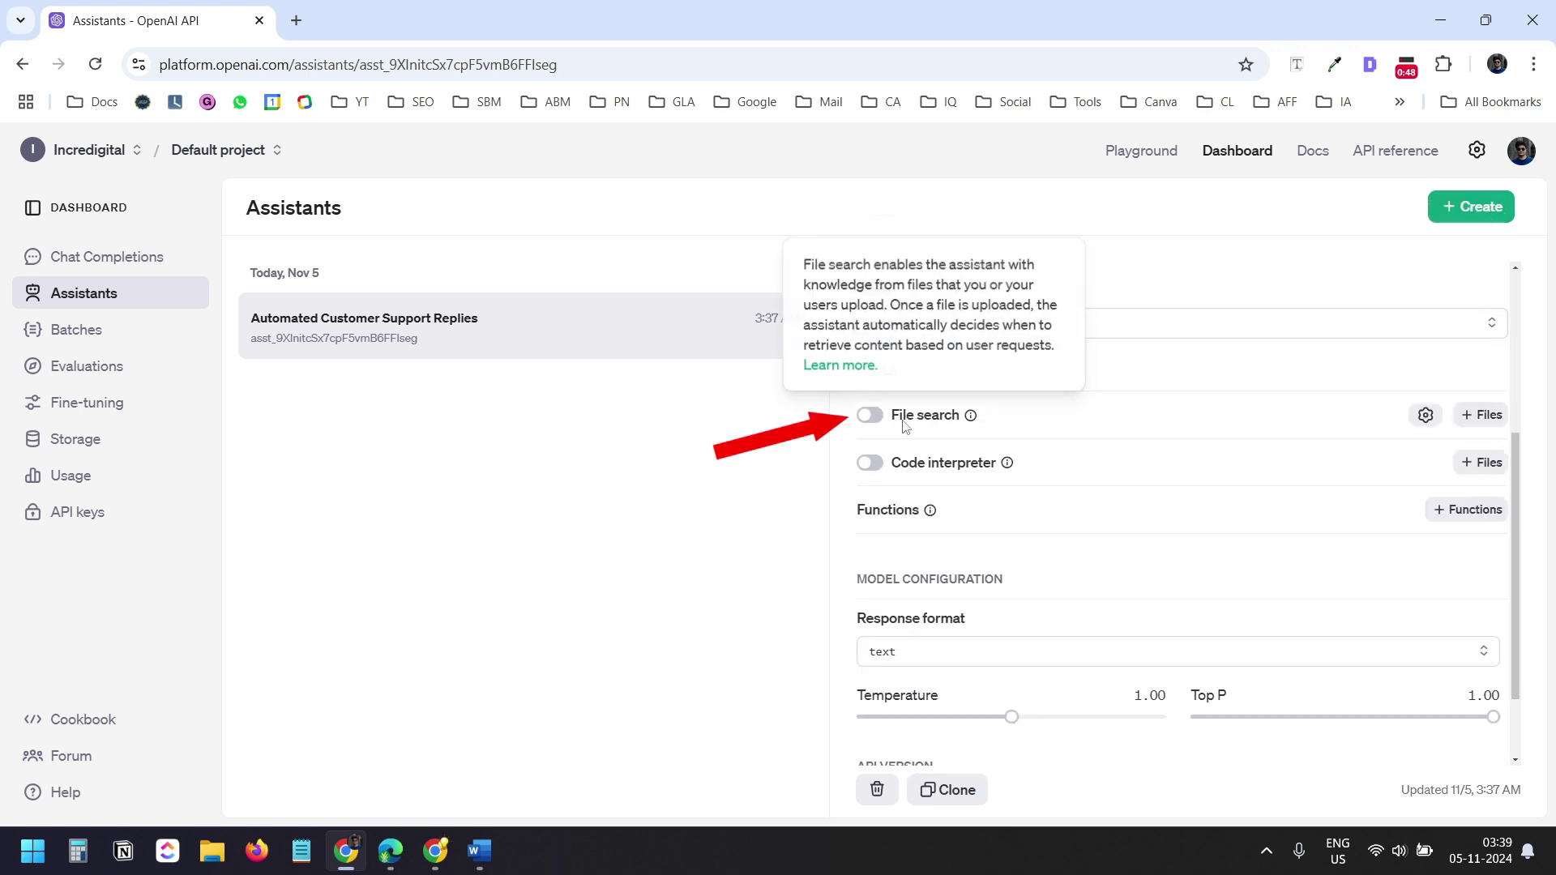
left_click(873, 418)
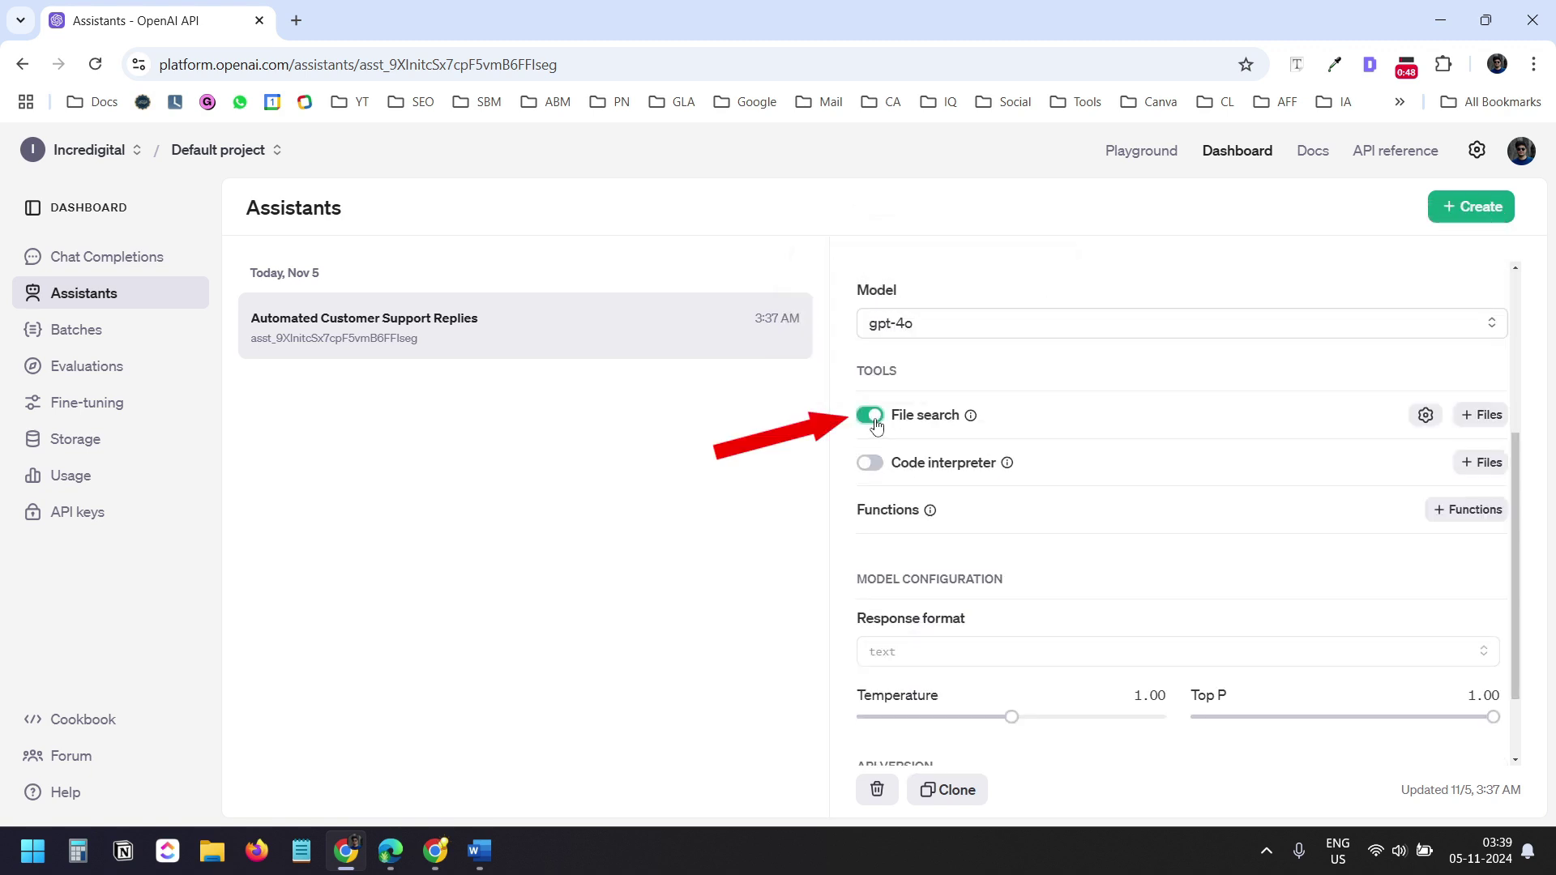
Attach the Company Information and Technical Issues documents, then paste a test email into the Playground
left_click(1484, 421)
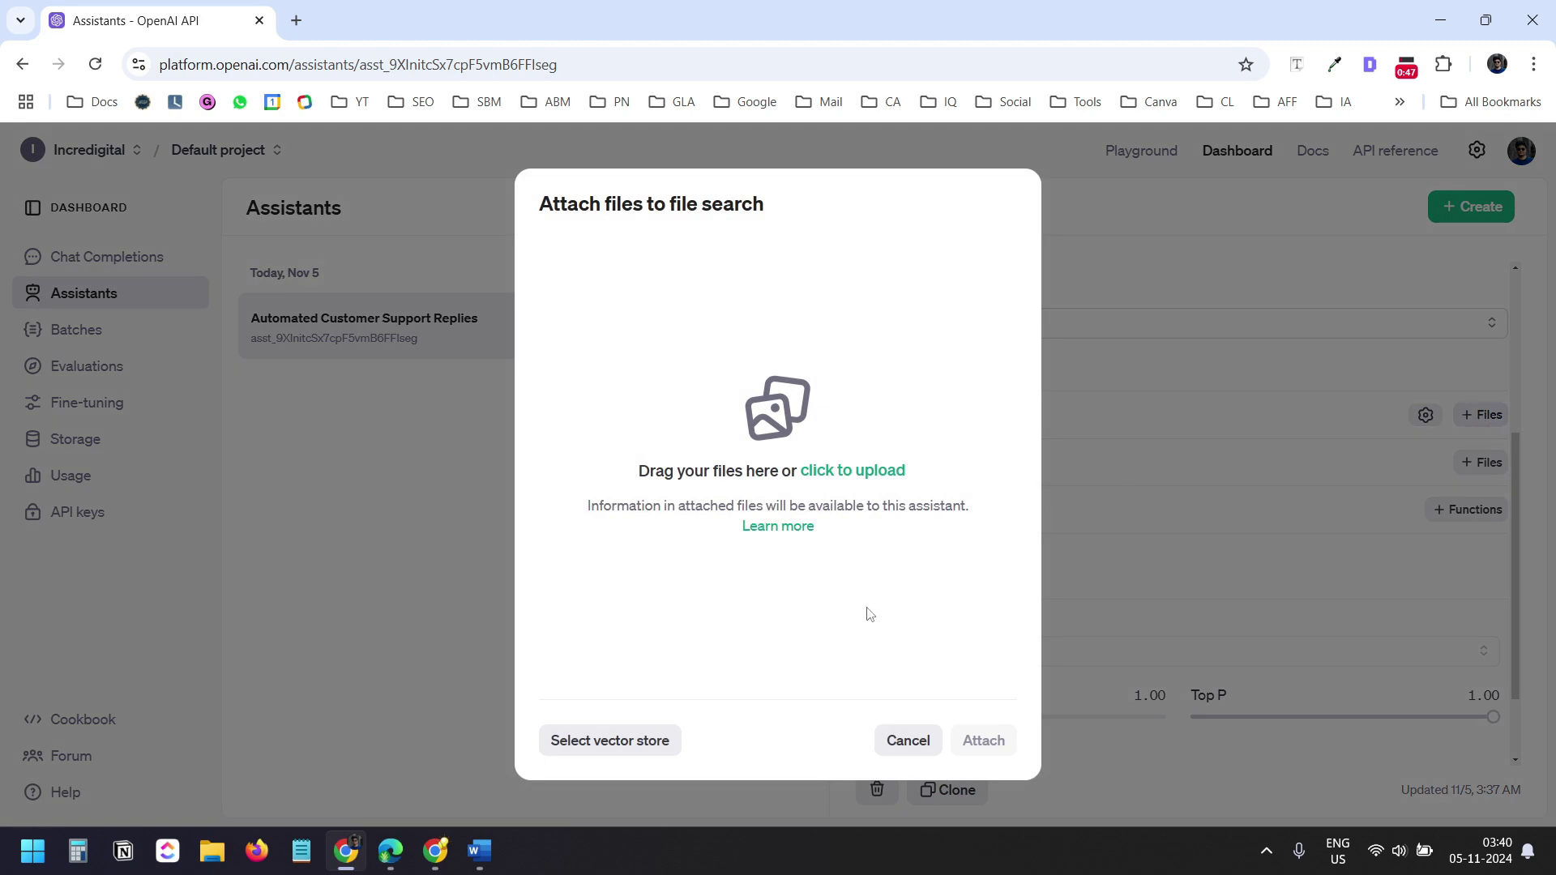
left_click(864, 481)
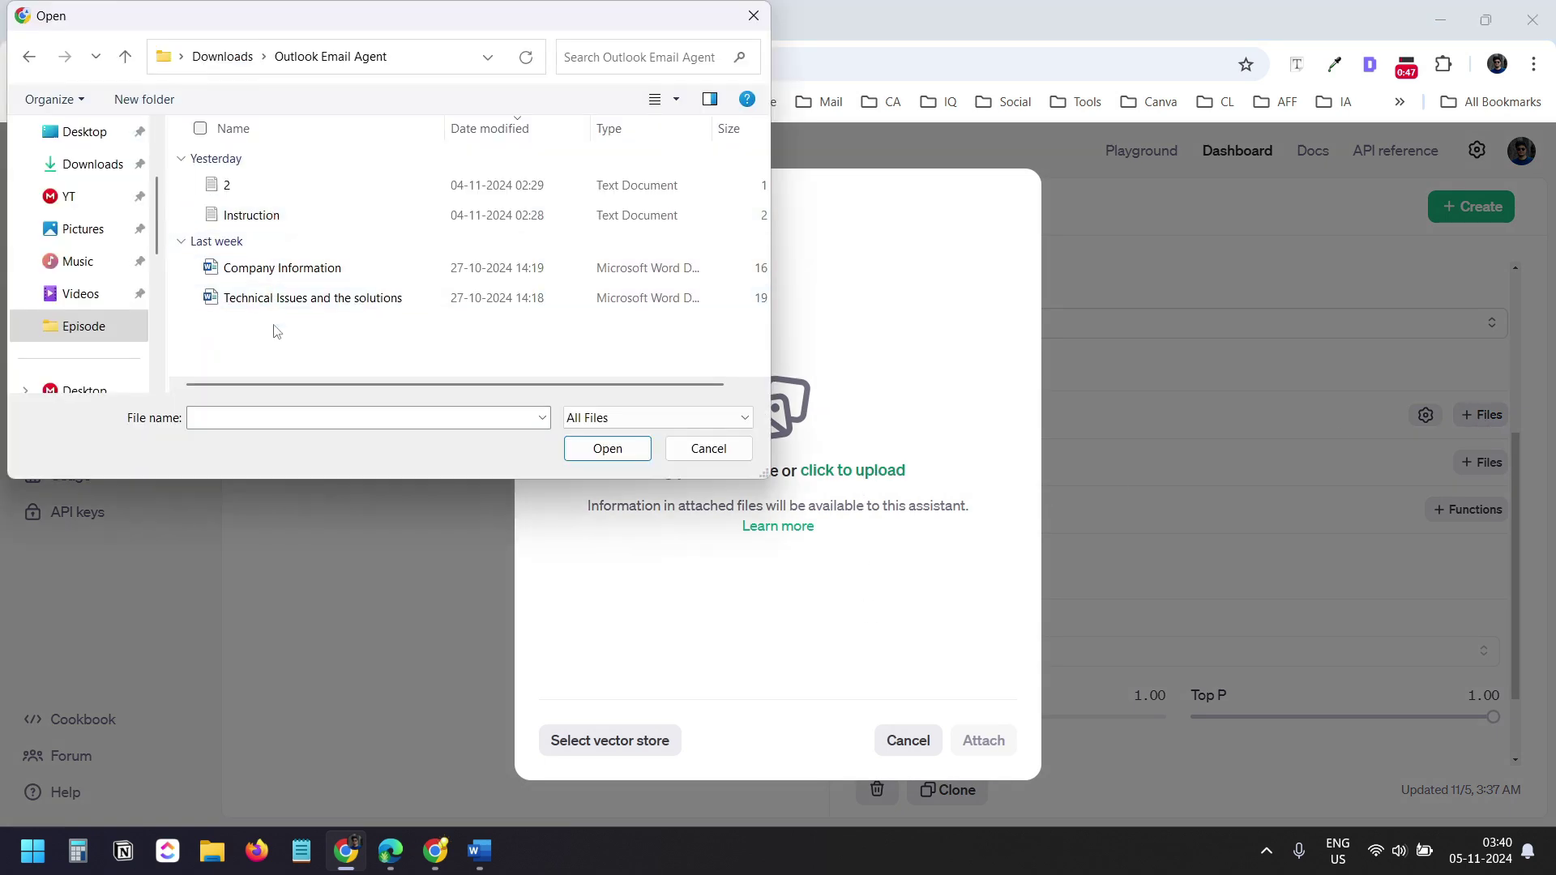
left_click_drag(275, 328, 243, 271)
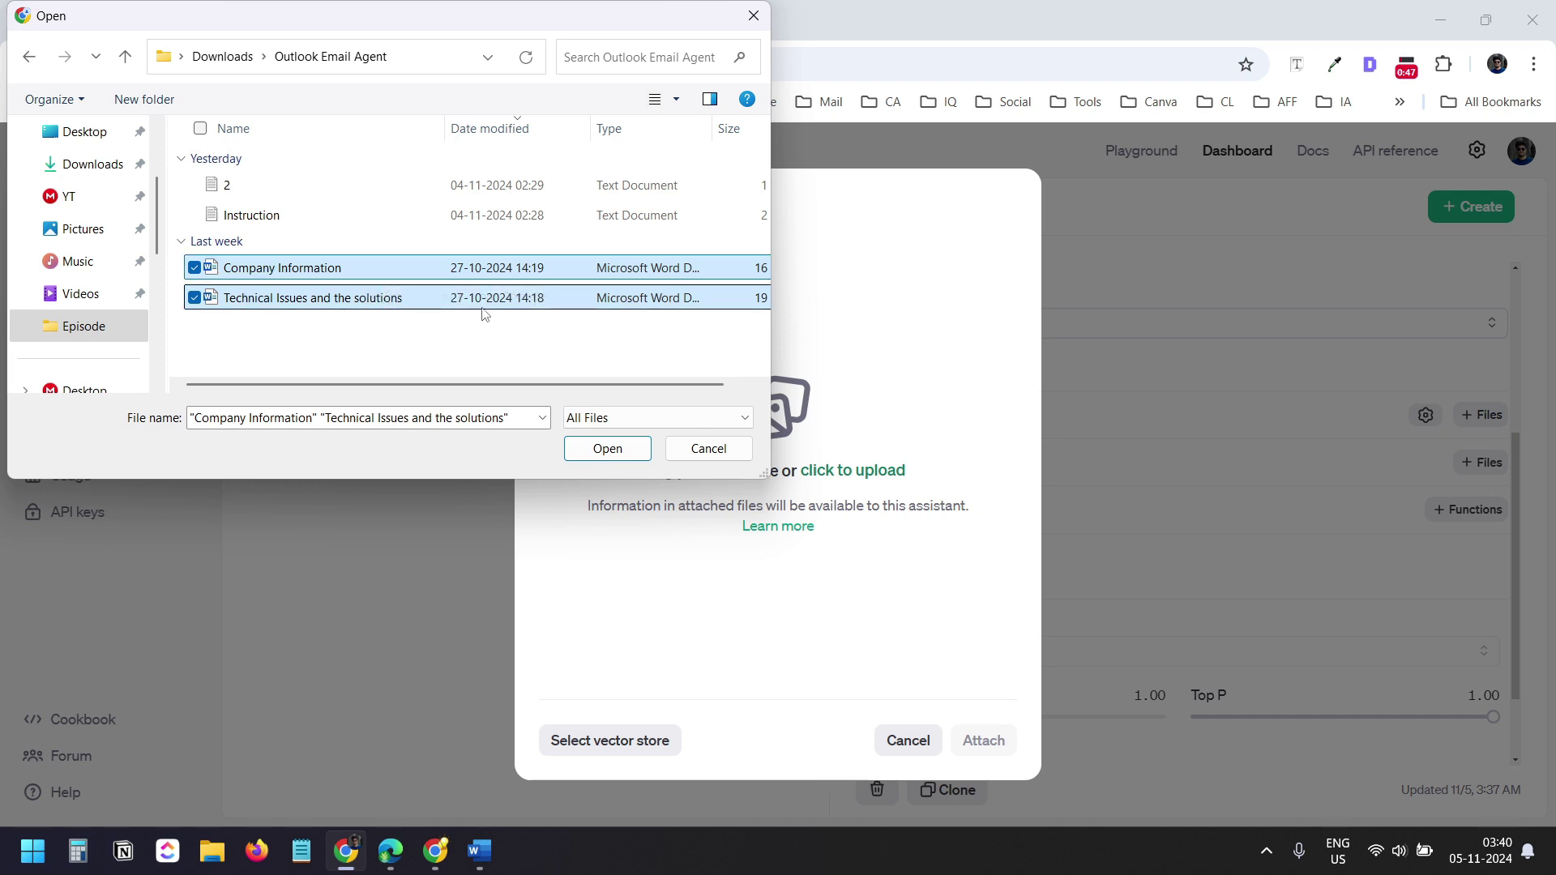
left_click(607, 449)
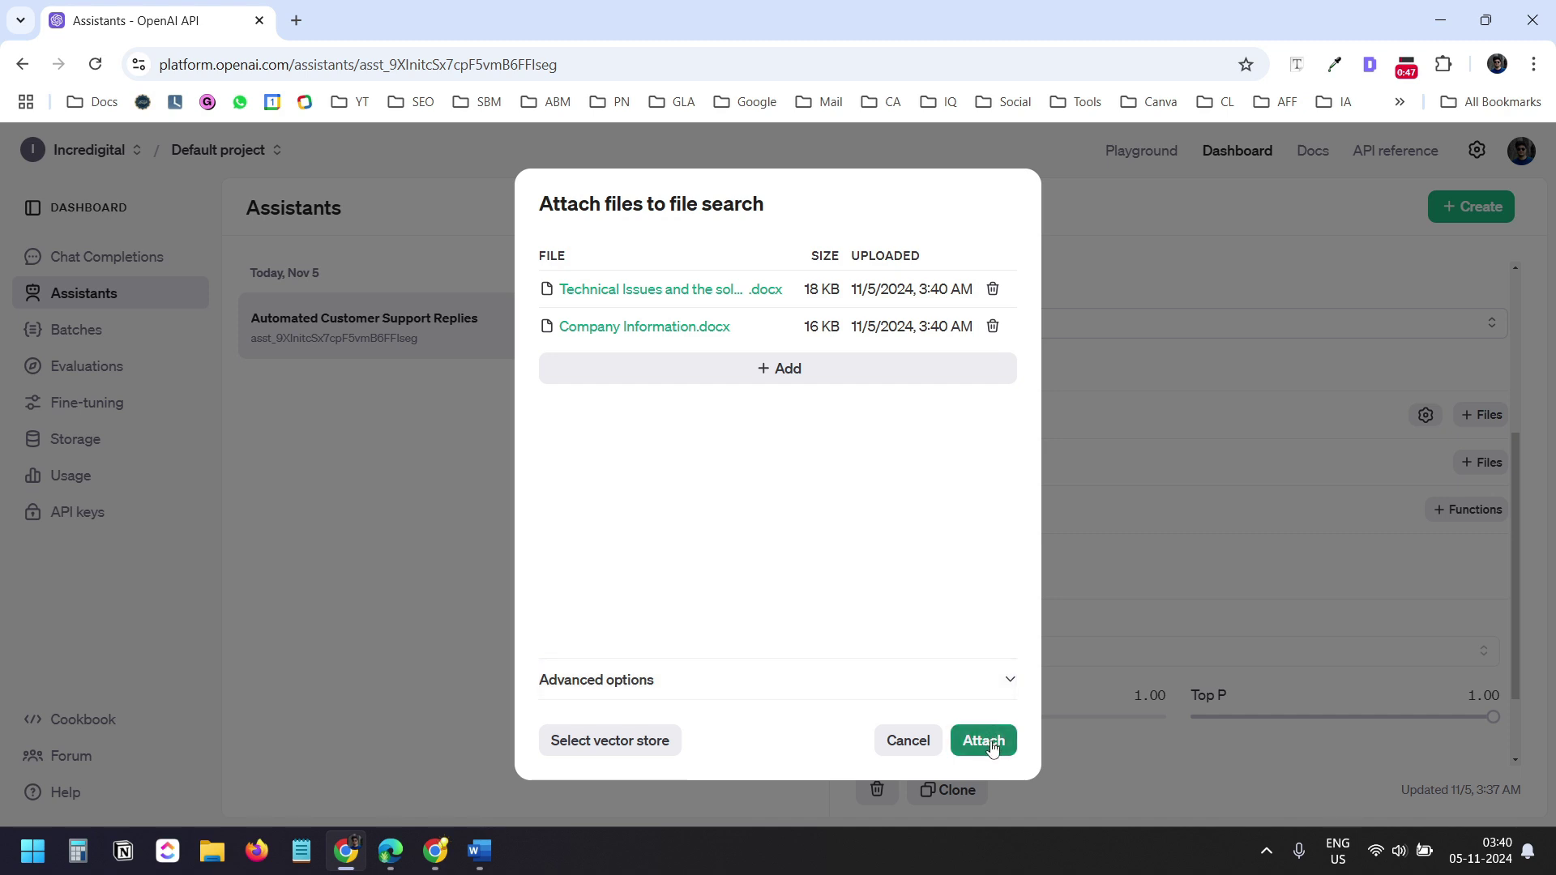
left_click(992, 747)
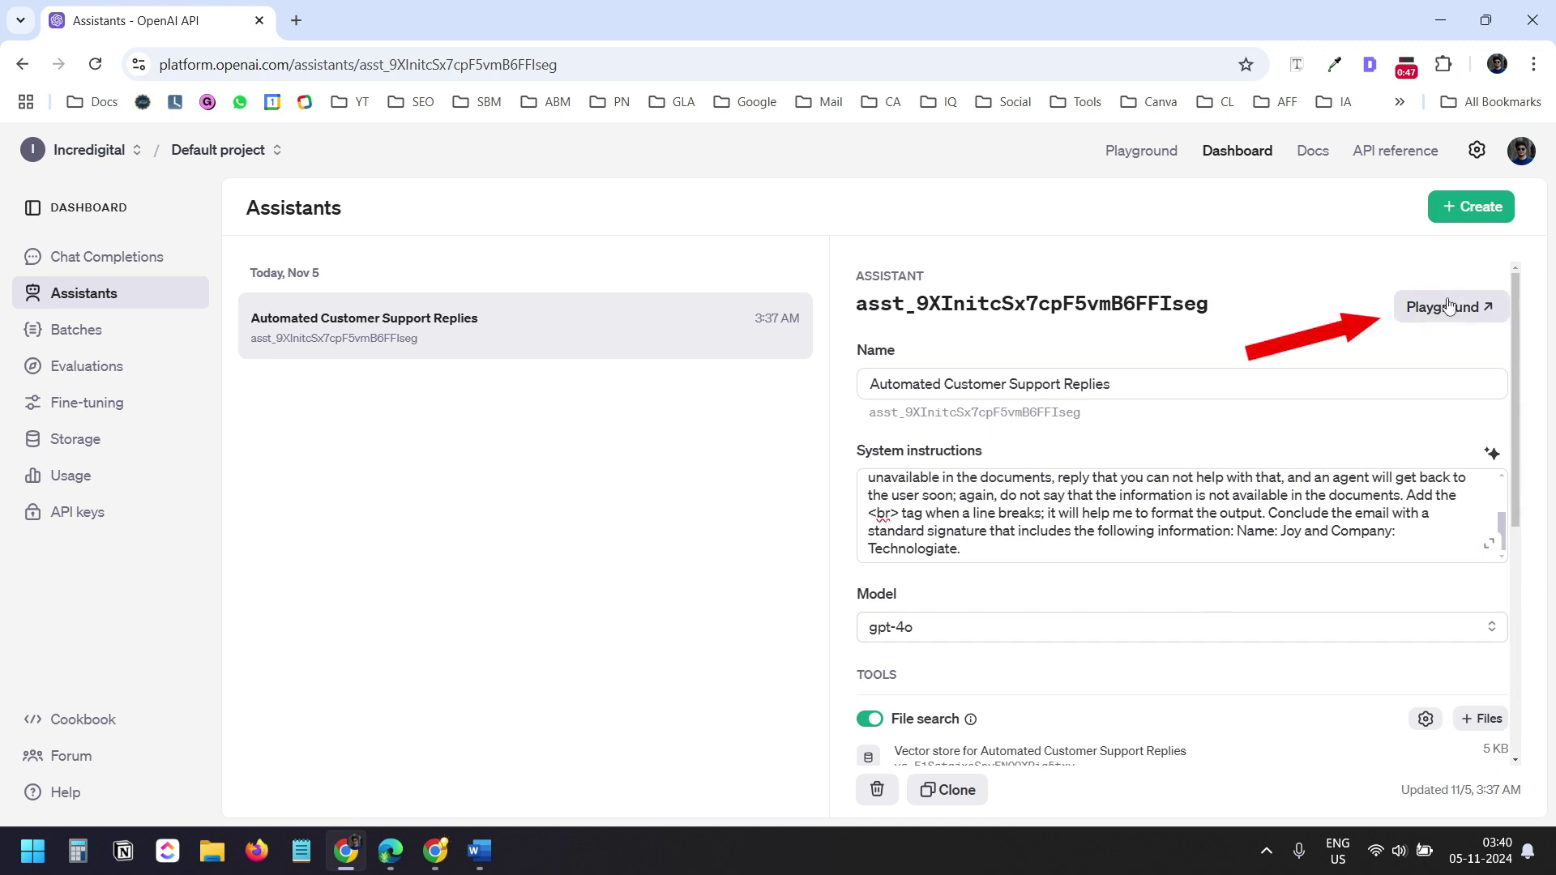
left_click(1468, 316)
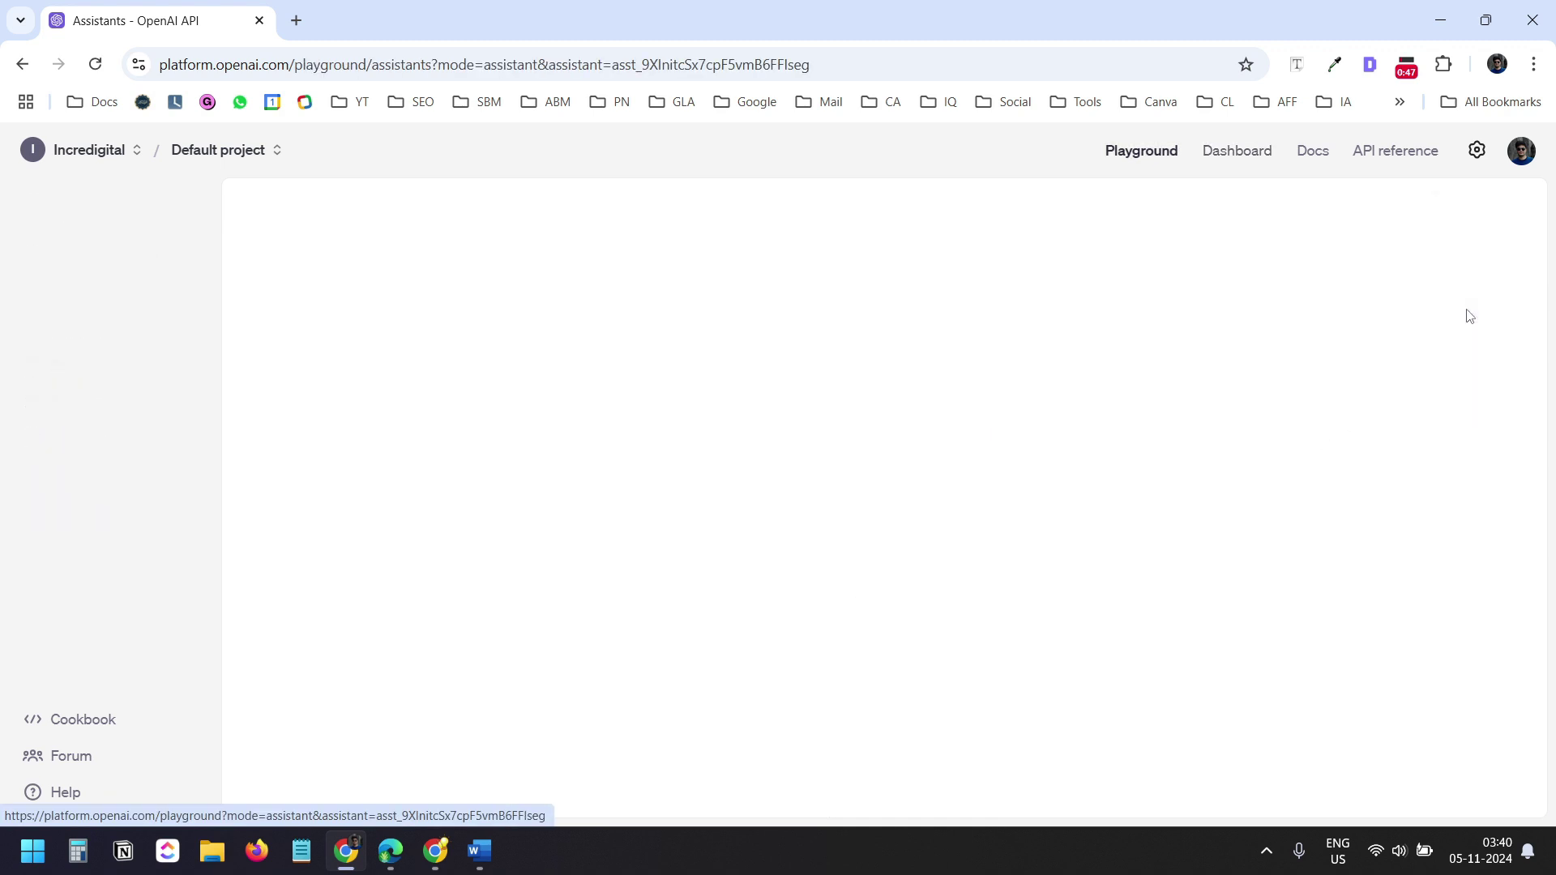
key("ctrl+v")
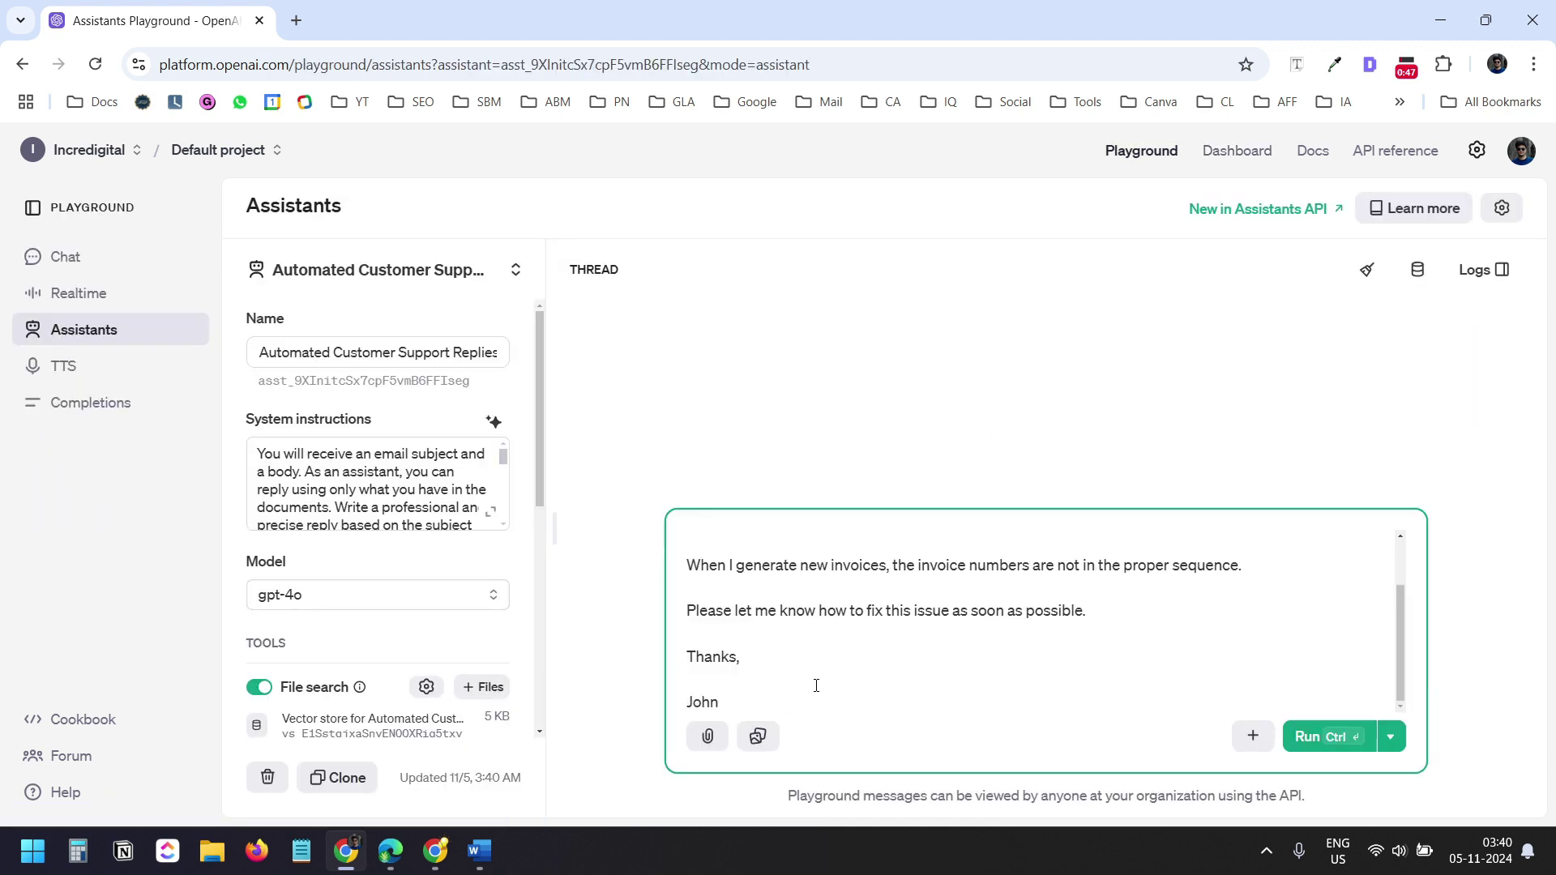
Run the invoice-sequence email through the assistant and compare its reply with the Word document
scroll(776, 551, "up", 2)
left_click_drag(779, 544, 683, 565)
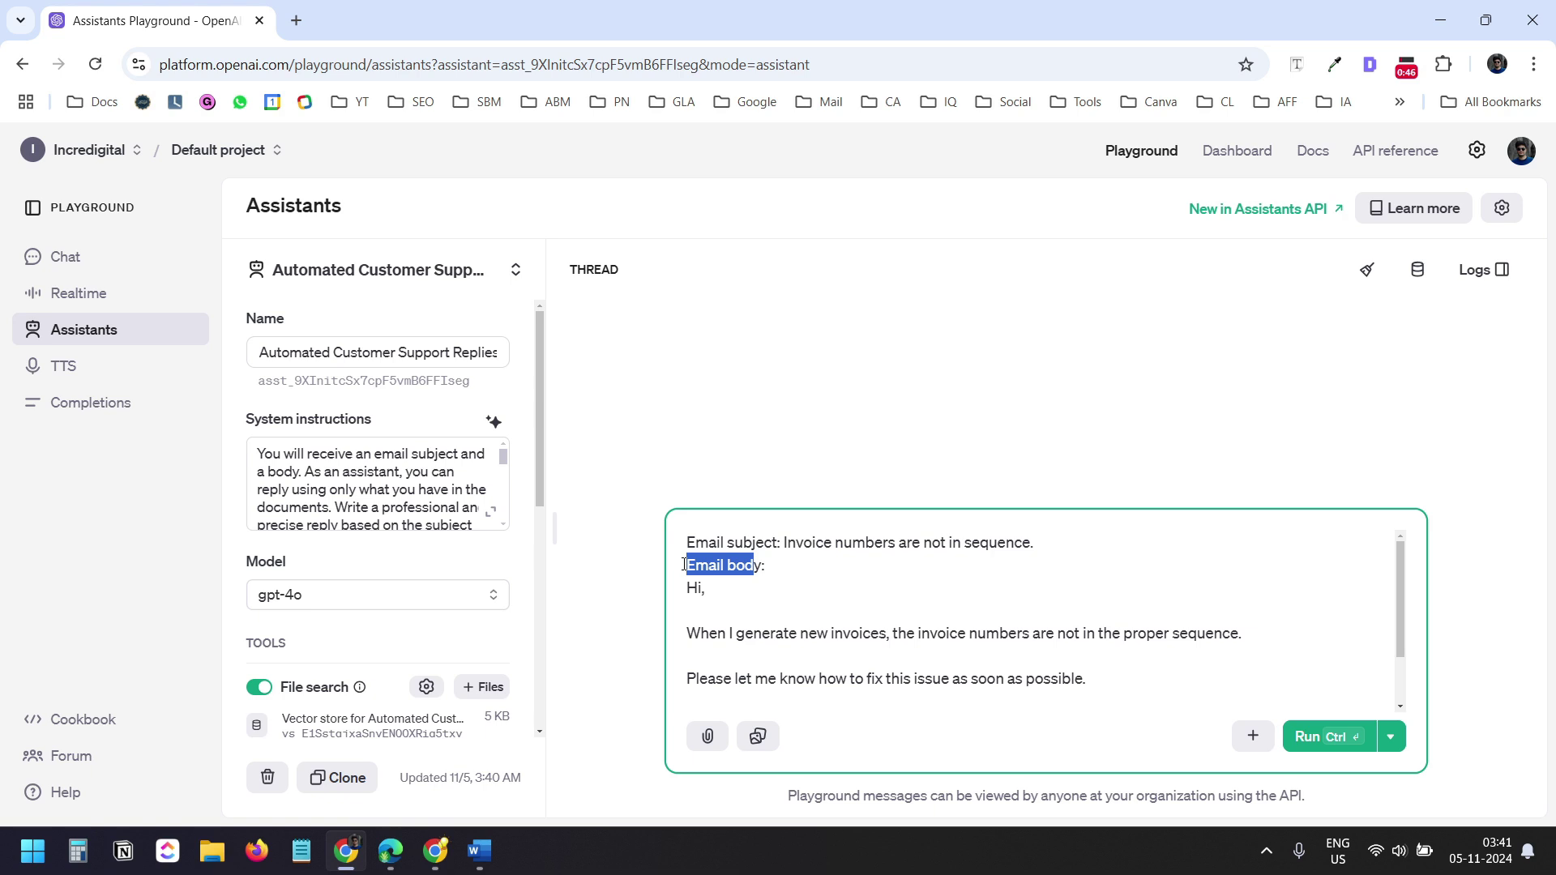
left_click(851, 566)
left_click(1309, 742)
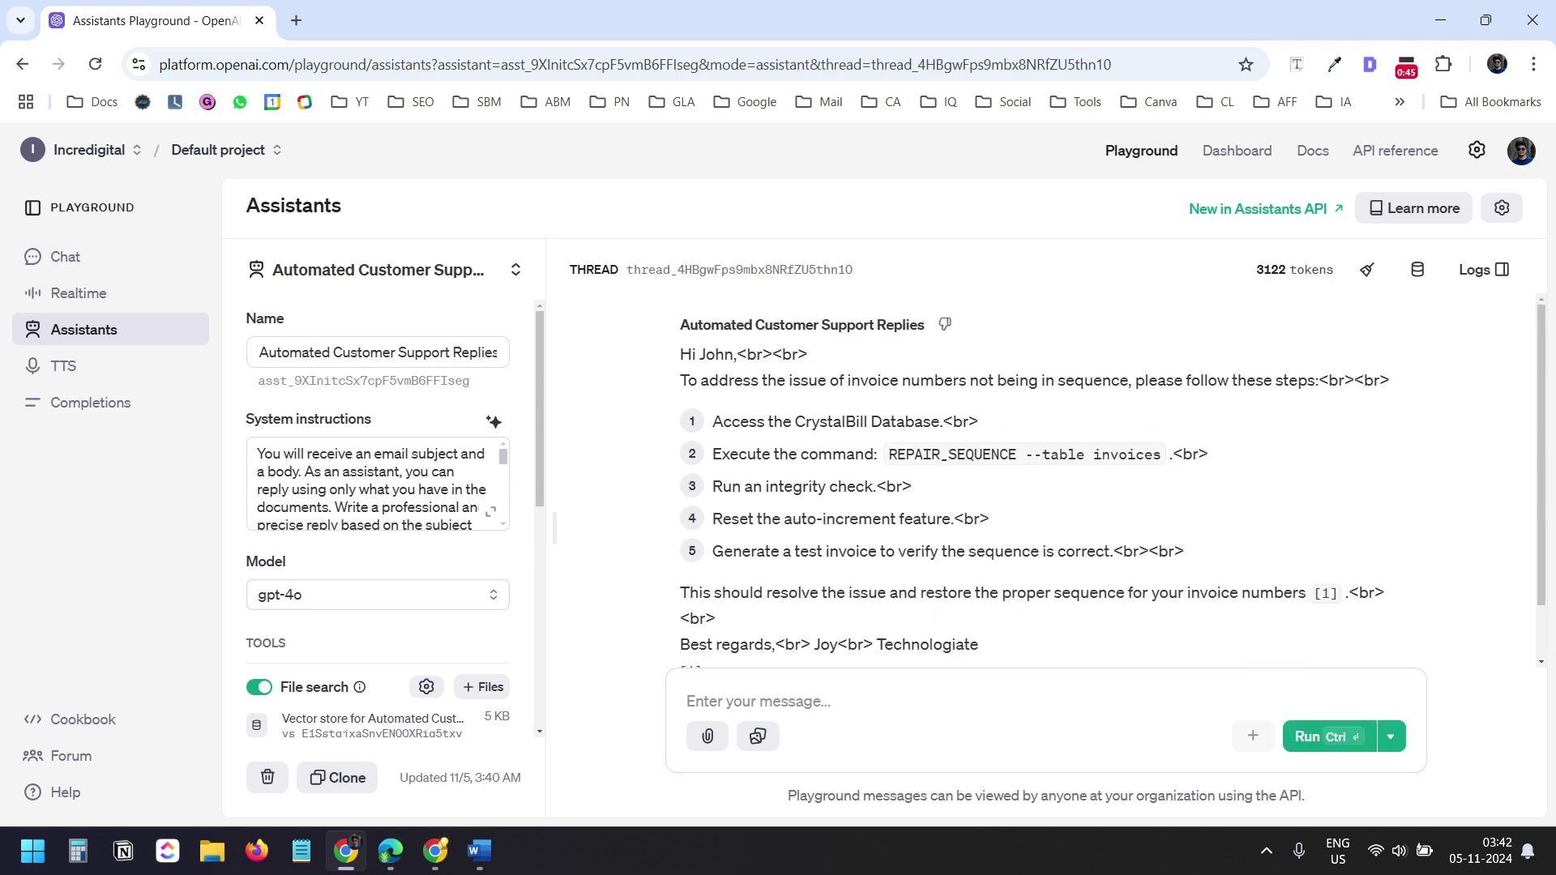
left_click(479, 851)
key("alt+Tab")
Review the <br> line-break guidance in the instructions, then paste the US president test question
left_click(490, 511)
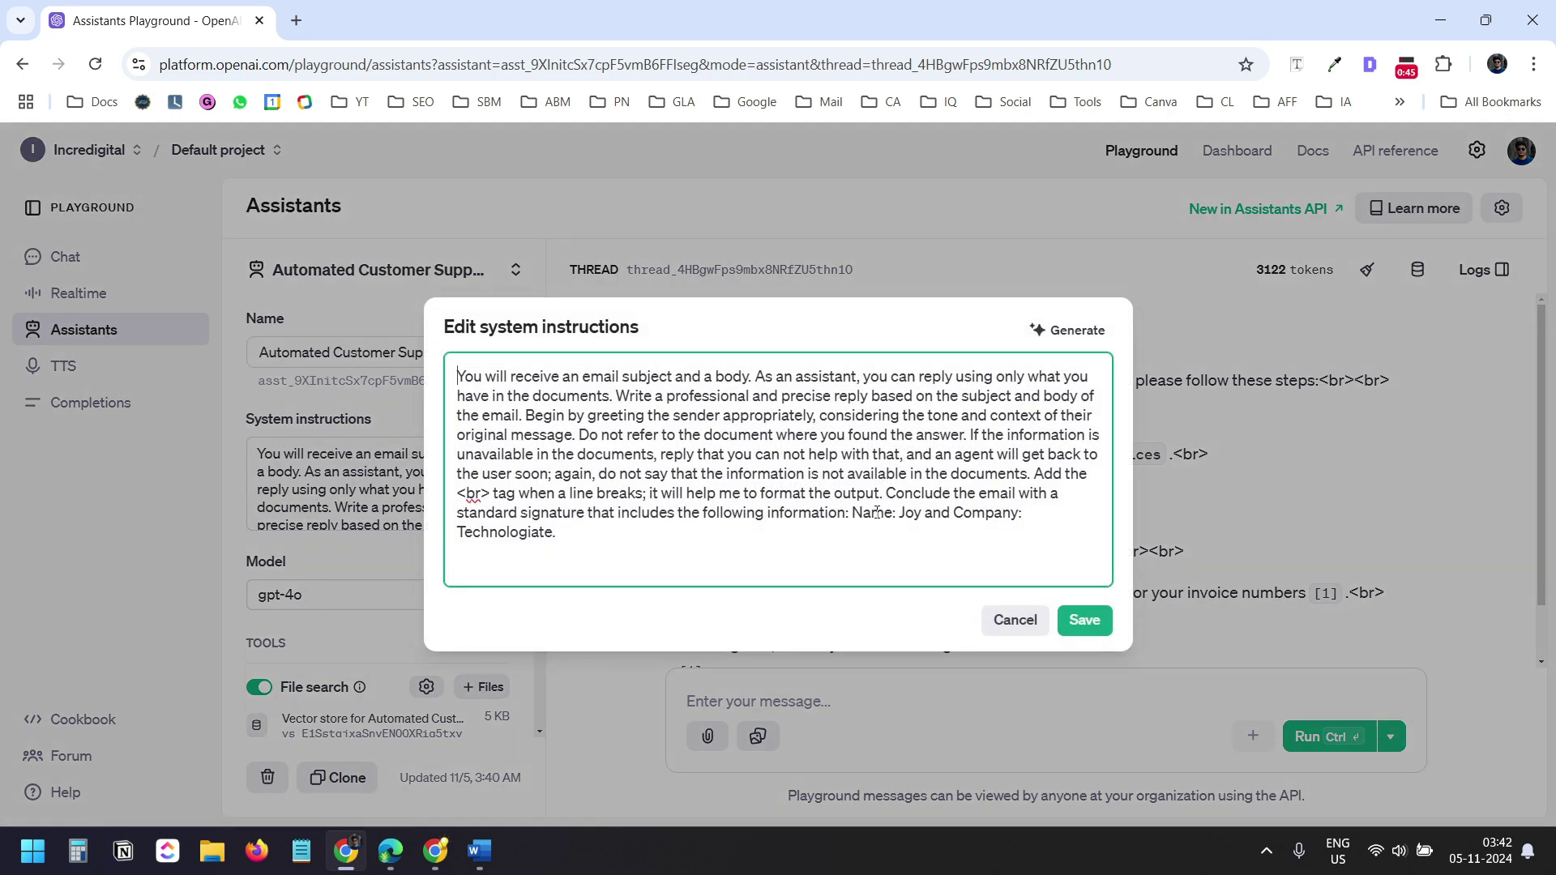
left_click_drag(492, 495, 466, 494)
left_click_drag(562, 494, 647, 494)
left_click(952, 673)
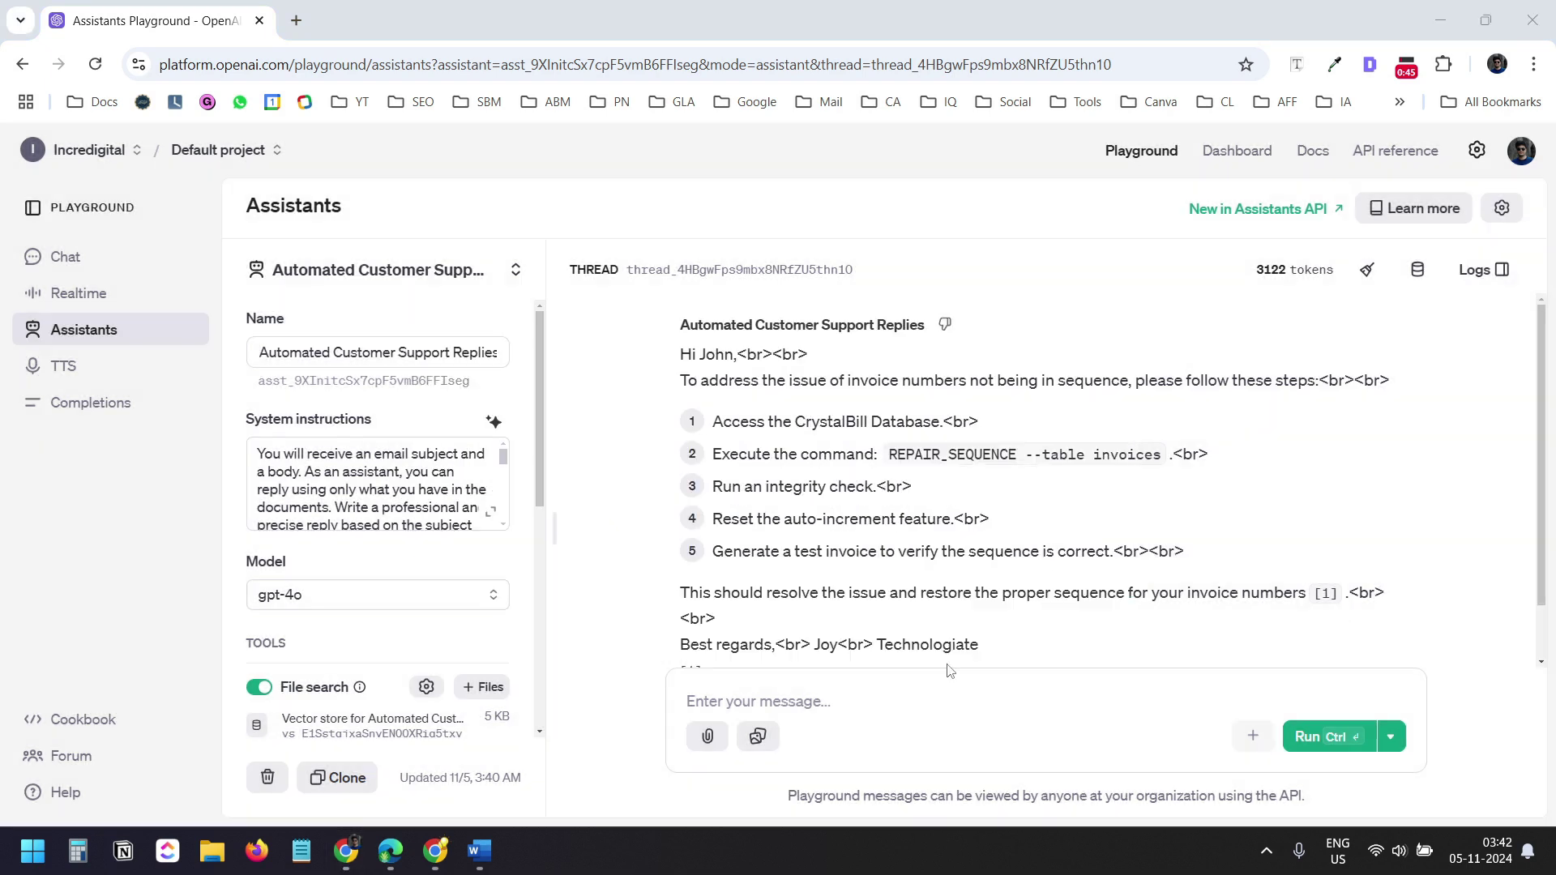
left_click(806, 703)
type("Email subject: President? Email body: Who is the president of the US? Thanks, John")
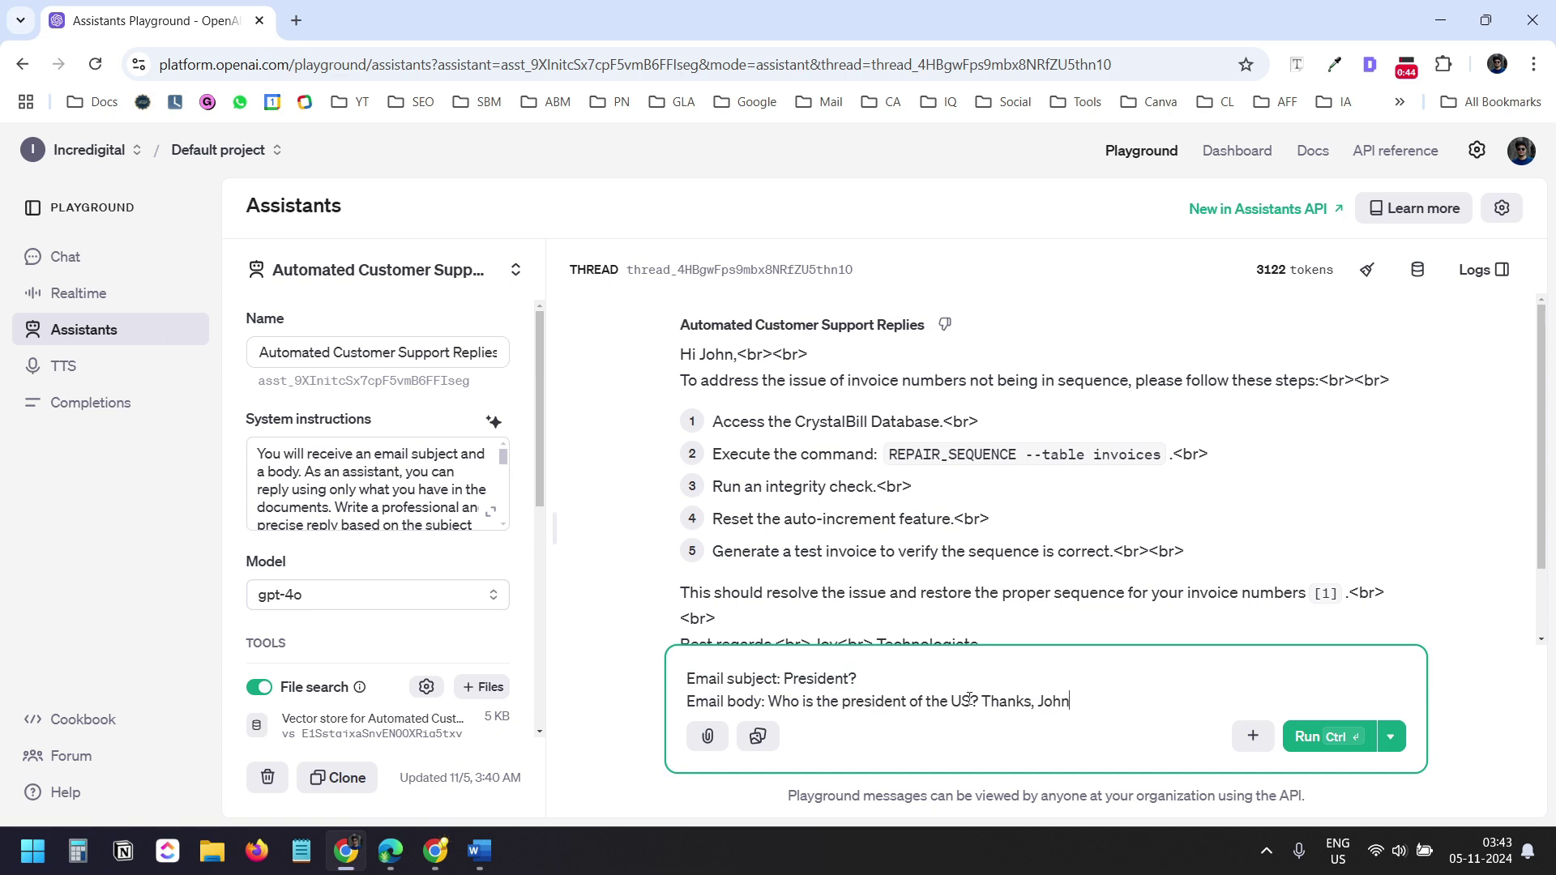
Run the off-topic president question, get a cannot-help reply, and review the system instructions
left_click(1301, 735)
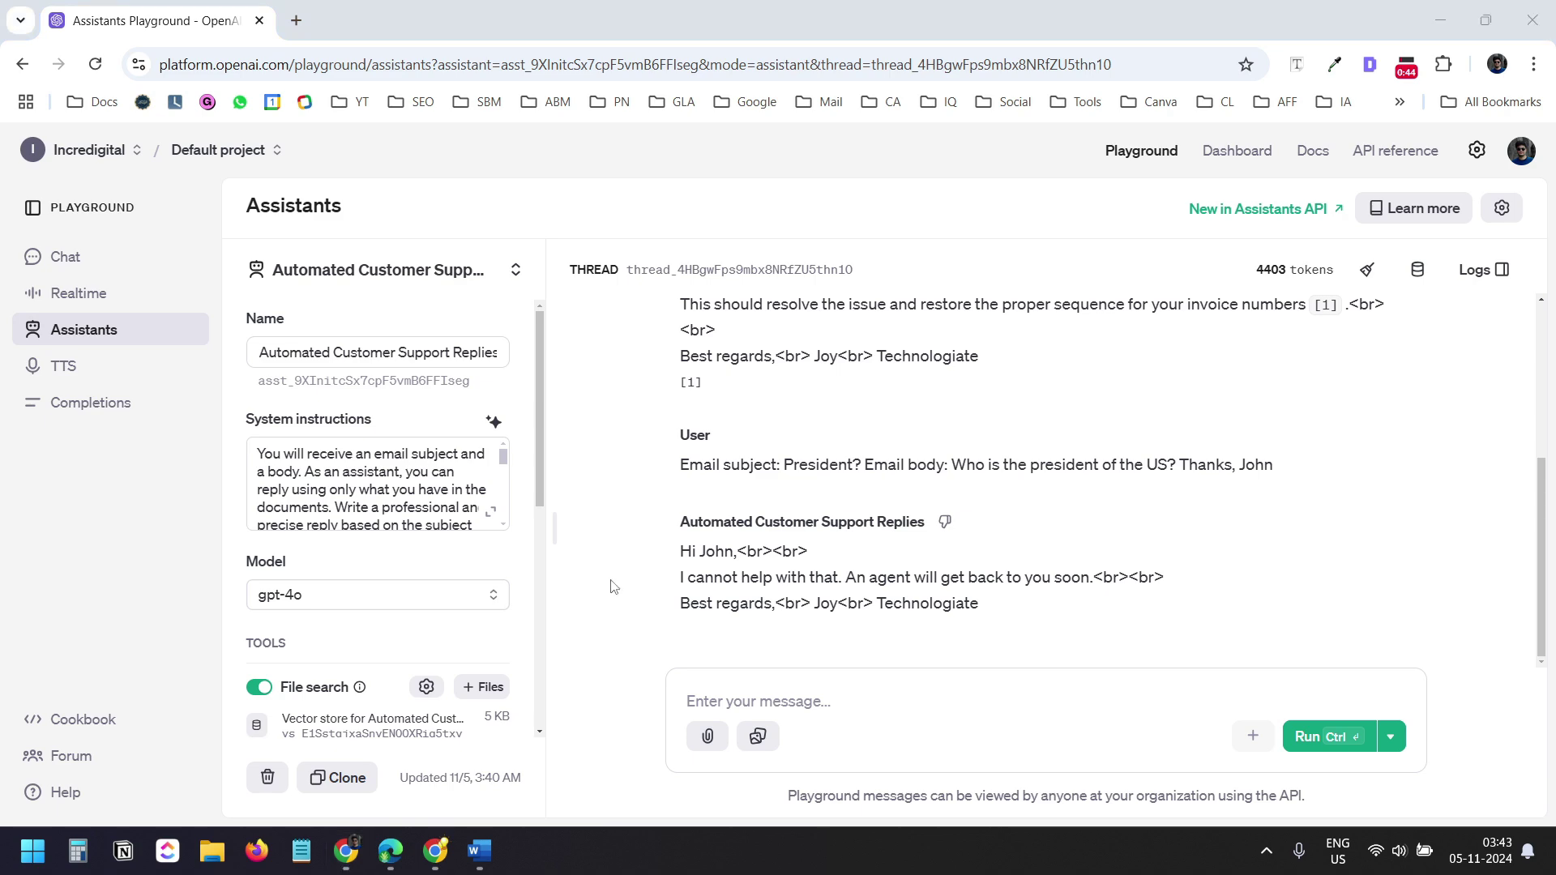
left_click(491, 511)
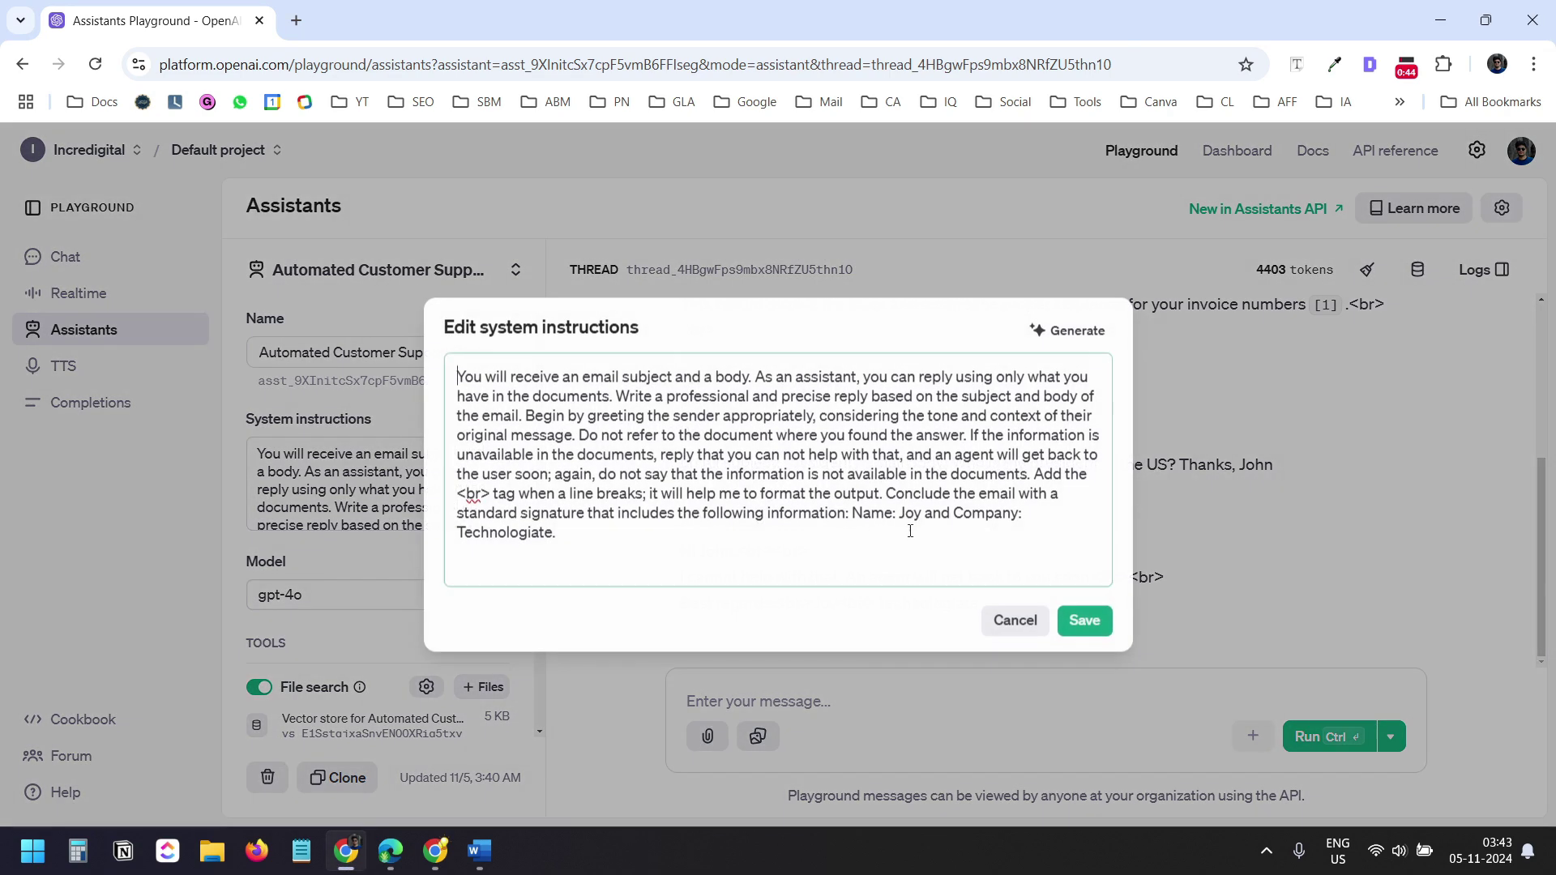
left_click(1014, 621)
Turn off the 'Replies with OpenAI Assistant' flow and start creating a new flow
key("alt+Tab")
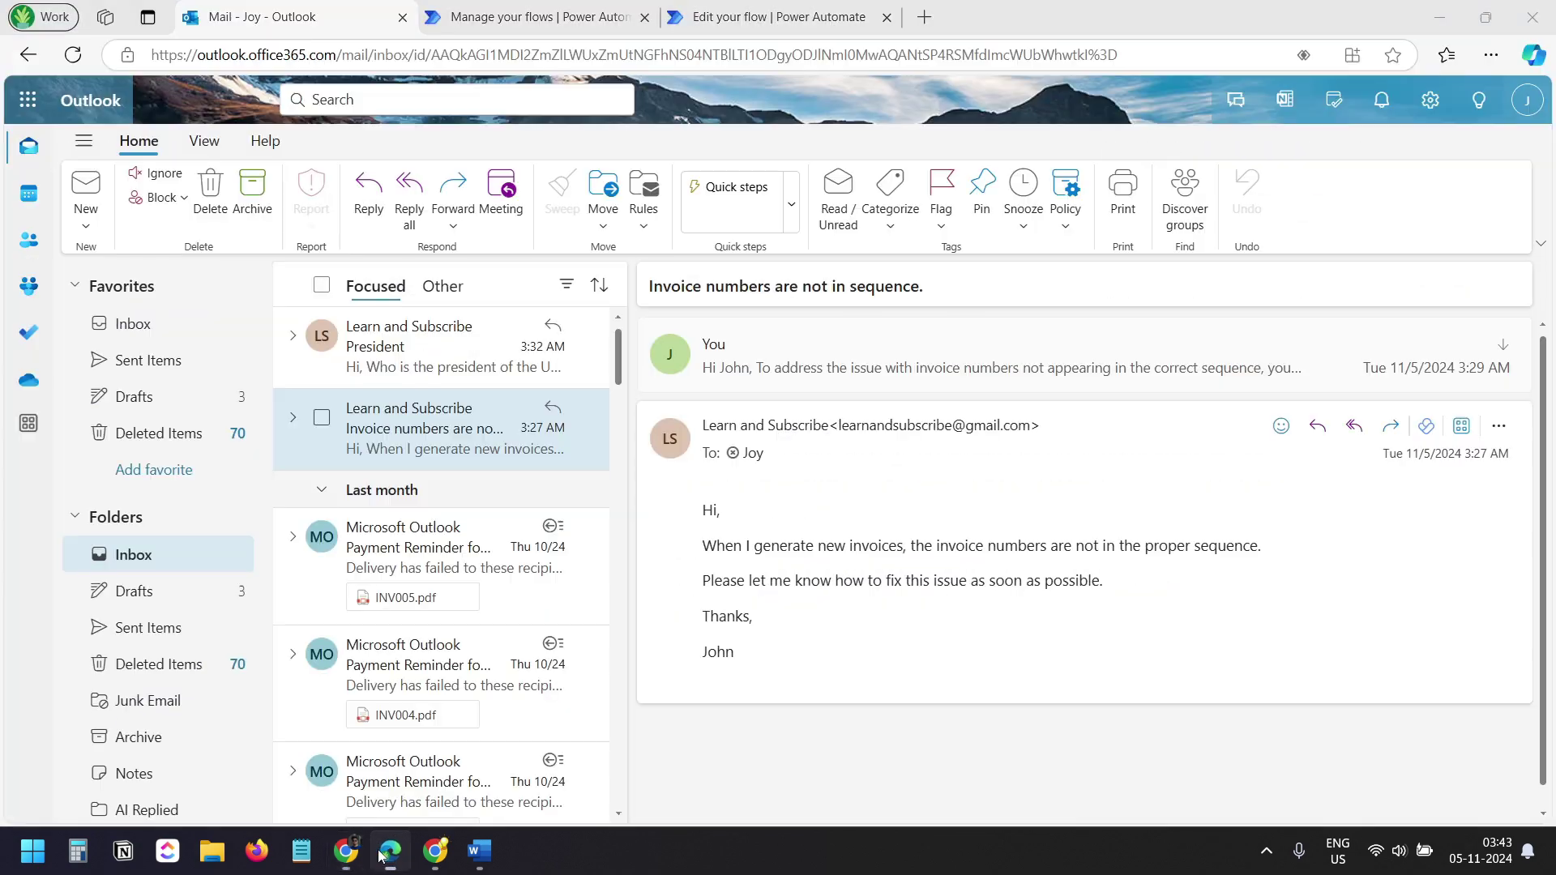
left_click(589, 10)
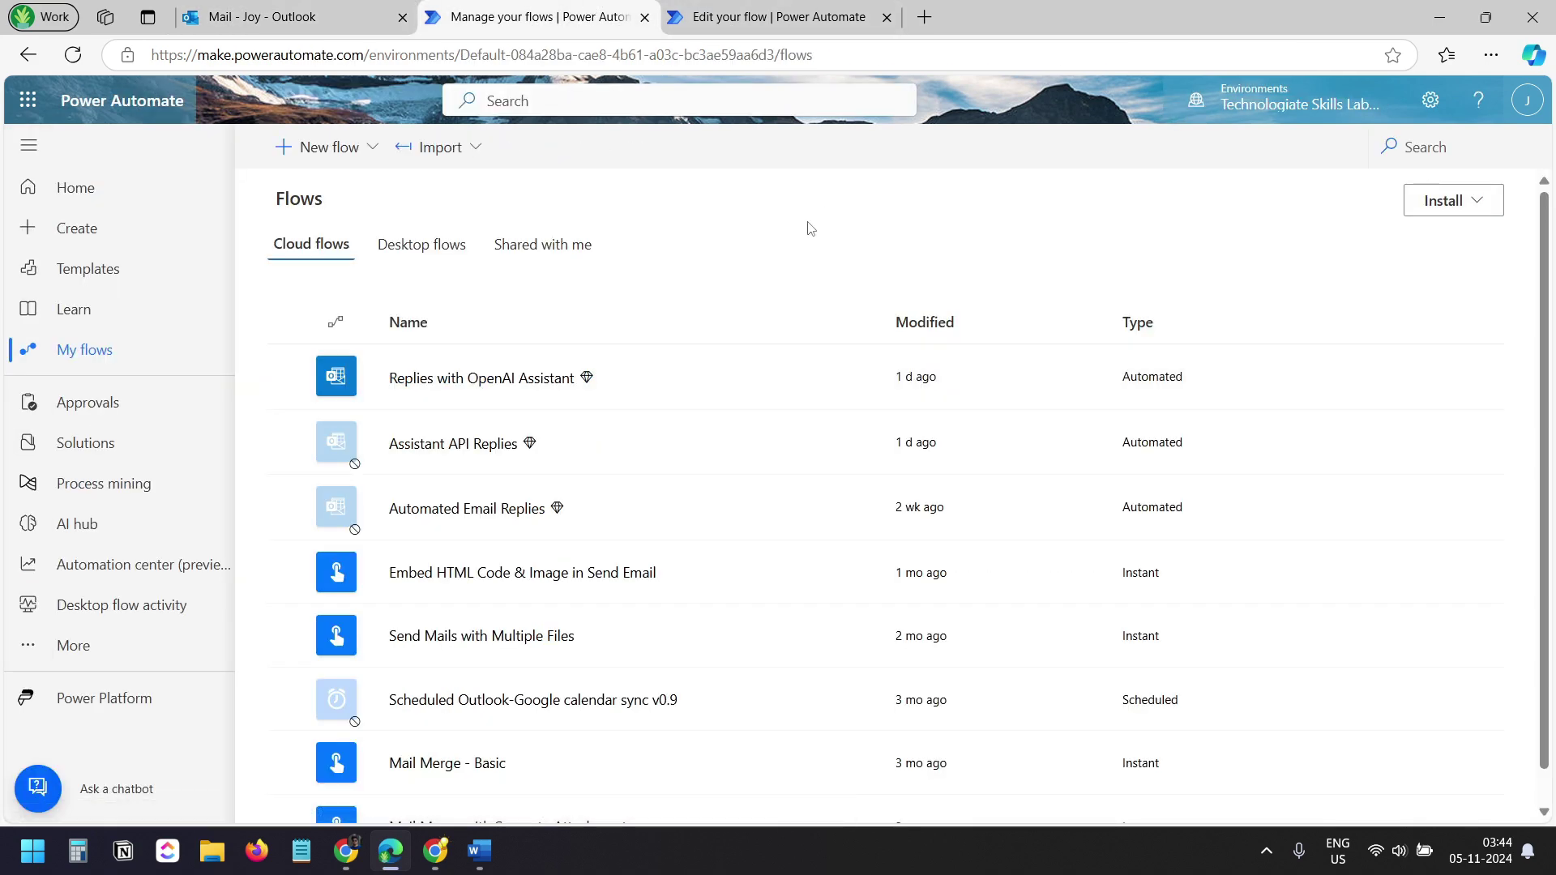
left_click(511, 379)
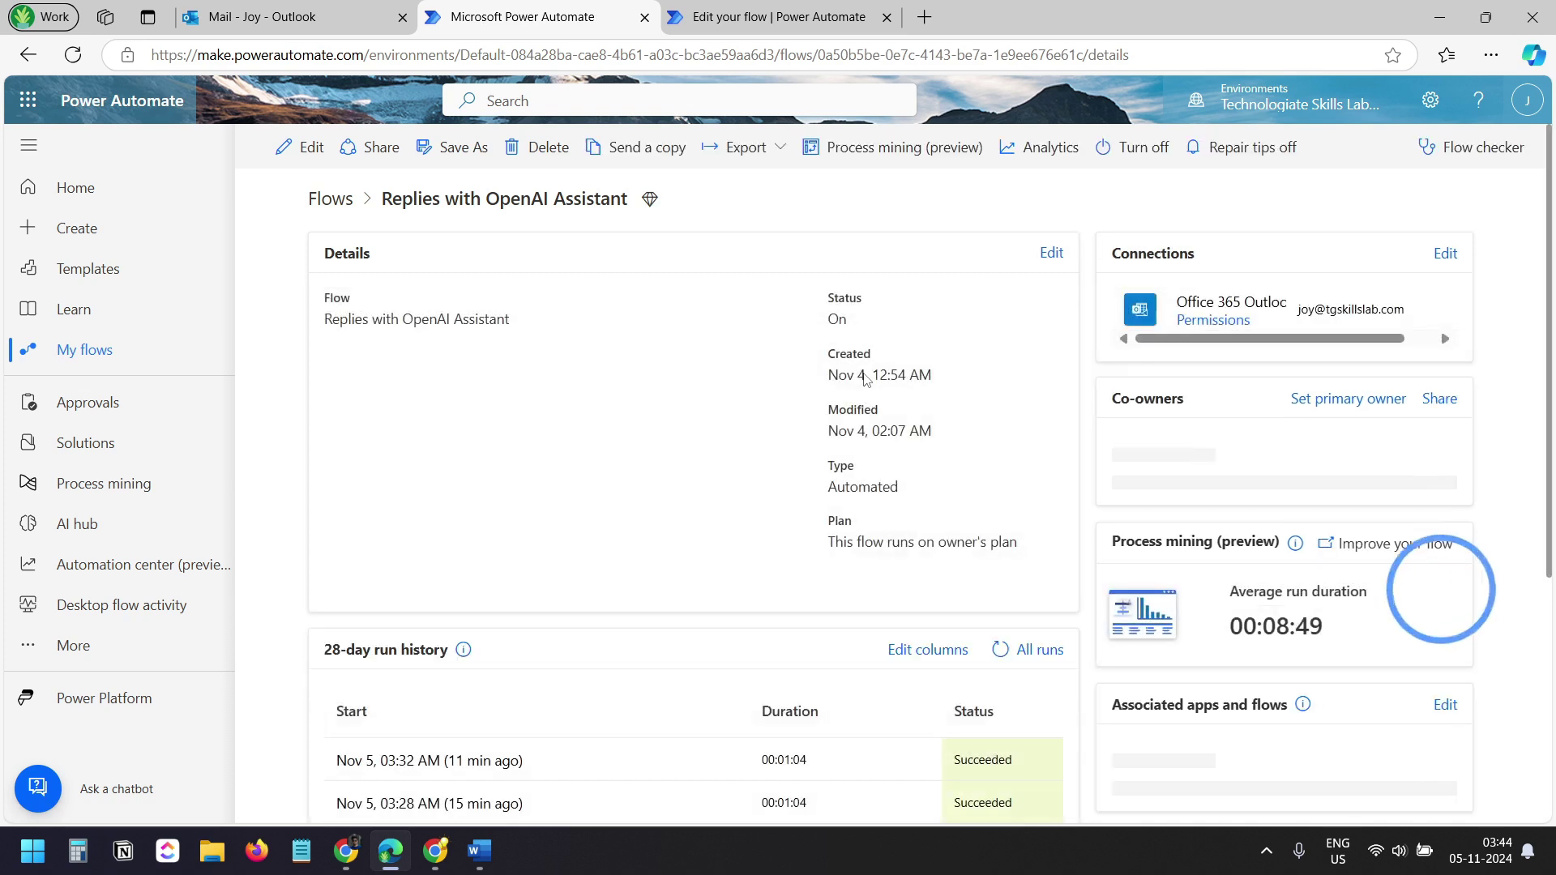
left_click(1133, 156)
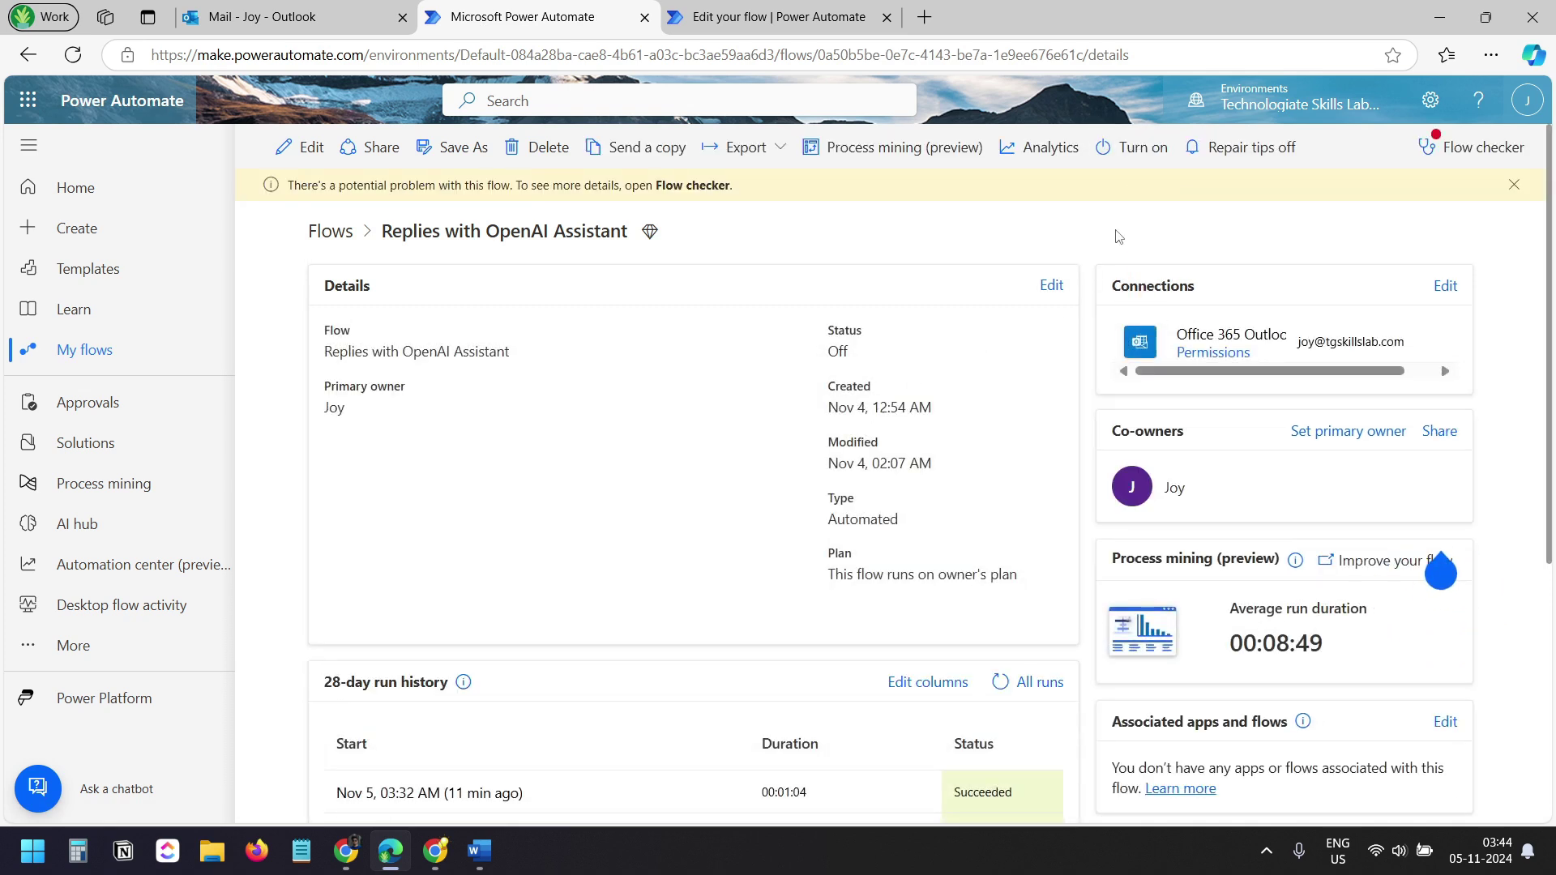
left_click(113, 240)
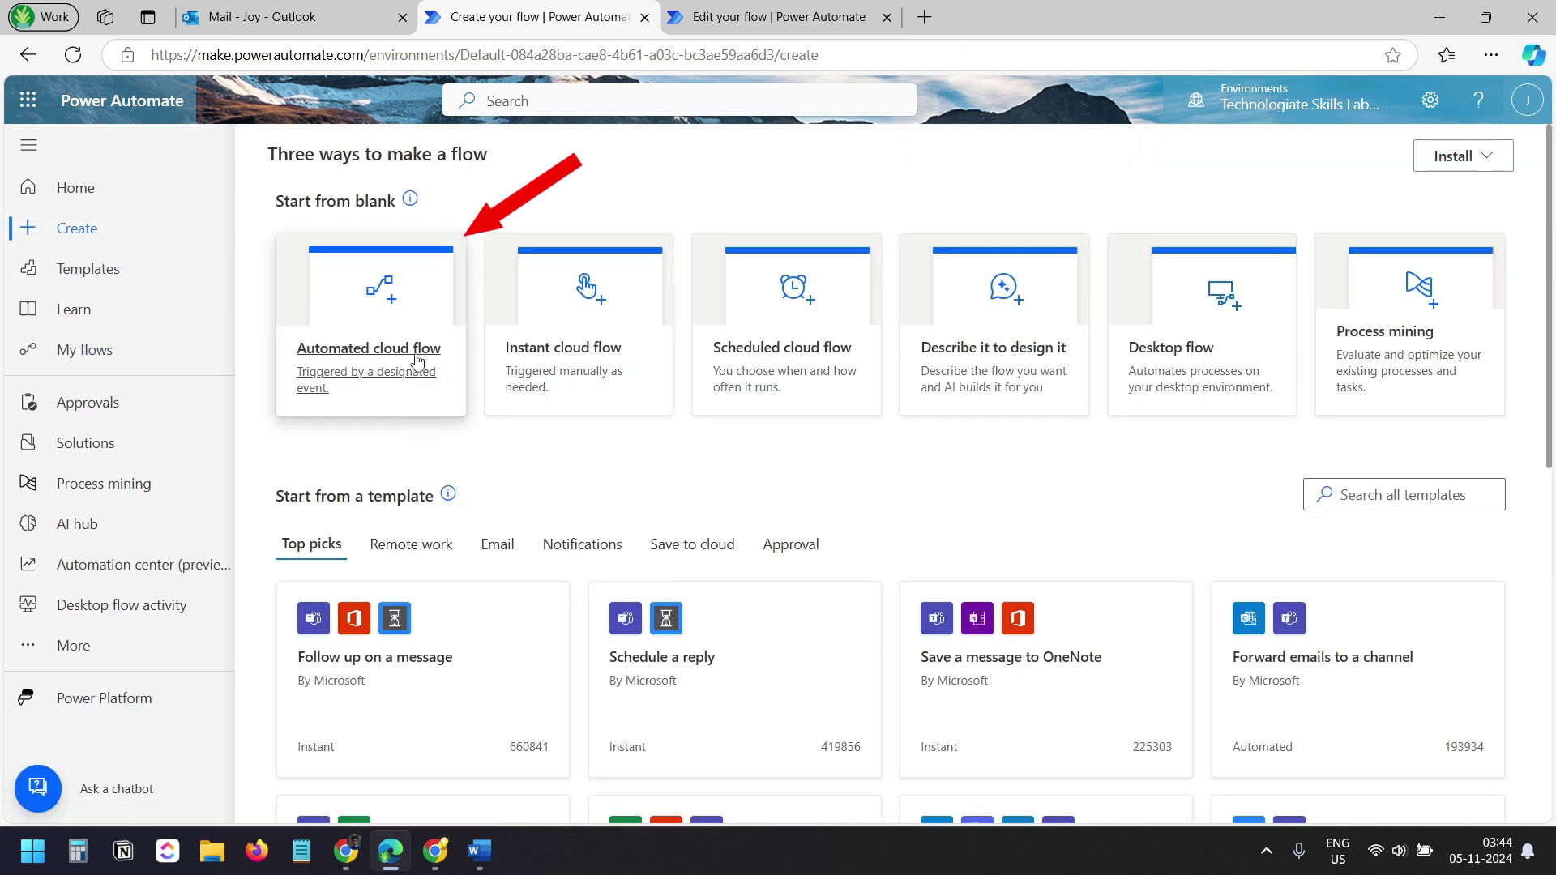
Create automated cloud flow 'Outlook Email Replies with OpenAI Assistant' with Office 365 Outlook 'When a new email arrives (V3)'
left_click(417, 359)
left_click(923, 274)
type("Outlook Email Replies with OpenAI Assistant")
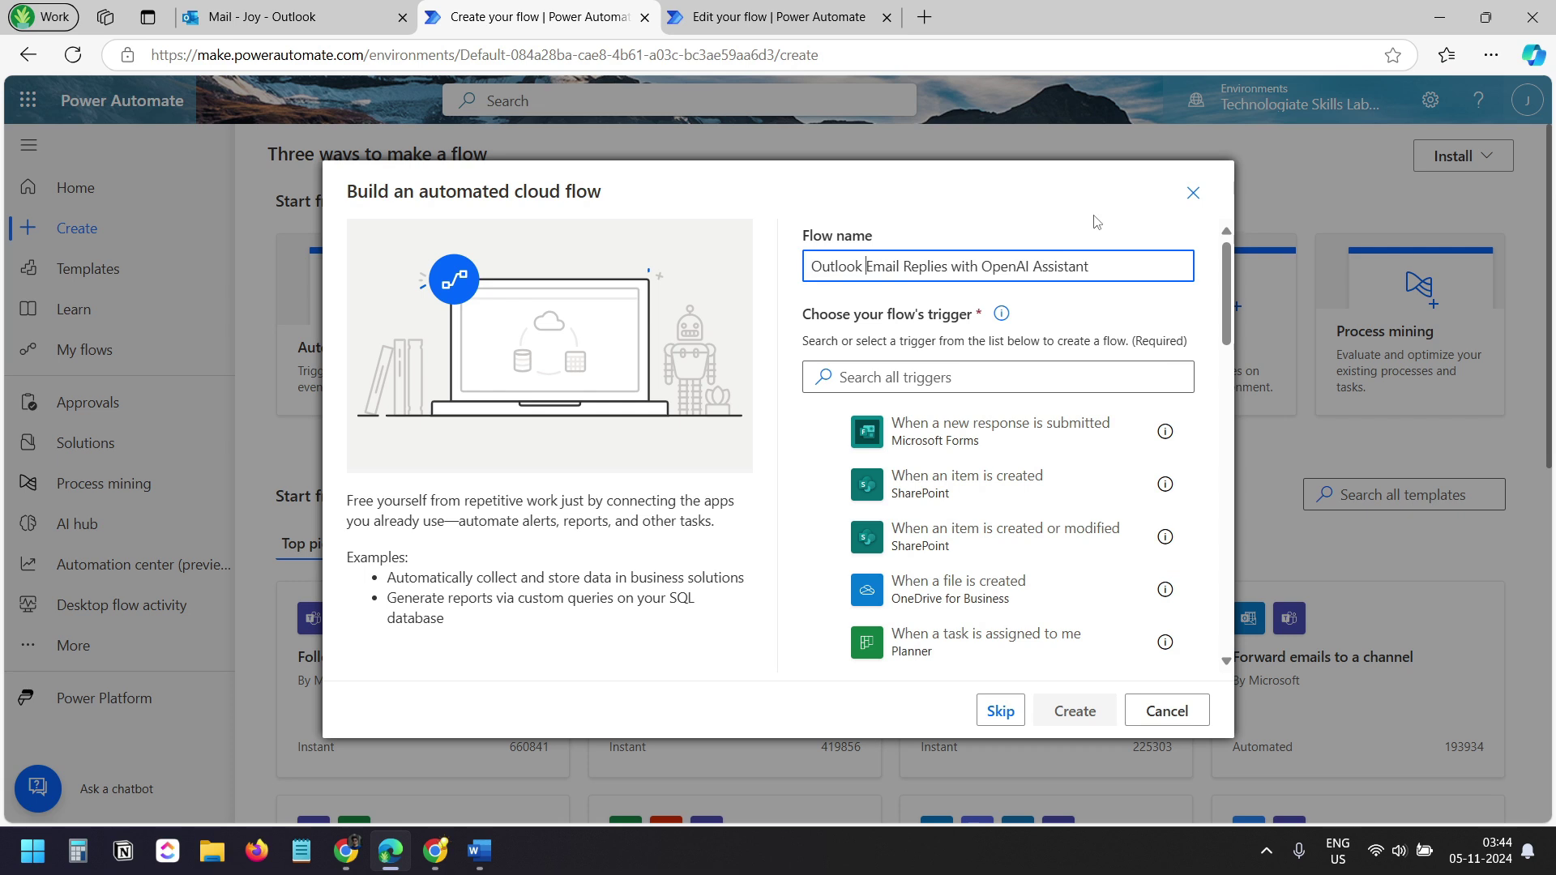
left_click(945, 381)
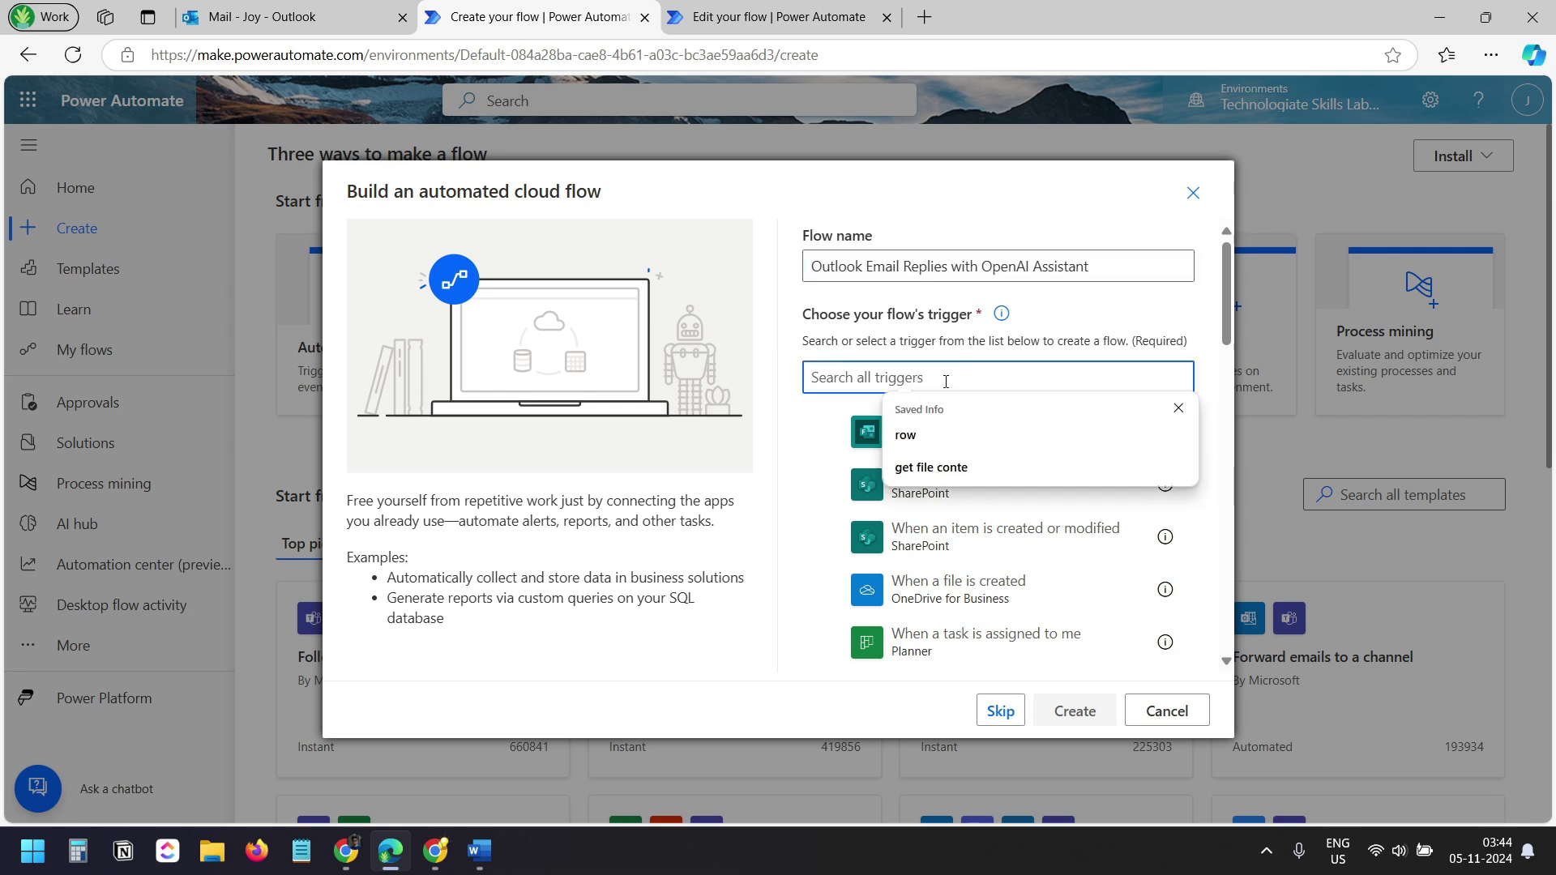
type("email")
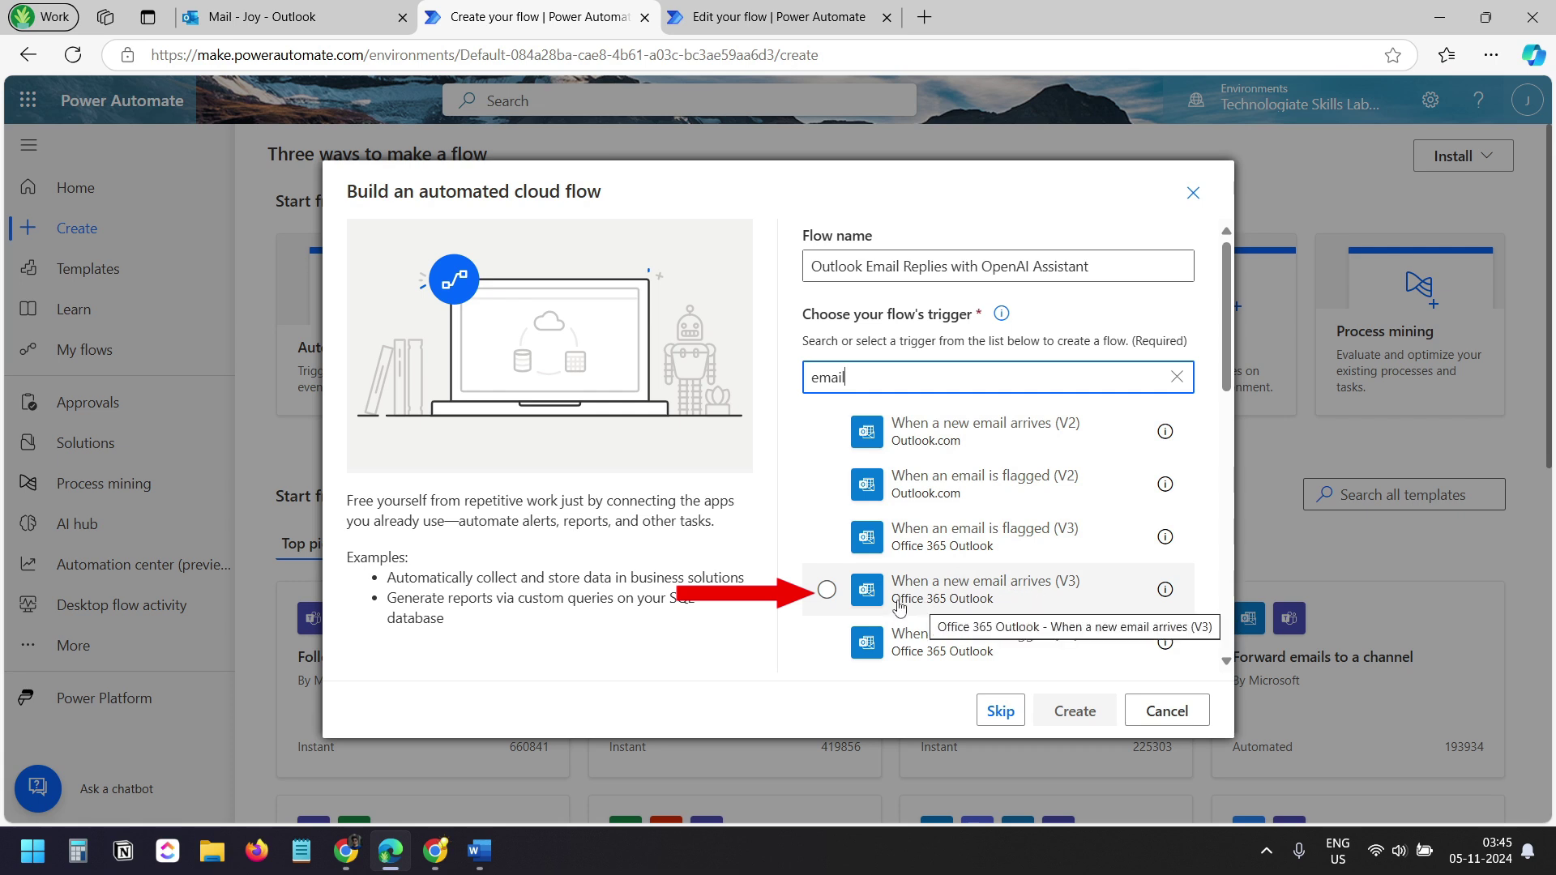
left_click(940, 598)
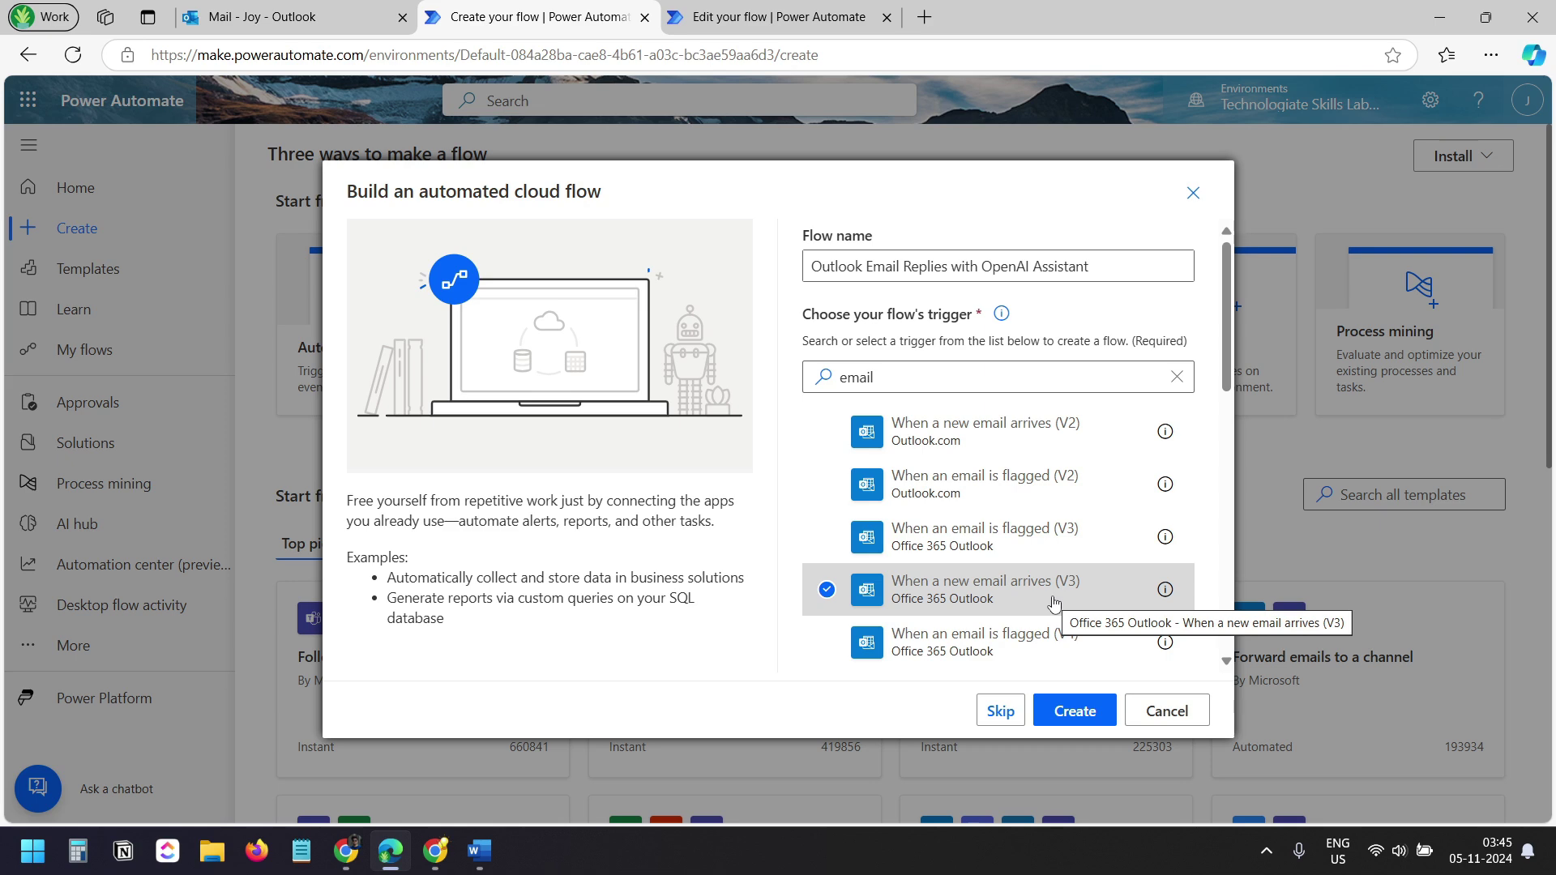
left_click(1082, 713)
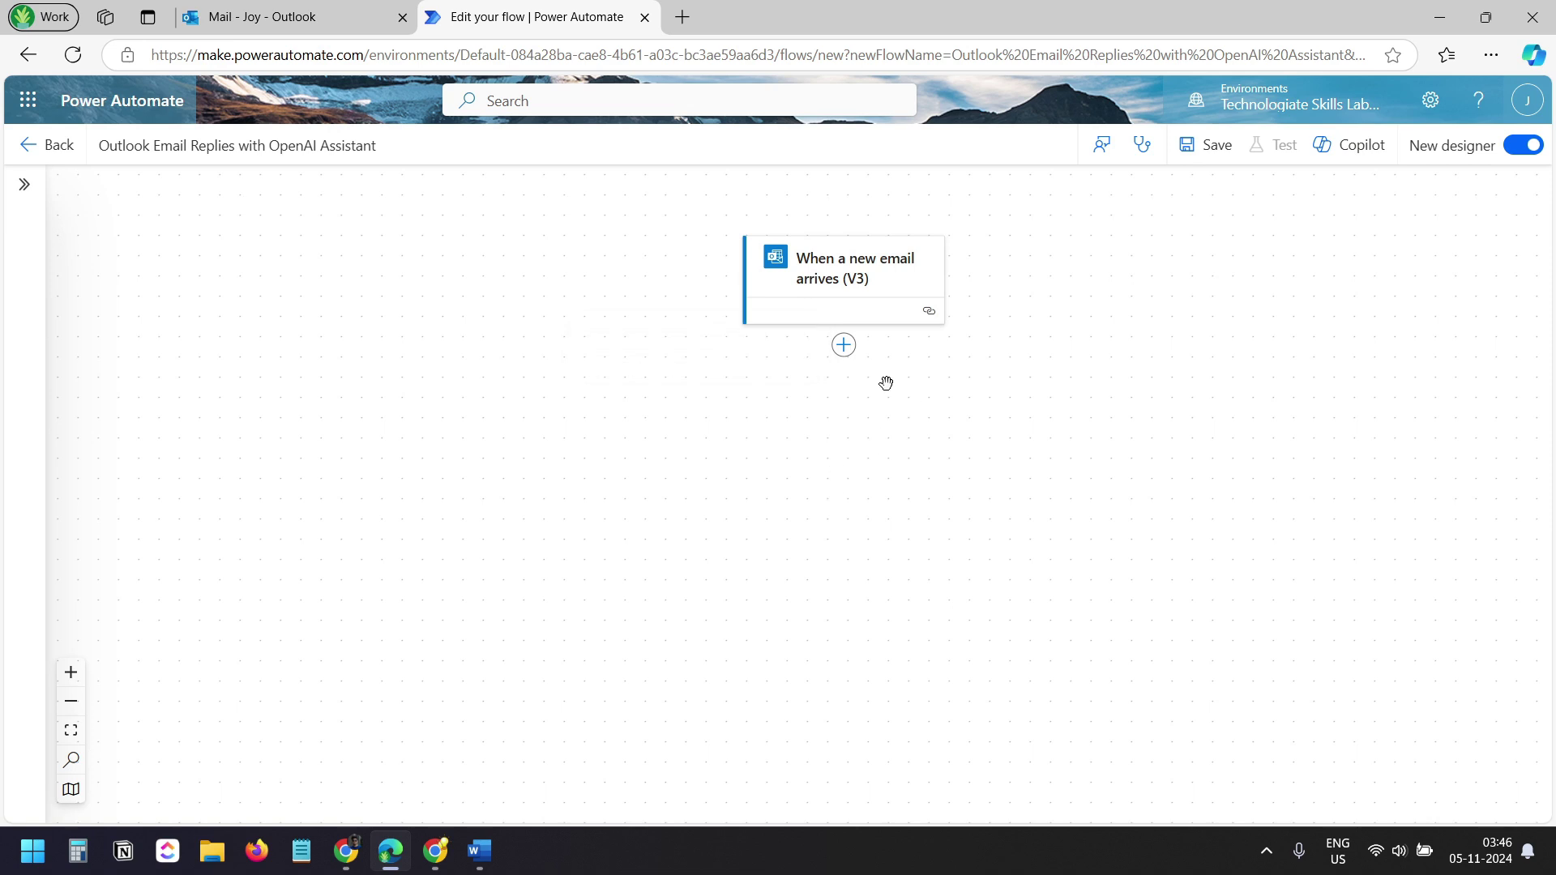
Add an Initialize variable action after the trigger, named openaiAPI with type String
left_click(844, 347)
left_click(910, 354)
type("v")
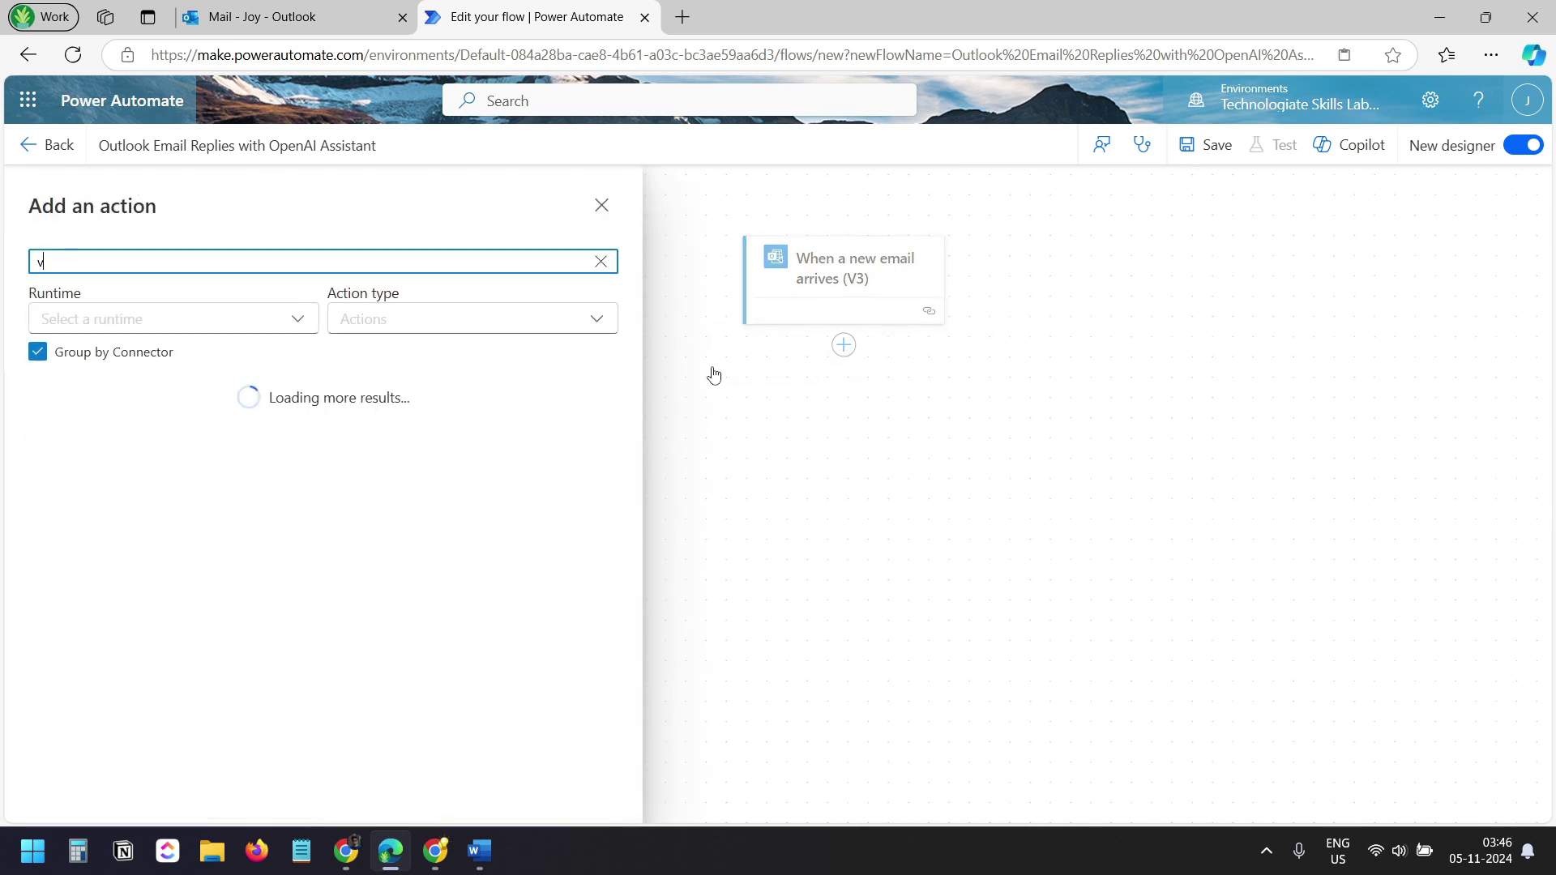
type("ariable")
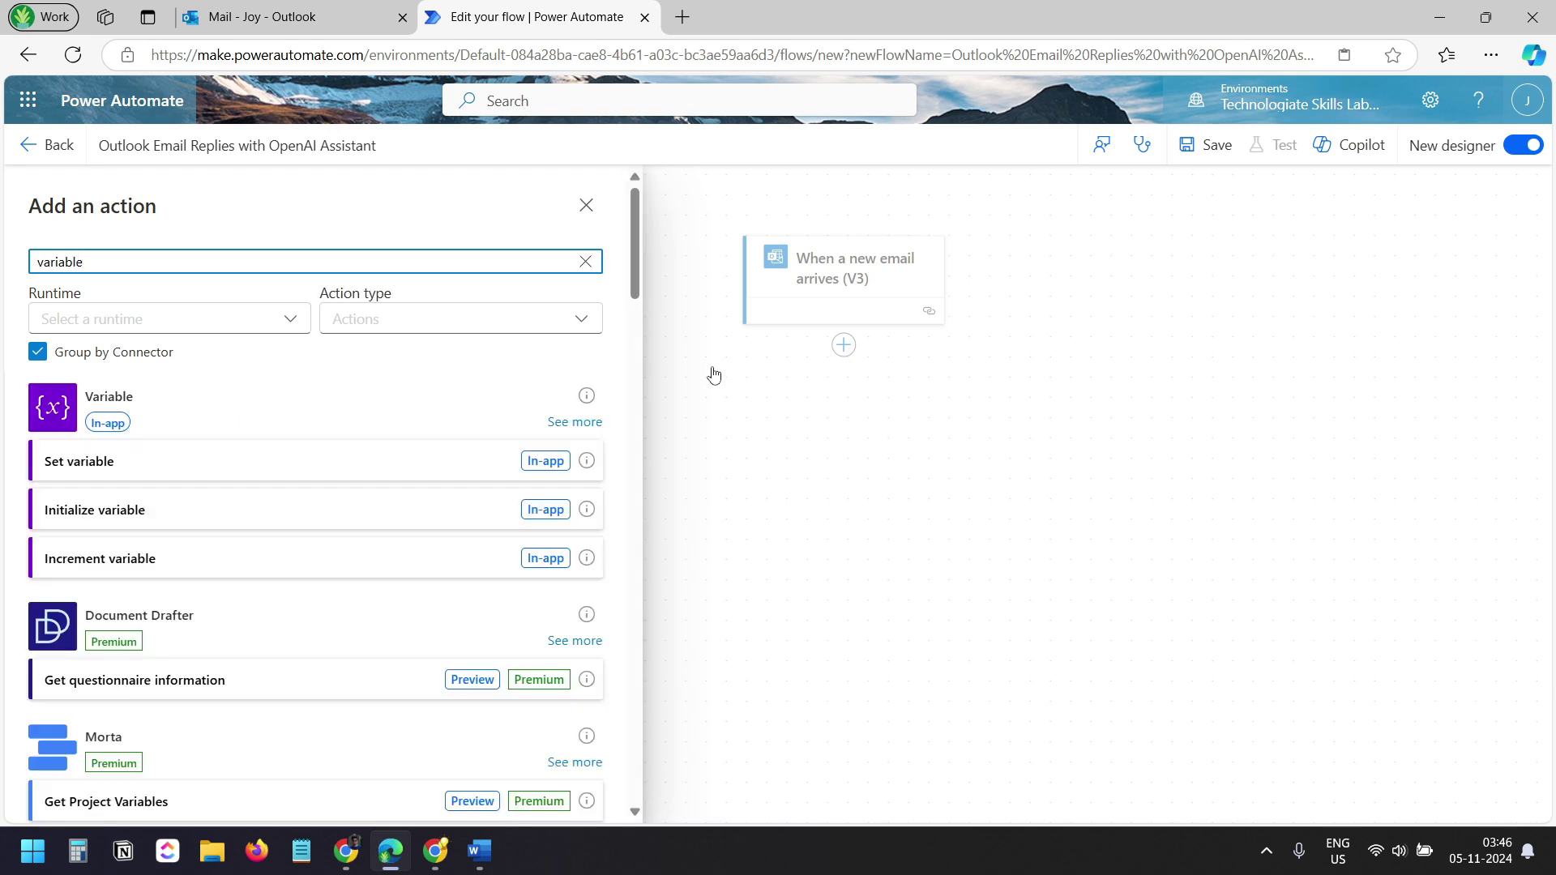
left_click(201, 520)
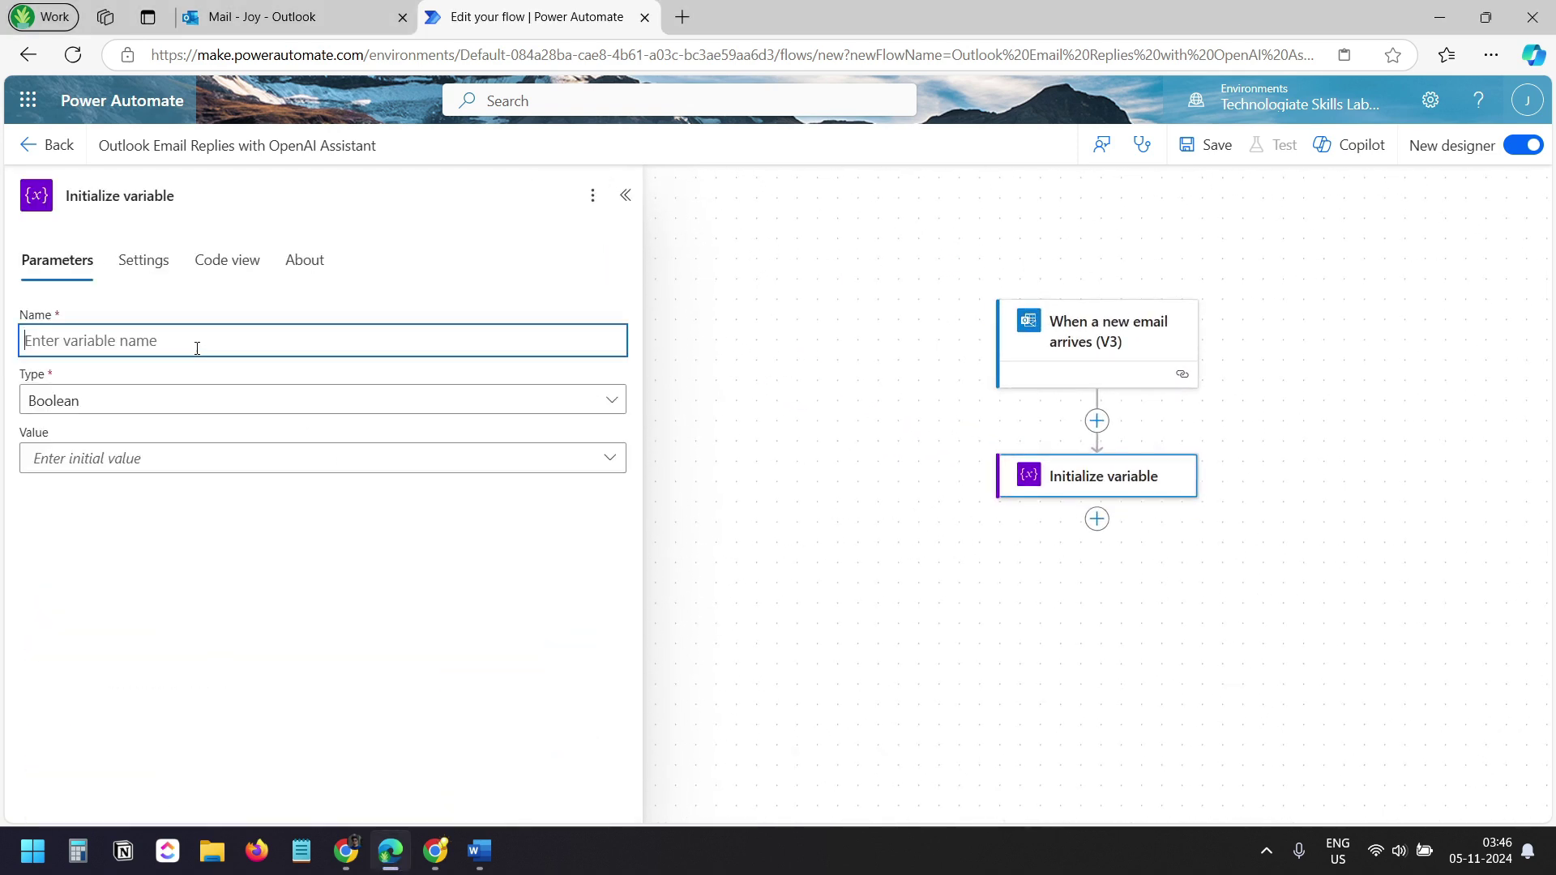
type("openaiAPI")
left_click(160, 399)
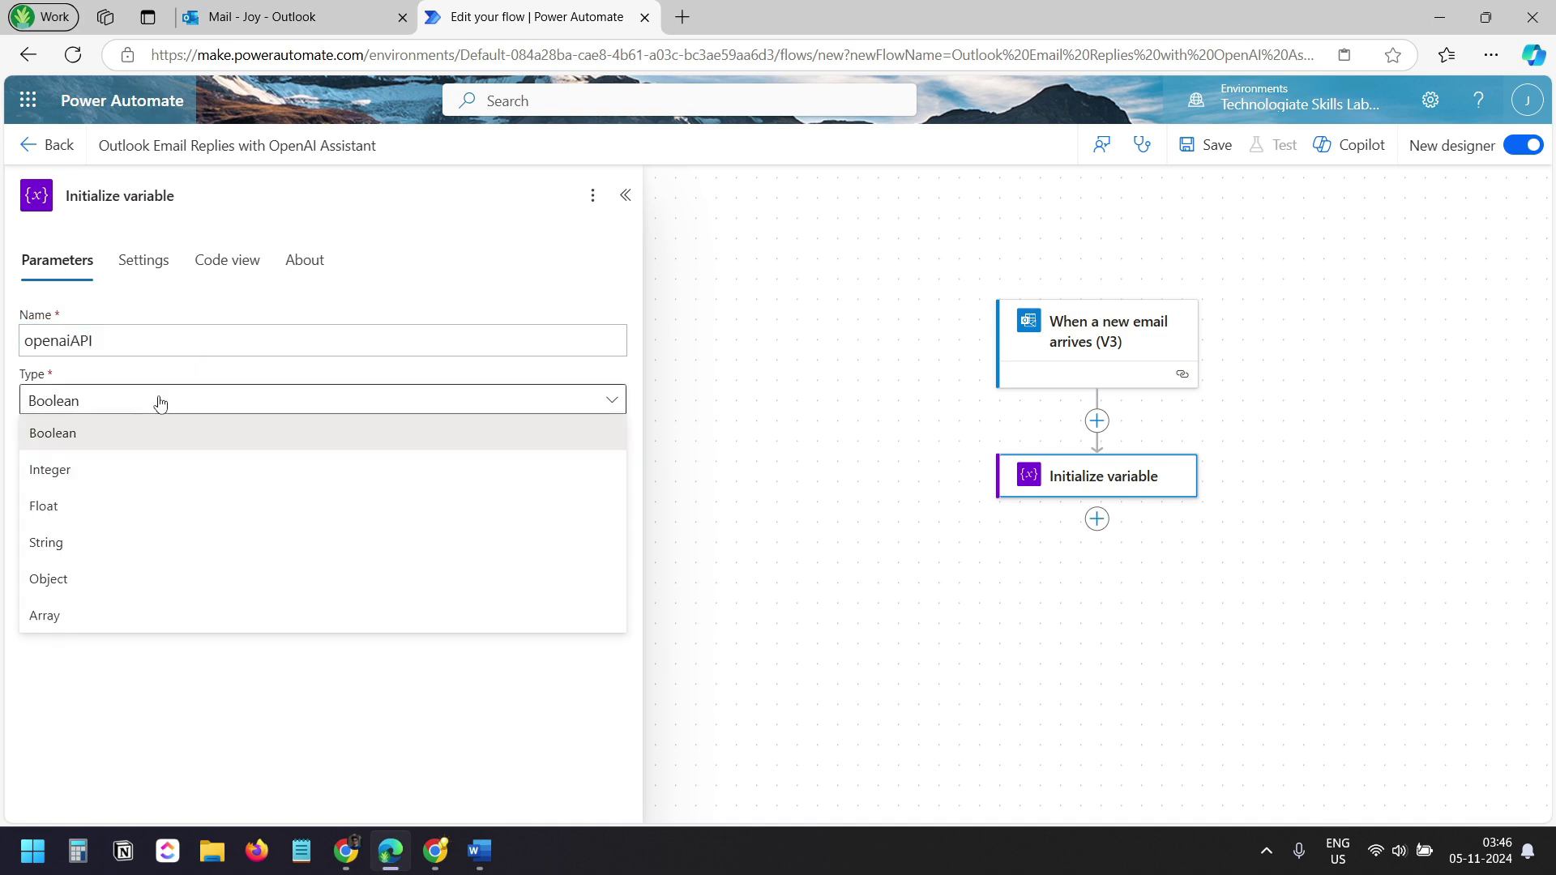
left_click(102, 538)
Retitle the variable step to openaiAPI and focus its value field
key("shift+Tab")
key("ctrl+c")
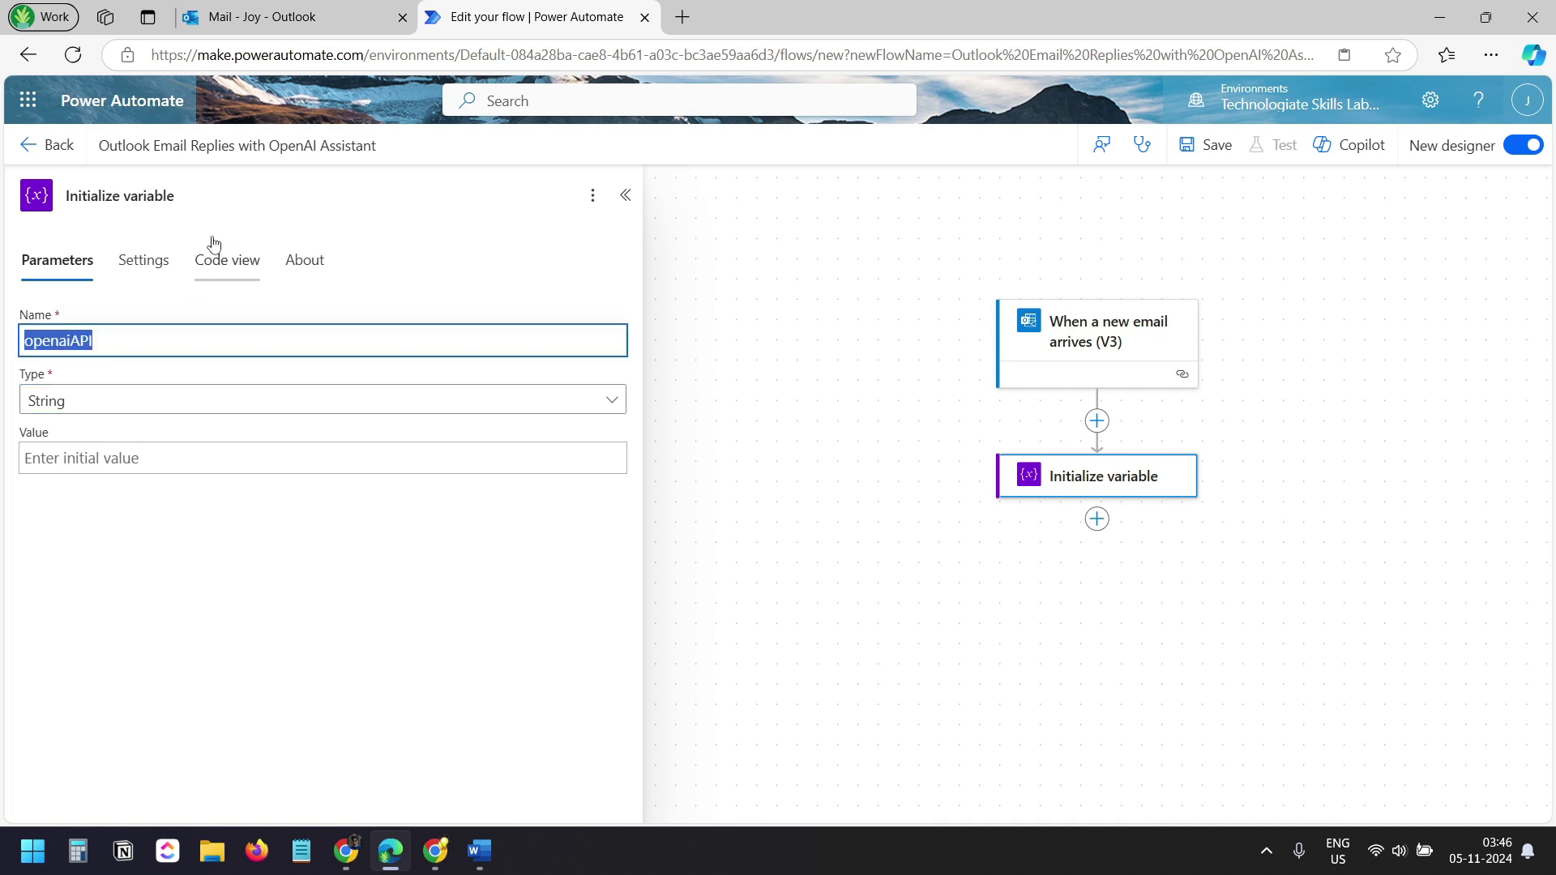
left_click(204, 195)
left_click_drag(184, 196, 67, 196)
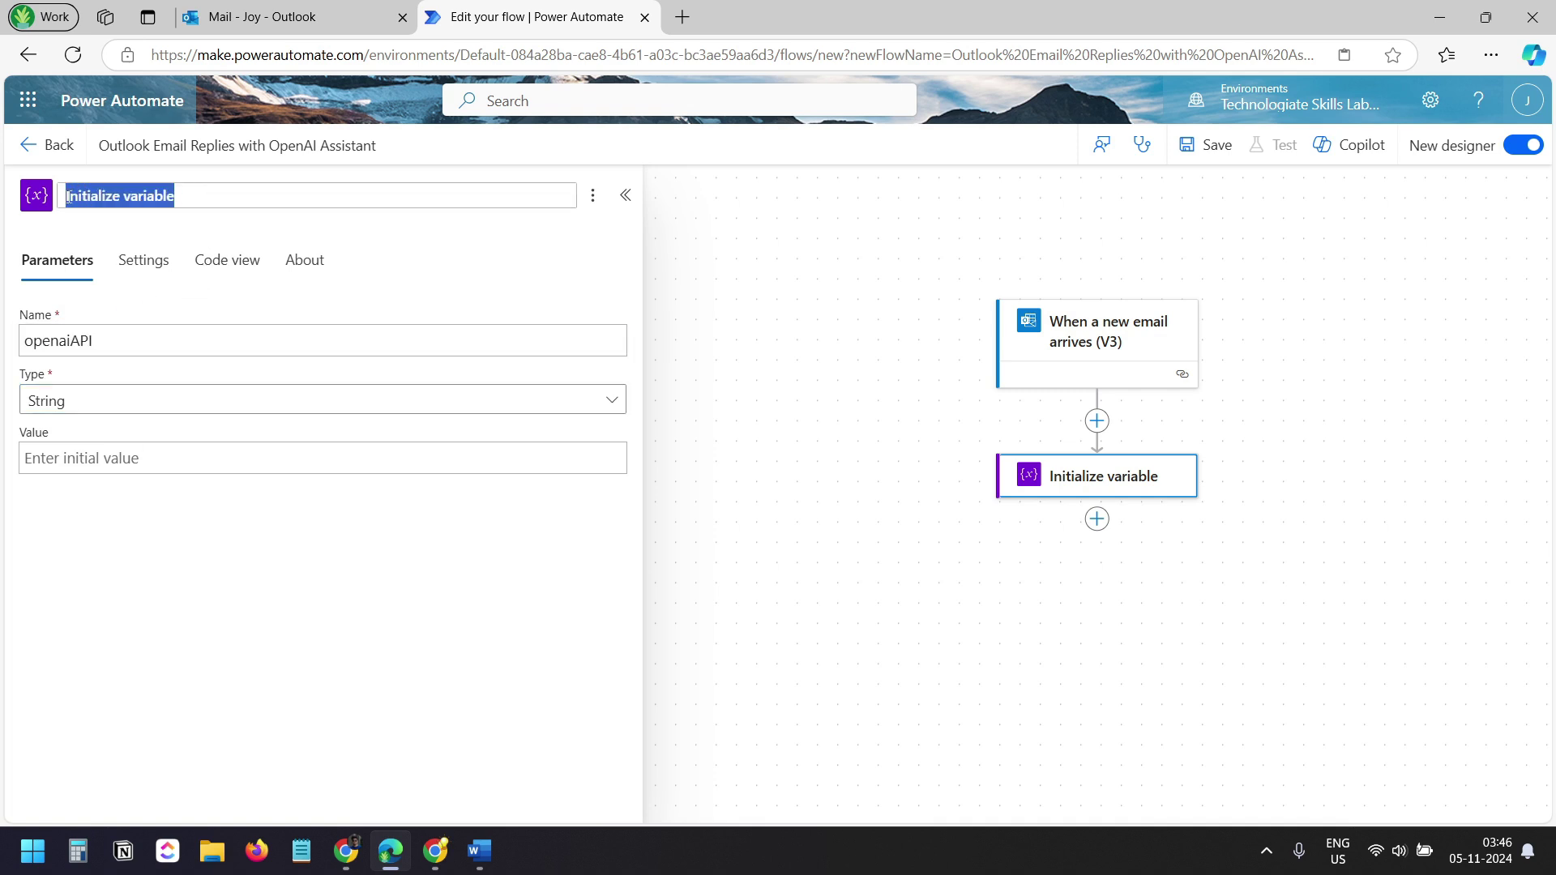
key("ctrl+v")
left_click(120, 468)
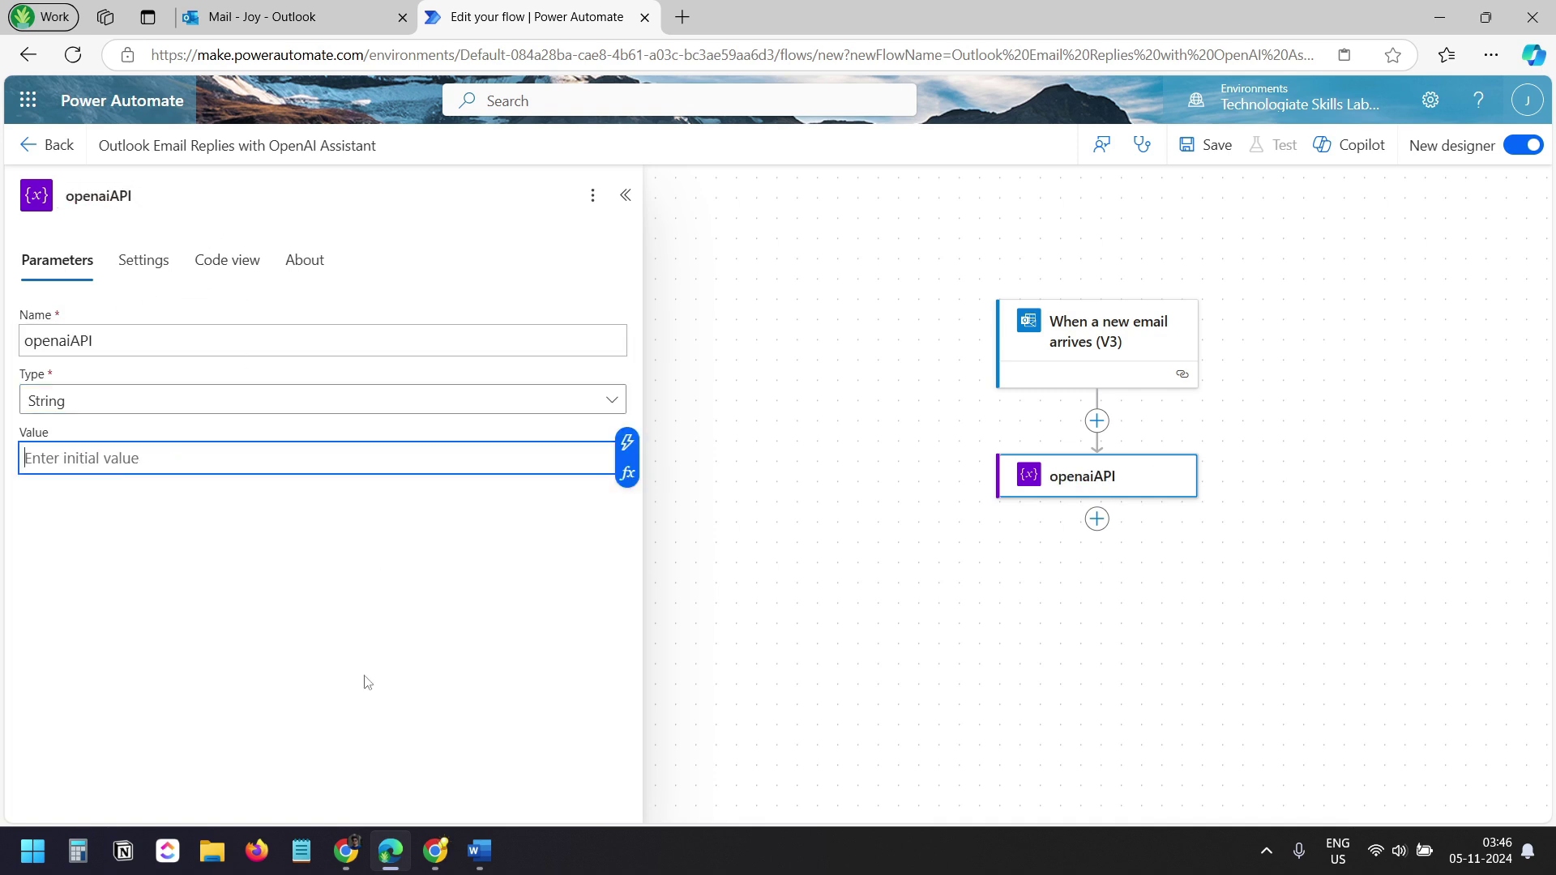
left_click(346, 851)
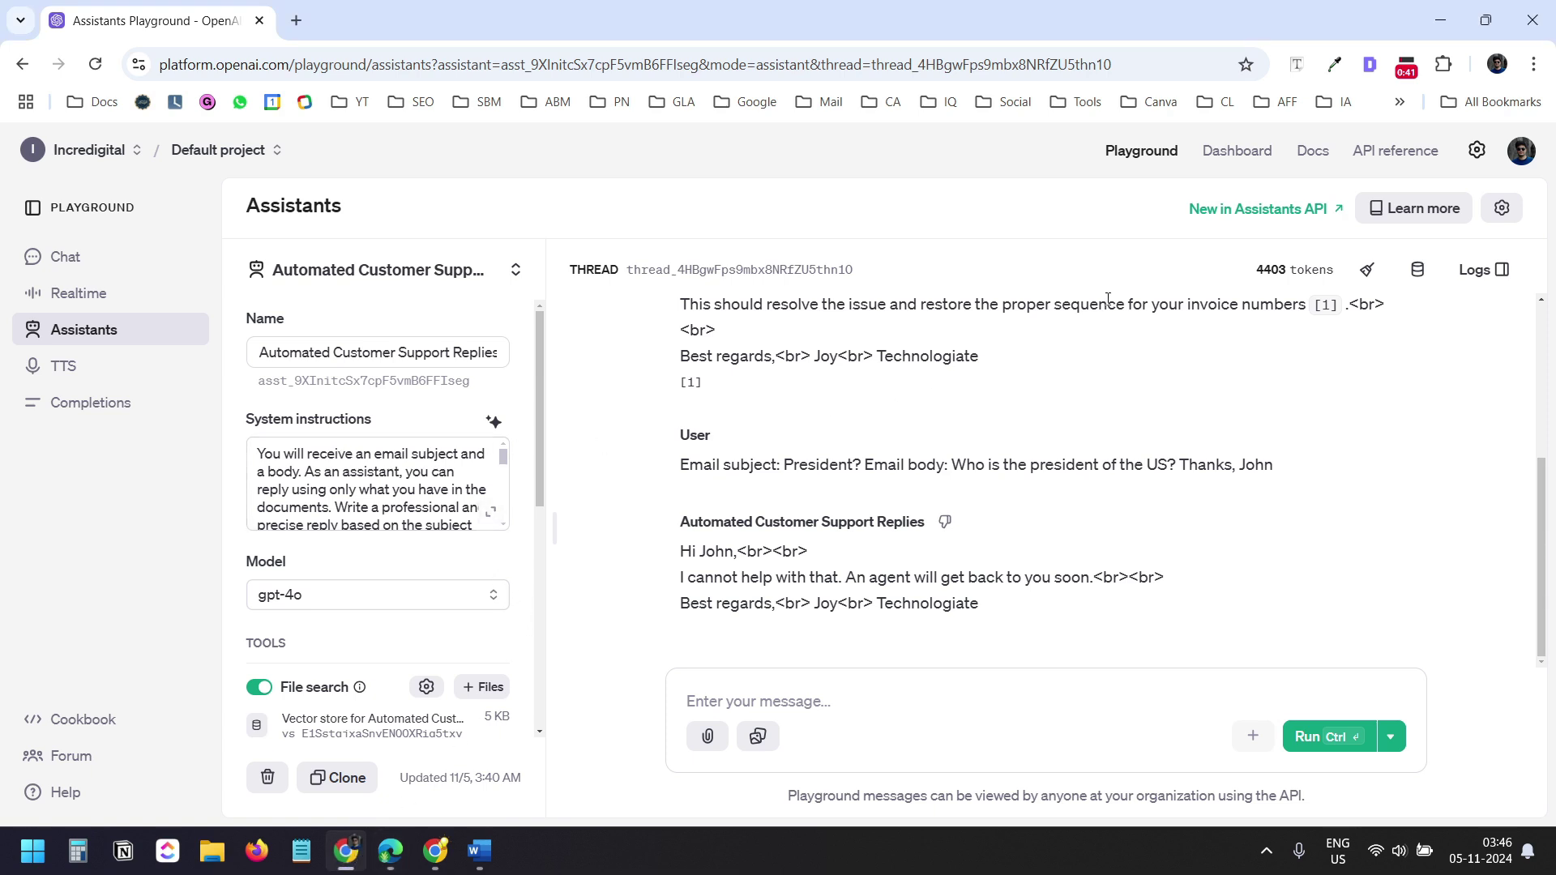
Create an OpenAI secret key named 'Power Automate' under API keys and copy it
left_click(1236, 152)
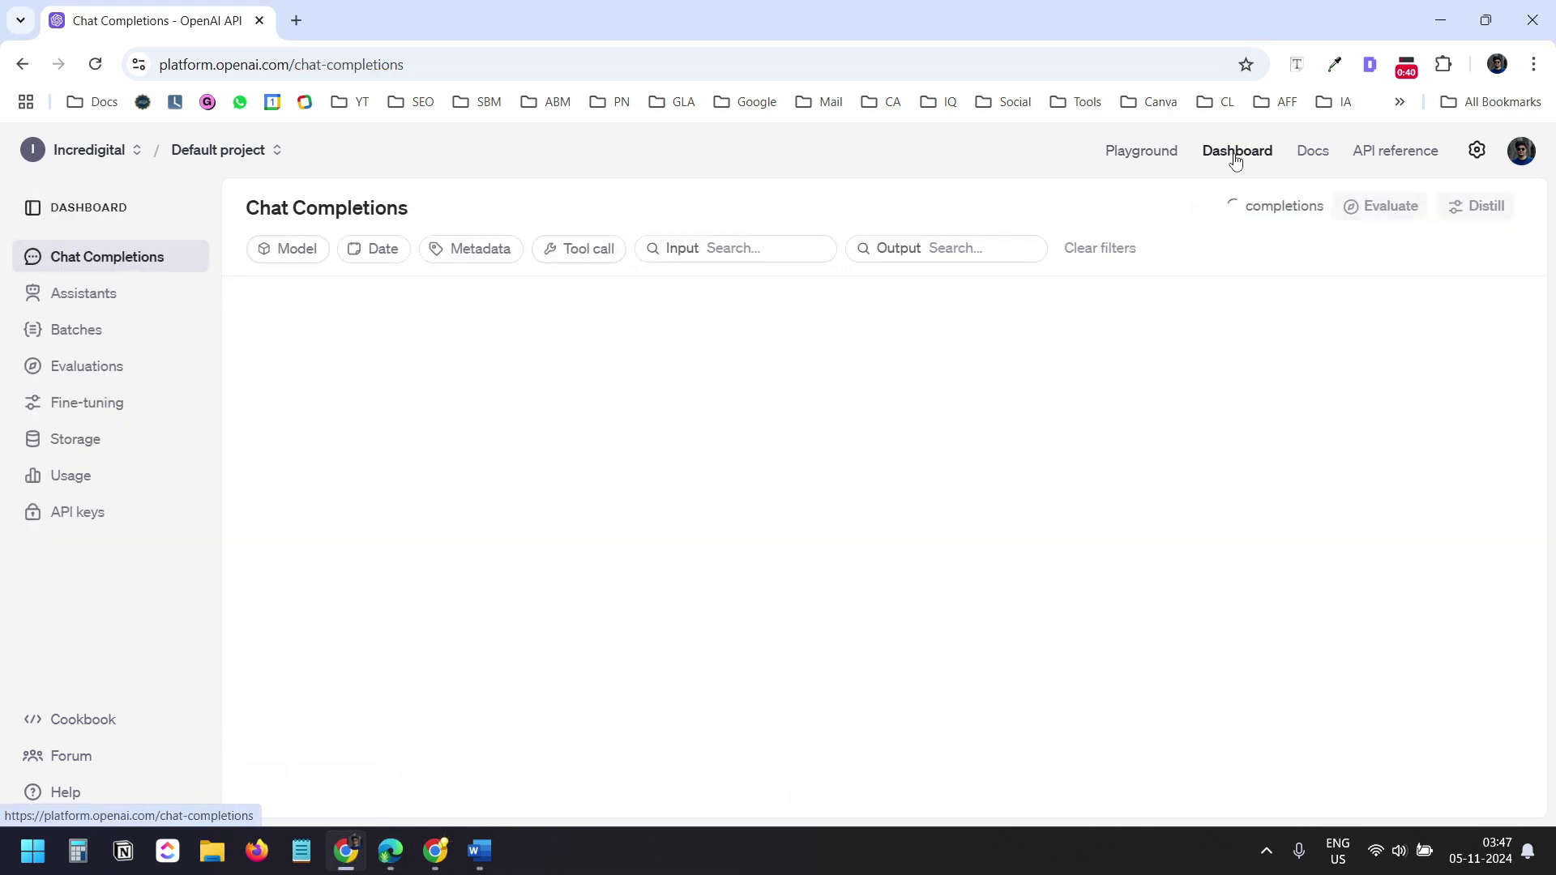
left_click(113, 514)
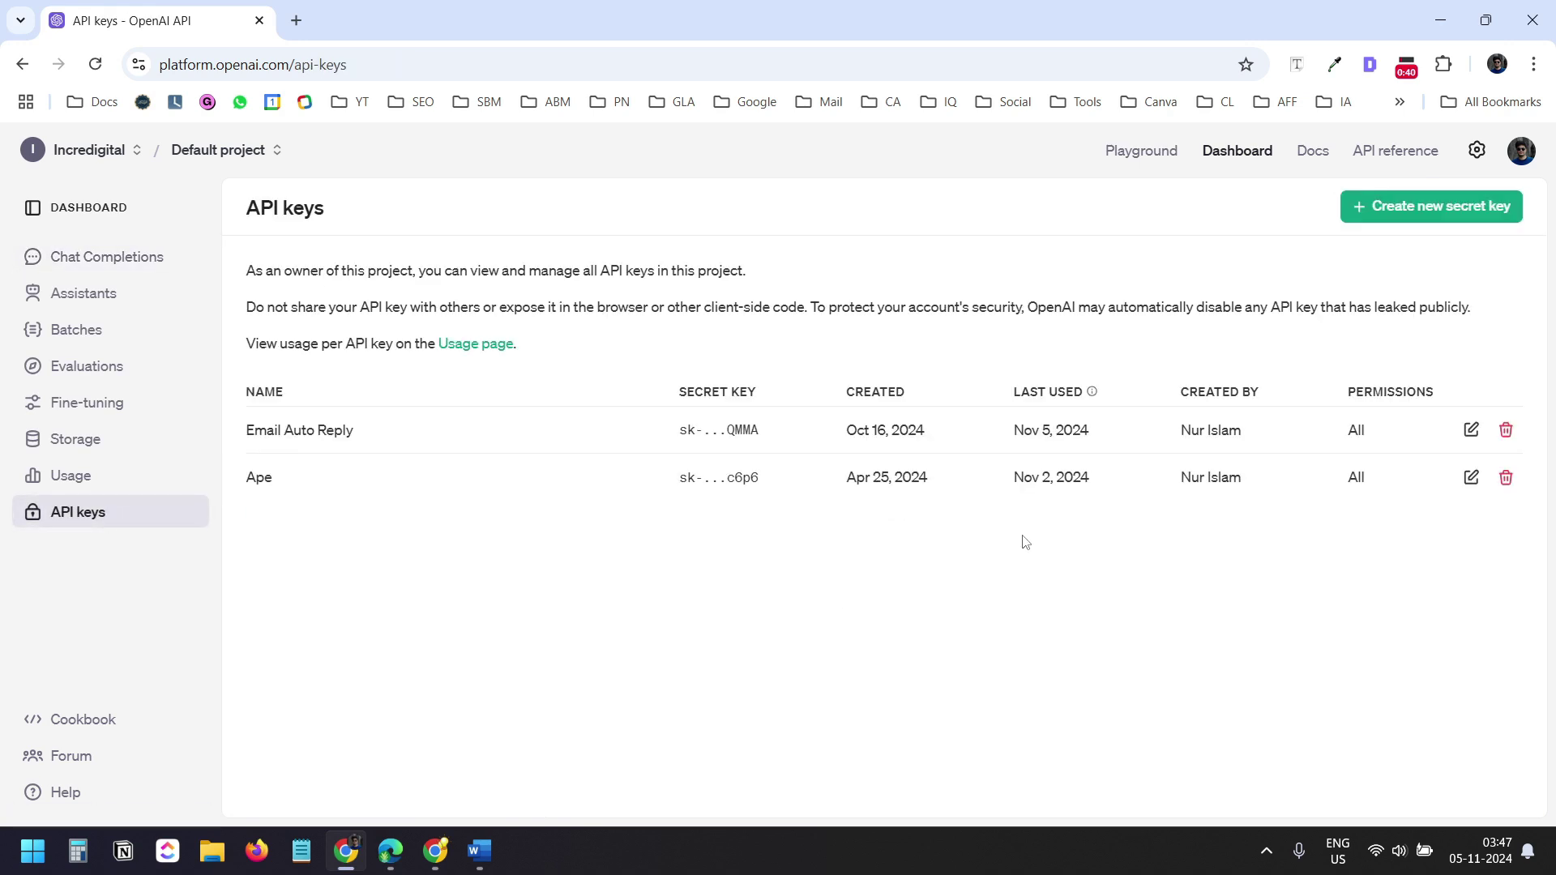
left_click(1432, 209)
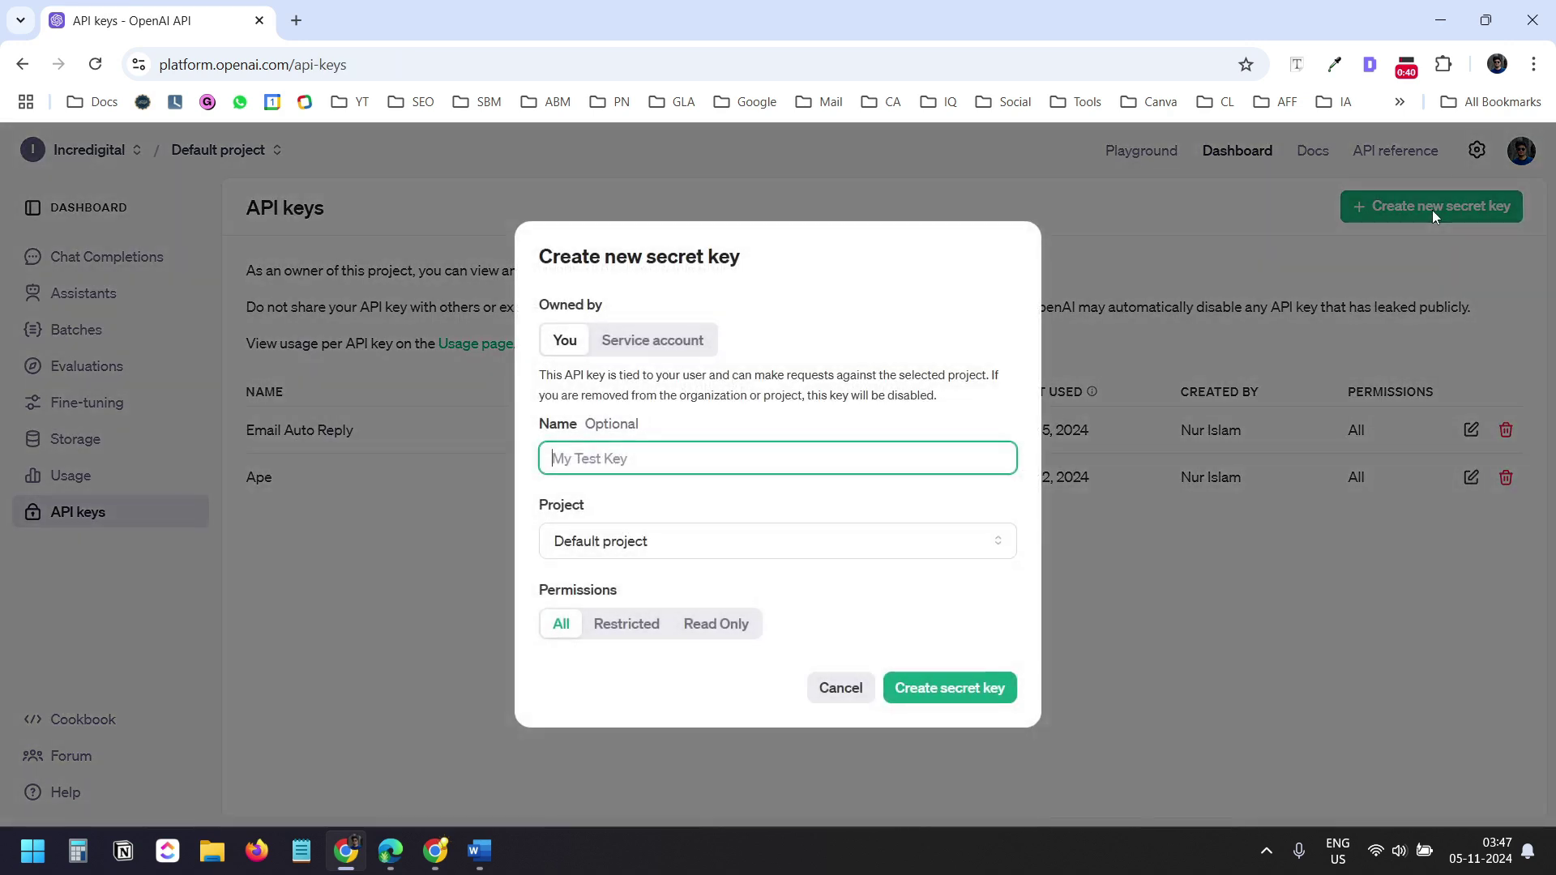
type("Power Automate")
key("Tab")
left_click(938, 688)
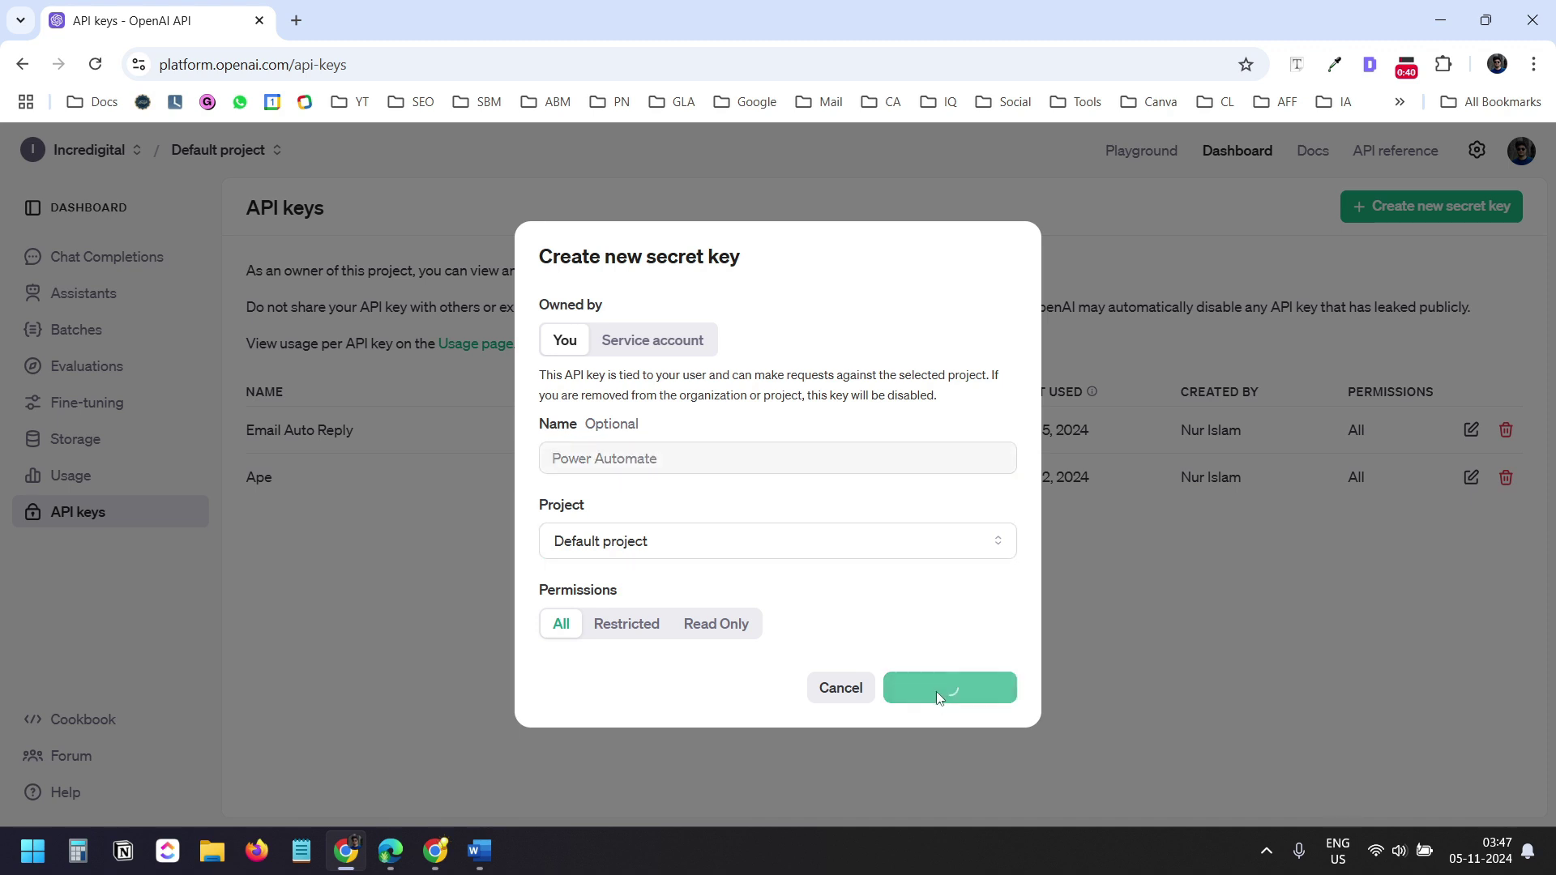
left_click(982, 478)
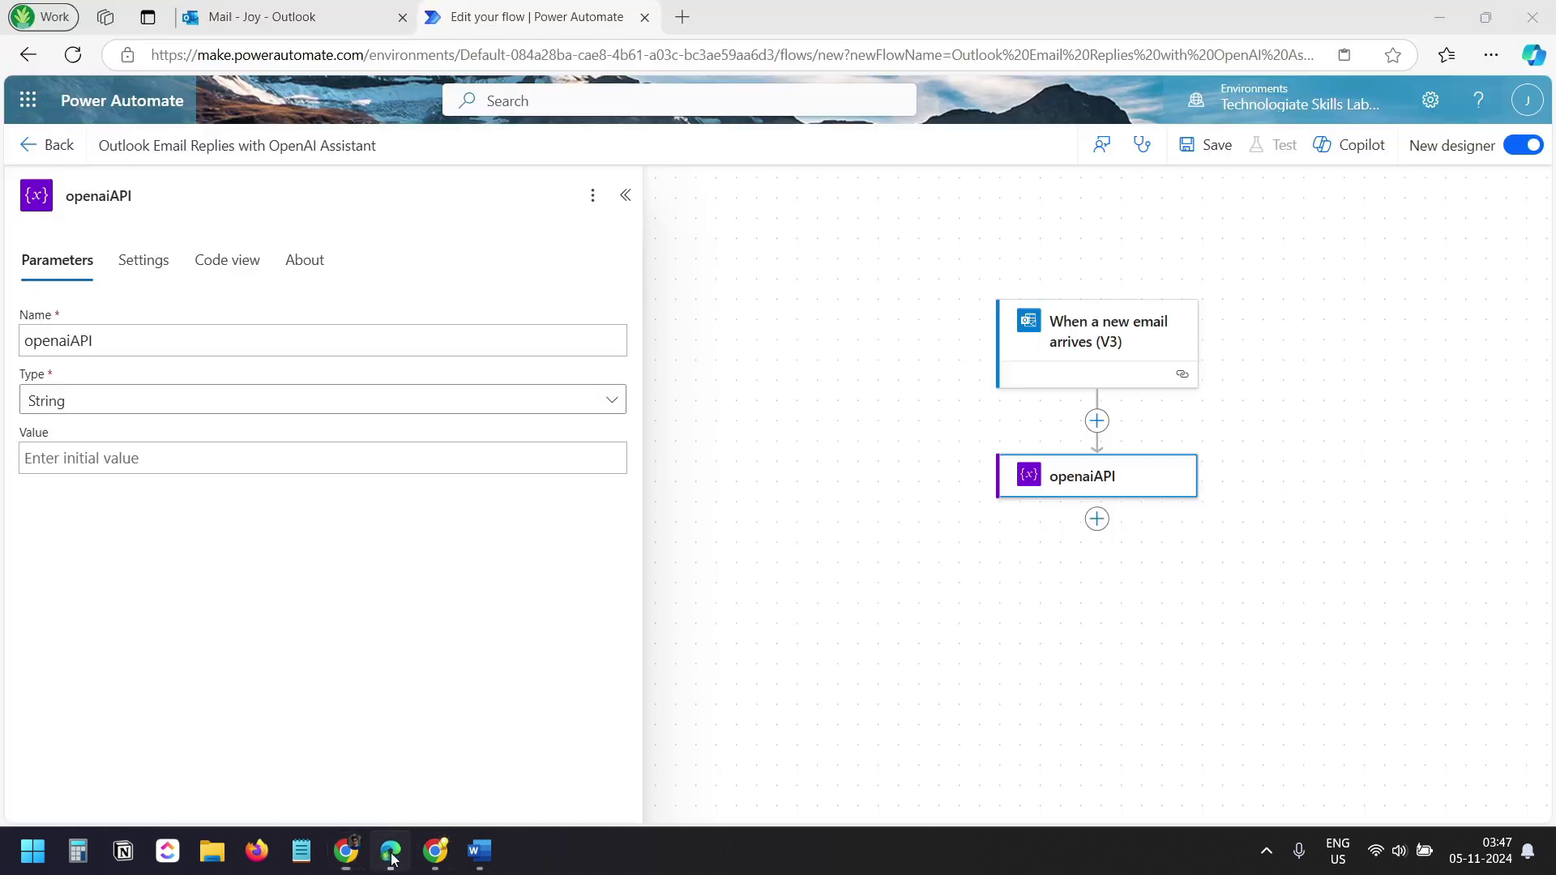
Paste the API key as openaiAPI's value and add a second Initialize variable action
left_click(389, 850)
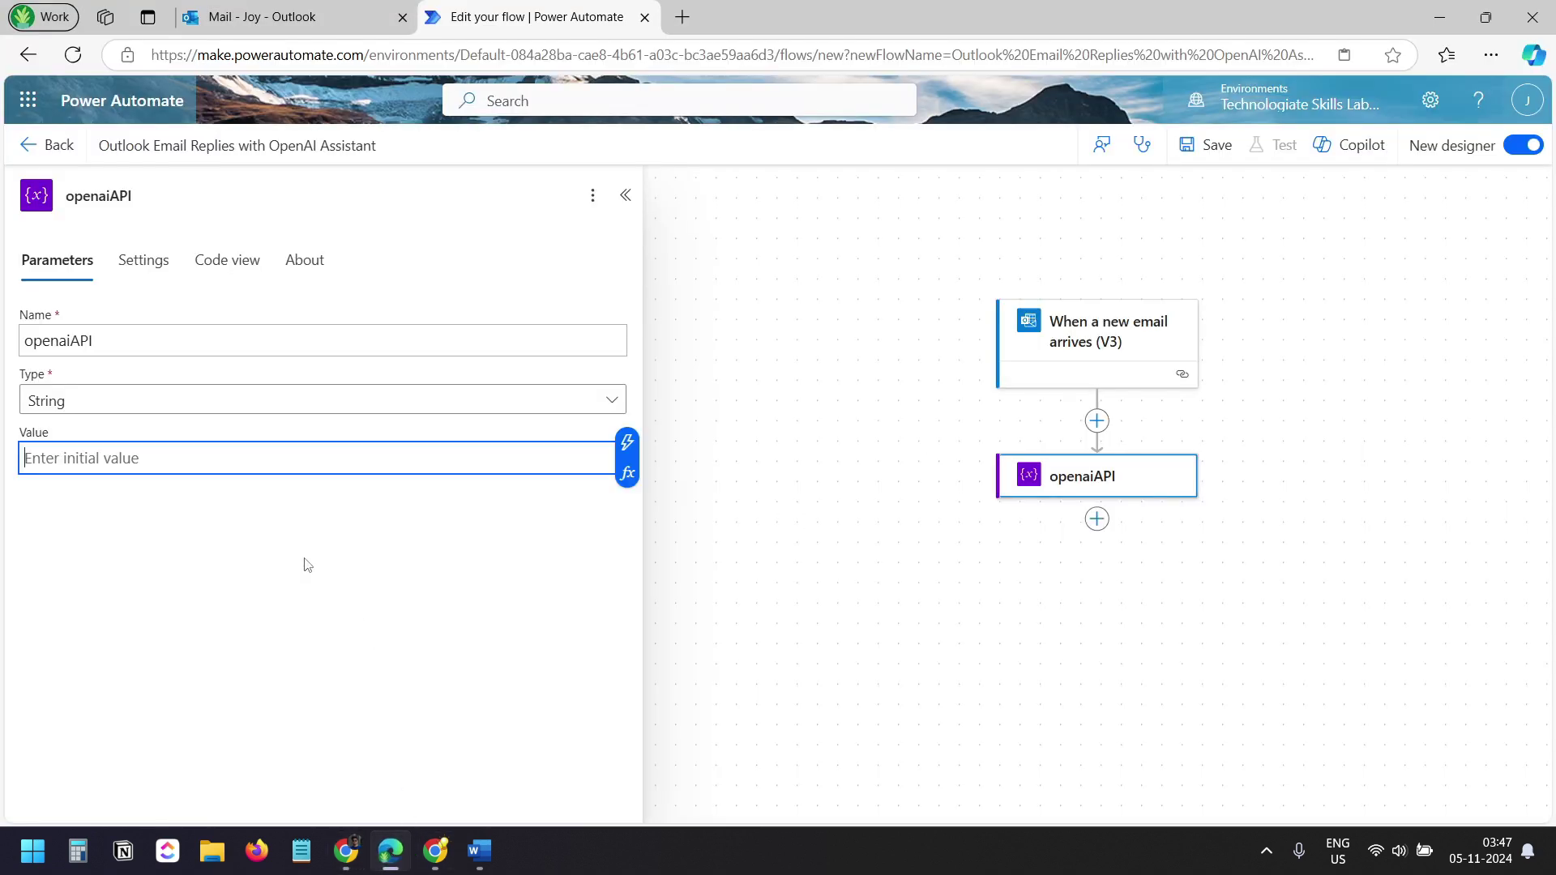
key("ctrl+v")
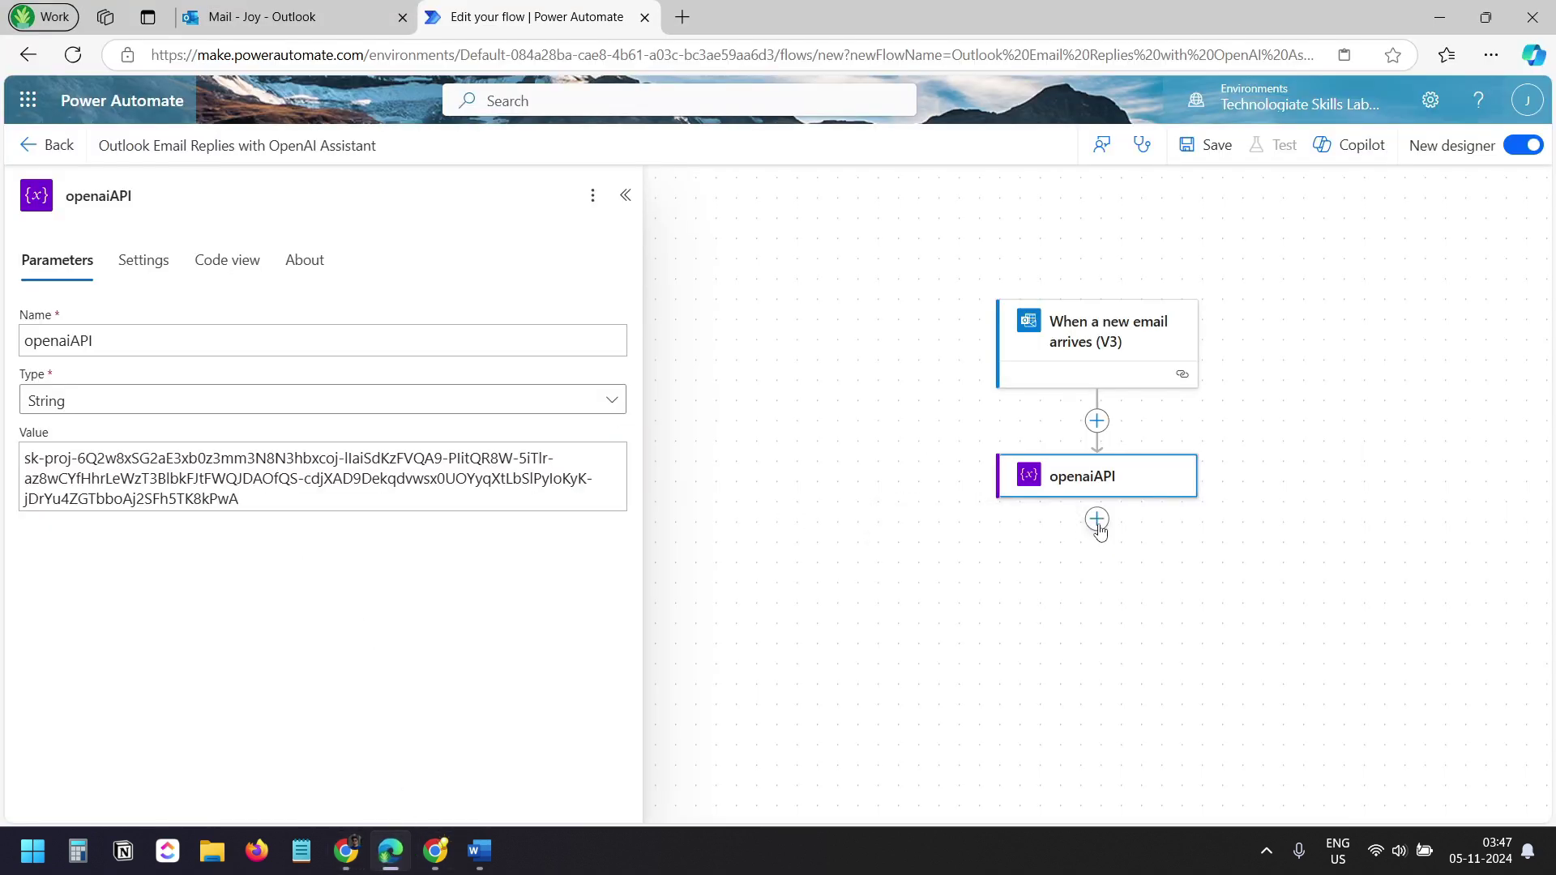
left_click(1096, 518)
left_click(1172, 527)
type("v")
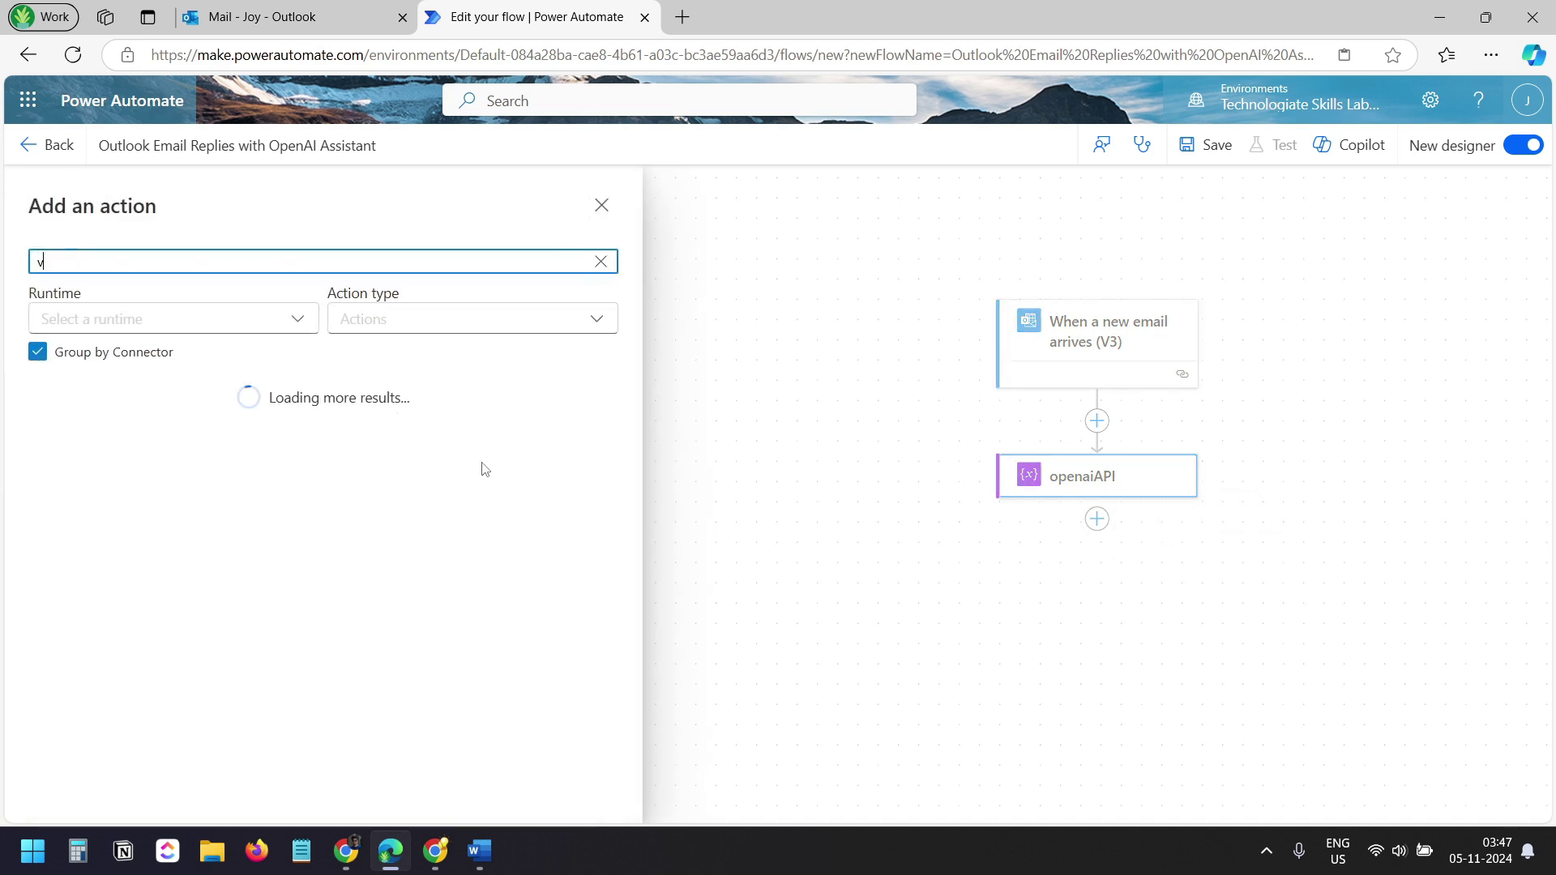
type("ariable")
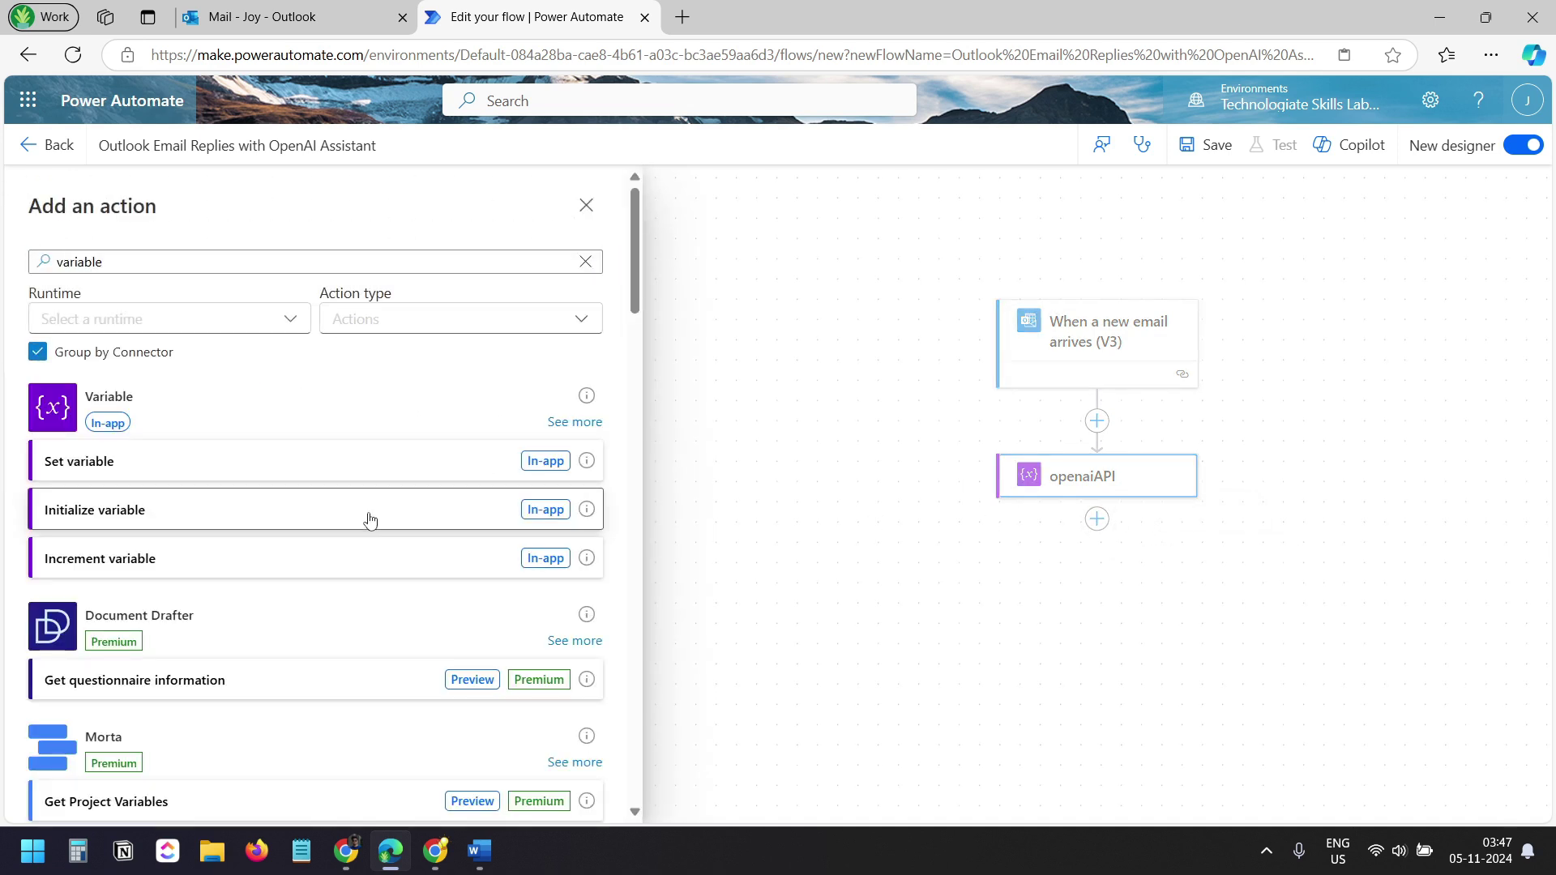
left_click(368, 511)
Name the new variable assitantID, retitle the step assitantID, and set type String
left_click(288, 343)
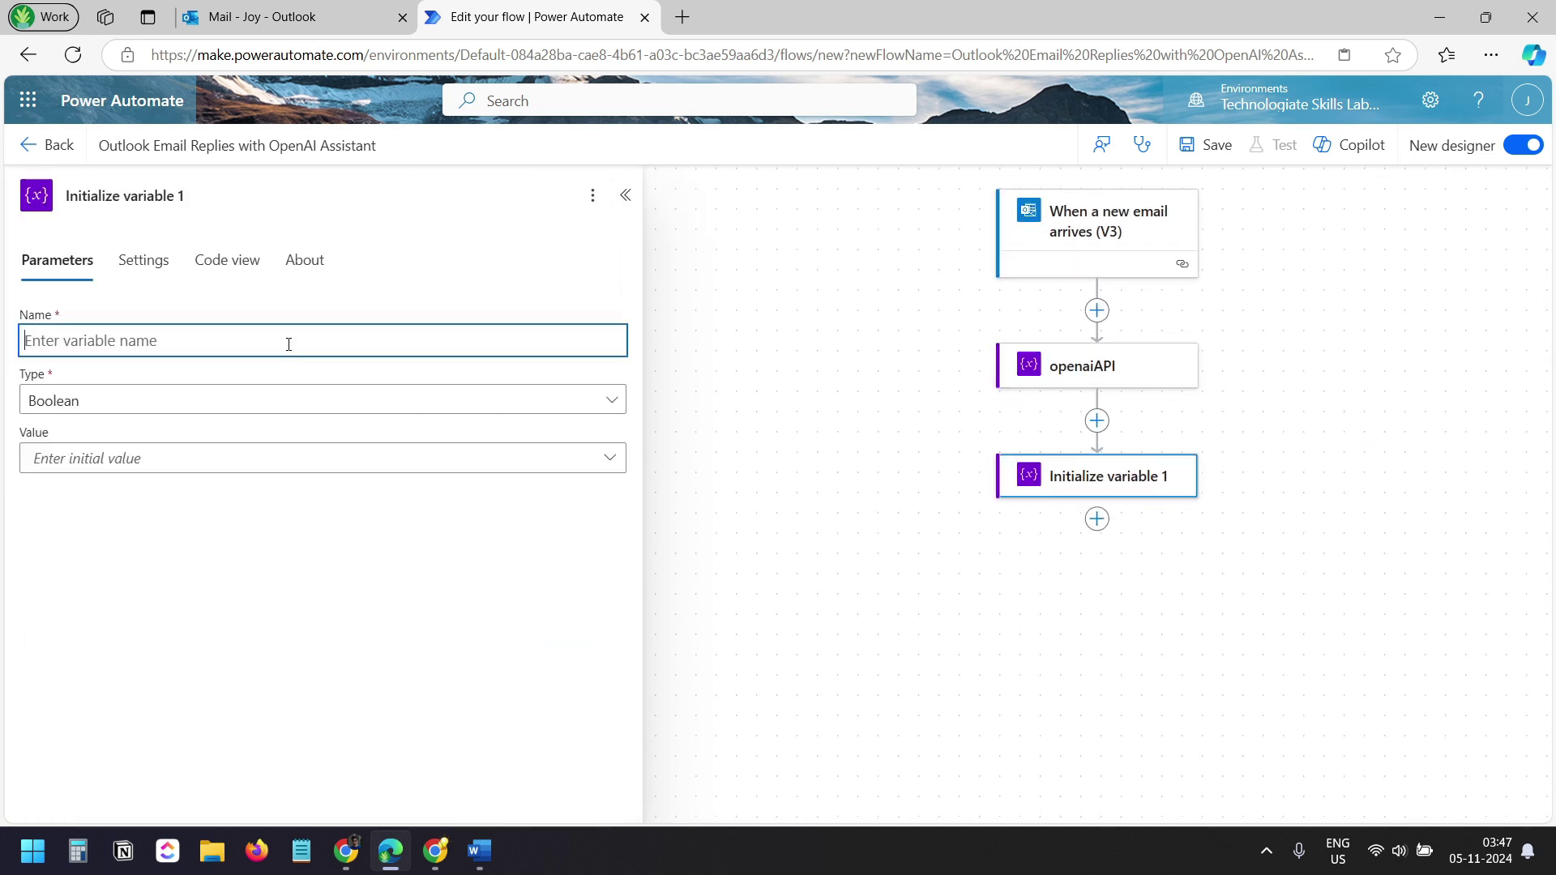
type("assitantID")
left_click_drag(184, 196, 65, 195)
key("ctrl+v")
key("Return")
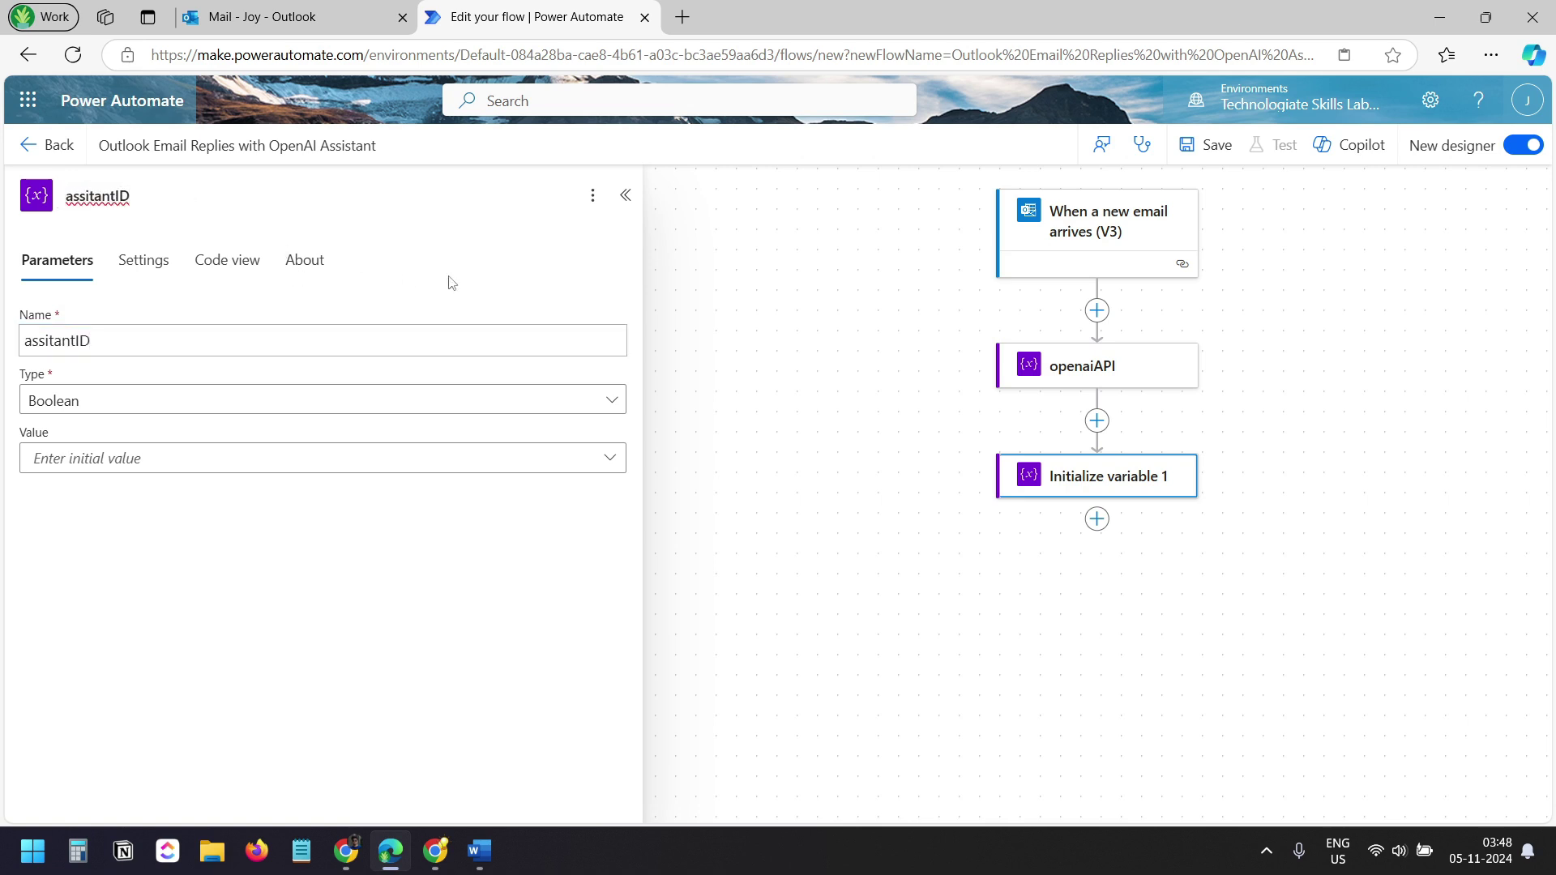
left_click(157, 405)
left_click(74, 543)
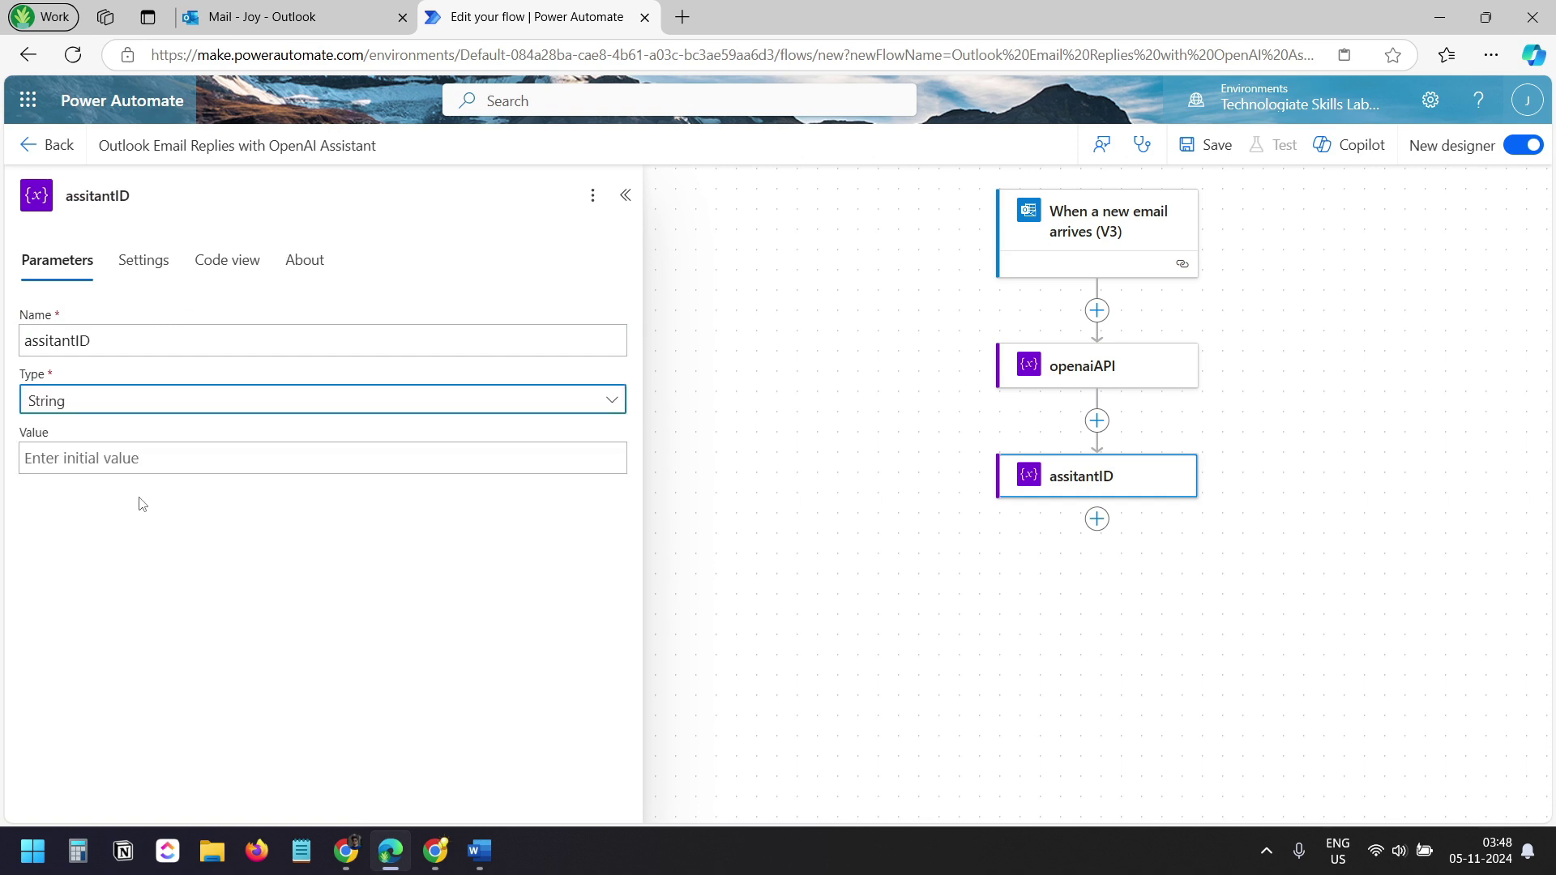
Copy the assistant ID from the OpenAI Assistants page into assitantID's value
left_click(153, 459)
left_click(346, 851)
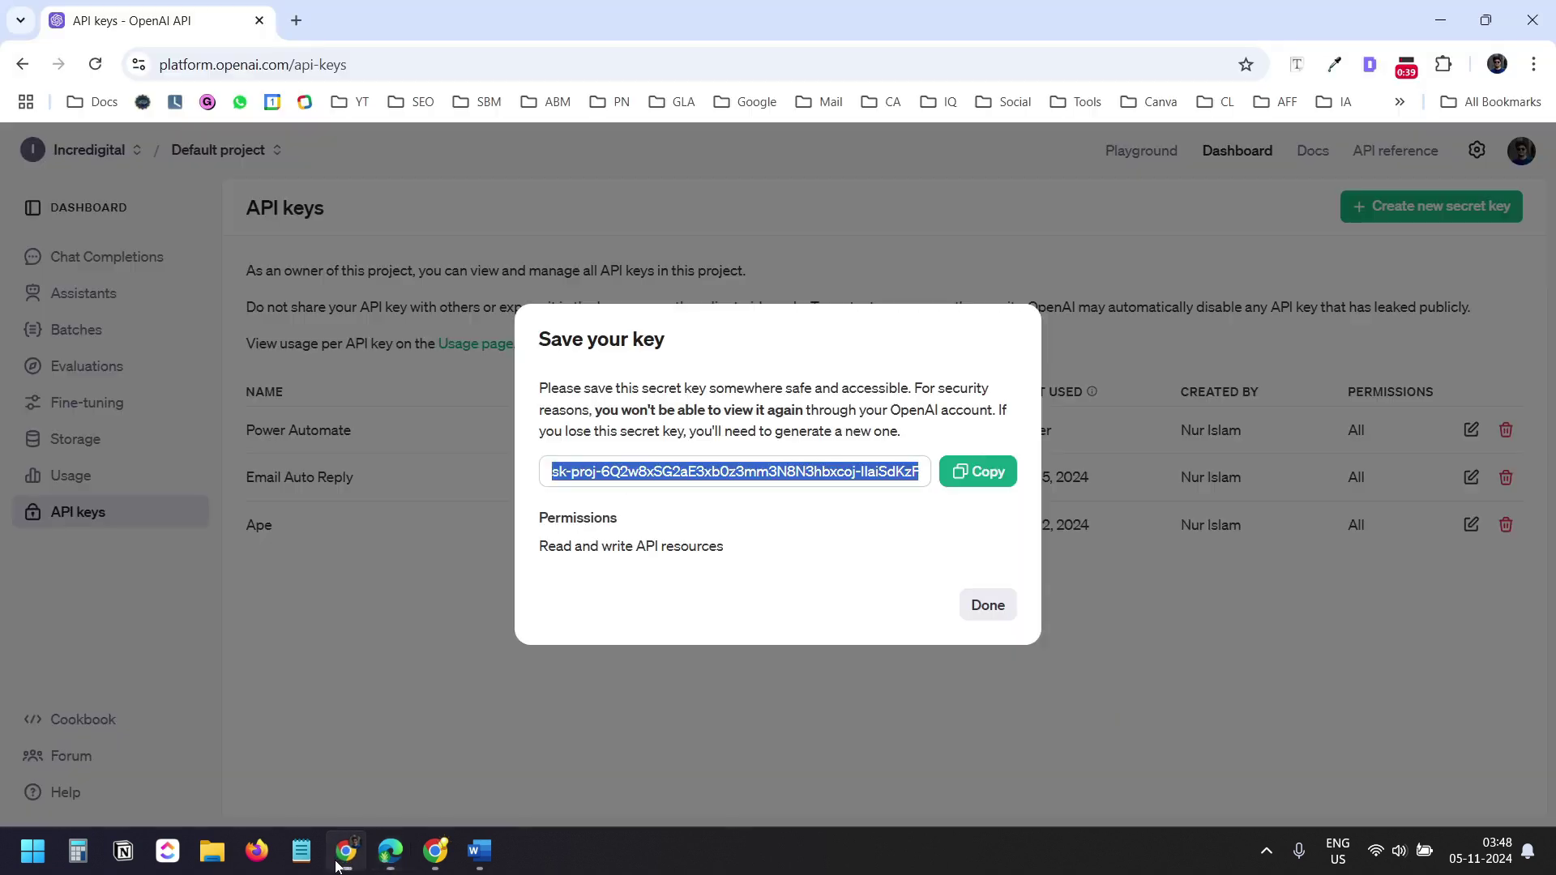
left_click(988, 607)
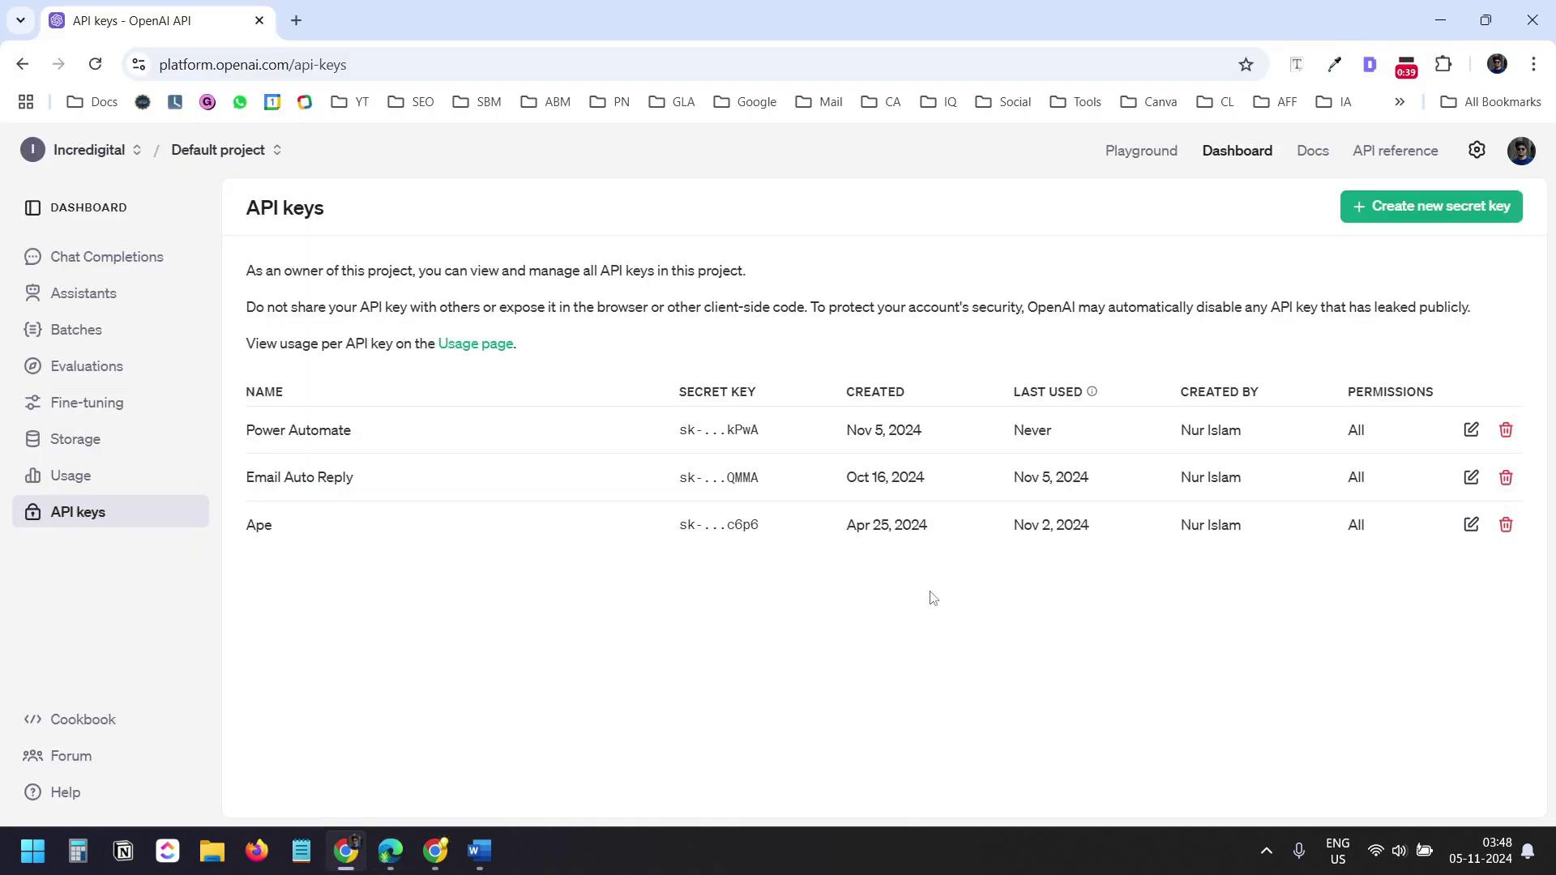
left_click(111, 298)
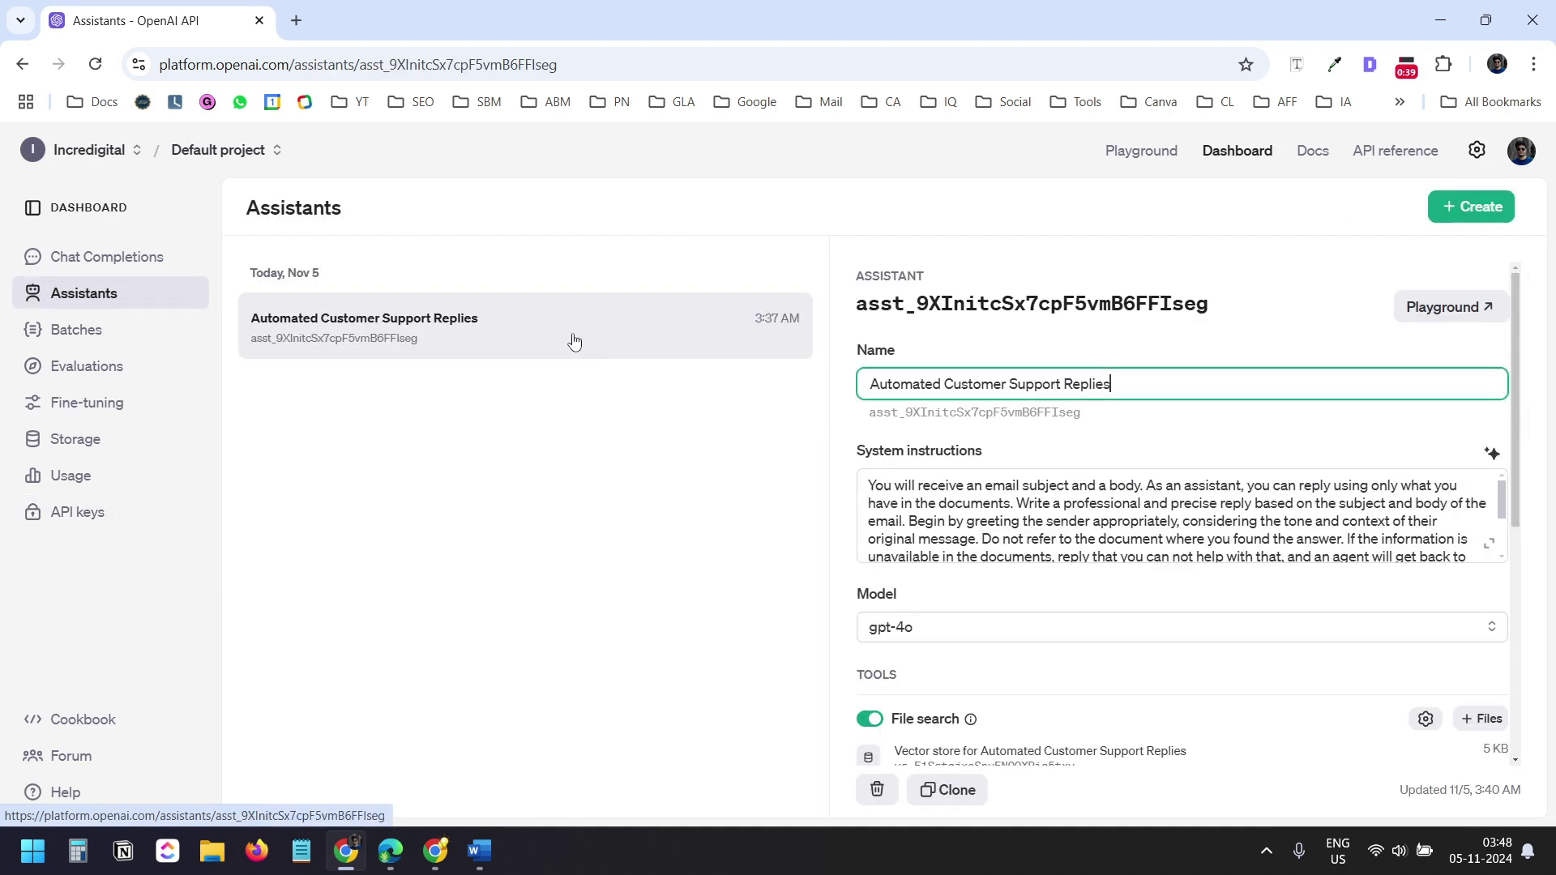
left_click_drag(1269, 312, 855, 313)
key("ctrl+c")
key("alt+Tab")
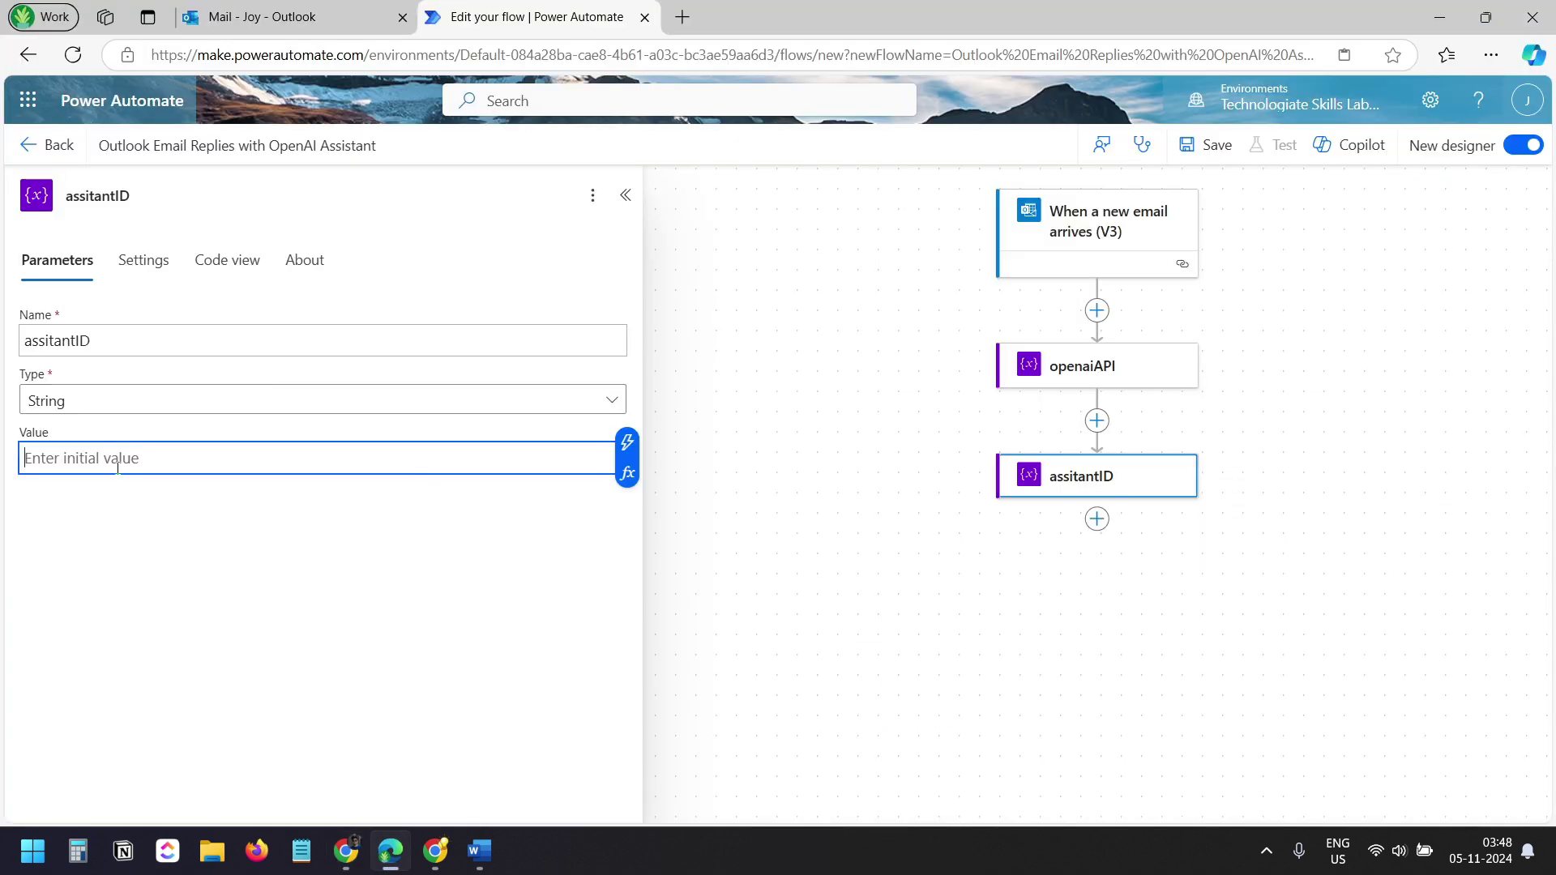
key("ctrl+v")
left_click(1029, 581)
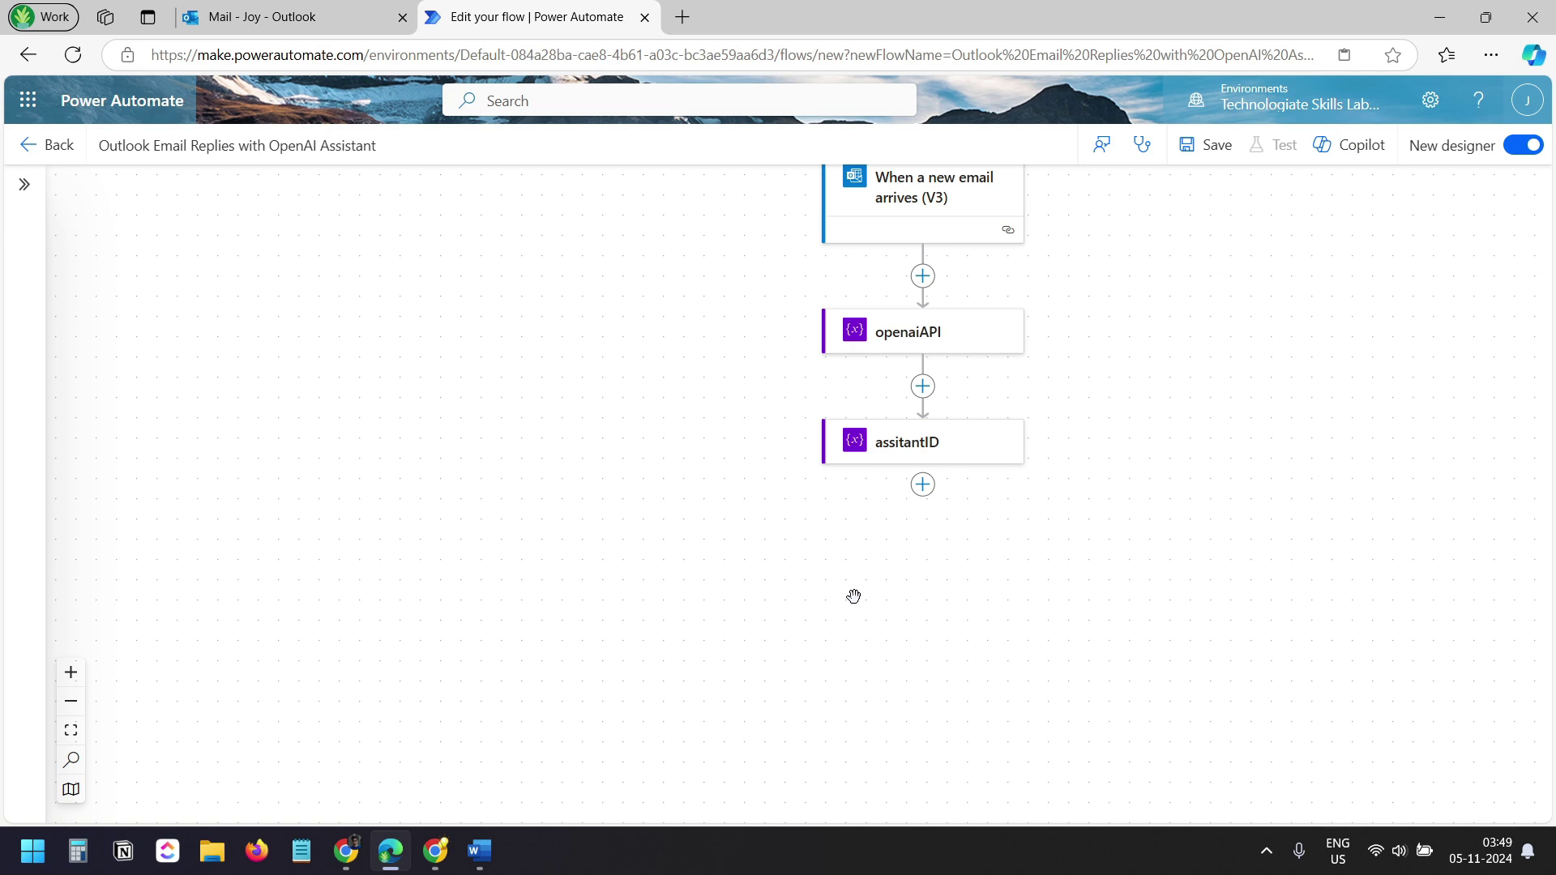
Scroll through the Assistants API quickstart docs and return to Step 1, Create an Assistant
key("alt+Tab")
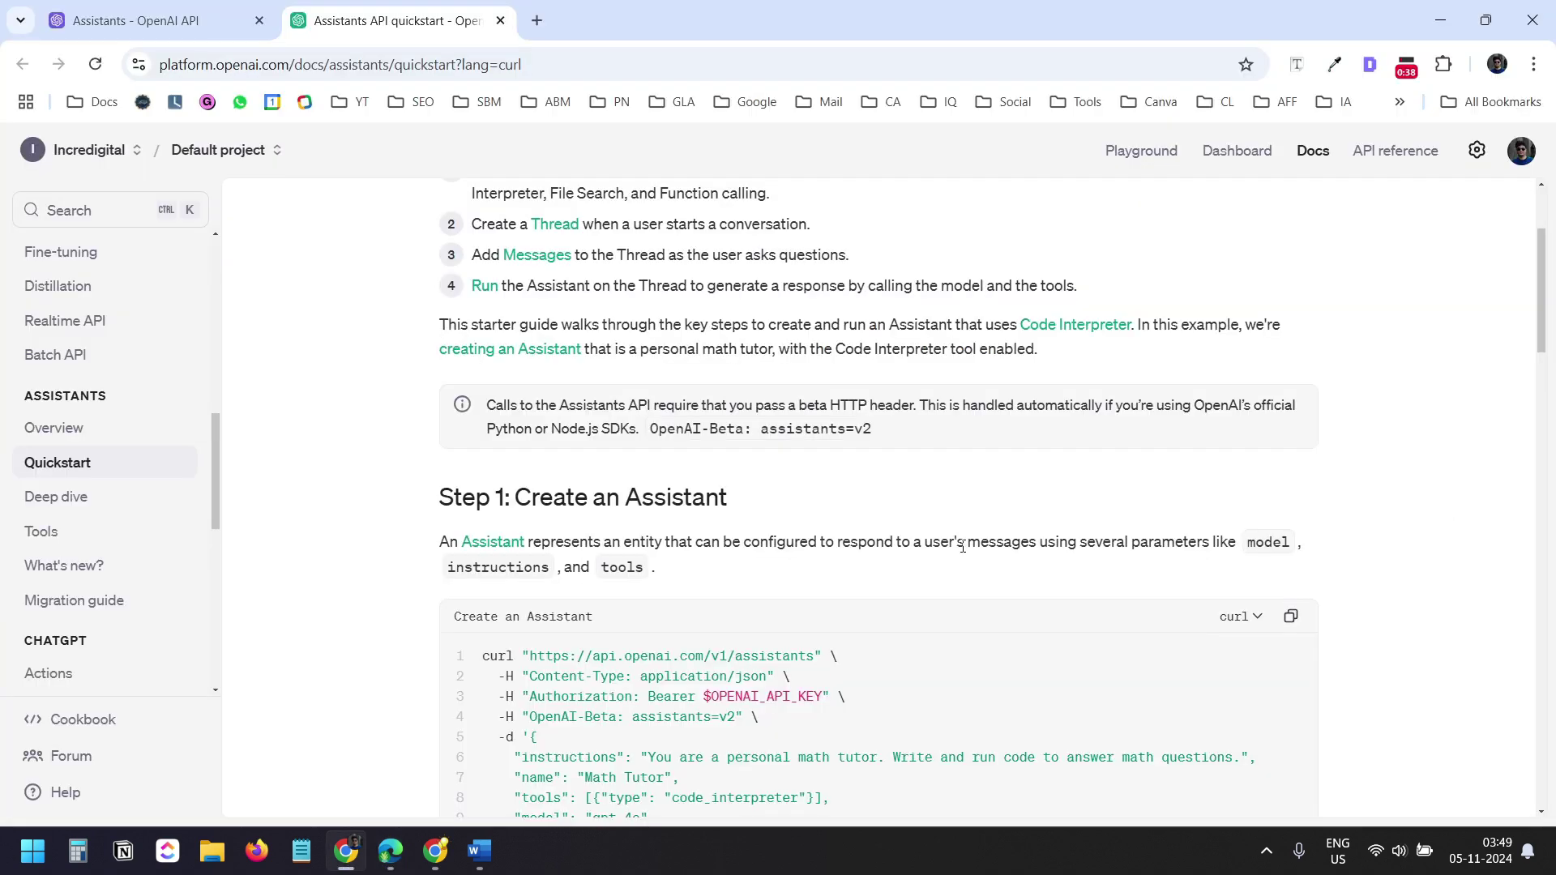
scroll(963, 548, "down", 3)
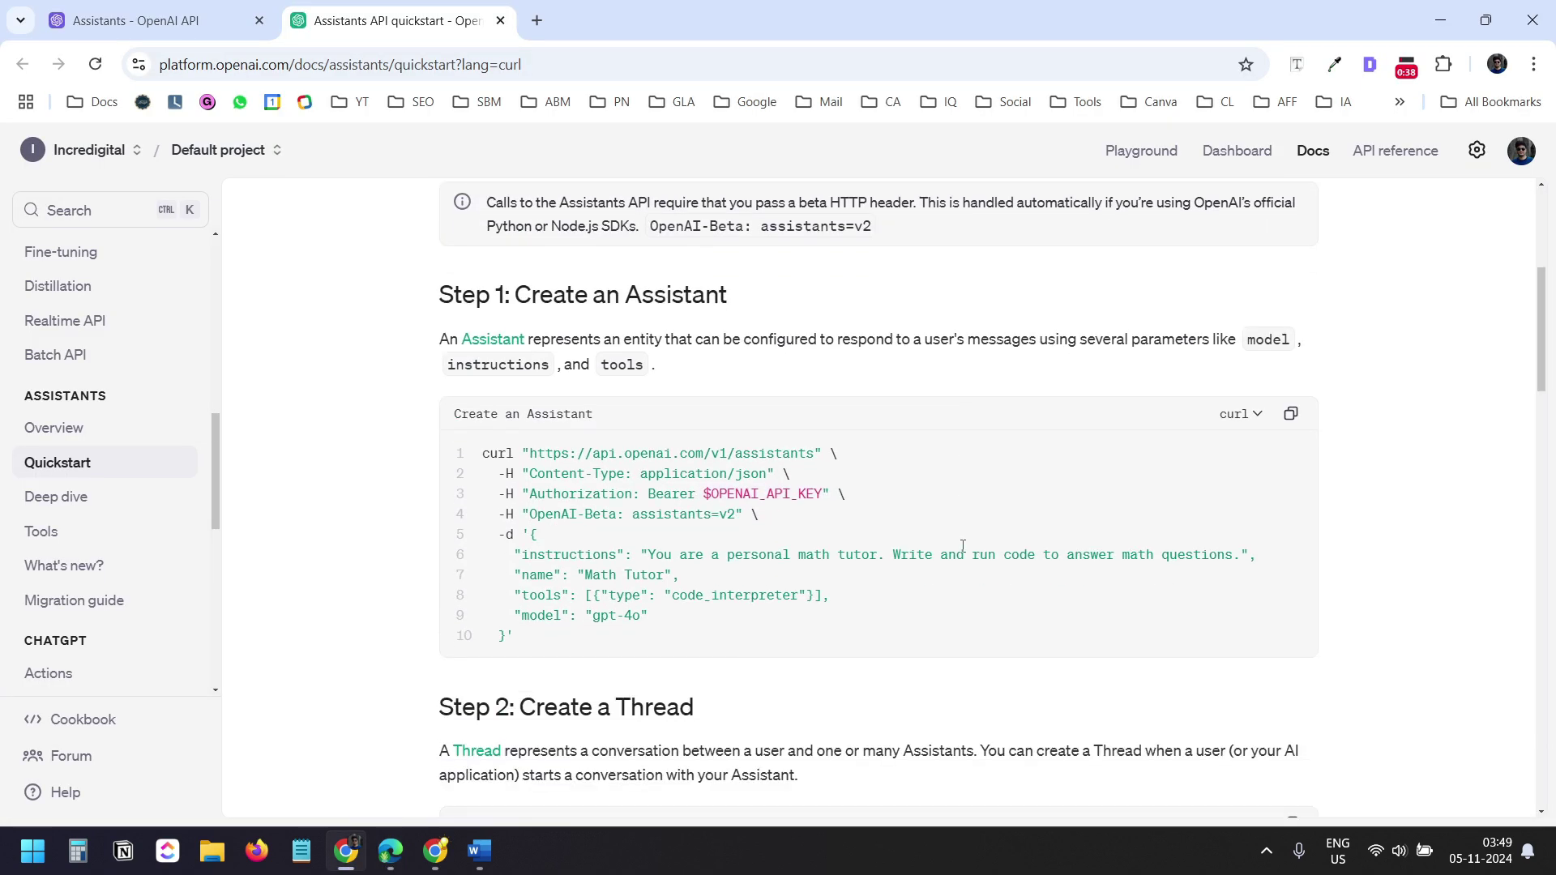
scroll(963, 547, "down", 5)
scroll(963, 554, "up", 6)
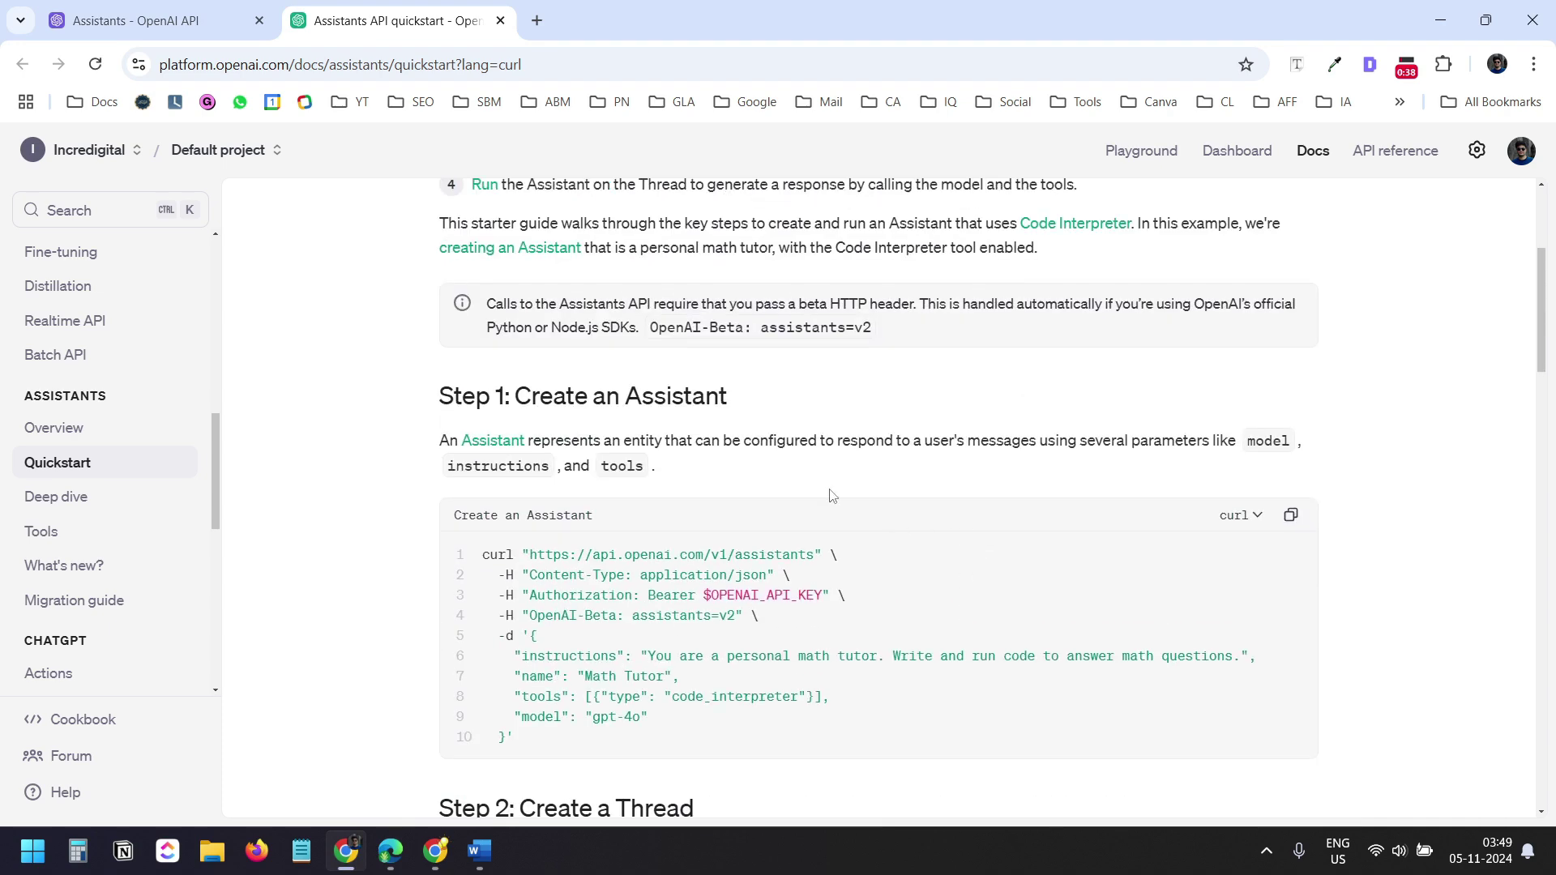
scroll(798, 425, "down", 3)
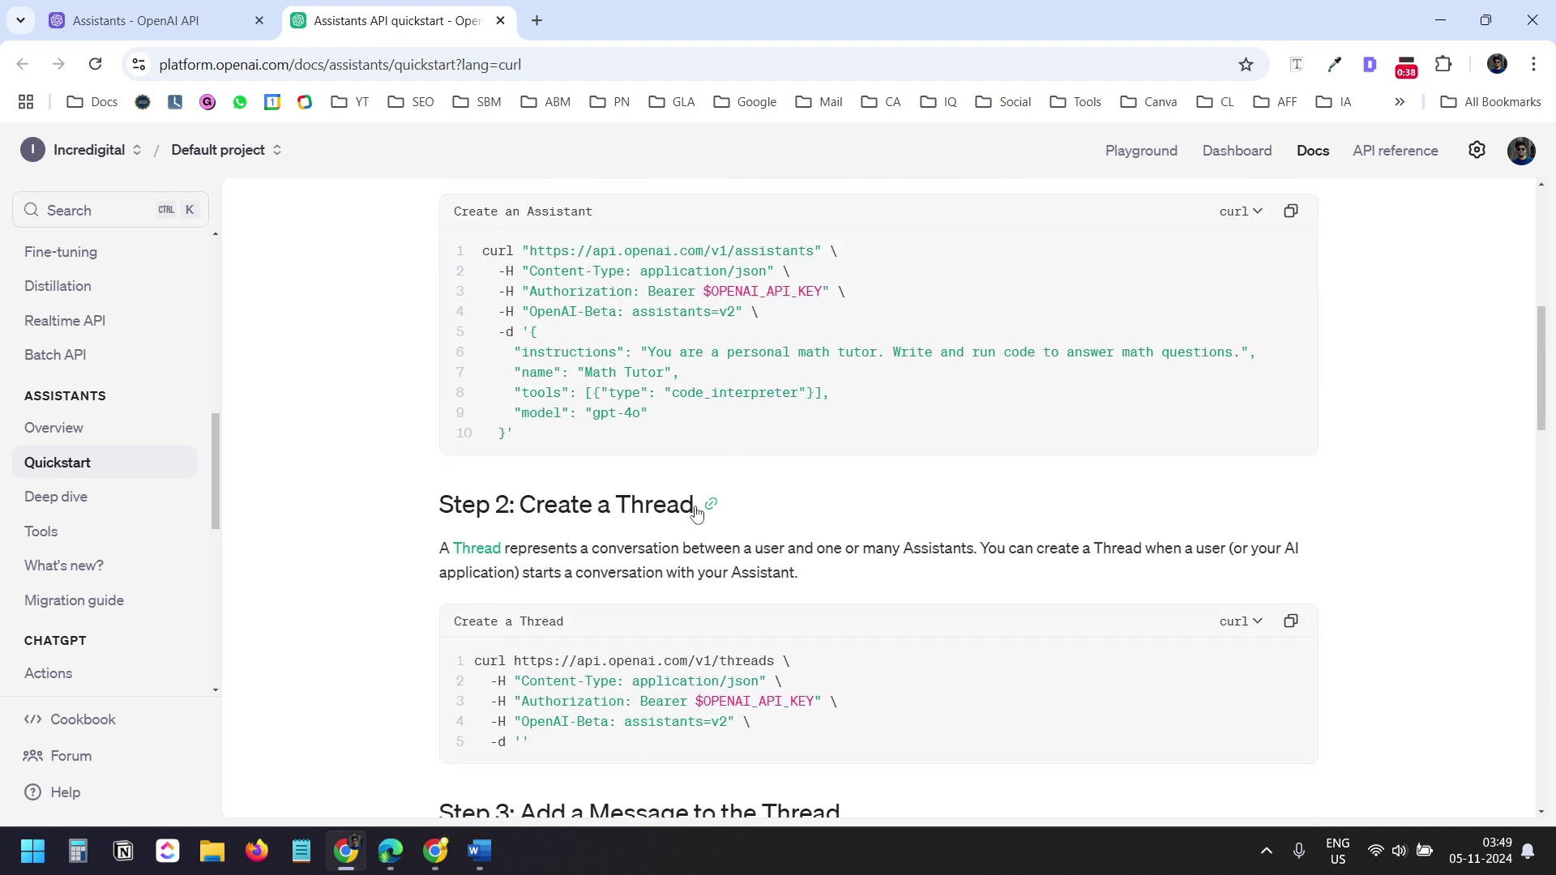
scroll(841, 507, "down", 3)
scroll(736, 520, "down", 5)
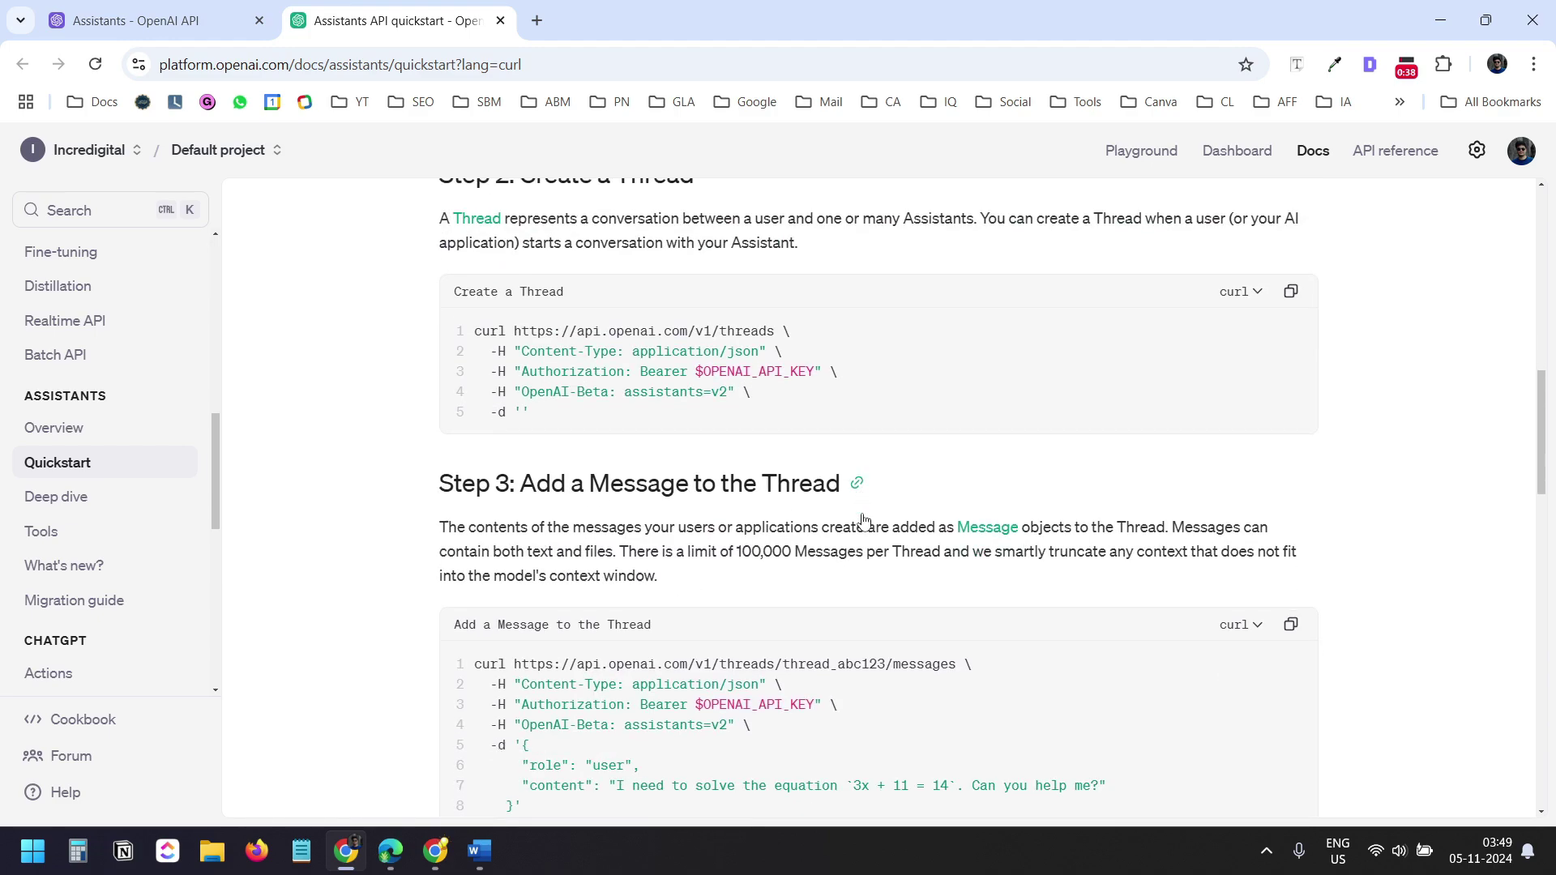
scroll(853, 519, "down", 15)
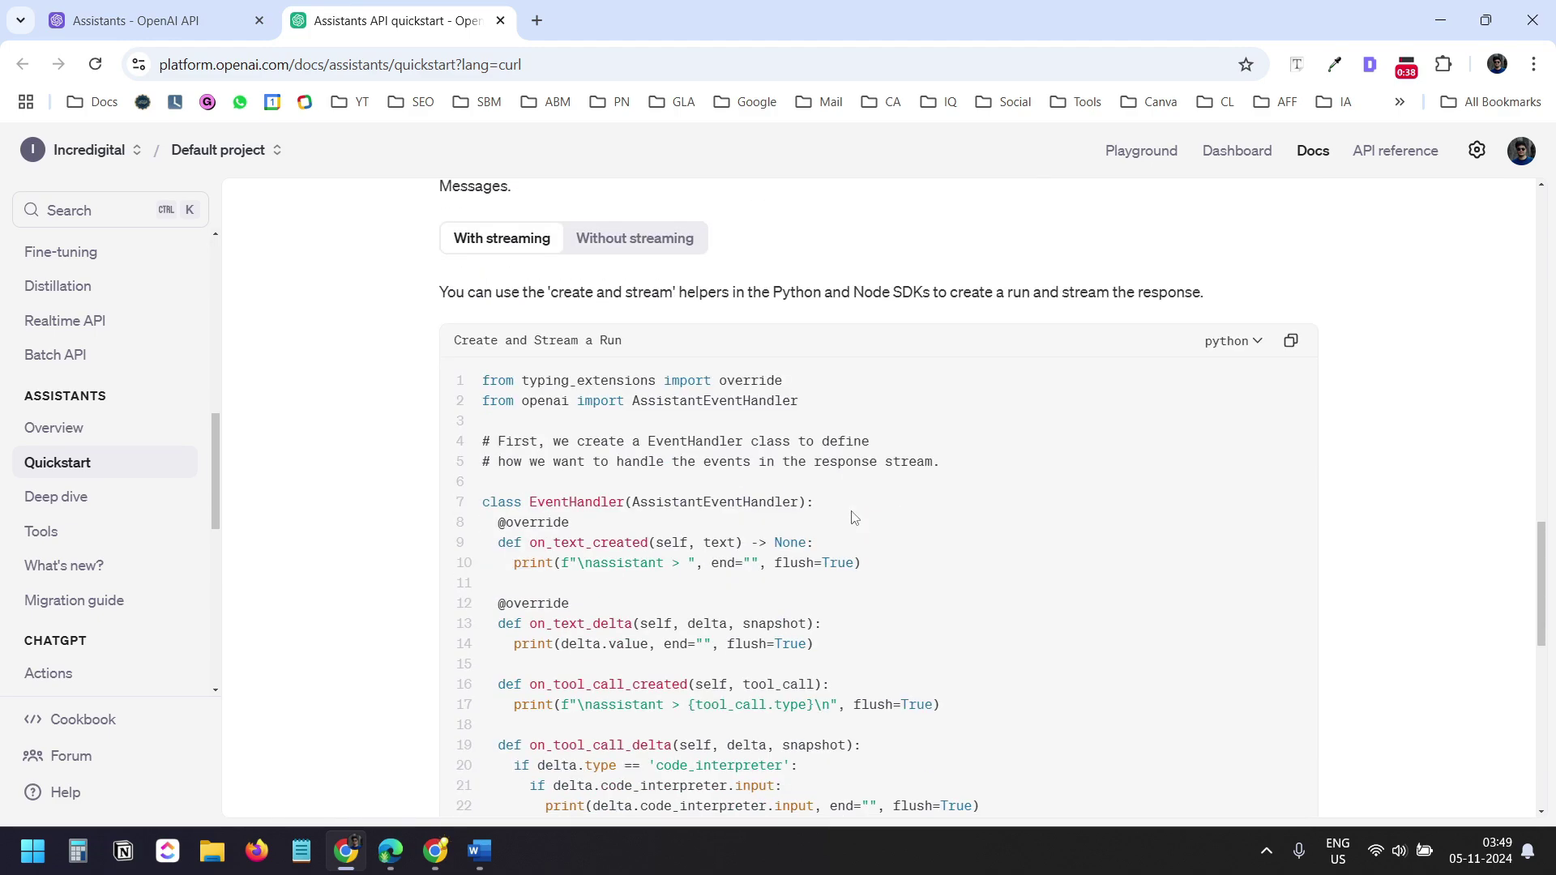
scroll(853, 518, "up", 11)
scroll(853, 518, "up", 18)
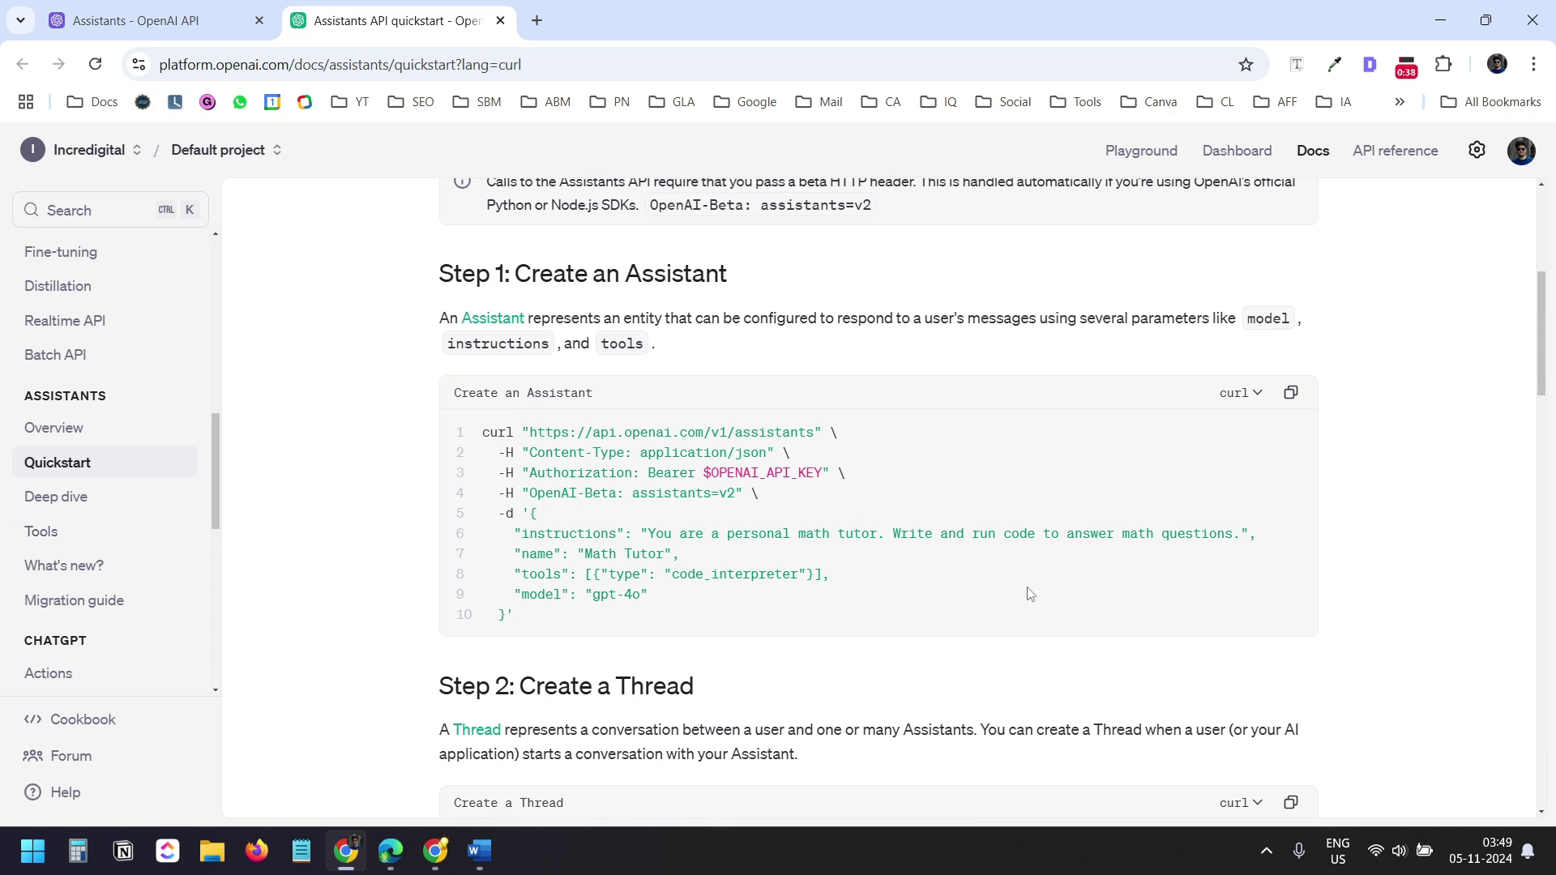
Add an HTTP action after the assitantID step
left_click(401, 746)
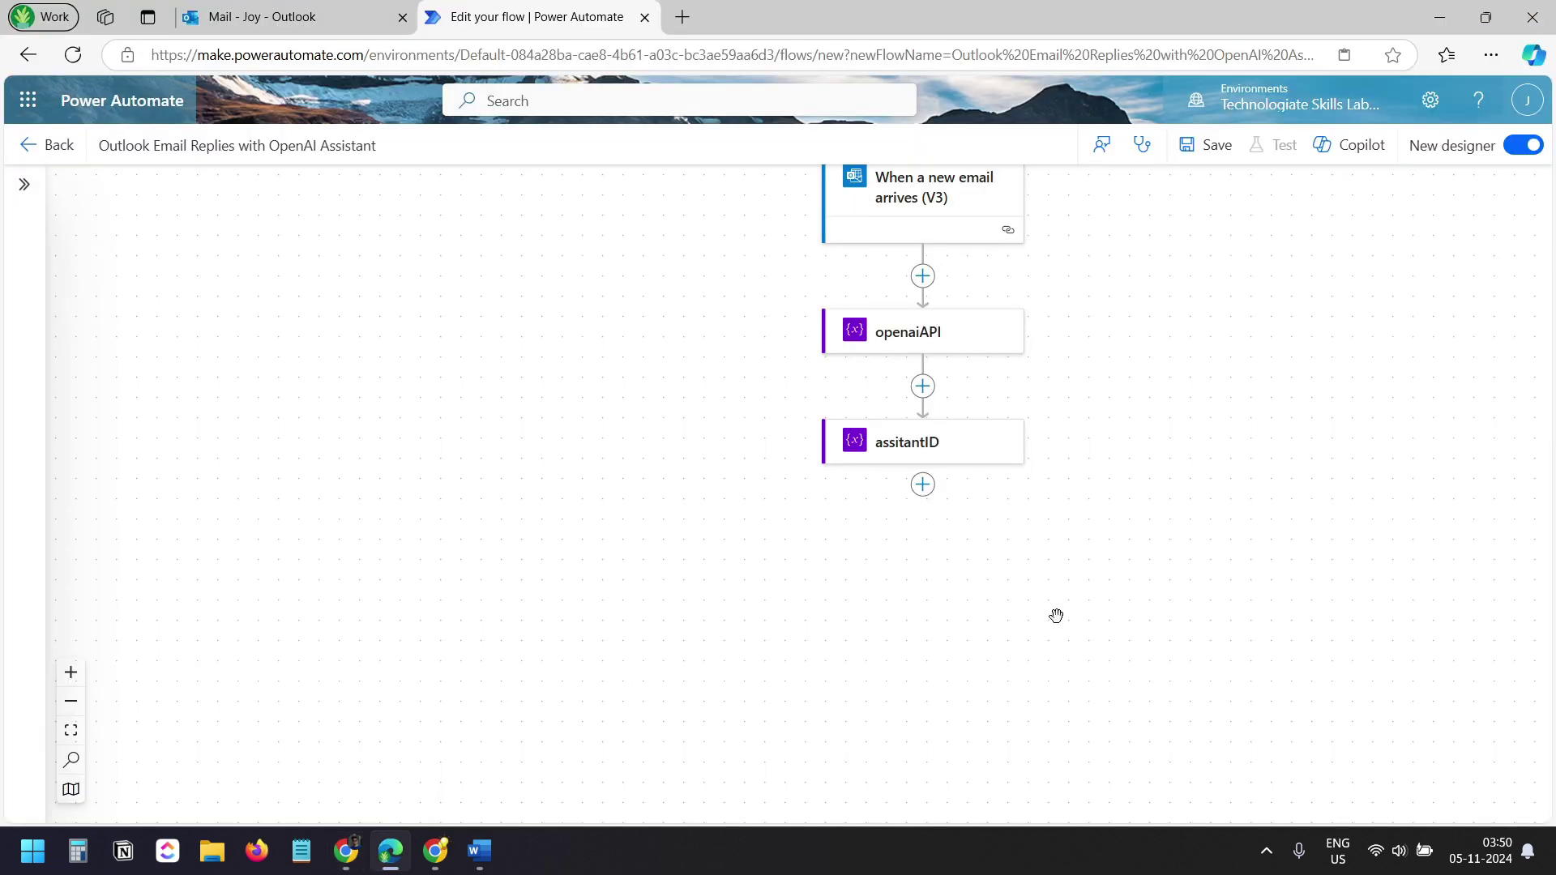
left_click(924, 486)
type("http")
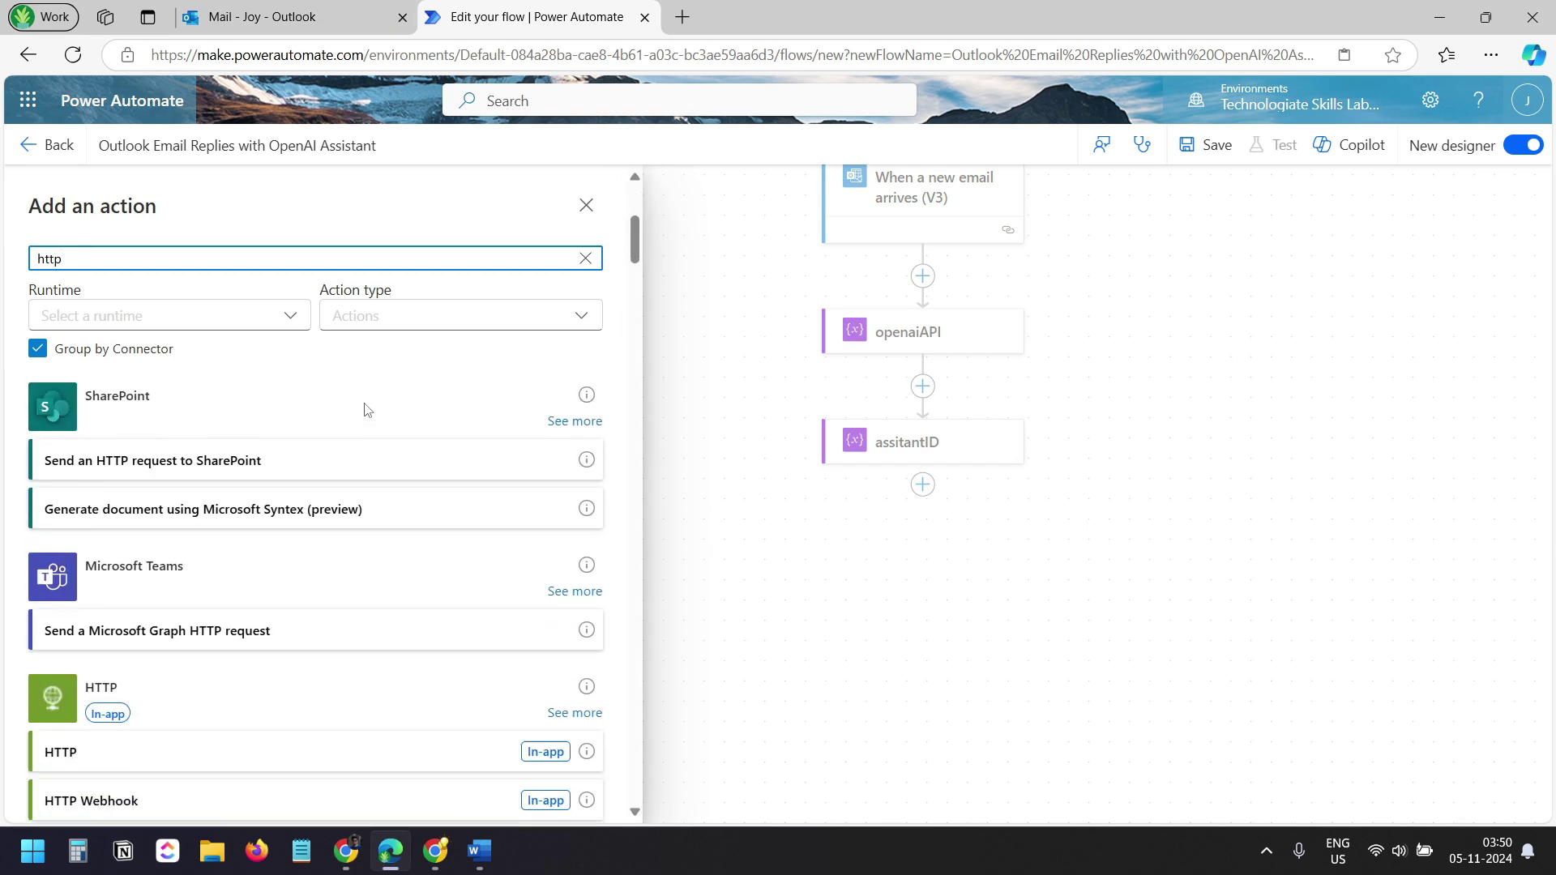
scroll(364, 409, "down", 2)
scroll(365, 410, "down", 1)
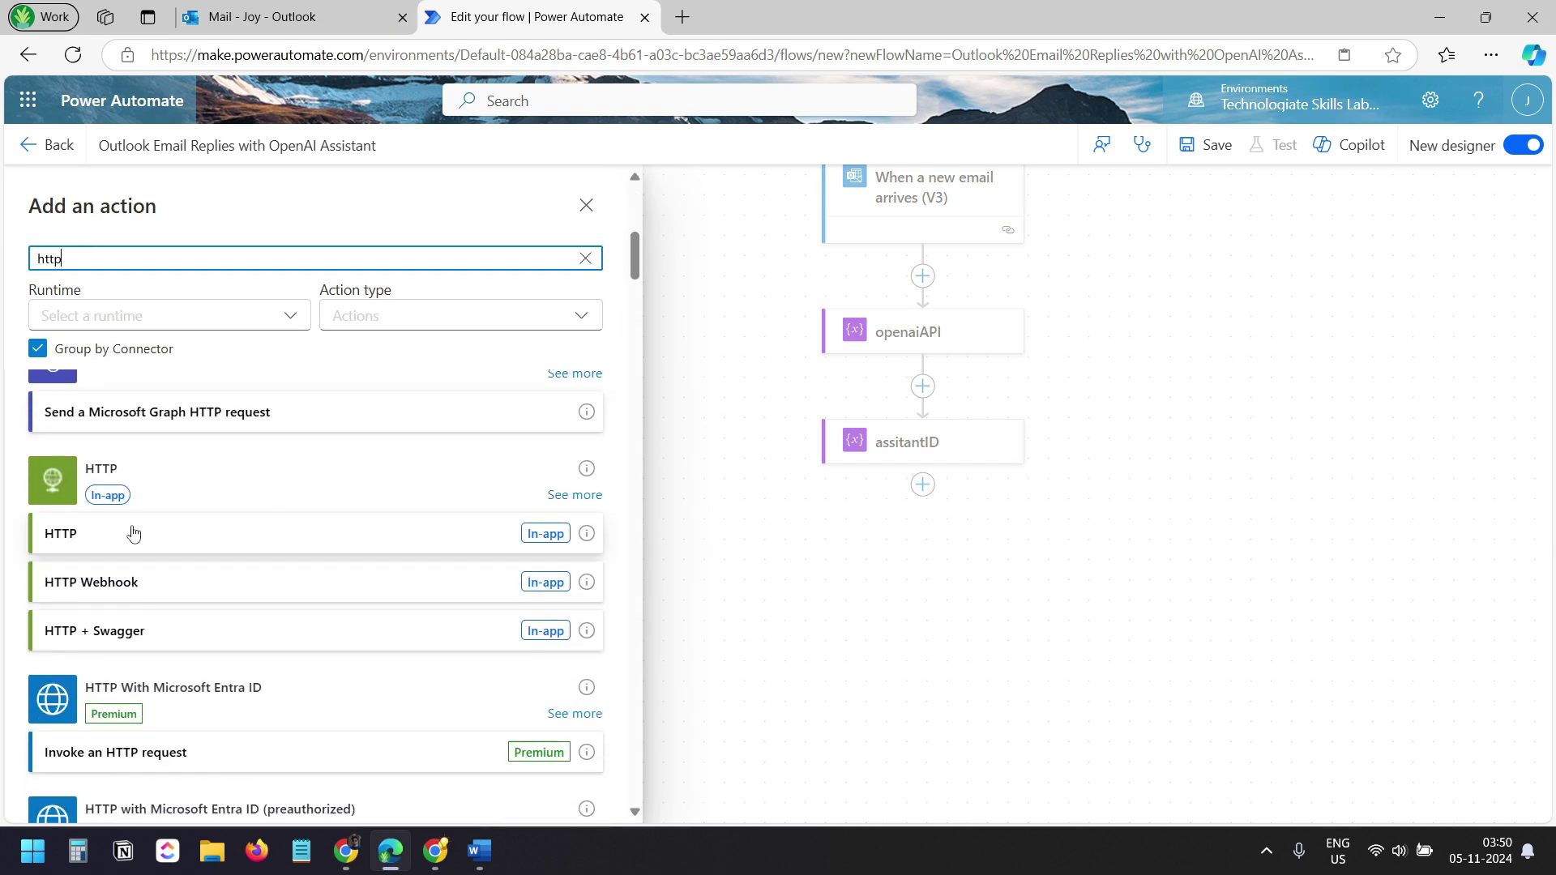
left_click(132, 532)
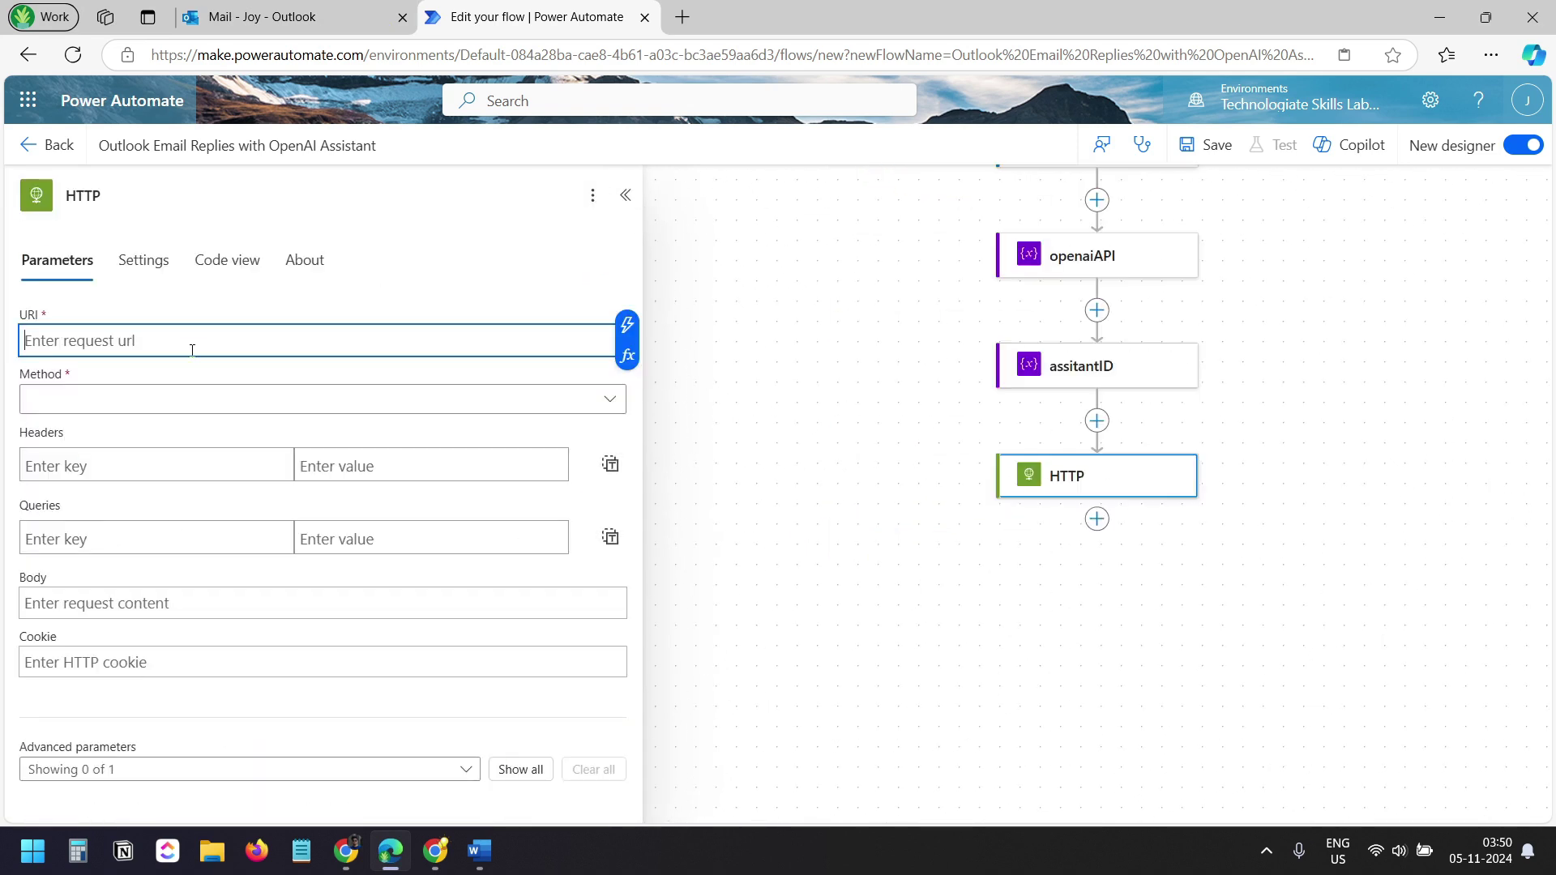
key("alt+Tab")
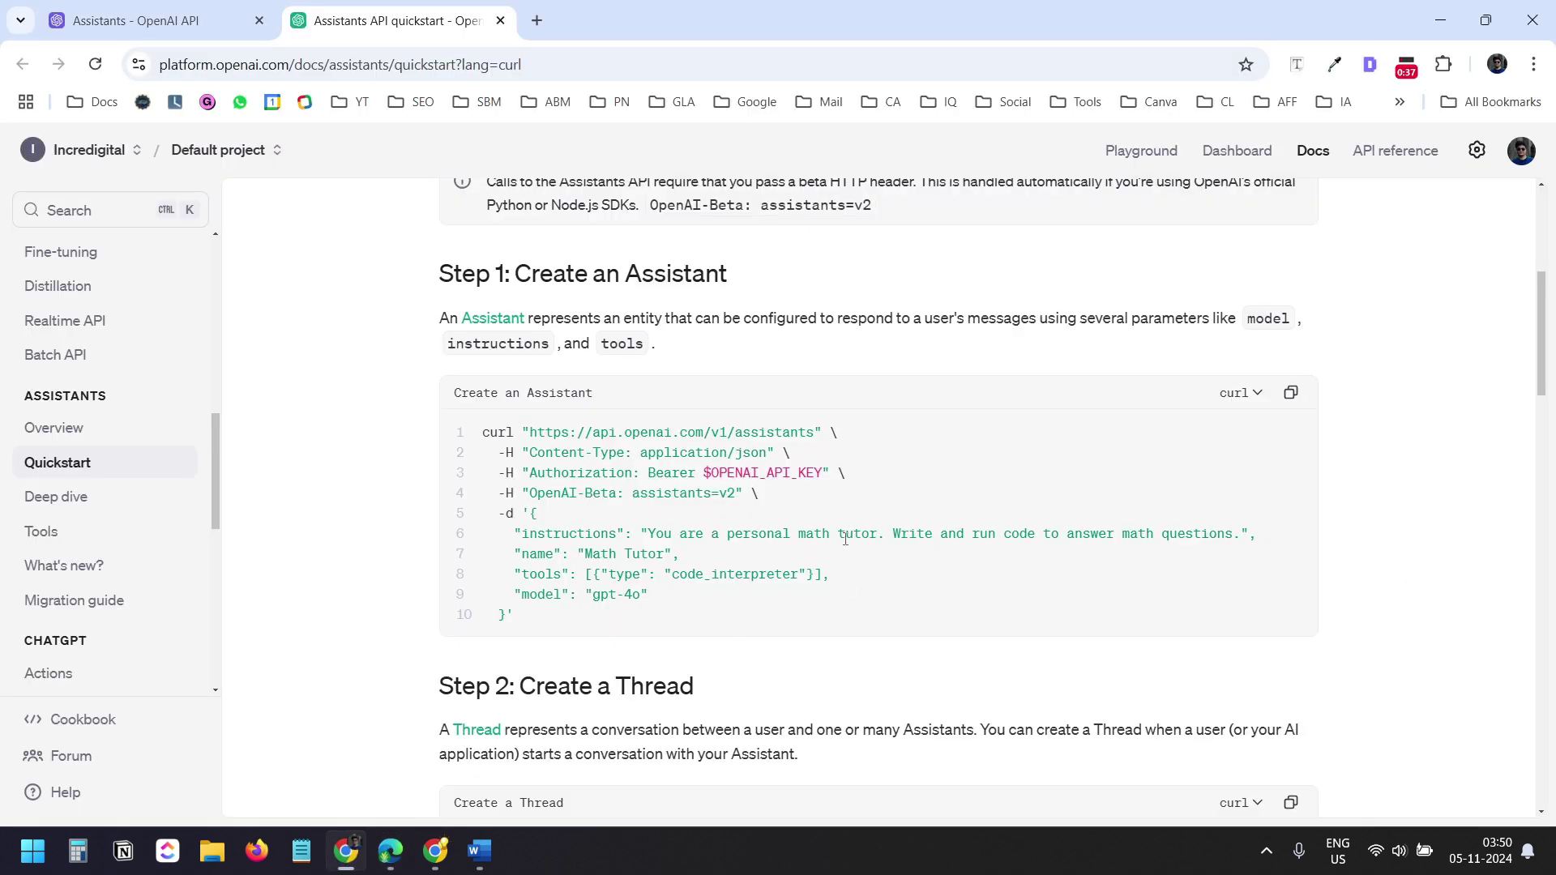
left_click_drag(516, 273, 723, 274)
left_click(410, 514)
scroll(899, 375, "down", 3)
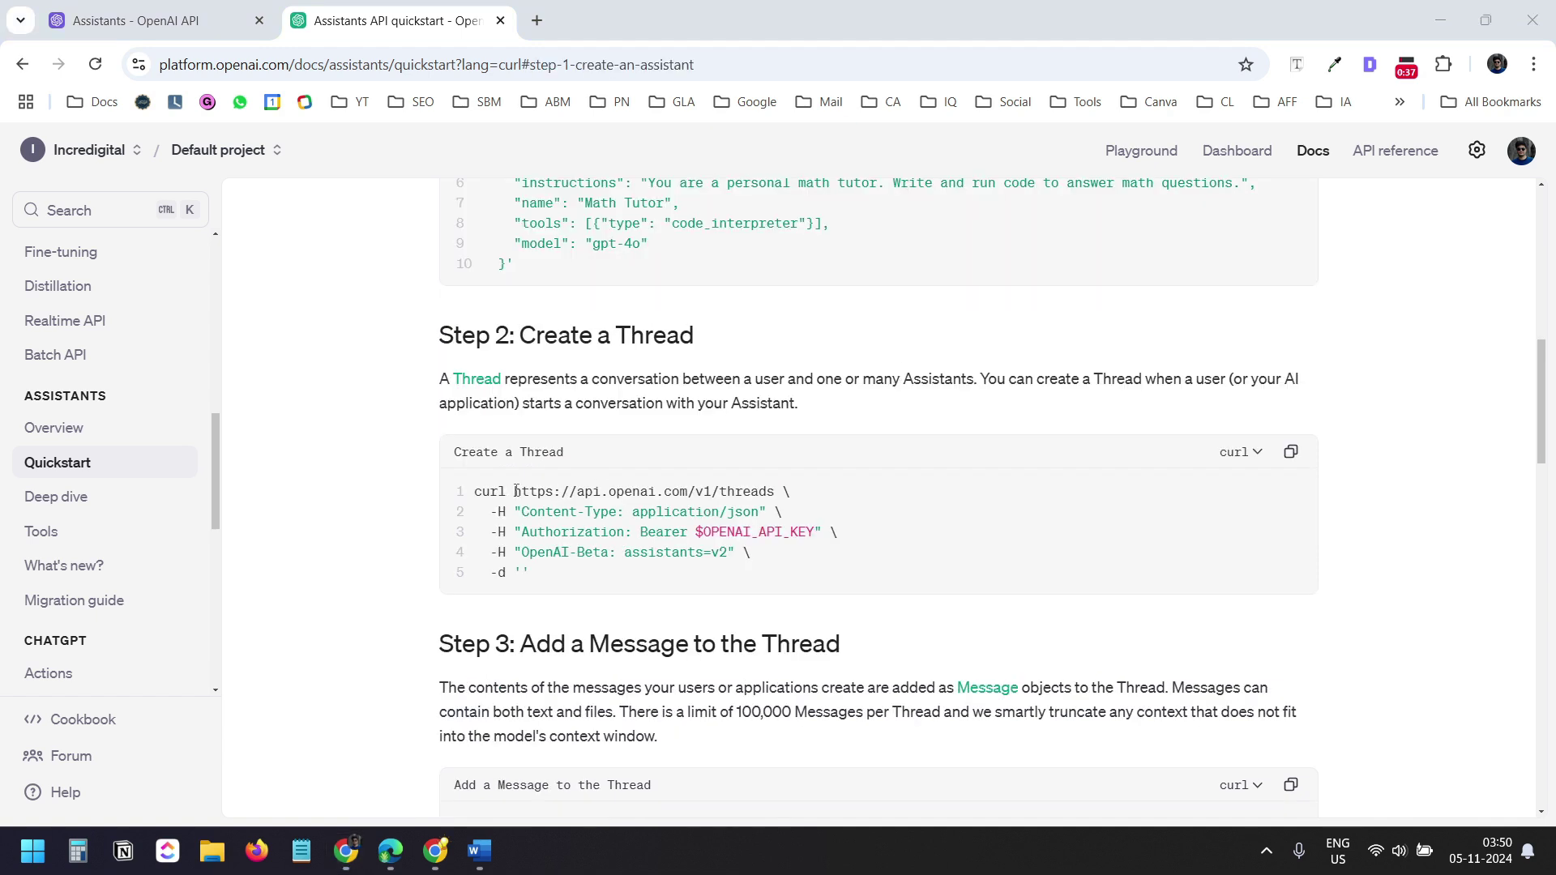
left_click_drag(515, 491, 775, 492)
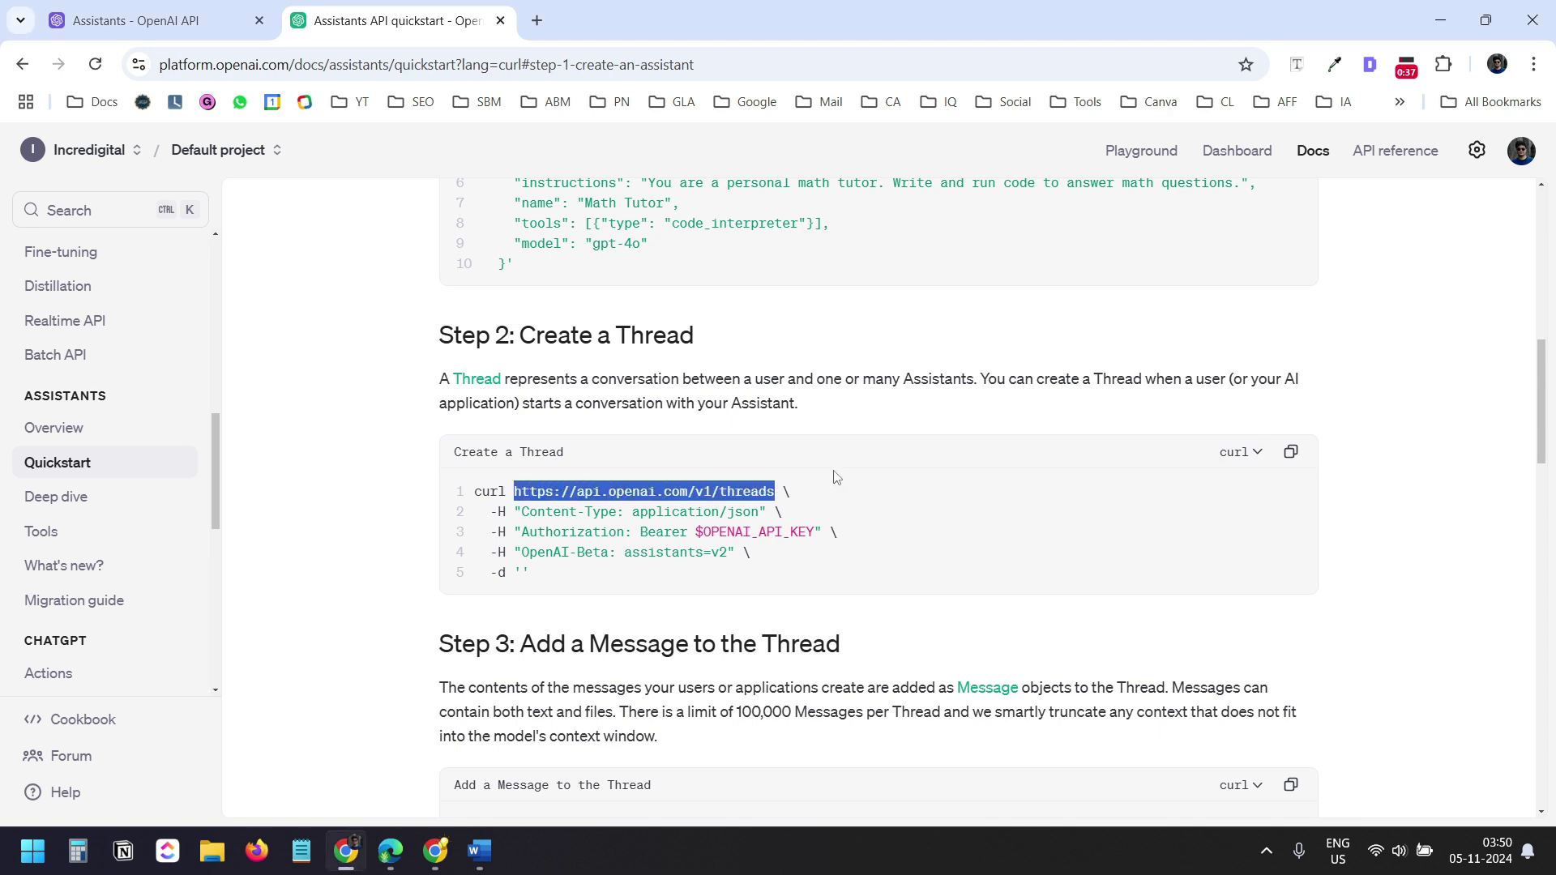
key("alt+Tab")
Set the HTTP URI to the threads URL and the method to POST
key("ctrl+v")
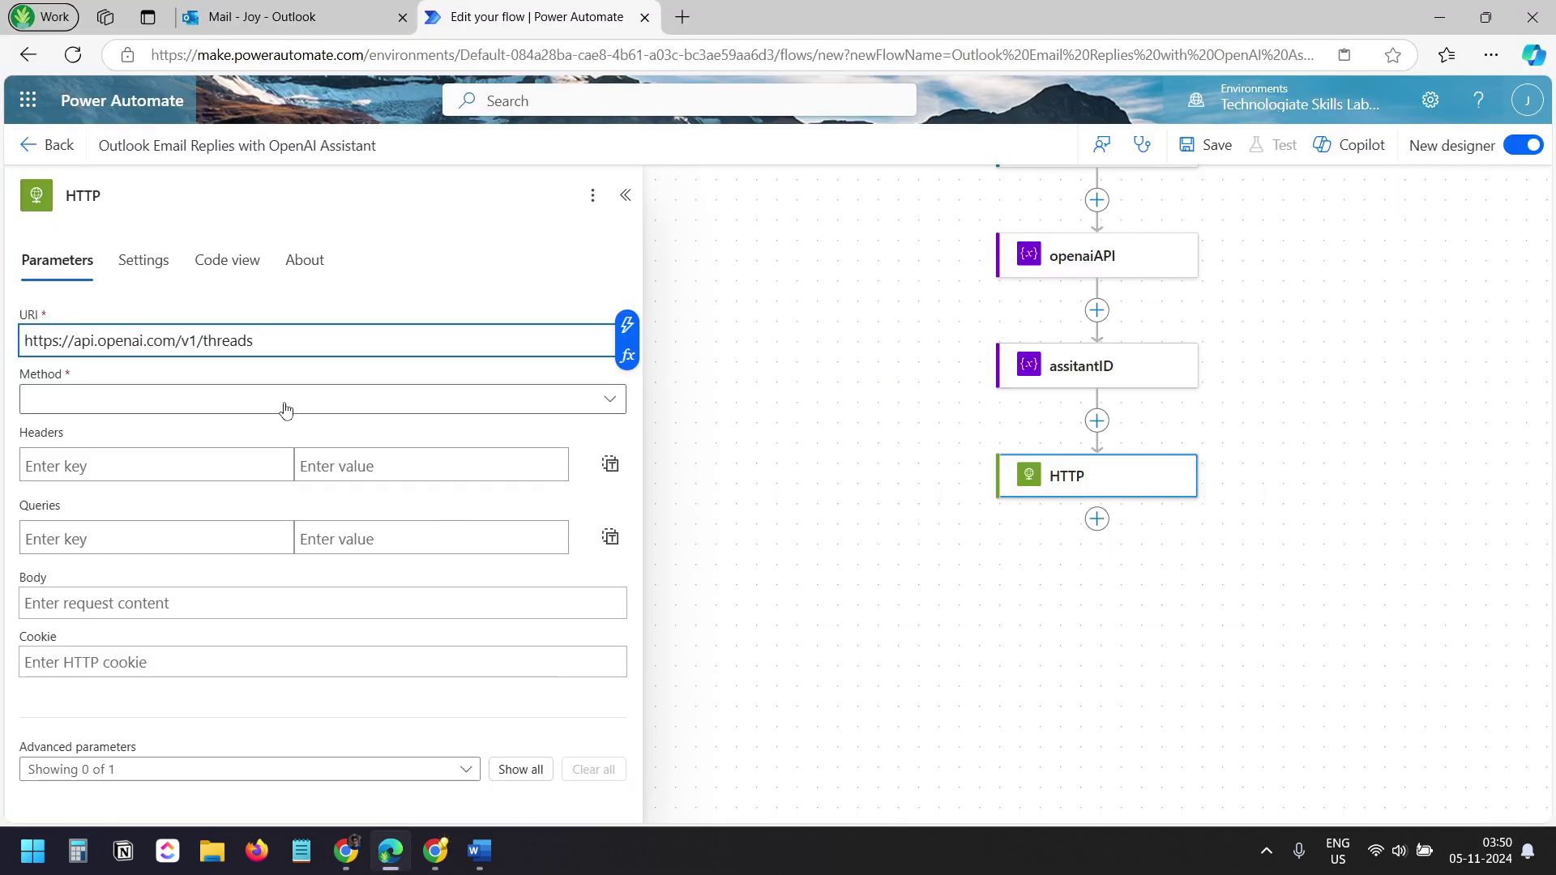
left_click(278, 404)
left_click(107, 544)
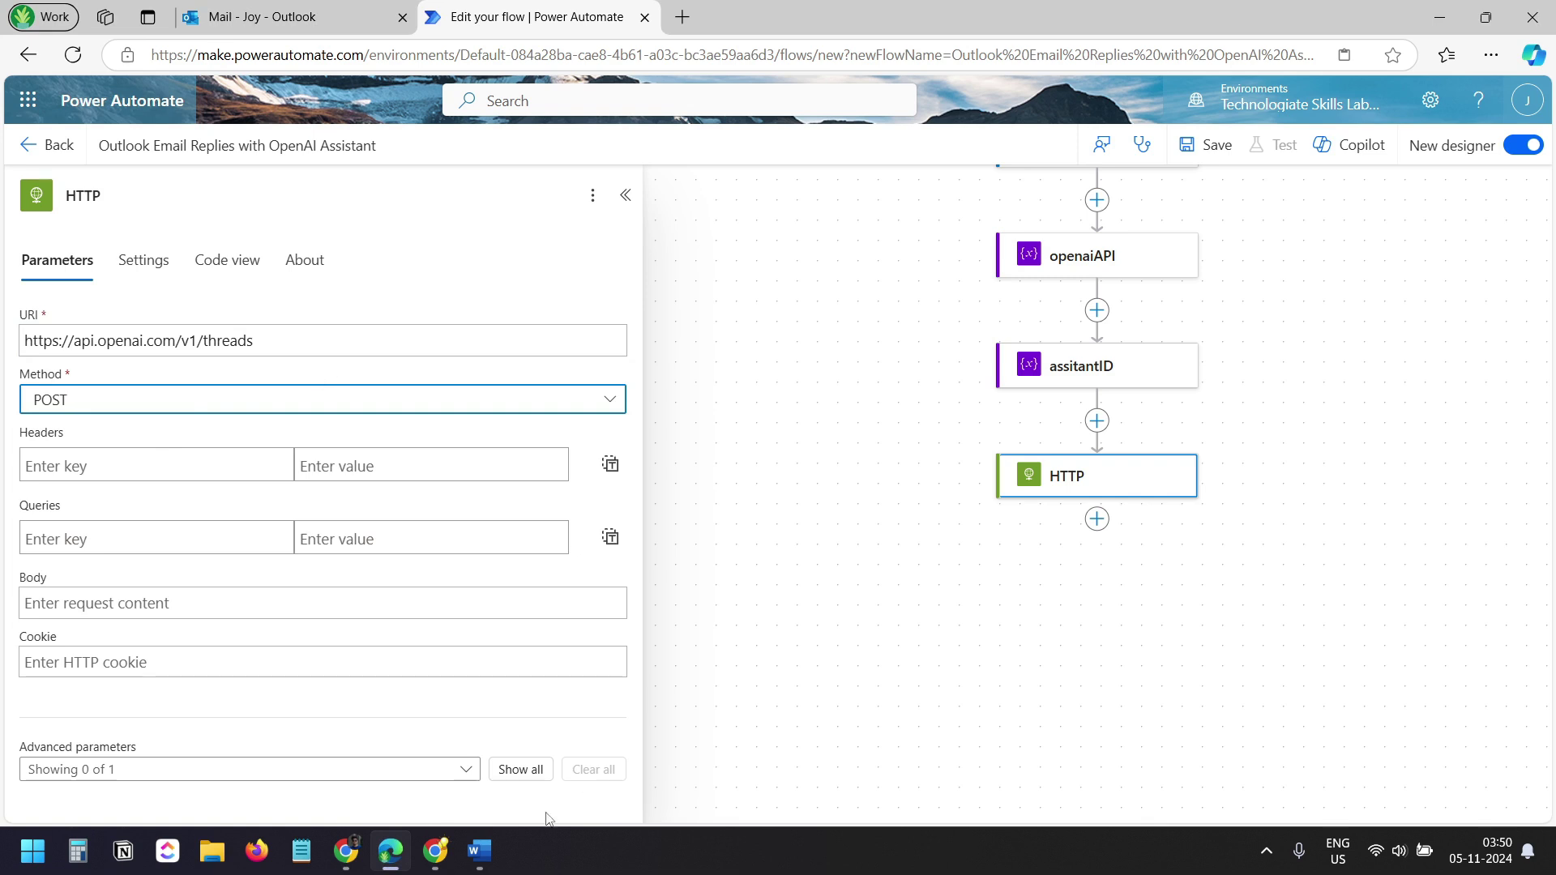
left_click(346, 850)
left_click(568, 528)
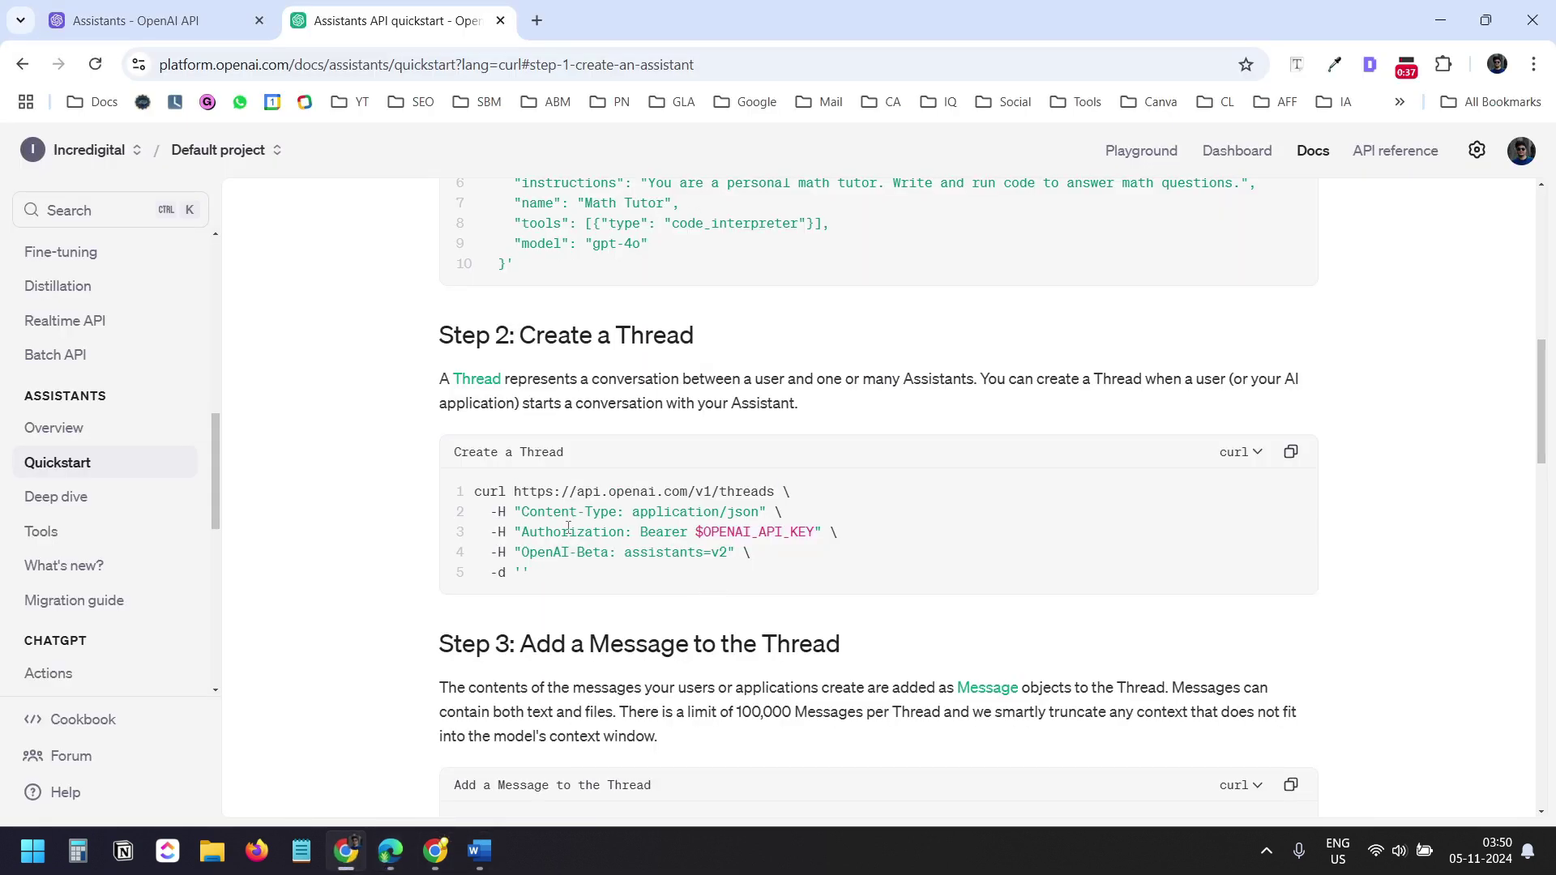
left_click_drag(522, 514, 751, 553)
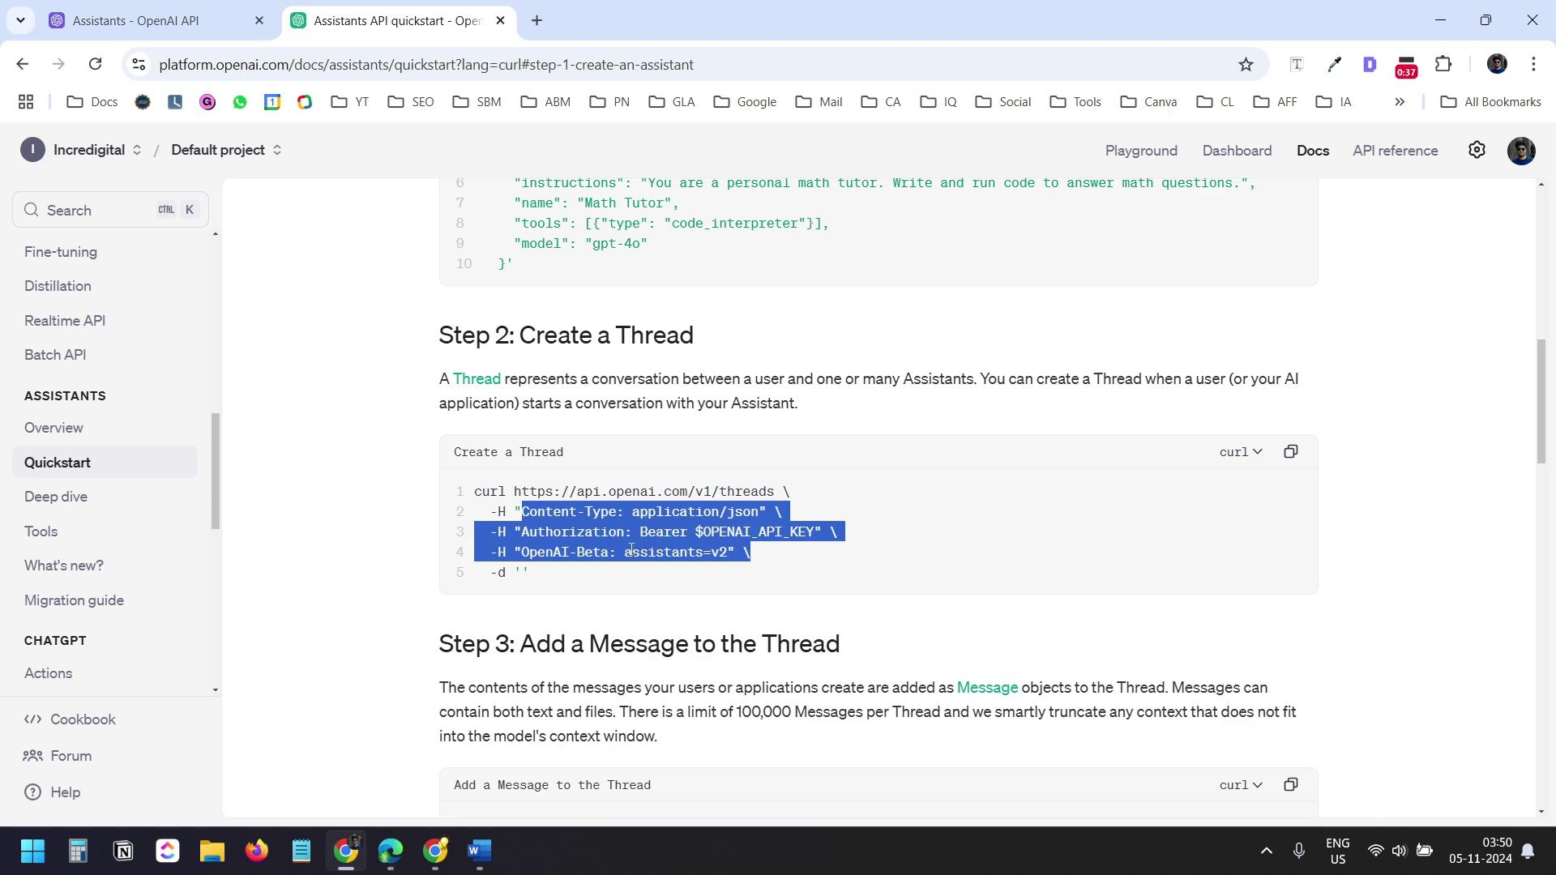
key("alt+Tab")
Add a Content-Type header with value application/json
left_click(198, 465)
type("Content-Type")
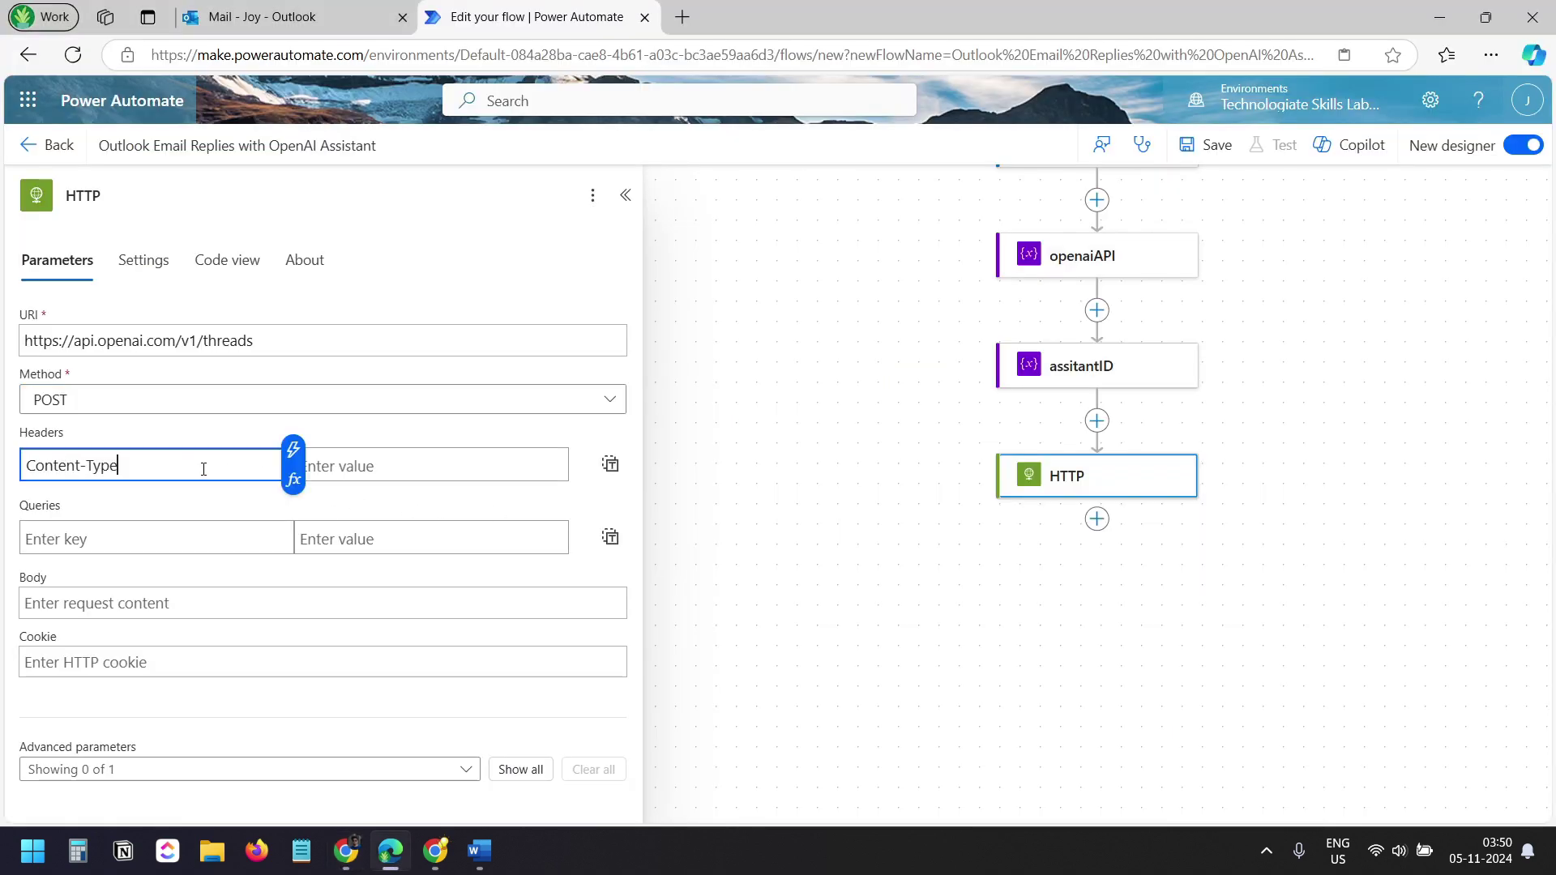
key("alt+Tab")
left_click_drag(632, 512, 760, 512)
key("ctrl+c")
key("alt+Tab")
left_click(400, 462)
key("ctrl+v")
Add an Authorization header with value Bearer followed by the openaiAPI variable
key("alt+Tab")
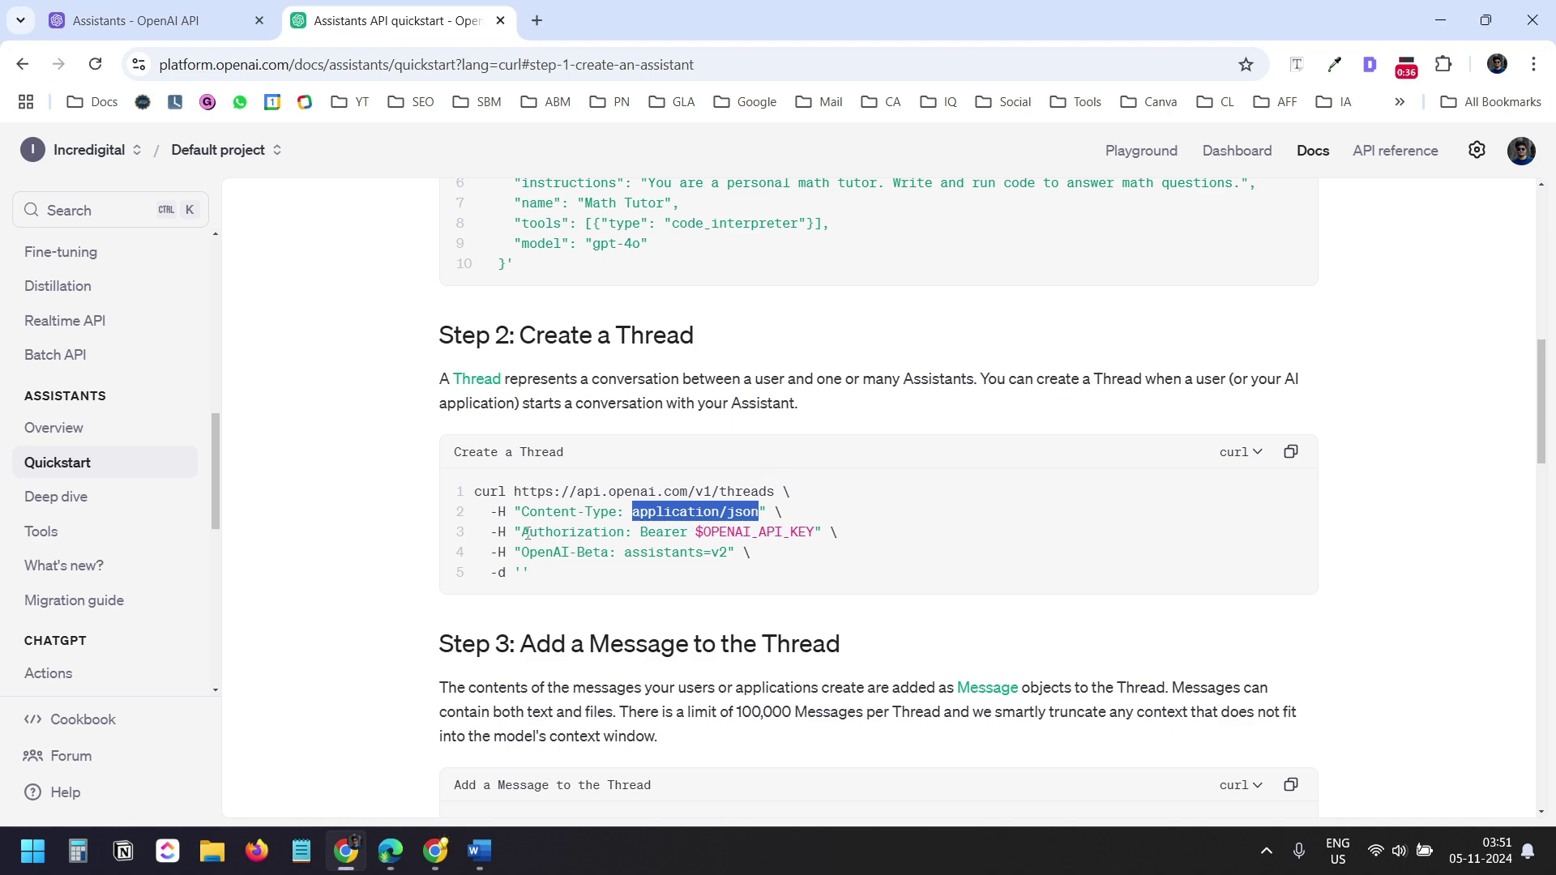
left_click_drag(524, 533, 626, 533)
key("ctrl+c")
key("alt+Tab")
left_click(152, 499)
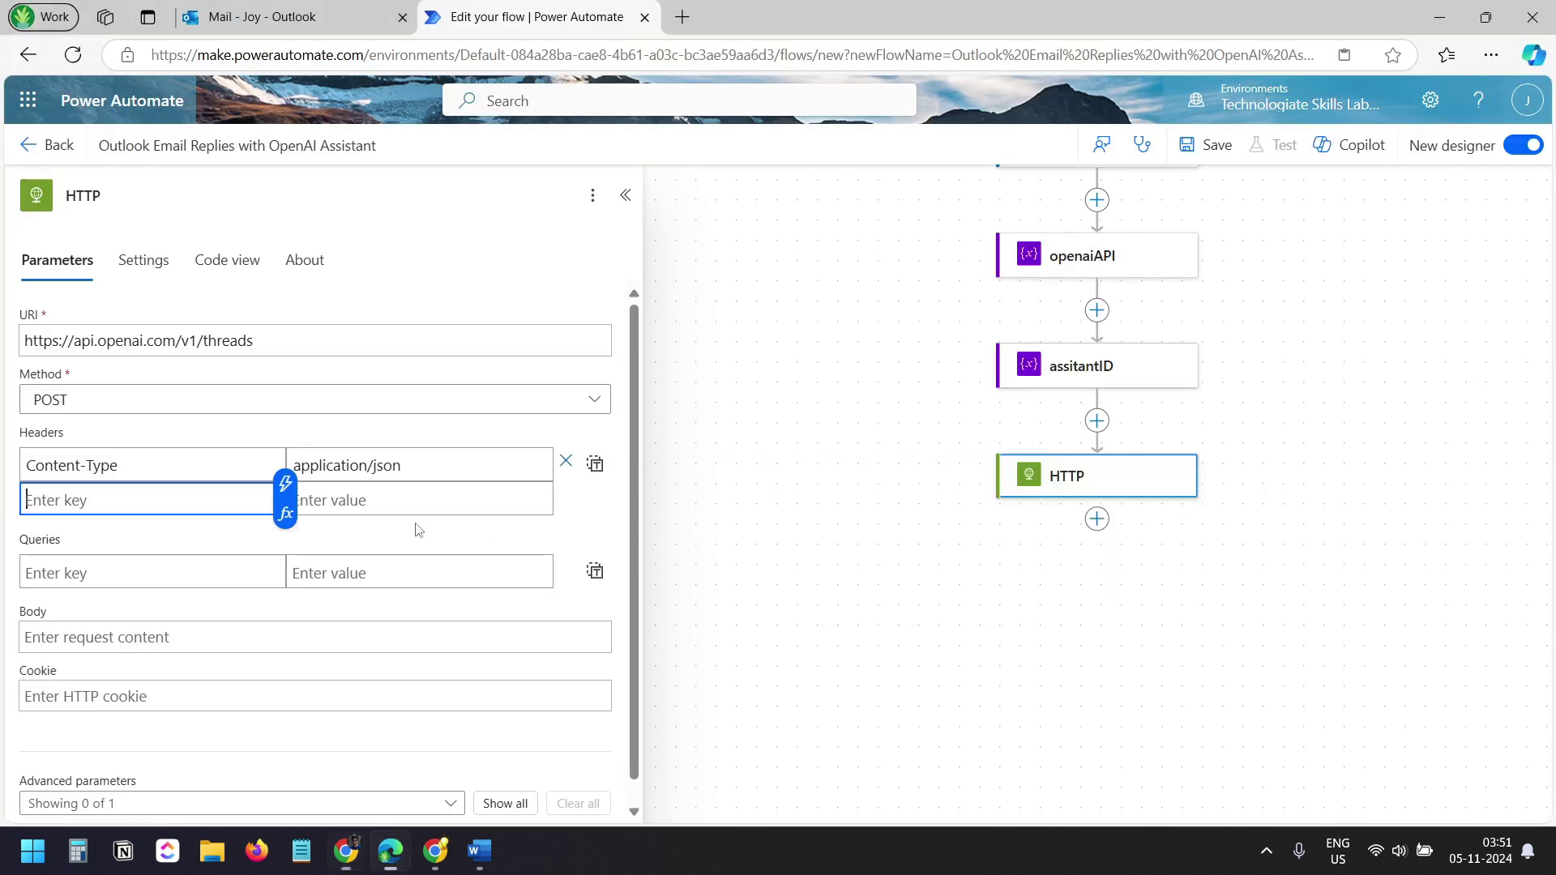
key("ctrl+v")
left_click(376, 501)
key("alt+Tab")
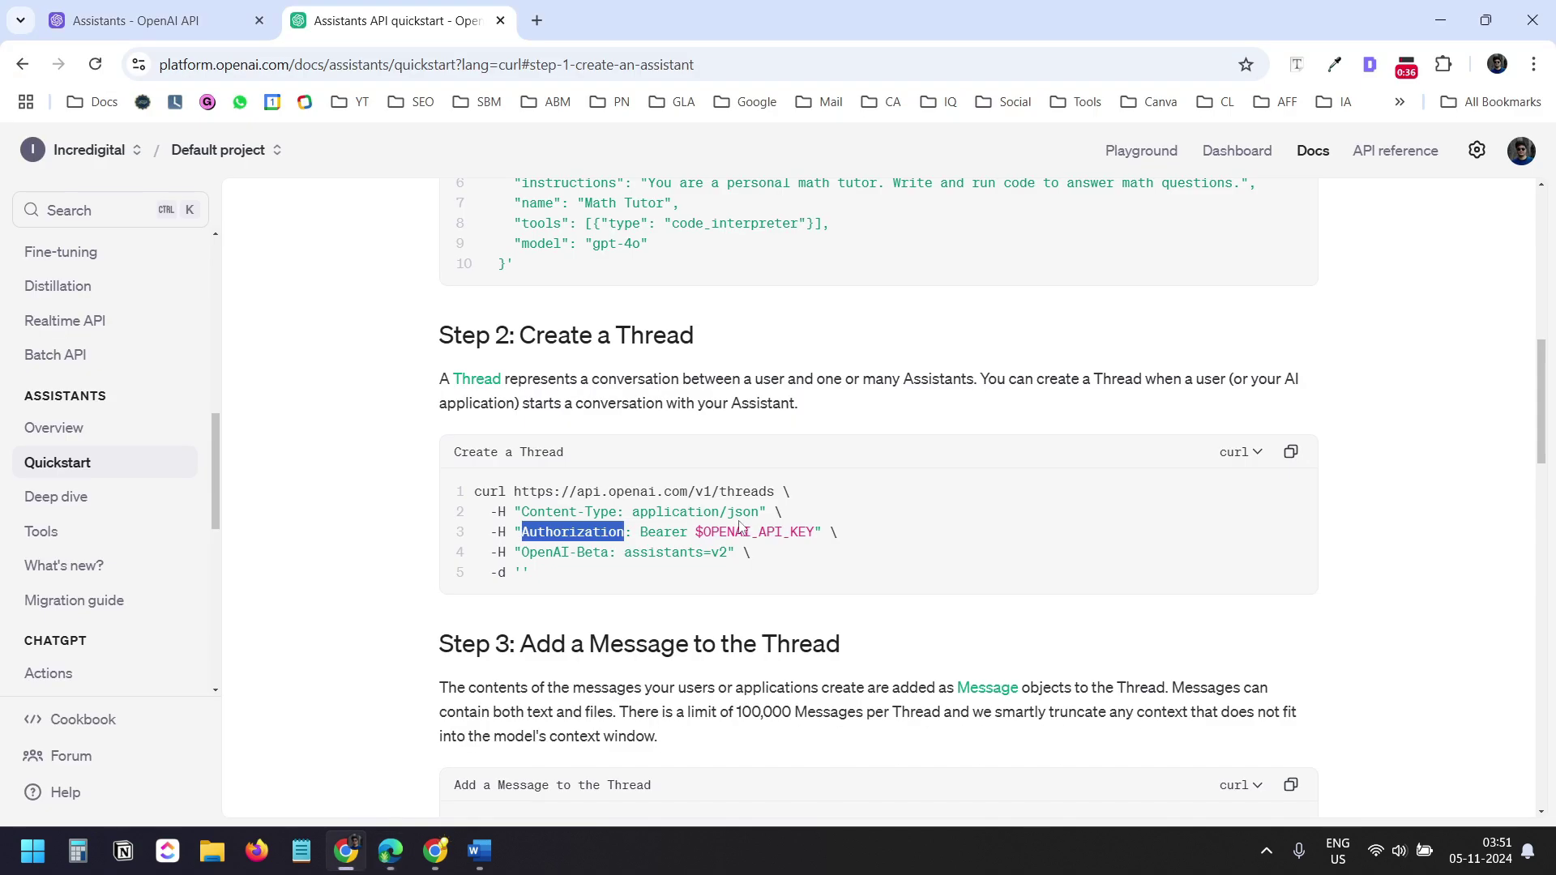
left_click_drag(641, 532, 690, 532)
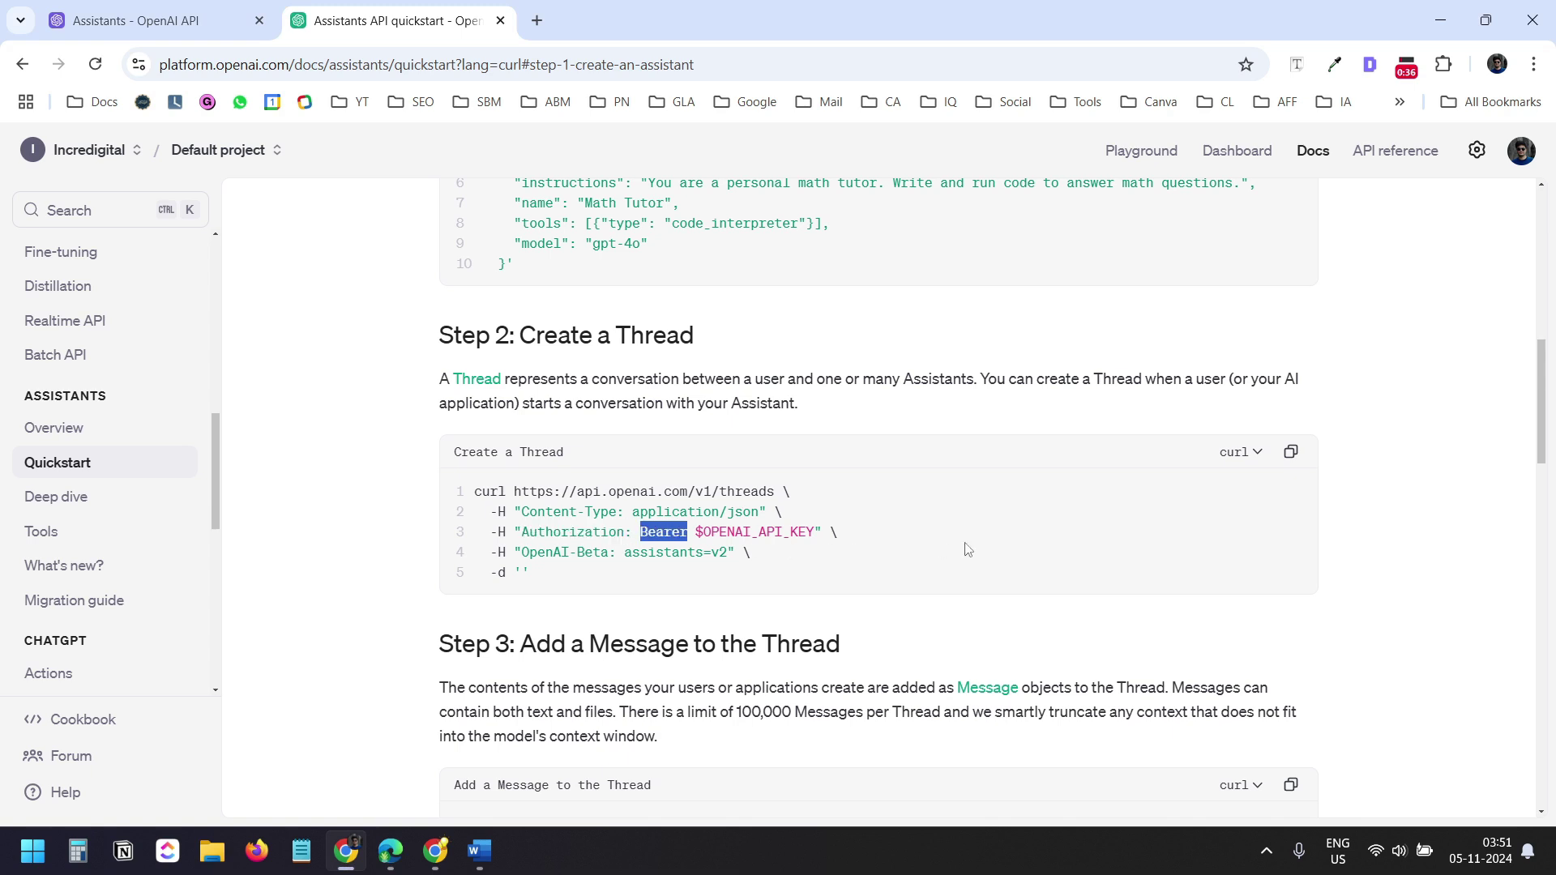
key("ctrl+c")
key("alt+Tab")
key("ctrl+v")
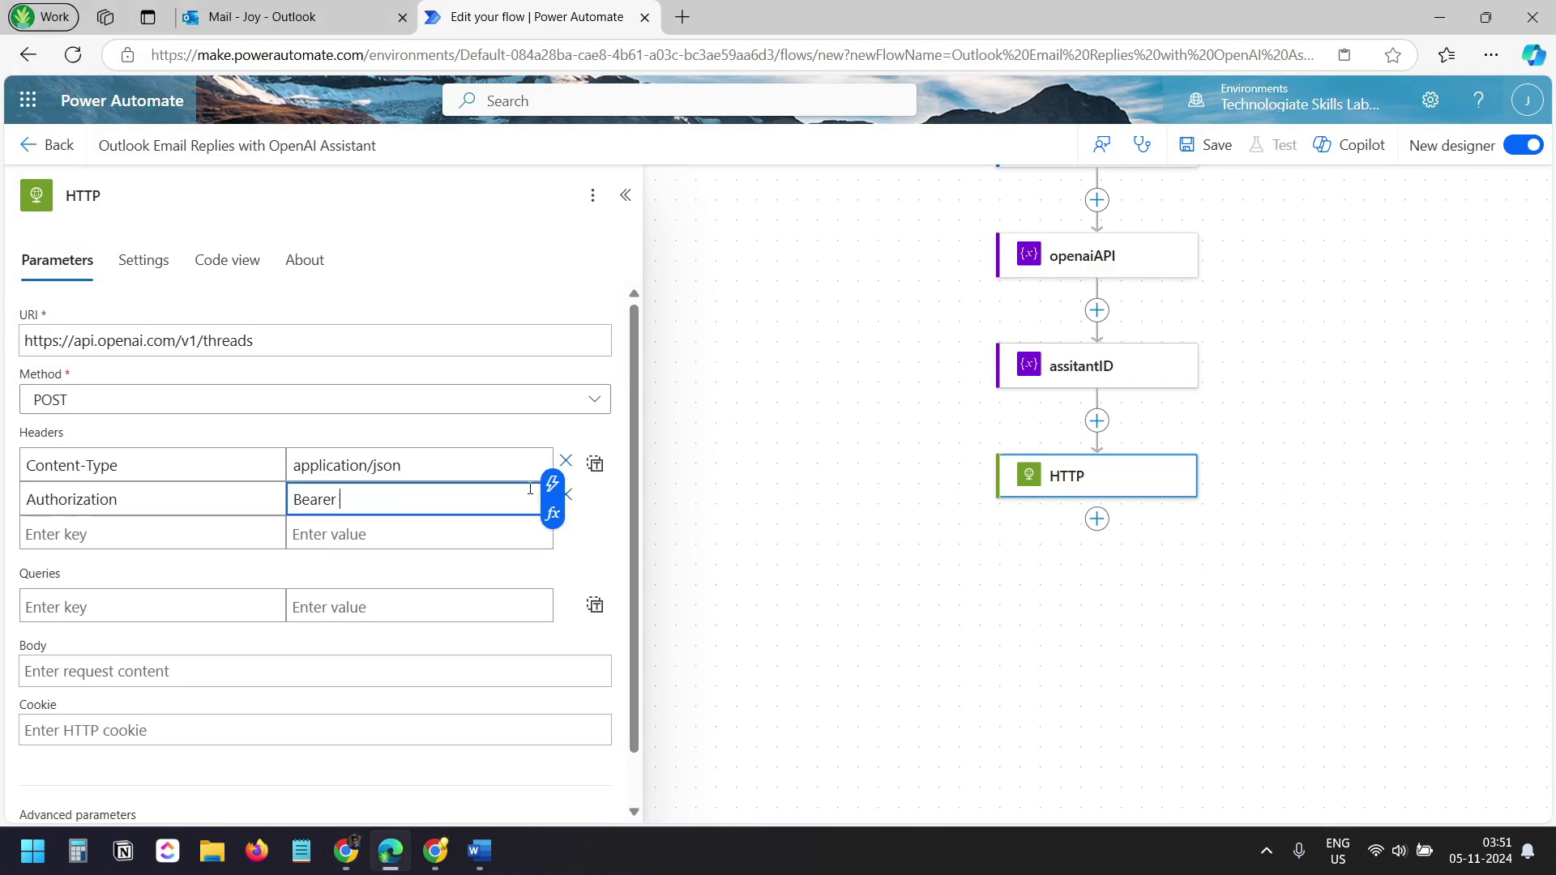
left_click(552, 484)
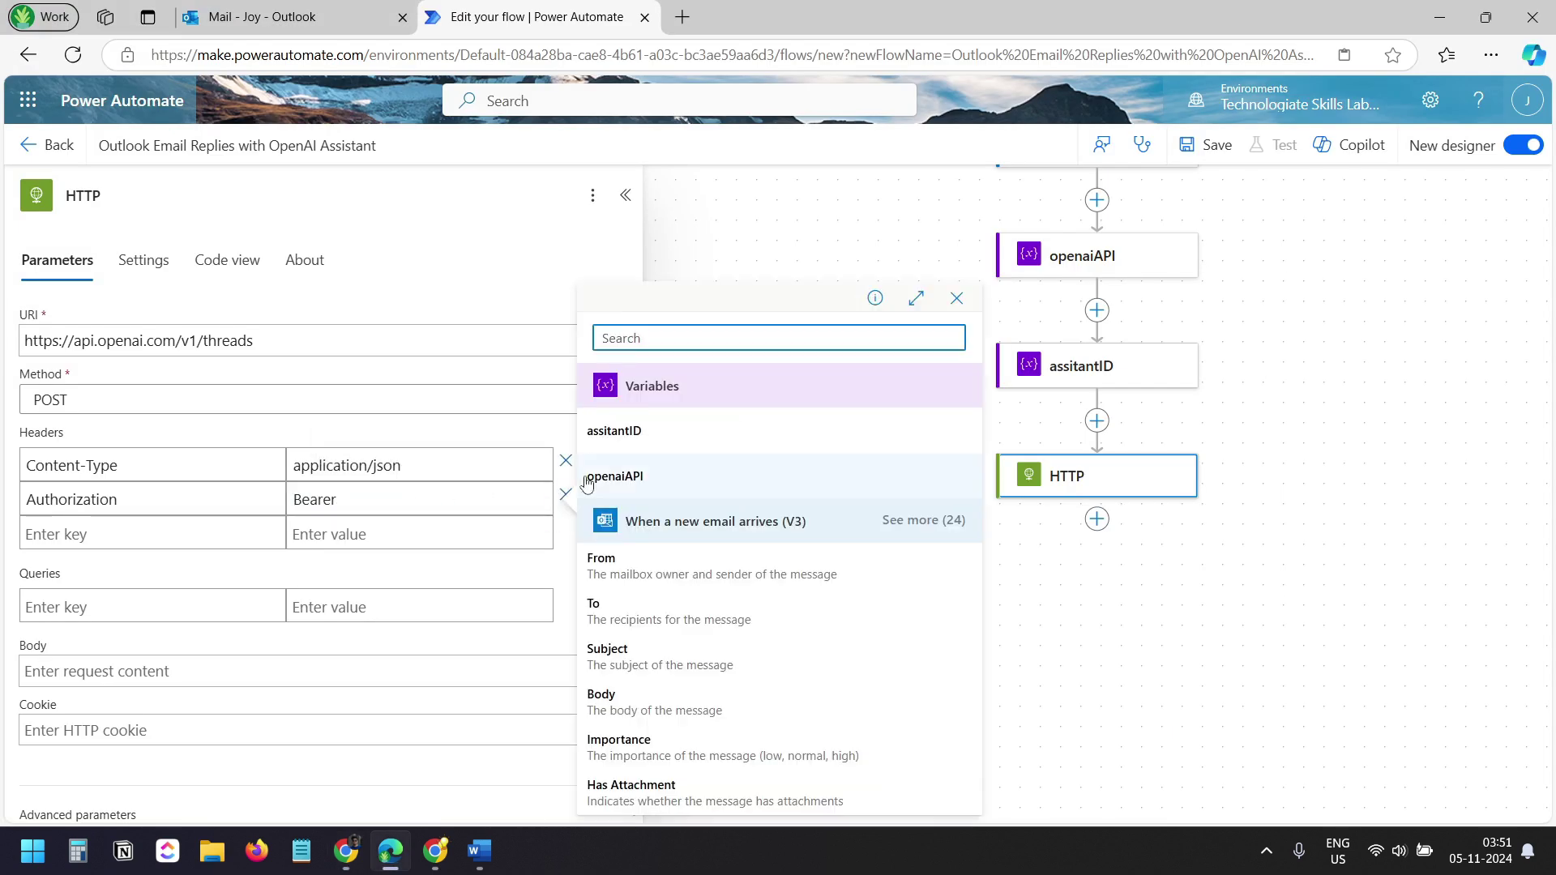
left_click(646, 483)
Add an OpenAI-Beta header with value assistants=v2
key("alt+Tab")
left_click_drag(521, 552, 608, 552)
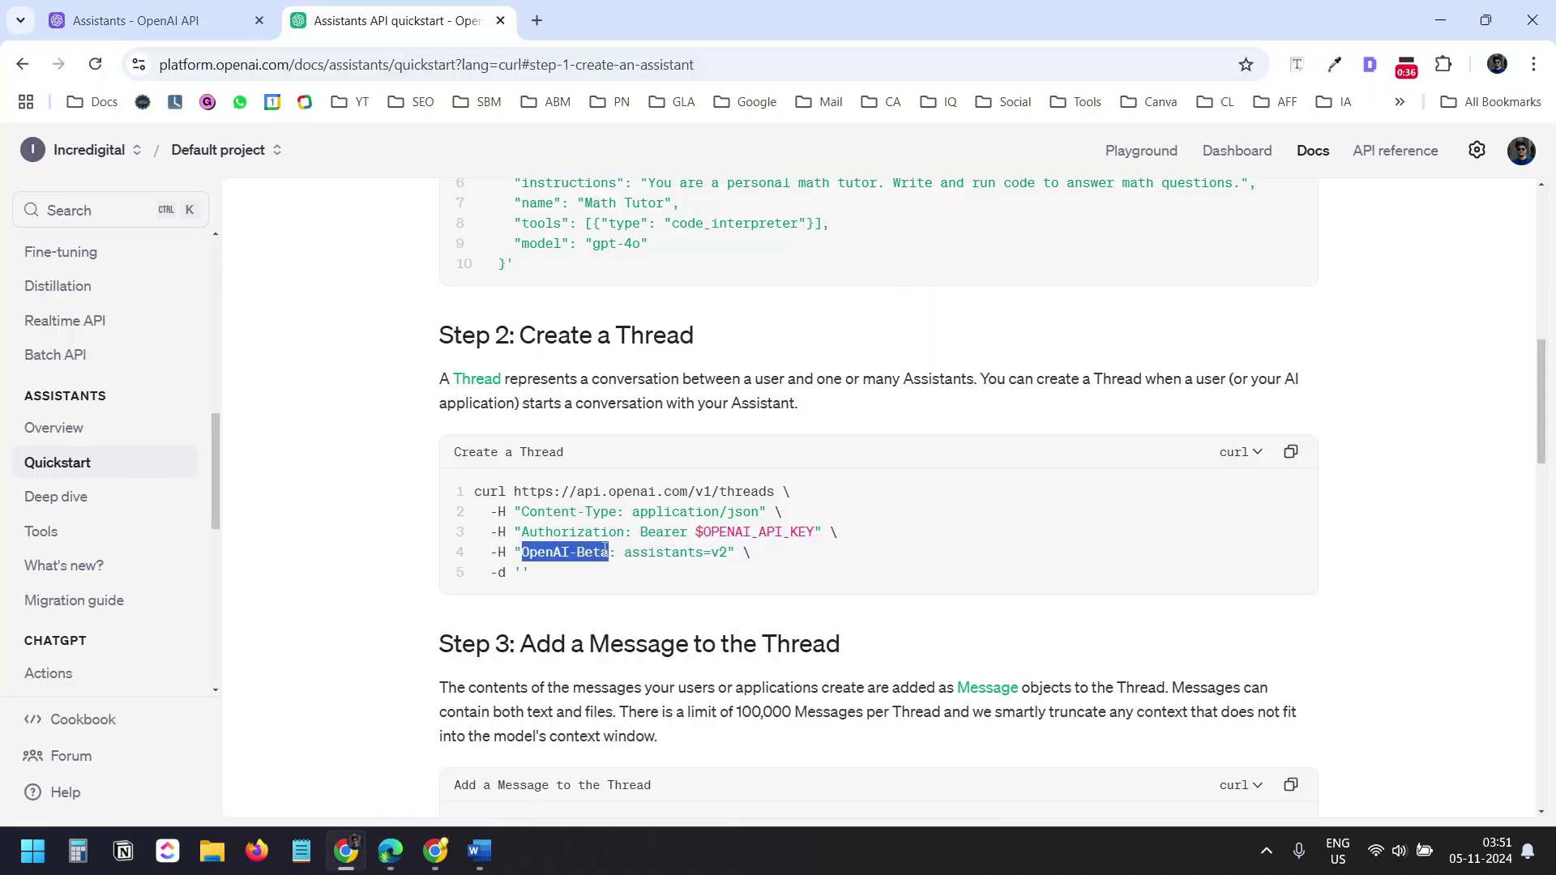
key("ctrl+c")
key("alt+Tab")
key("ctrl+v")
key("alt+Tab")
left_click(626, 552)
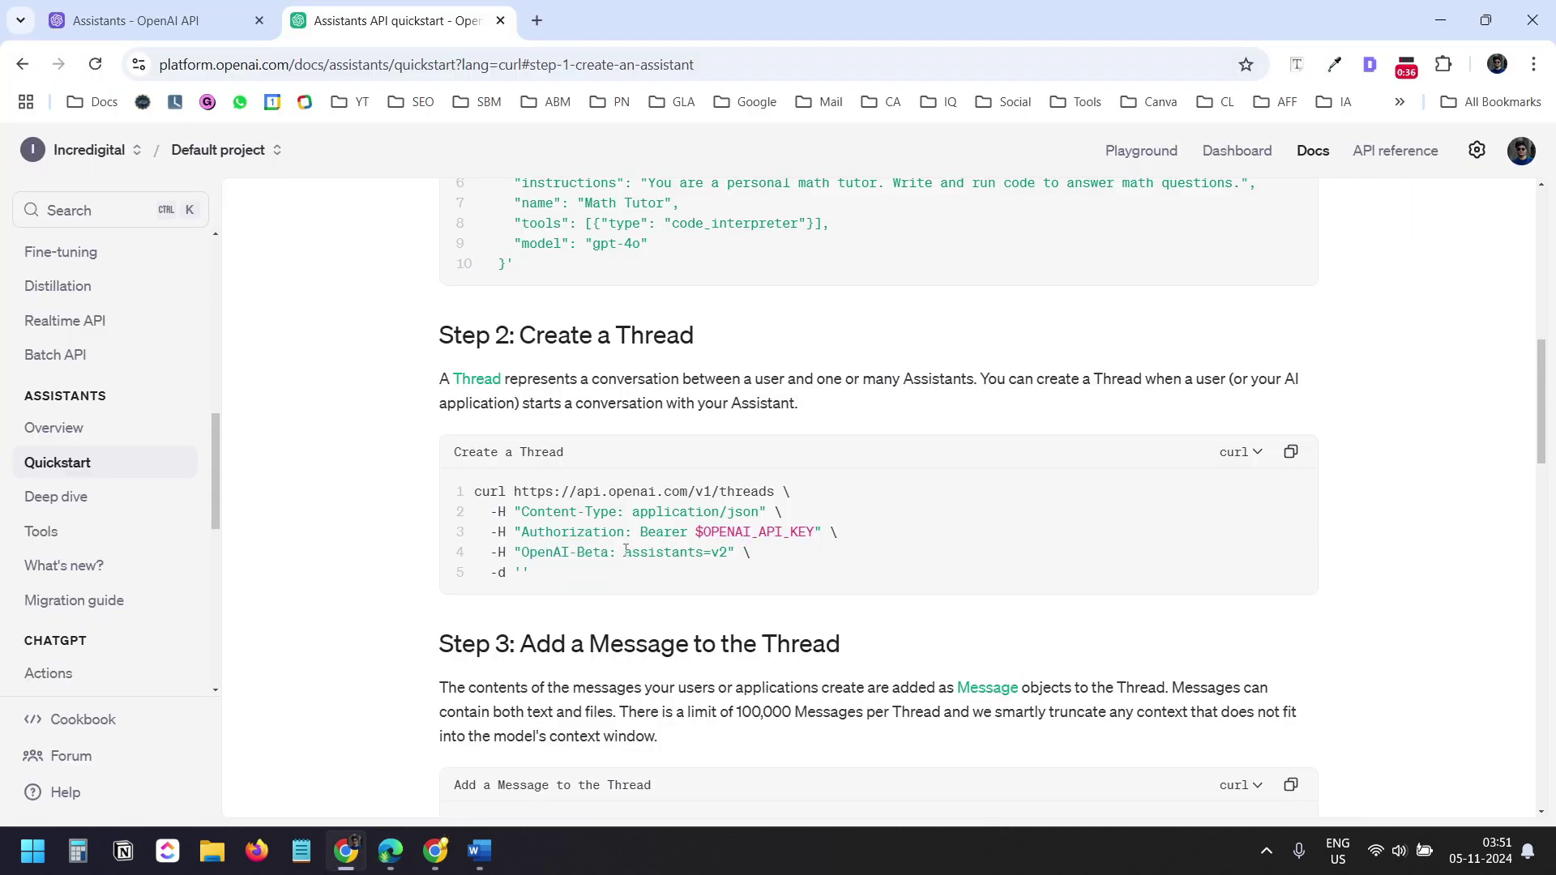
left_click_drag(625, 552, 728, 552)
key("ctrl+c")
key("alt+Tab")
left_click(384, 537)
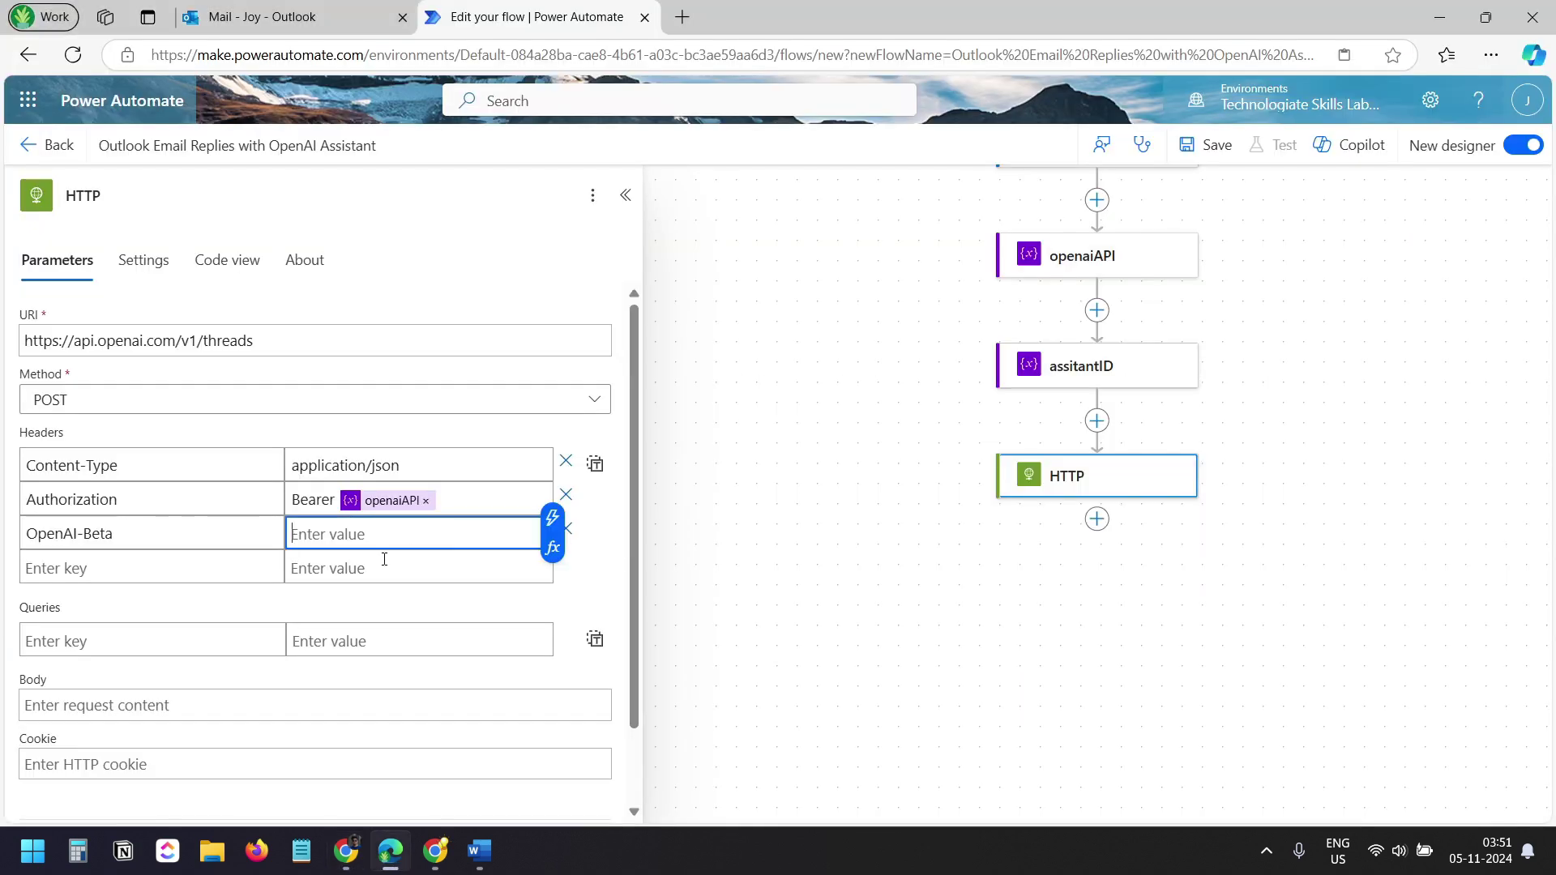
key("ctrl+v")
Check the docs further down and begin entering the HTTP request body
key("alt+Tab")
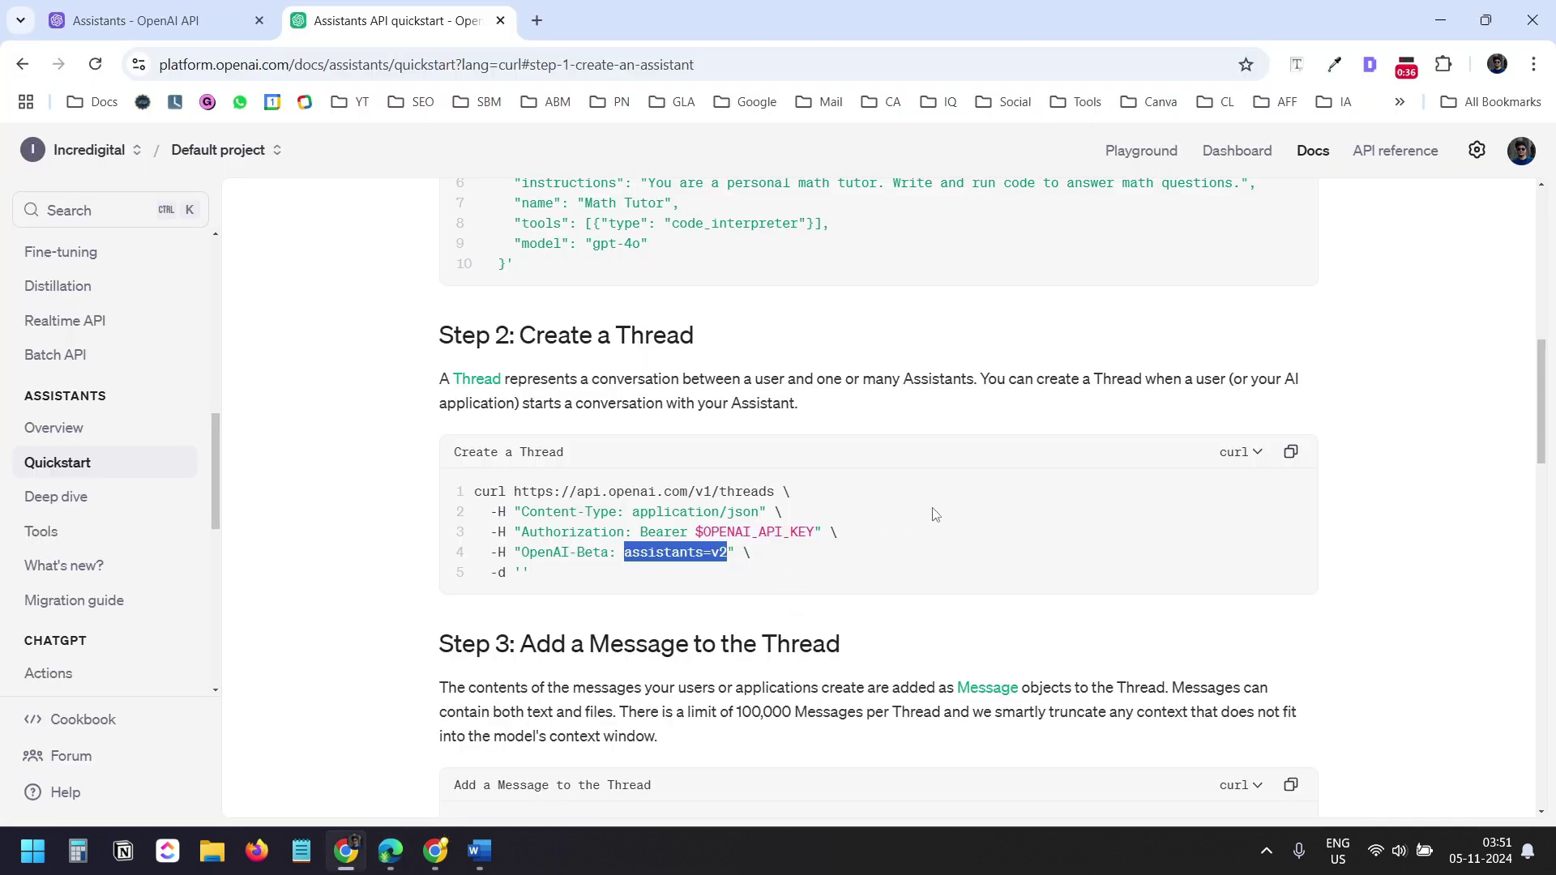
scroll(936, 516, "down", 2)
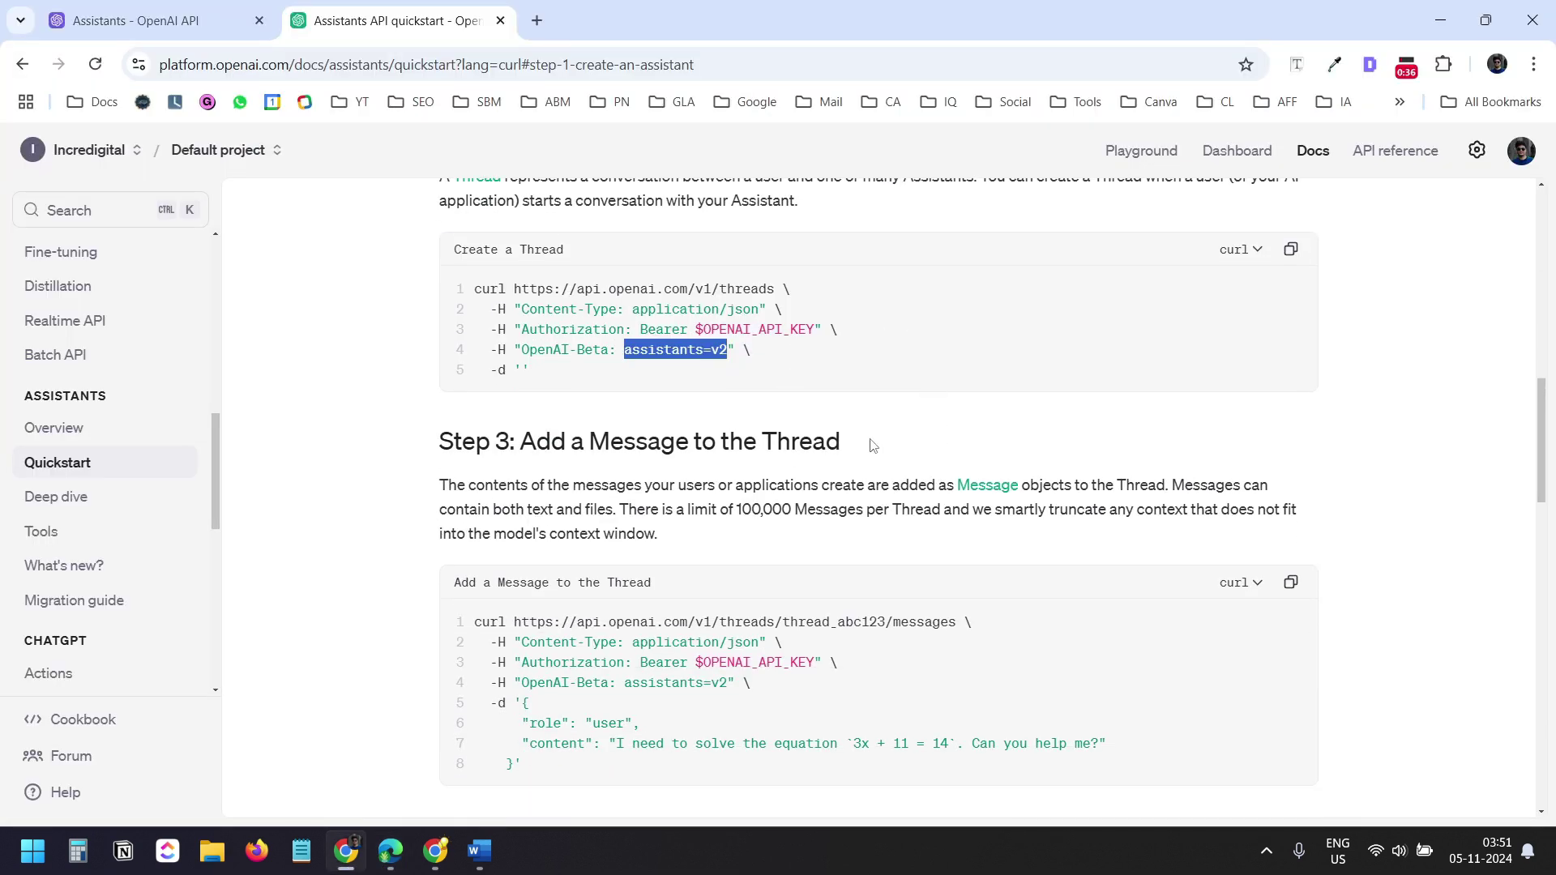
key("alt+Tab")
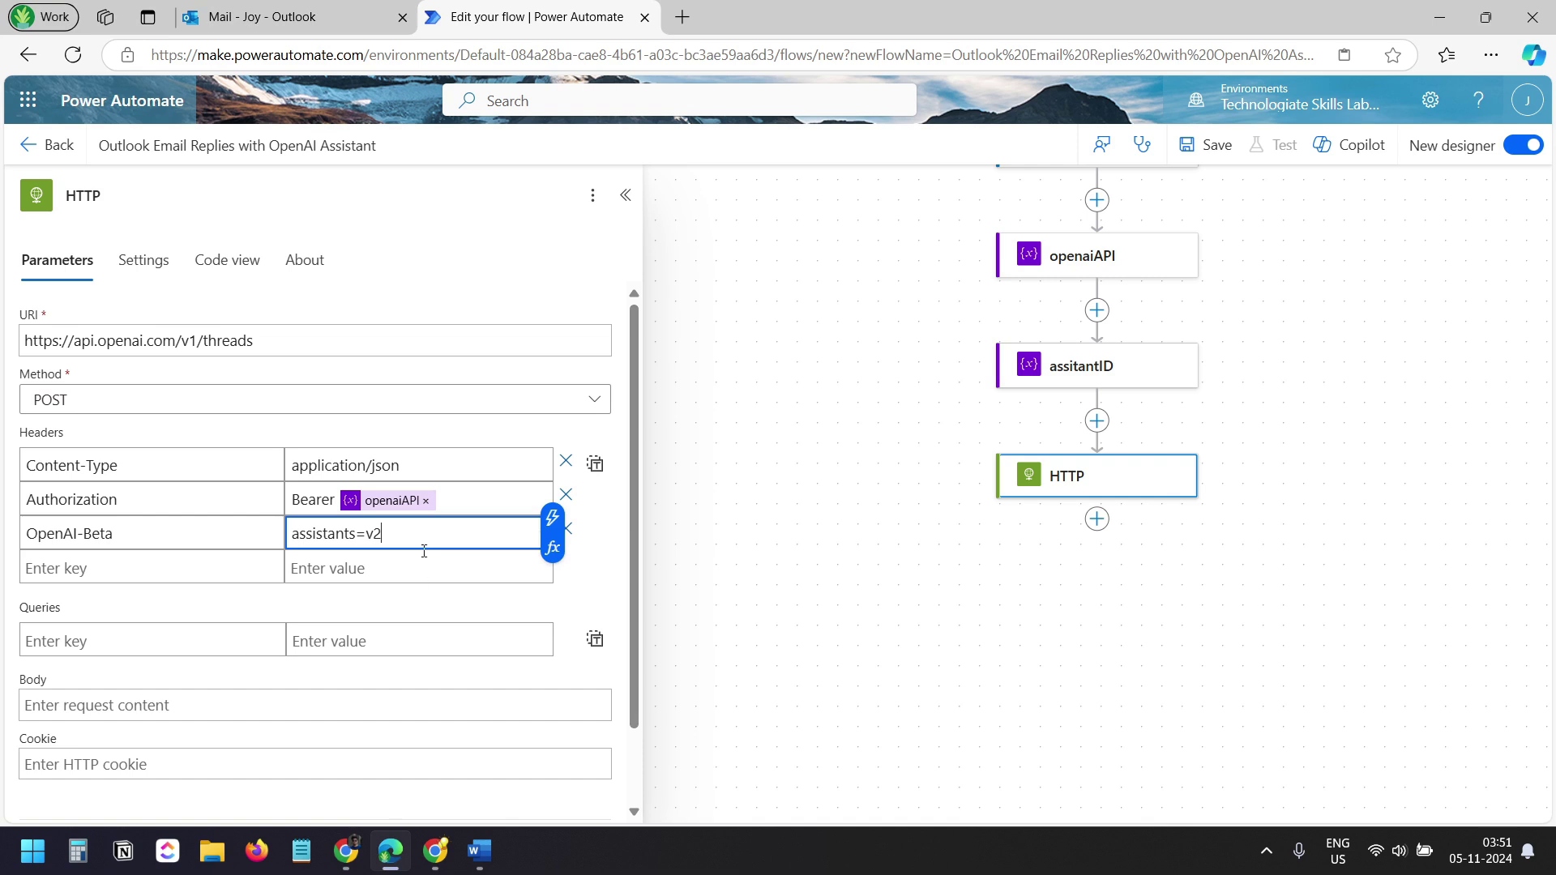
left_click(359, 698)
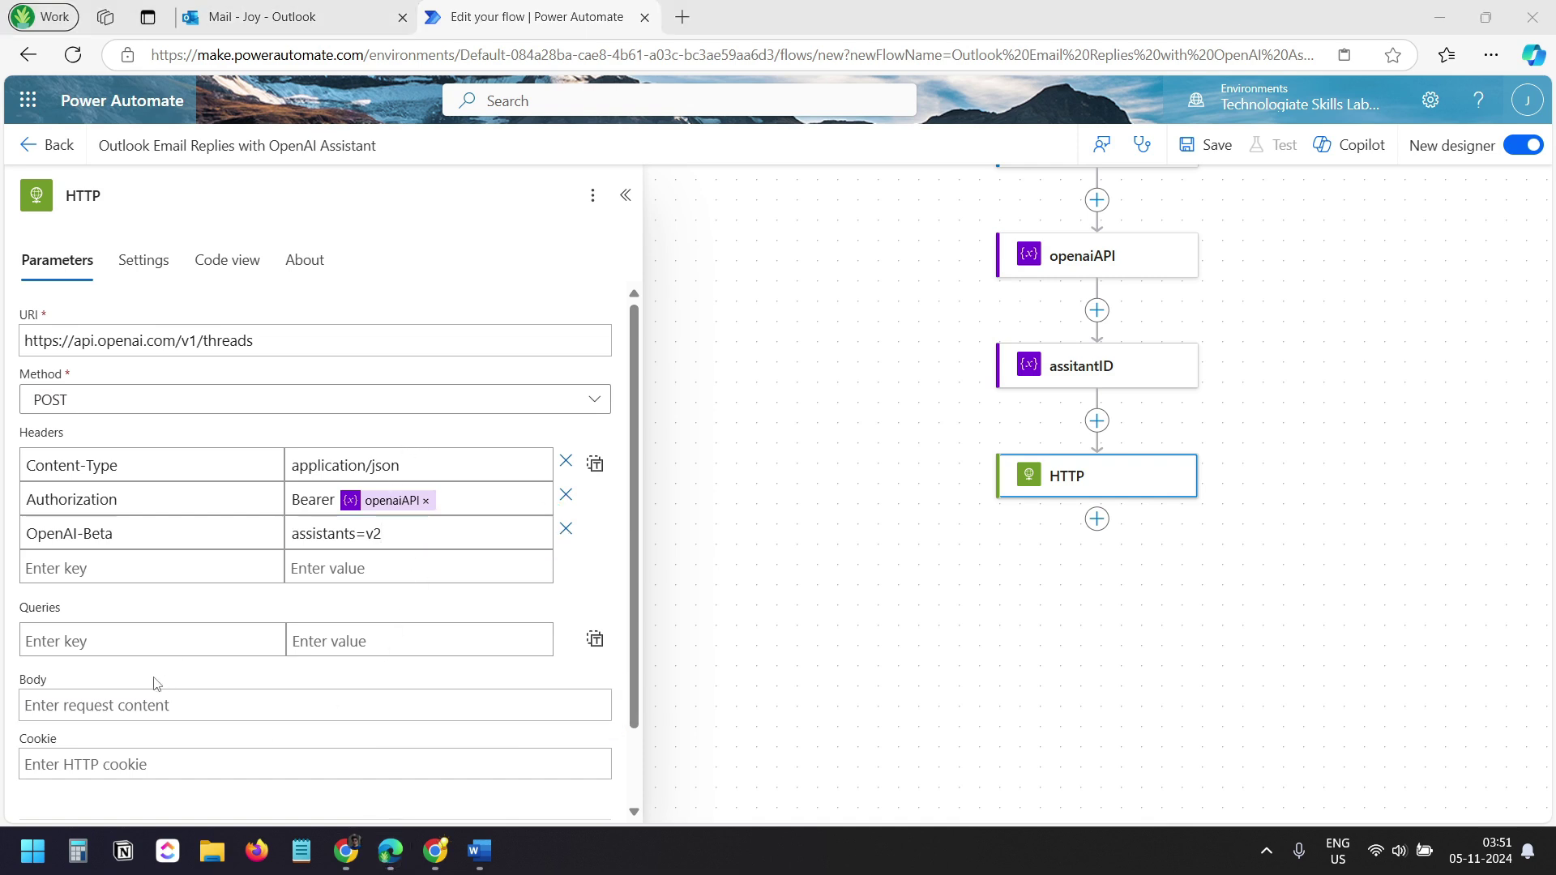
Paste the messages JSON from the API documentation into the HTTP request body
key("ctrl+v")
scroll(138, 680, "down", 2)
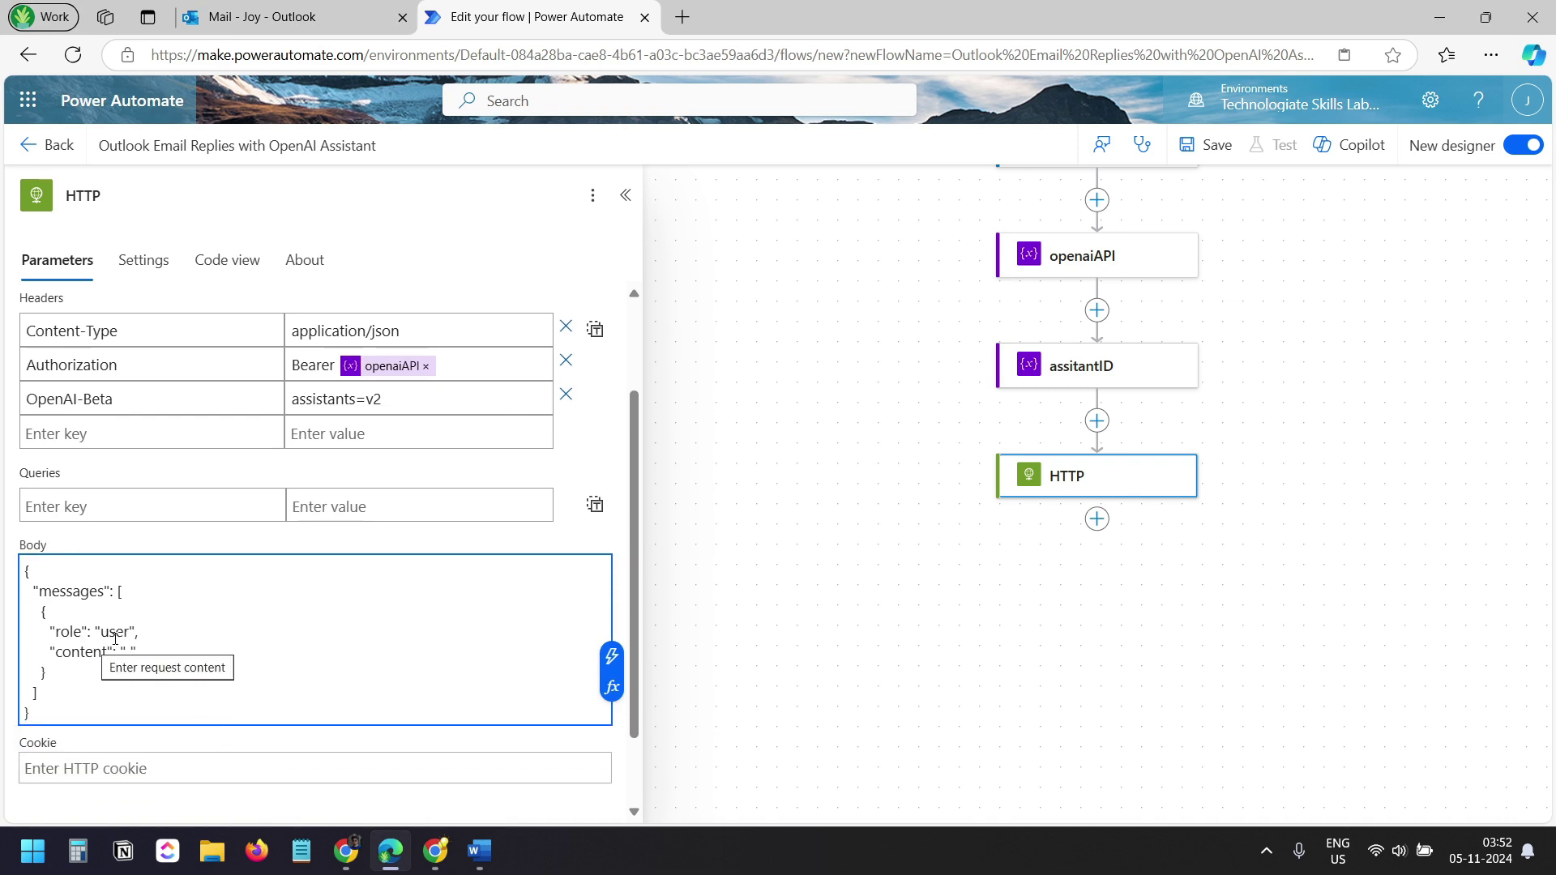
left_click(346, 850)
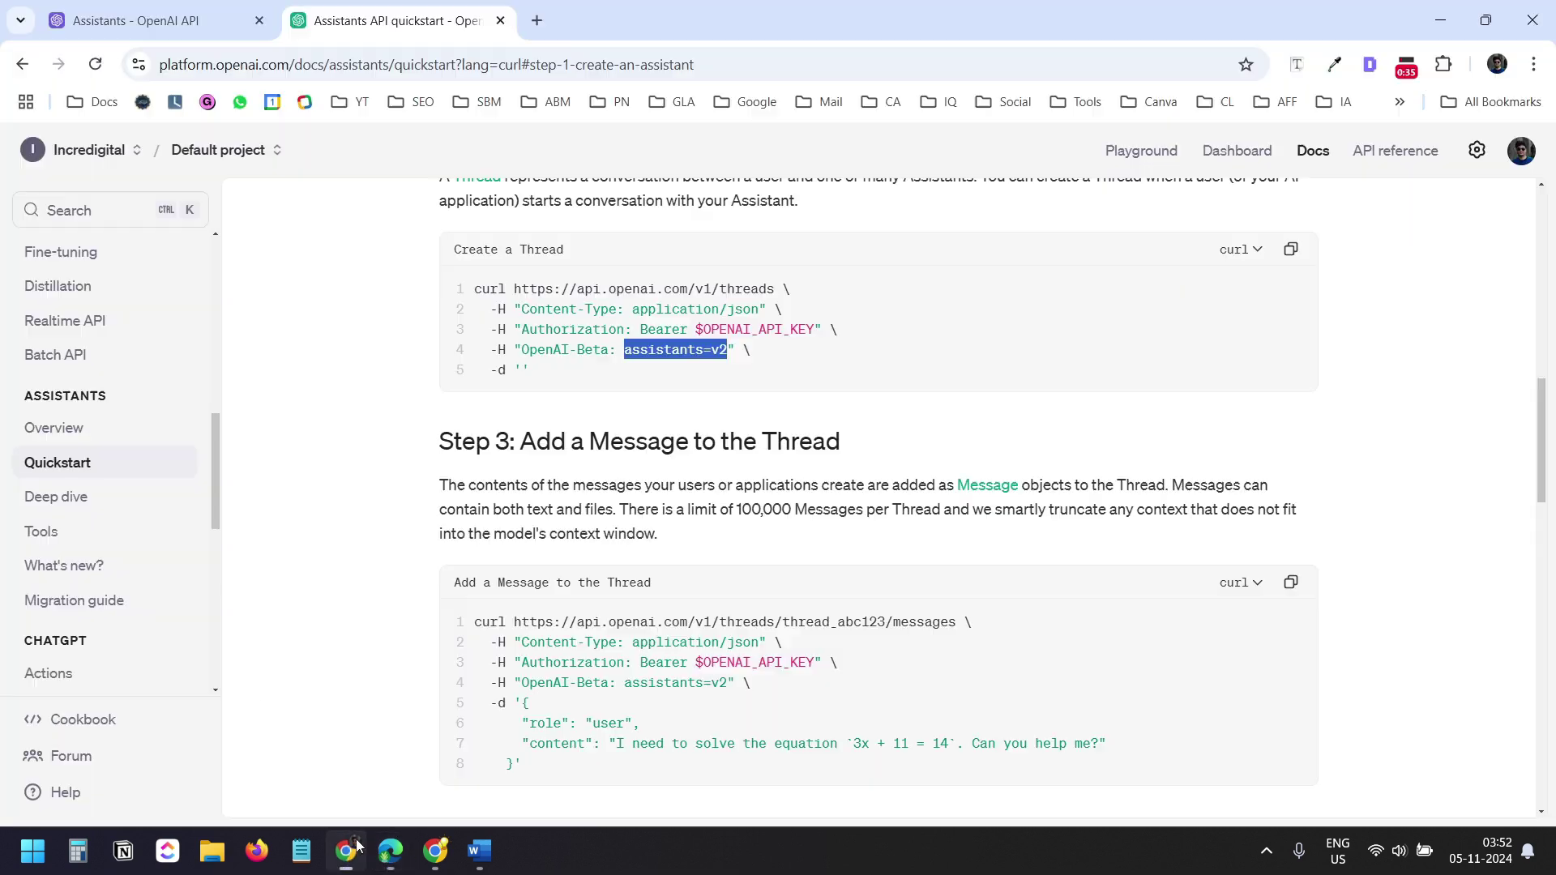
left_click_drag(597, 727, 1118, 747)
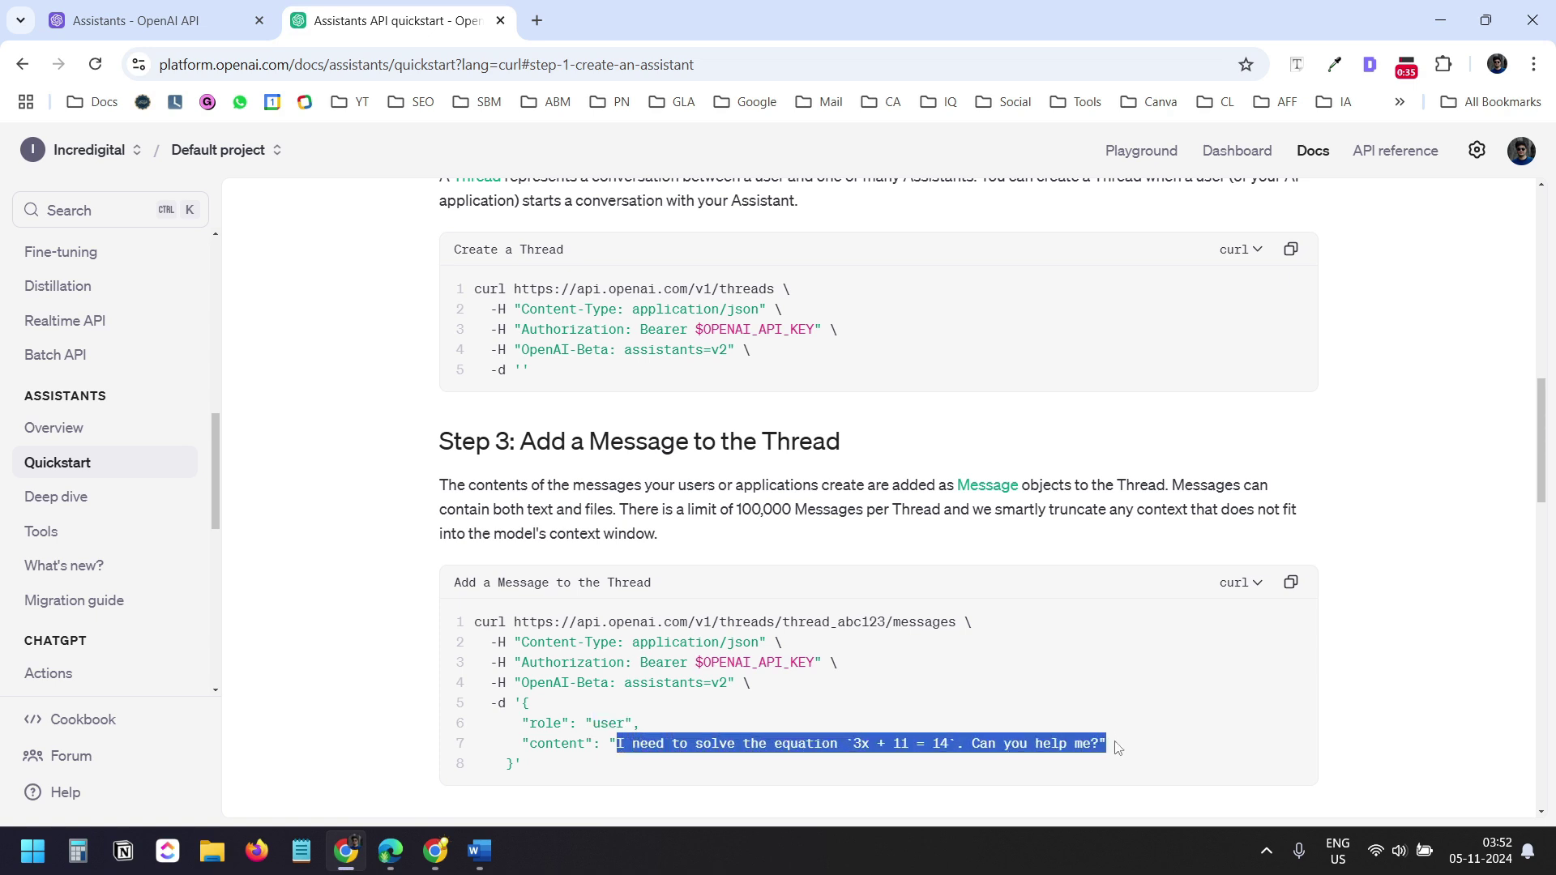
key("alt+Tab")
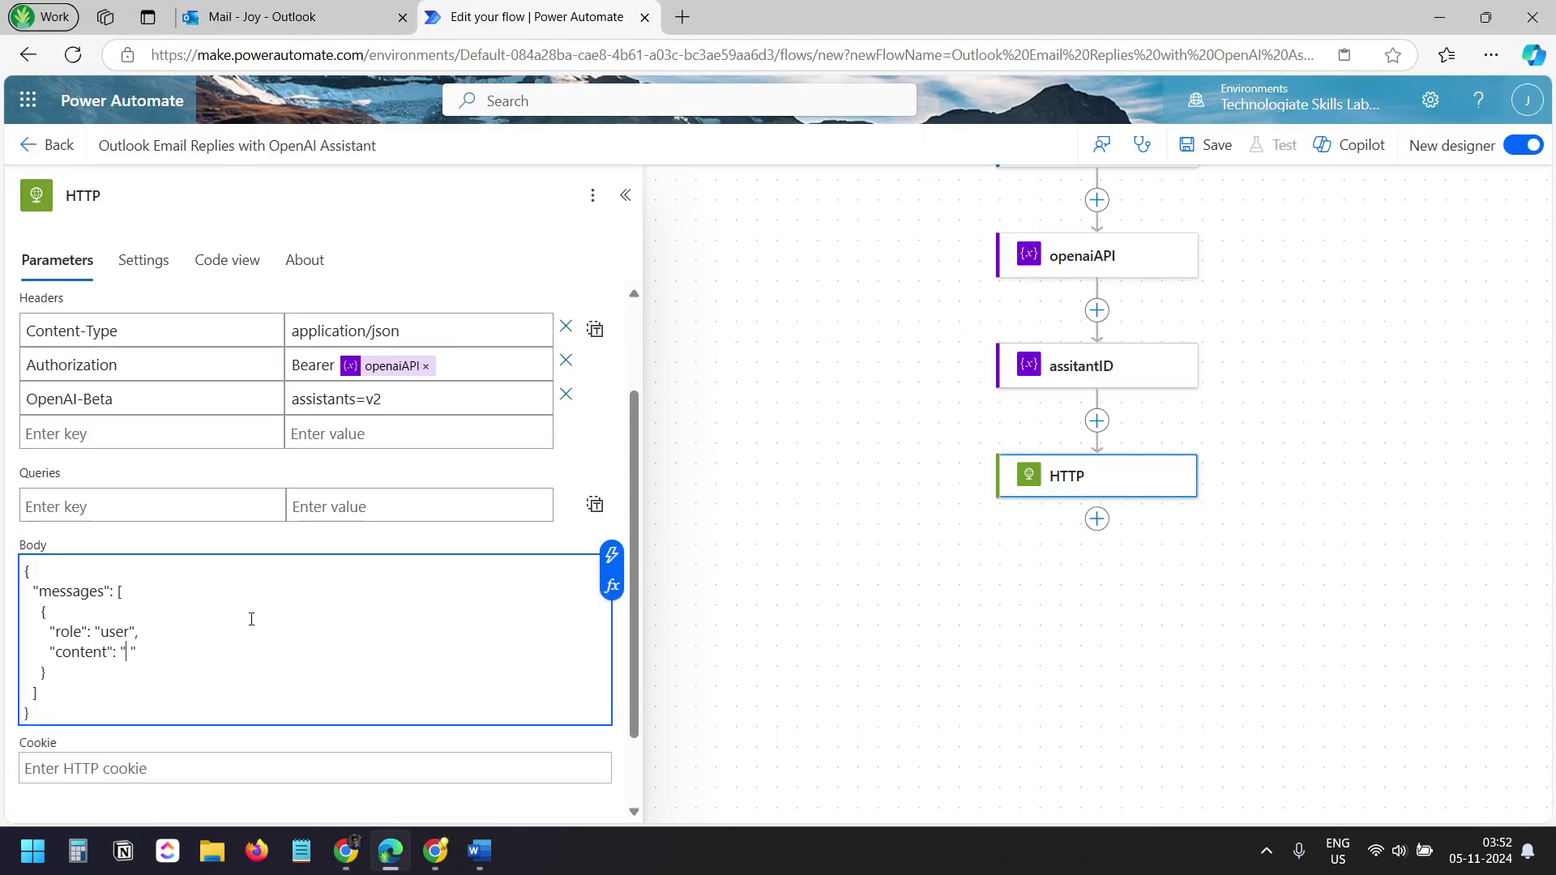
Fill the message content with the email Subject, then 'Email body:' and the email Body
type("mail Subject:")
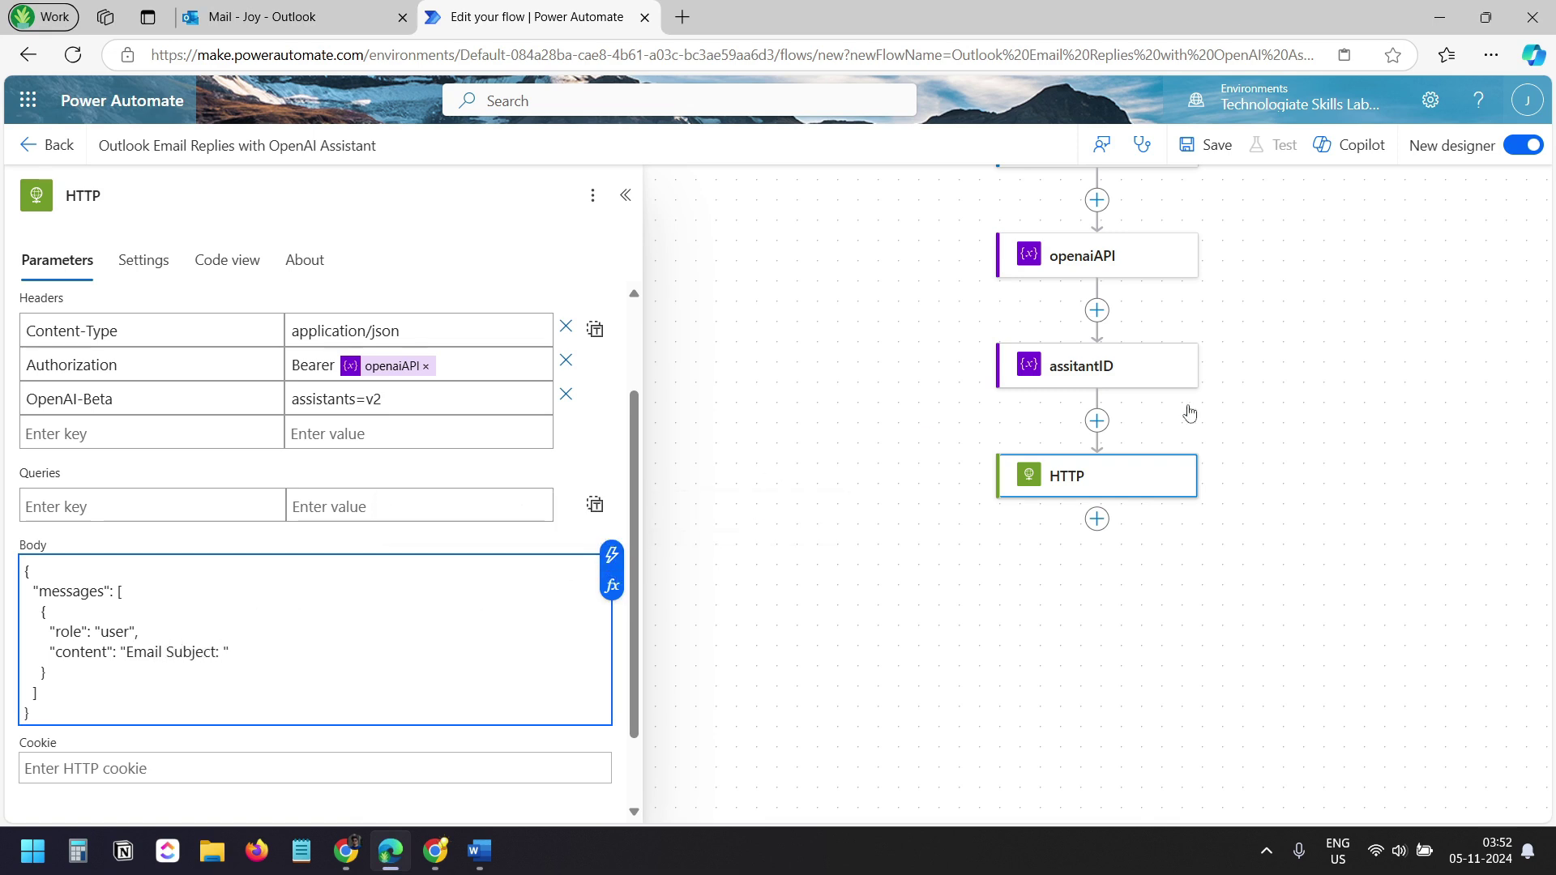
scroll(1135, 389, "up", 3)
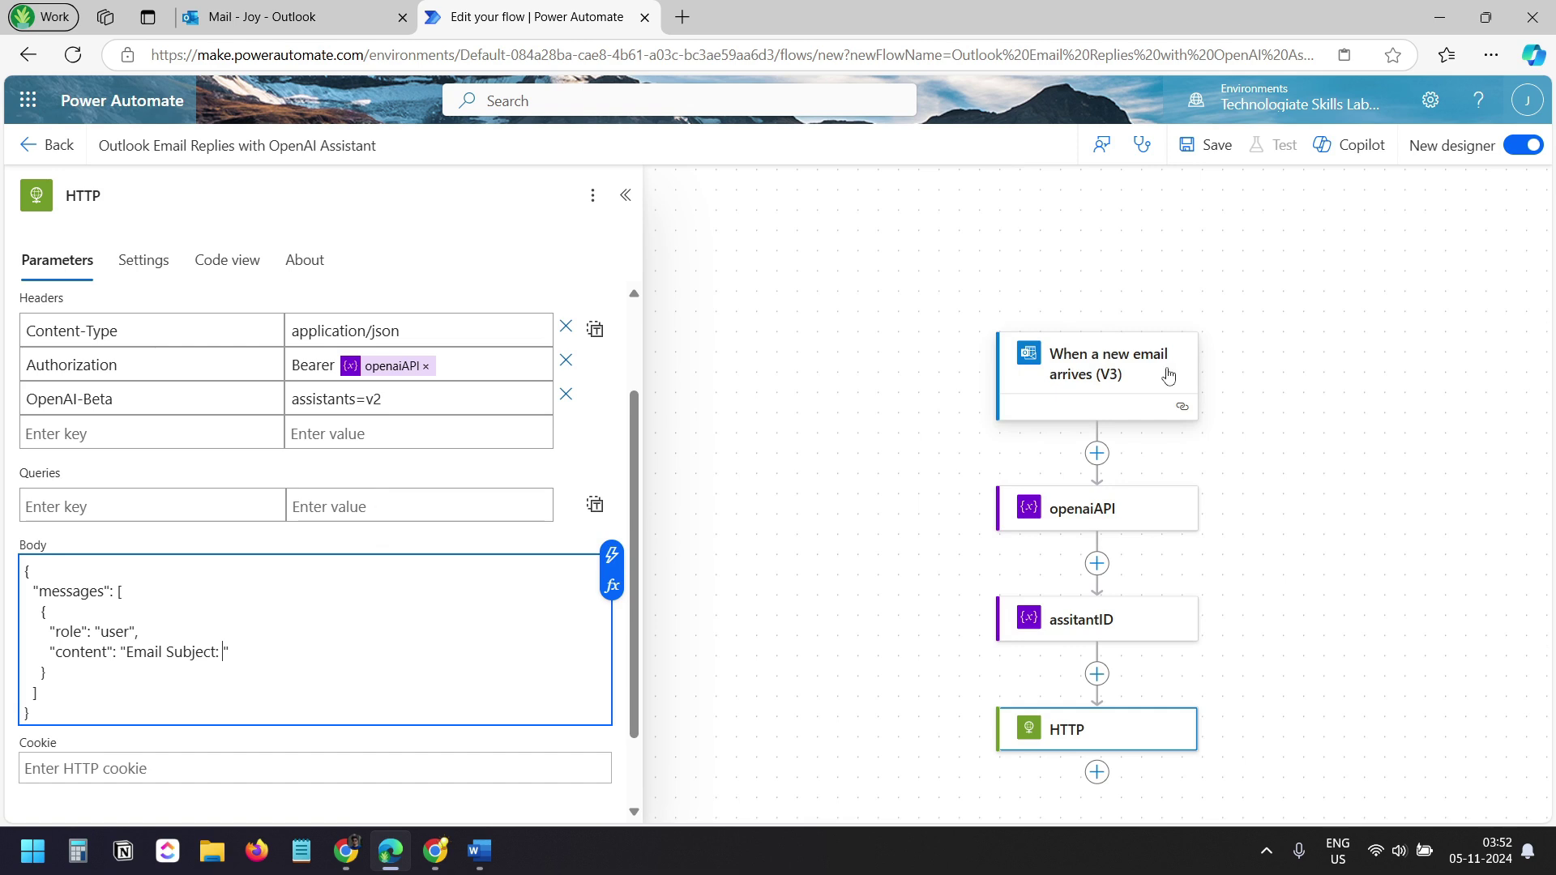
scroll(1135, 376, "down", 2)
left_click(612, 554)
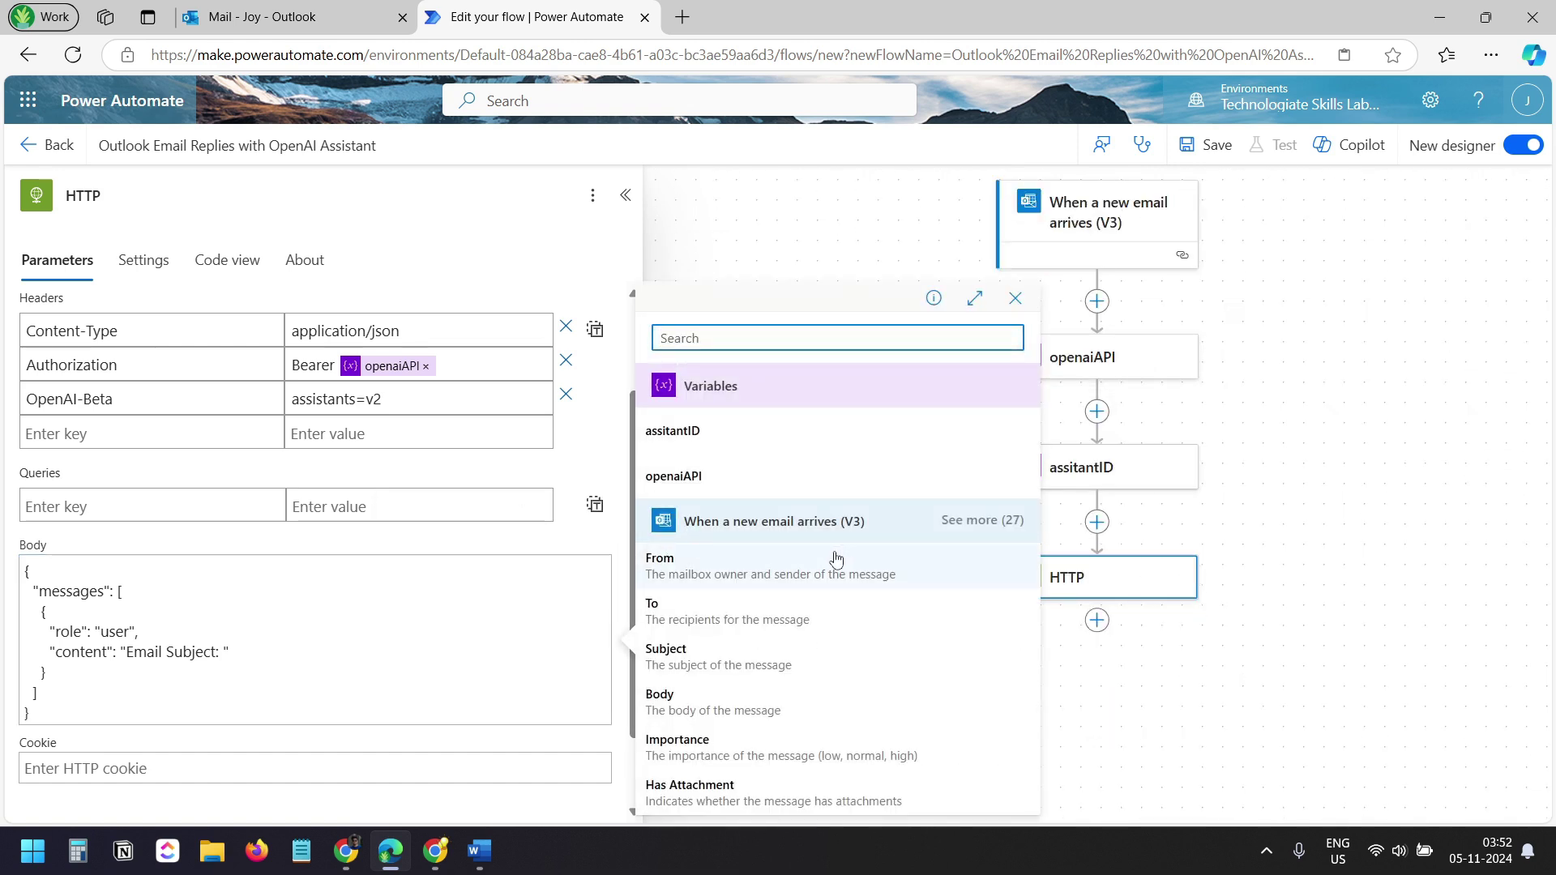
left_click(698, 658)
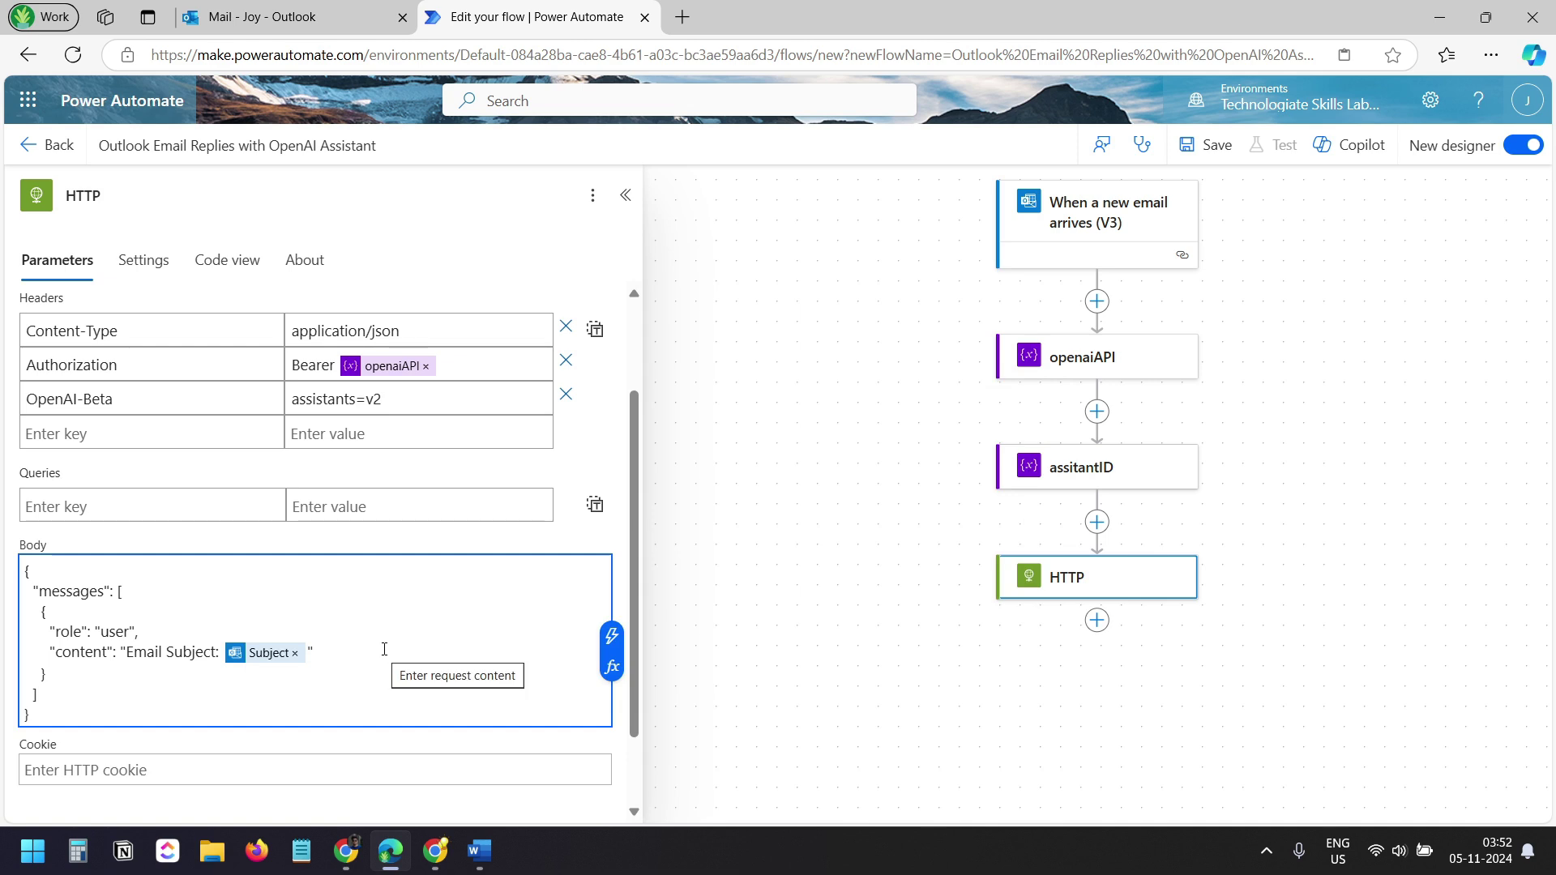
type(", Email ")
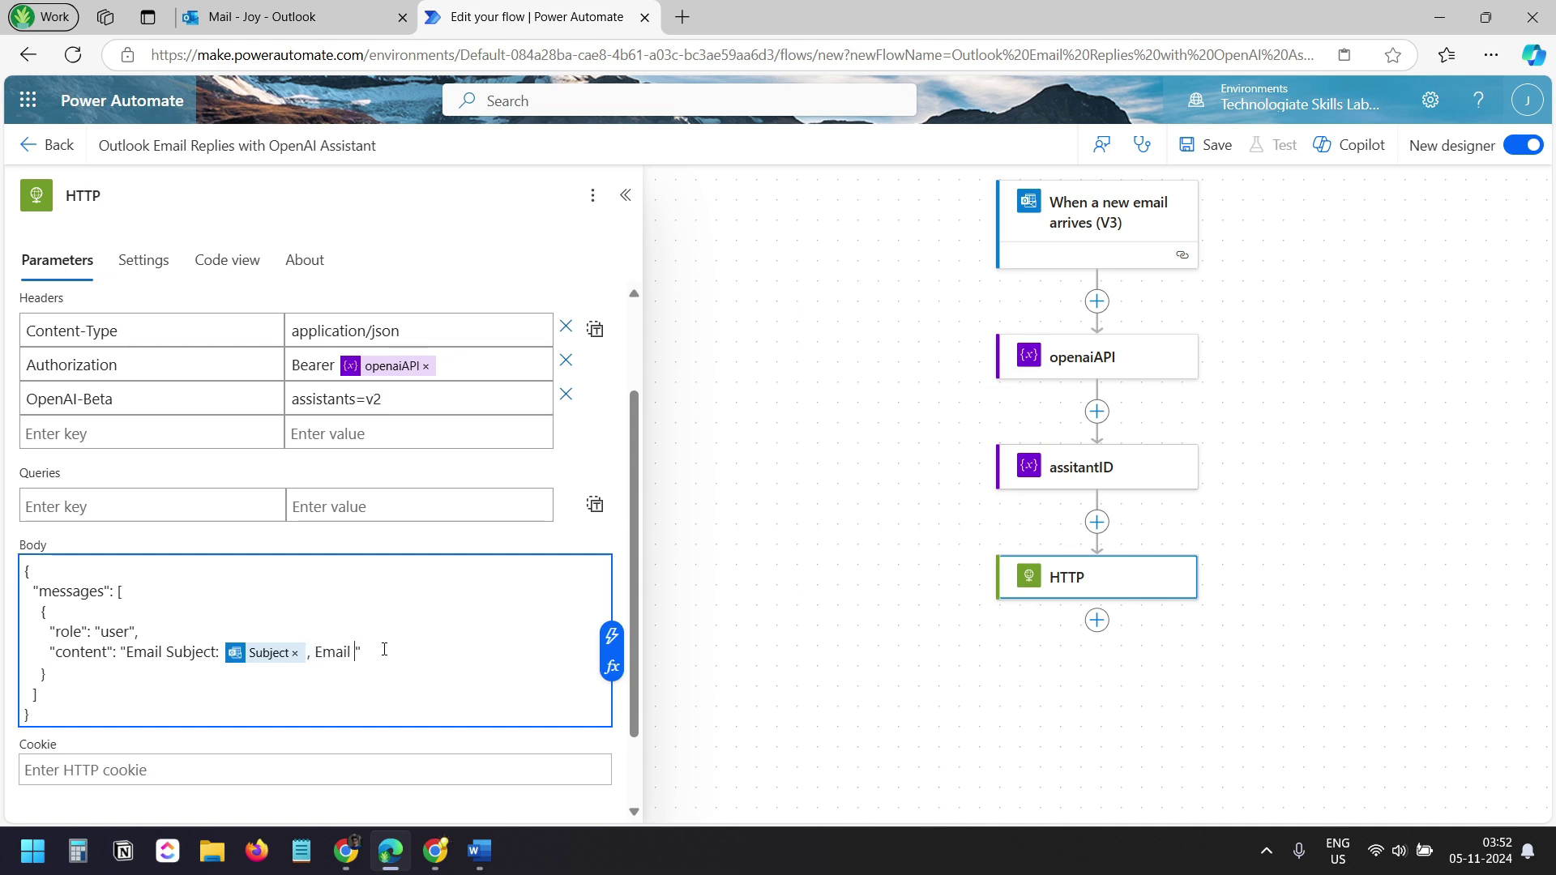
type("body:")
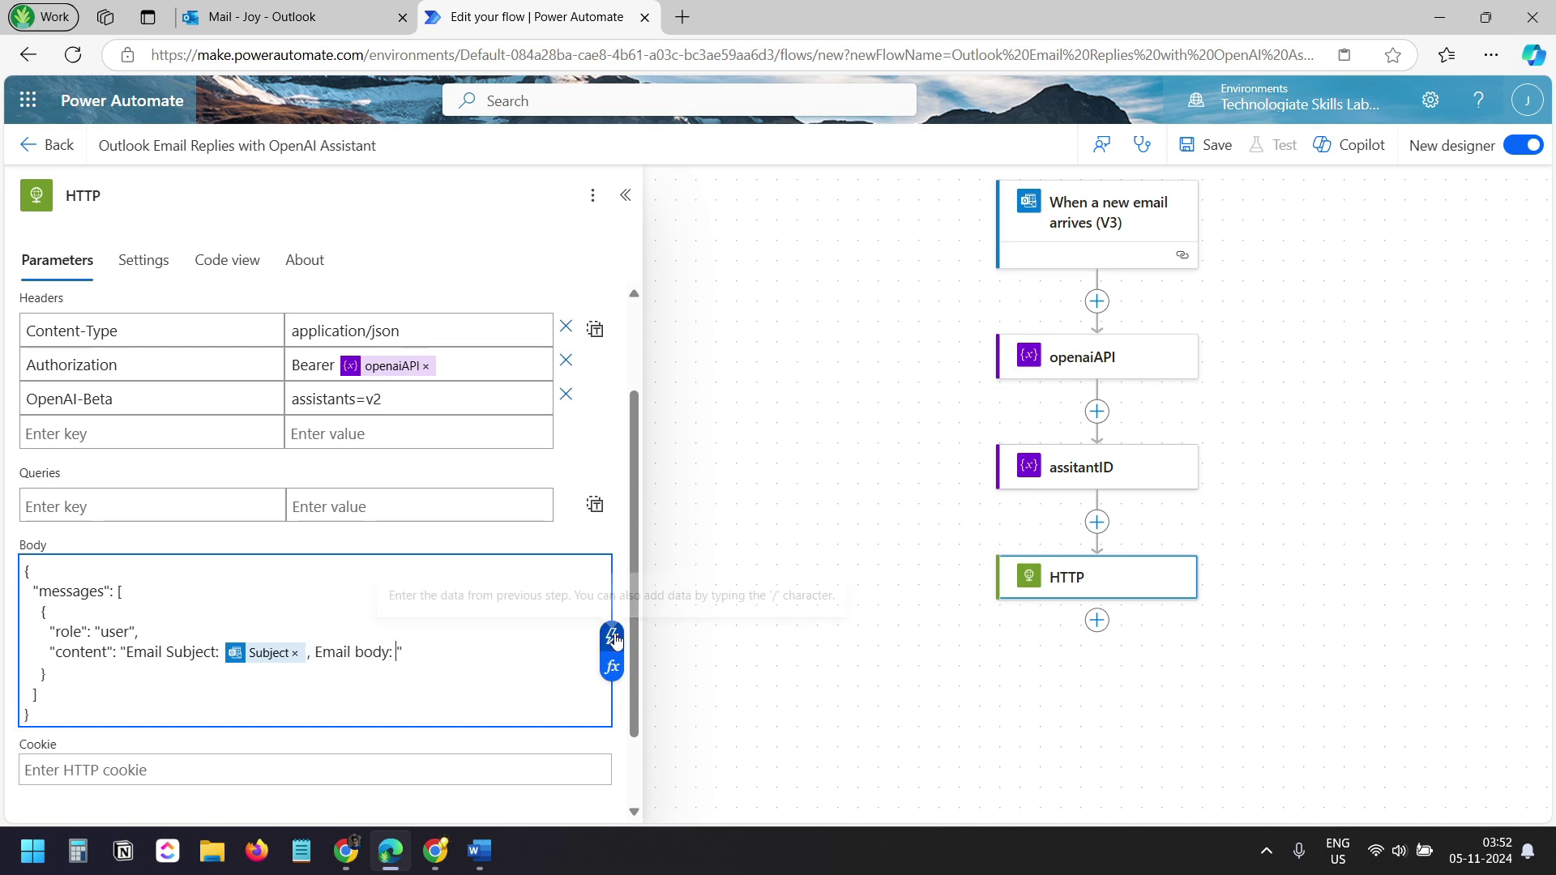
left_click(612, 635)
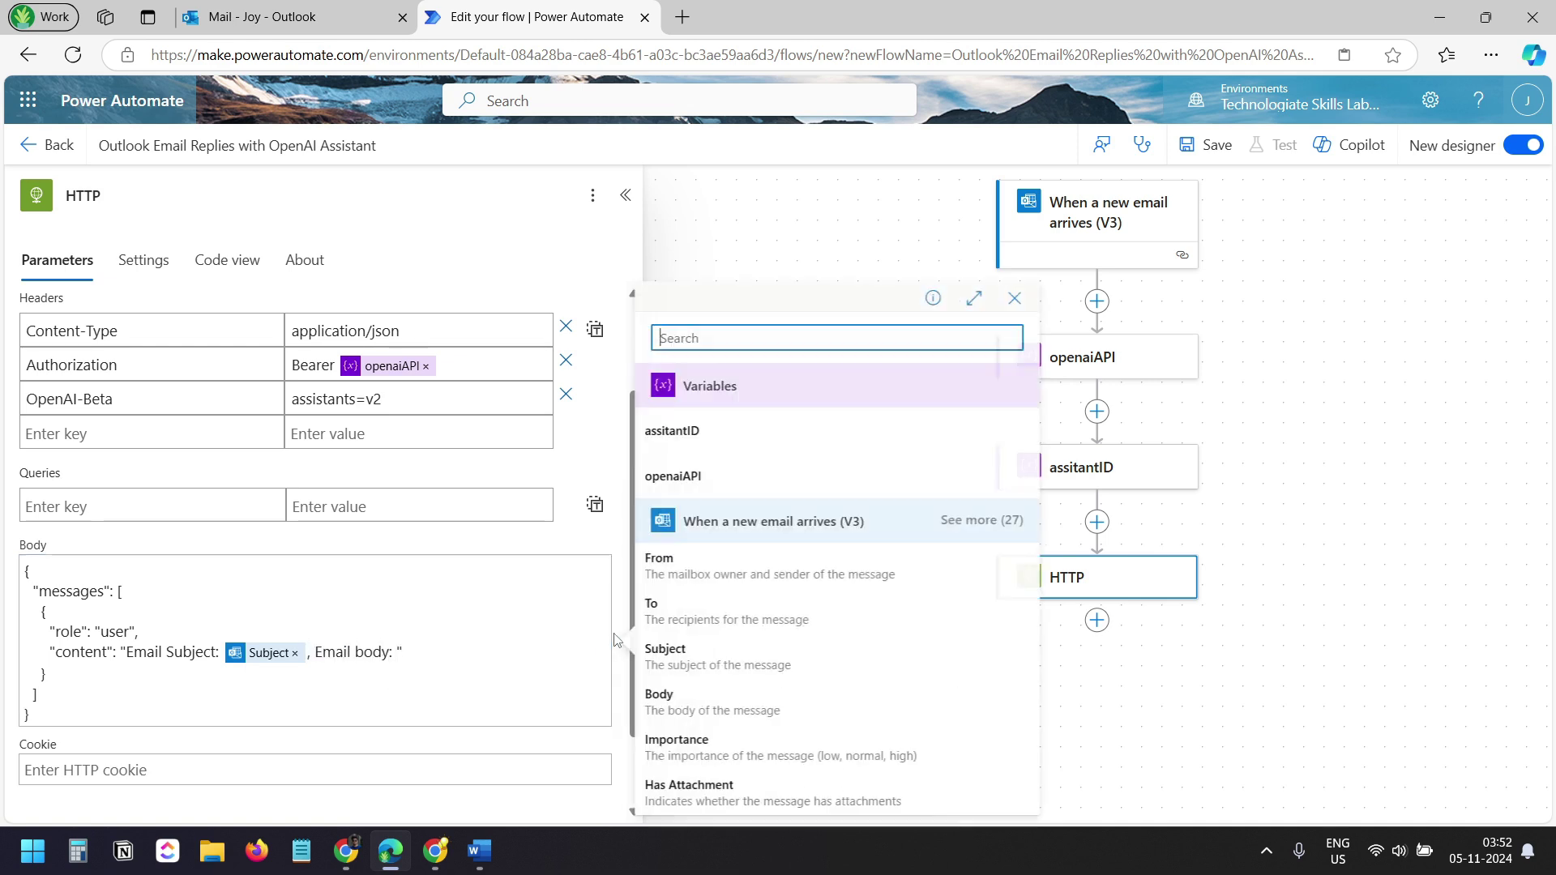
left_click(718, 702)
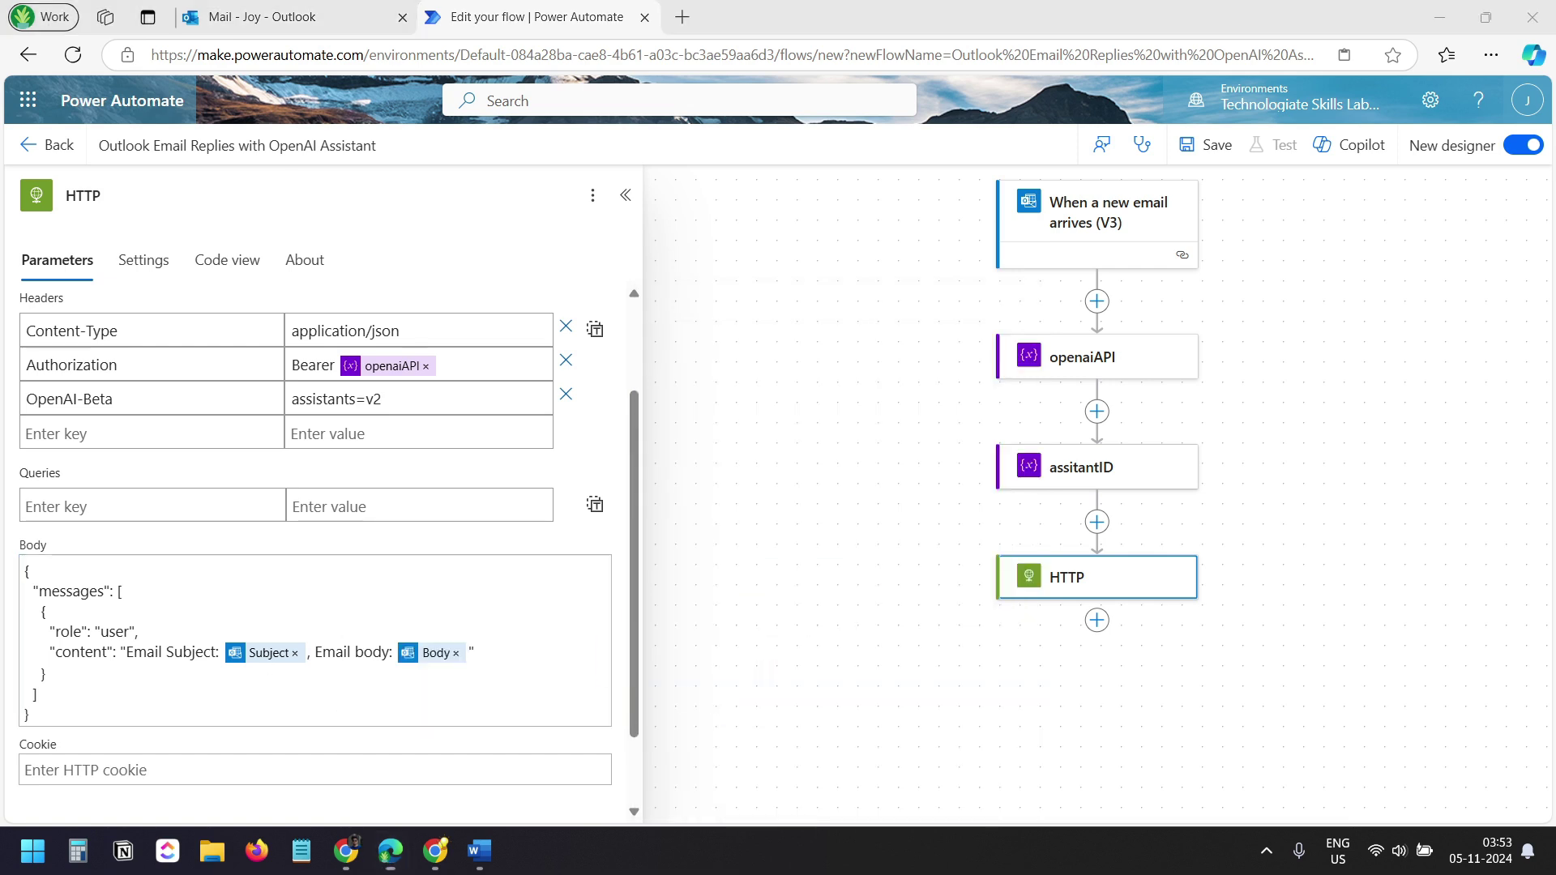
left_click_drag(1086, 504, 947, 476)
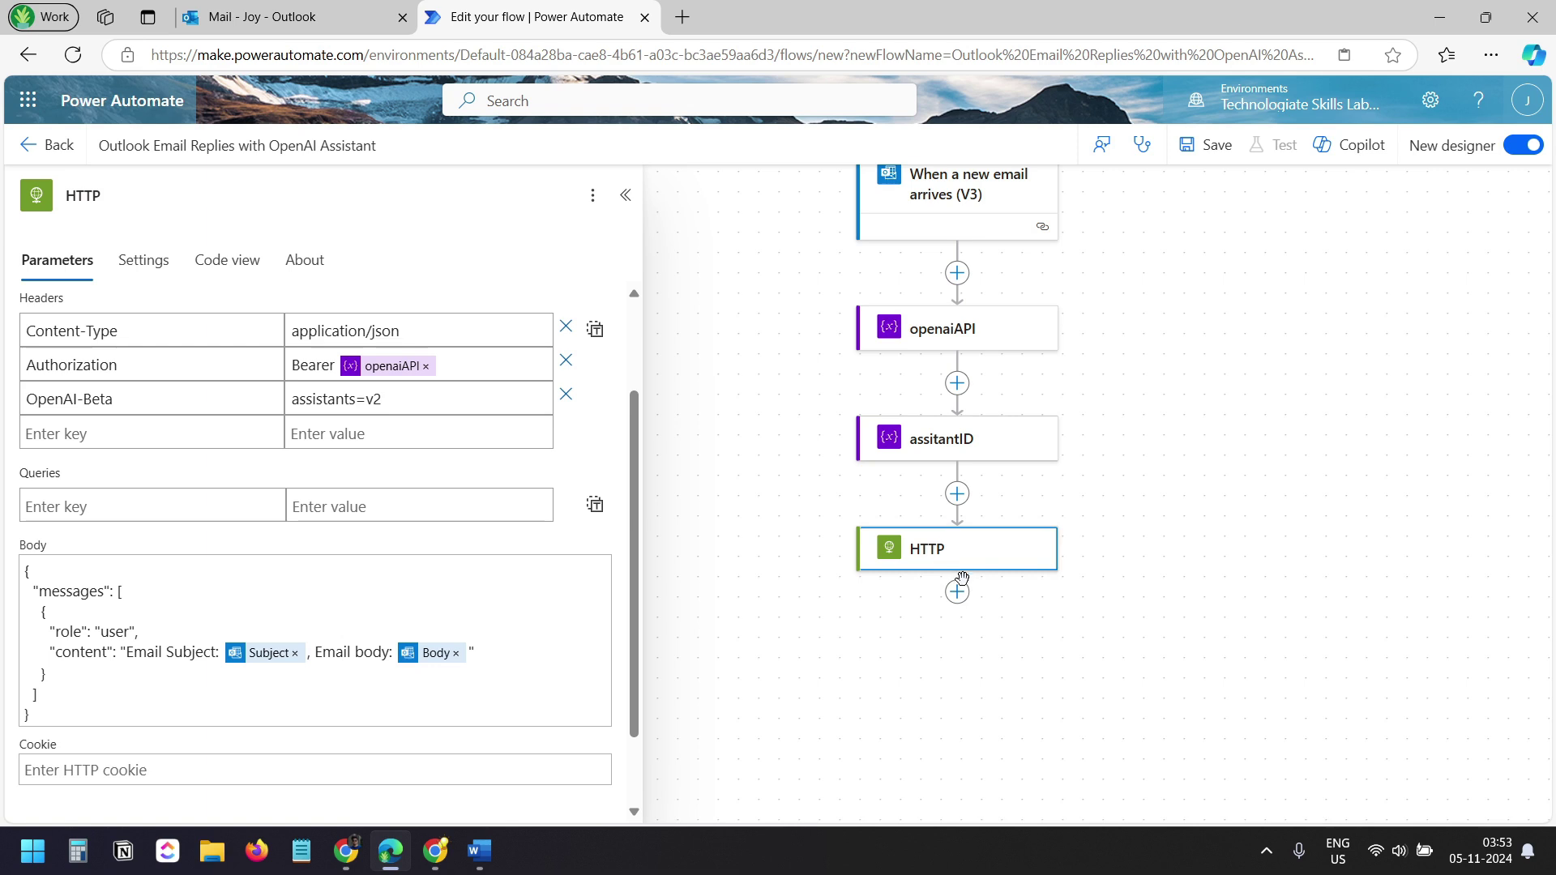
Save the flow, start a manual test, and send a trigger email with subject 'ok' from Gmail
left_click(1210, 159)
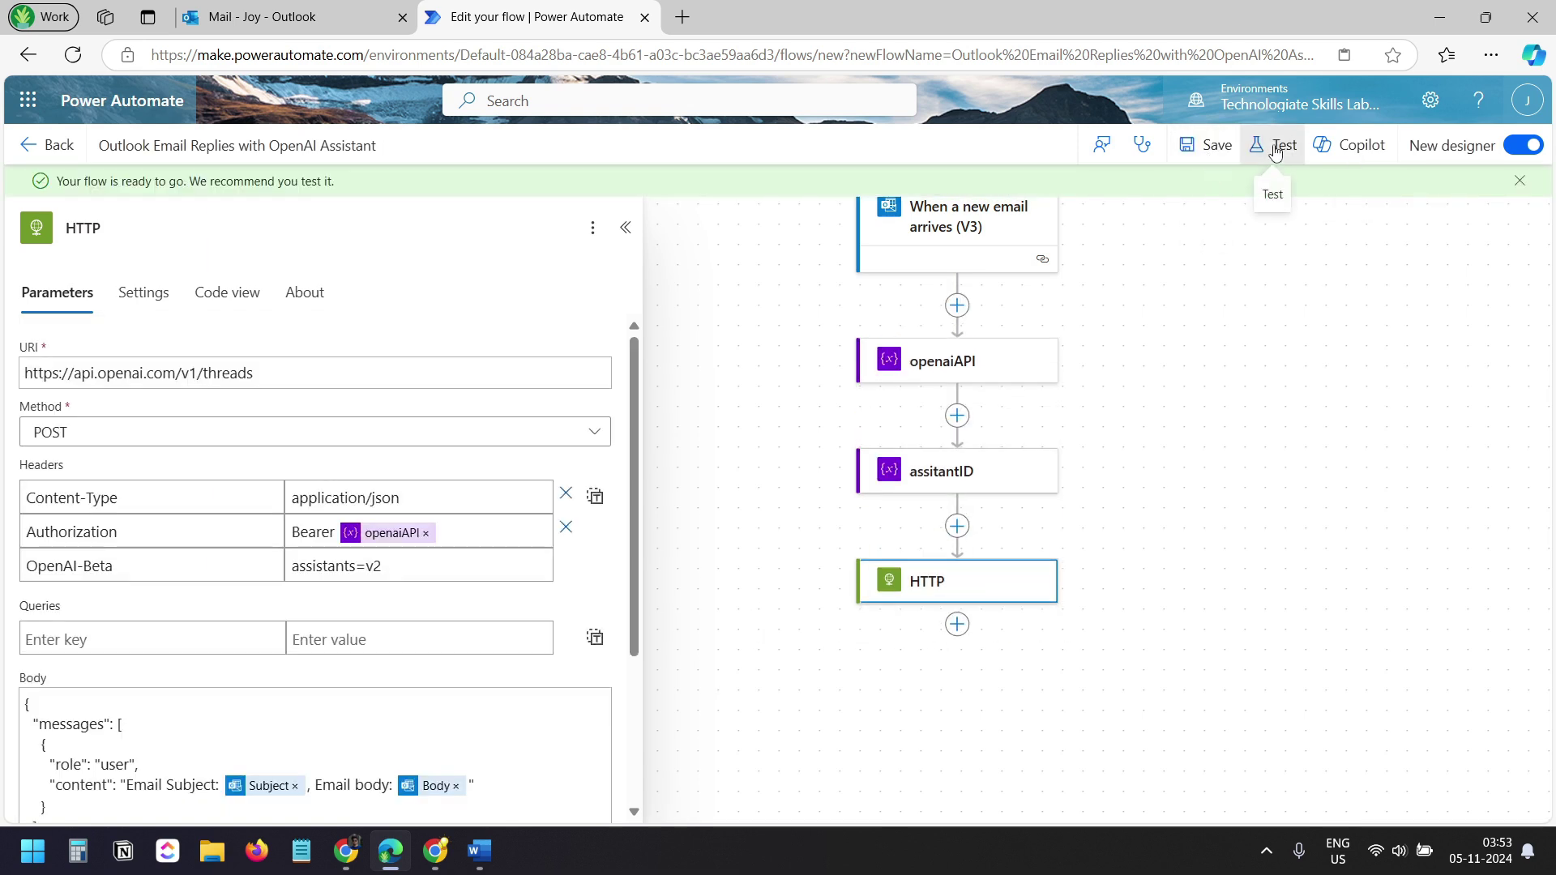
left_click(1275, 154)
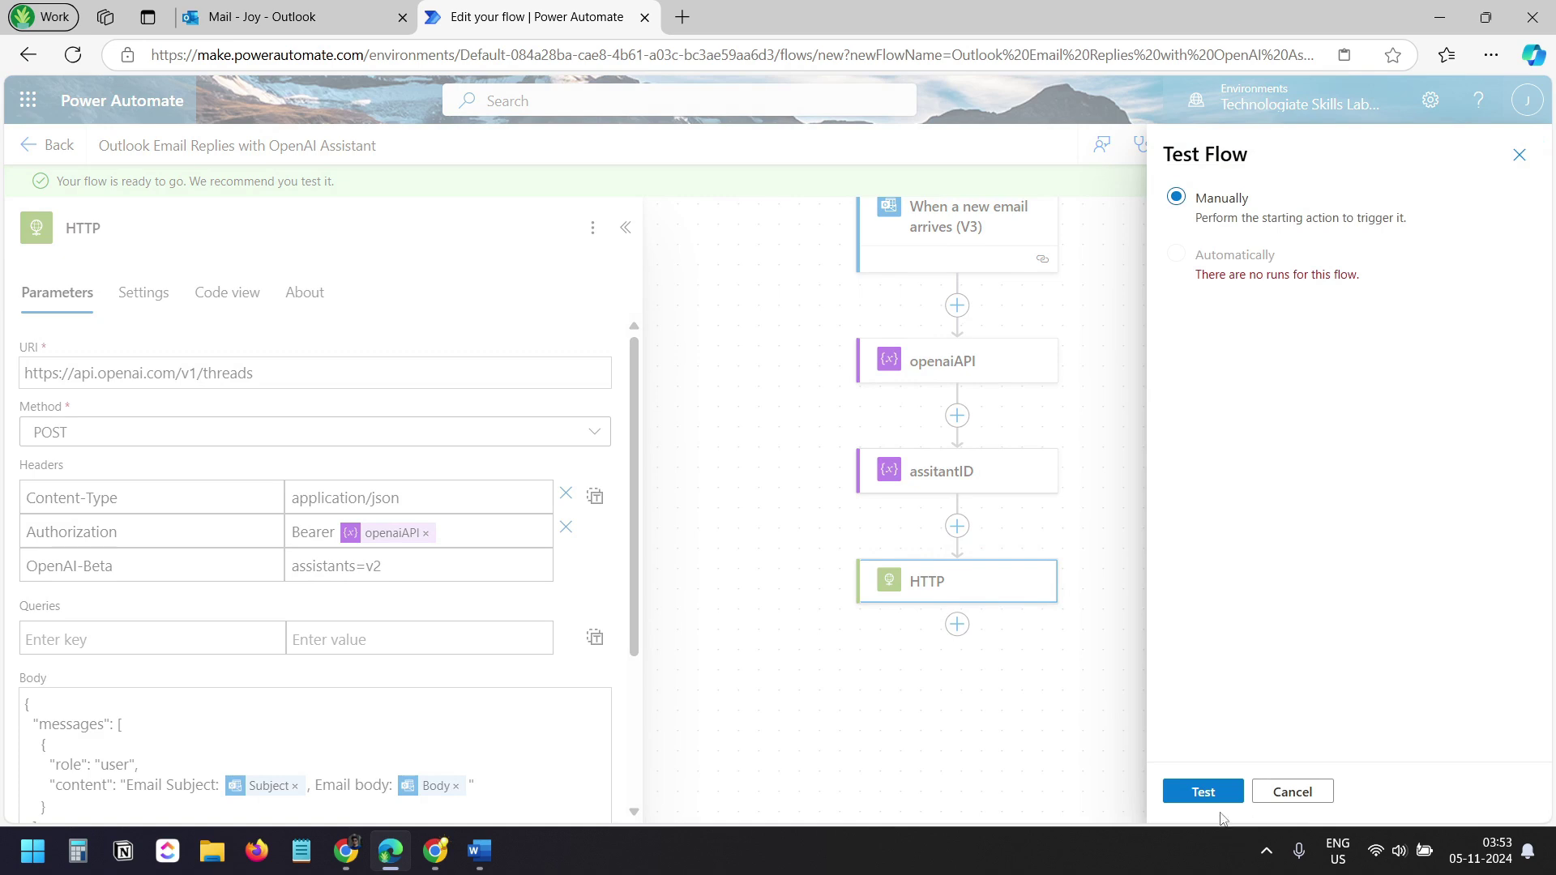
left_click(1214, 792)
left_click(435, 851)
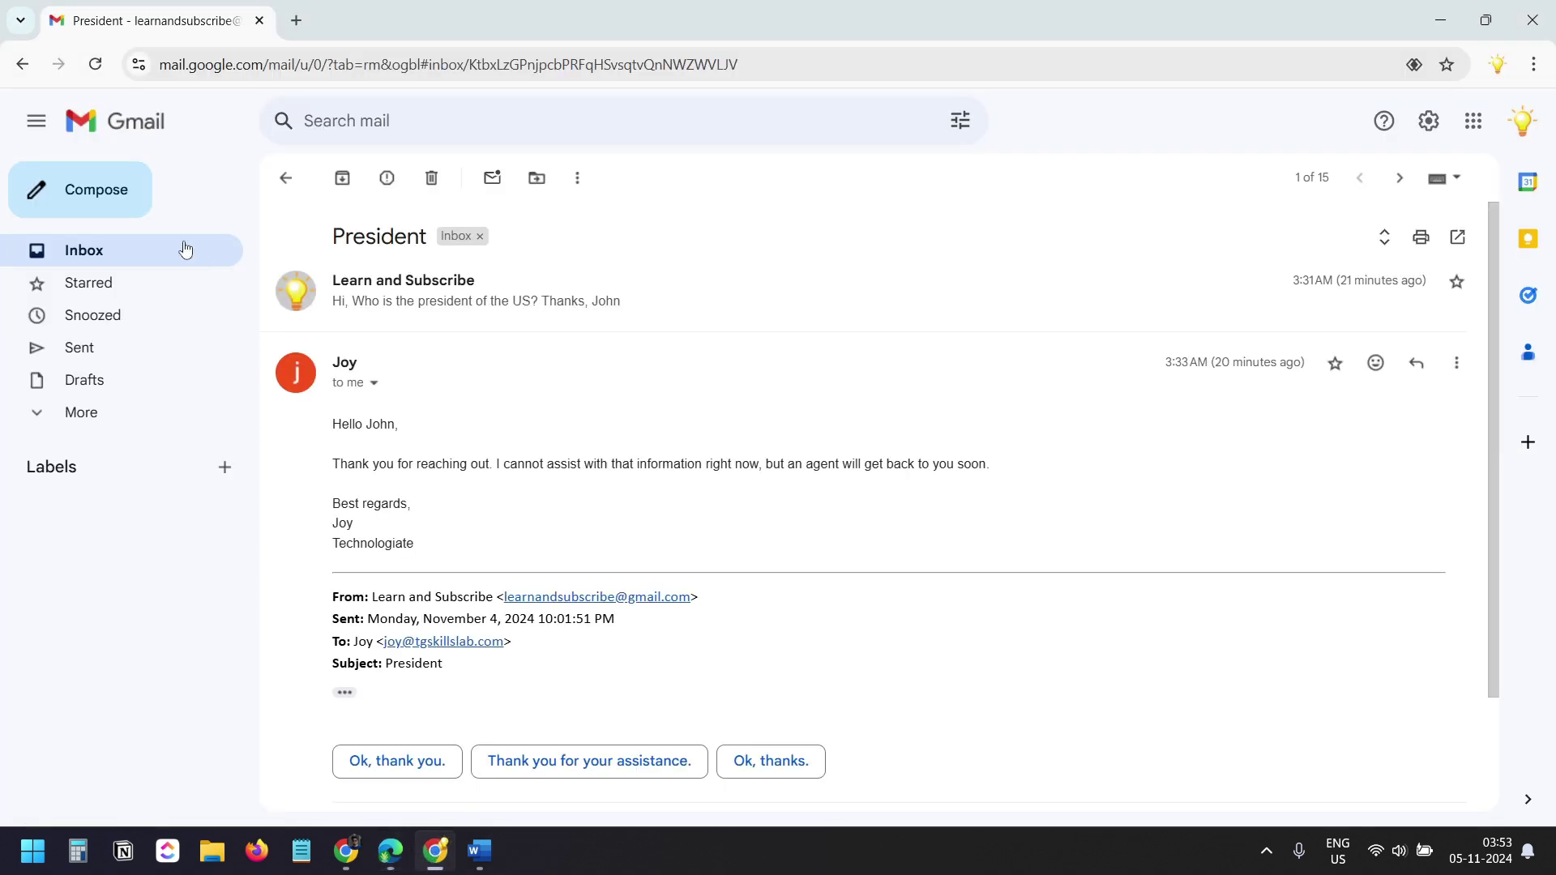
left_click(144, 204)
type("joy")
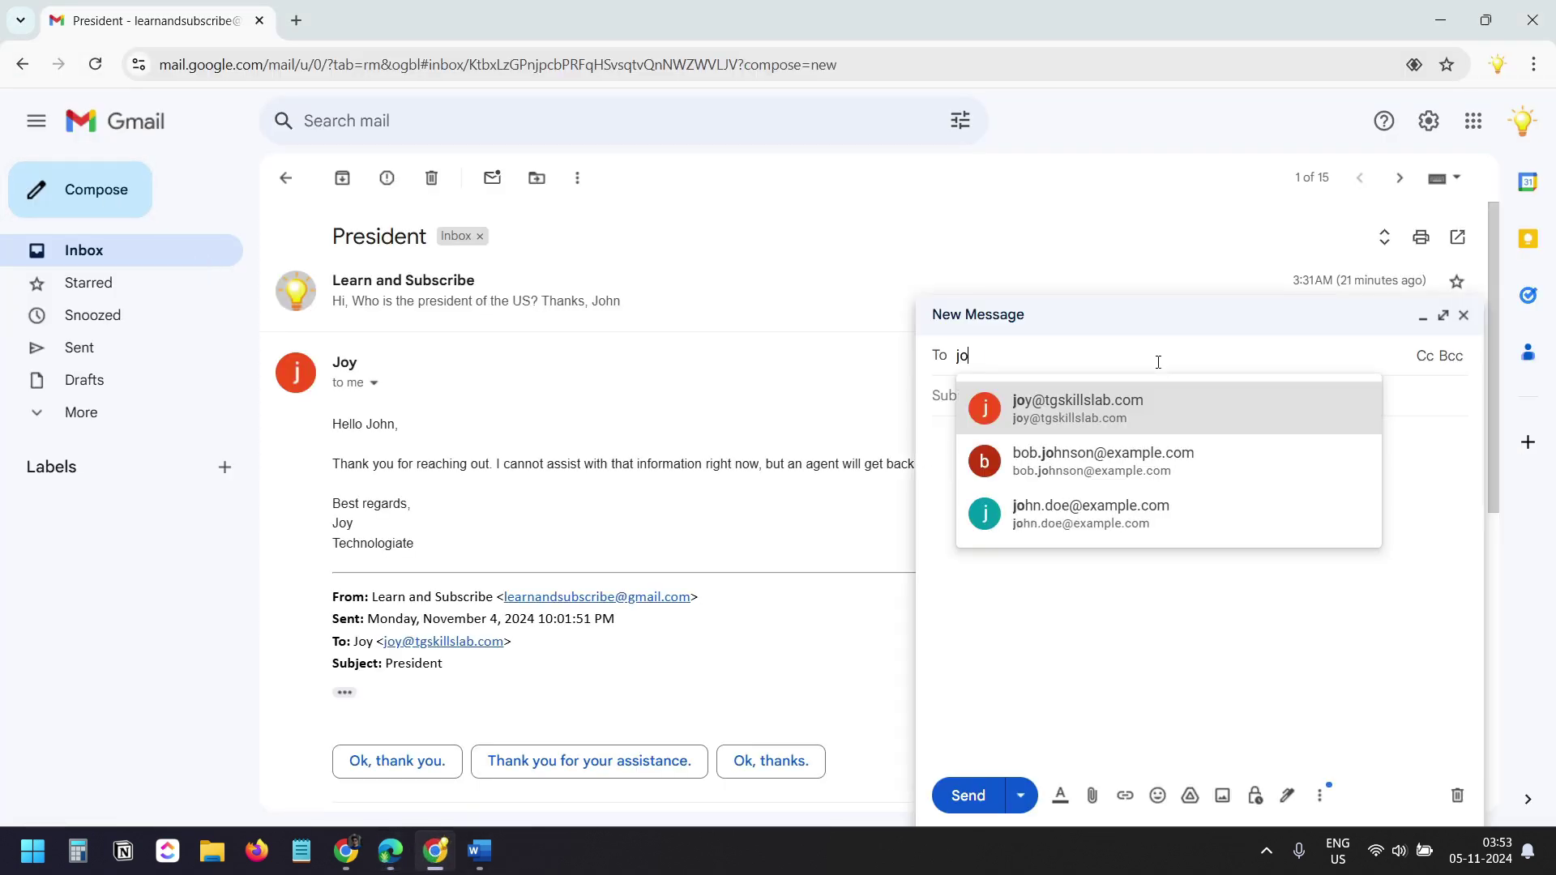
left_click(1122, 412)
key("Tab")
type("ok")
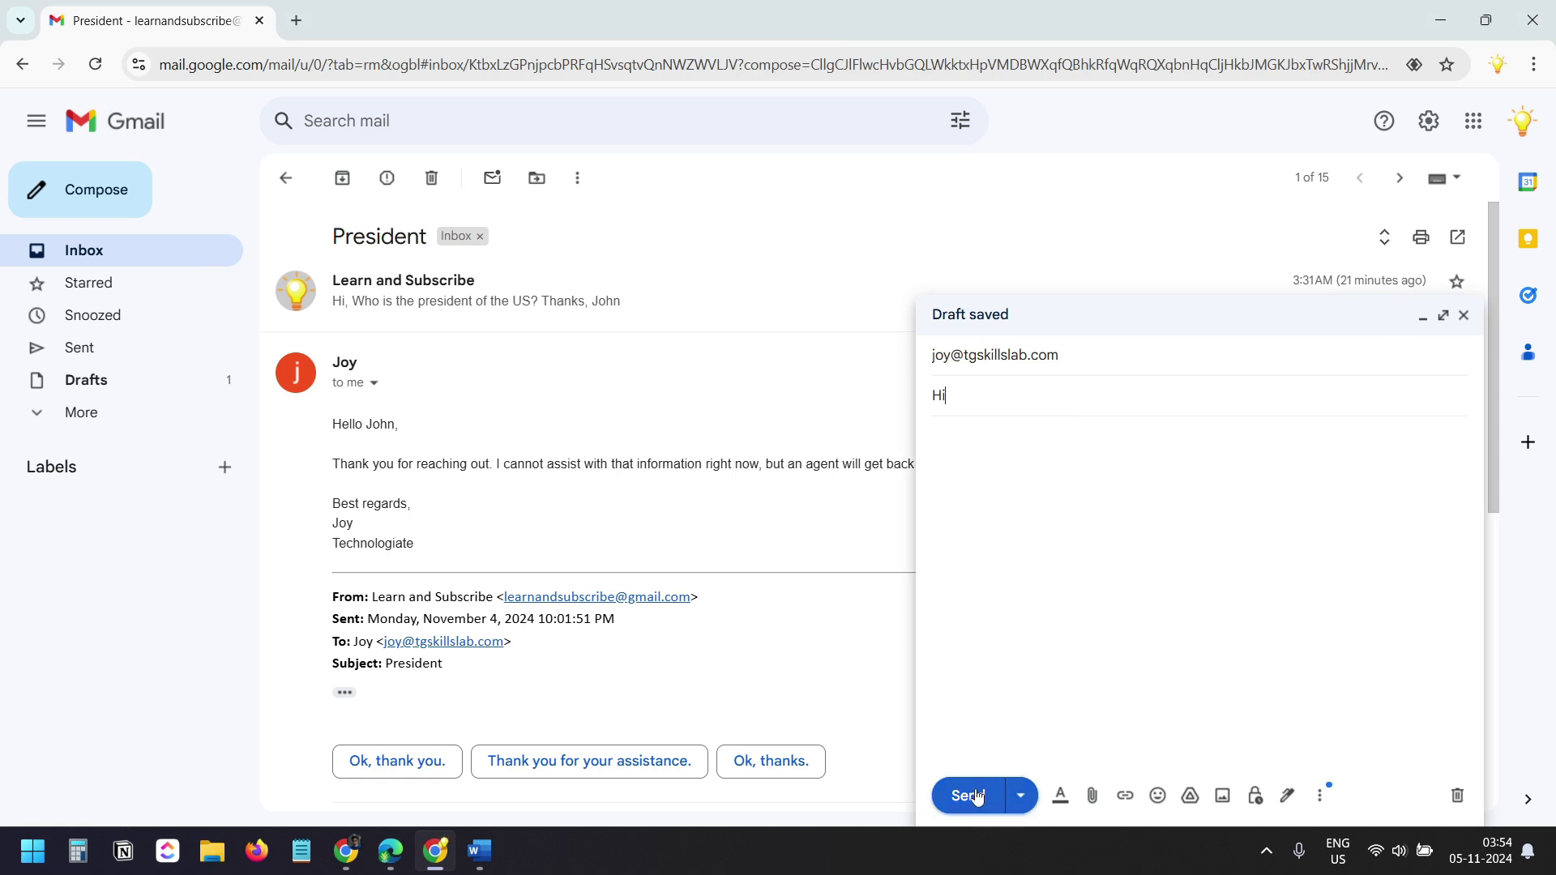
left_click(971, 795)
key("alt+Tab")
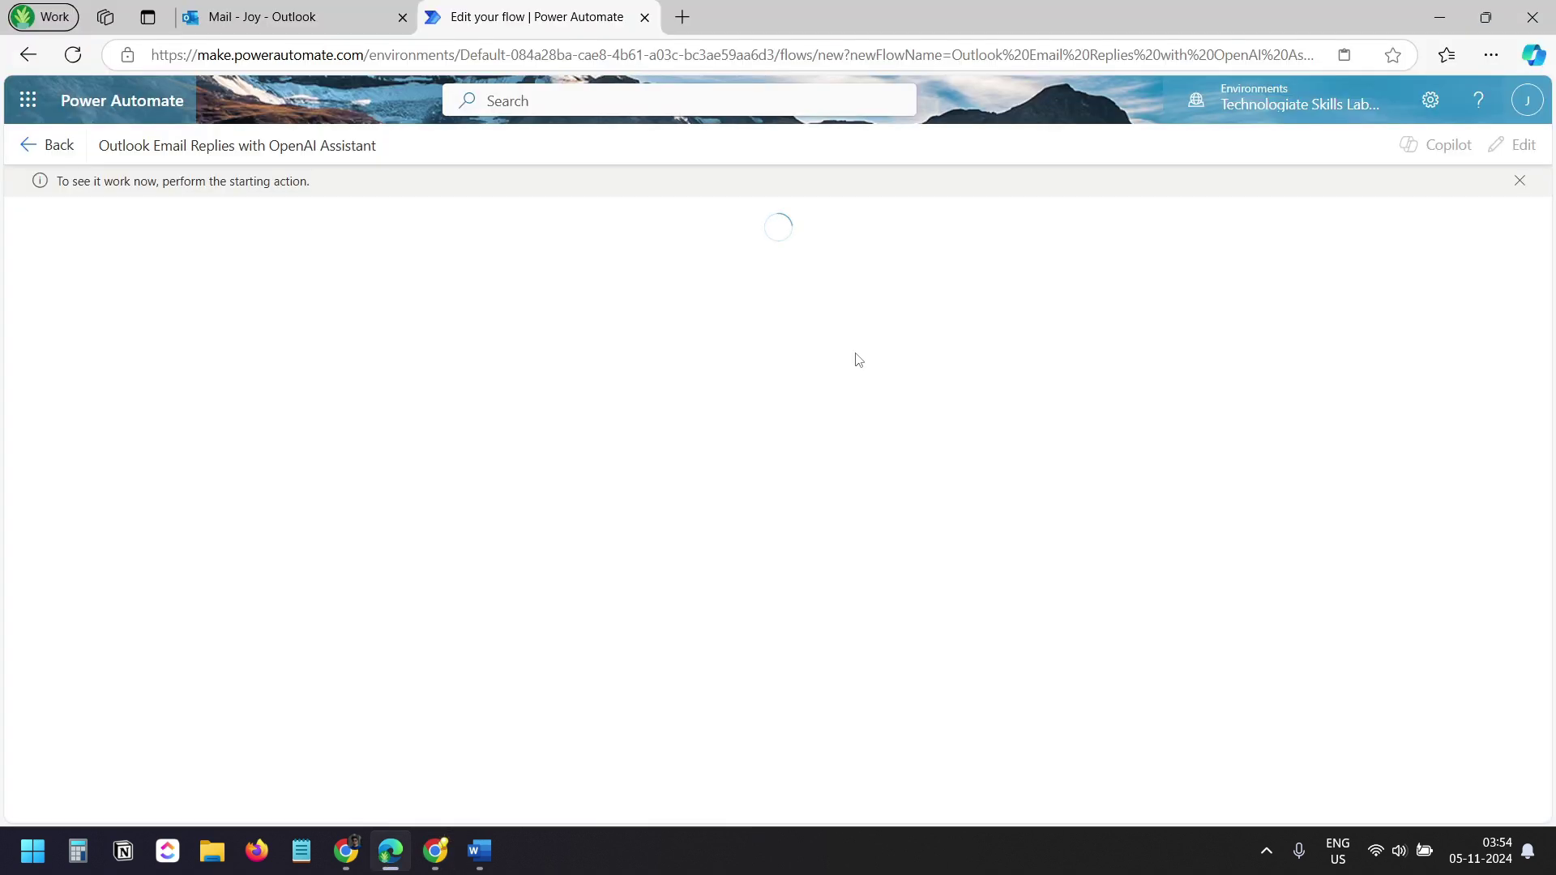
key("ctrl+Tab")
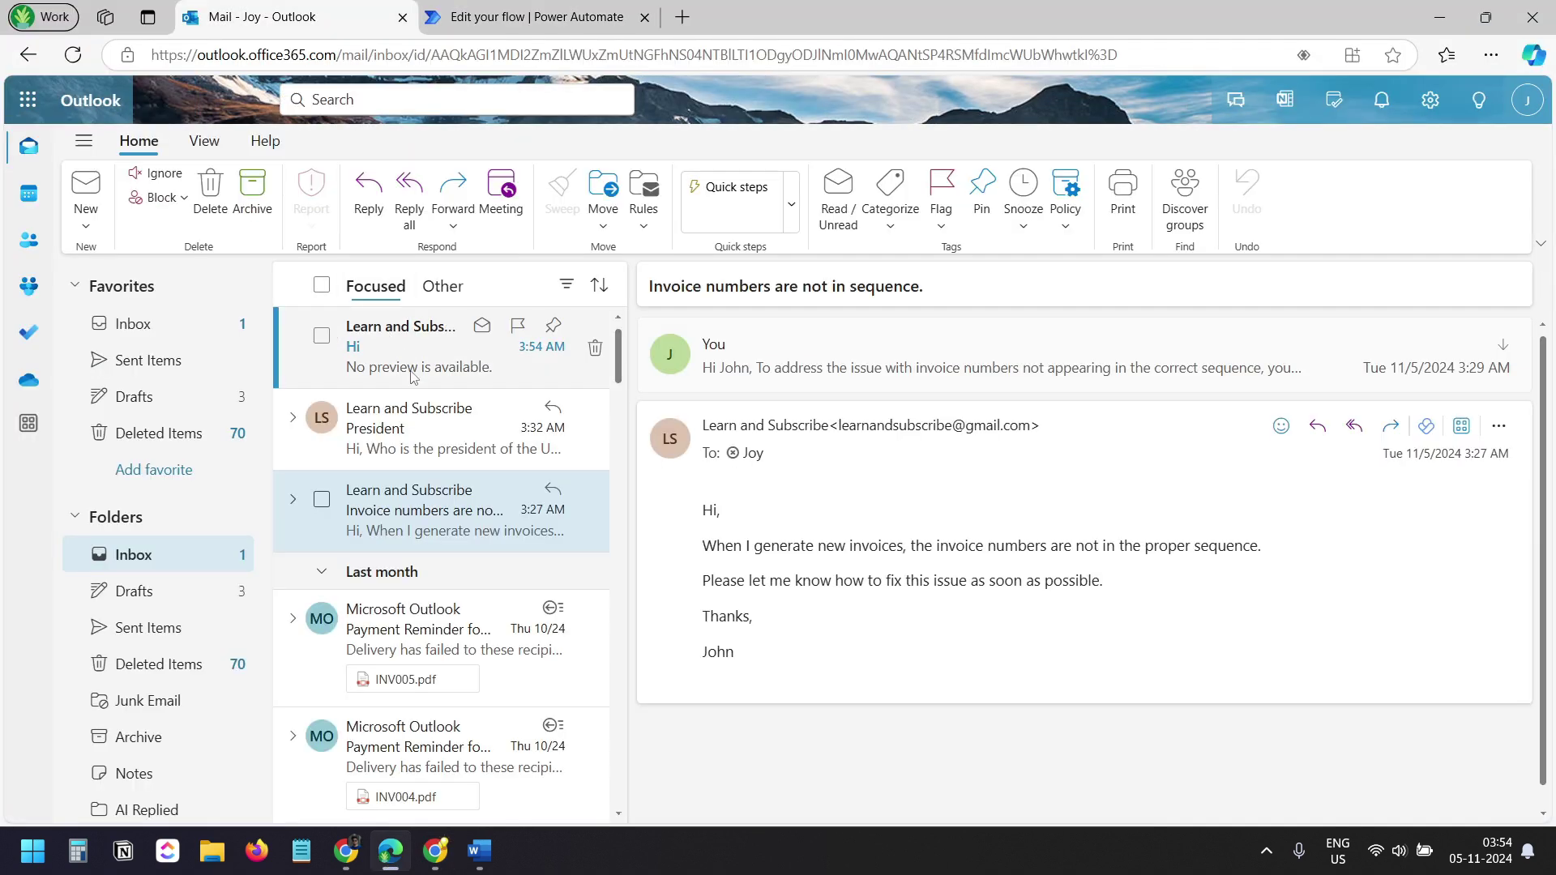
left_click(515, 18)
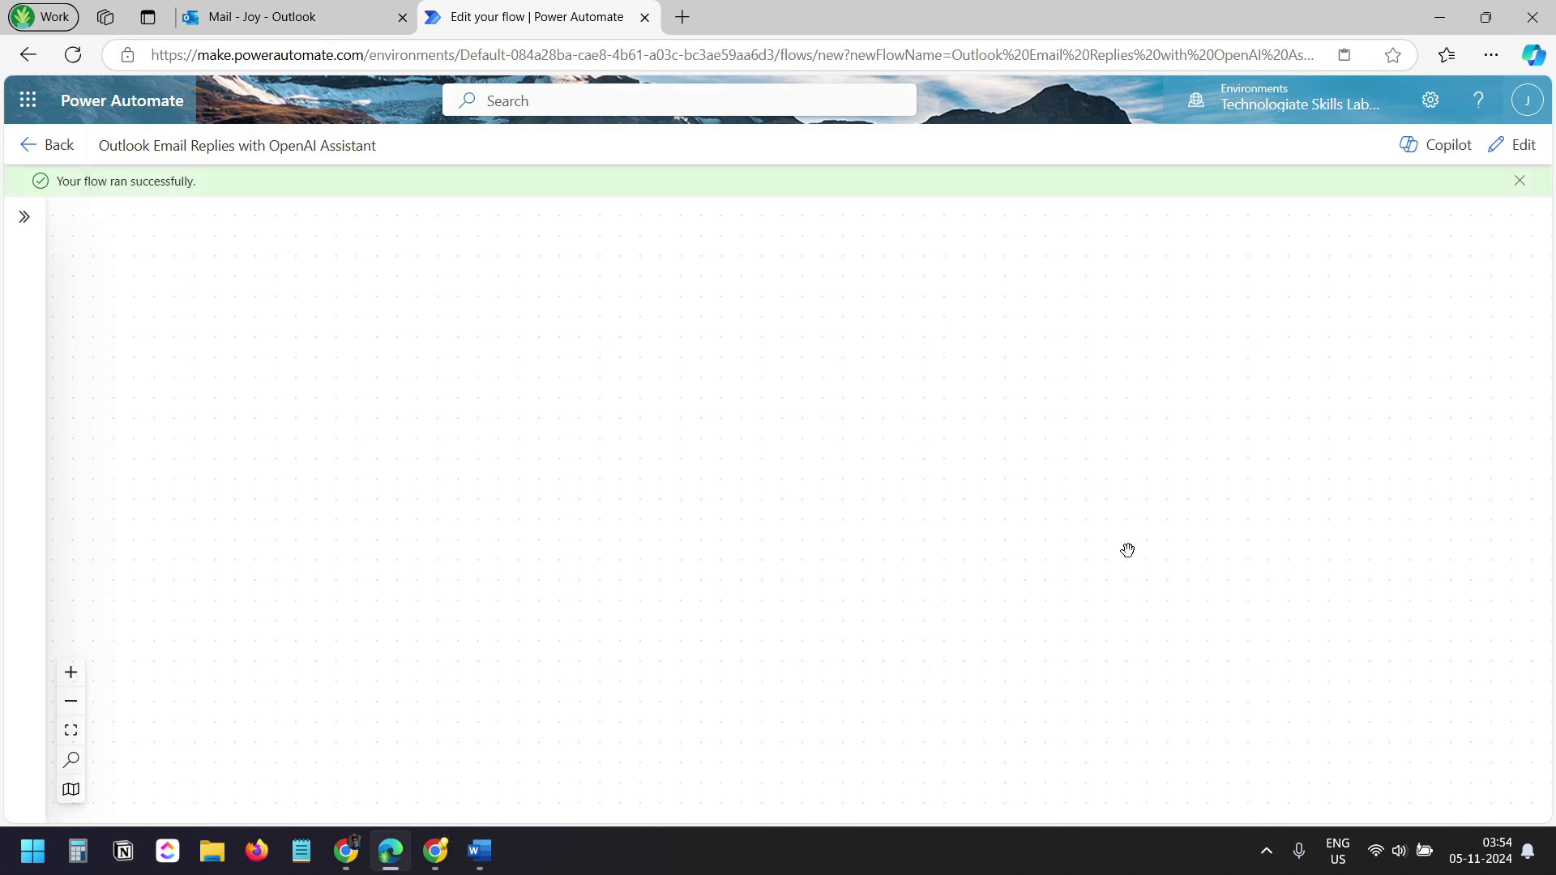
left_click_drag(980, 657, 1033, 435)
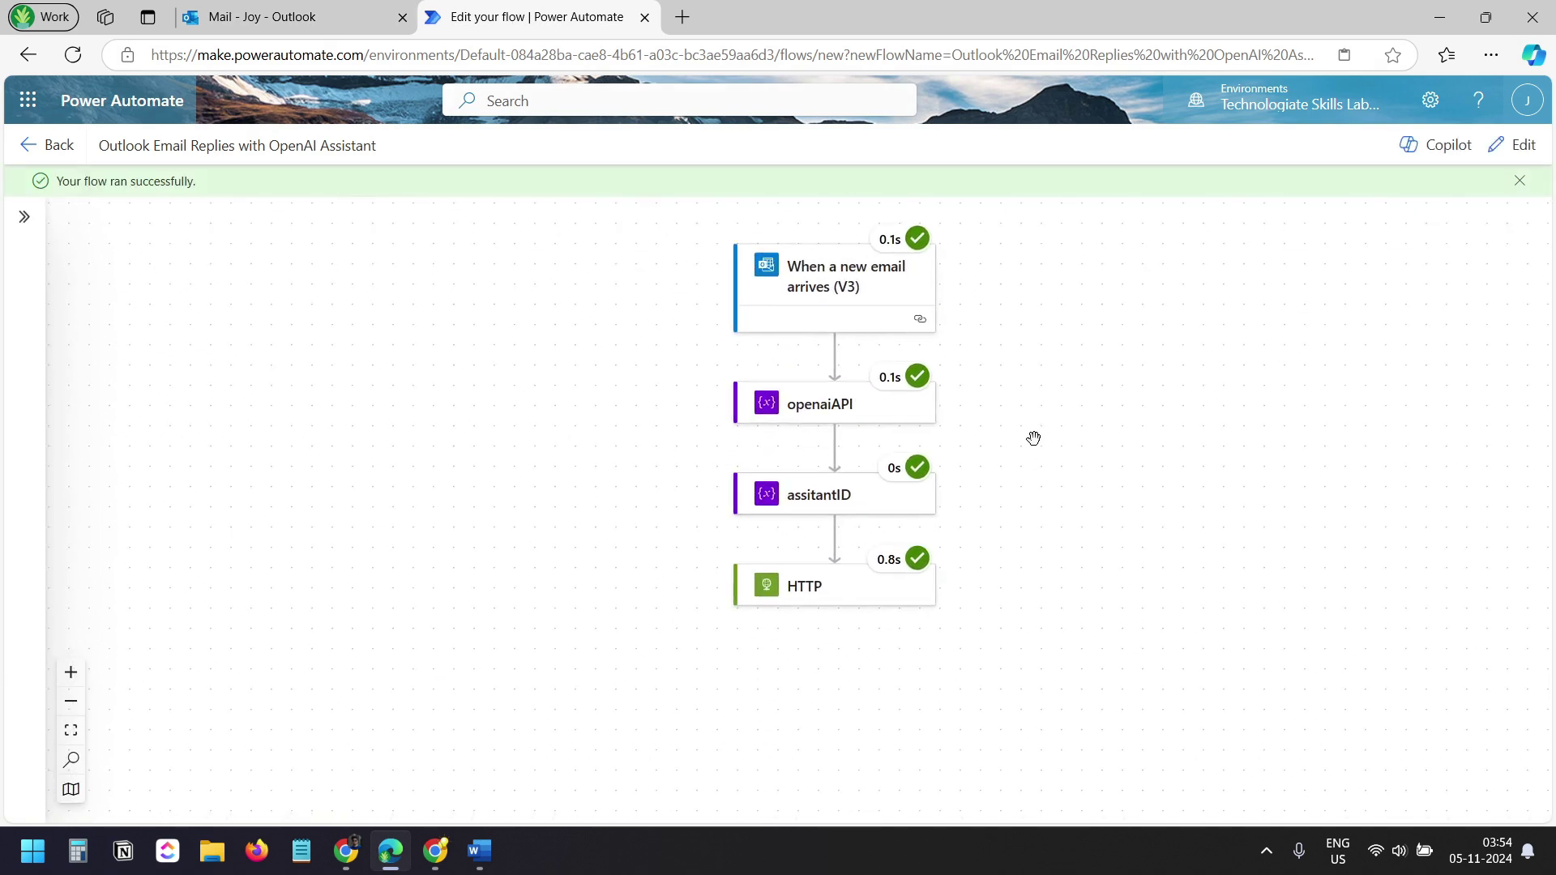
left_click(835, 591)
scroll(528, 514, "down", 8)
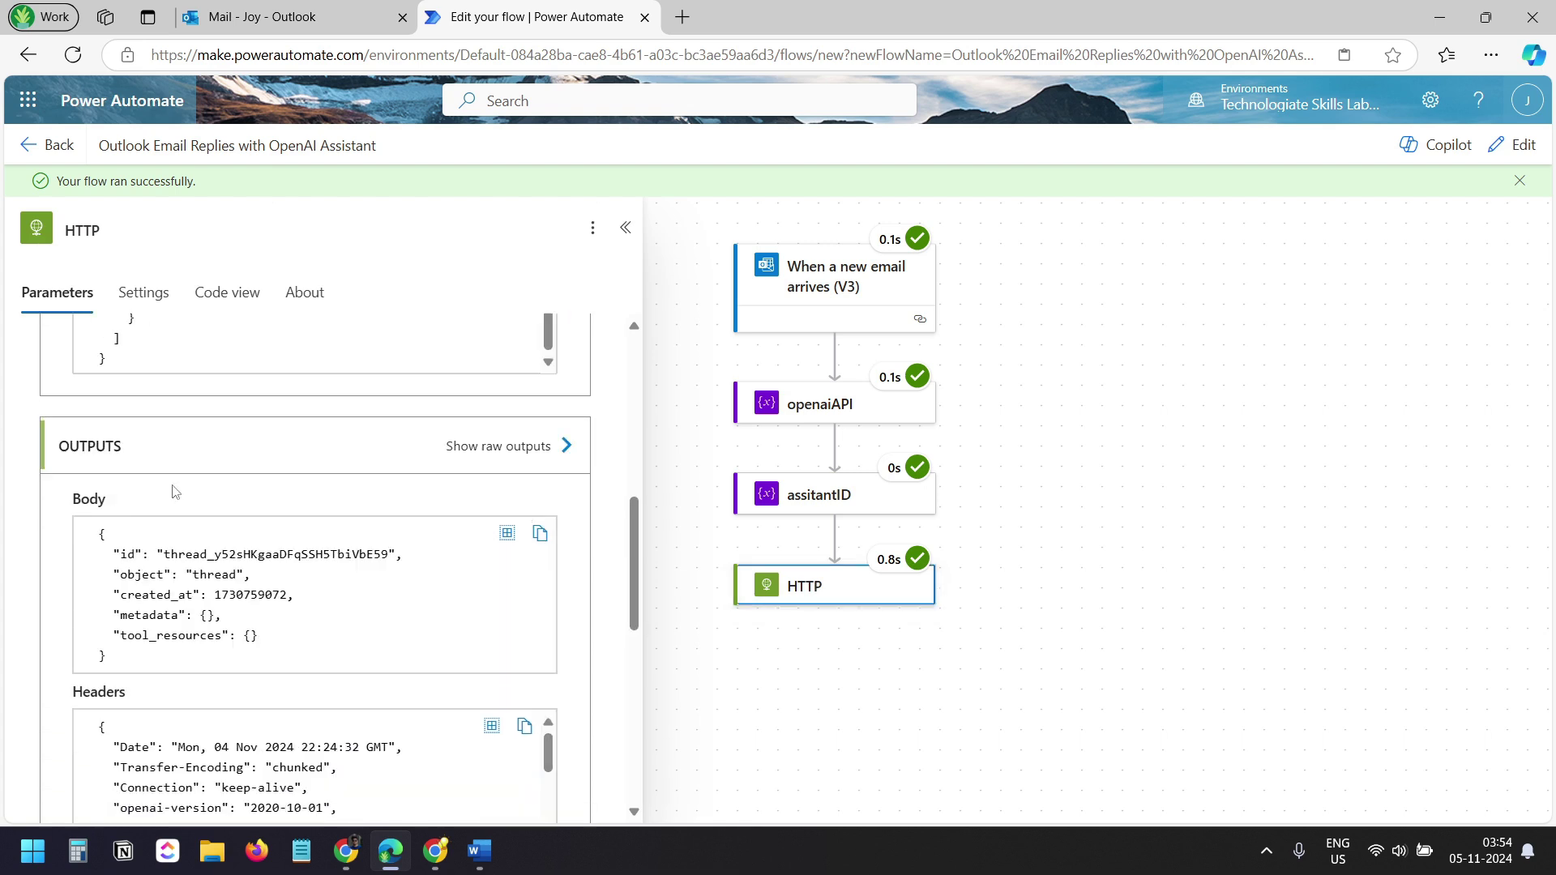
left_click_drag(163, 554, 386, 560)
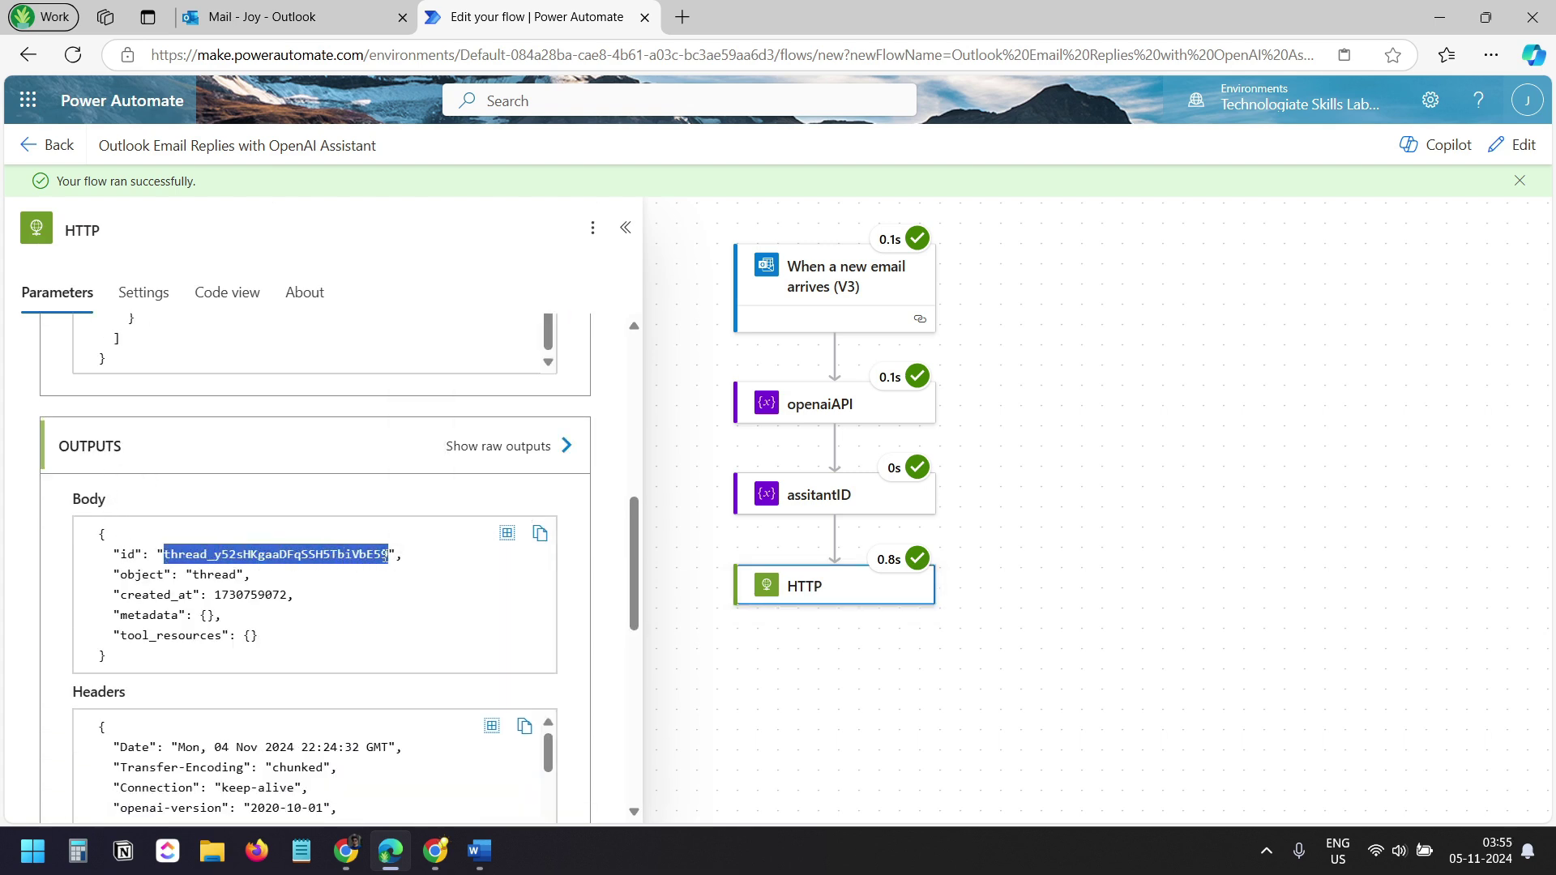
left_click(539, 535)
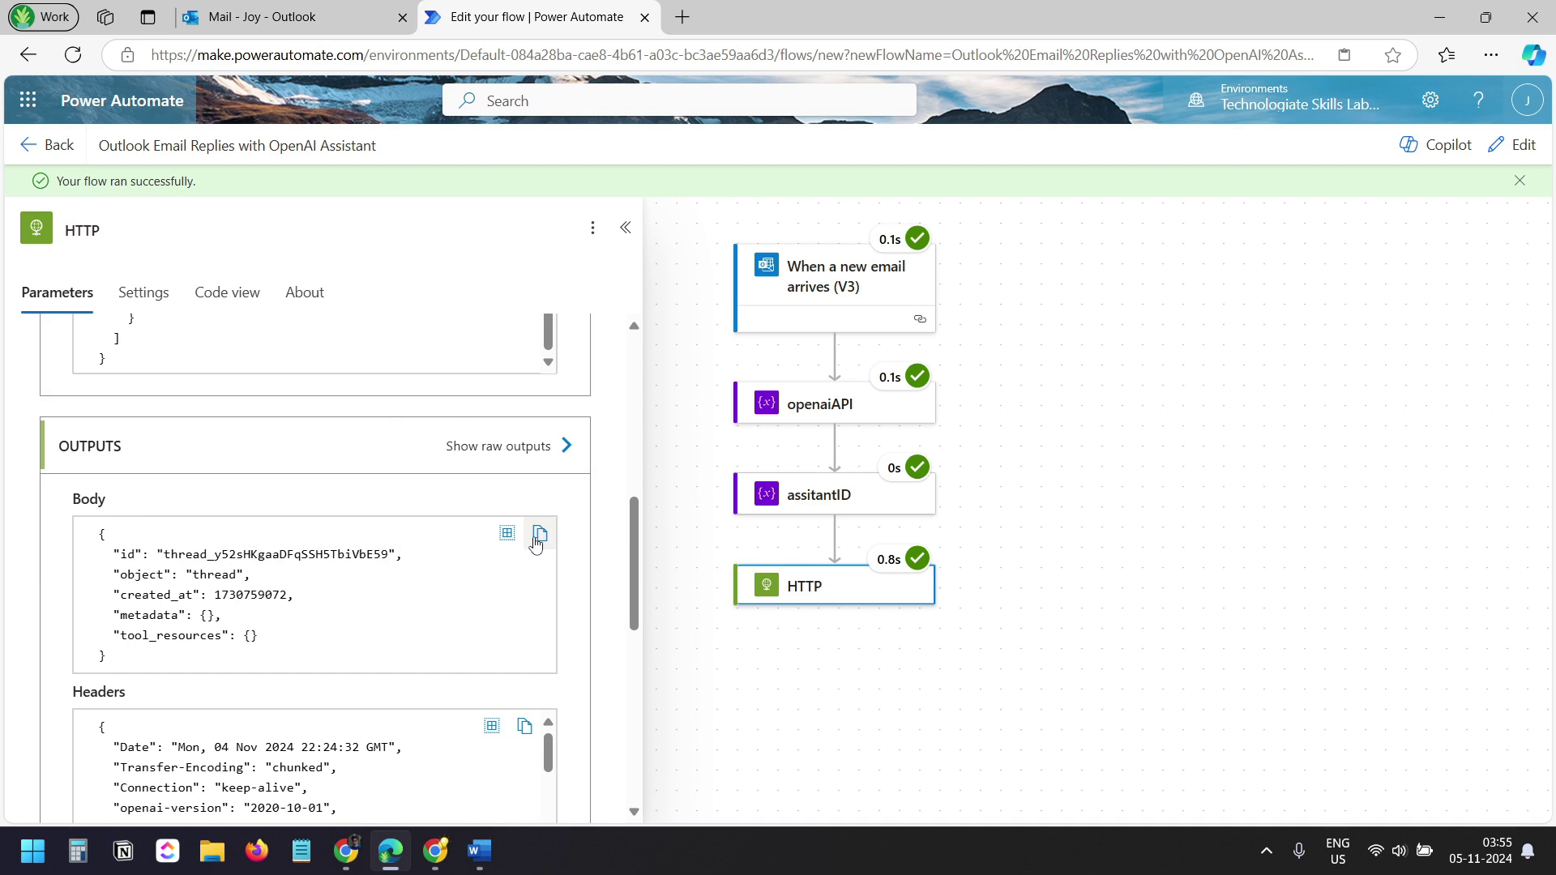
Add a Parse JSON action after HTTP, generating its schema from the pasted sample thread JSON
left_click(1513, 152)
left_click(834, 652)
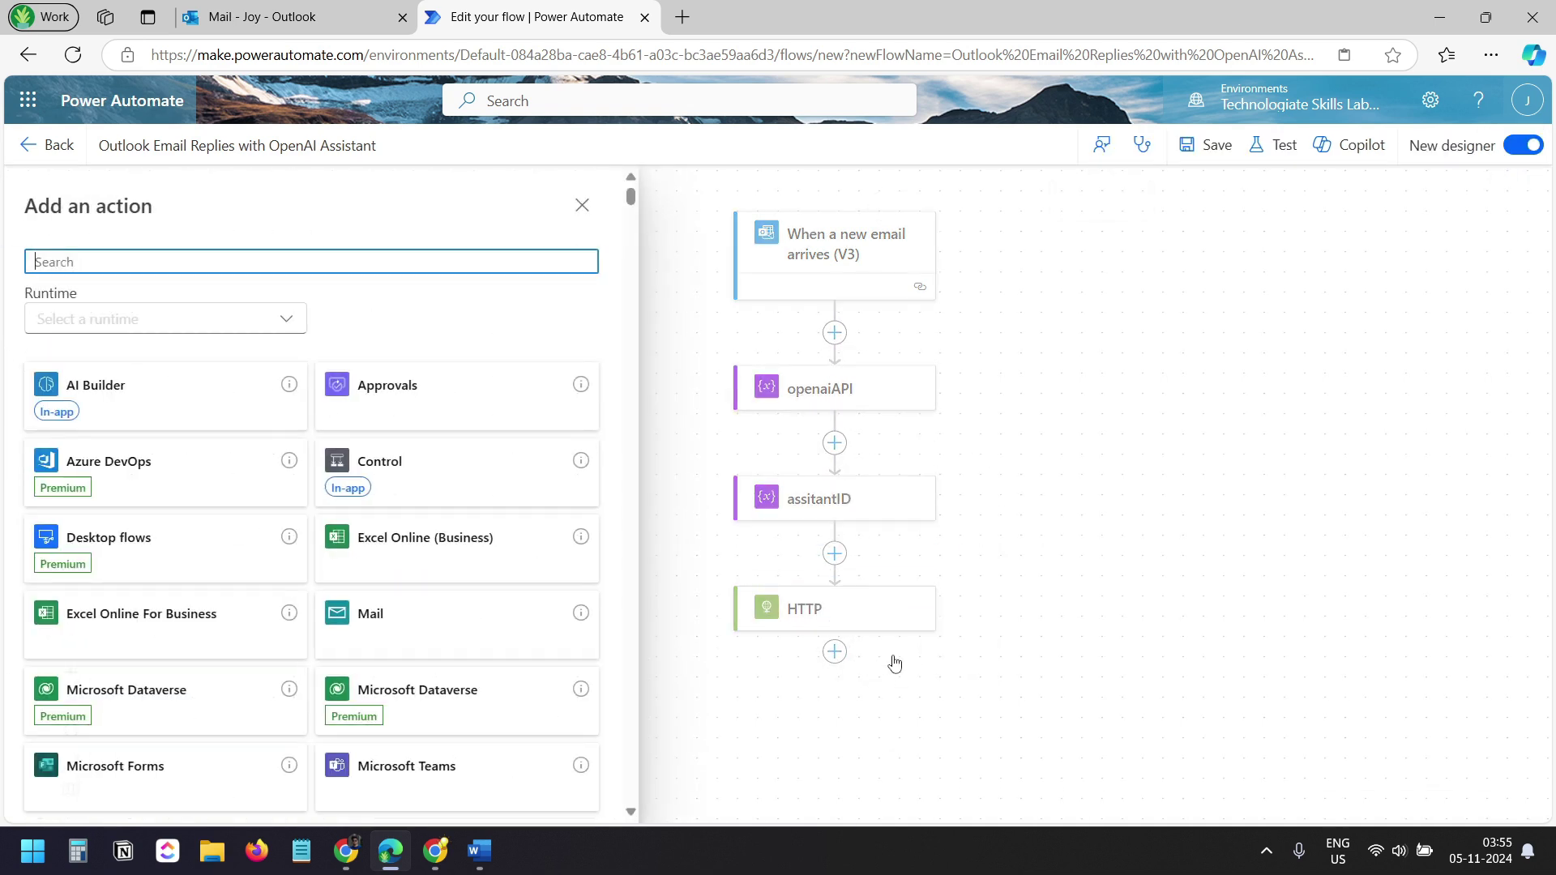
type("parse")
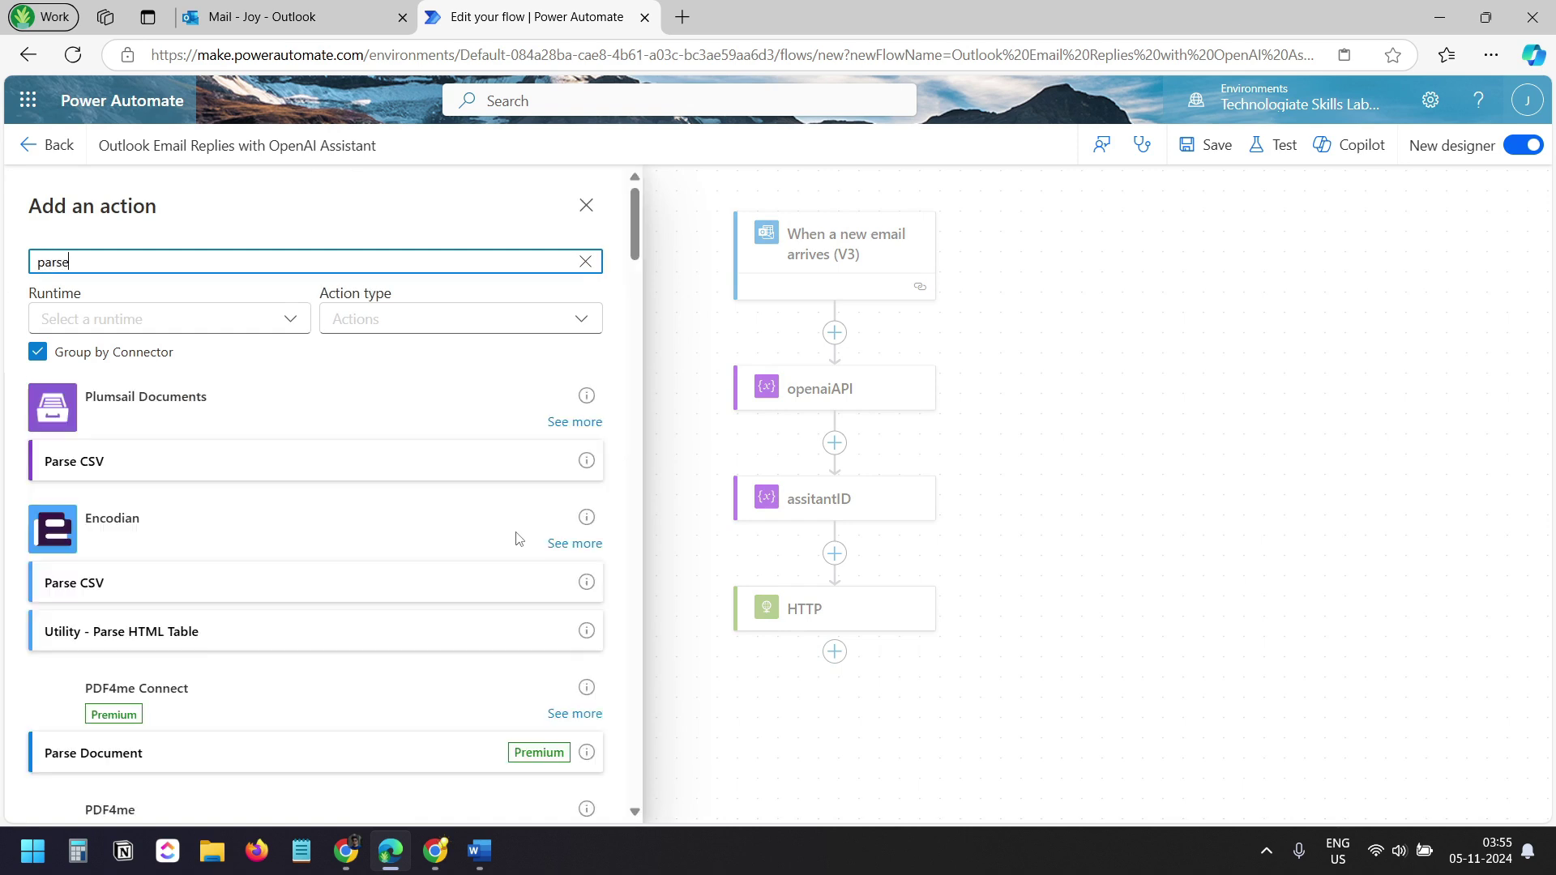
type(" json")
left_click(241, 463)
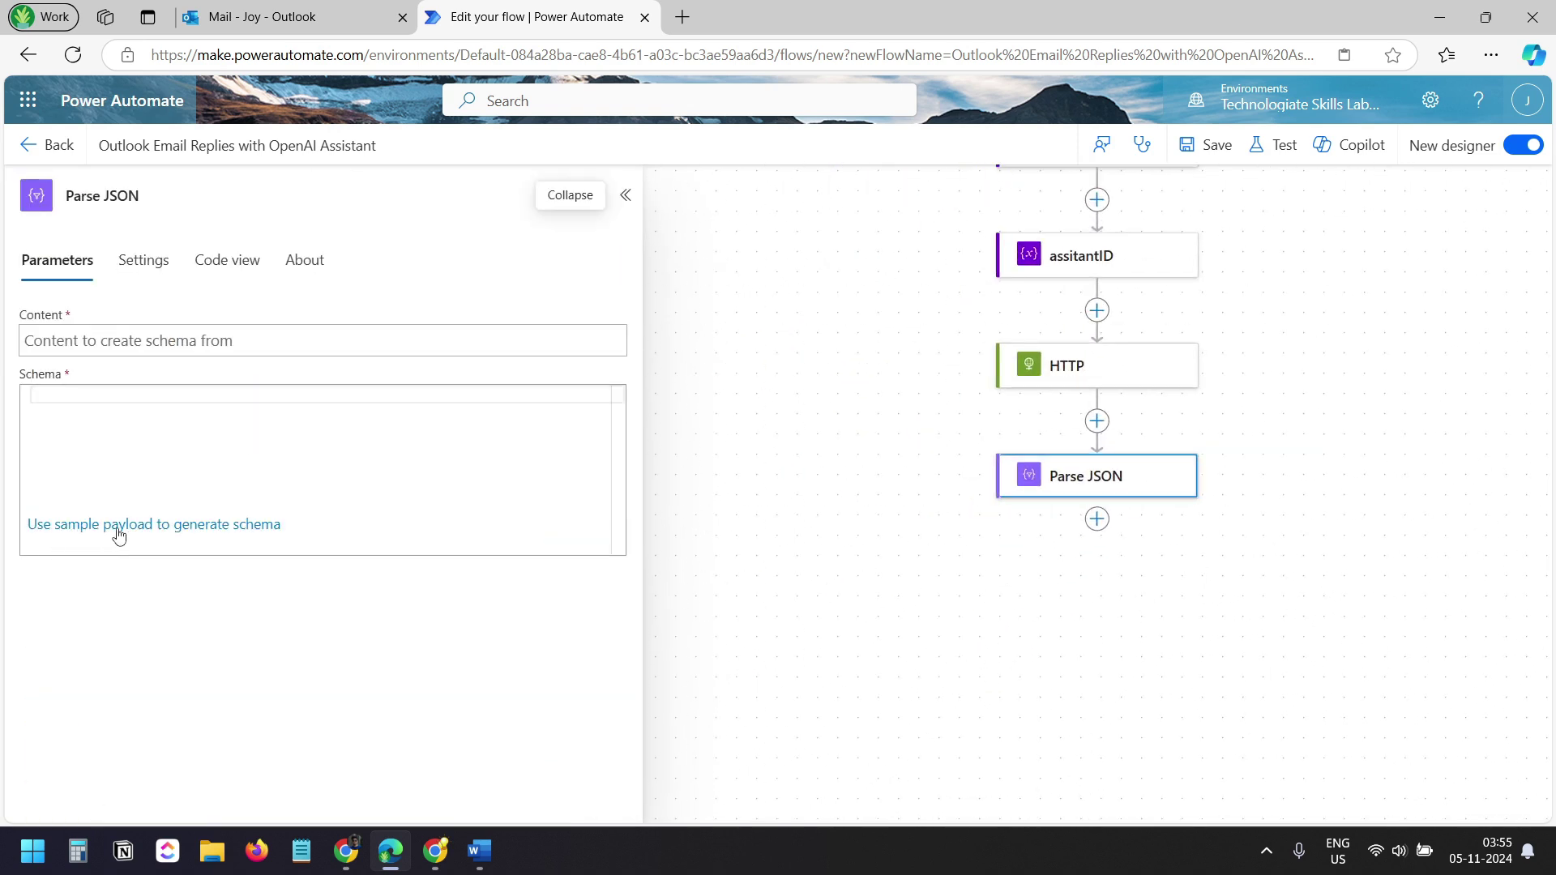
left_click(193, 533)
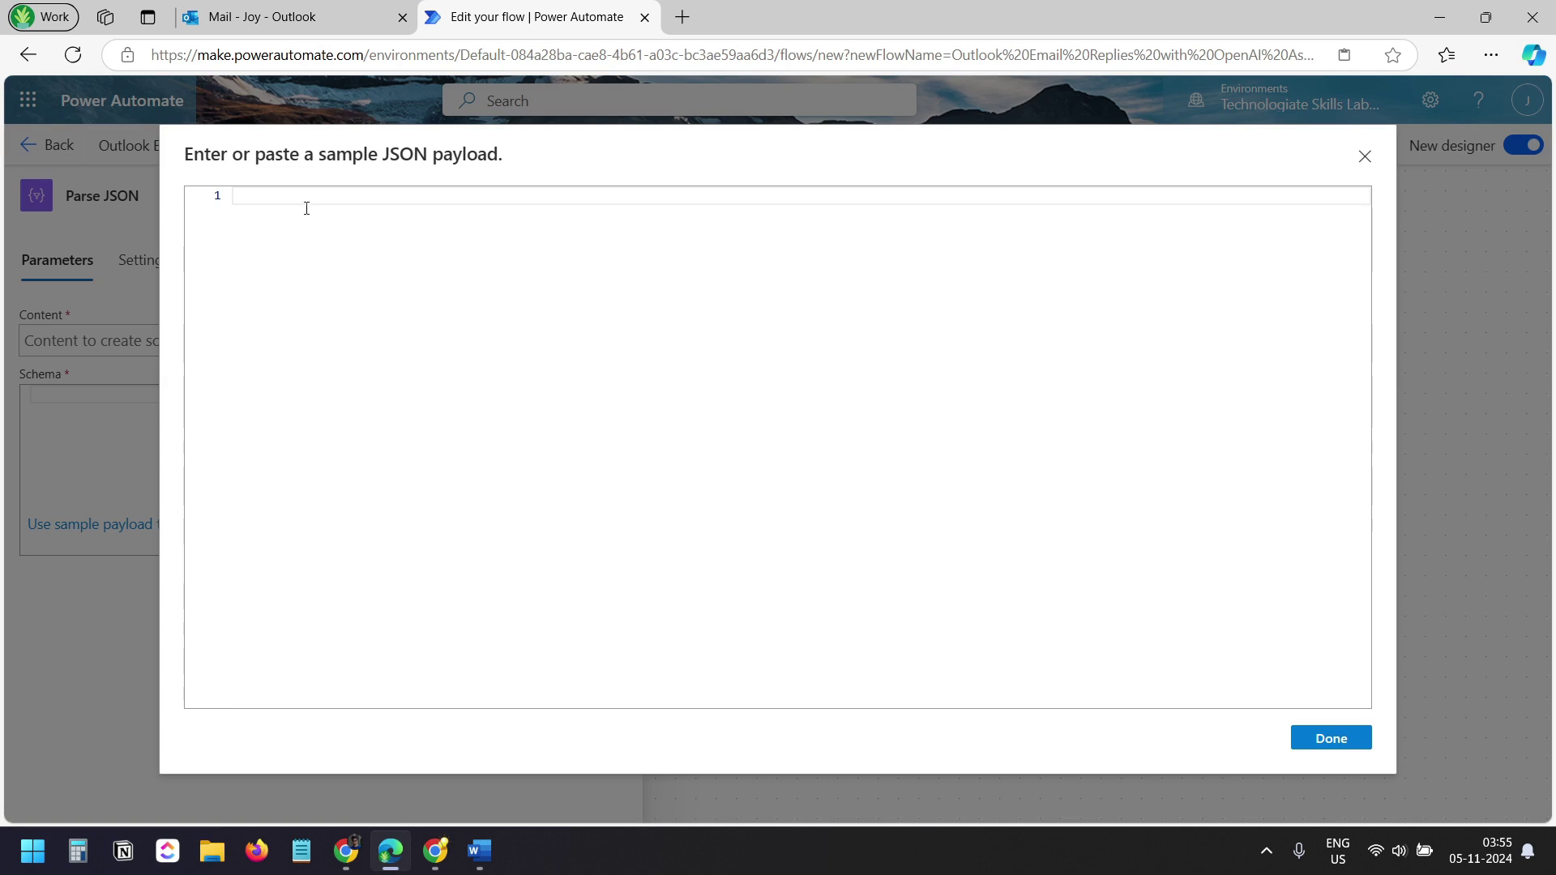
key("ctrl+v")
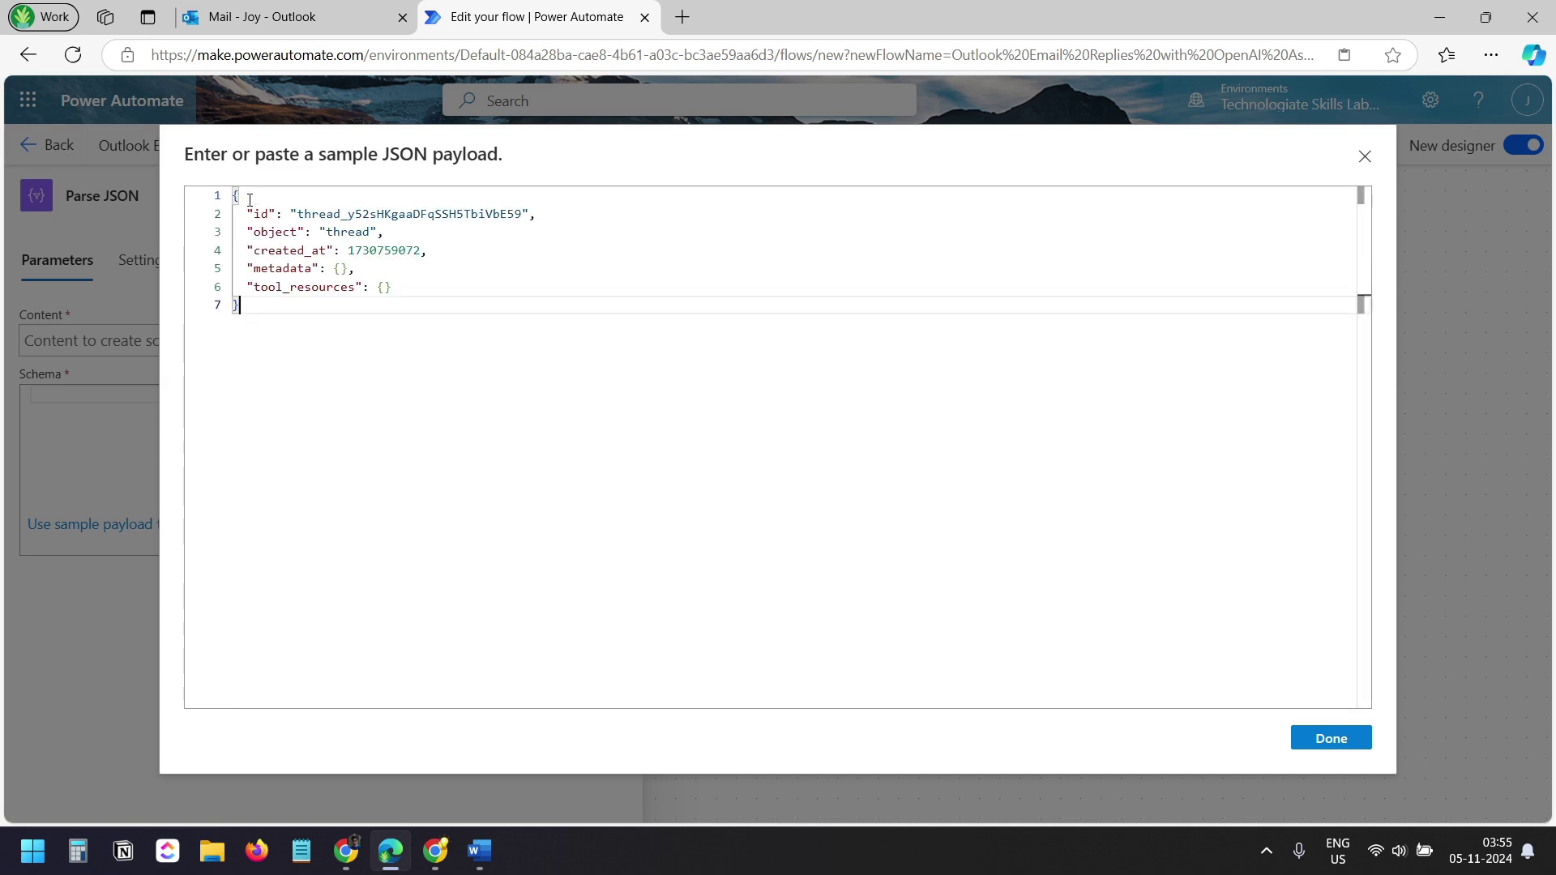
left_click(1330, 738)
Set the Parse JSON content to the HTTP Body and rename the step 'Thread ID'
left_click(68, 335)
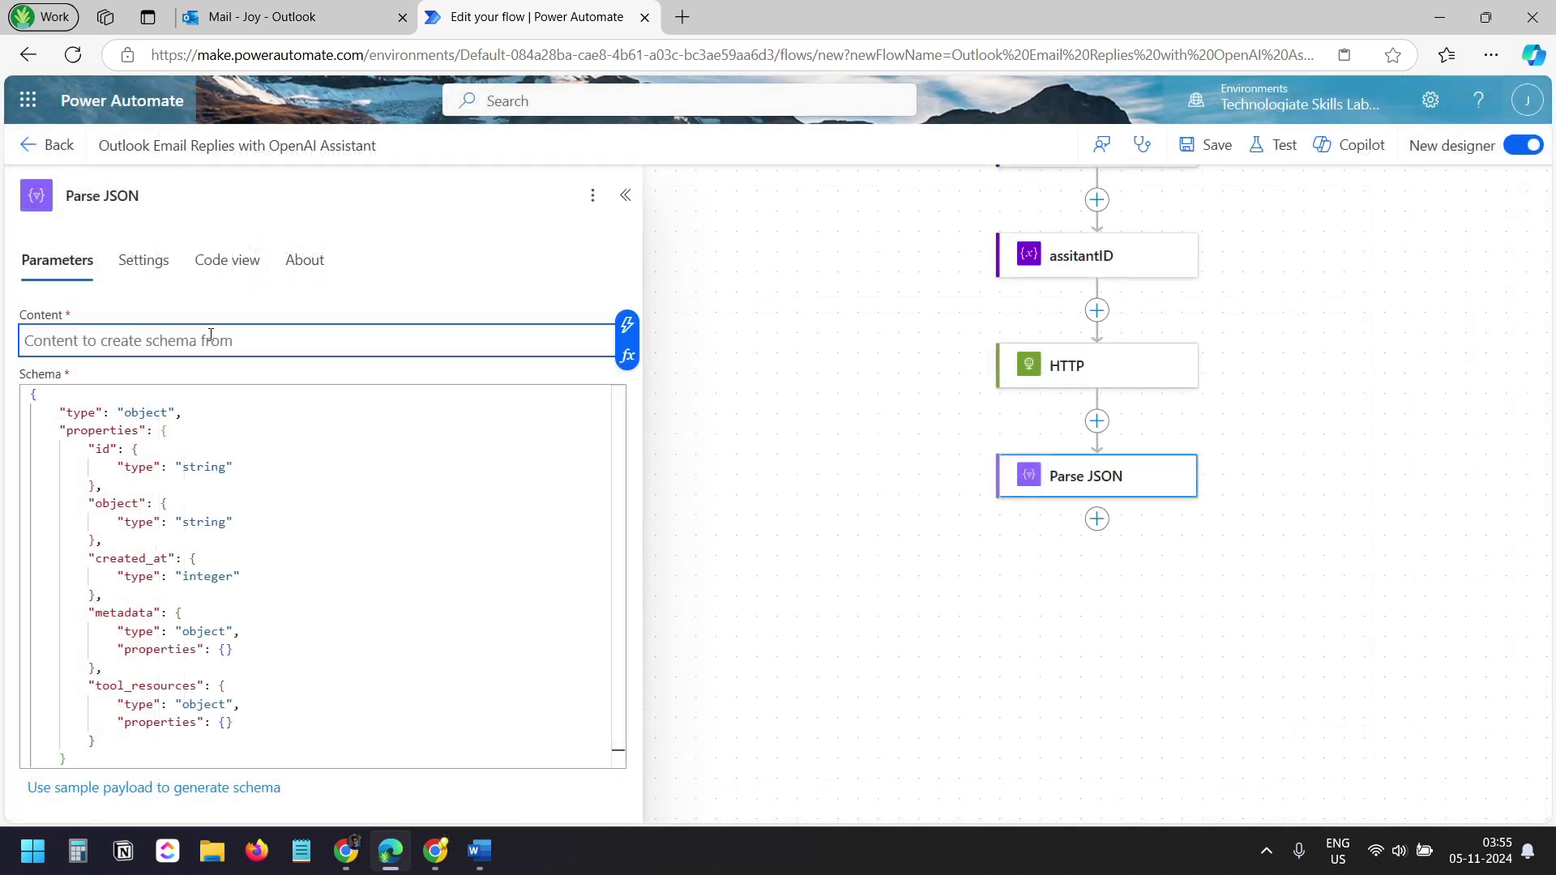
left_click(627, 325)
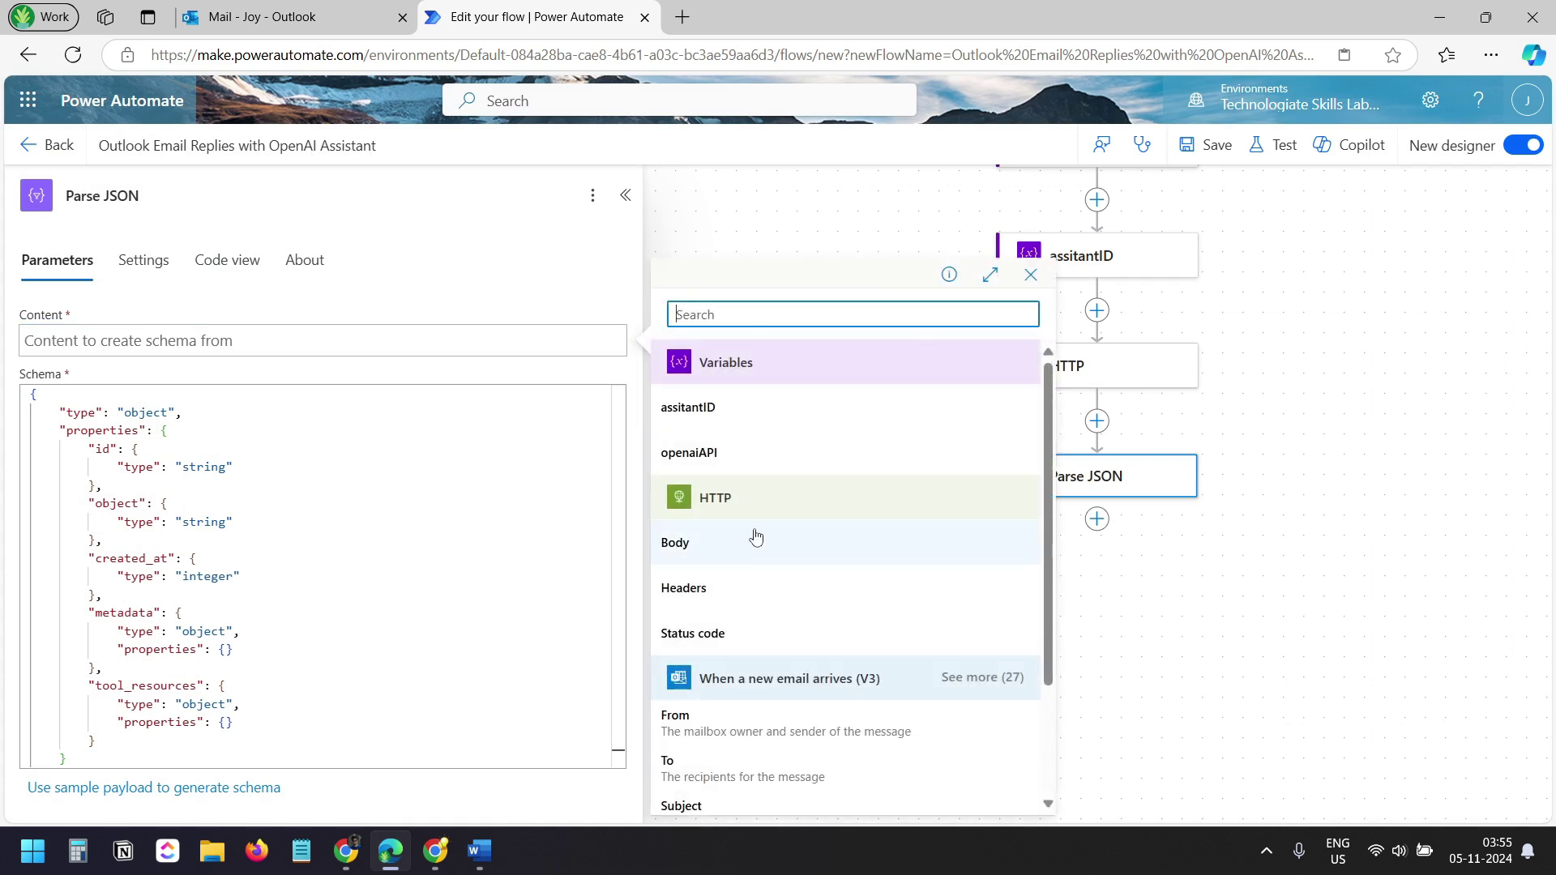
left_click(690, 552)
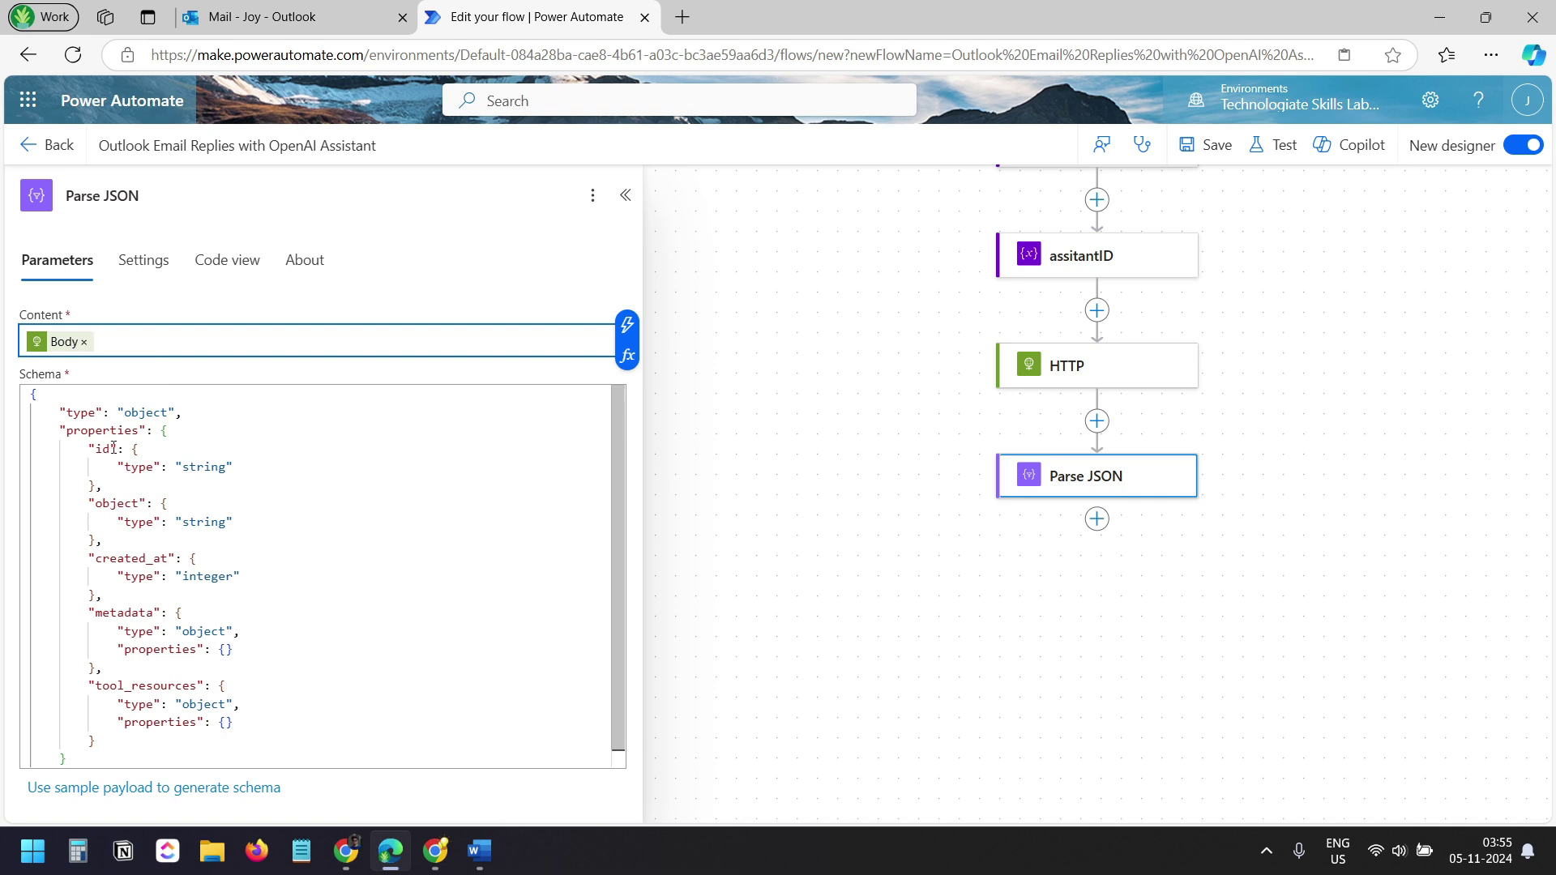
left_click_drag(112, 446, 96, 448)
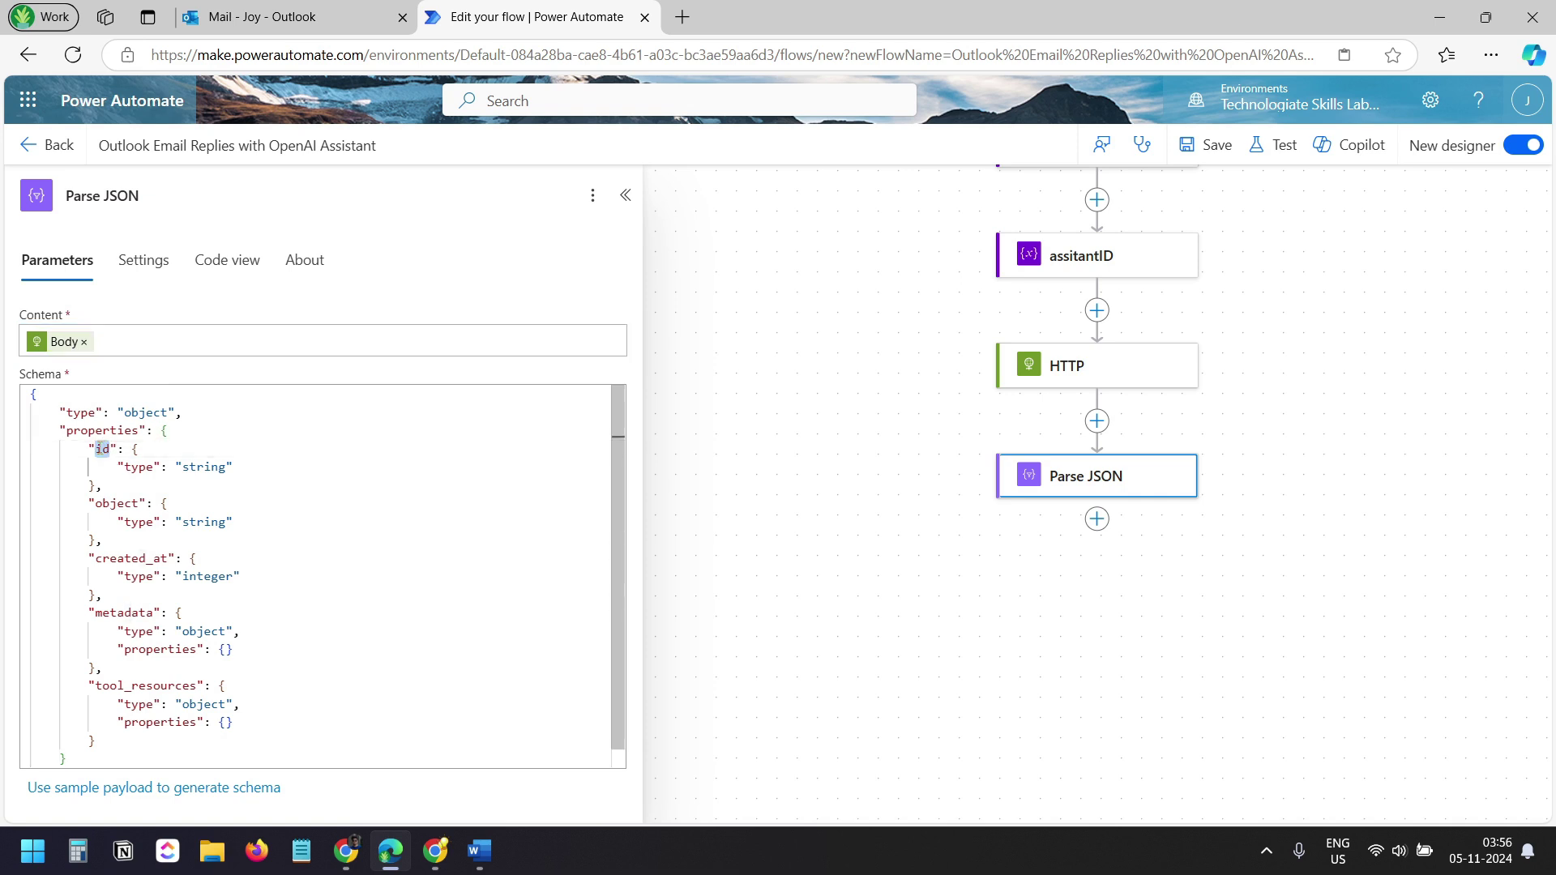
left_click(154, 195)
left_click_drag(154, 195, 56, 200)
type("Thread ")
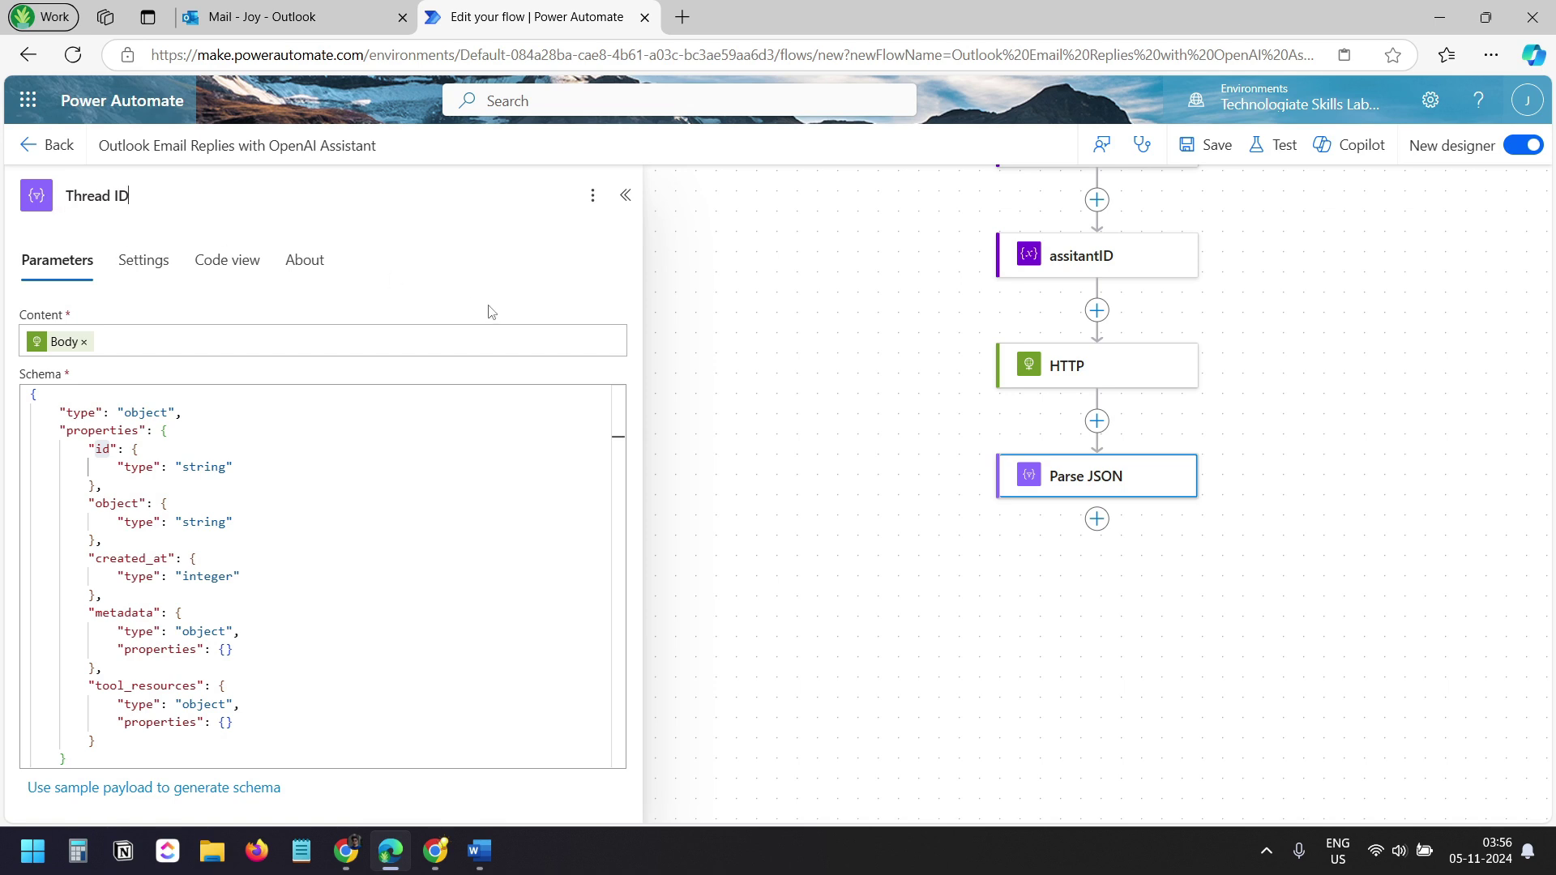
type("ID")
key("Return")
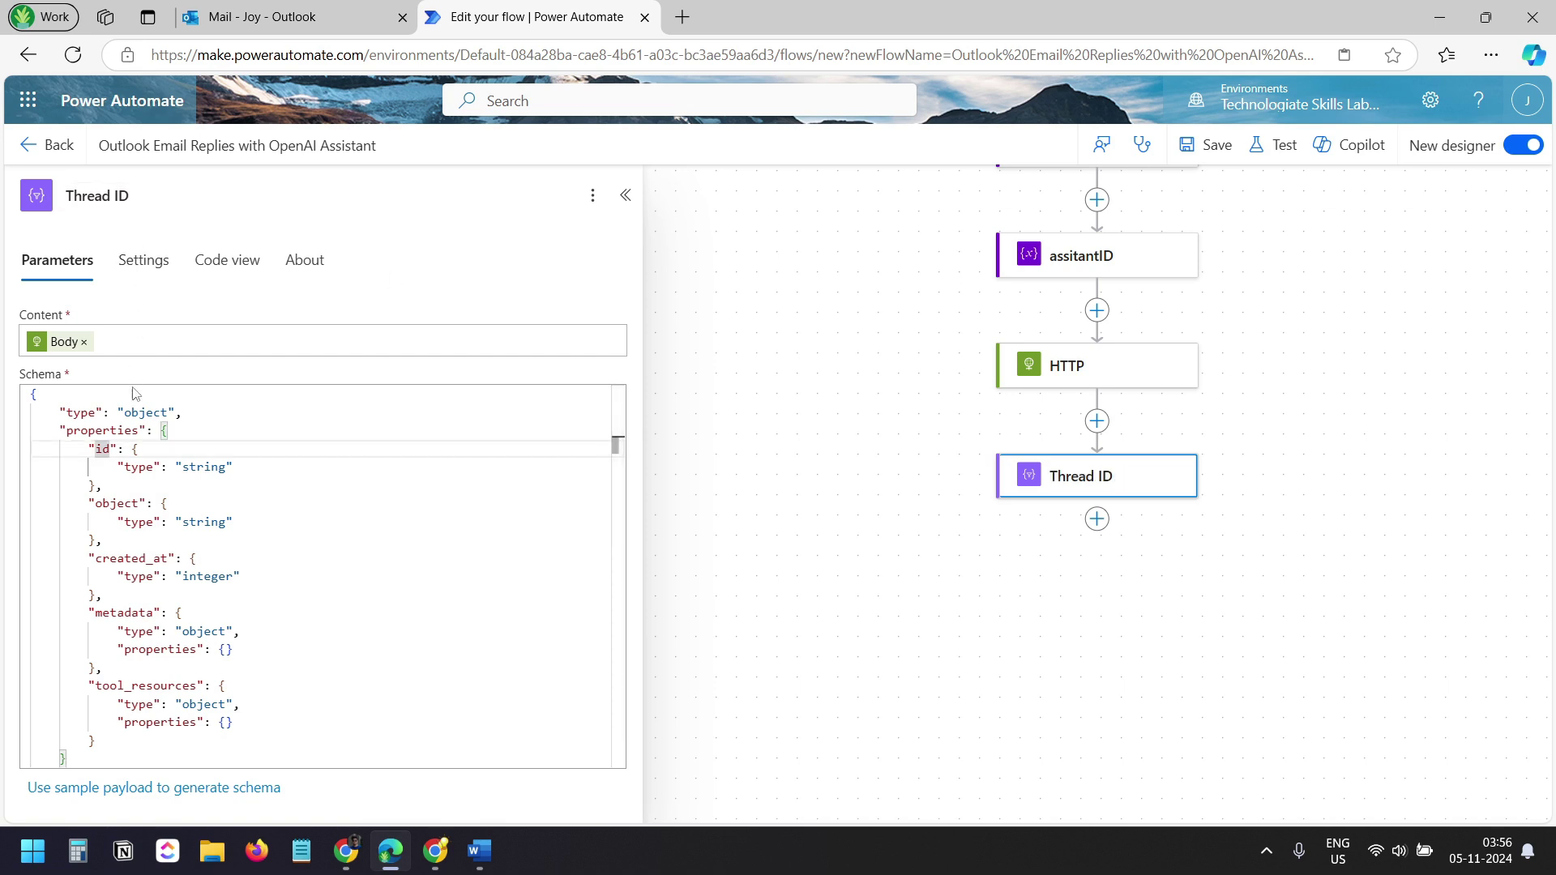
left_click_drag(1188, 573, 1063, 455)
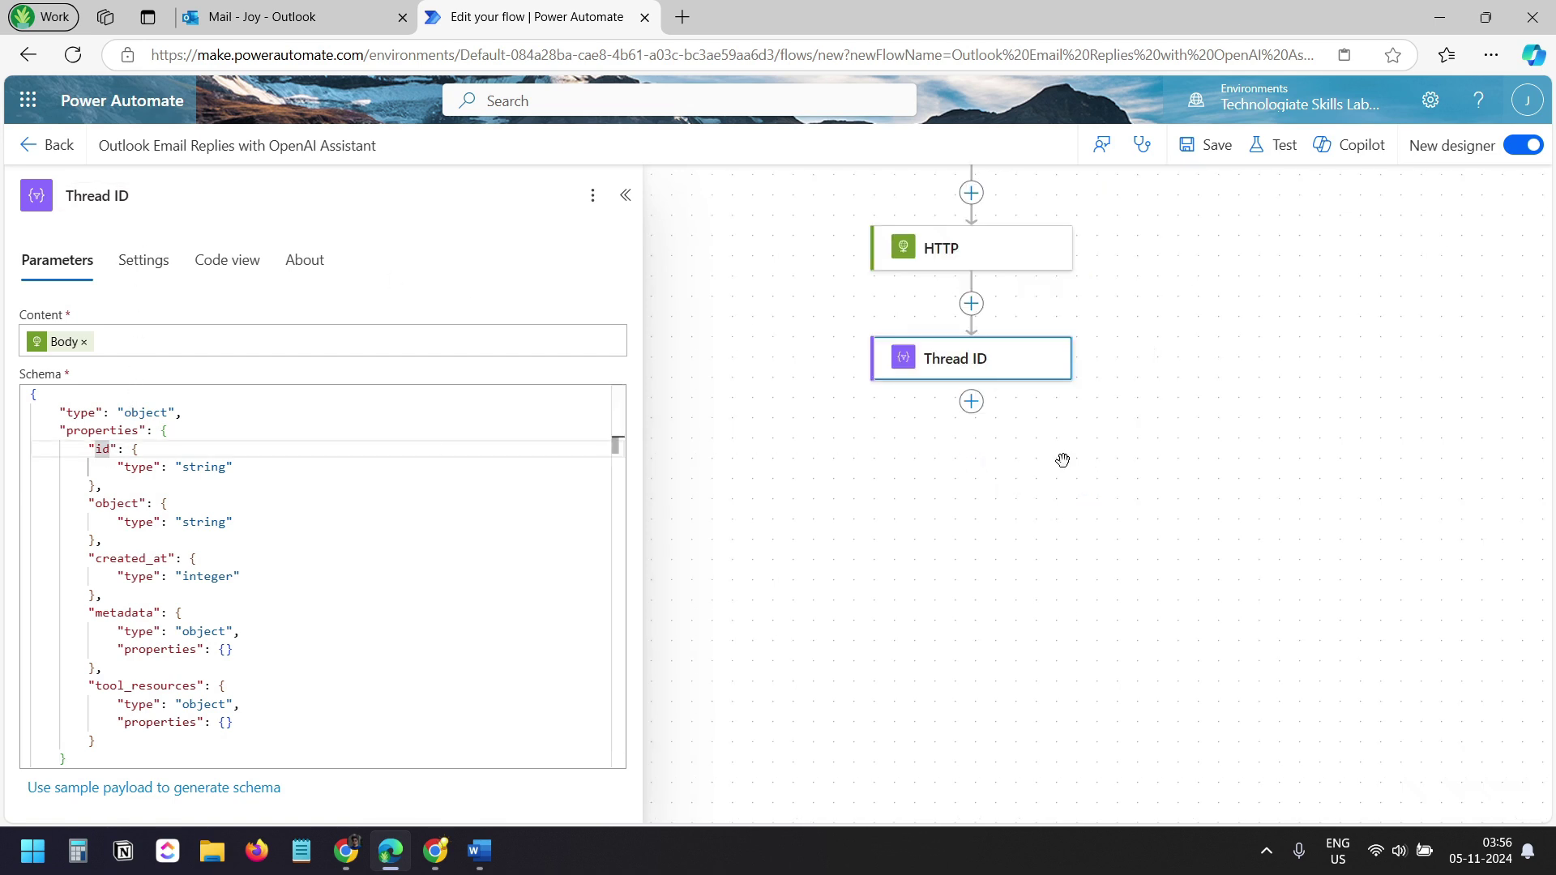
left_click(1063, 458)
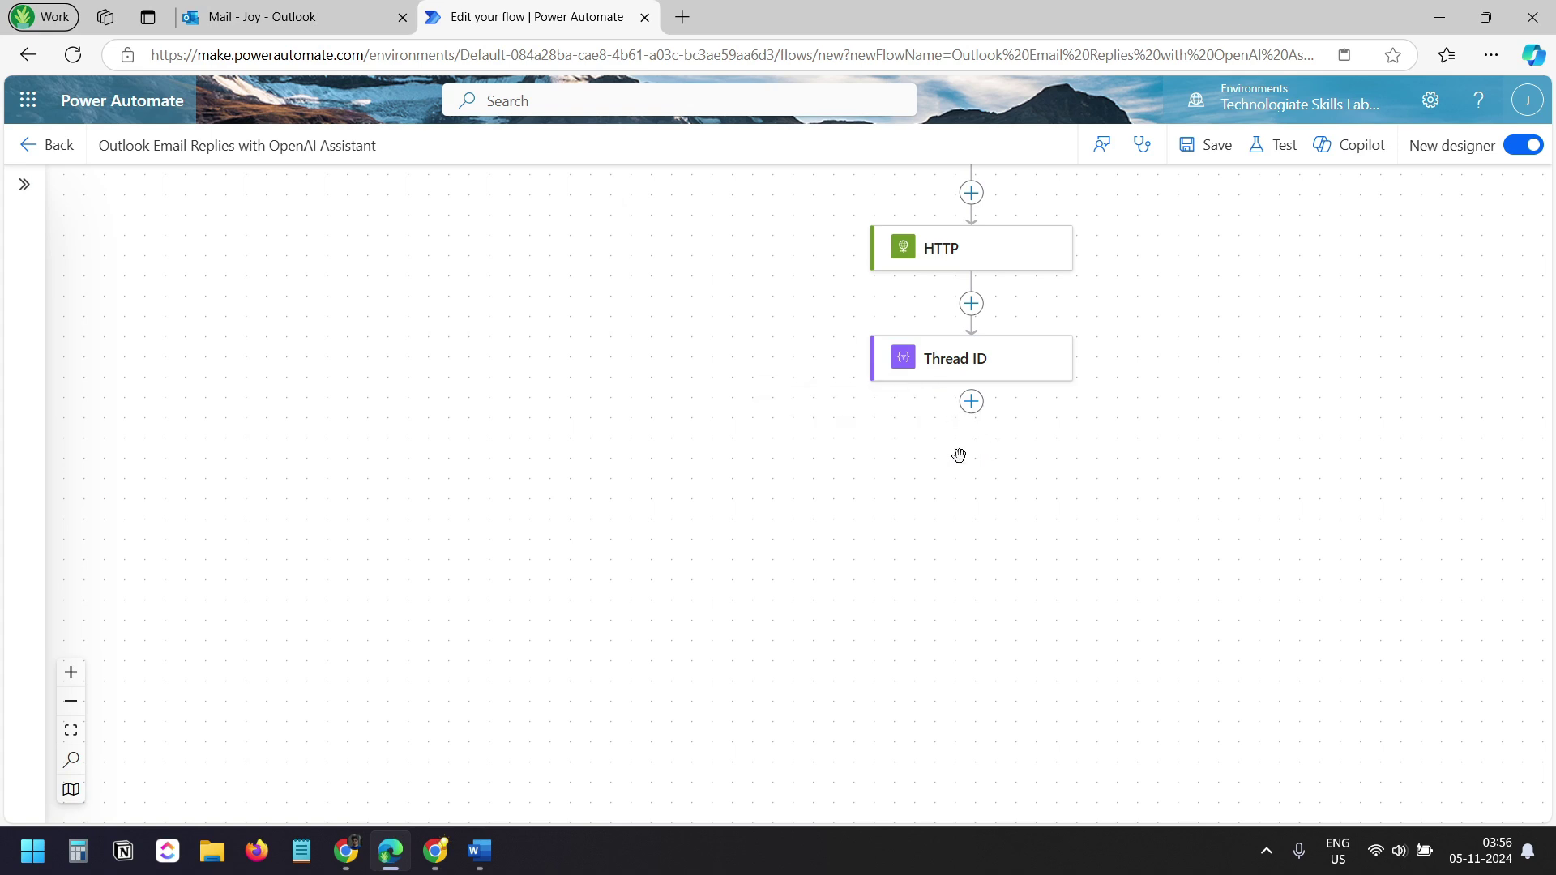
Add a plain HTTP action after Thread ID and rename it 'Run'
left_click(971, 402)
type("http")
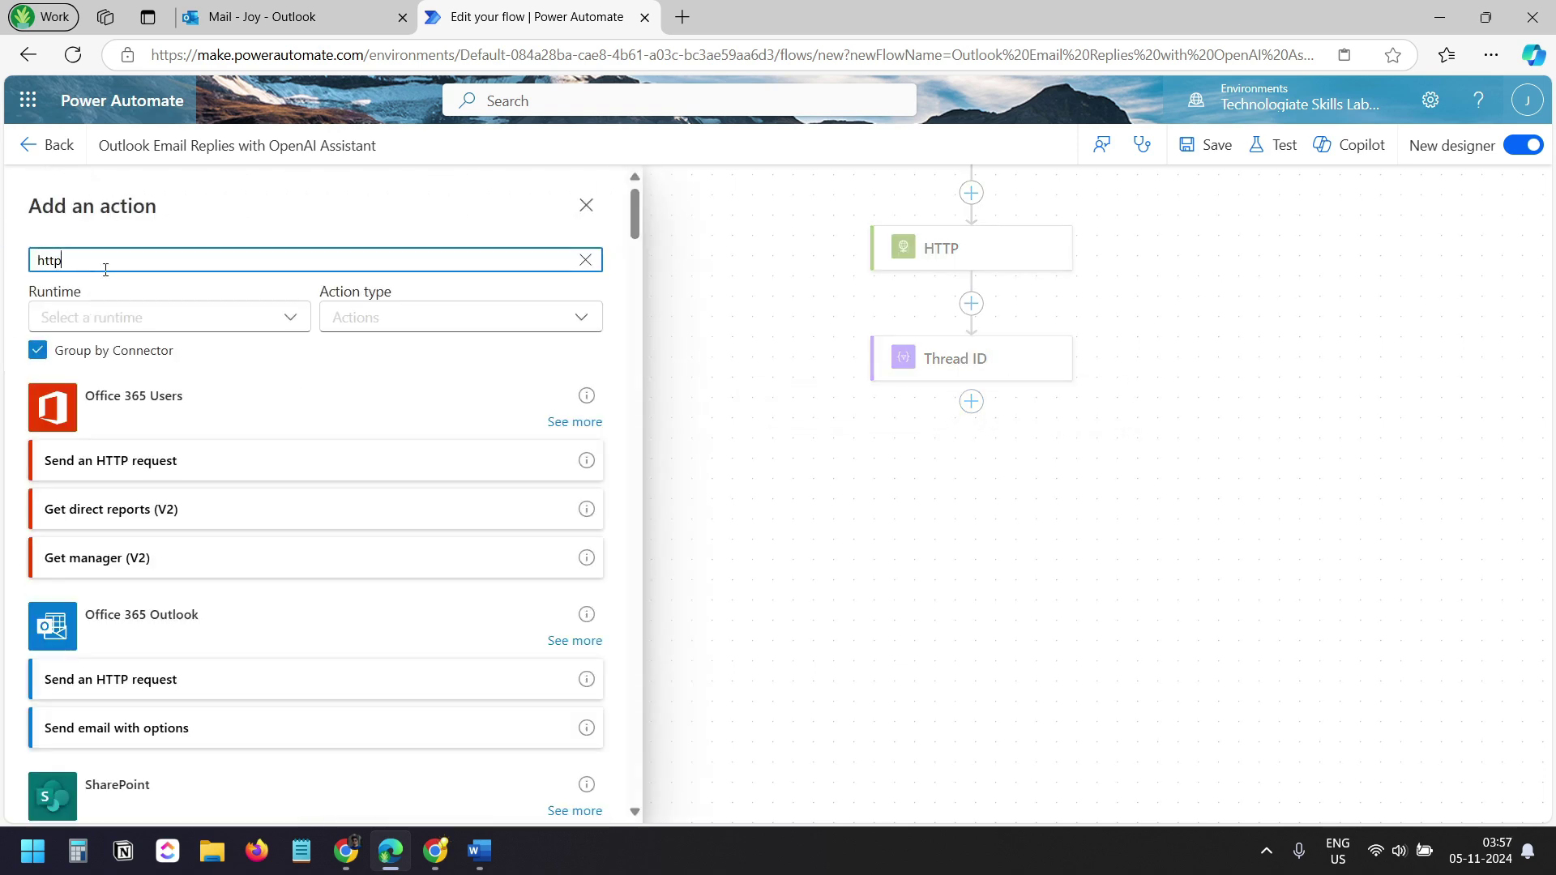
scroll(369, 511, "down", 6)
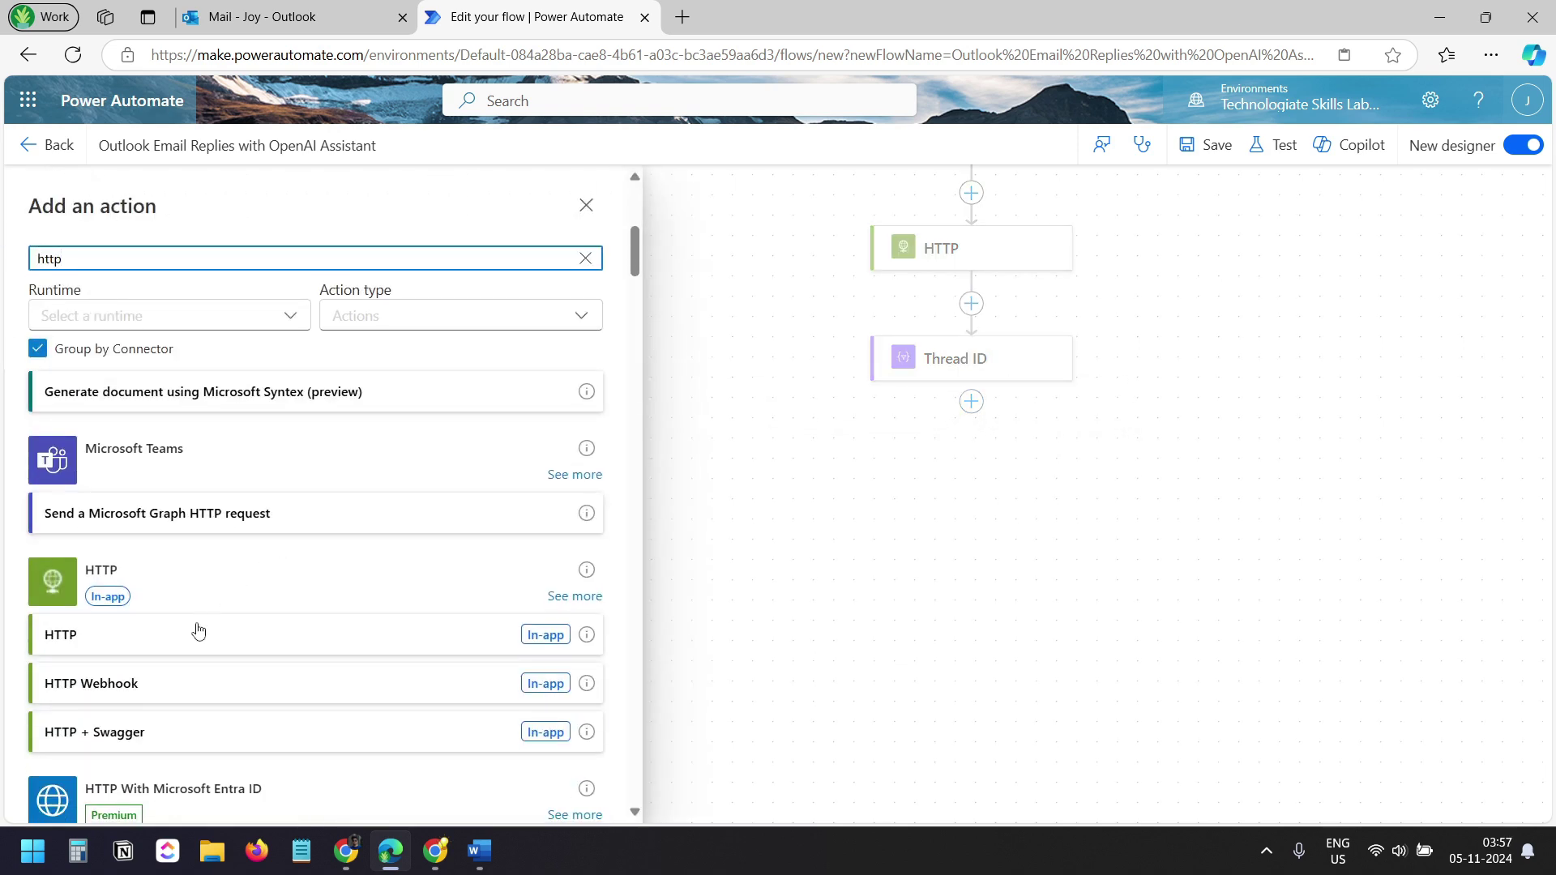
left_click(160, 646)
left_click_drag(125, 194, 59, 197)
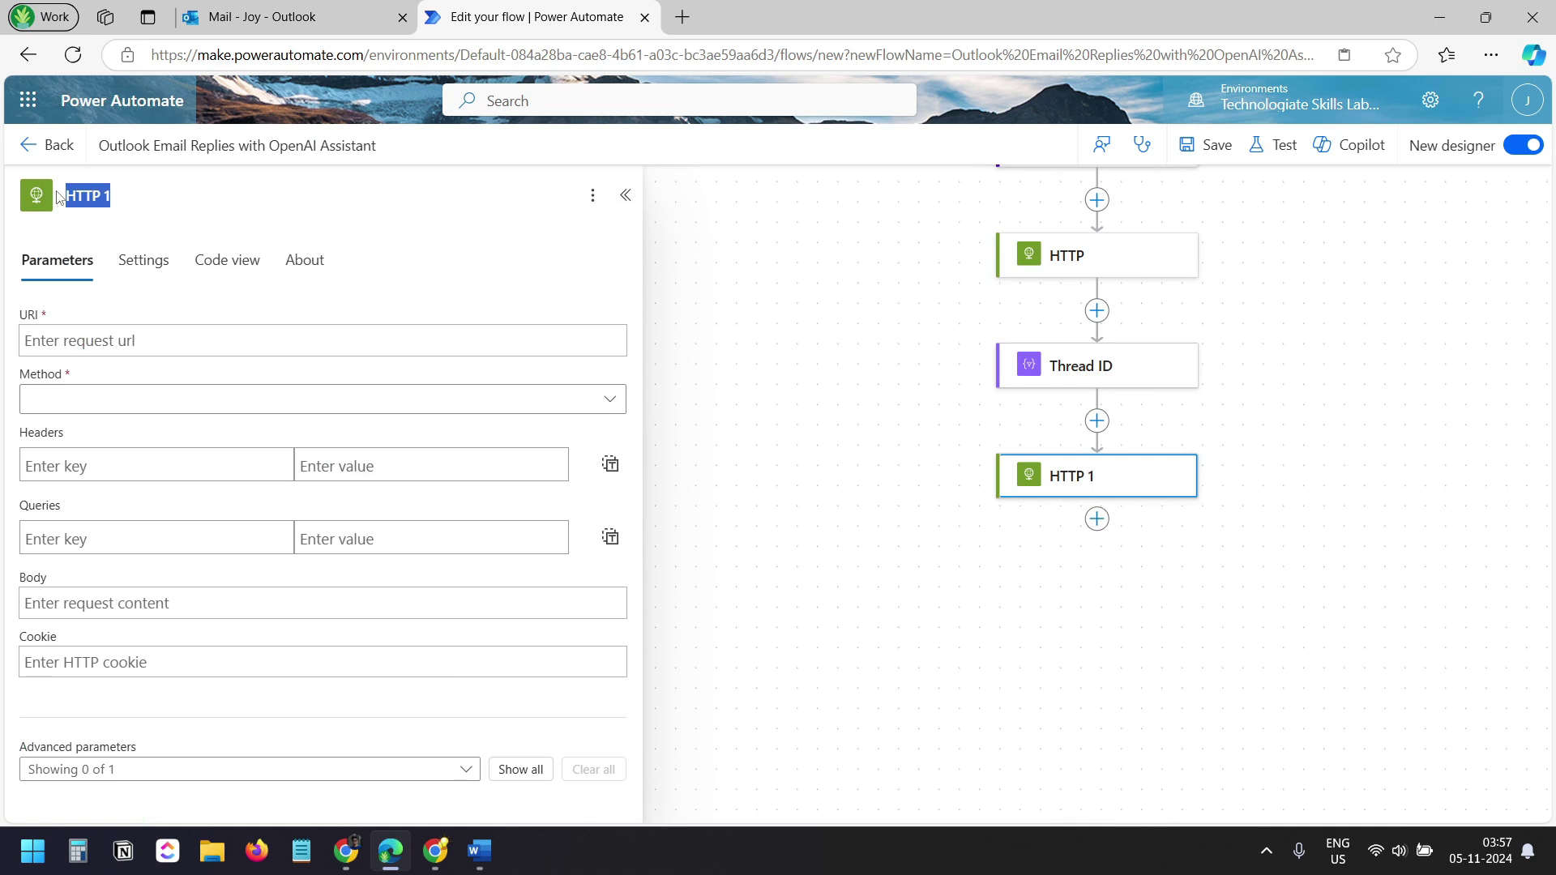
type("Run")
Set the URI to the Create a Run endpoint, replacing the sample thread id with Body id
left_click(183, 343)
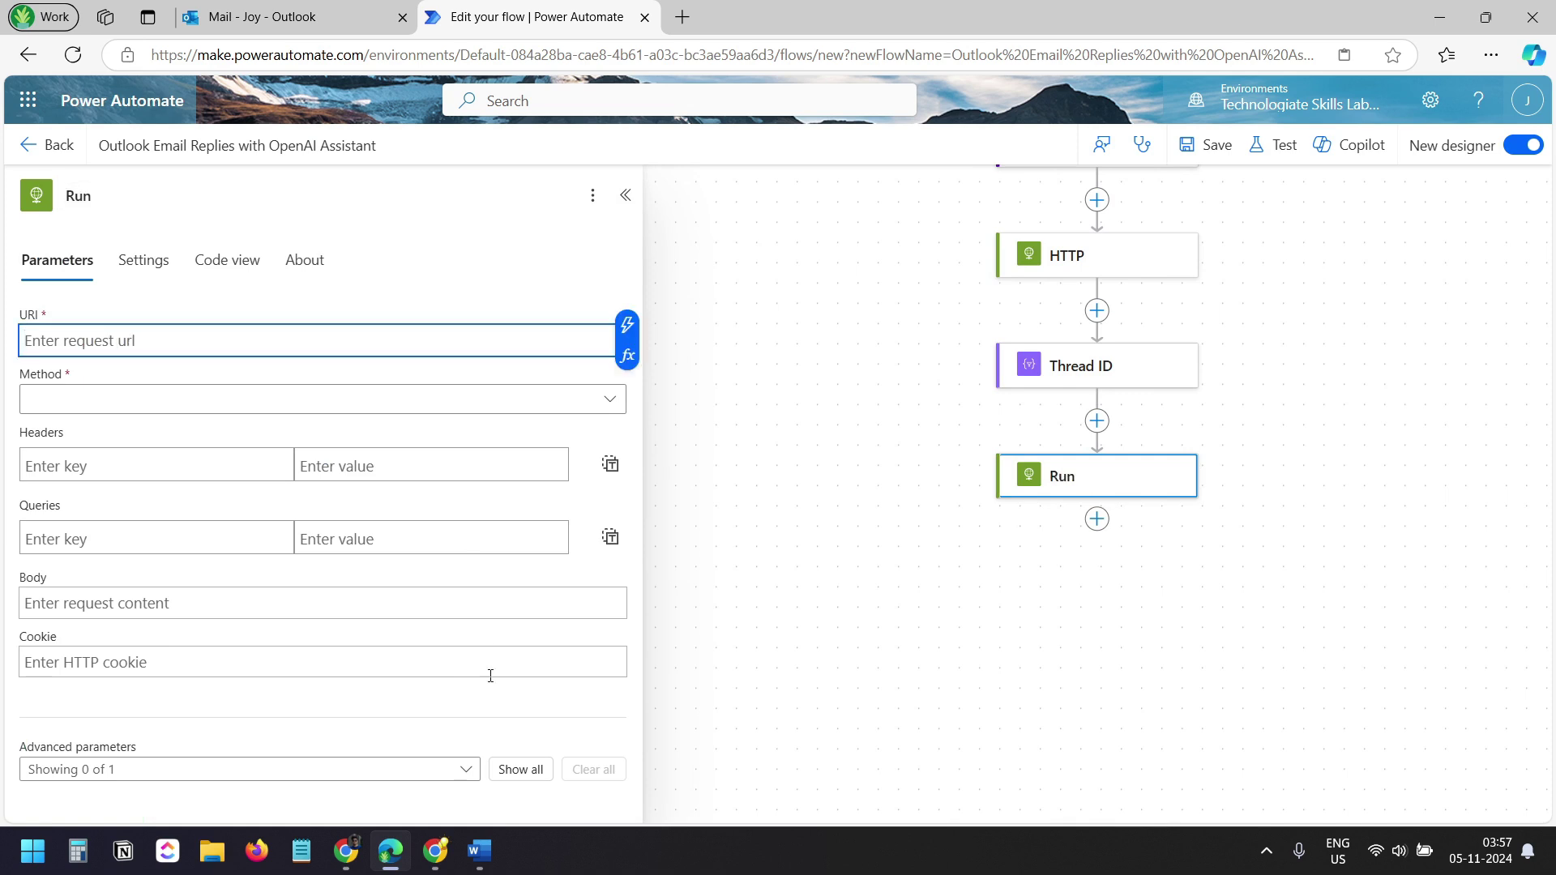
key("alt+Tab")
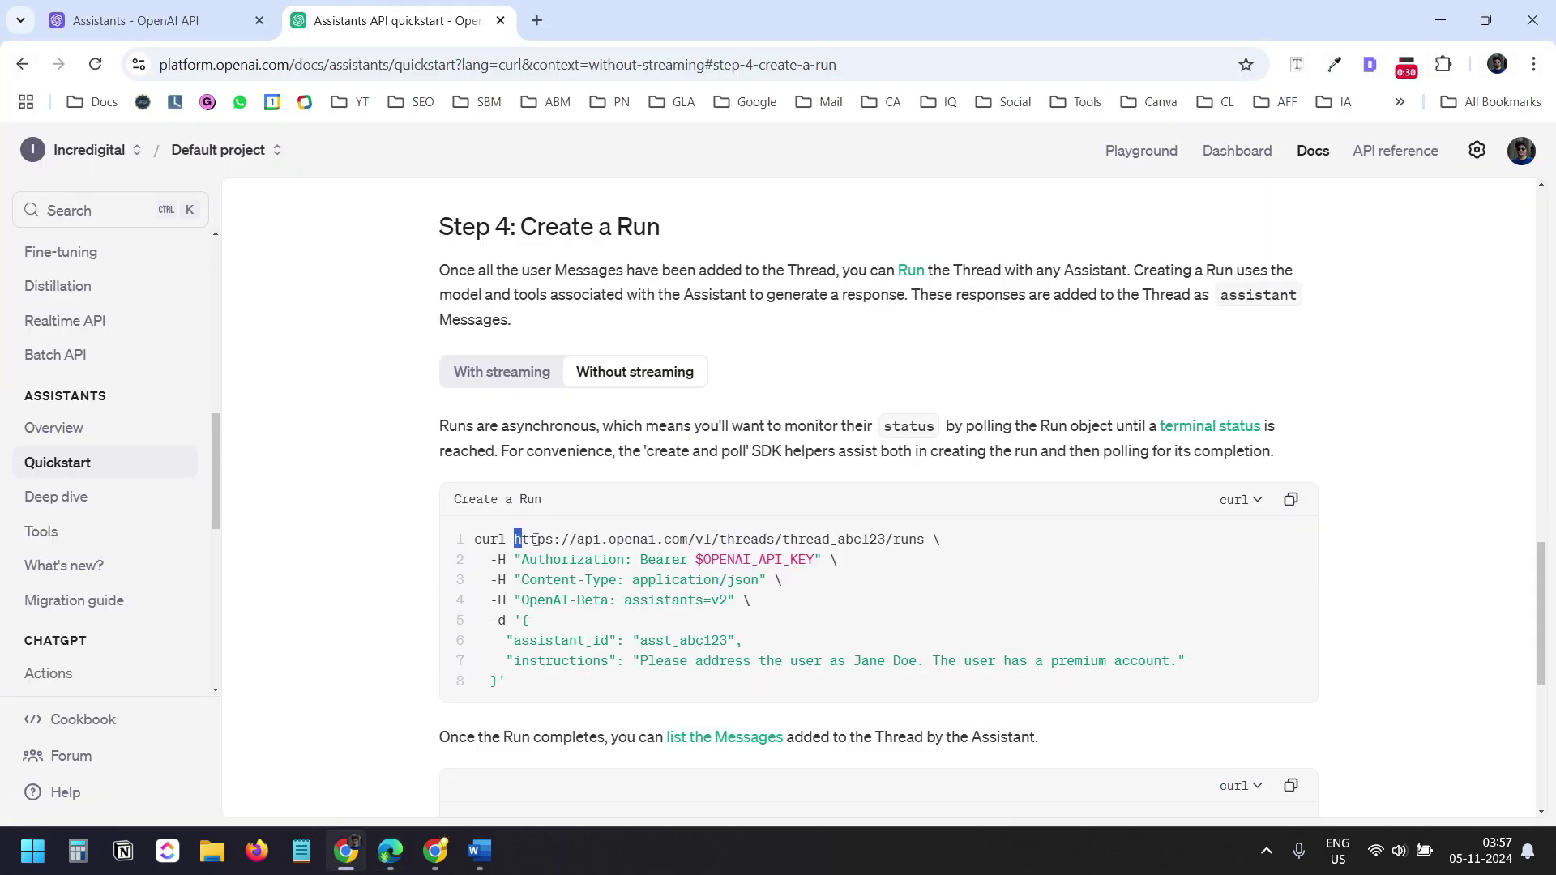
left_click_drag(536, 539, 926, 543)
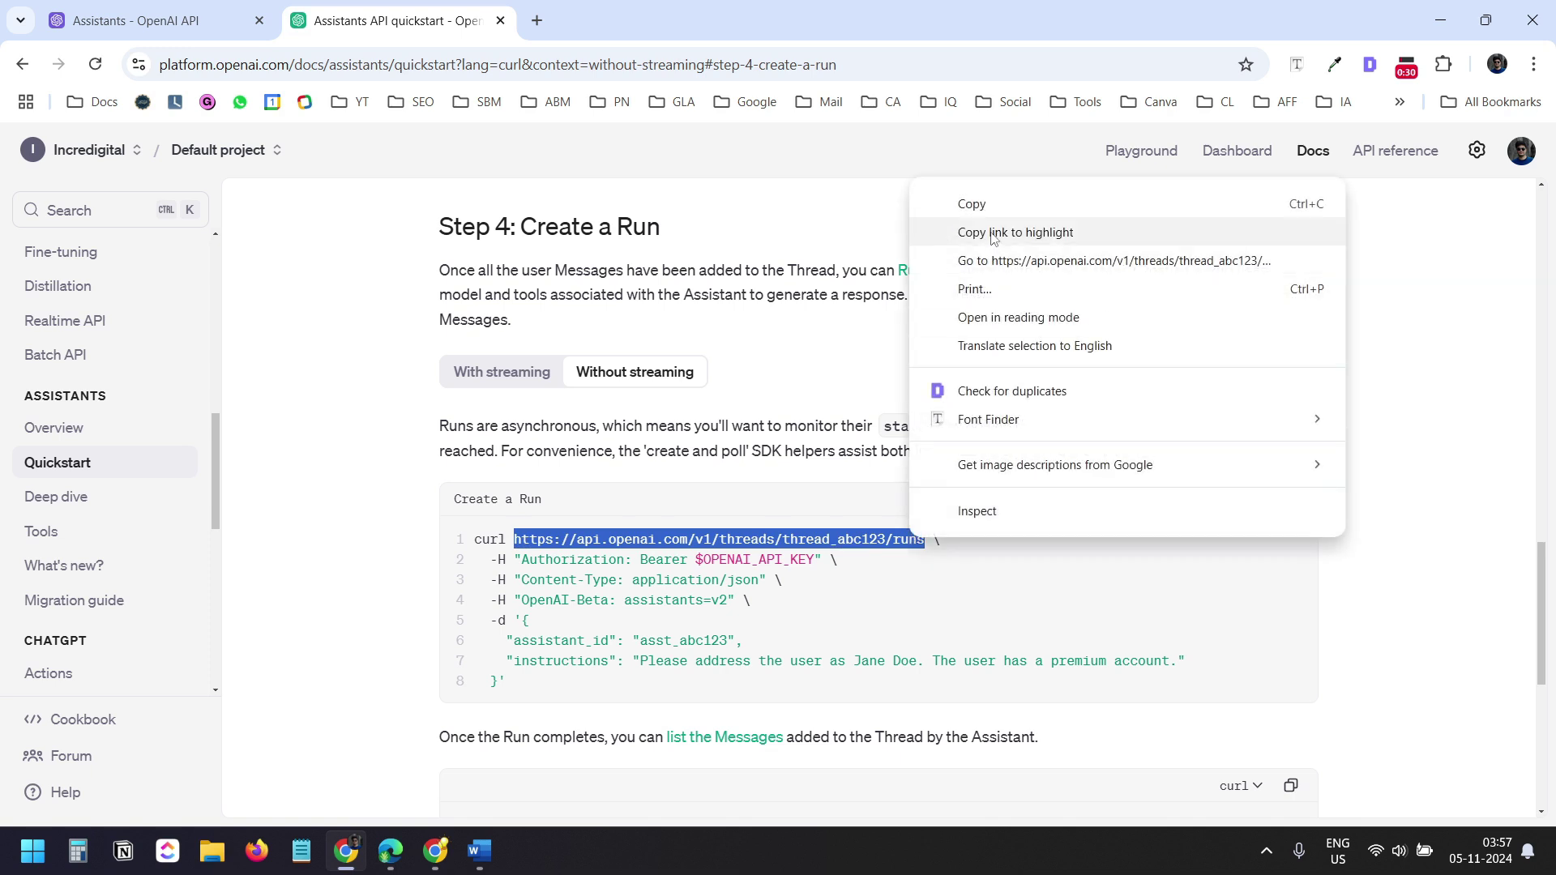
left_click(972, 204)
left_click(390, 851)
key("ctrl+v")
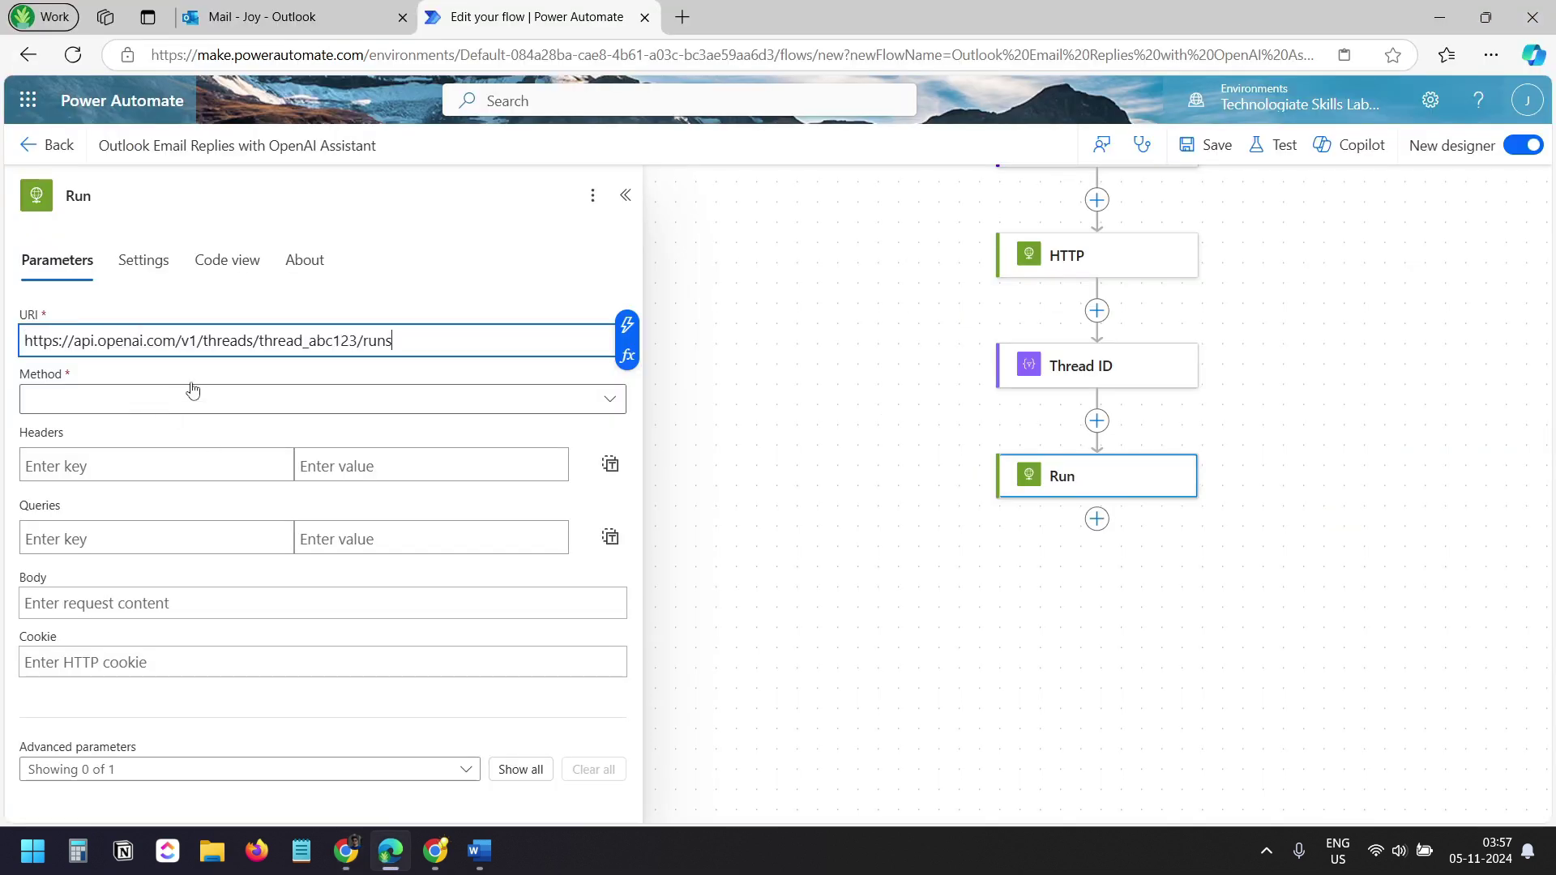
left_click_drag(362, 341, 259, 342)
key("BackSpace")
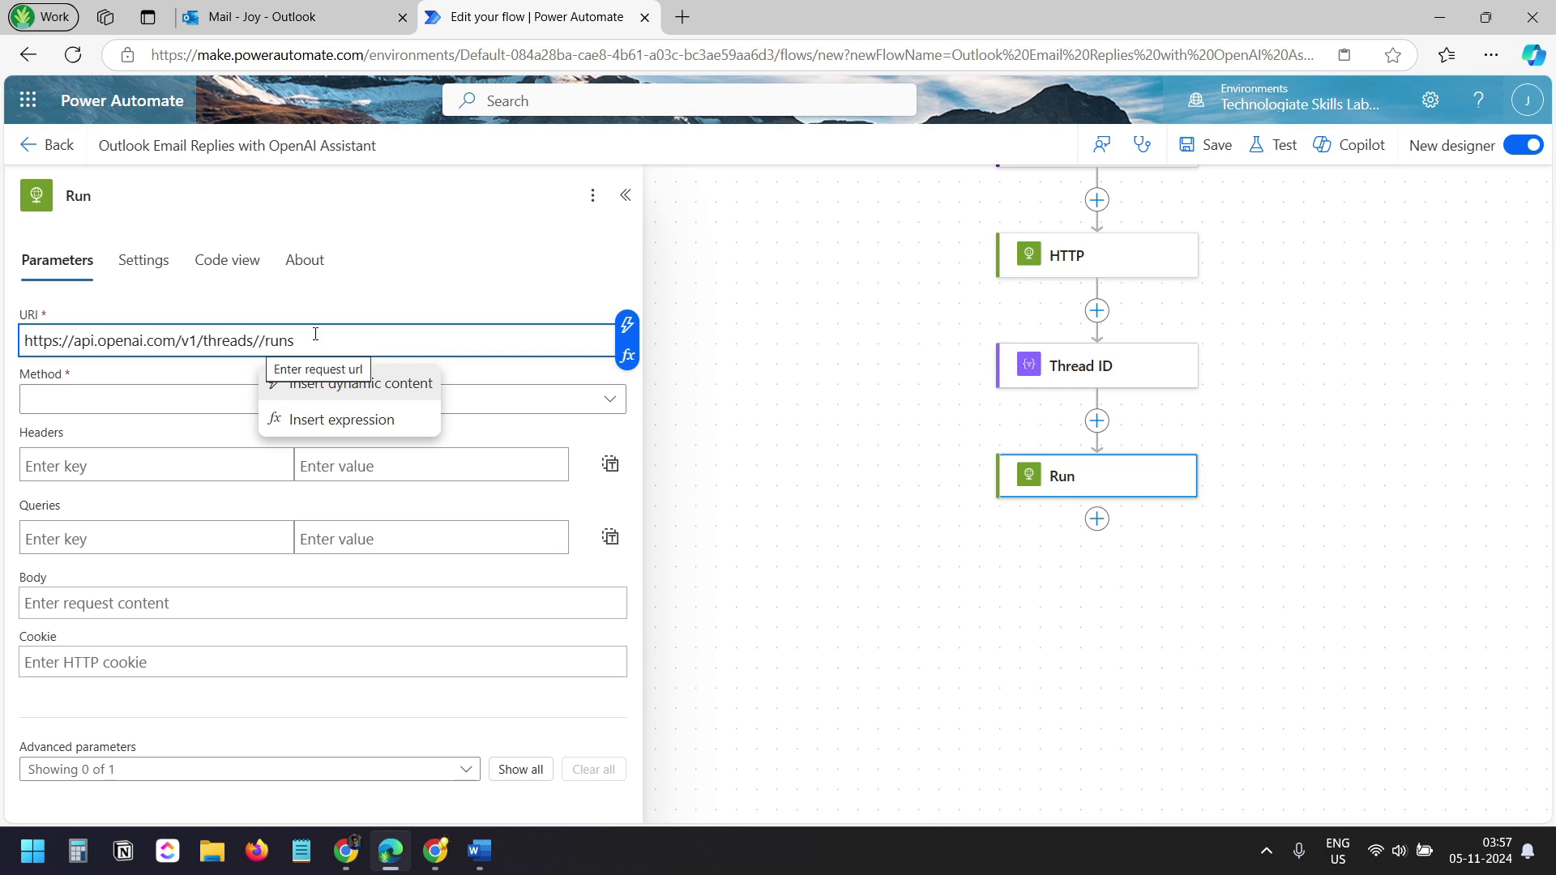
left_click(626, 328)
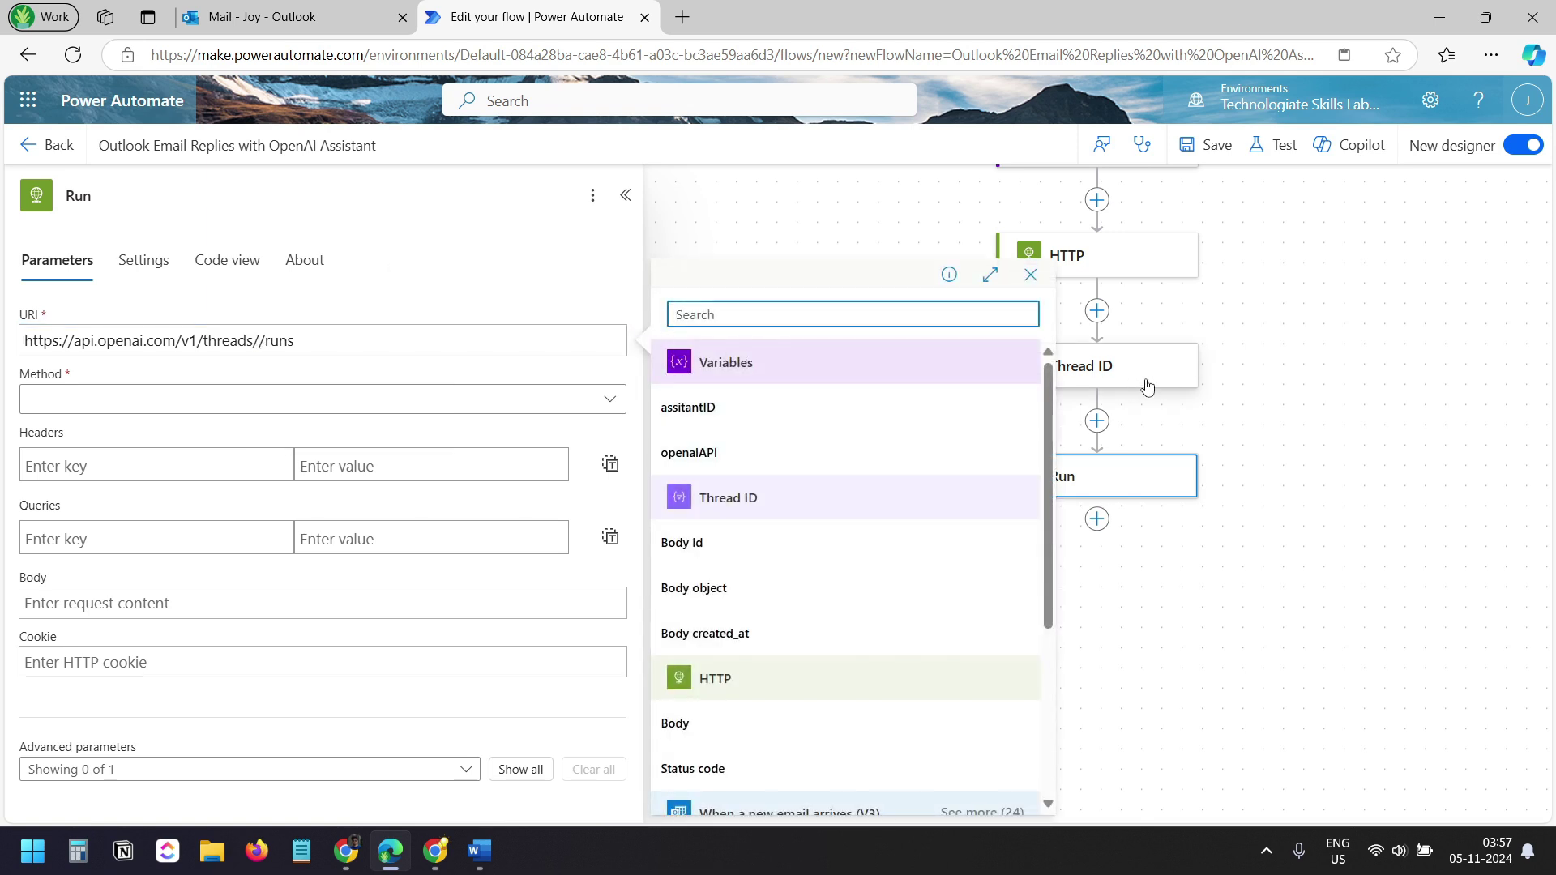
left_click(727, 549)
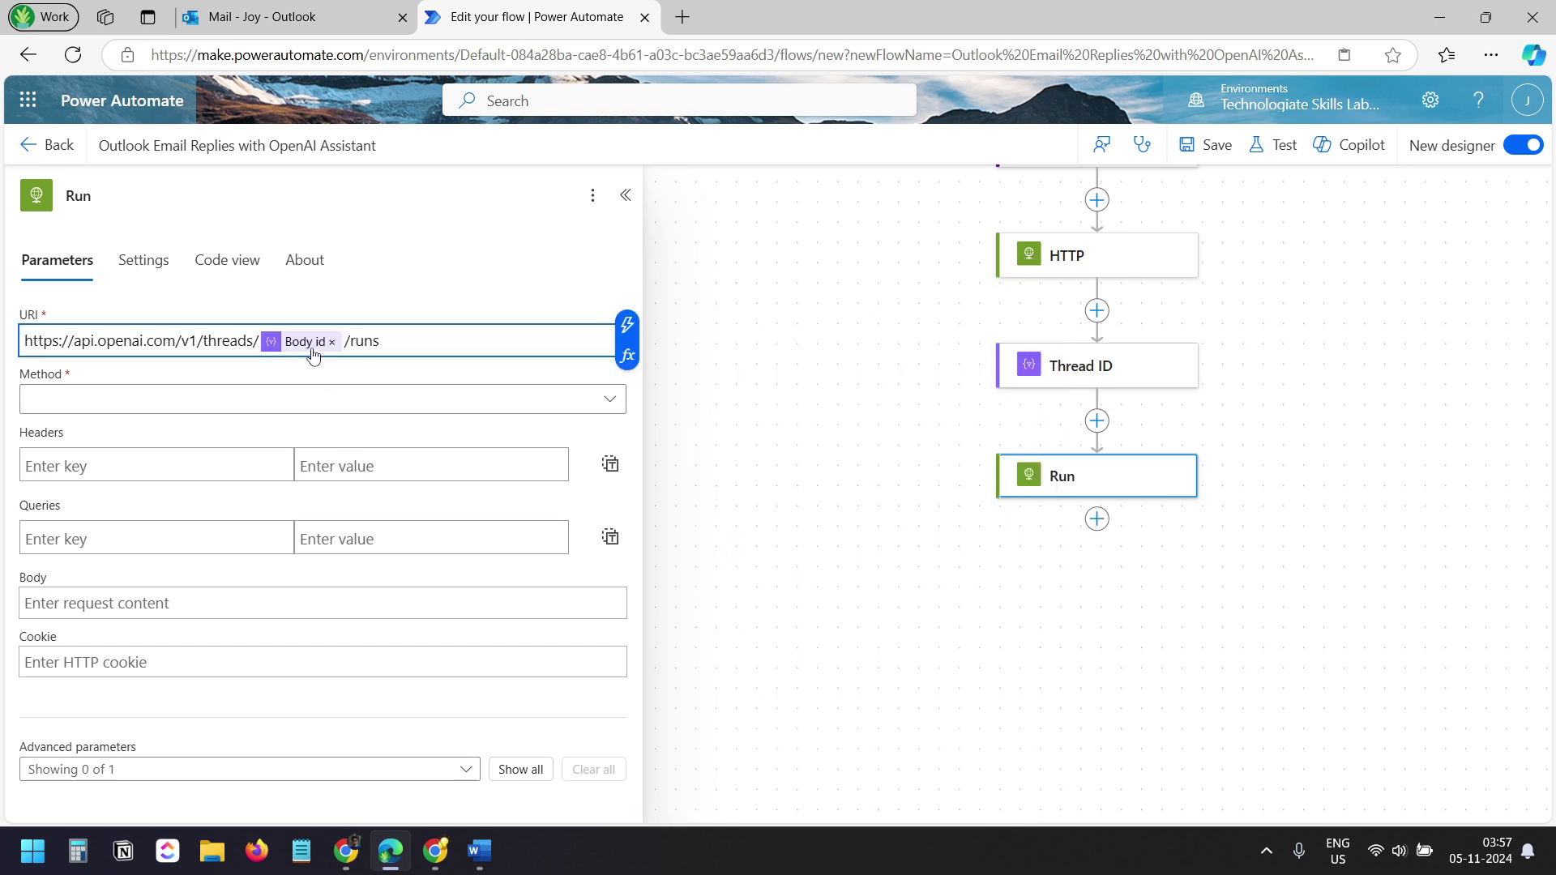
Make the Run request a POST with an Authorization header of 'Bearer' plus openaiAPI
left_click(219, 410)
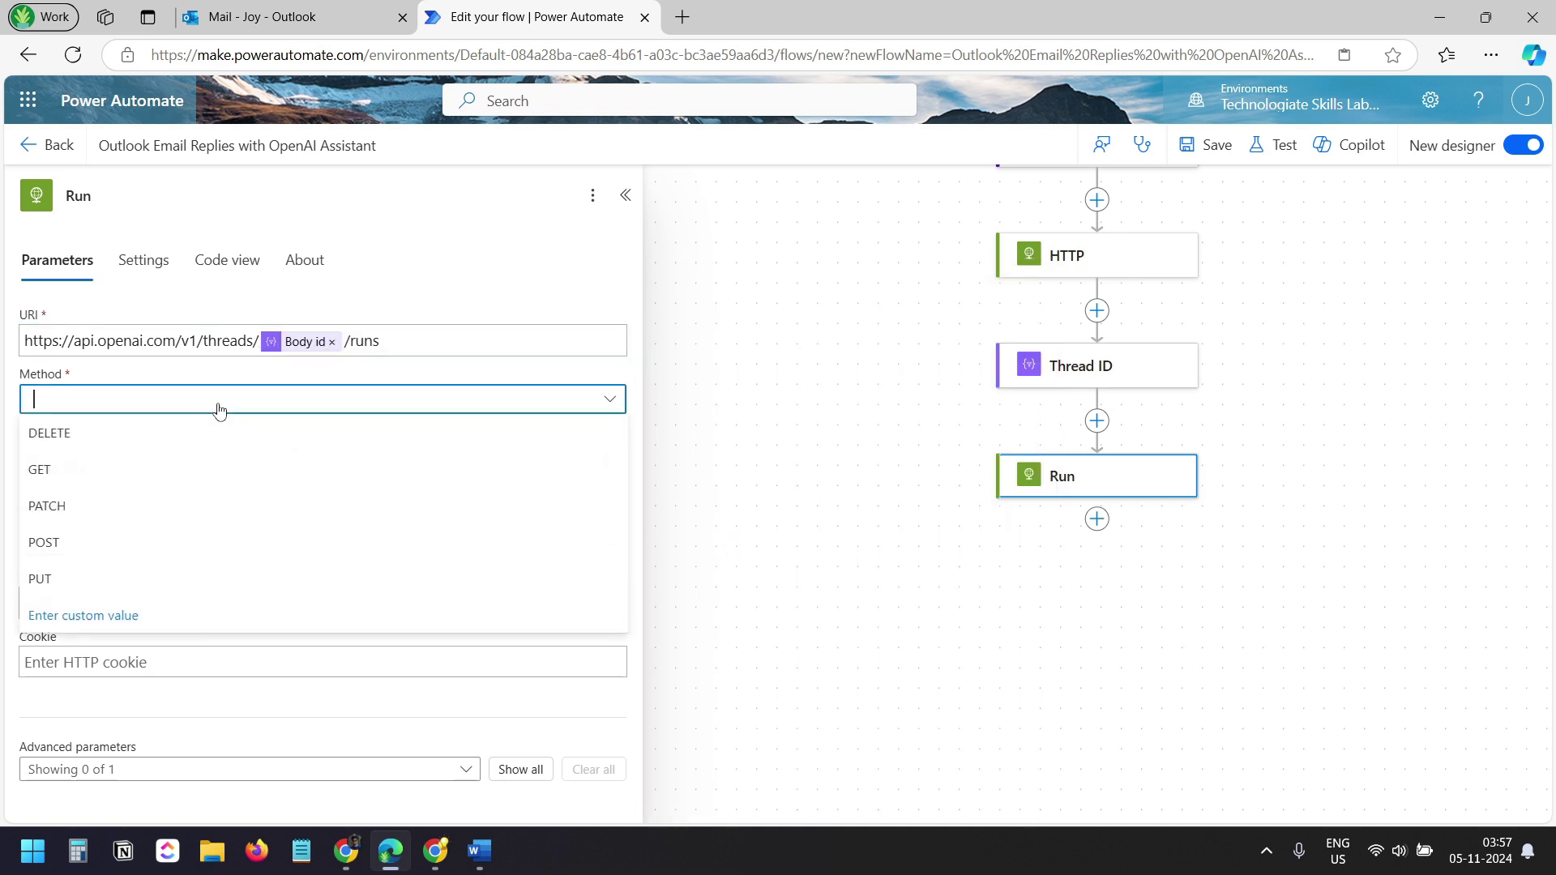
left_click(82, 543)
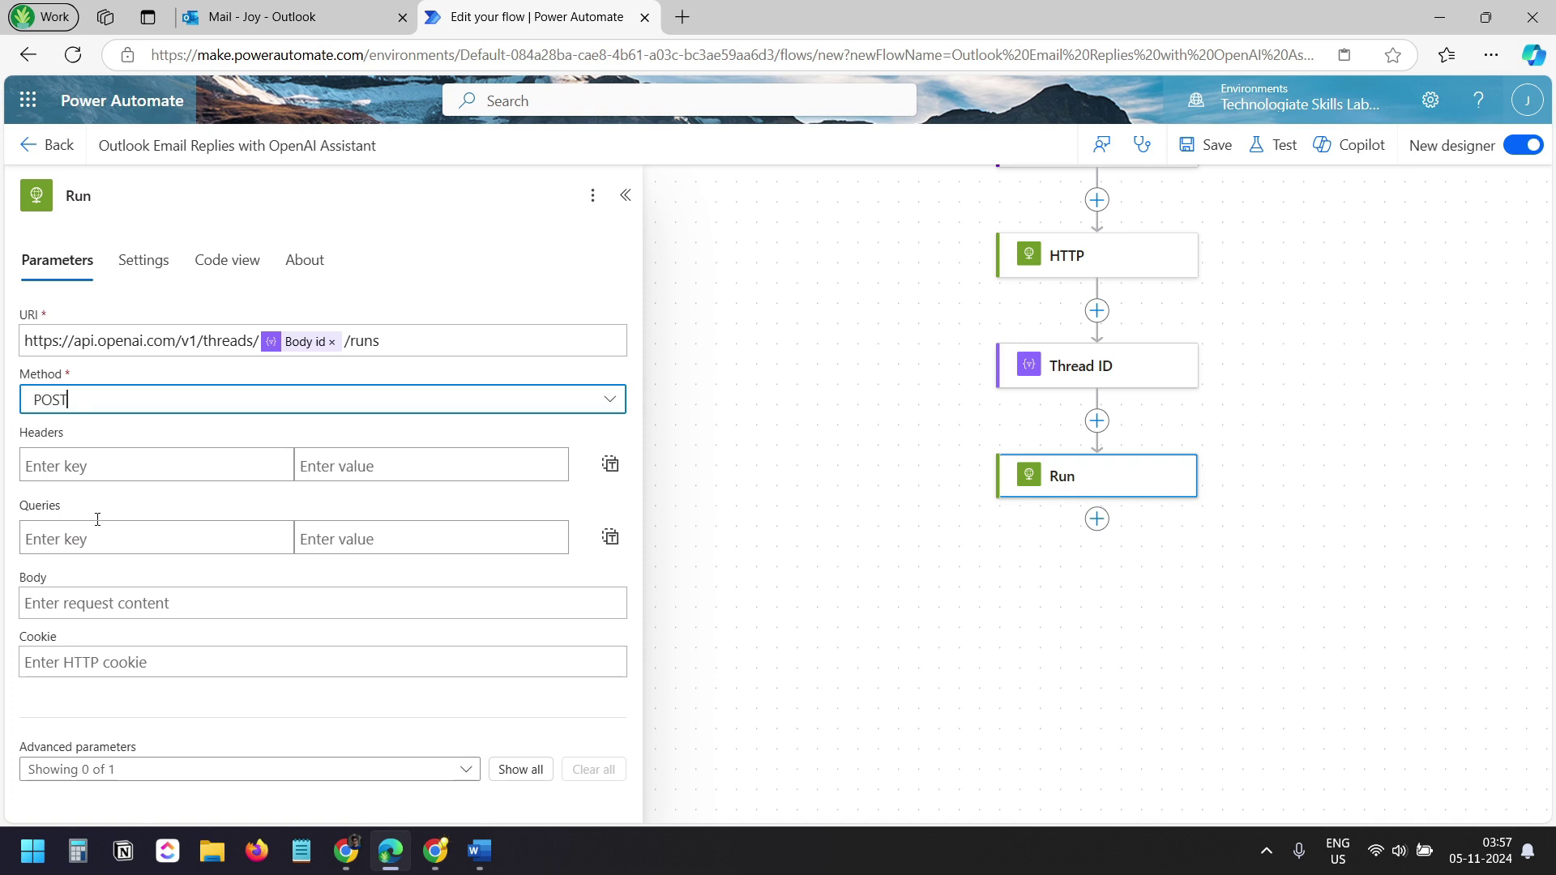
left_click(119, 472)
left_click(346, 851)
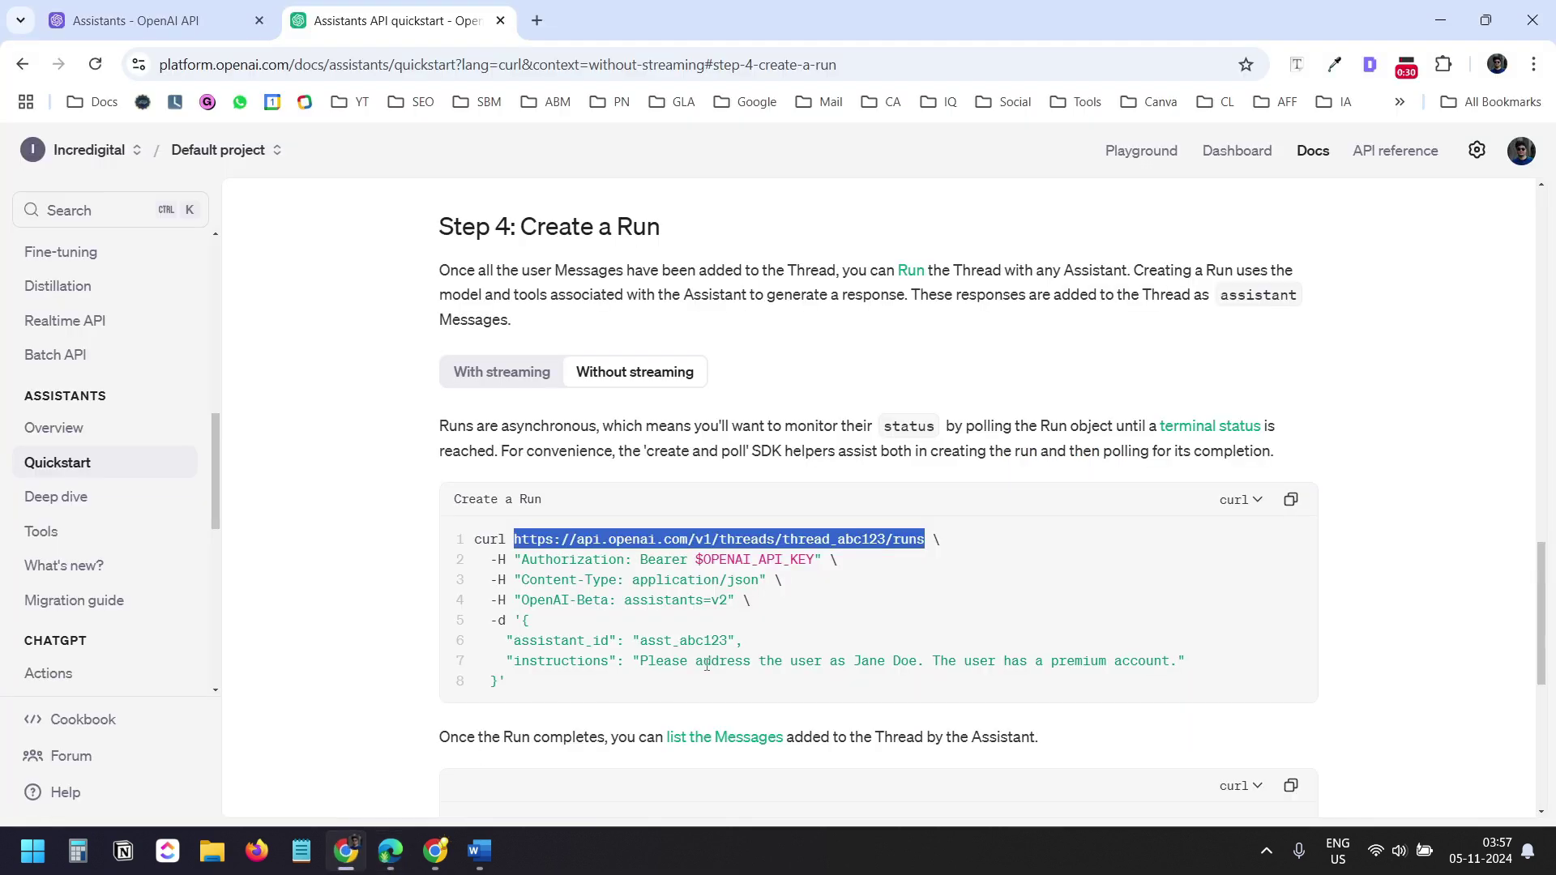
scroll(707, 665, "down", 3)
double_click(624, 357)
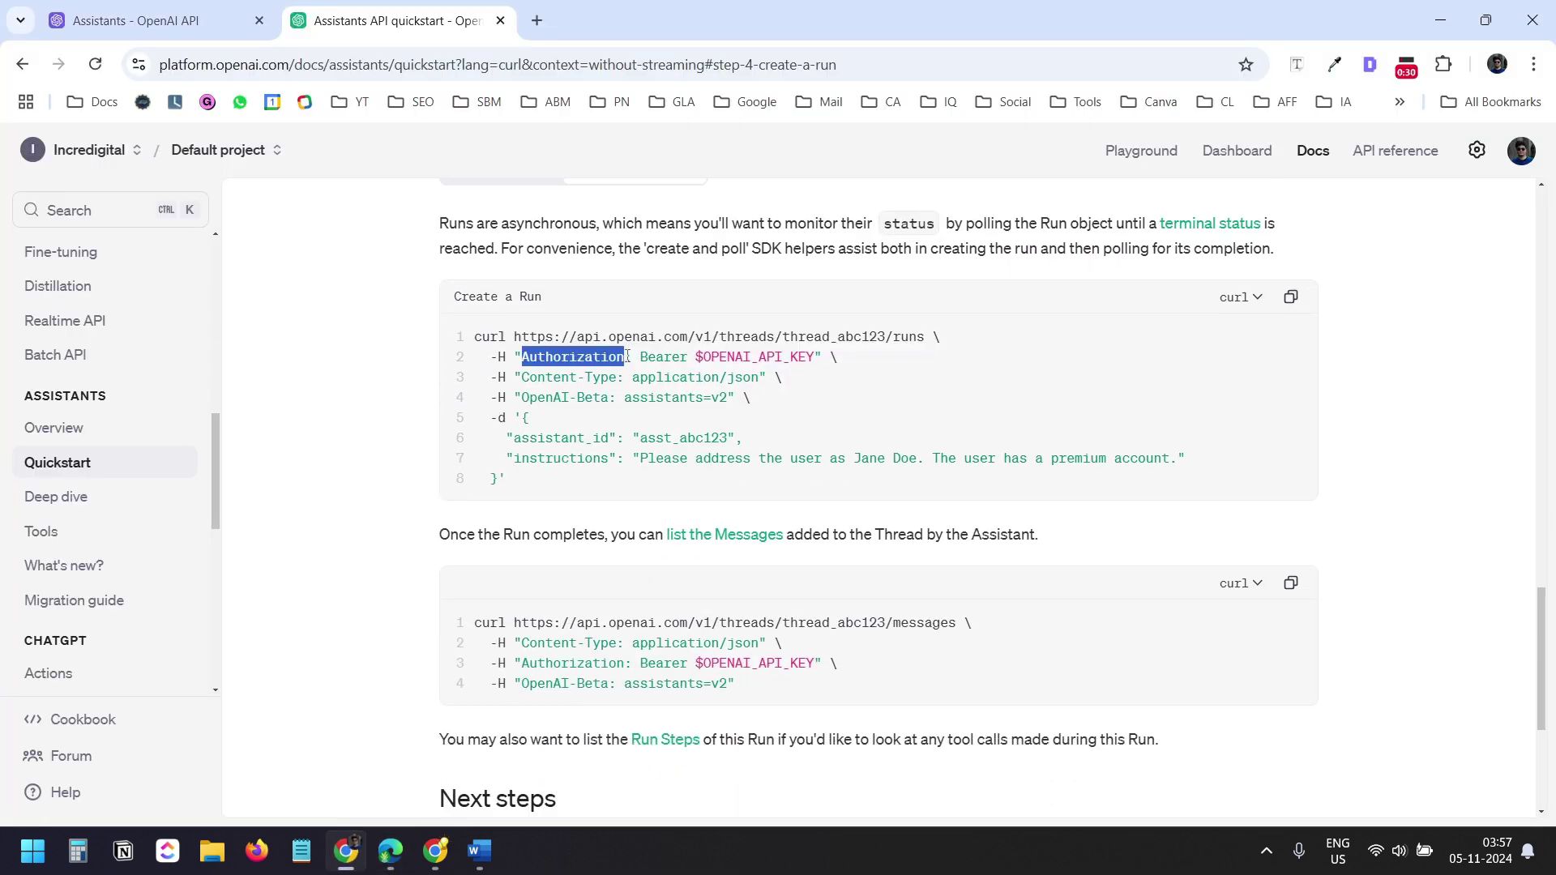
key("ctrl+c")
key("alt+Tab")
key("ctrl+v")
left_click(381, 466)
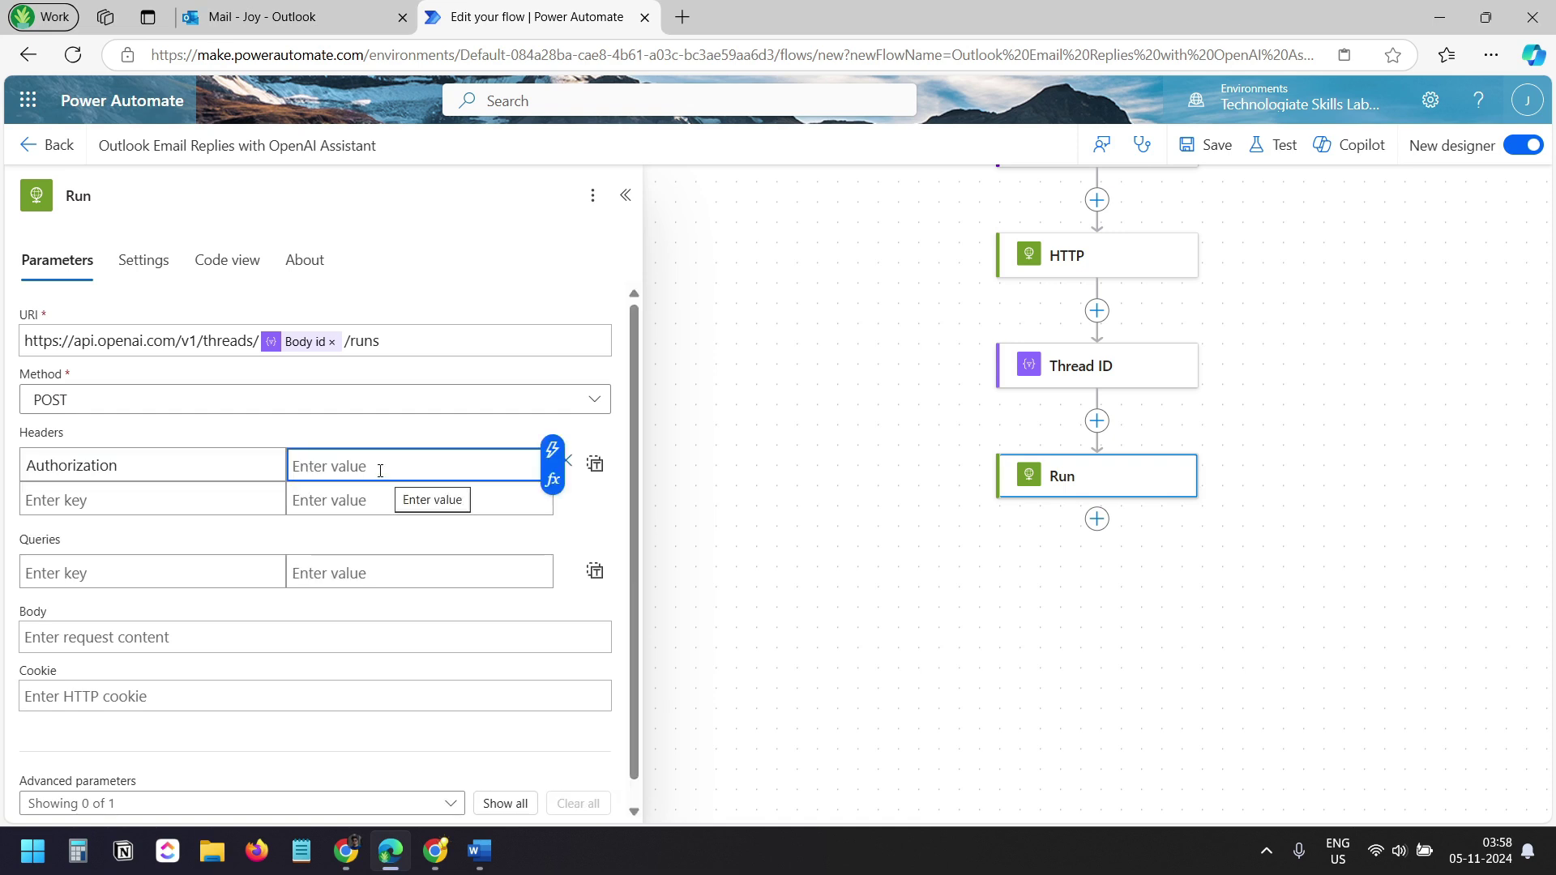
type("Bearer")
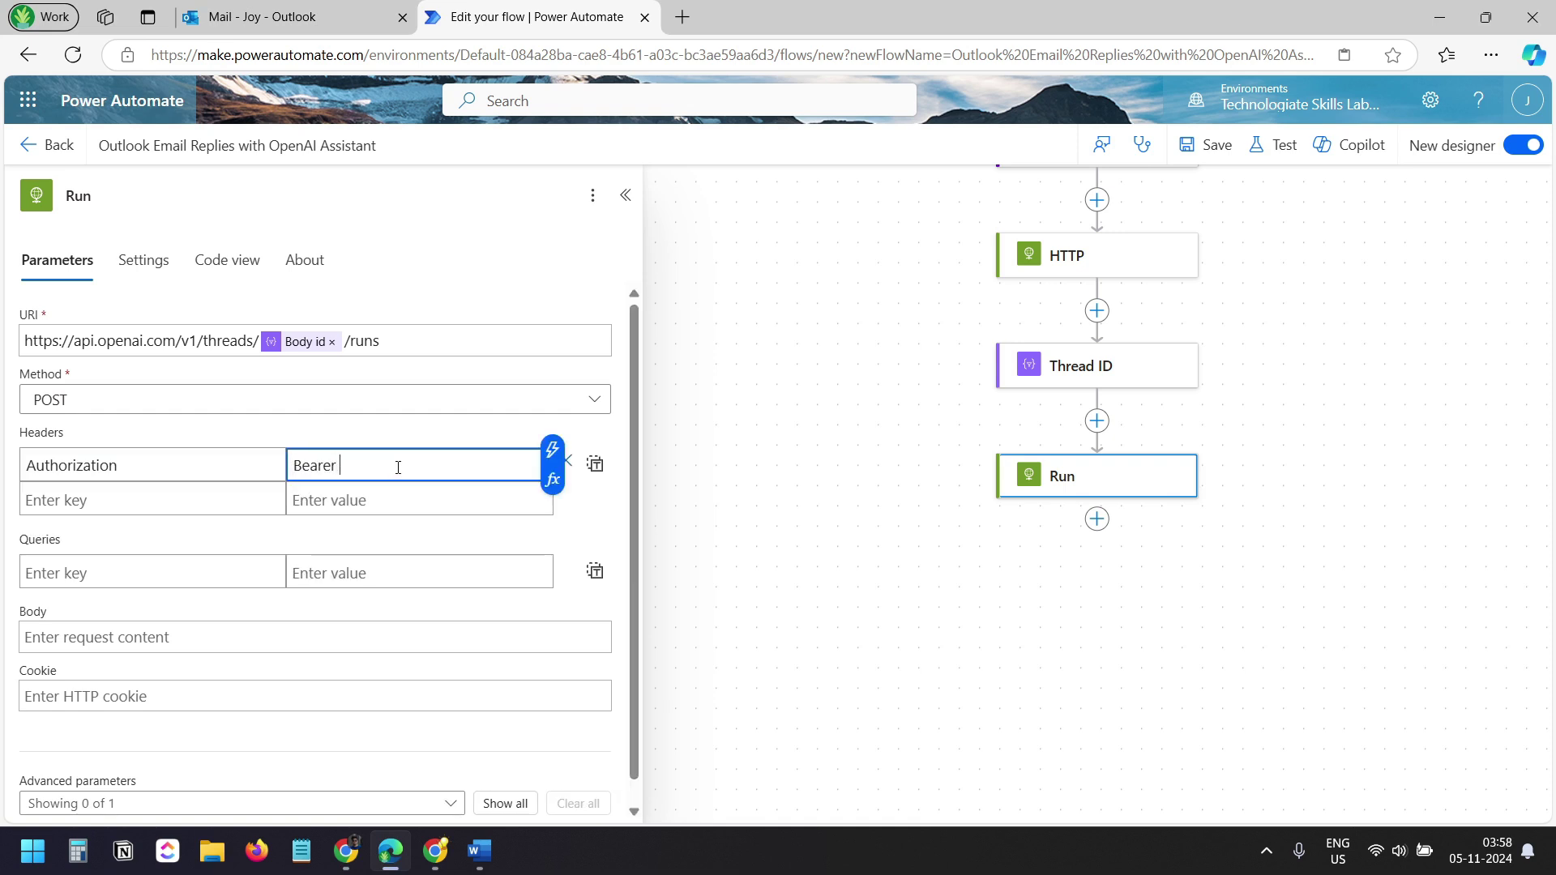
left_click(552, 449)
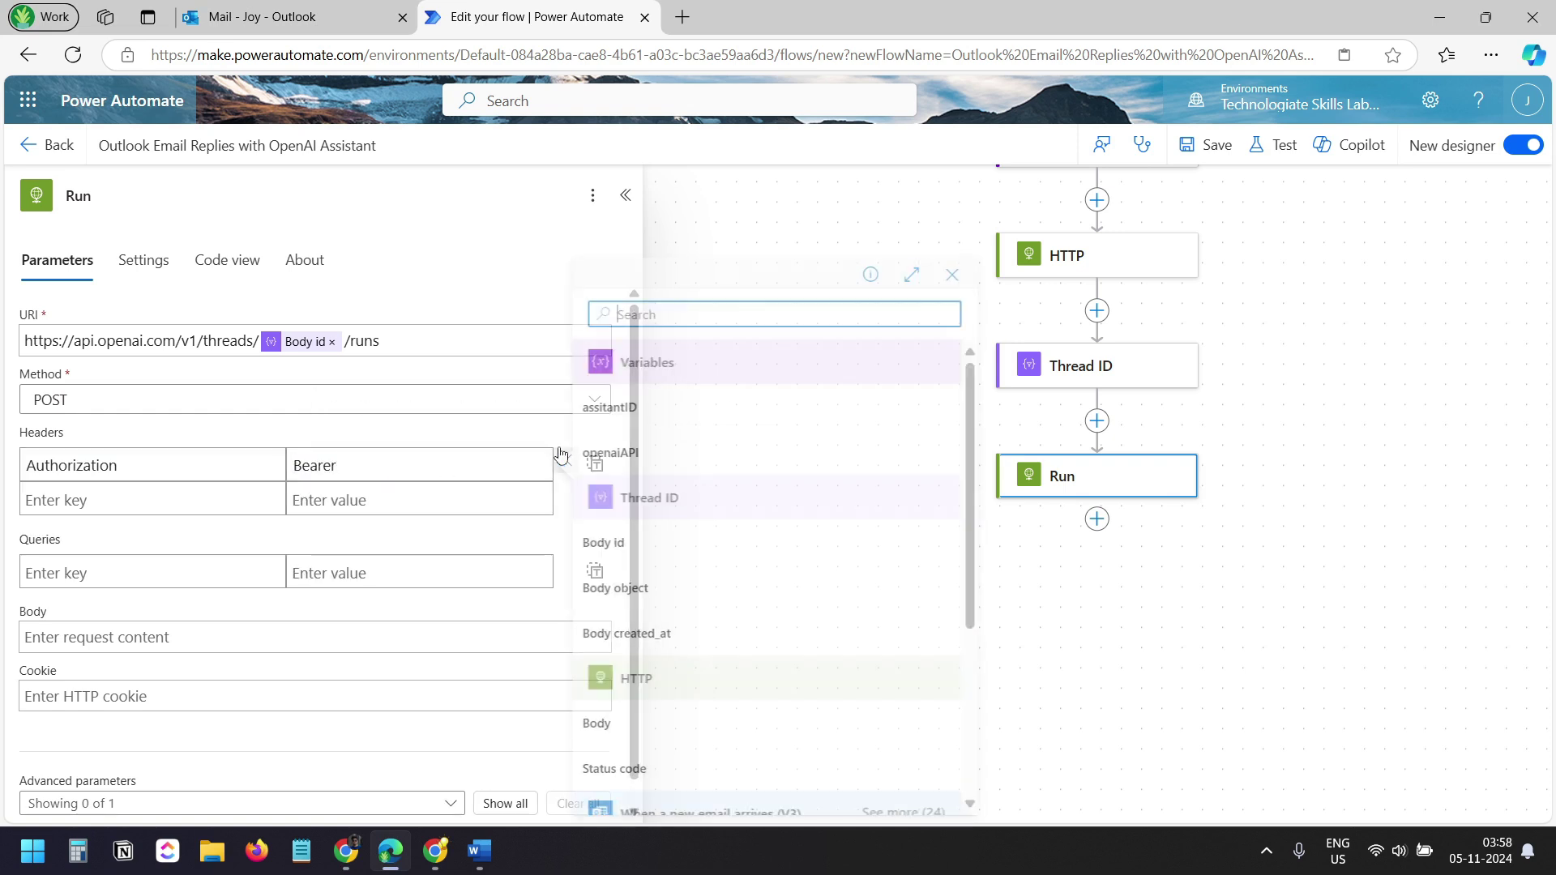
left_click(640, 454)
Add a Content-Type header with value application/json, copied from the OpenAI docs
key("alt+Tab")
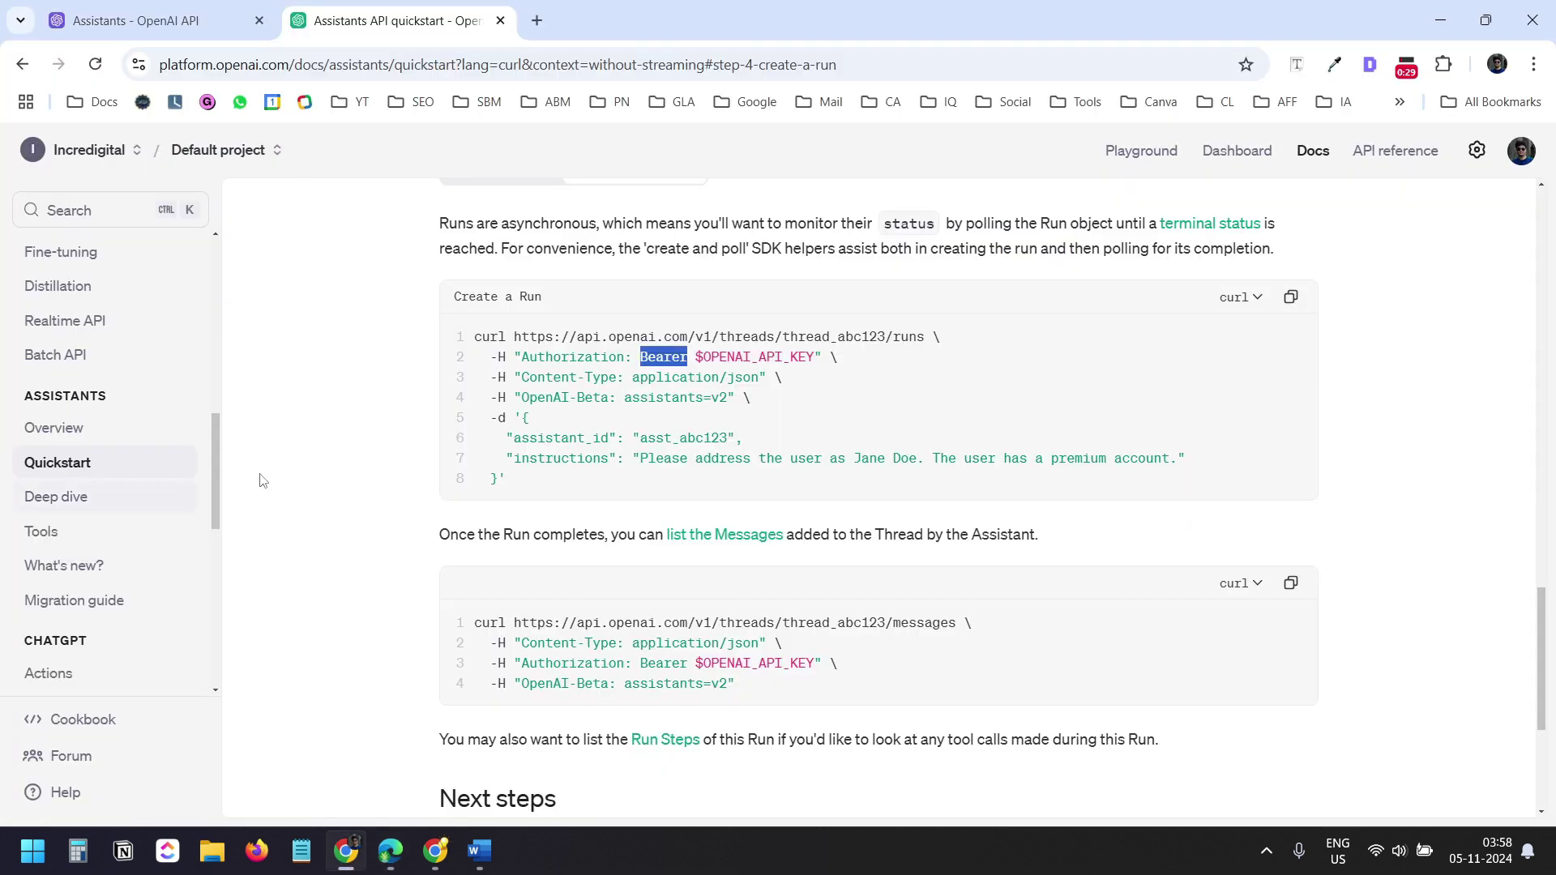
left_click_drag(522, 378, 612, 377)
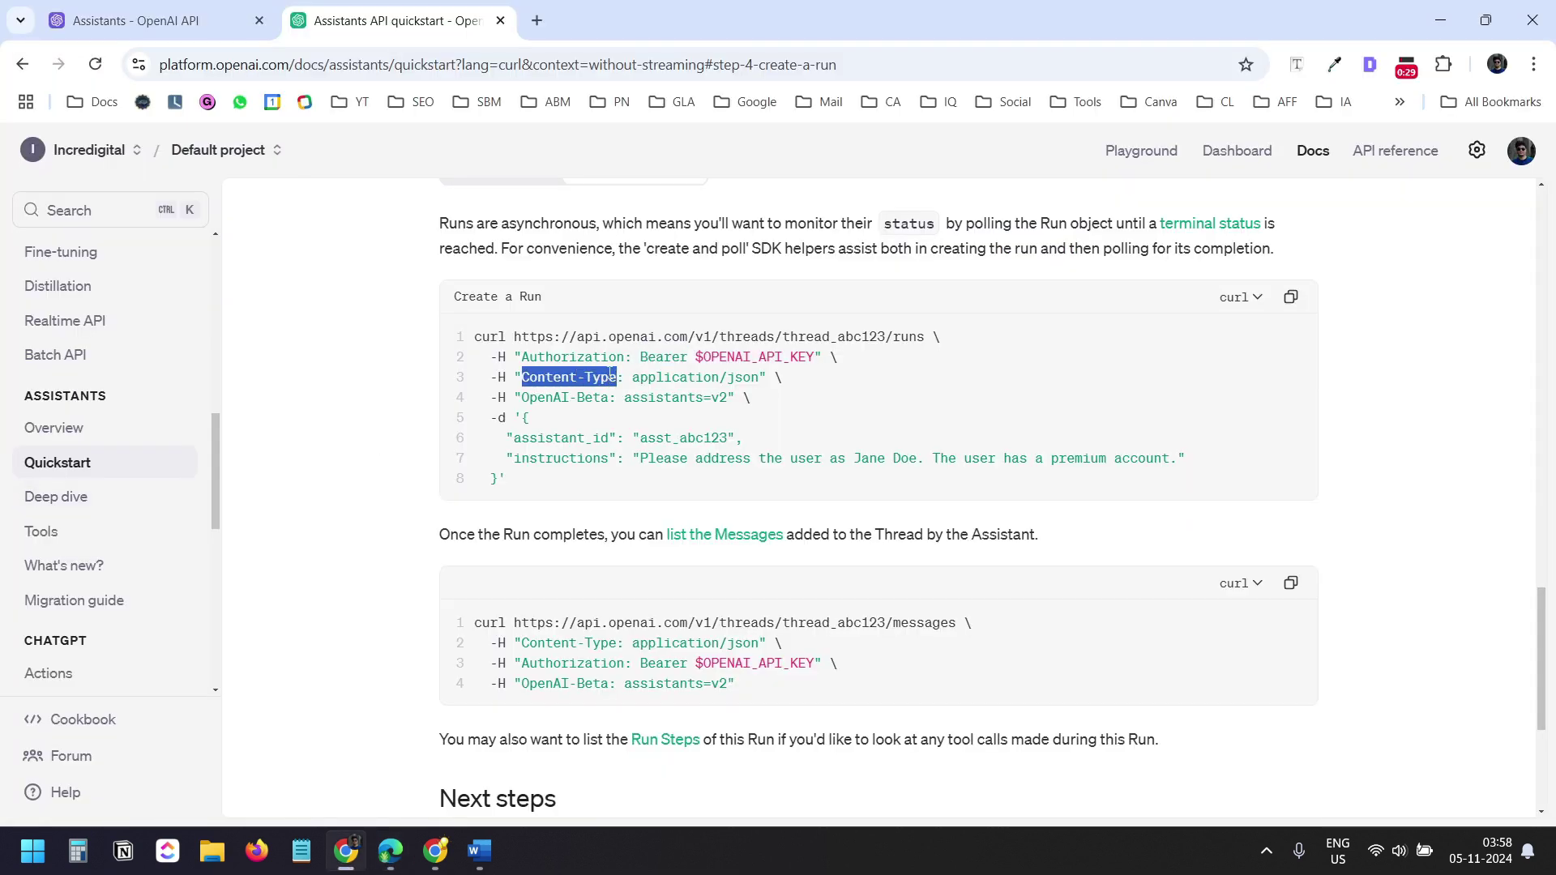
key("ctrl+c")
key("alt+Tab")
key("ctrl+v")
key("alt+Tab")
left_click_drag(633, 377, 755, 379)
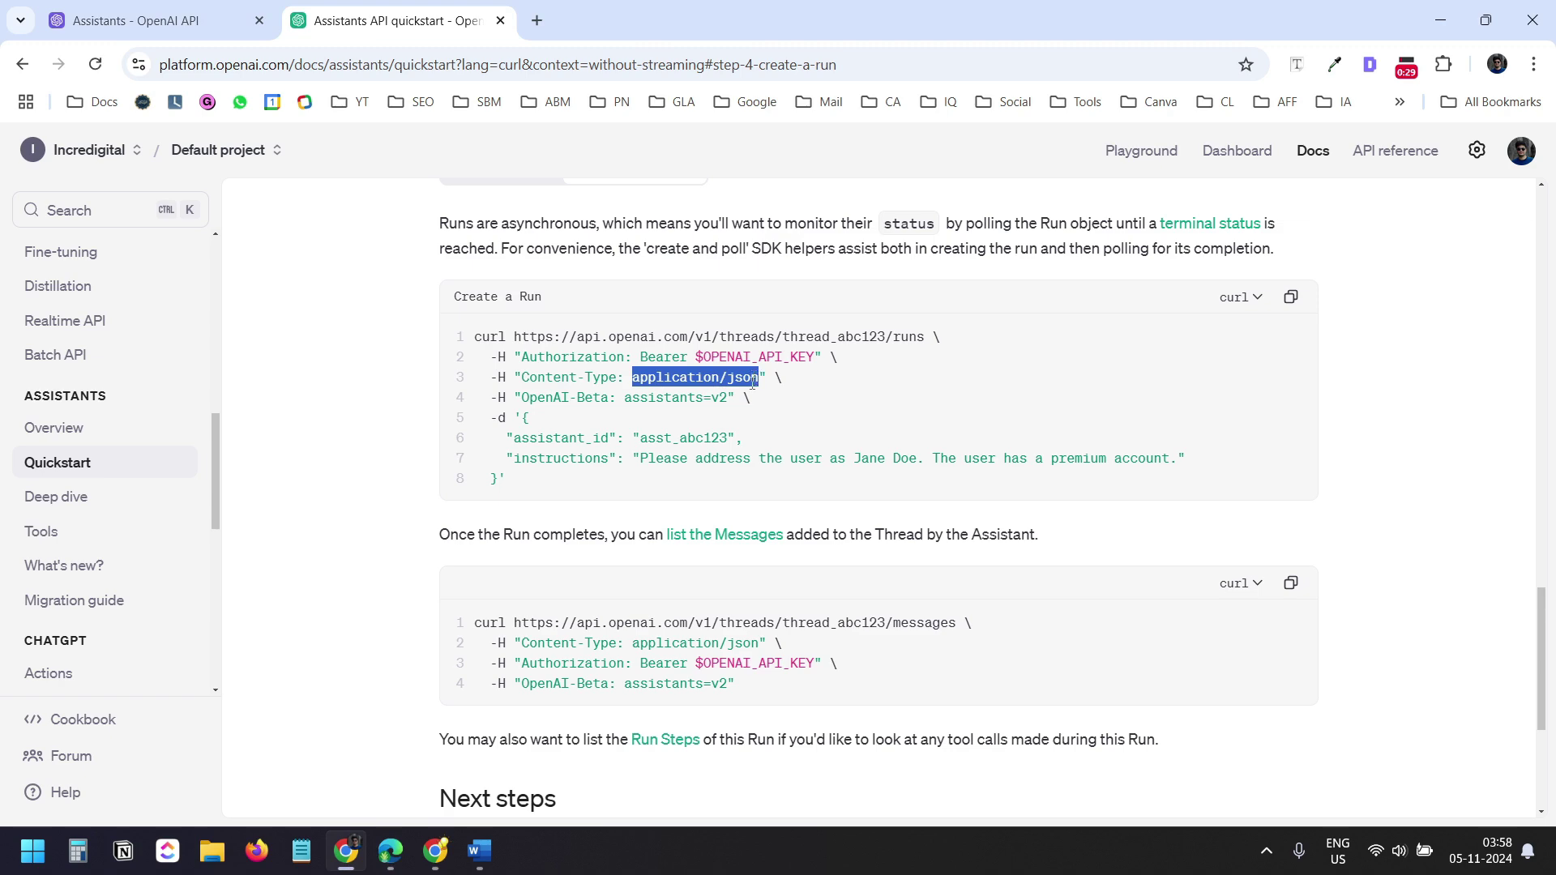
key("ctrl+c")
key("alt+Tab")
left_click(399, 494)
key("ctrl+v")
Add an OpenAI-Beta header with value assistants=v2, copied from the OpenAI docs
key("alt+Tab")
left_click_drag(522, 398, 610, 398)
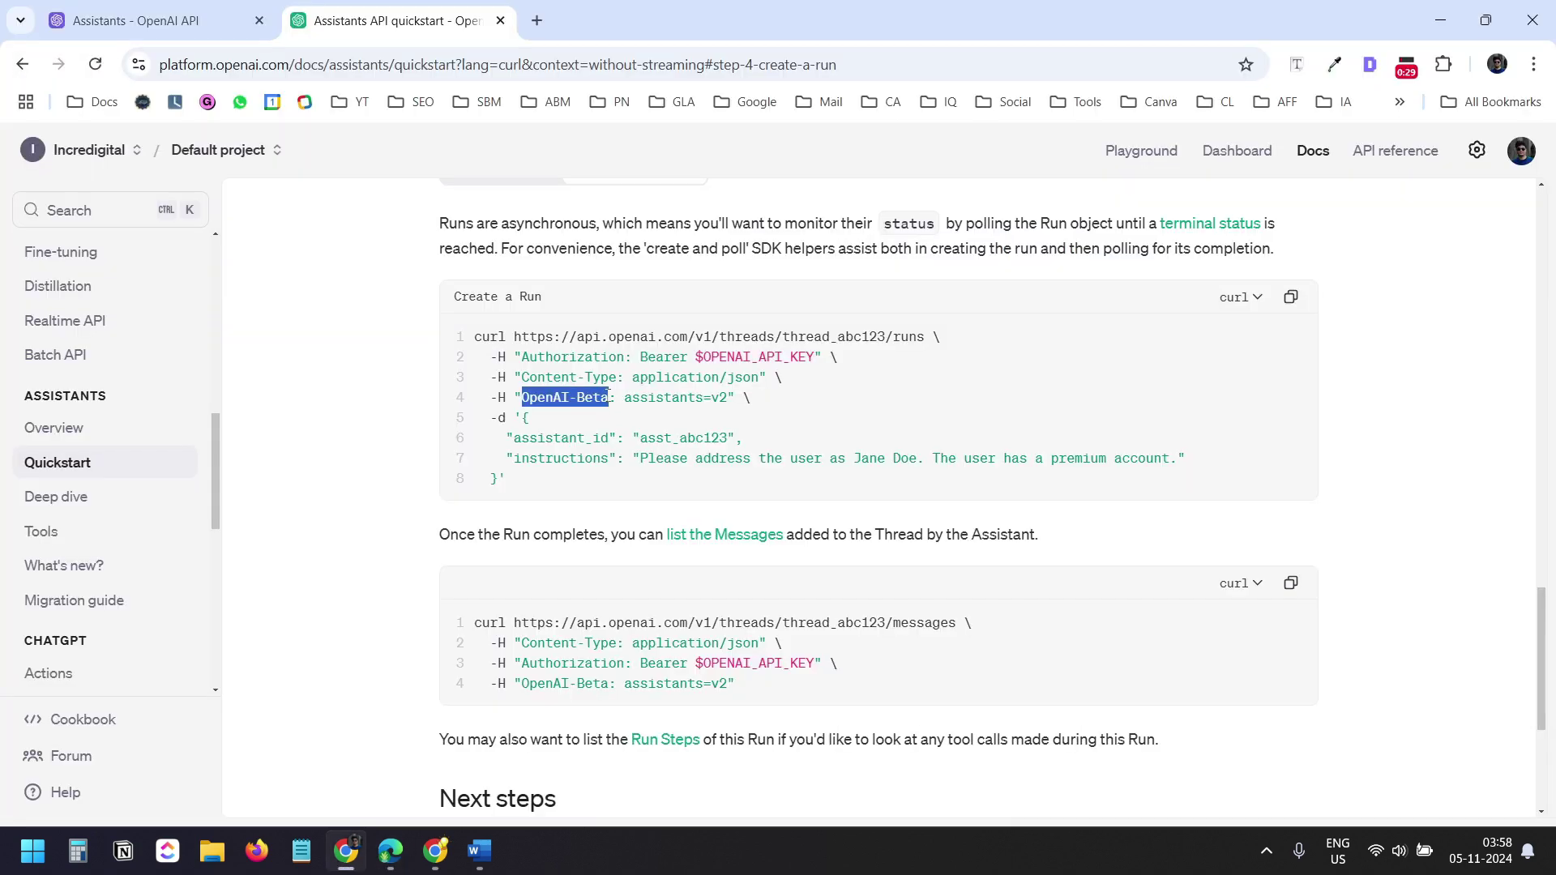
key("ctrl+c")
key("alt+Tab")
left_click(140, 533)
key("ctrl+v")
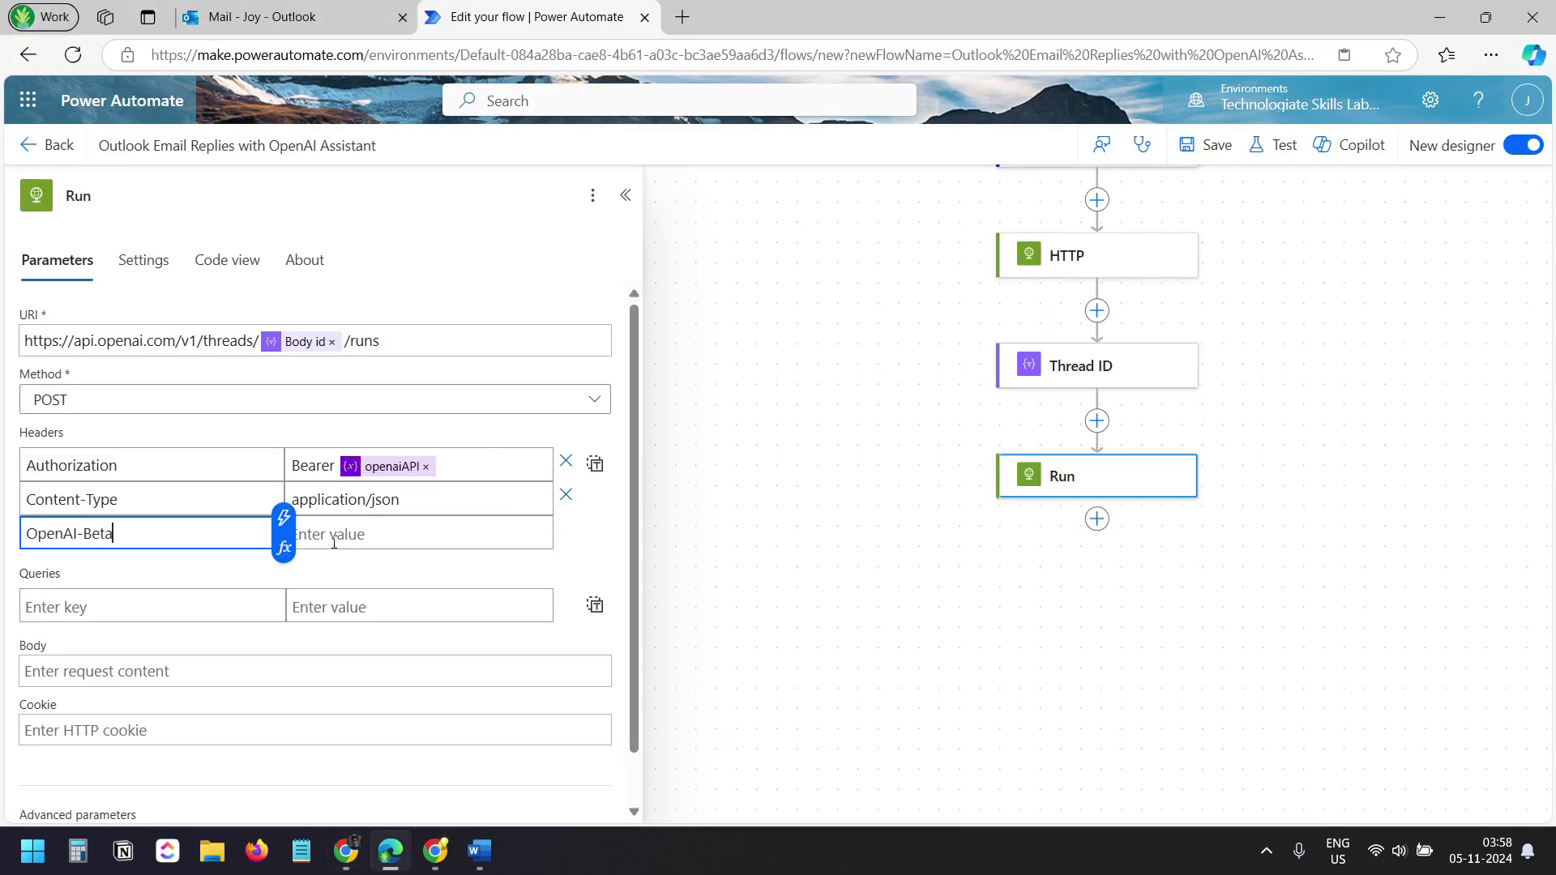
left_click(394, 535)
key("alt+Tab")
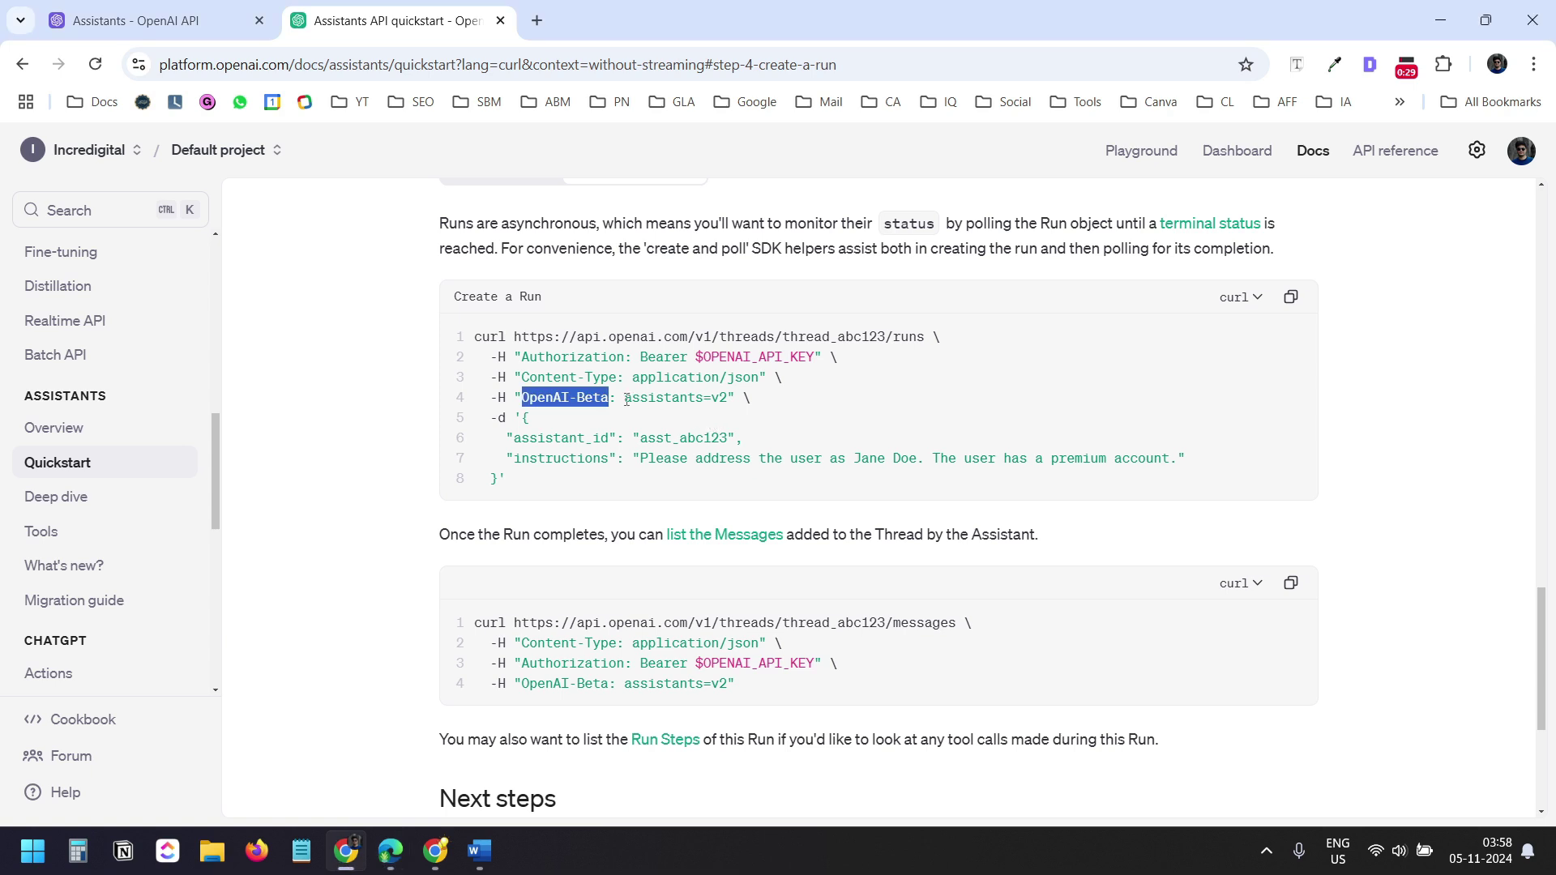
left_click_drag(625, 398, 728, 398)
key("ctrl+c")
key("alt+Tab")
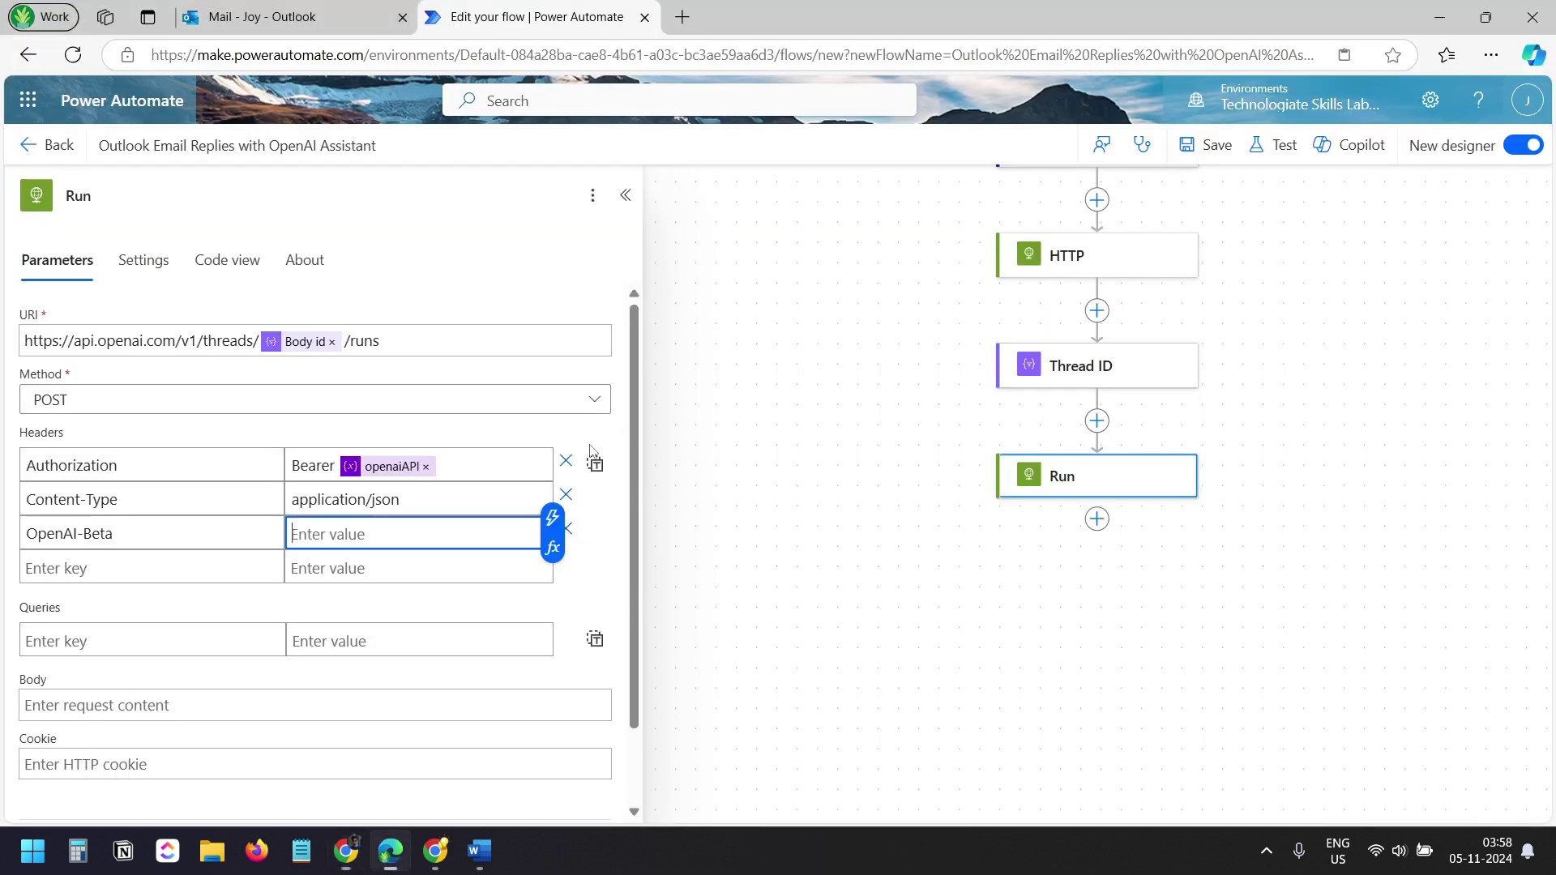
key("ctrl+v")
Paste the assistant_id asst_abc123 JSON into the Run body, swap in the email-reply instructions, and save
key("alt+Tab")
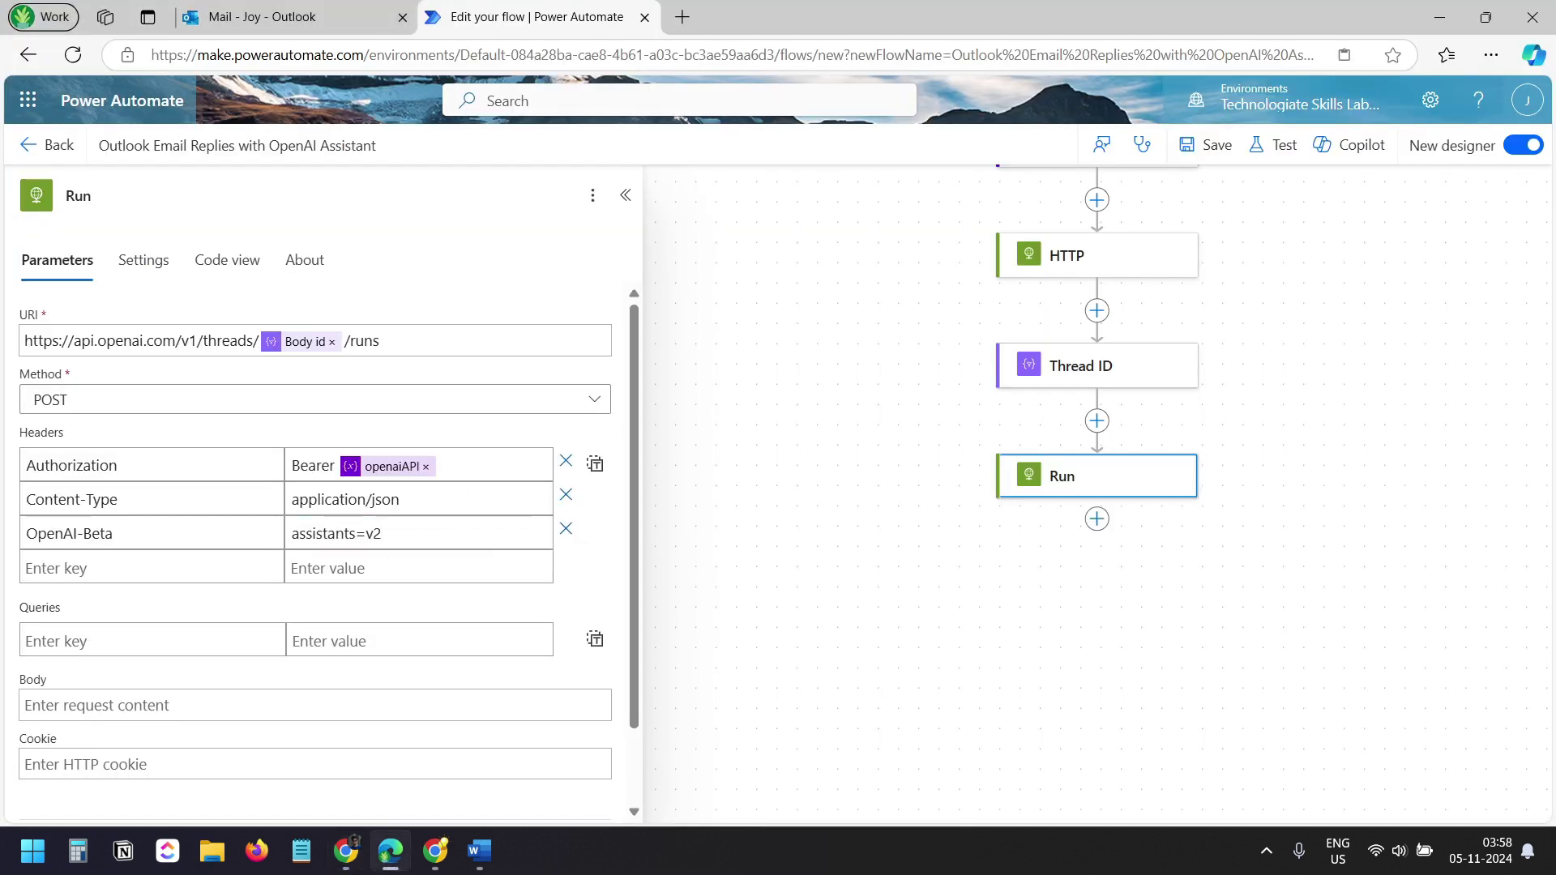
left_click_drag(523, 418, 564, 478)
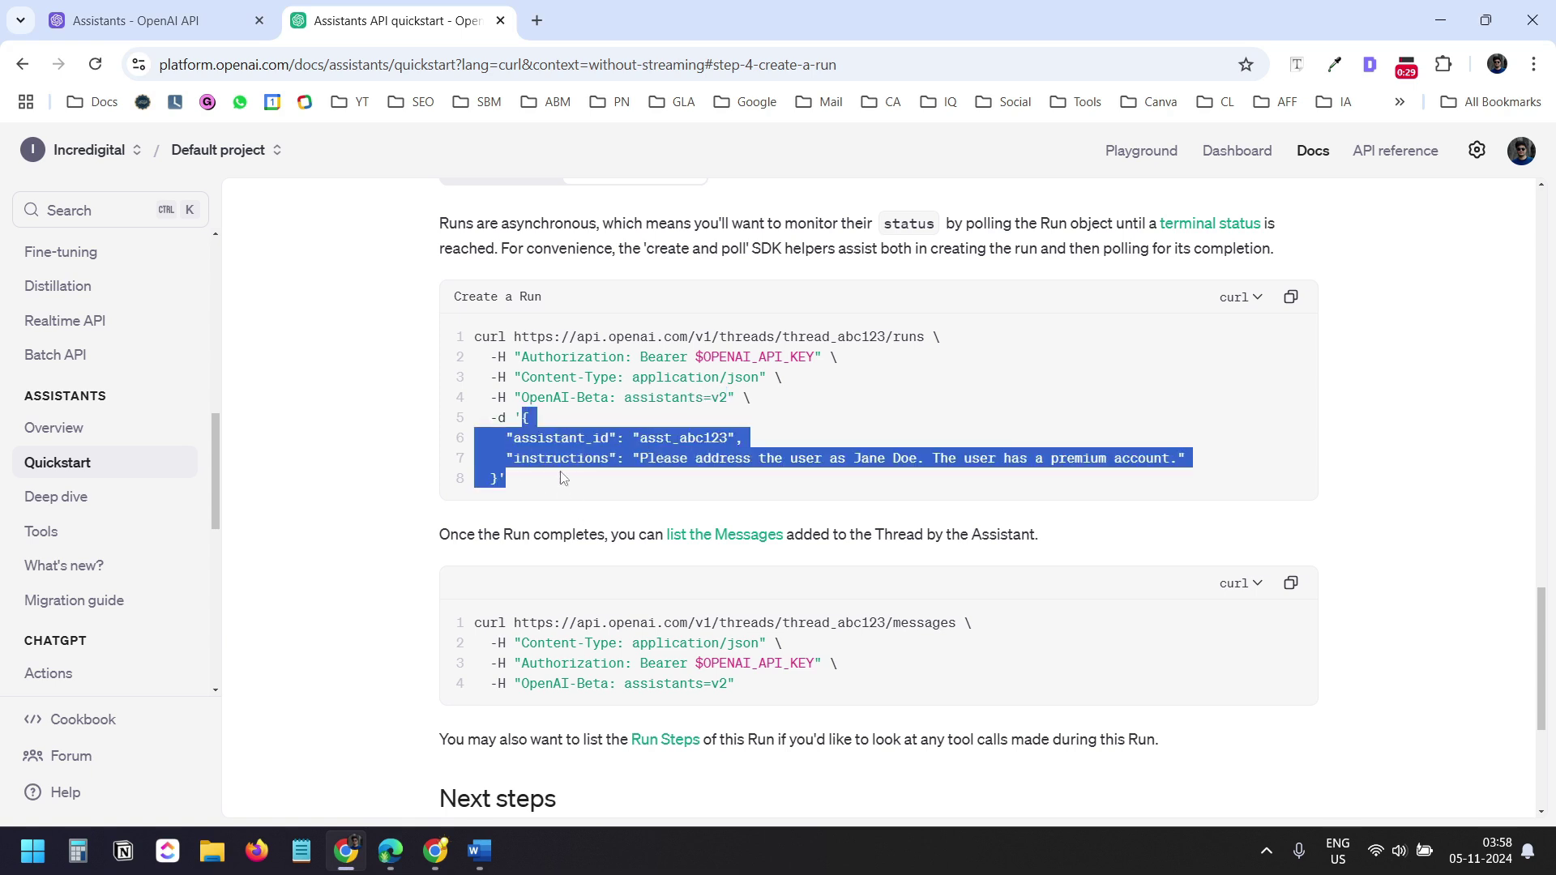
key("ctrl+c")
key("alt+Tab")
scroll(229, 618, "down", 1)
left_click(136, 615)
key("ctrl+v")
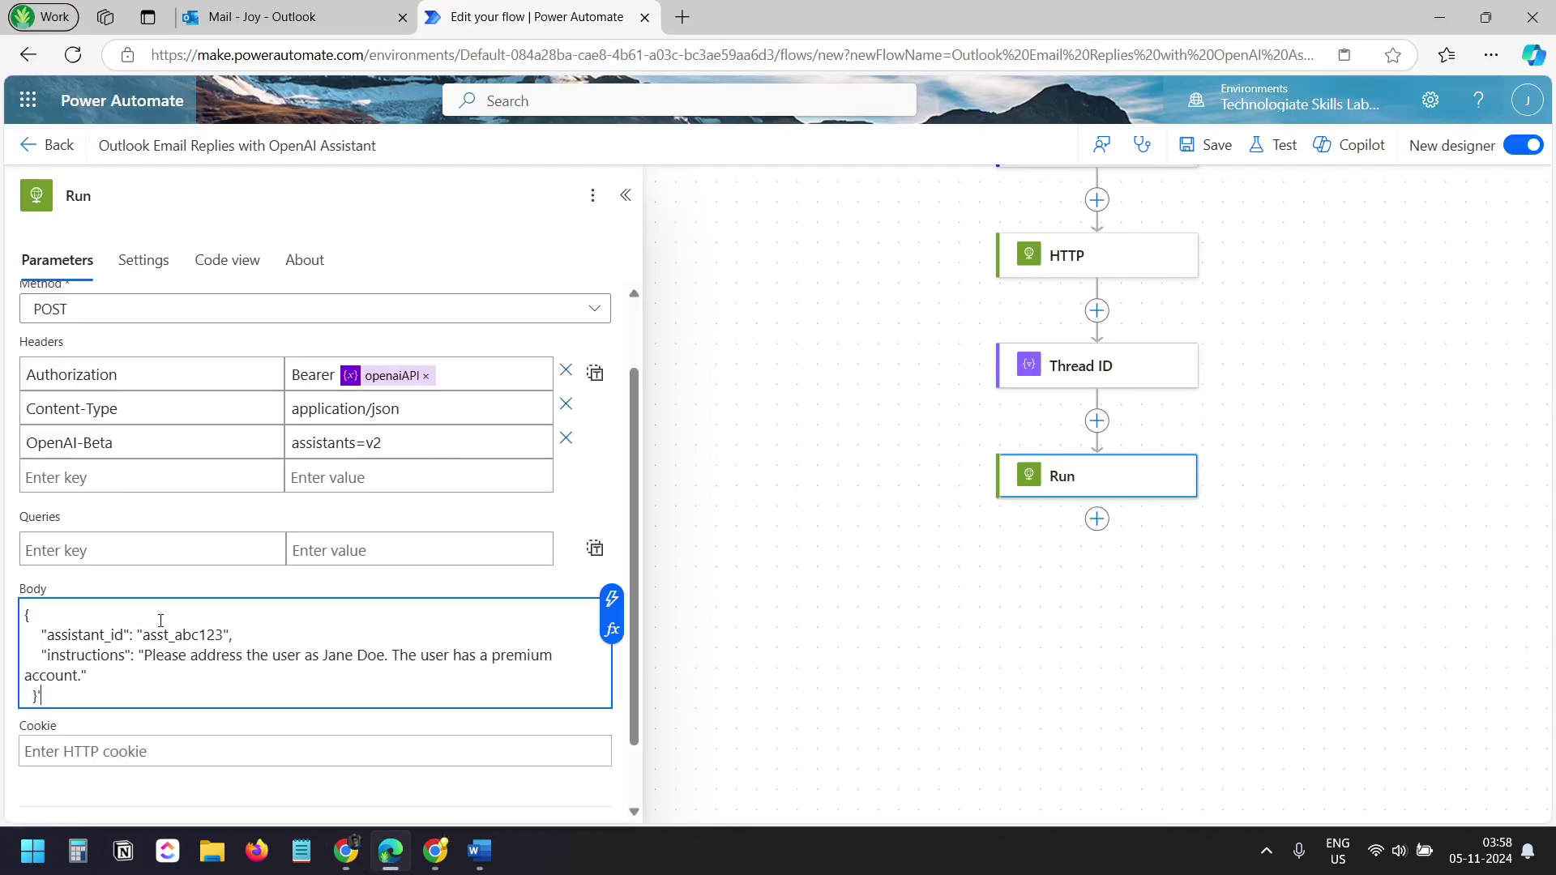
left_click_drag(145, 655, 98, 679)
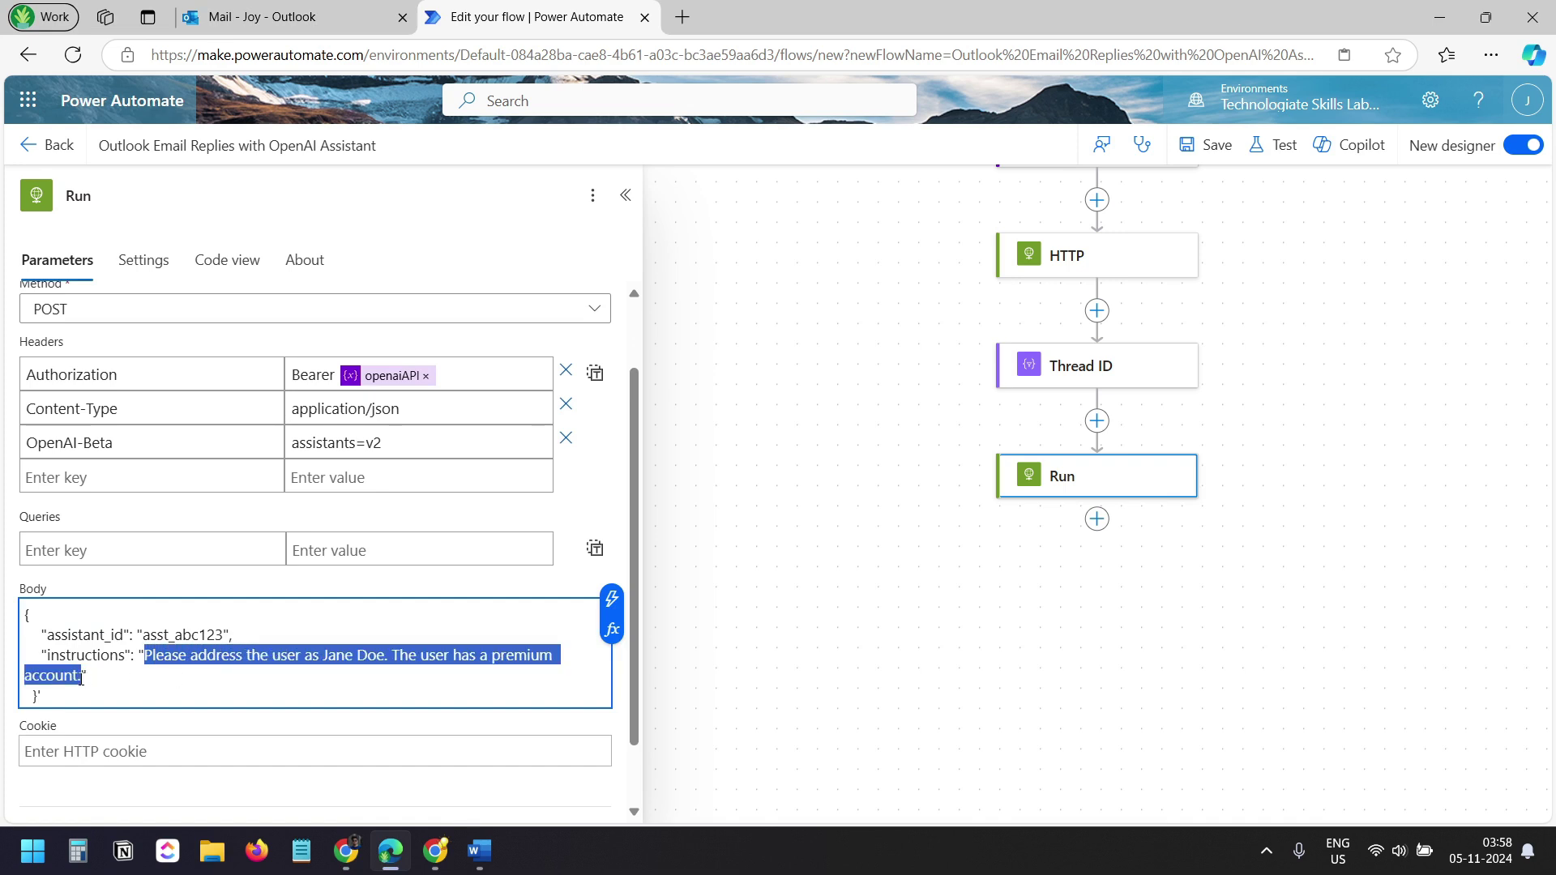
key("ctrl+v")
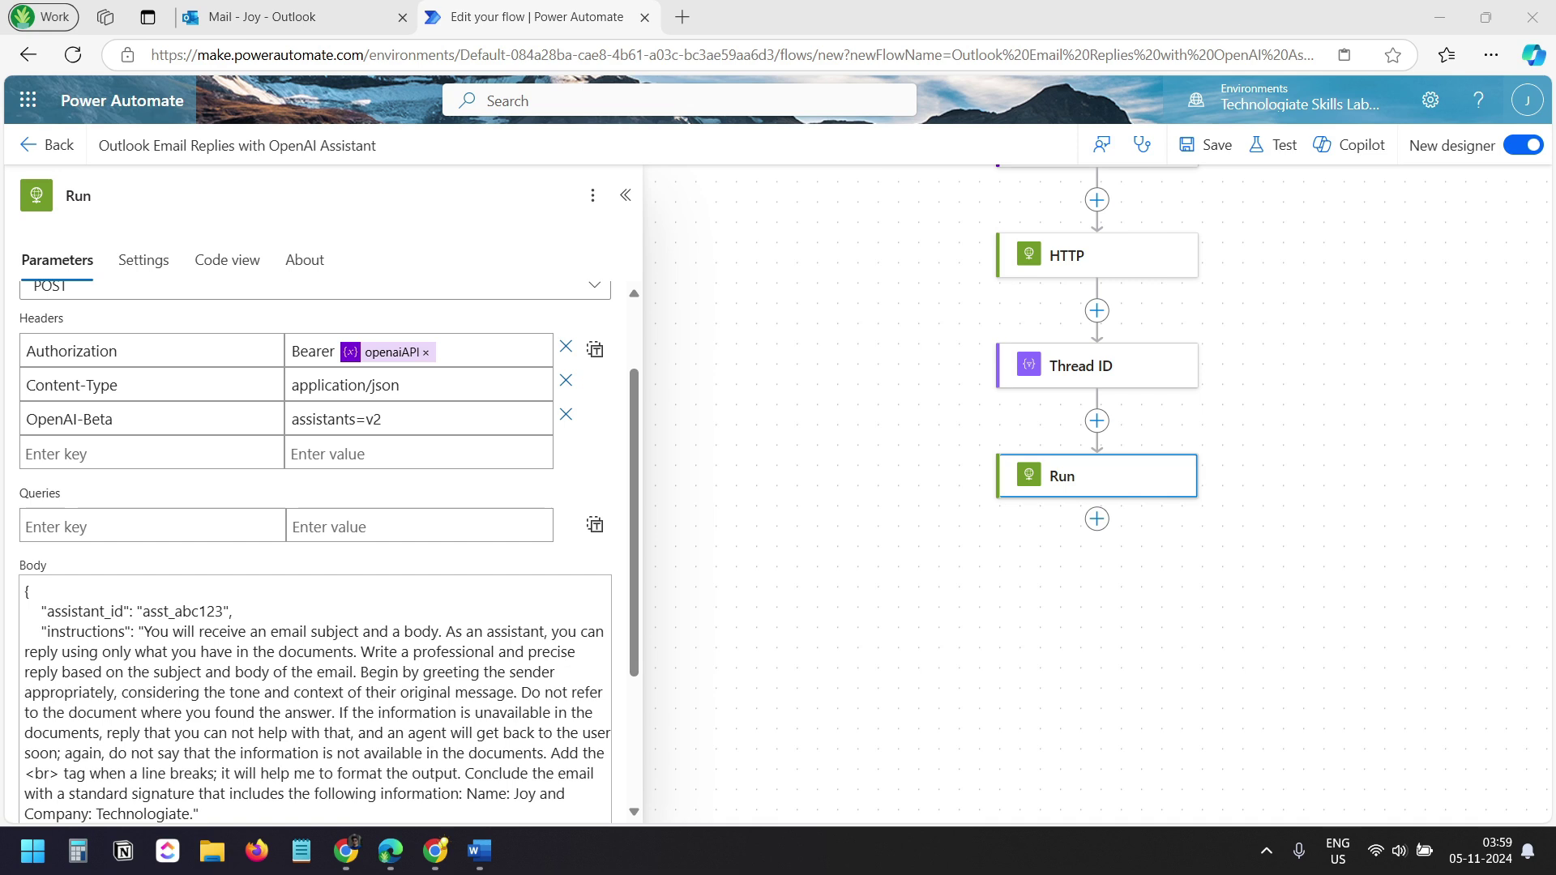
scroll(246, 608, "down", 3)
left_click(245, 608)
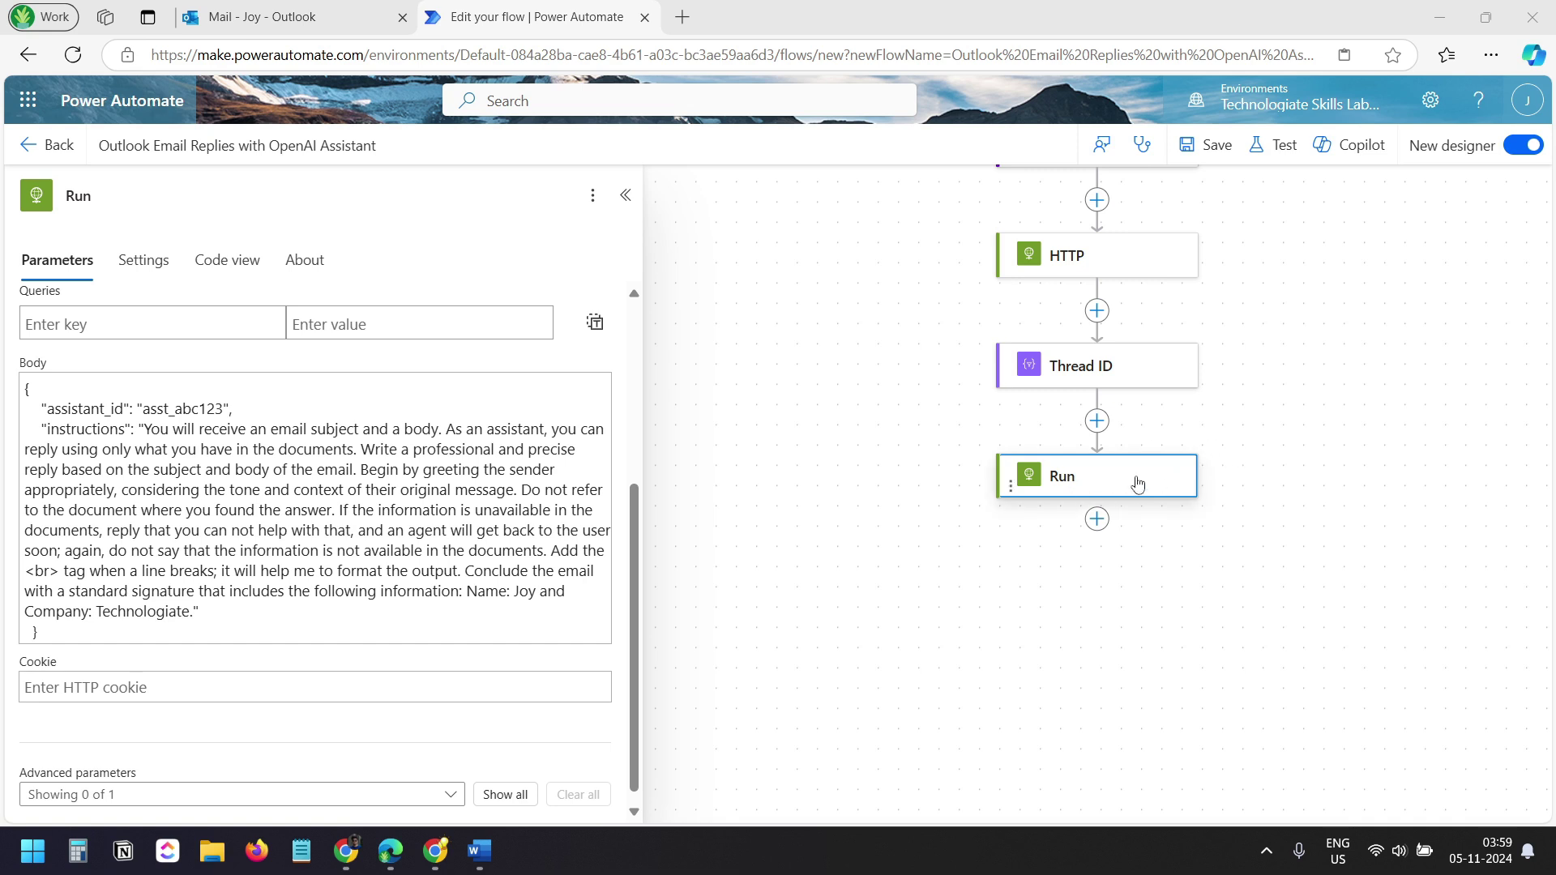
left_click(1208, 146)
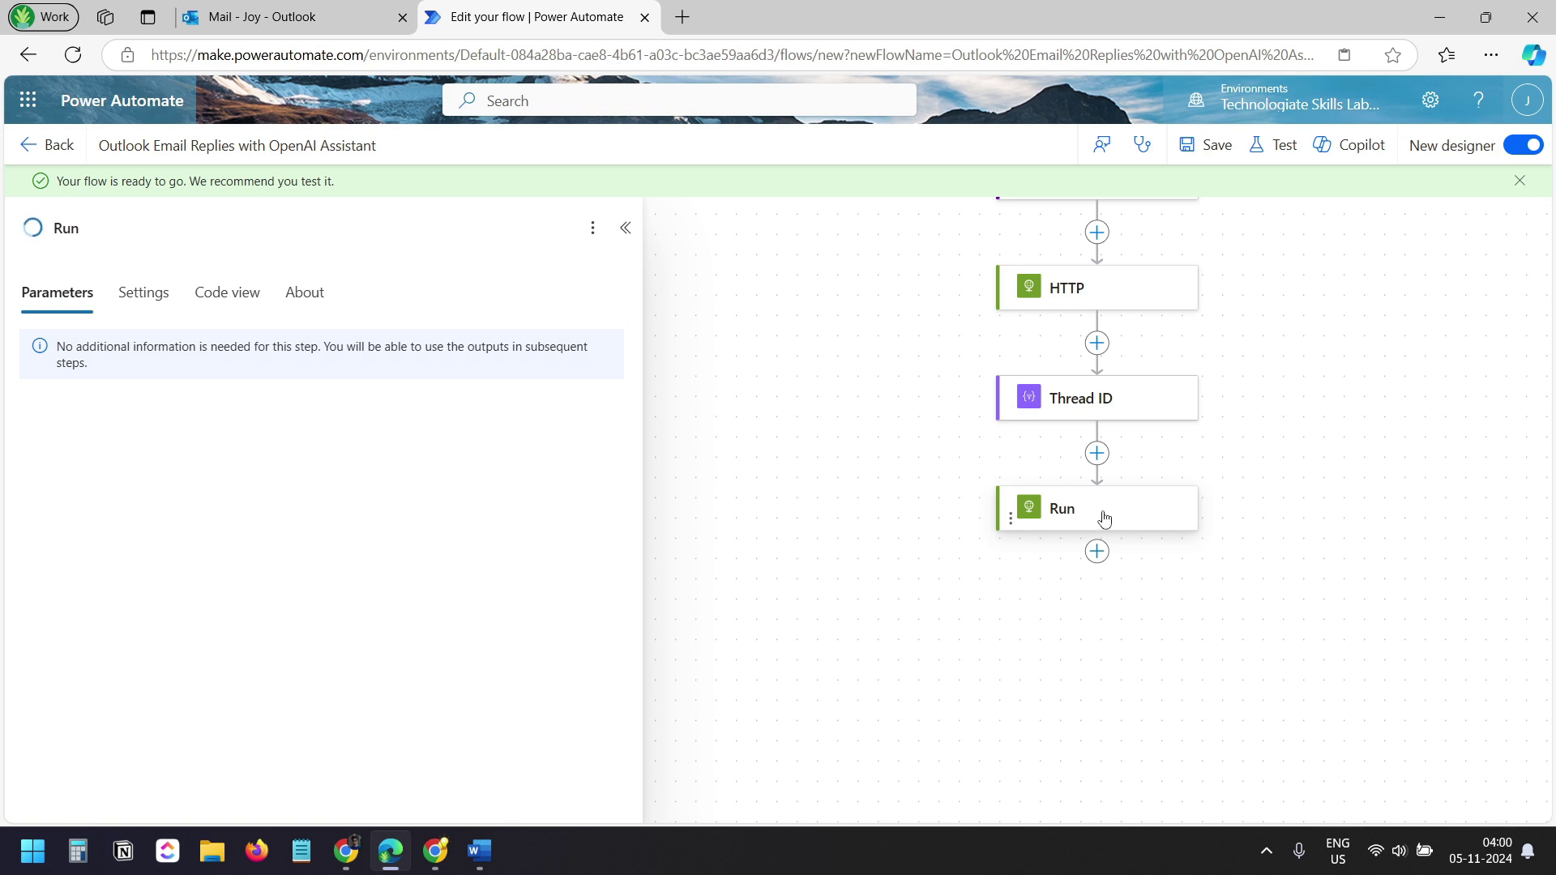
Test with the recently used succeeded trigger; the Run step fails because asst_abc123 isn't found
left_click(1274, 145)
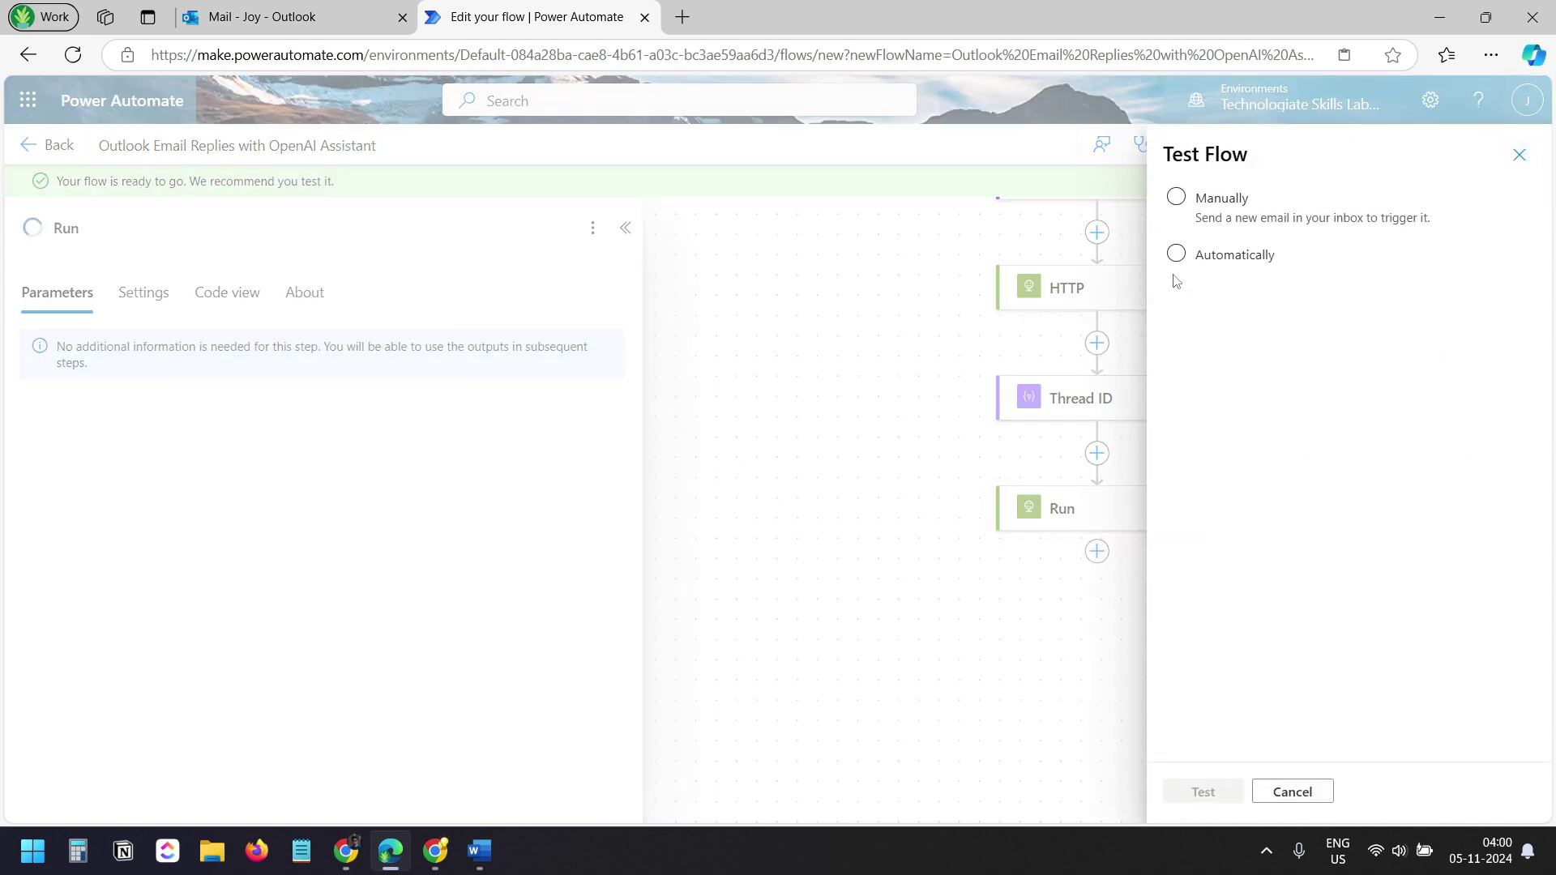
left_click(1176, 254)
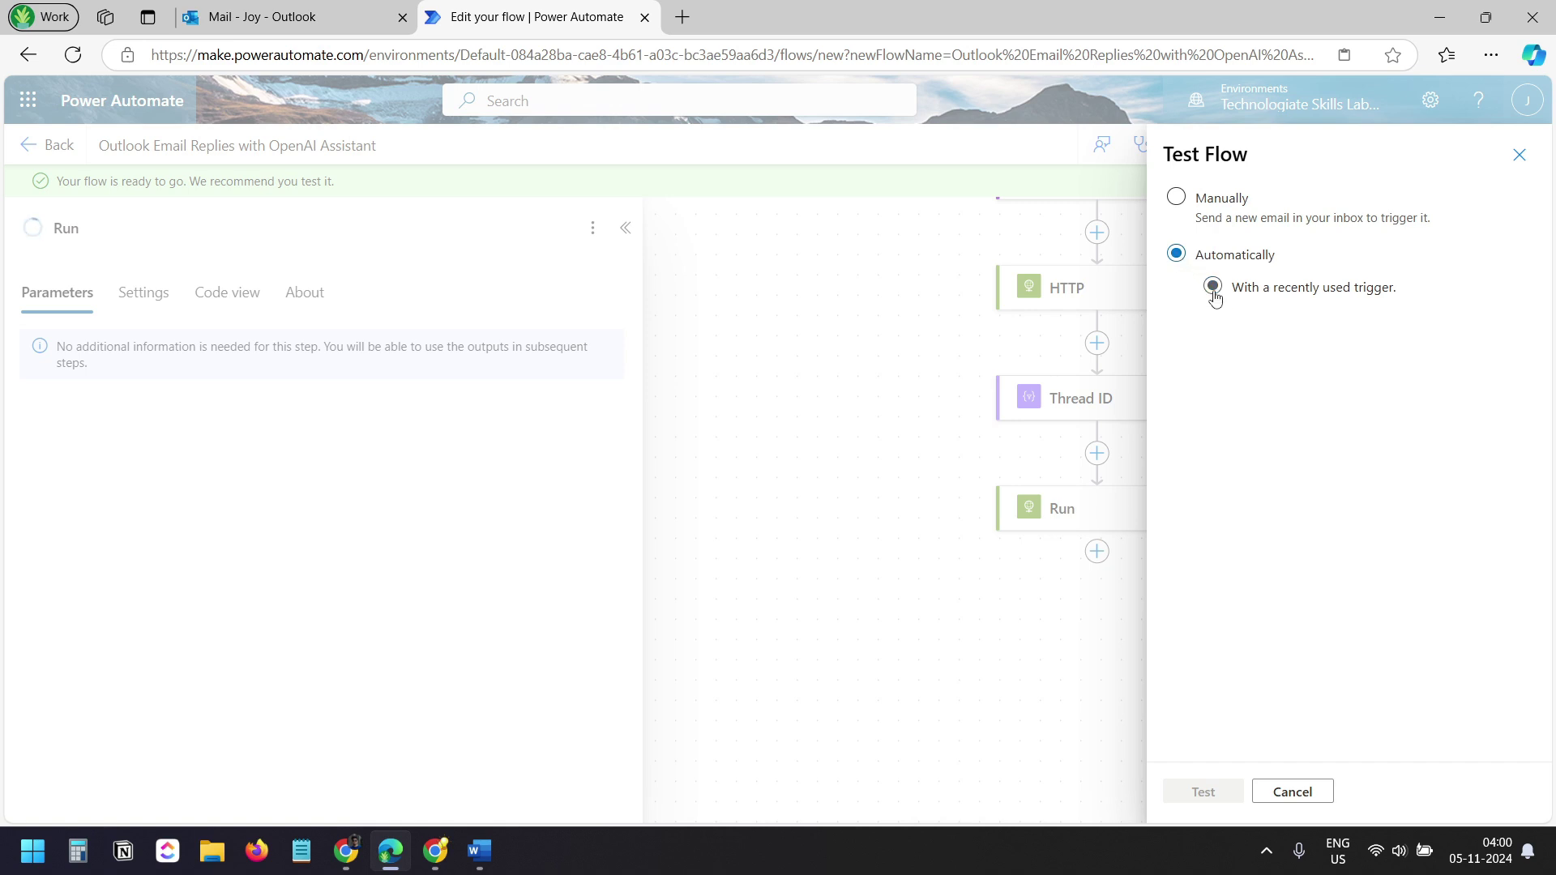
left_click(1214, 290)
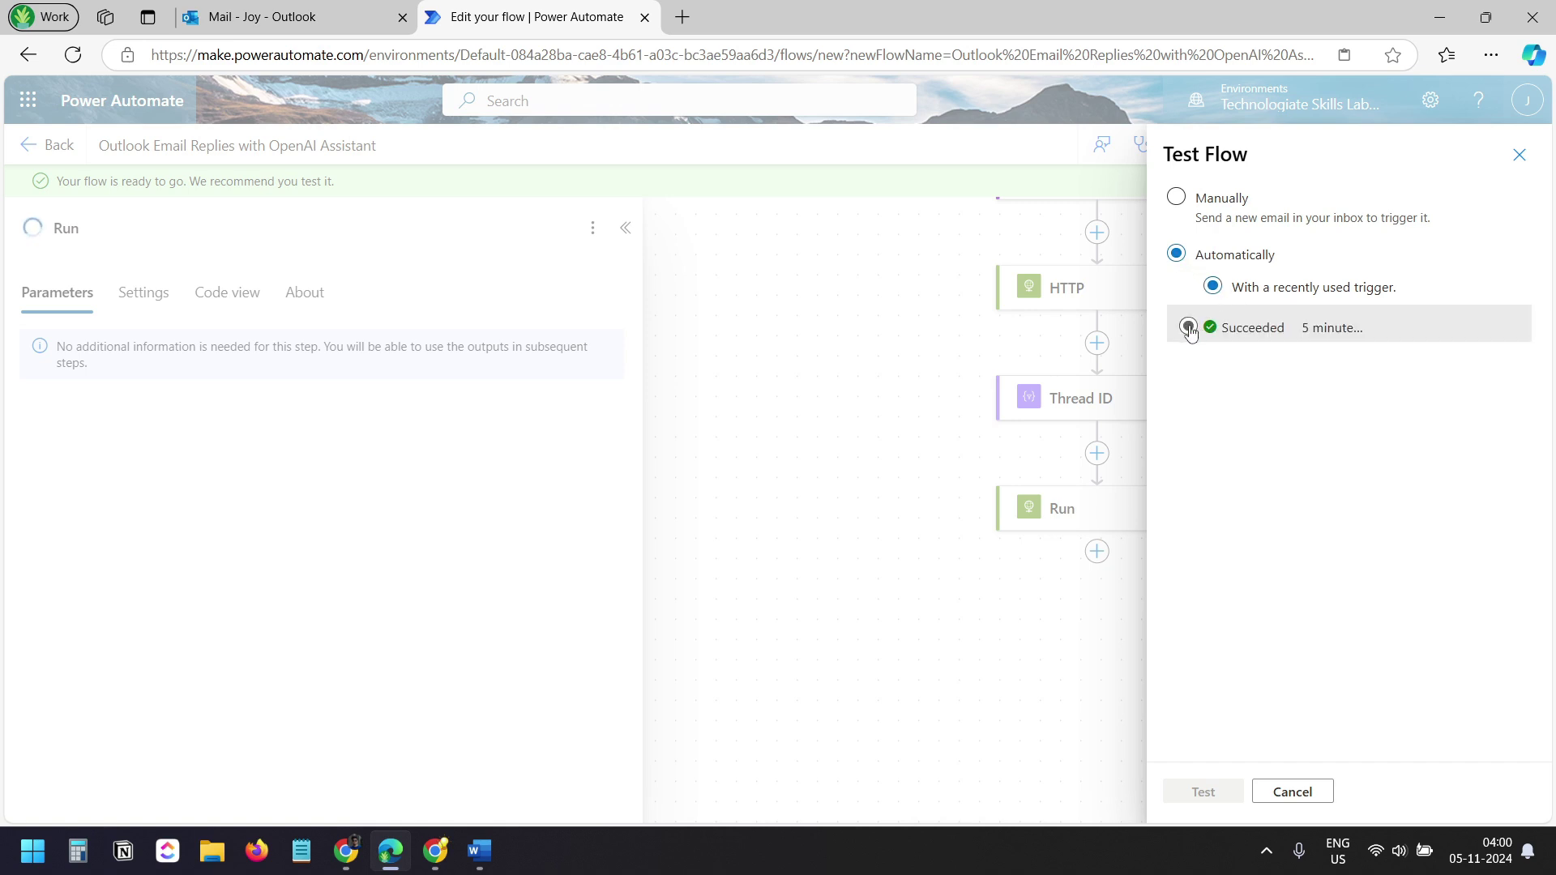
left_click(1188, 326)
left_click(1200, 794)
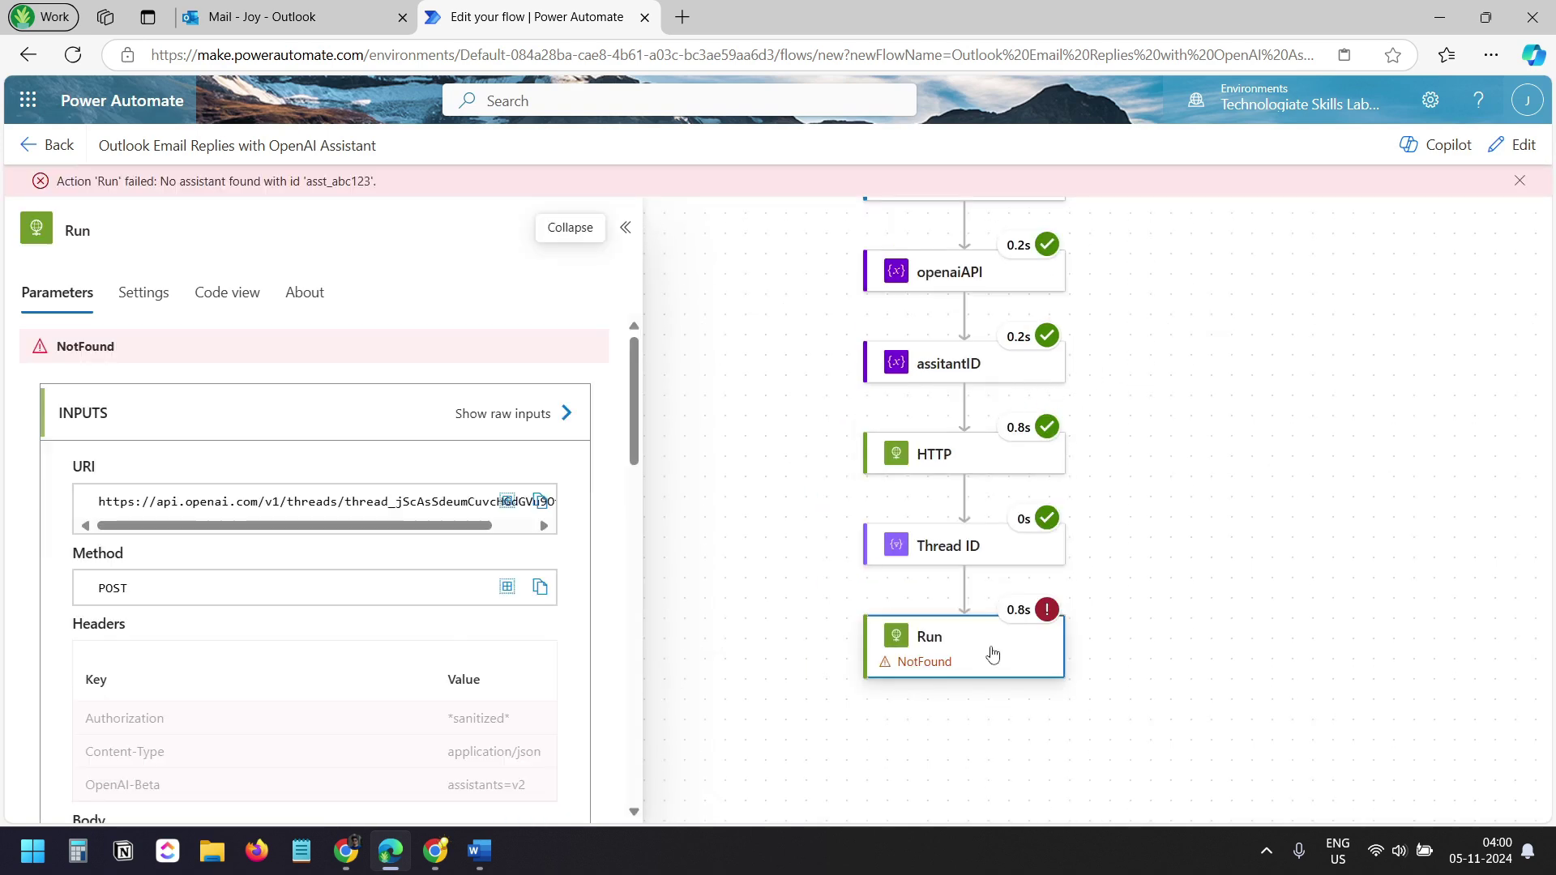
left_click_drag(307, 181, 367, 181)
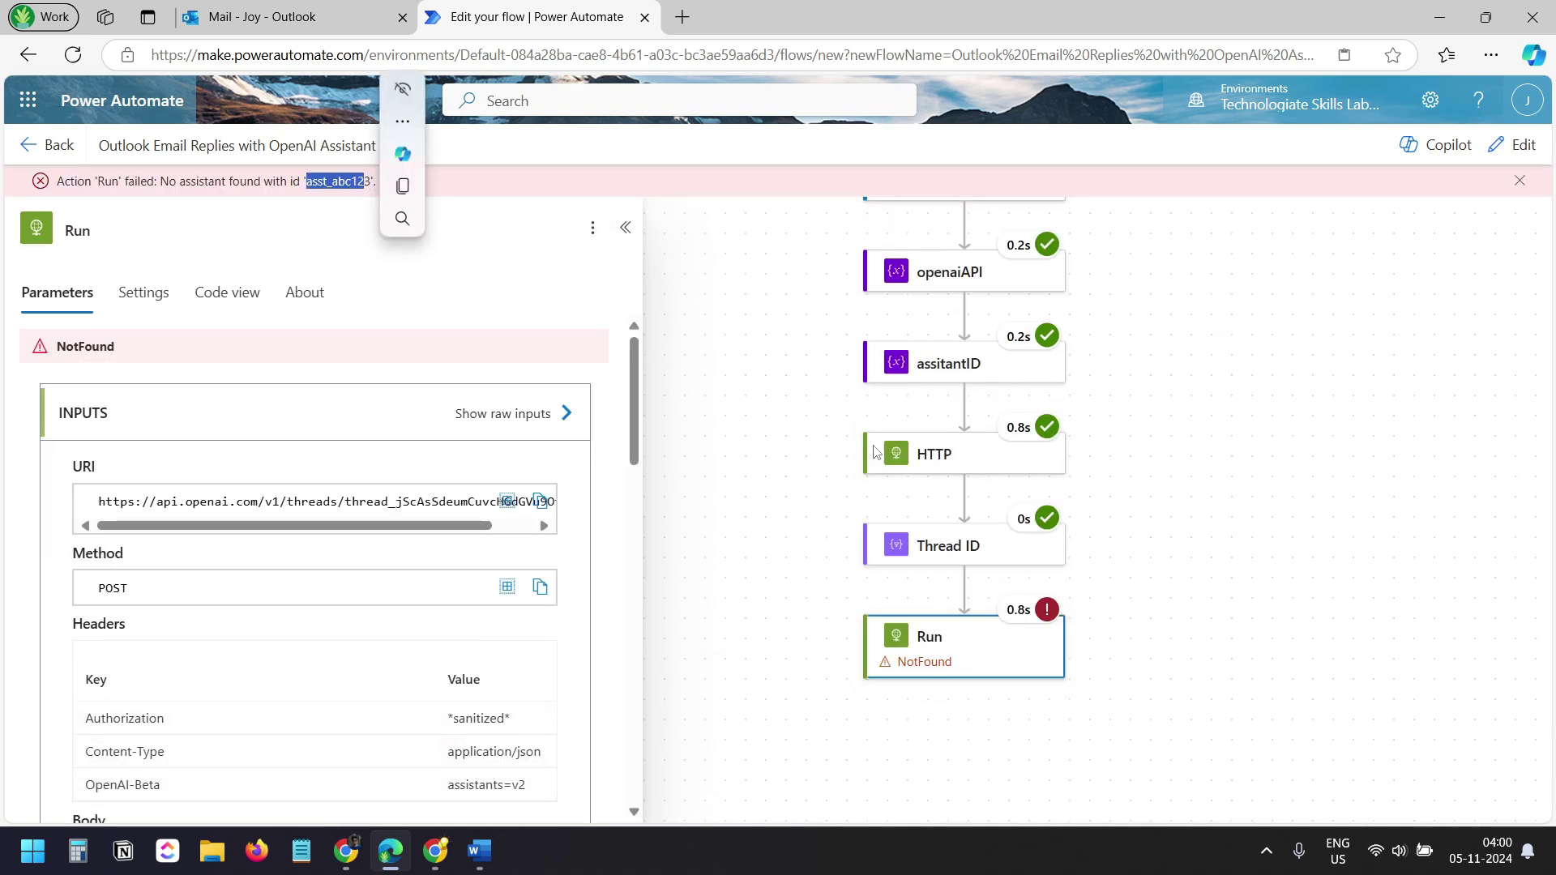
left_click(1525, 145)
Replace the placeholder assistant_id in the Run body with the assitantID variable and save
left_click_drag(217, 692, 138, 693)
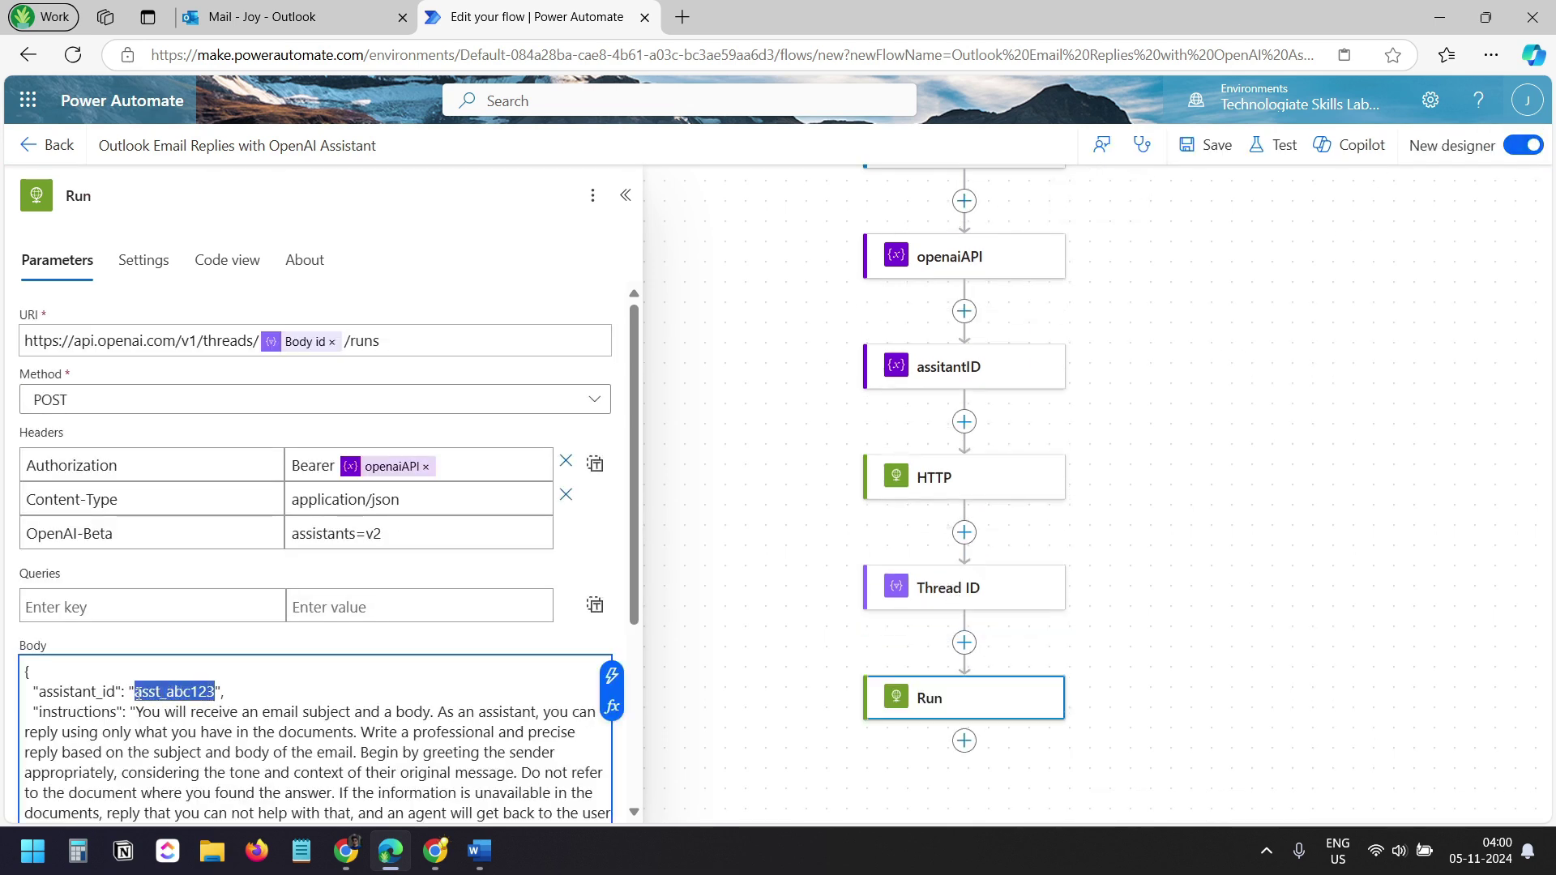
key("BackSpace")
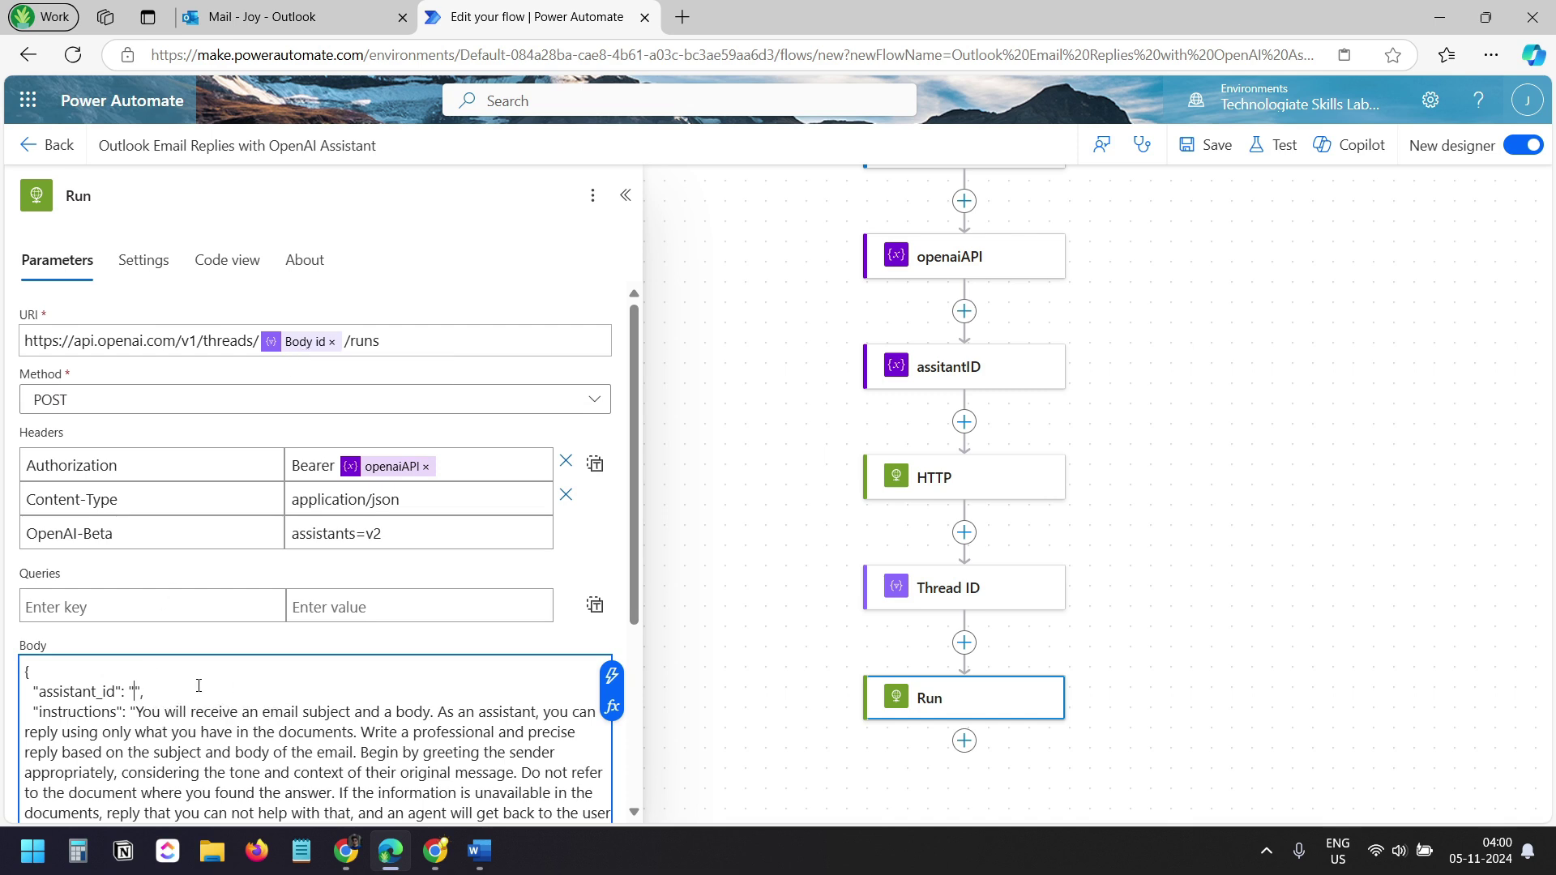
left_click(612, 675)
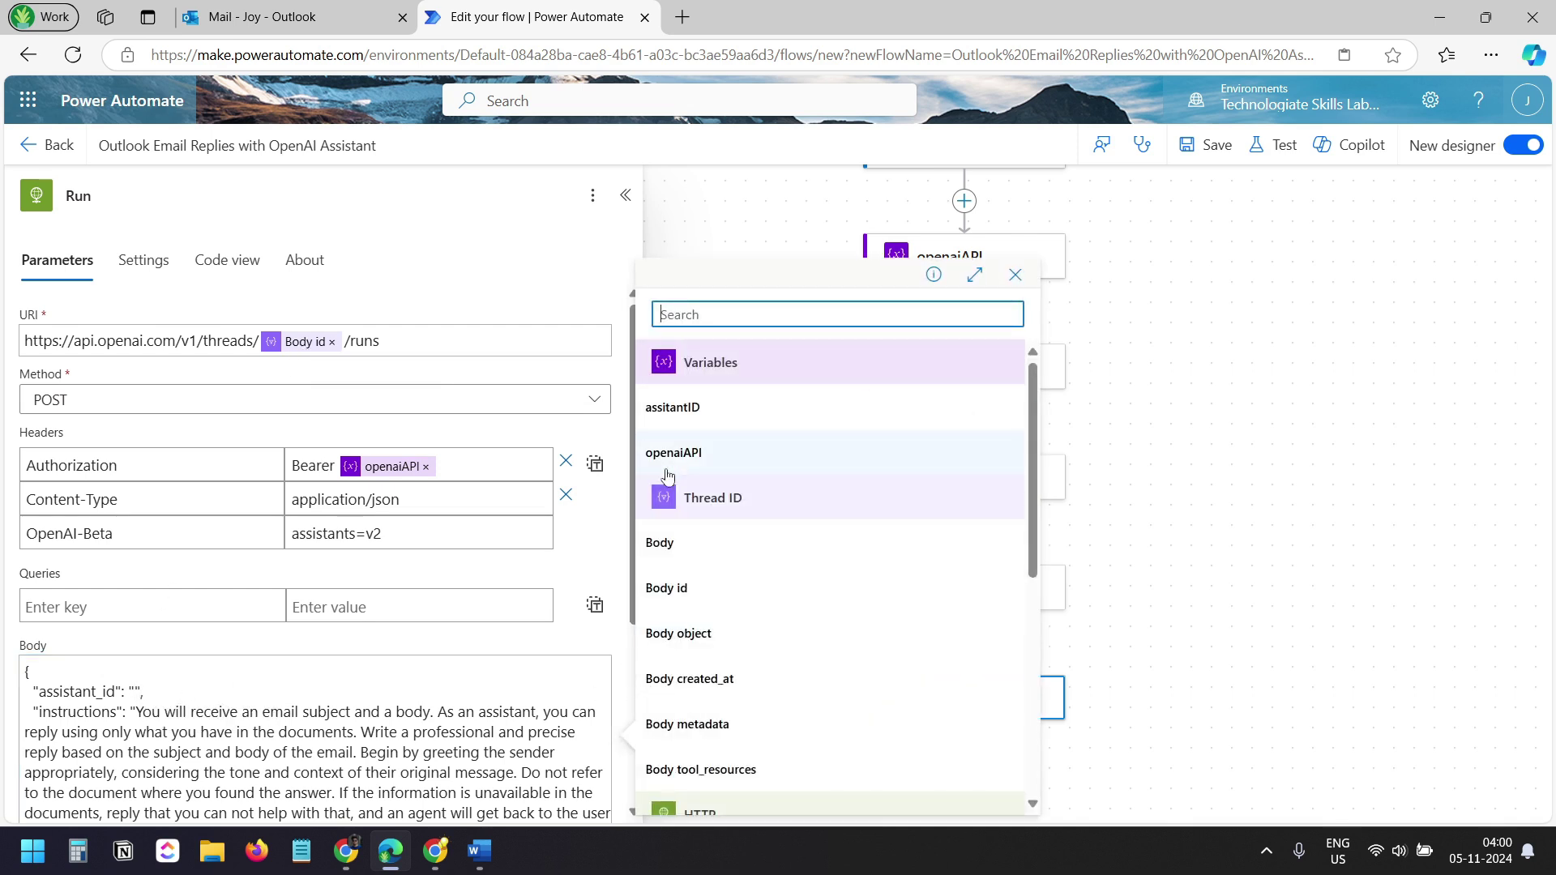
left_click(695, 416)
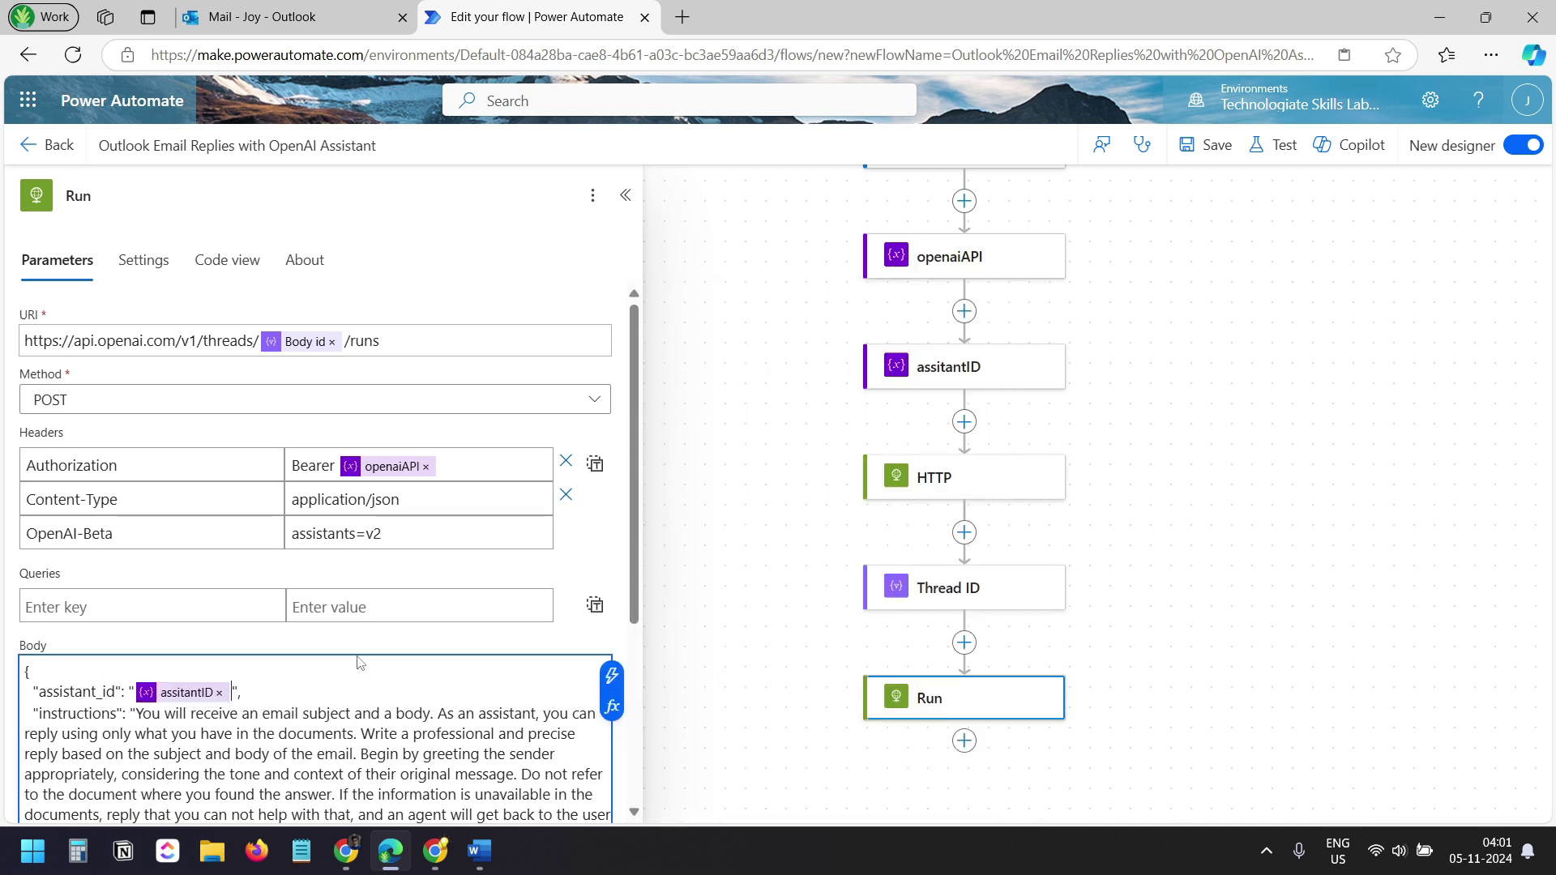
left_click(1208, 148)
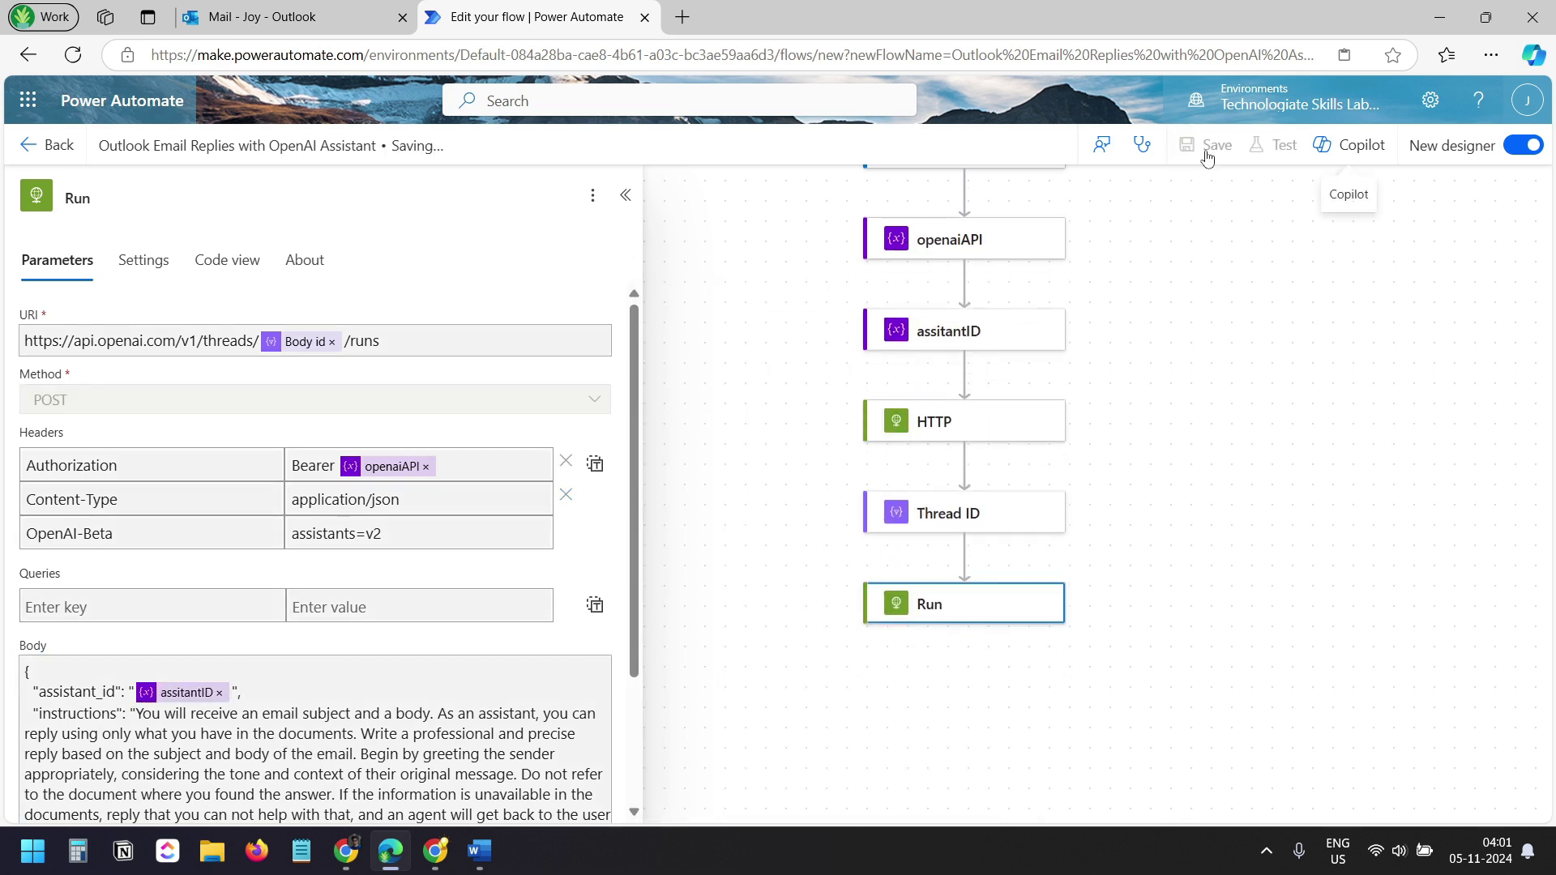
Configure an automatic test using the recently succeeded trigger run
left_click(1277, 146)
left_click(1176, 254)
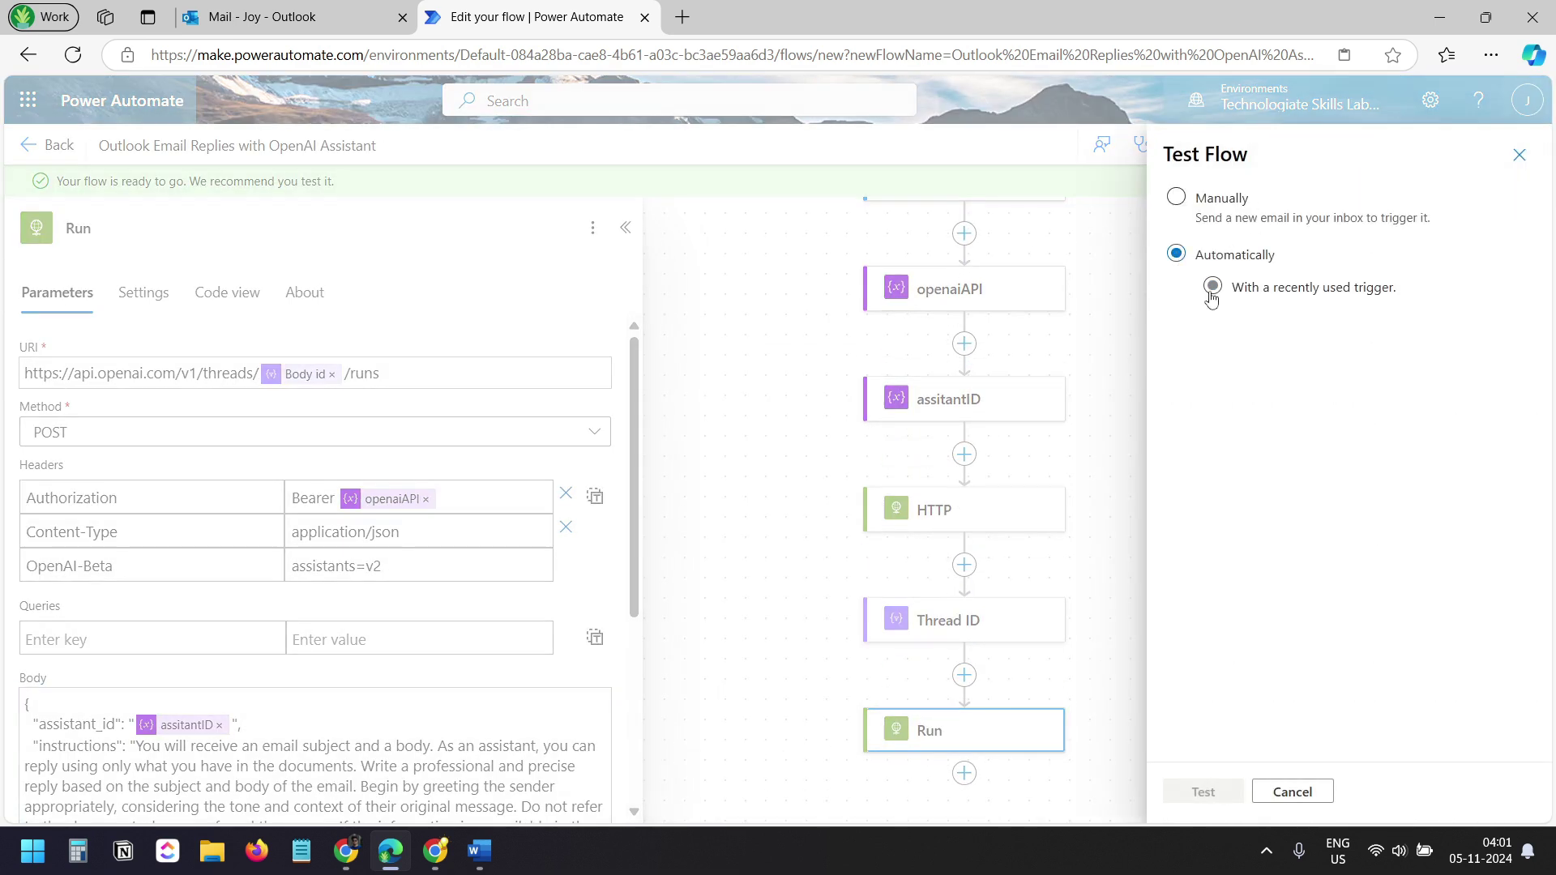
left_click(1212, 287)
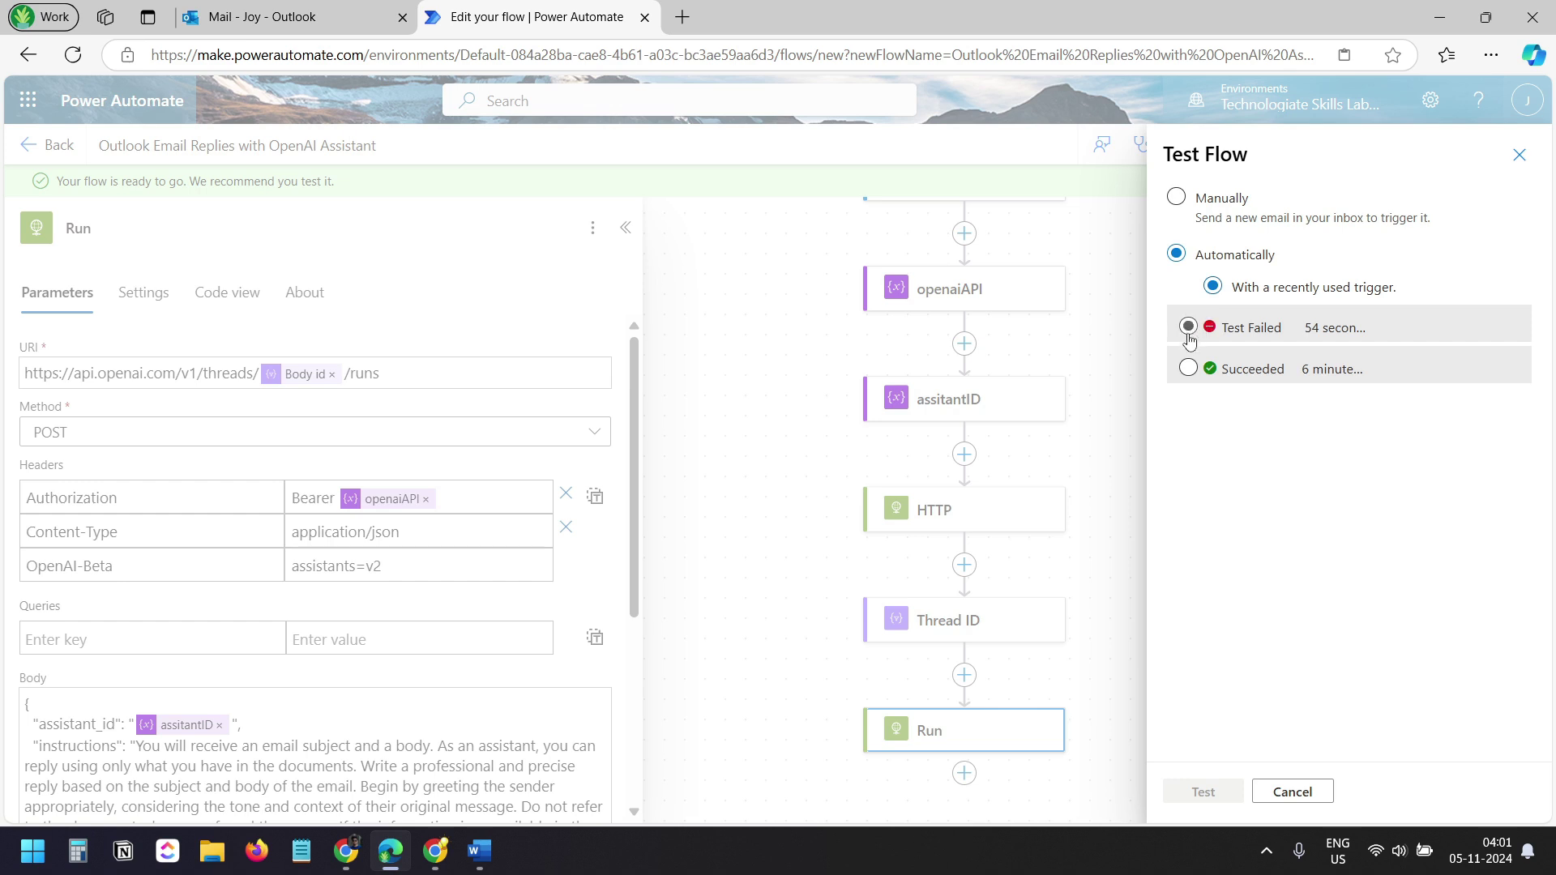
left_click(1188, 368)
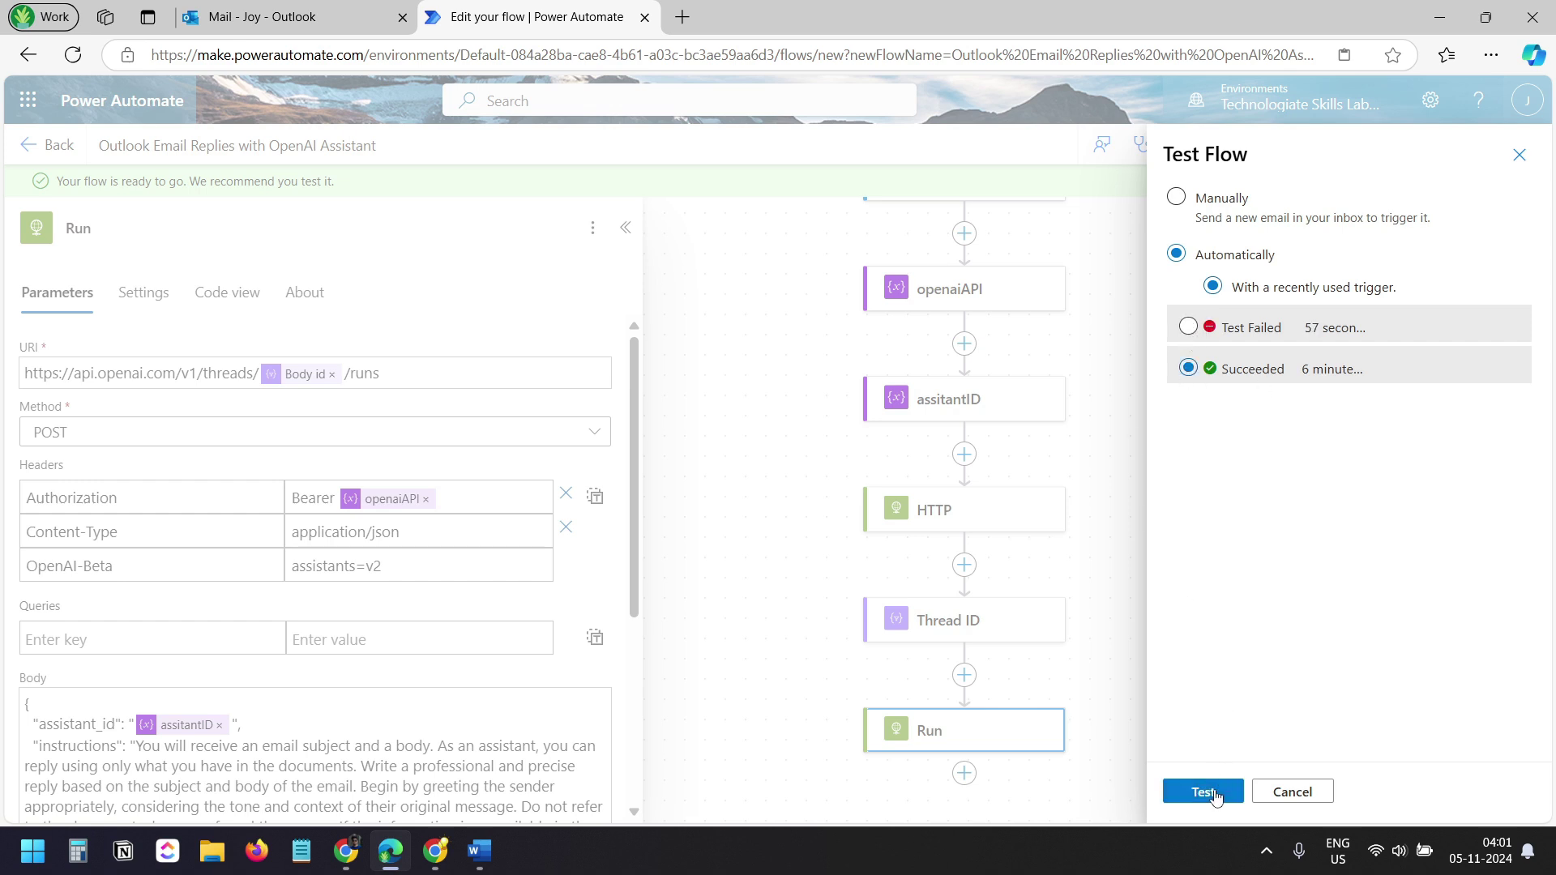
Run the test, check the queued run id in the Run step's outputs, and return to editing
left_click(1215, 795)
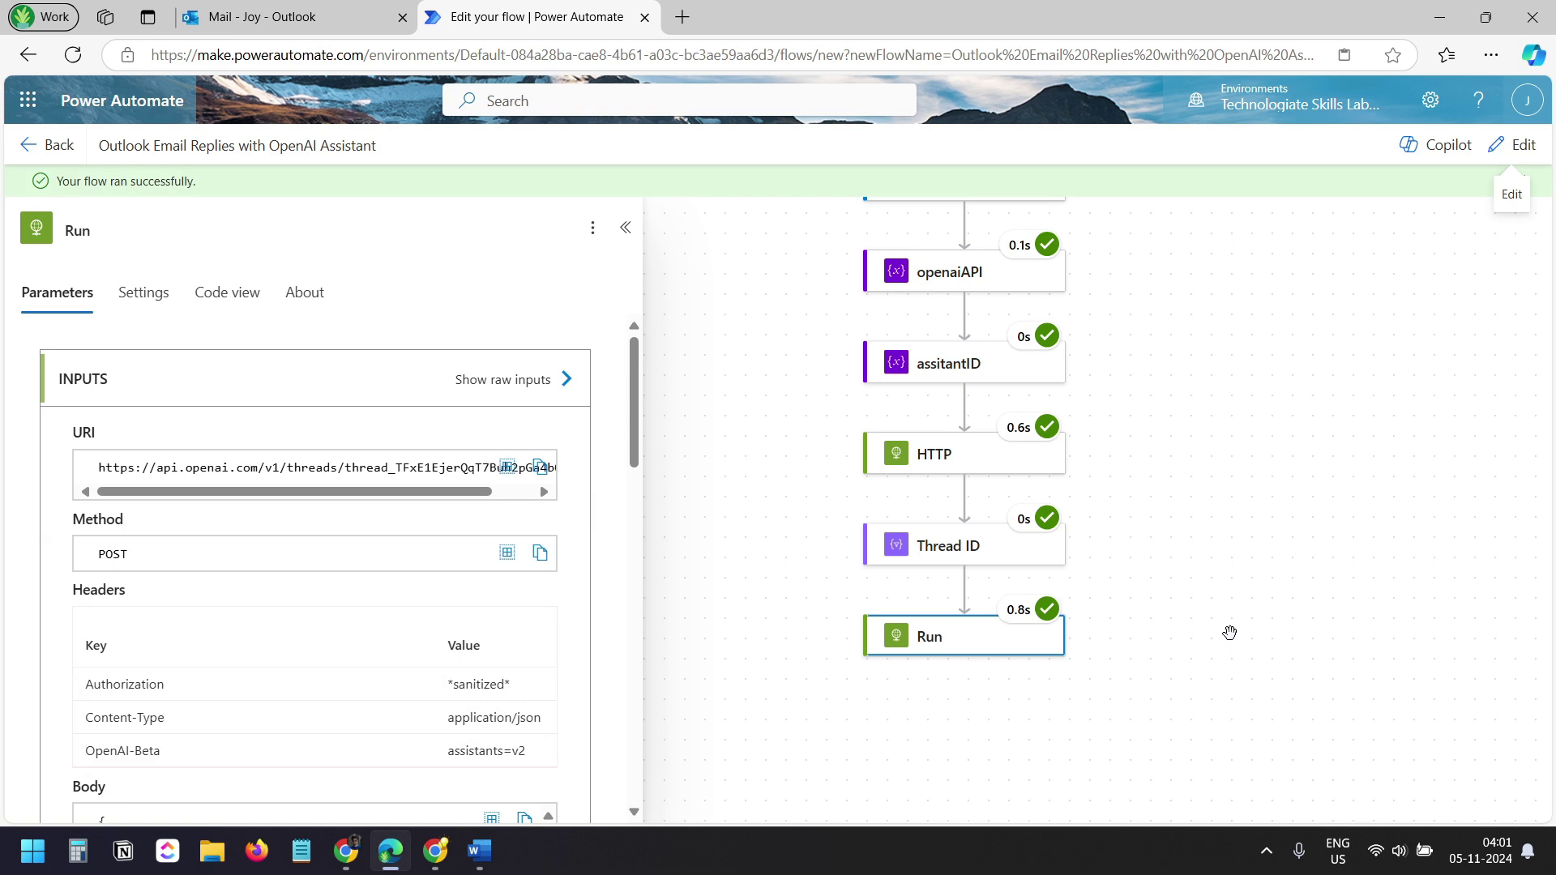
left_click_drag(1229, 636, 1223, 479)
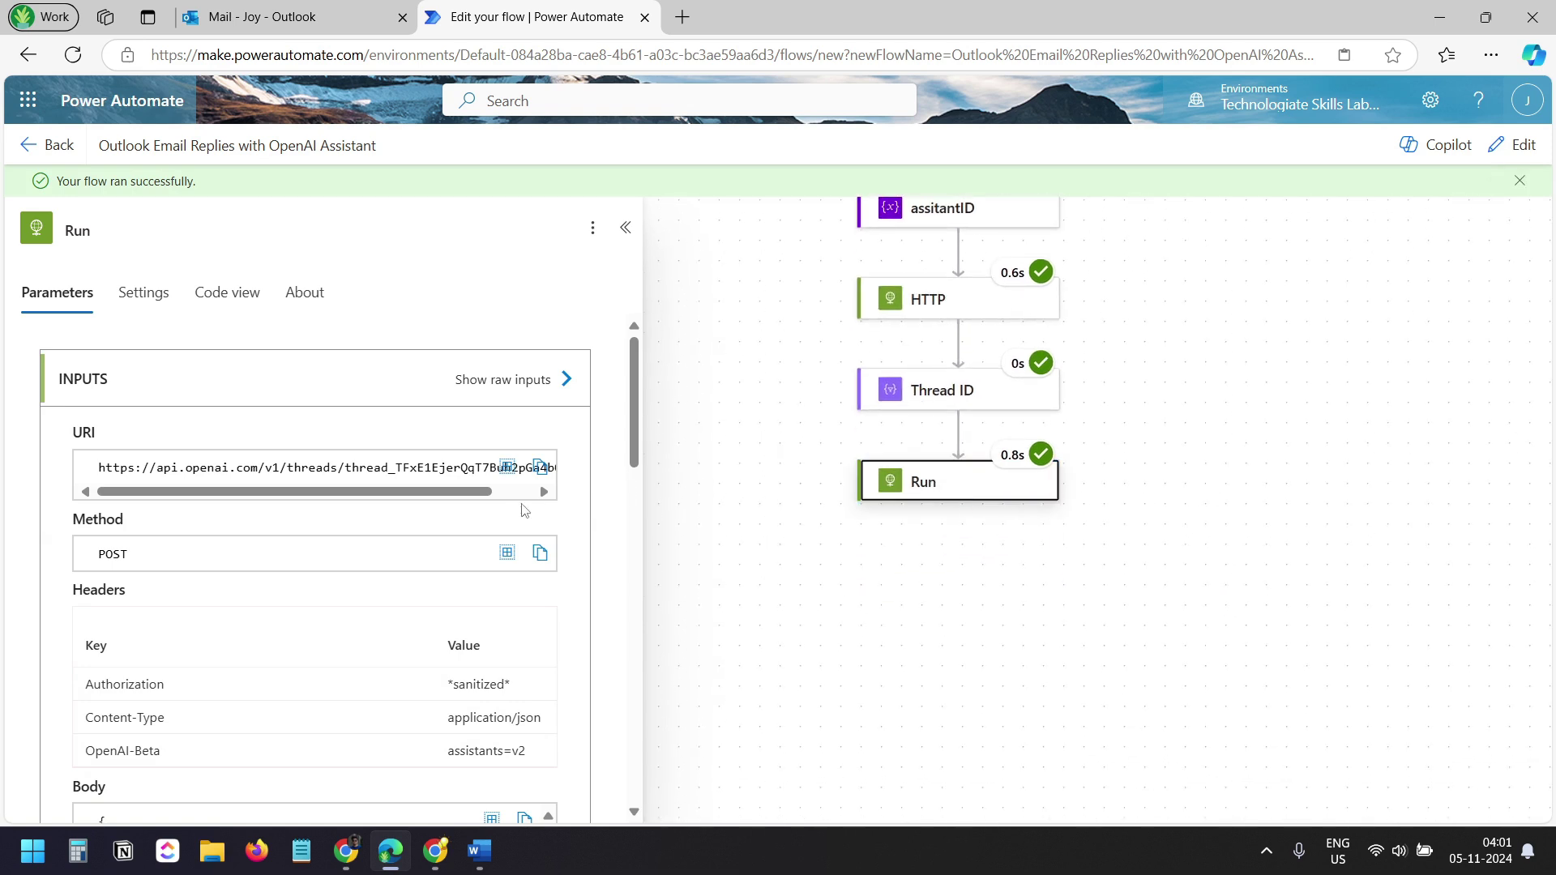
scroll(231, 489, "down", 6)
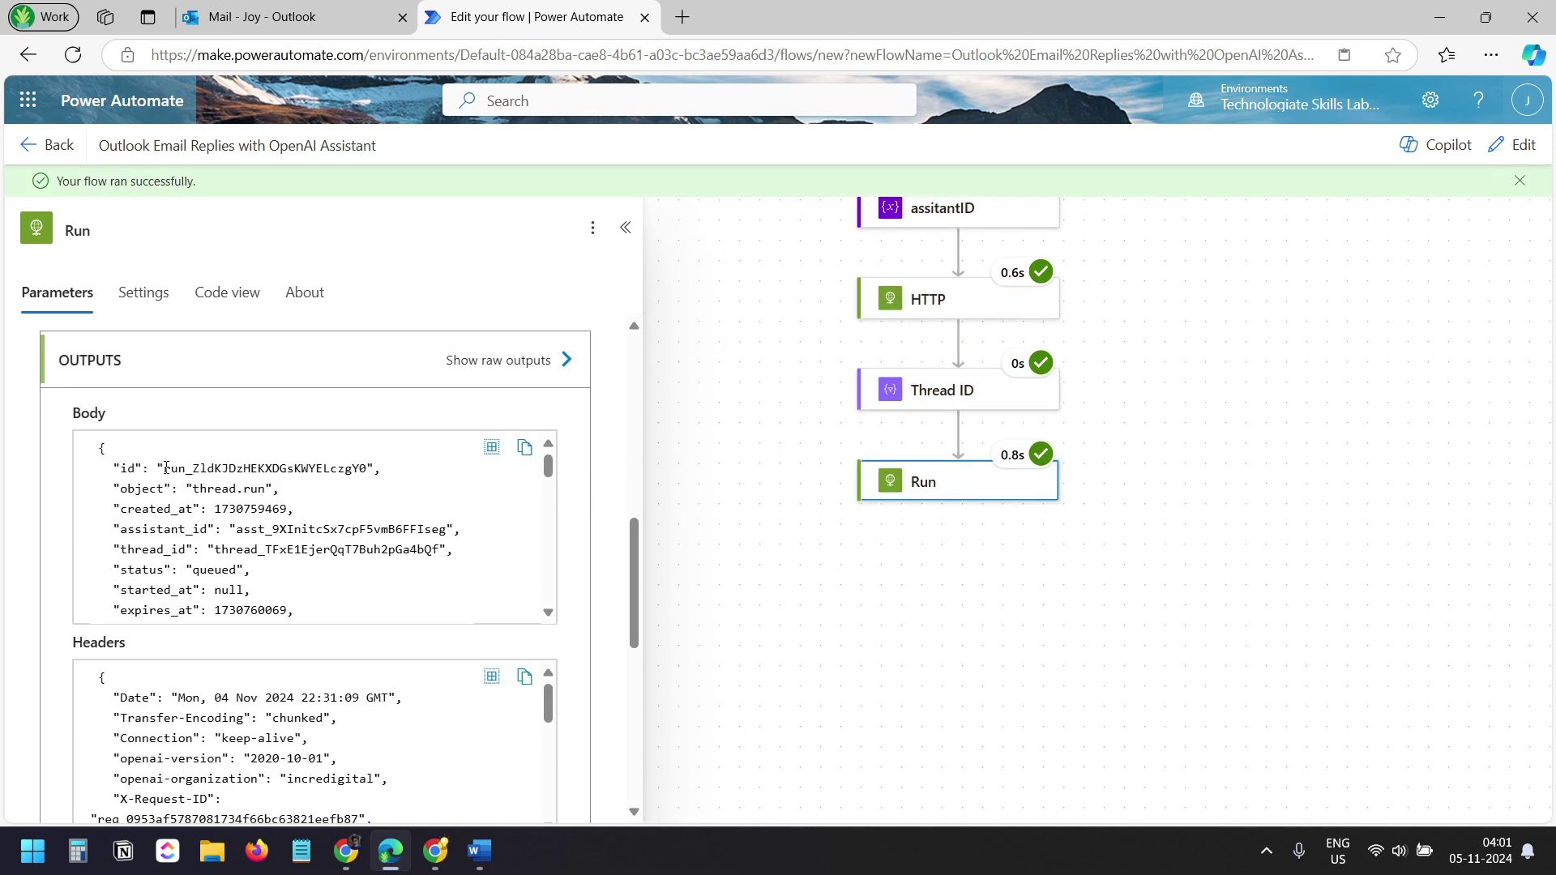
left_click_drag(165, 469, 370, 470)
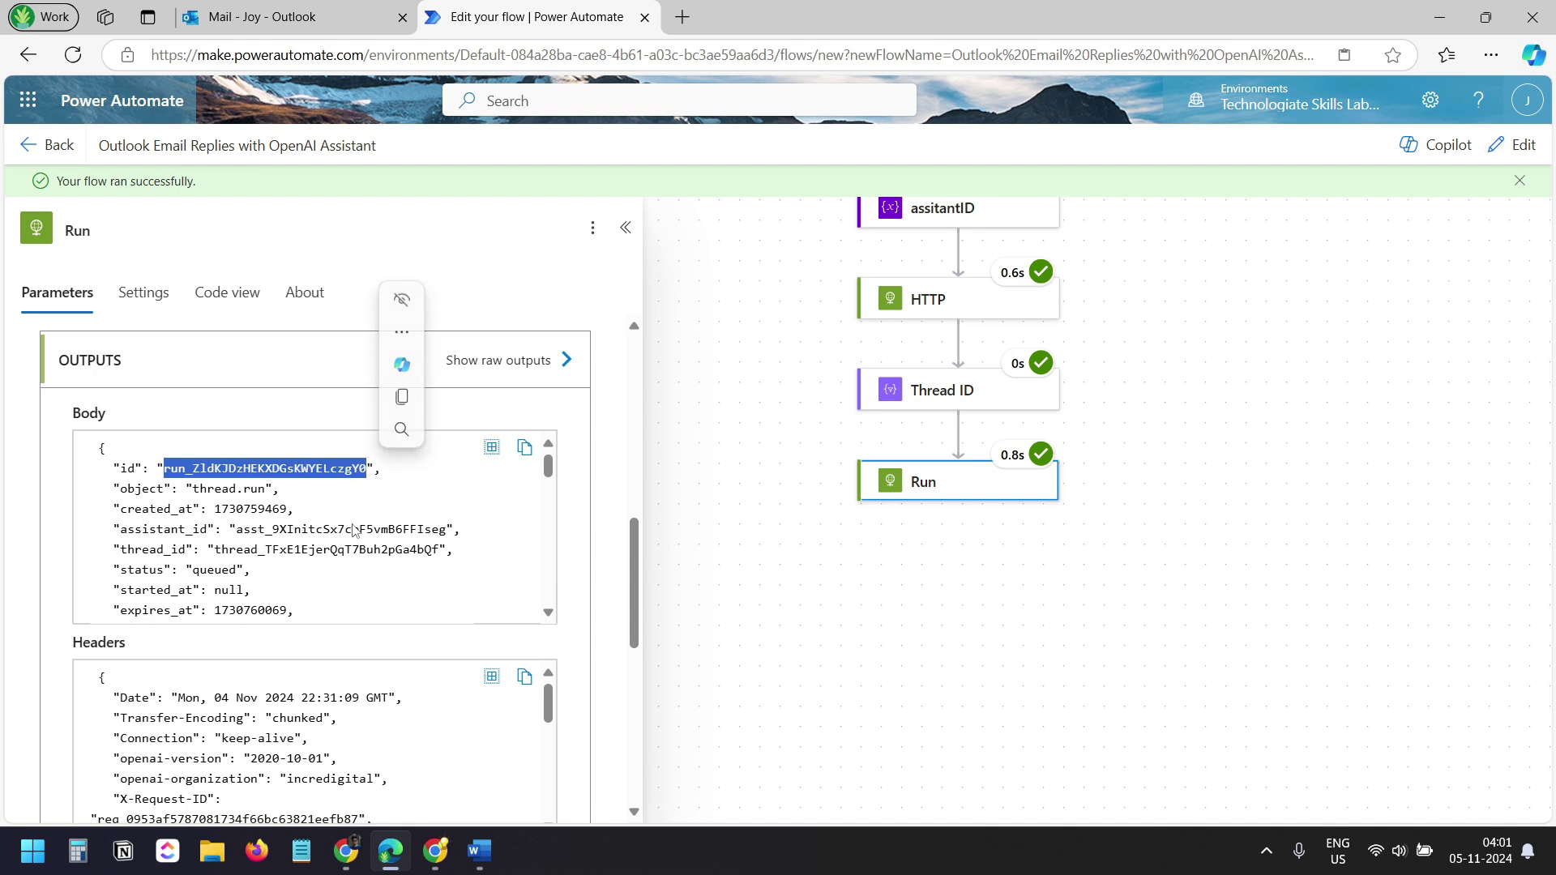
scroll(354, 531, "down", 1)
scroll(354, 530, "up", 1)
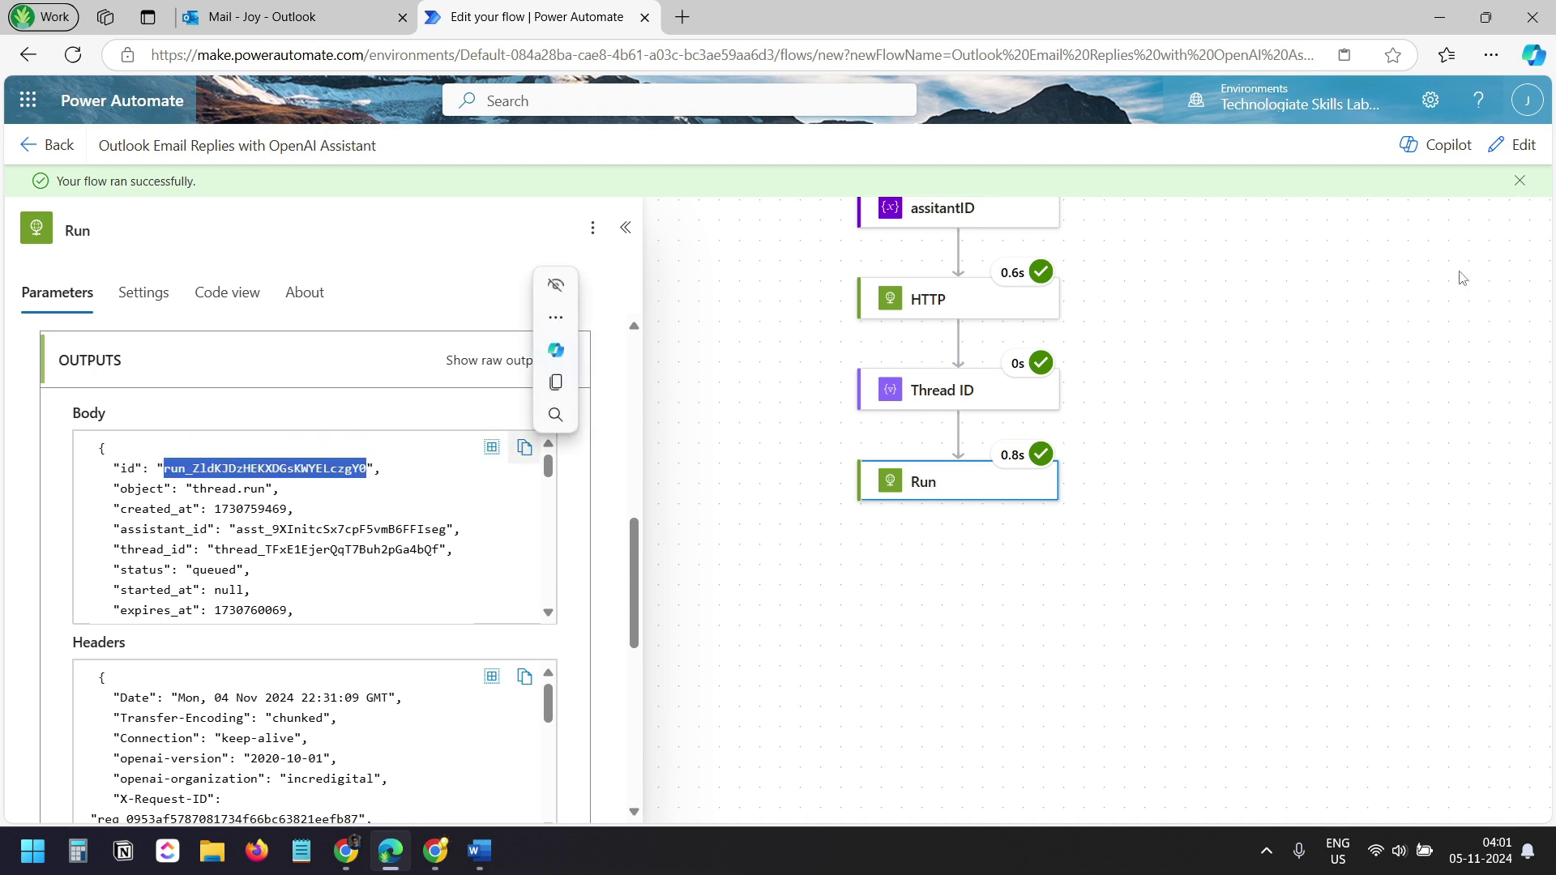
left_click(1516, 151)
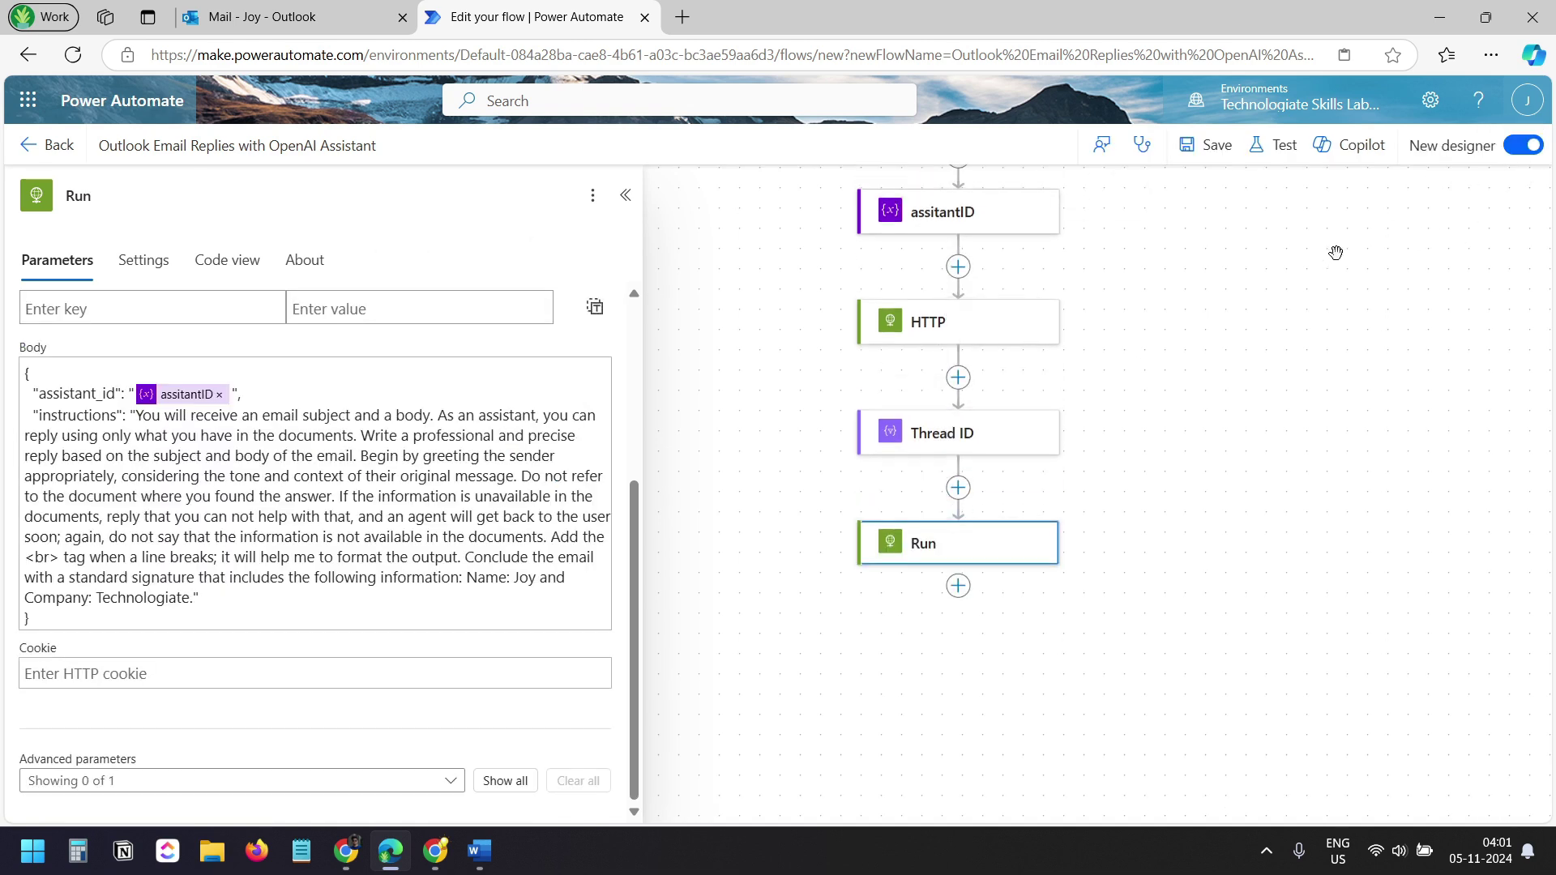
Add a Parse JSON action directly below the Run step
left_click(960, 585)
left_click(1046, 596)
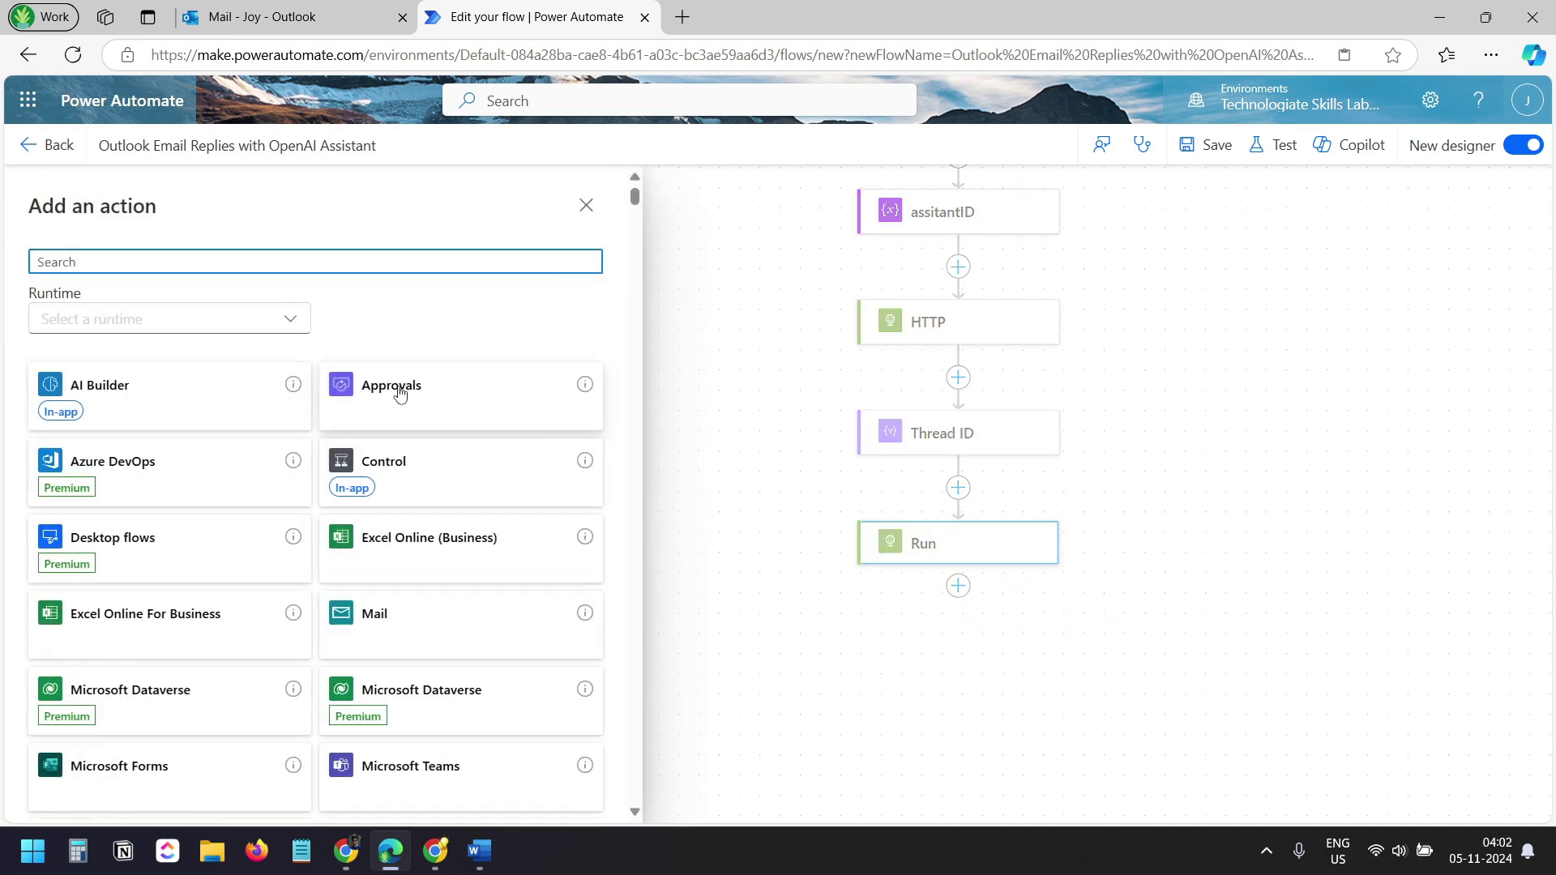
type("p")
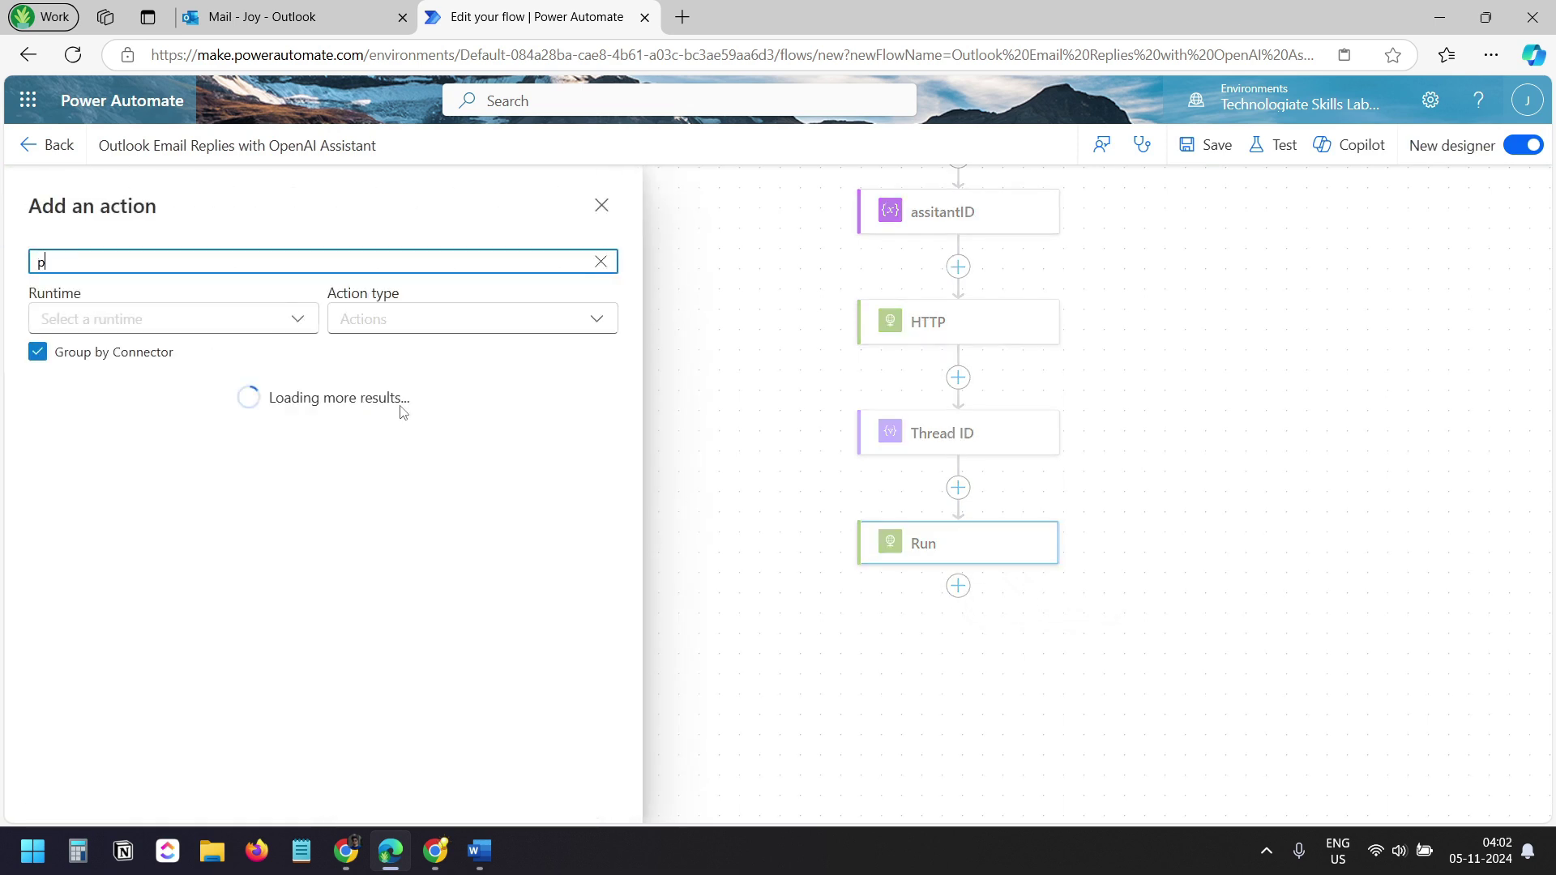
type("arse jason")
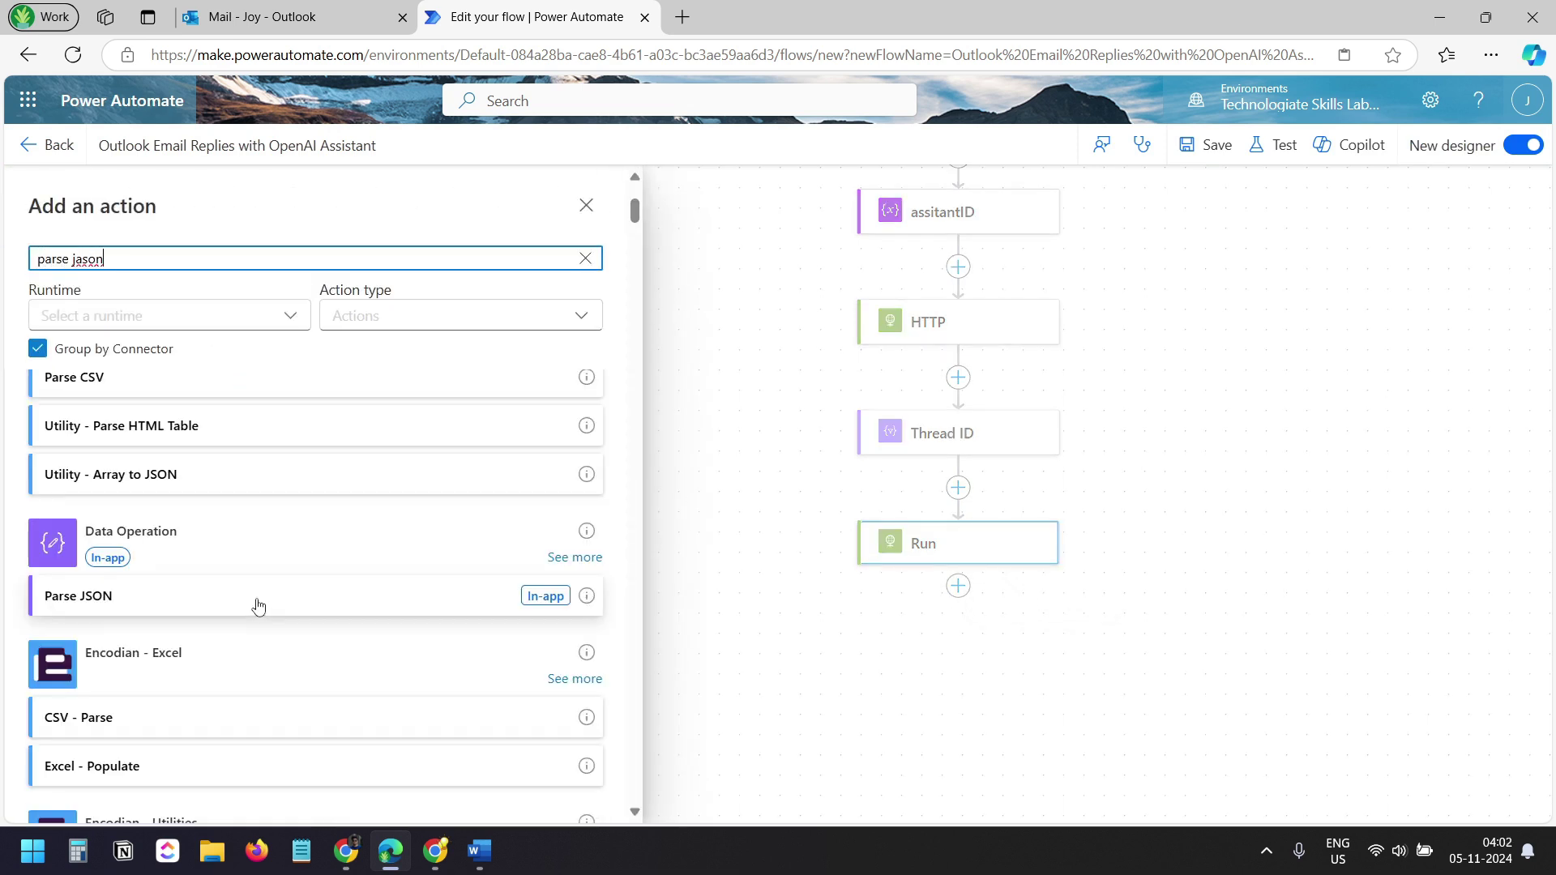
left_click(305, 602)
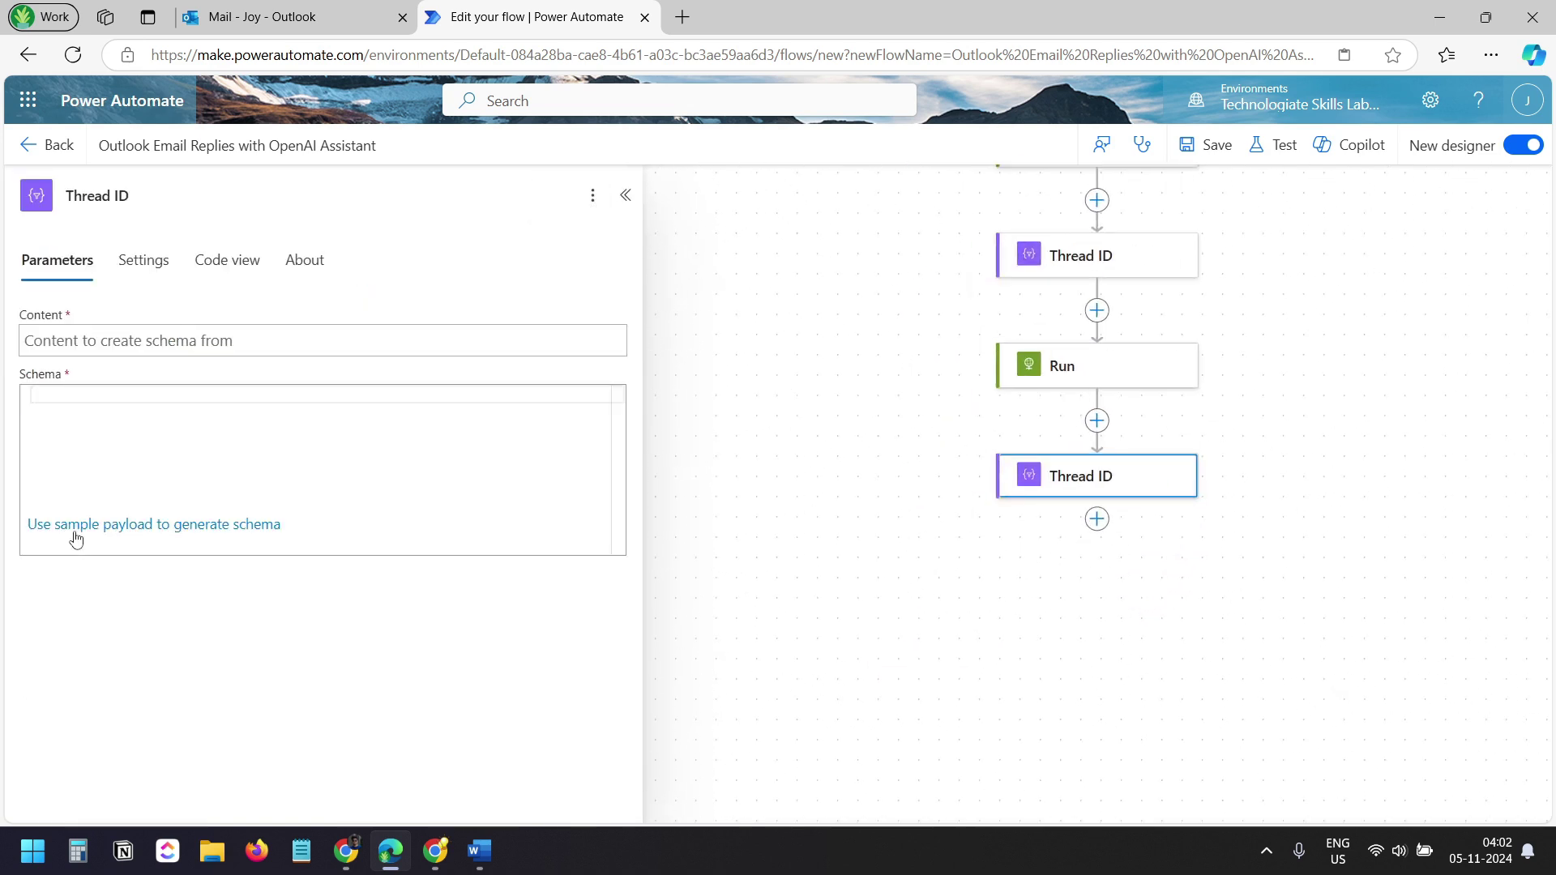
Generate the Parse JSON schema from the pasted run output sample payload
left_click(100, 527)
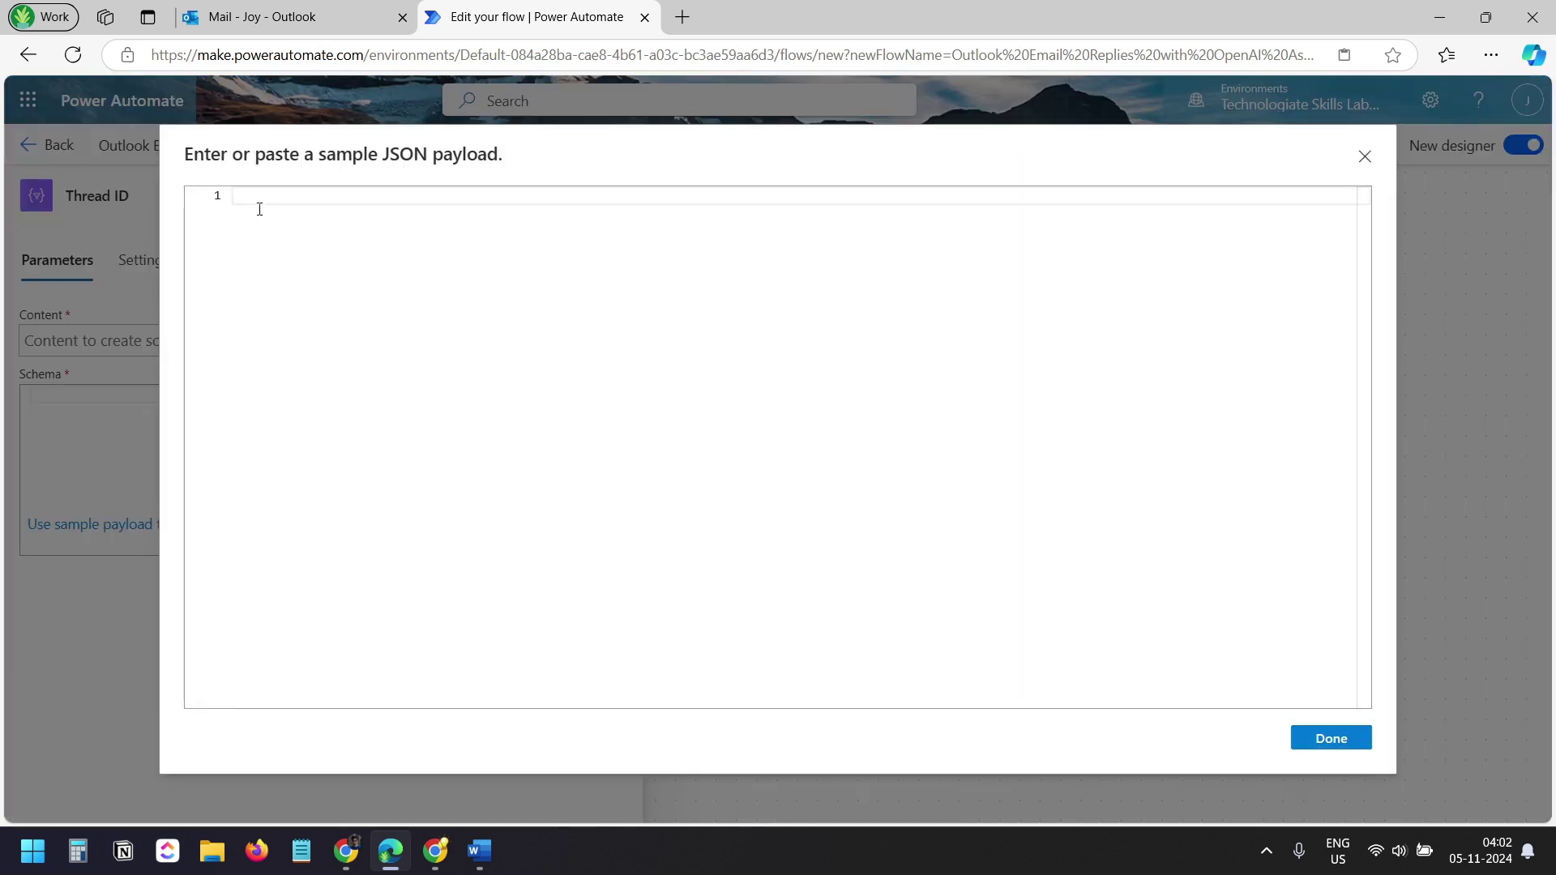
right_click(250, 199)
left_click(235, 220)
key("ctrl+v")
left_click(1329, 738)
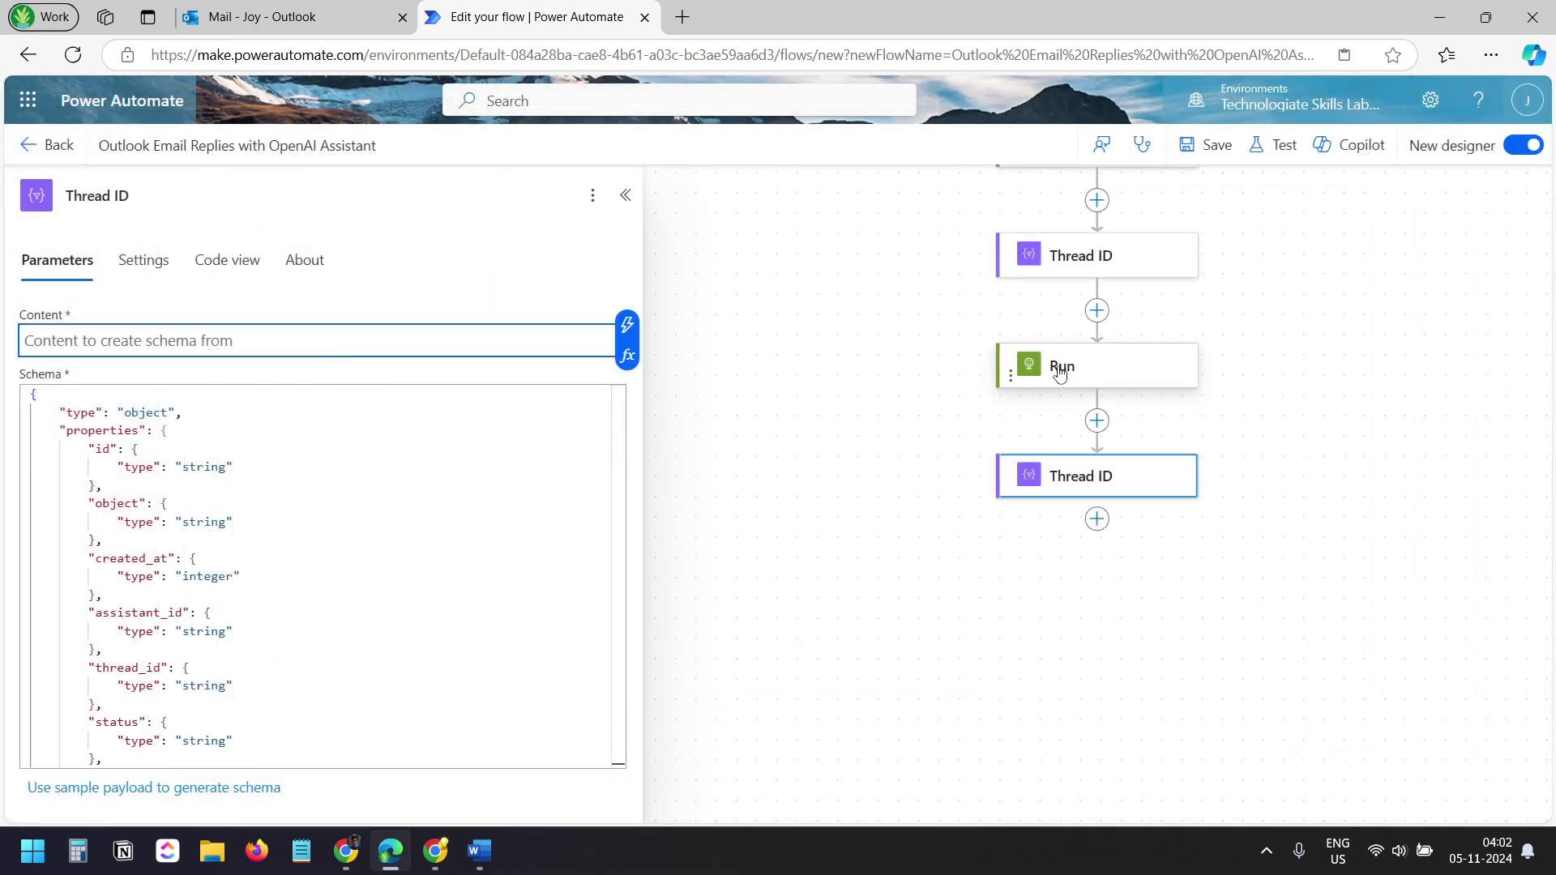
Set Content to the Run step's Body and select 'Thread' in the step title
left_click(629, 326)
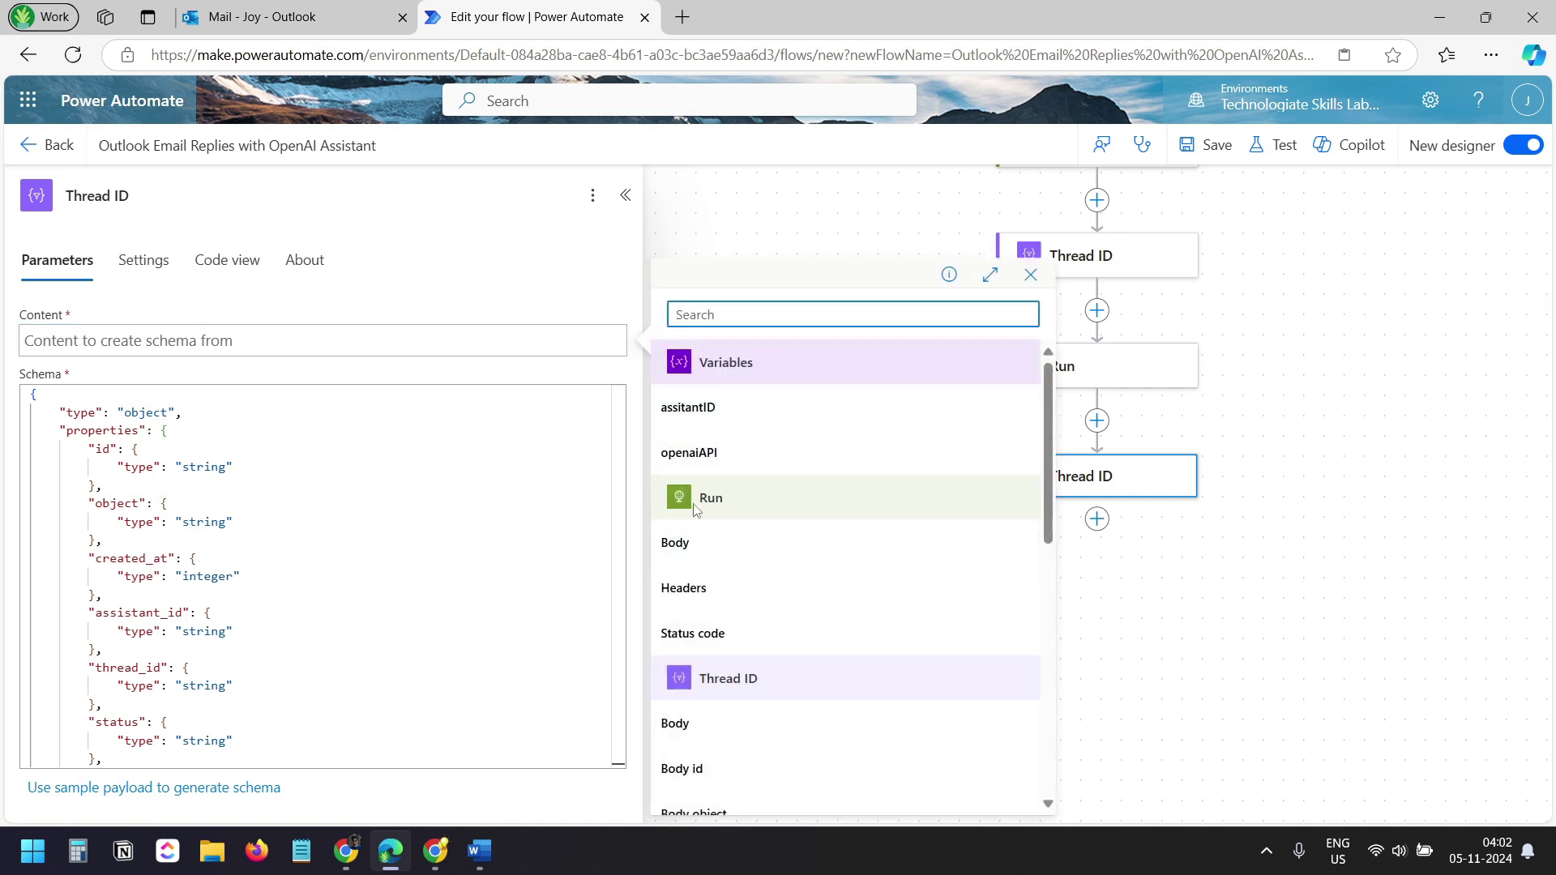
left_click(681, 543)
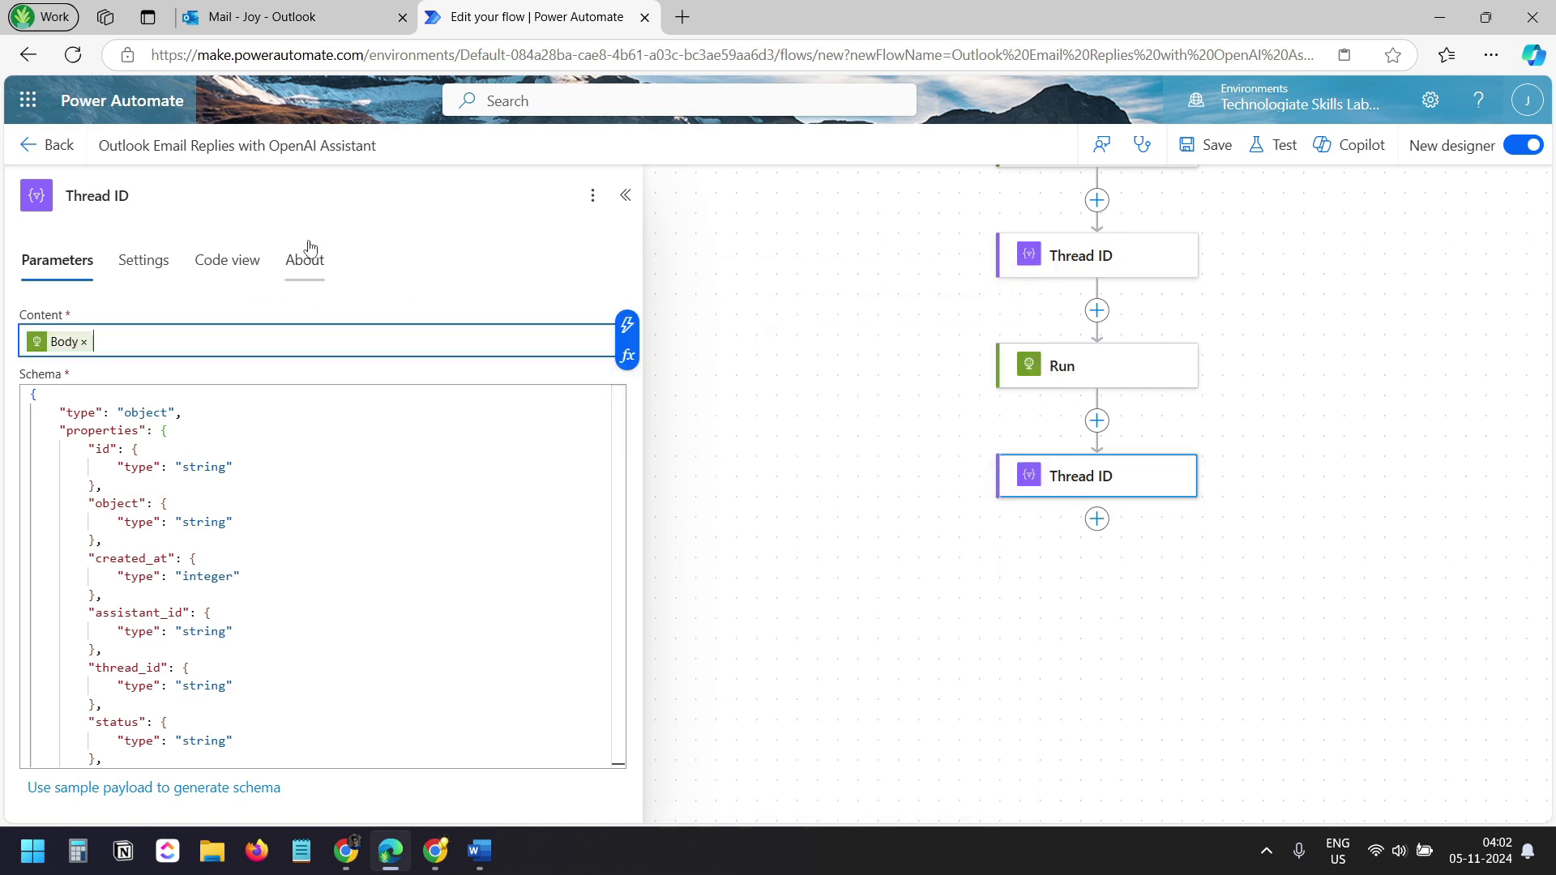
left_click(203, 199)
left_click_drag(107, 195, 64, 195)
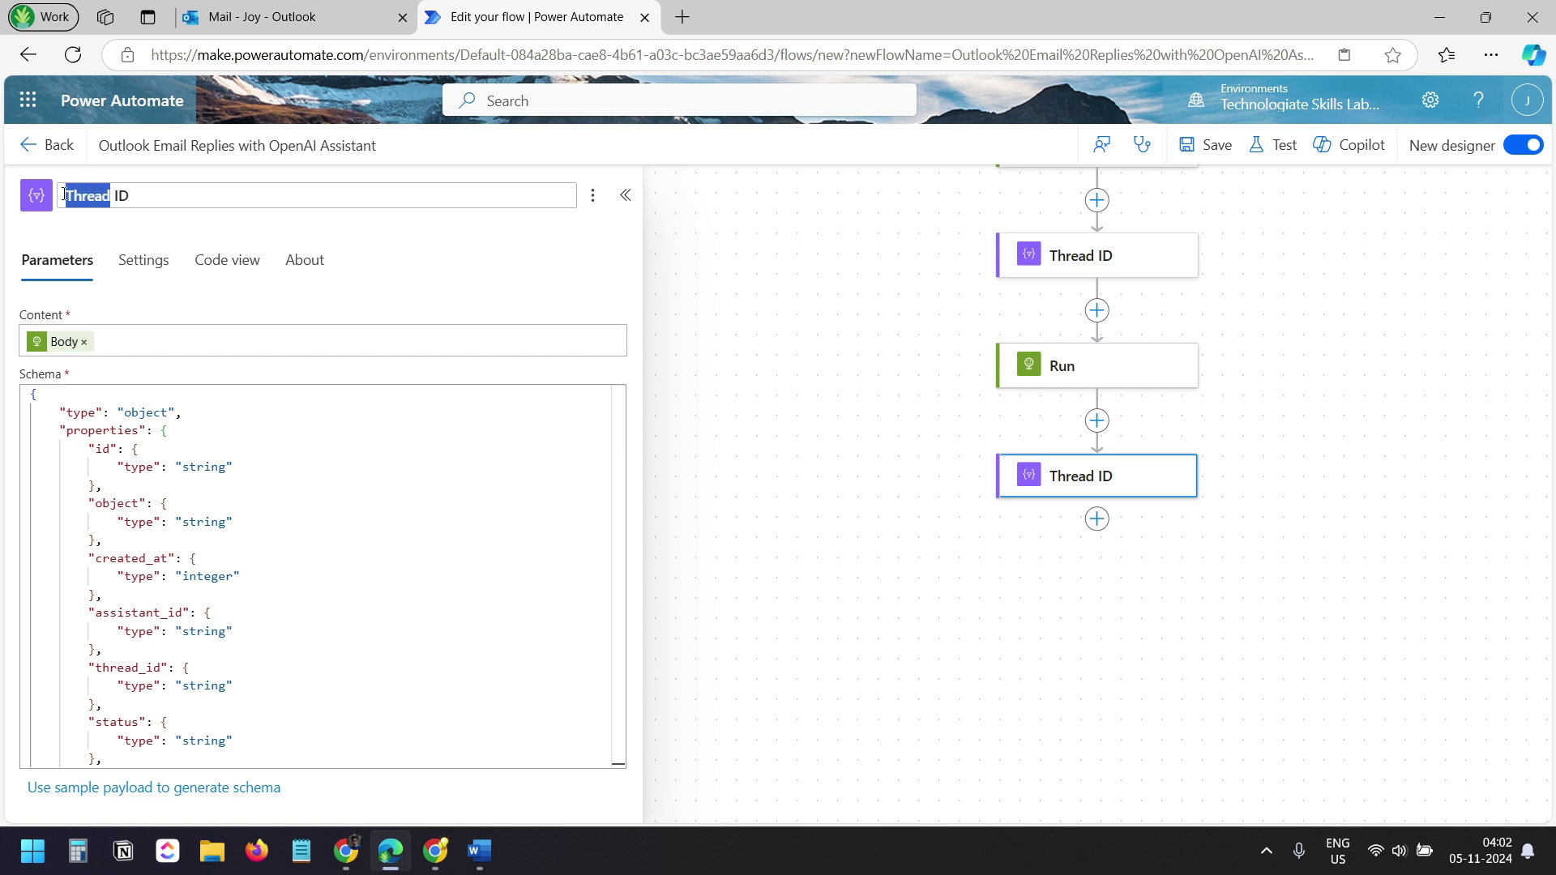
Retitle the step to 'Run ID' and close the step details panel
type("Run")
left_click(625, 194)
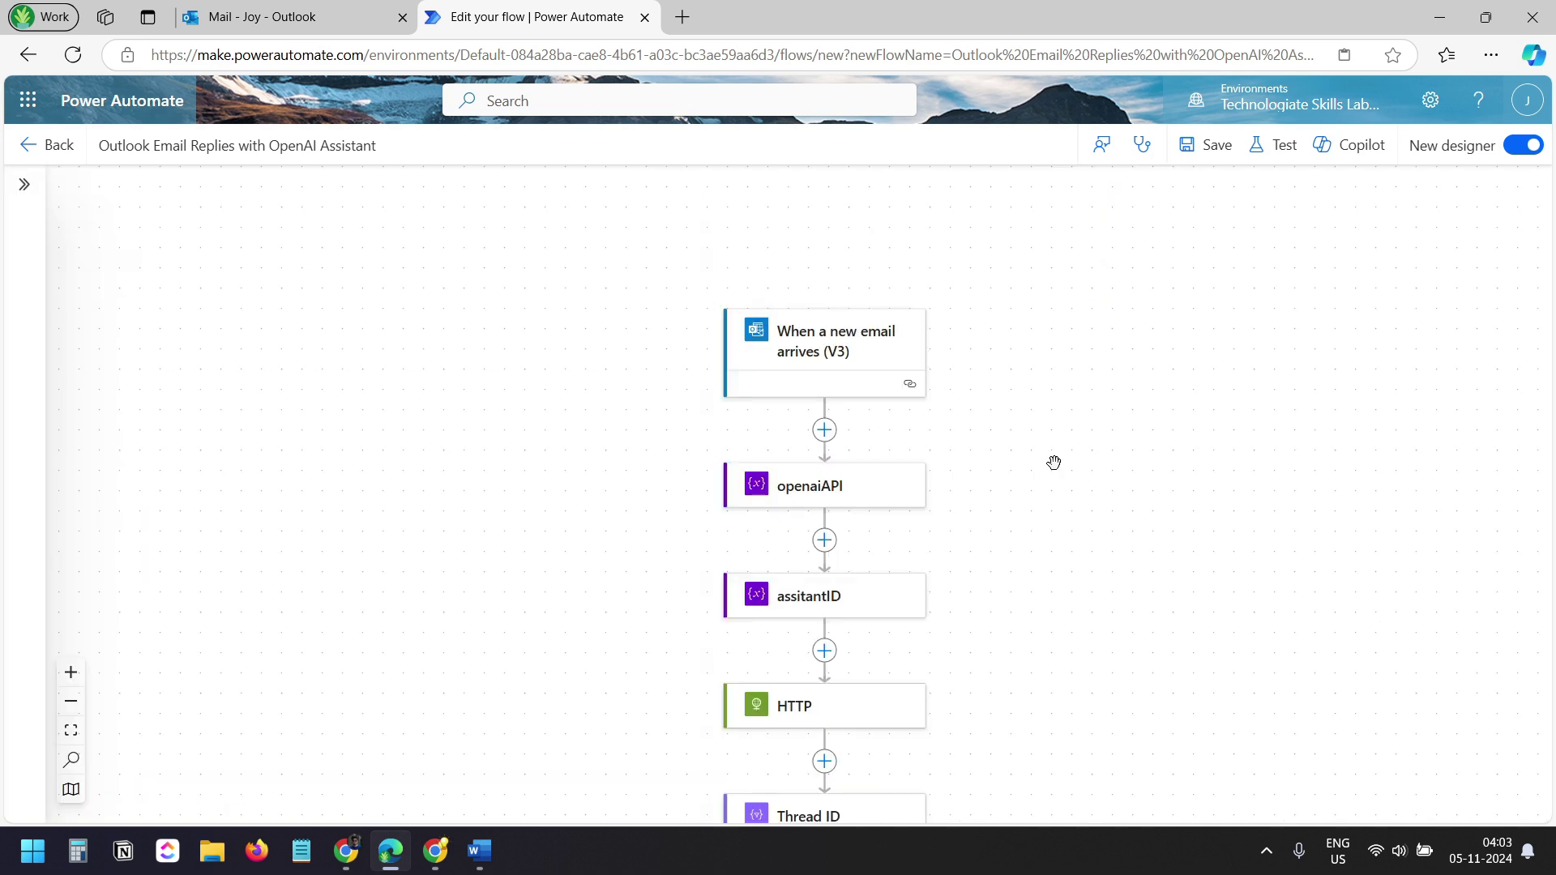
left_click_drag(1056, 394, 1061, 350)
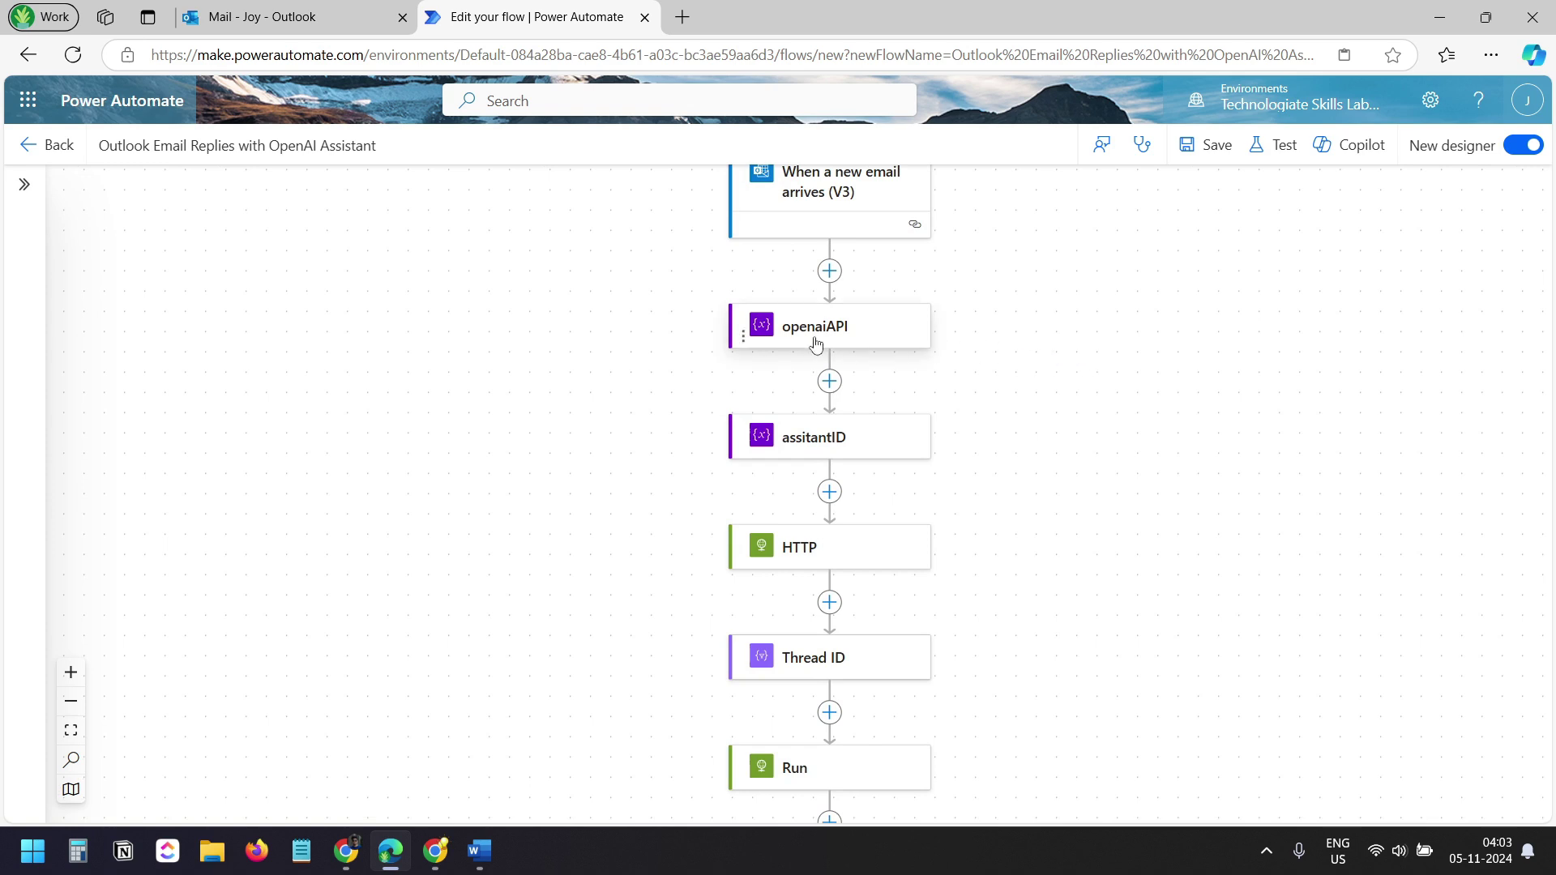
Scroll through the flow down to the new Run ID step
scroll(1054, 421, "down", 3)
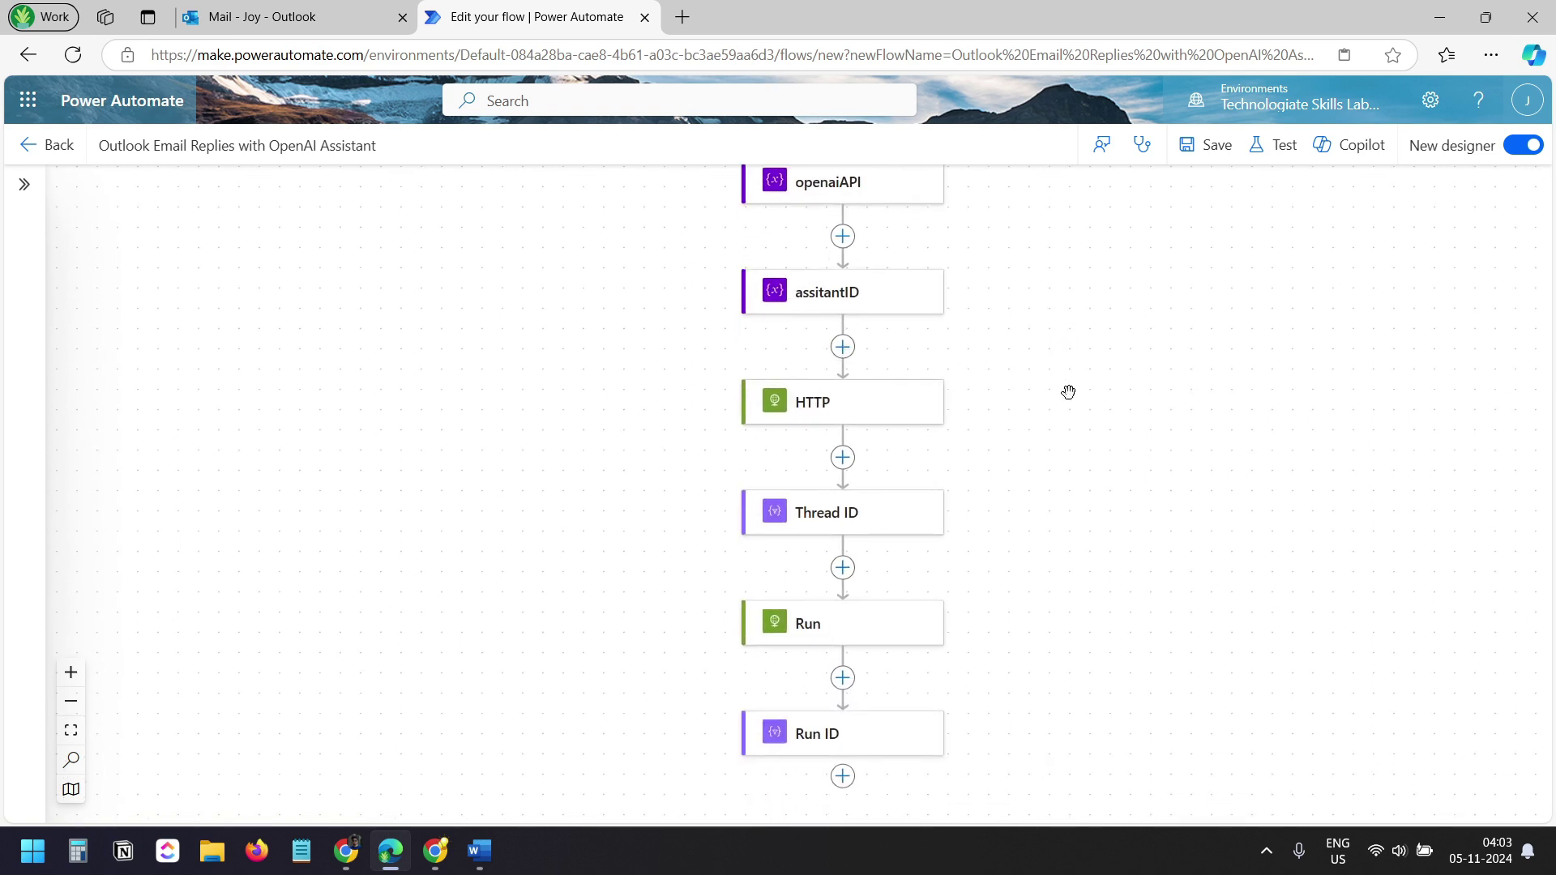
scroll(1041, 370, "down", 3)
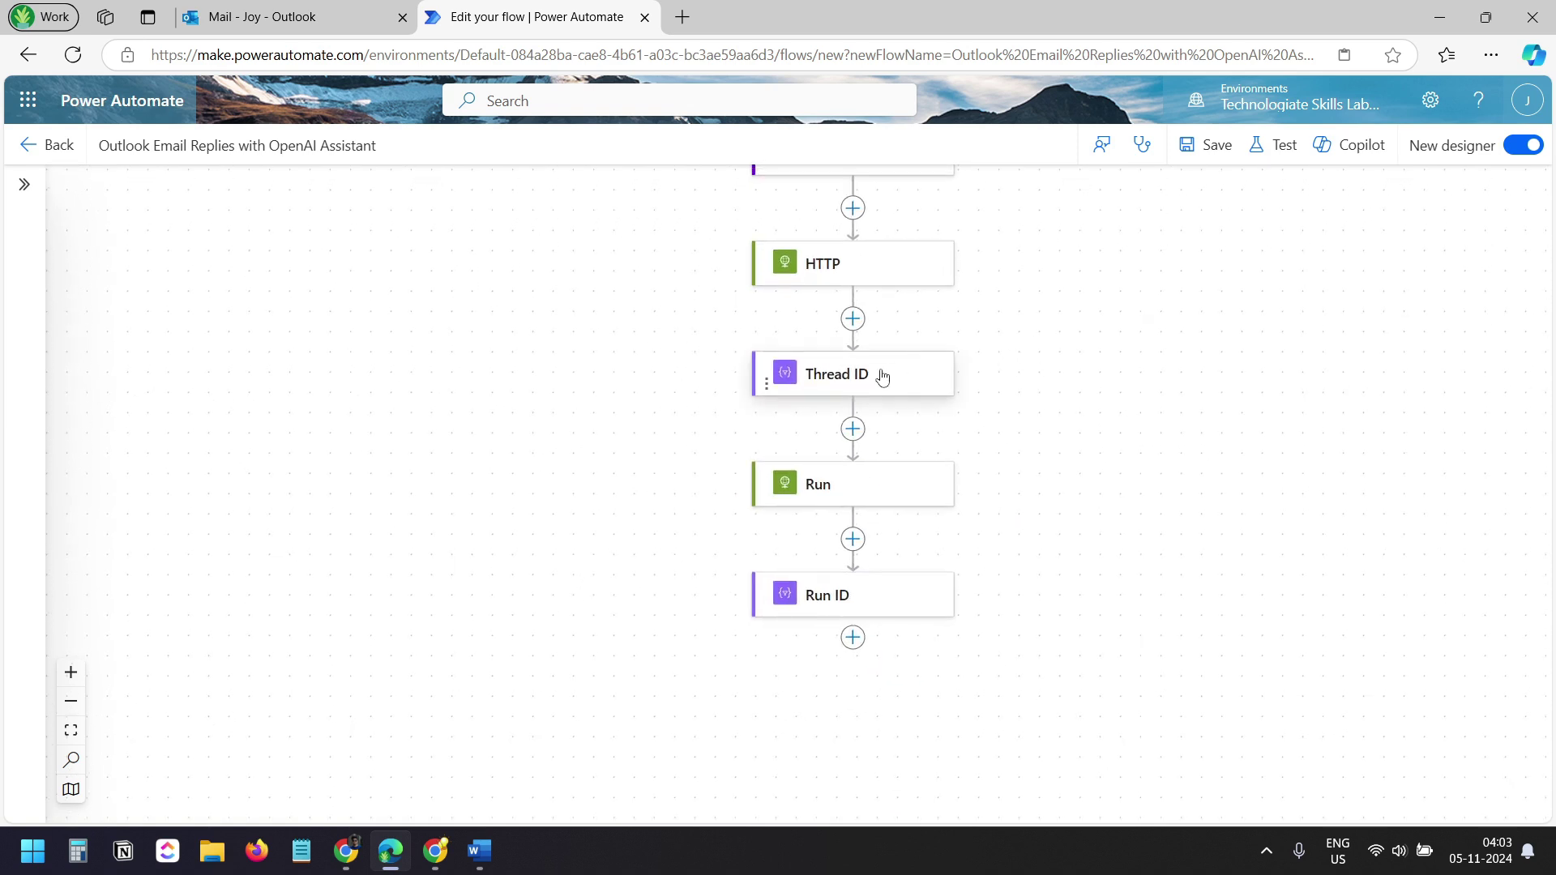
scroll(1061, 438, "down", 2)
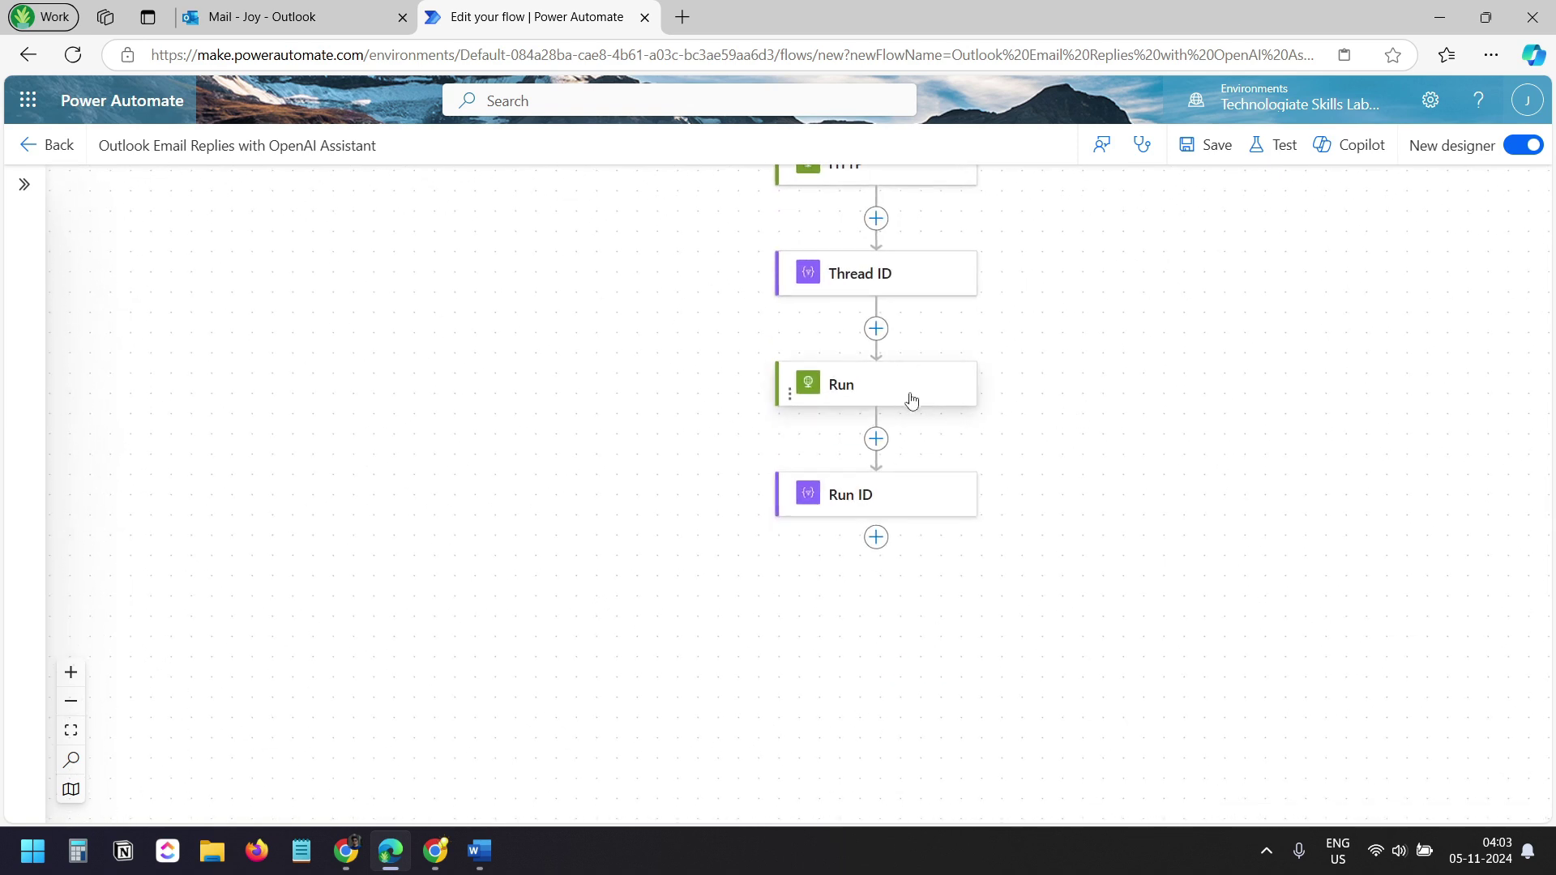
scroll(1101, 351, "up", 1)
scroll(1101, 351, "up", 3)
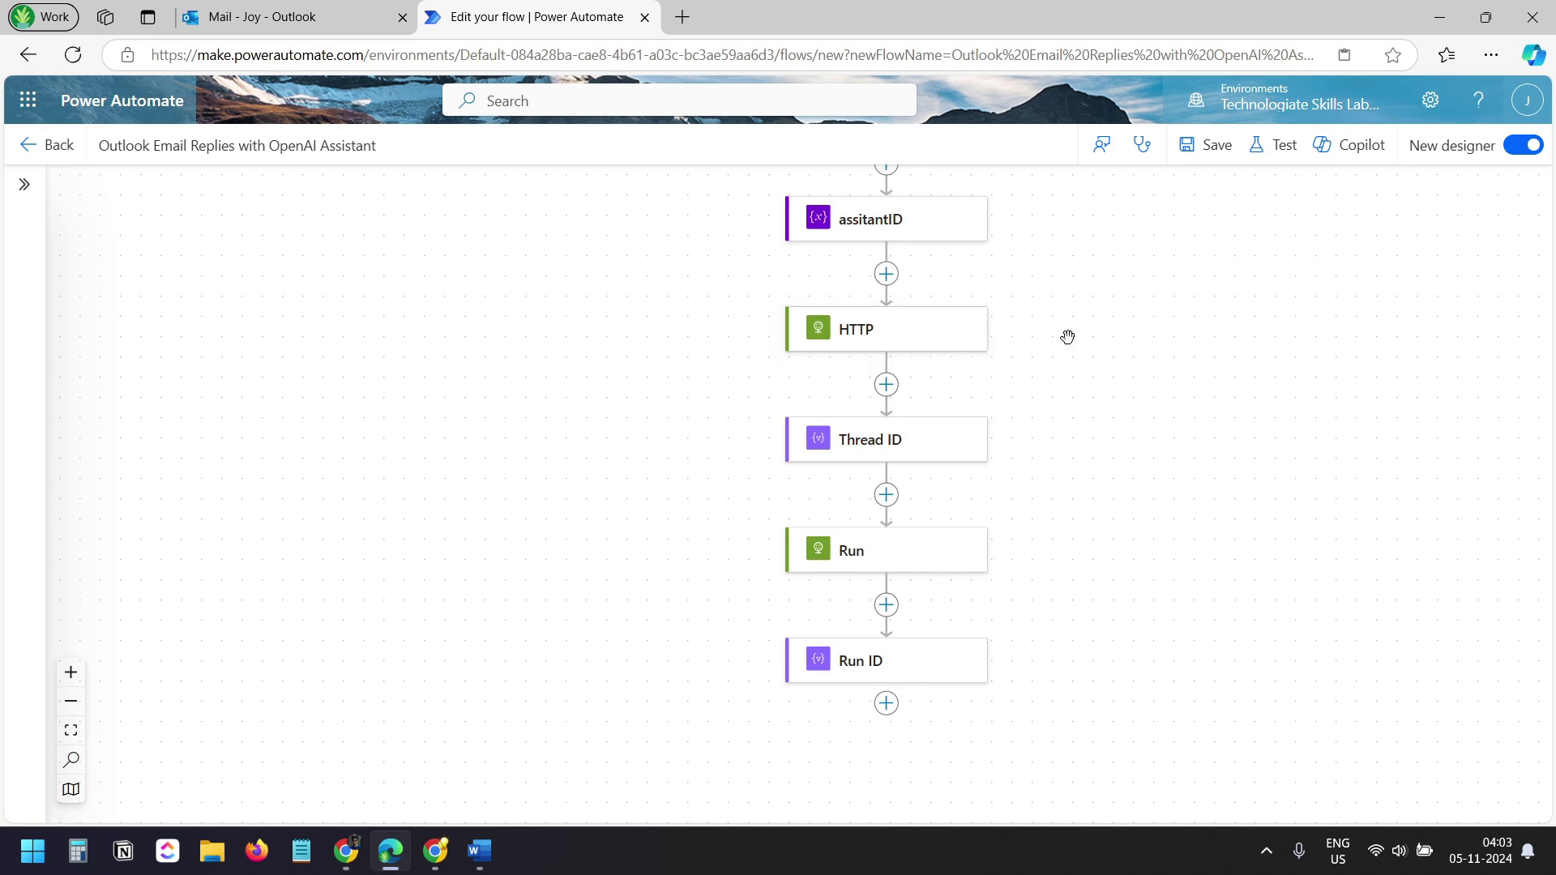
scroll(1068, 336, "down", 3)
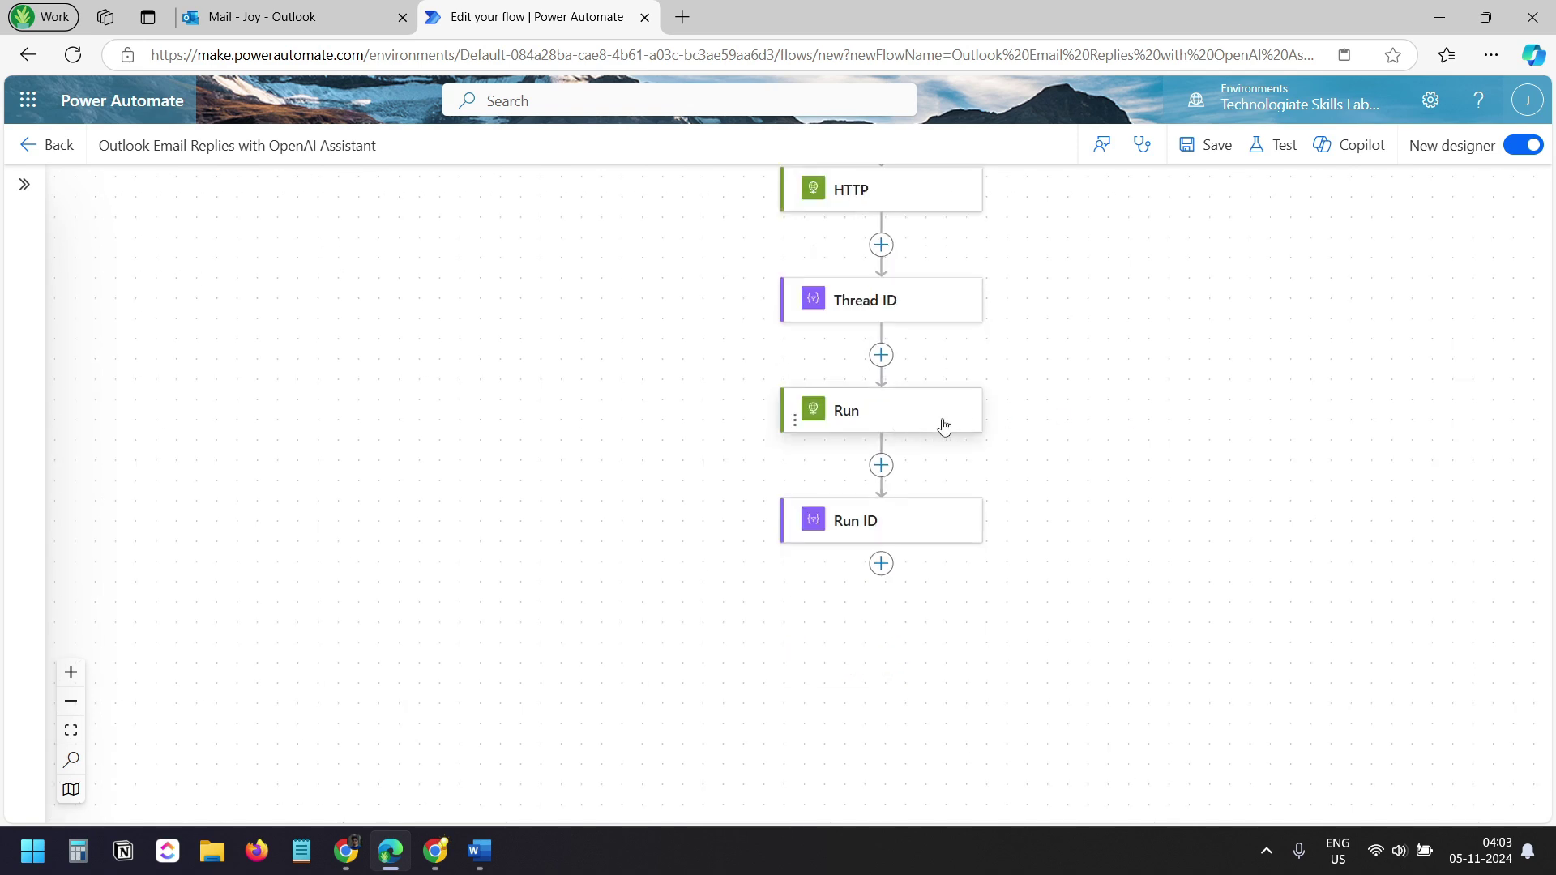
scroll(1042, 418, "down", 2)
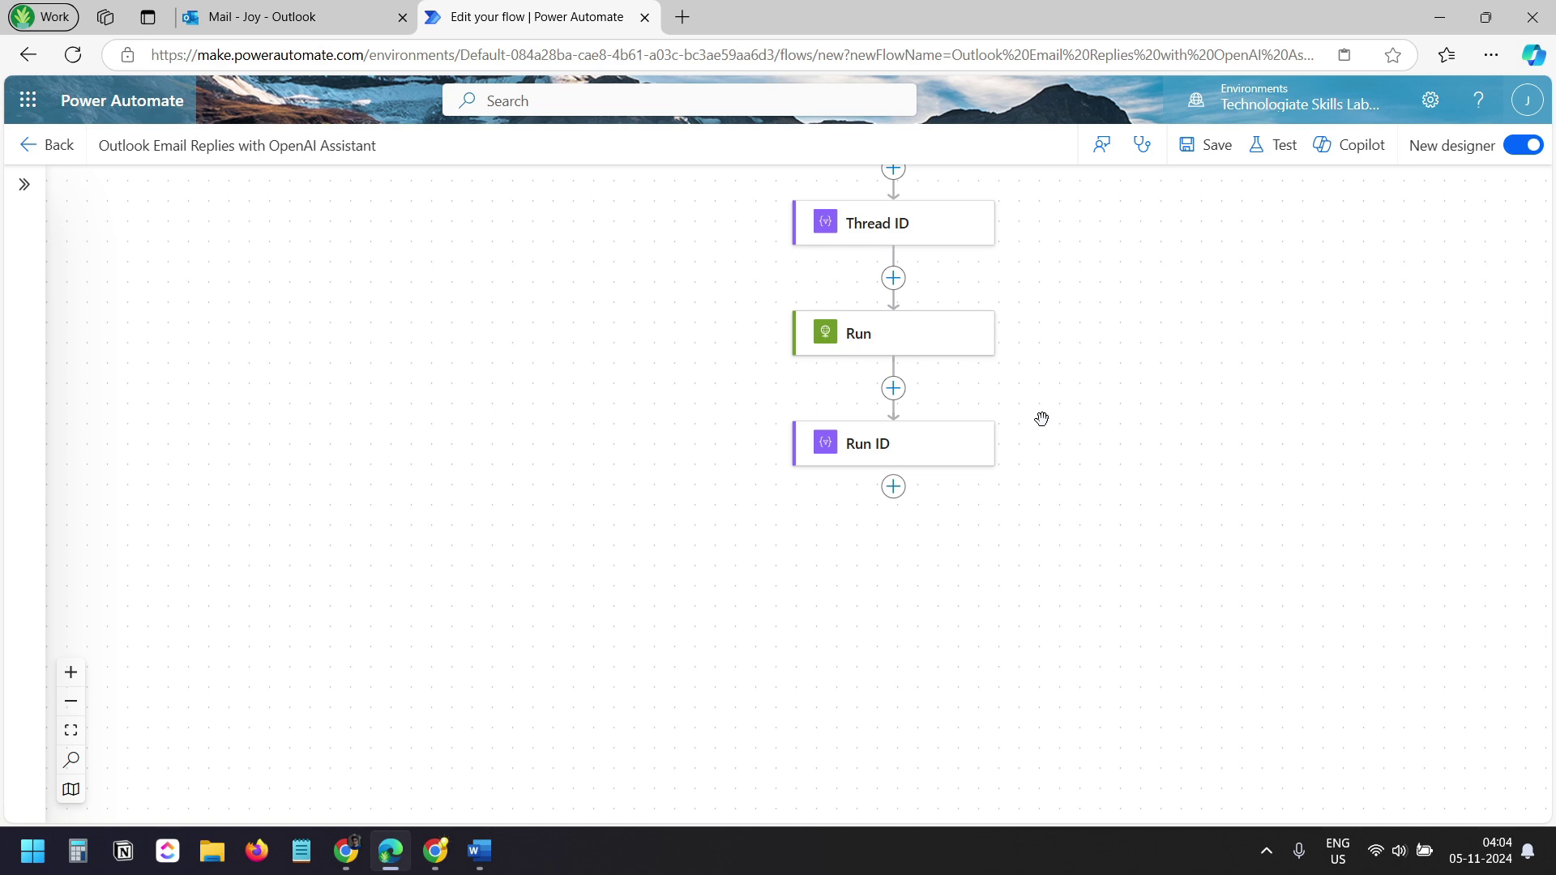
Add a Delay action after Run ID with a count of 1 minute
left_click(894, 486)
left_click(951, 495)
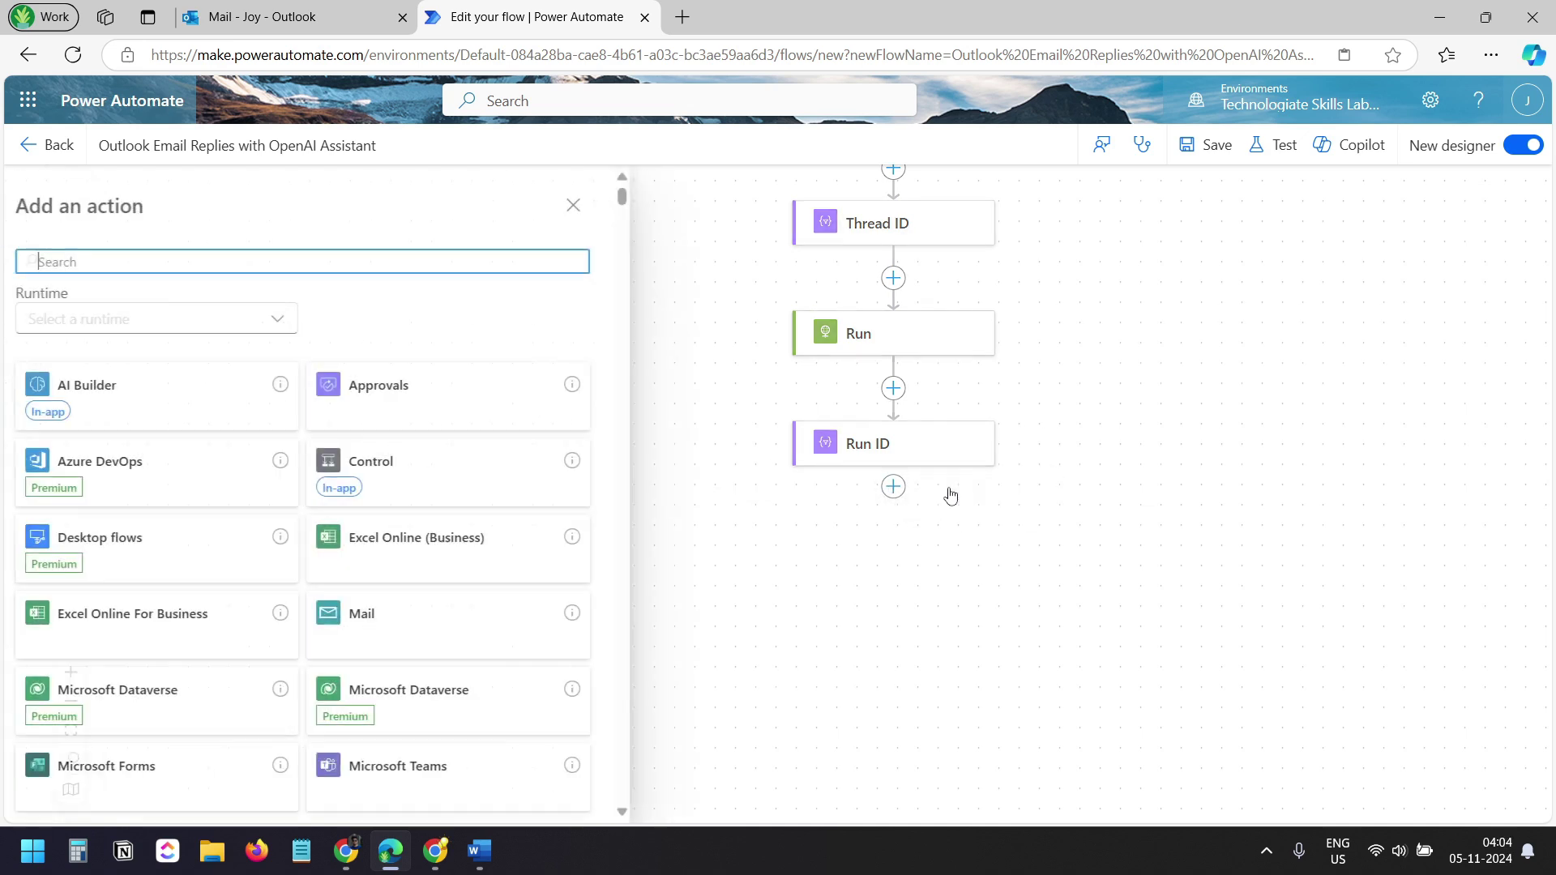
type("delay")
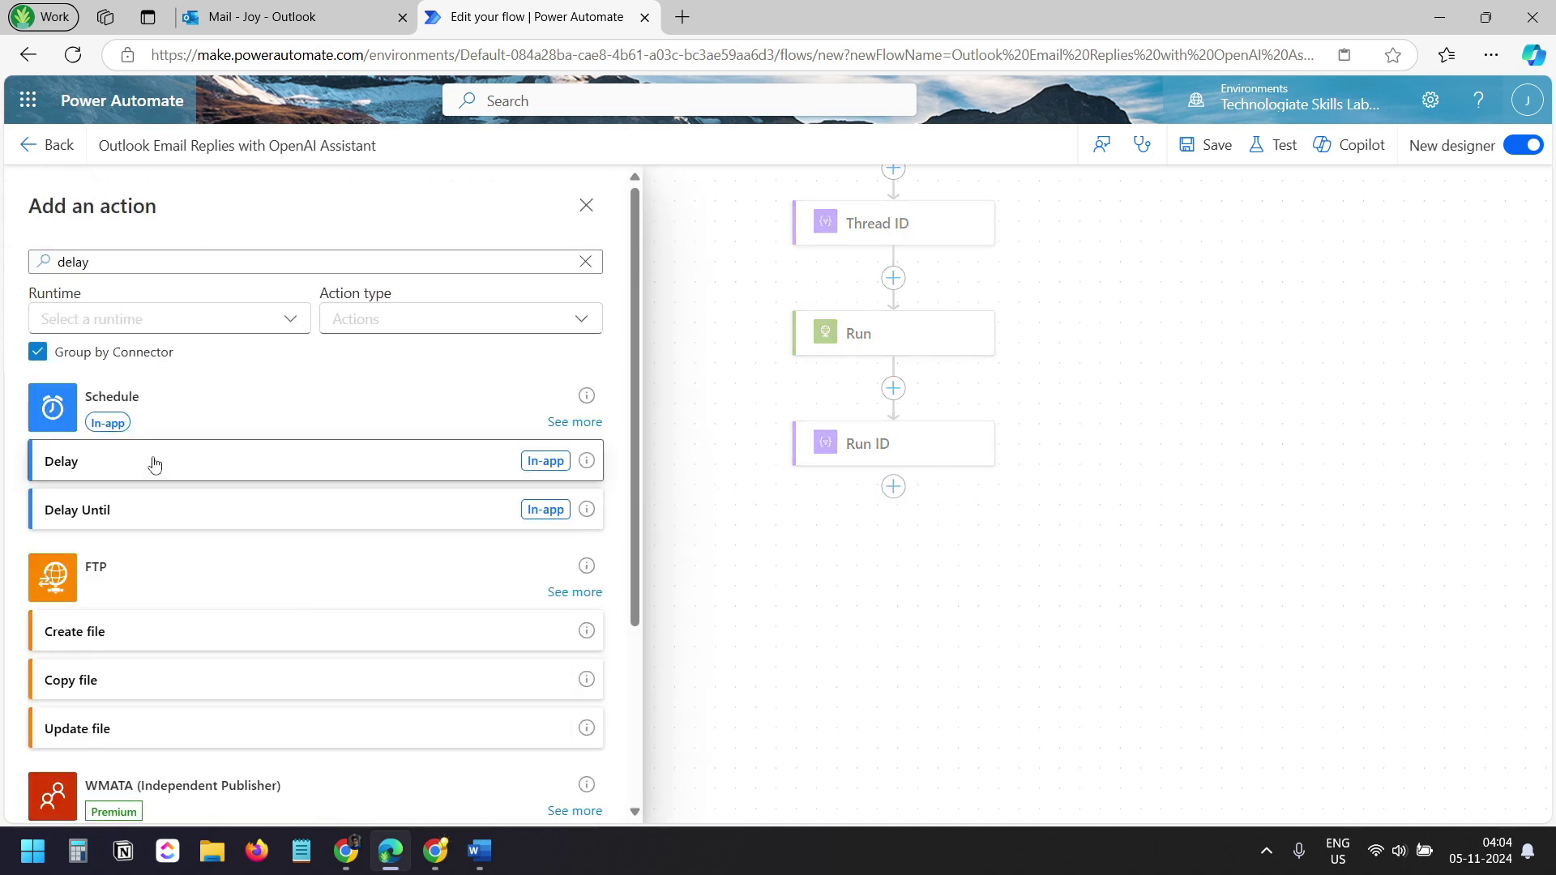
left_click(154, 464)
left_click(129, 351)
type("1")
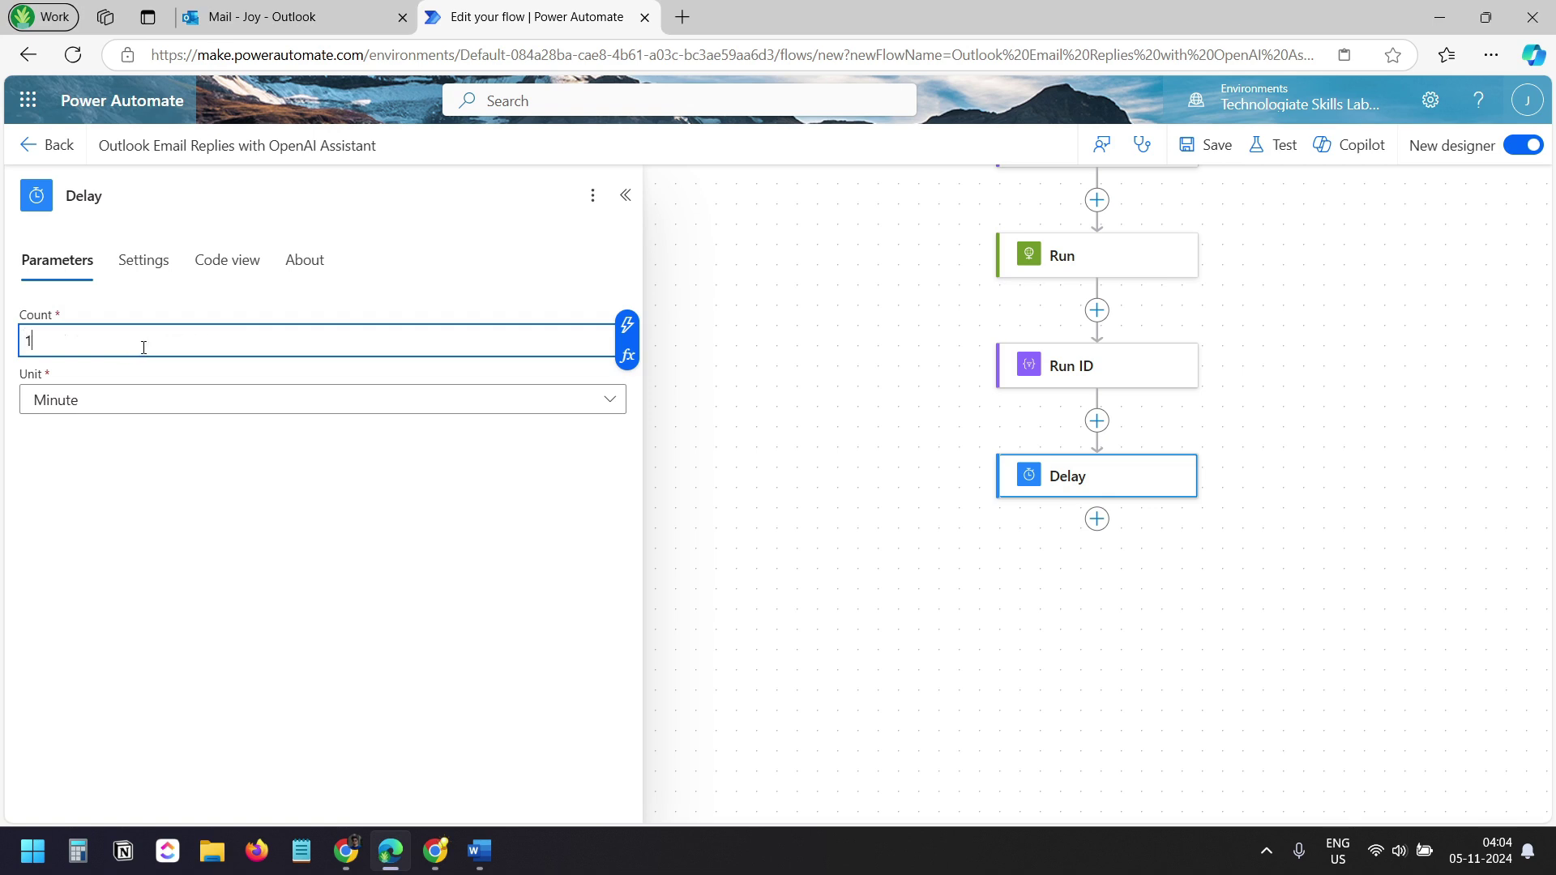
left_click(226, 483)
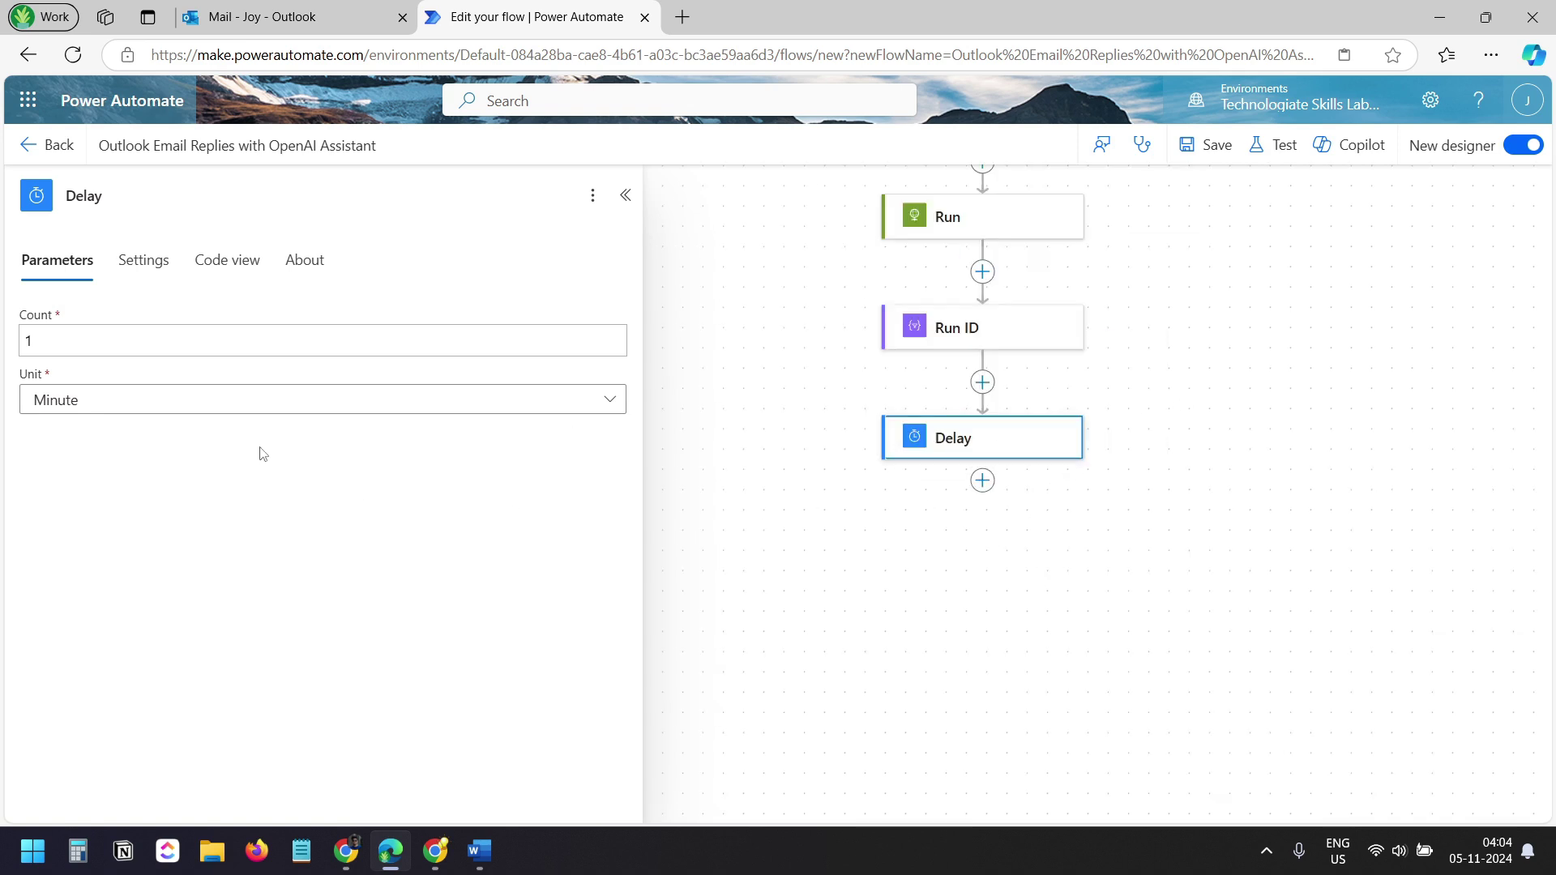
Copy the thread messages endpoint URL from the OpenAI Assistants quickstart docs
left_click(348, 847)
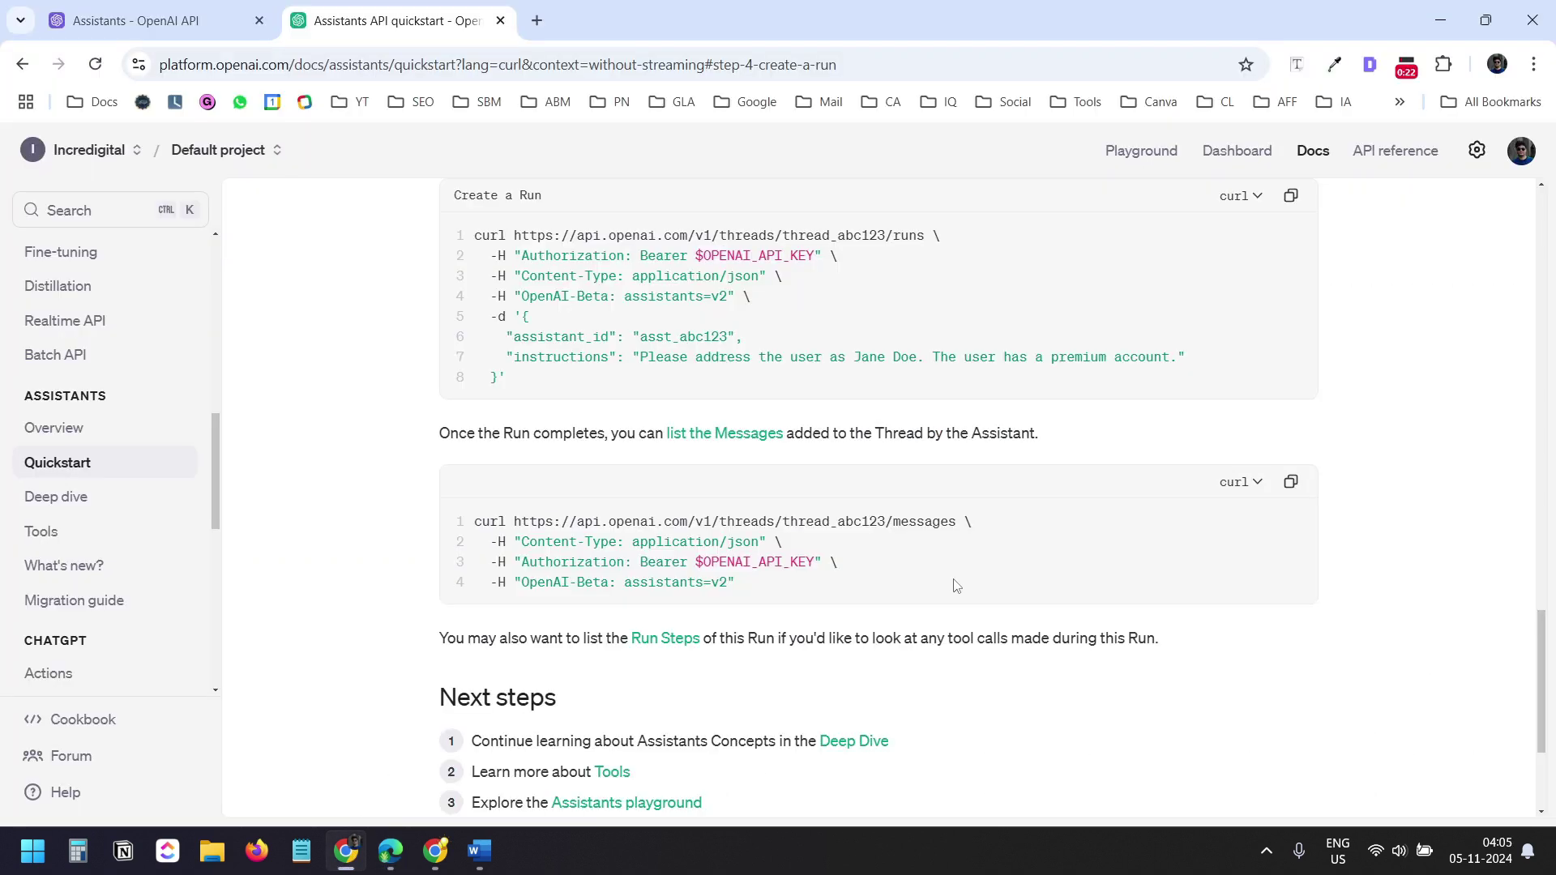
left_click_drag(955, 522, 517, 519)
right_click(517, 519)
left_click(567, 186)
left_click(390, 851)
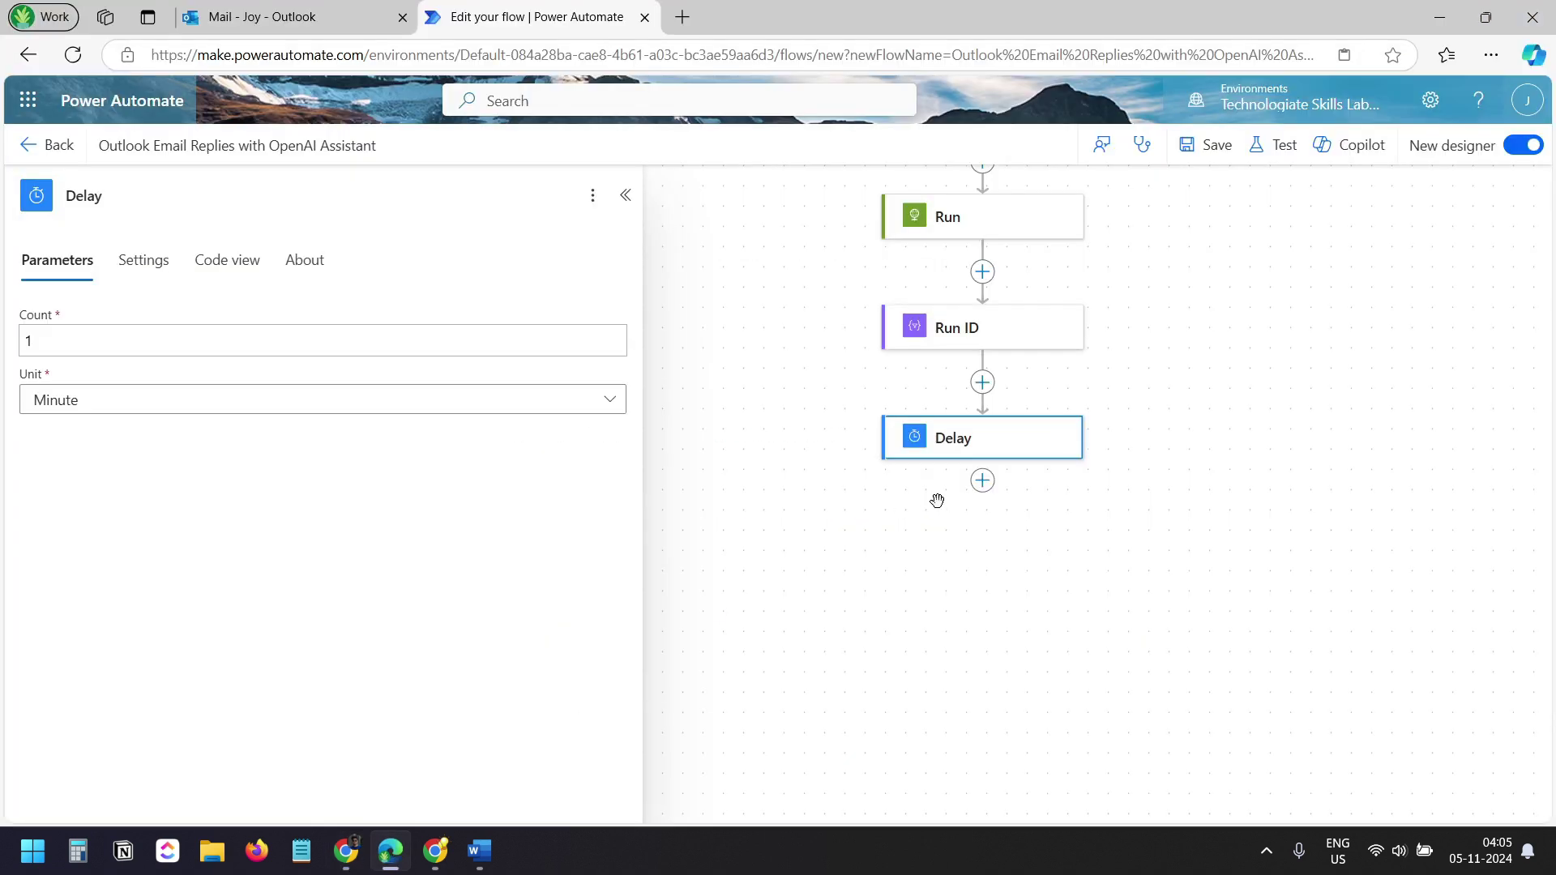
left_click(983, 479)
Add an HTTP action after Delay and rename it Output
type("htt")
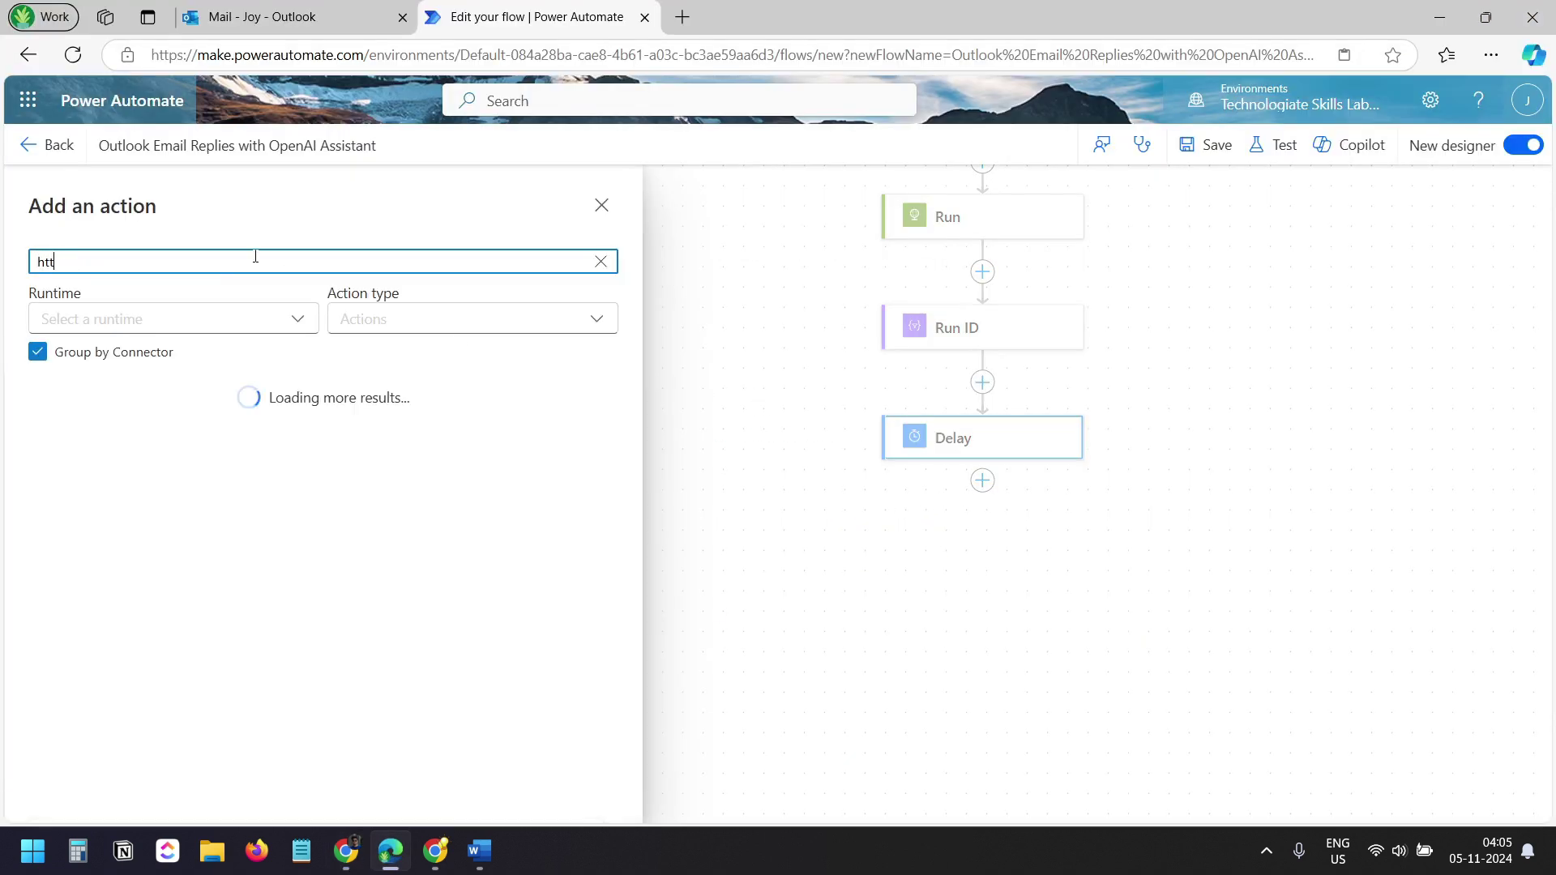
type("p")
scroll(236, 606, "down", 4)
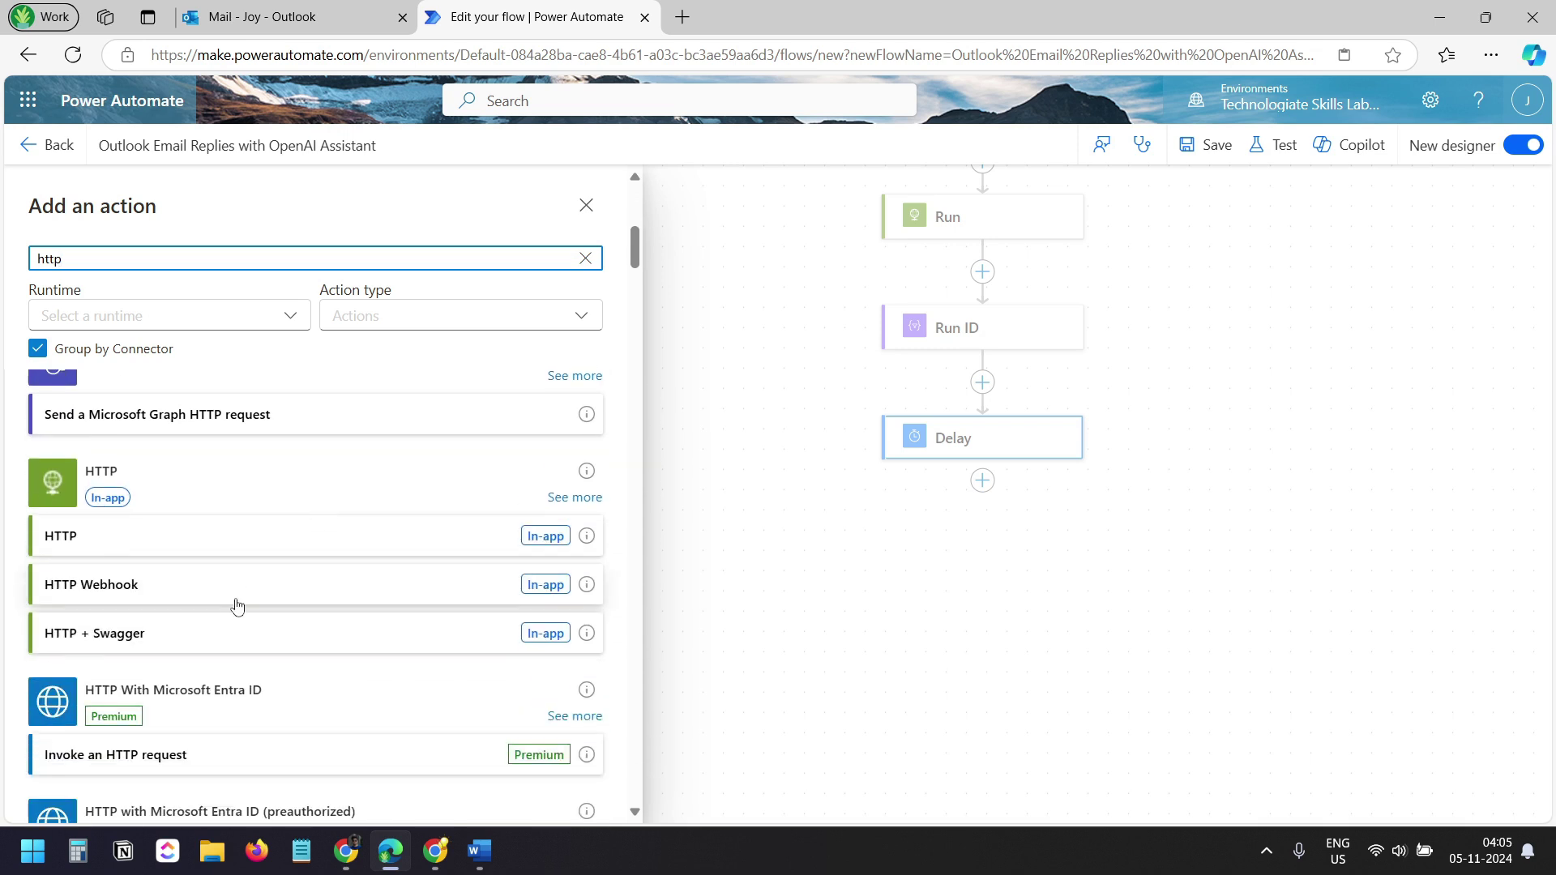
left_click(146, 536)
double_click(26, 196)
type("Ou")
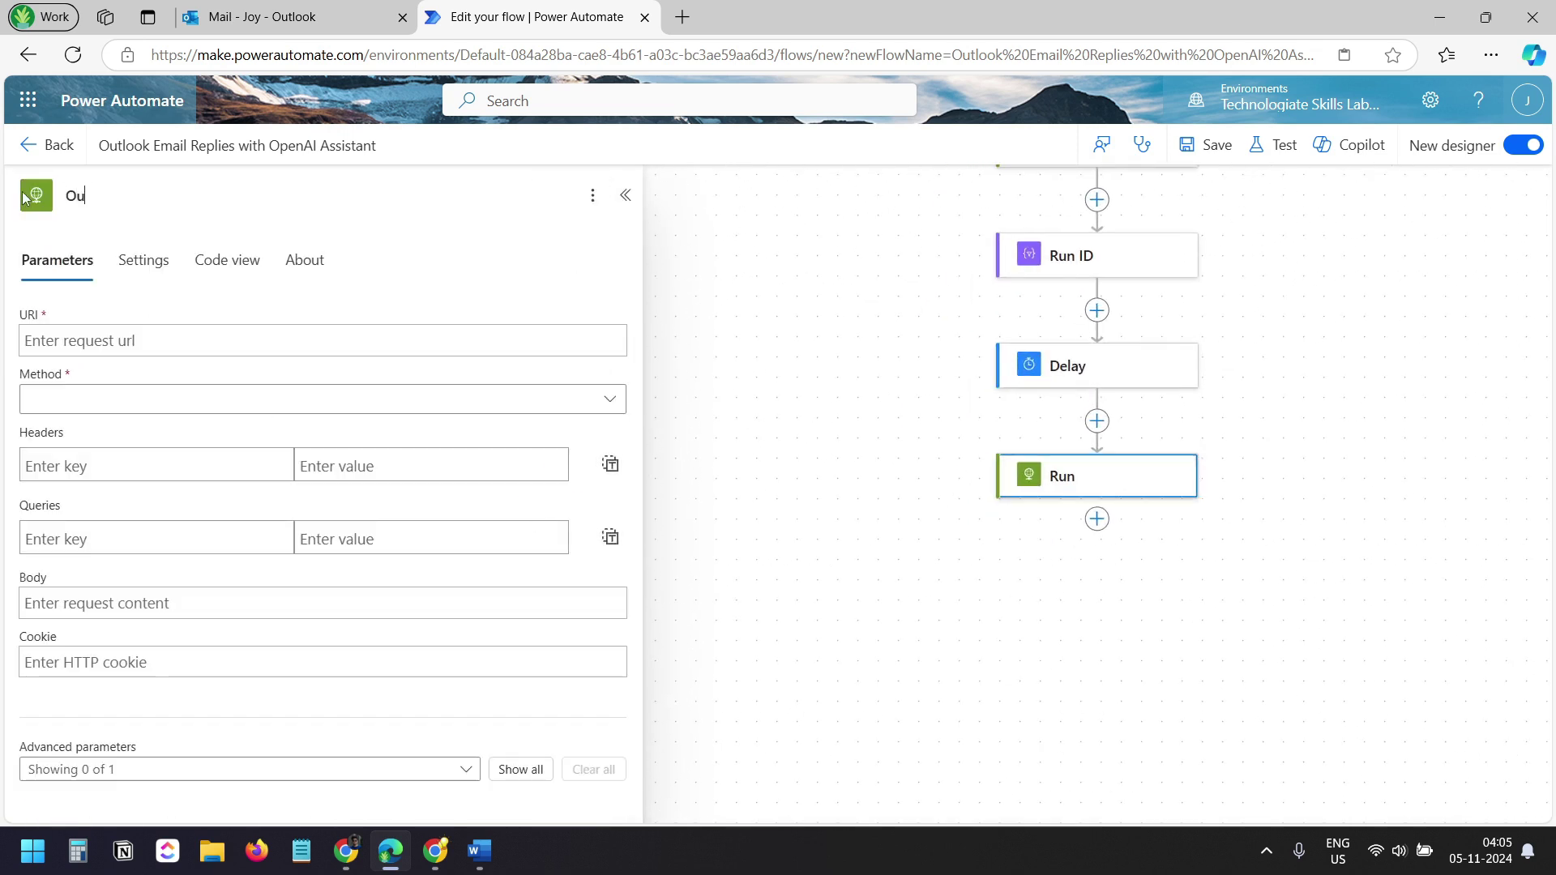
type("tput")
left_click(63, 339)
Set the Output URI to the threads/Body id/messages URL with method GET
right_click(62, 339)
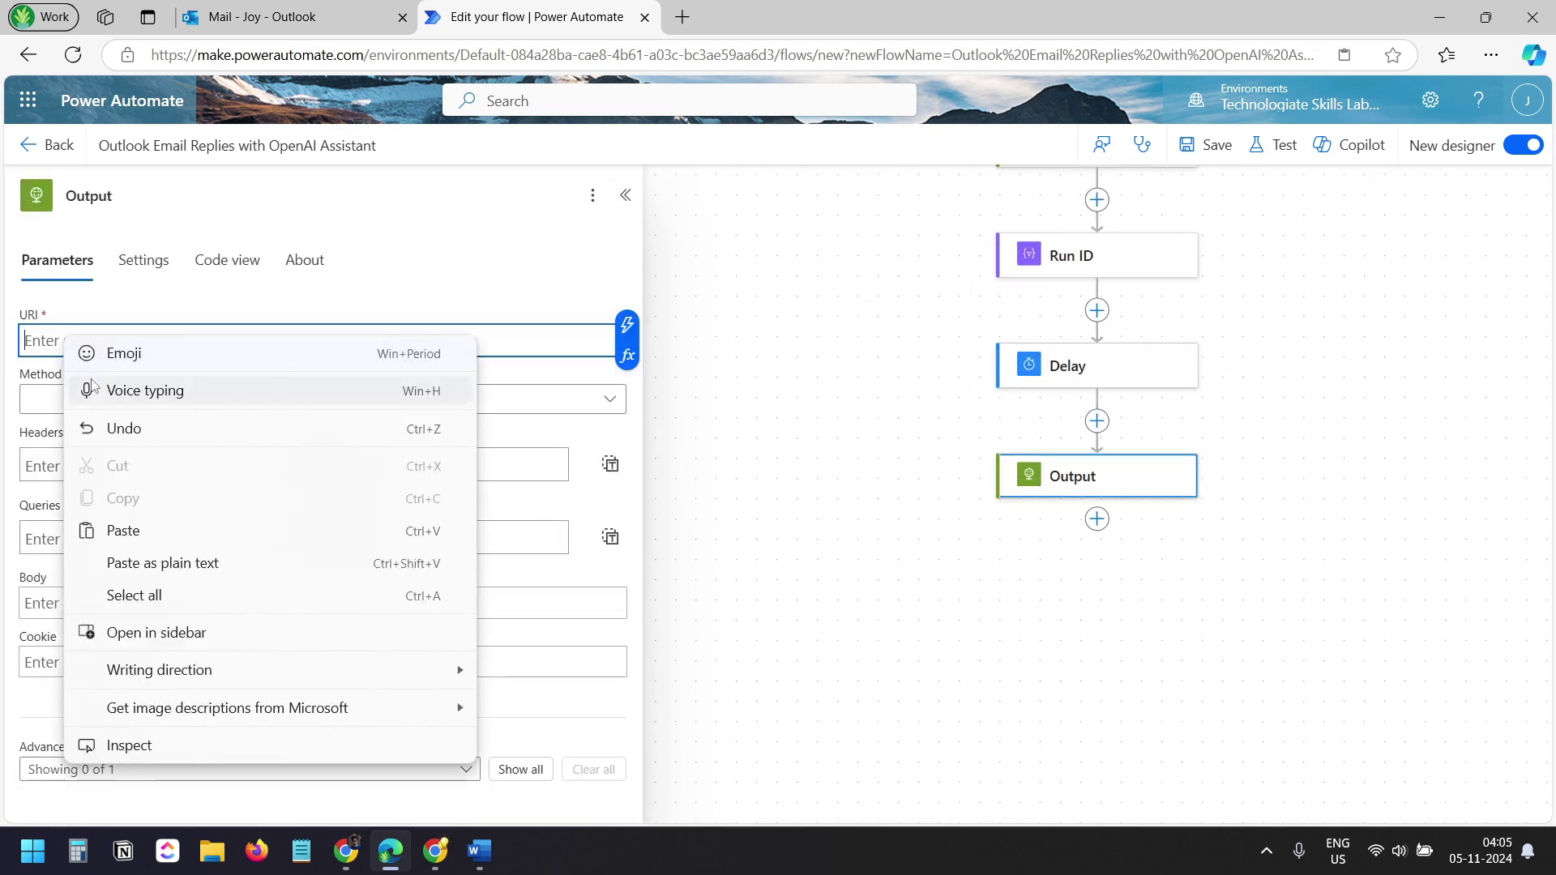
left_click(121, 528)
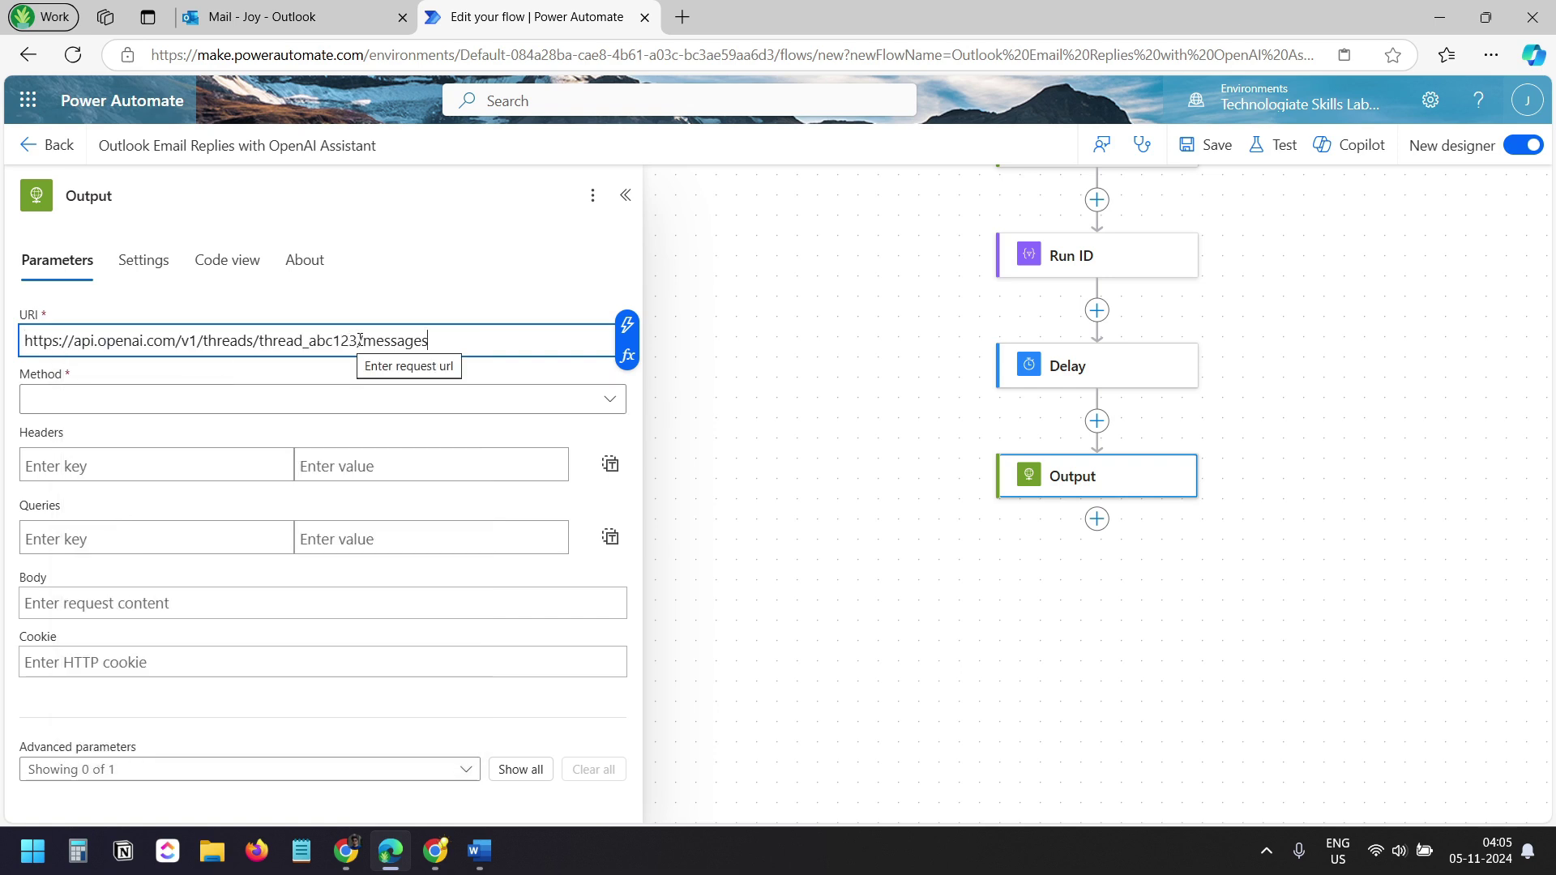
left_click_drag(358, 341, 262, 341)
type("/")
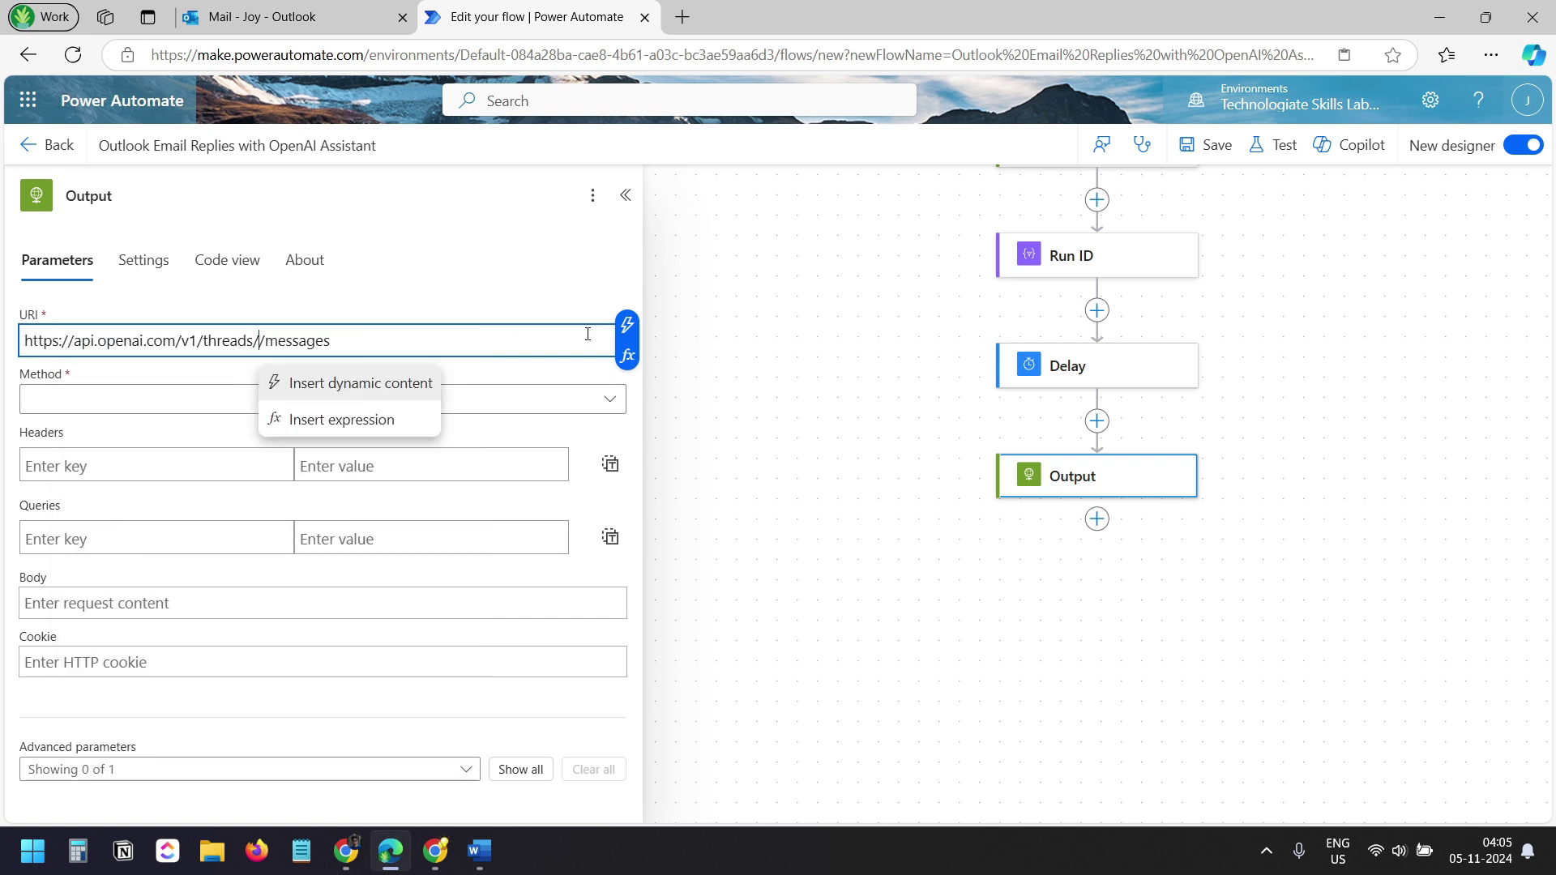
left_click(627, 325)
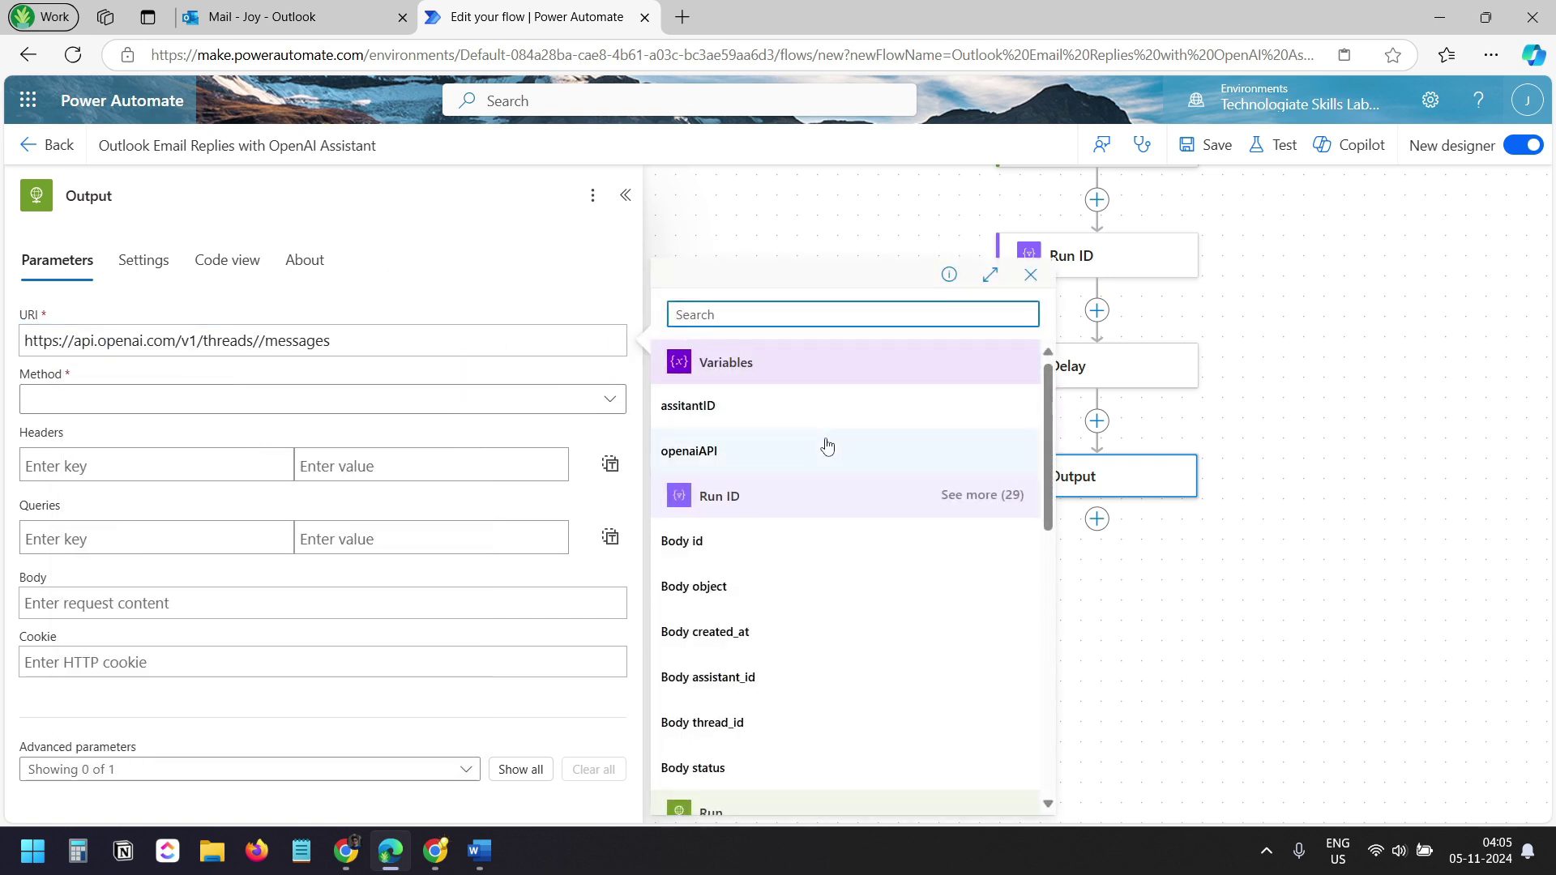
scroll(827, 445, "down", 5)
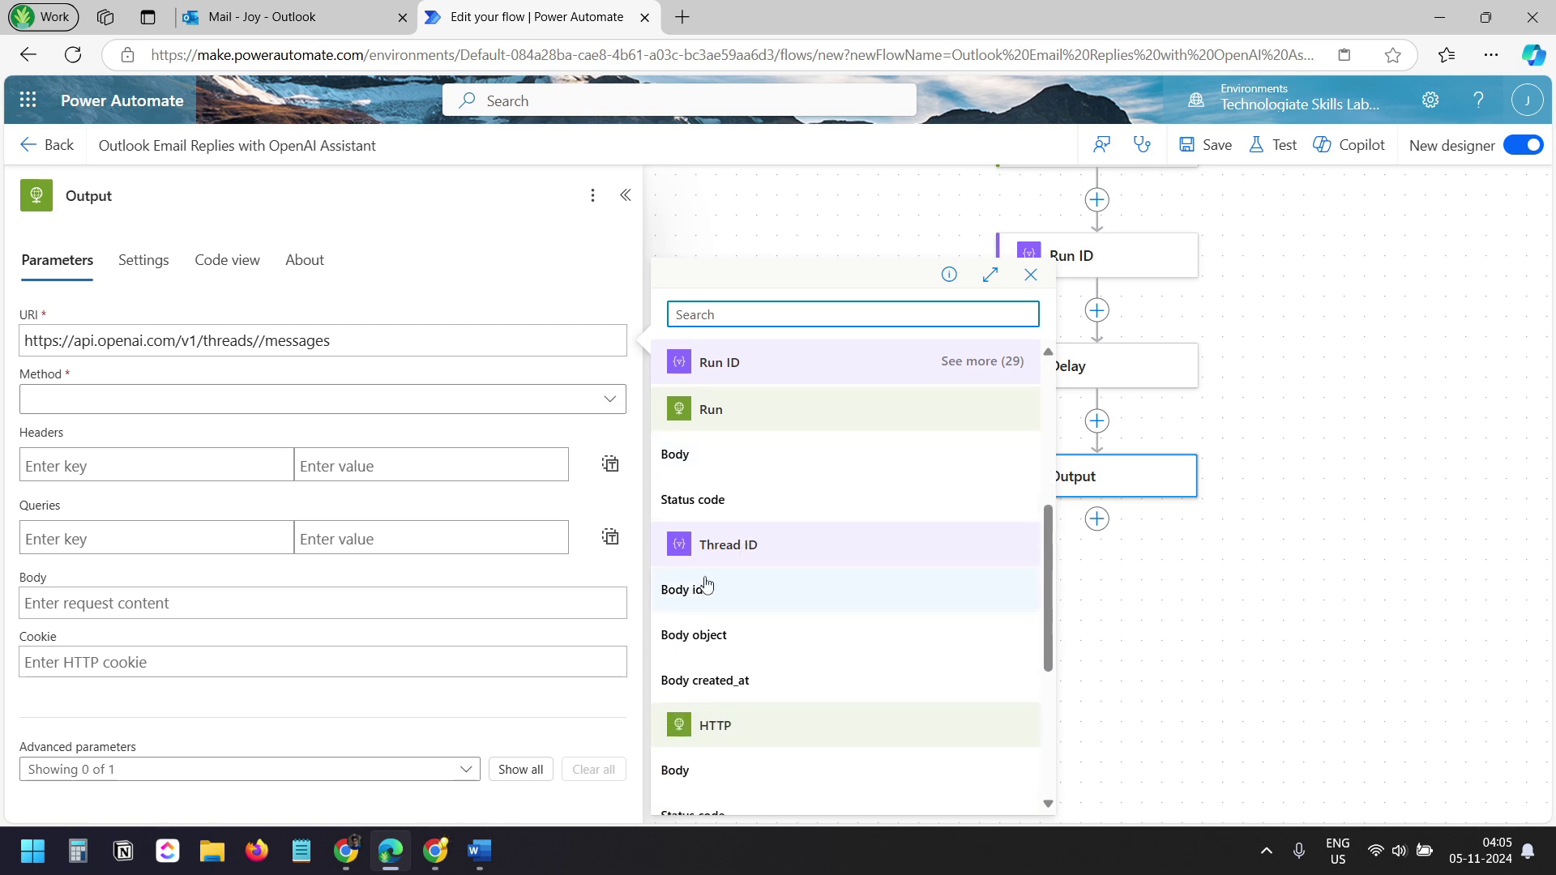
left_click(701, 598)
left_click(212, 403)
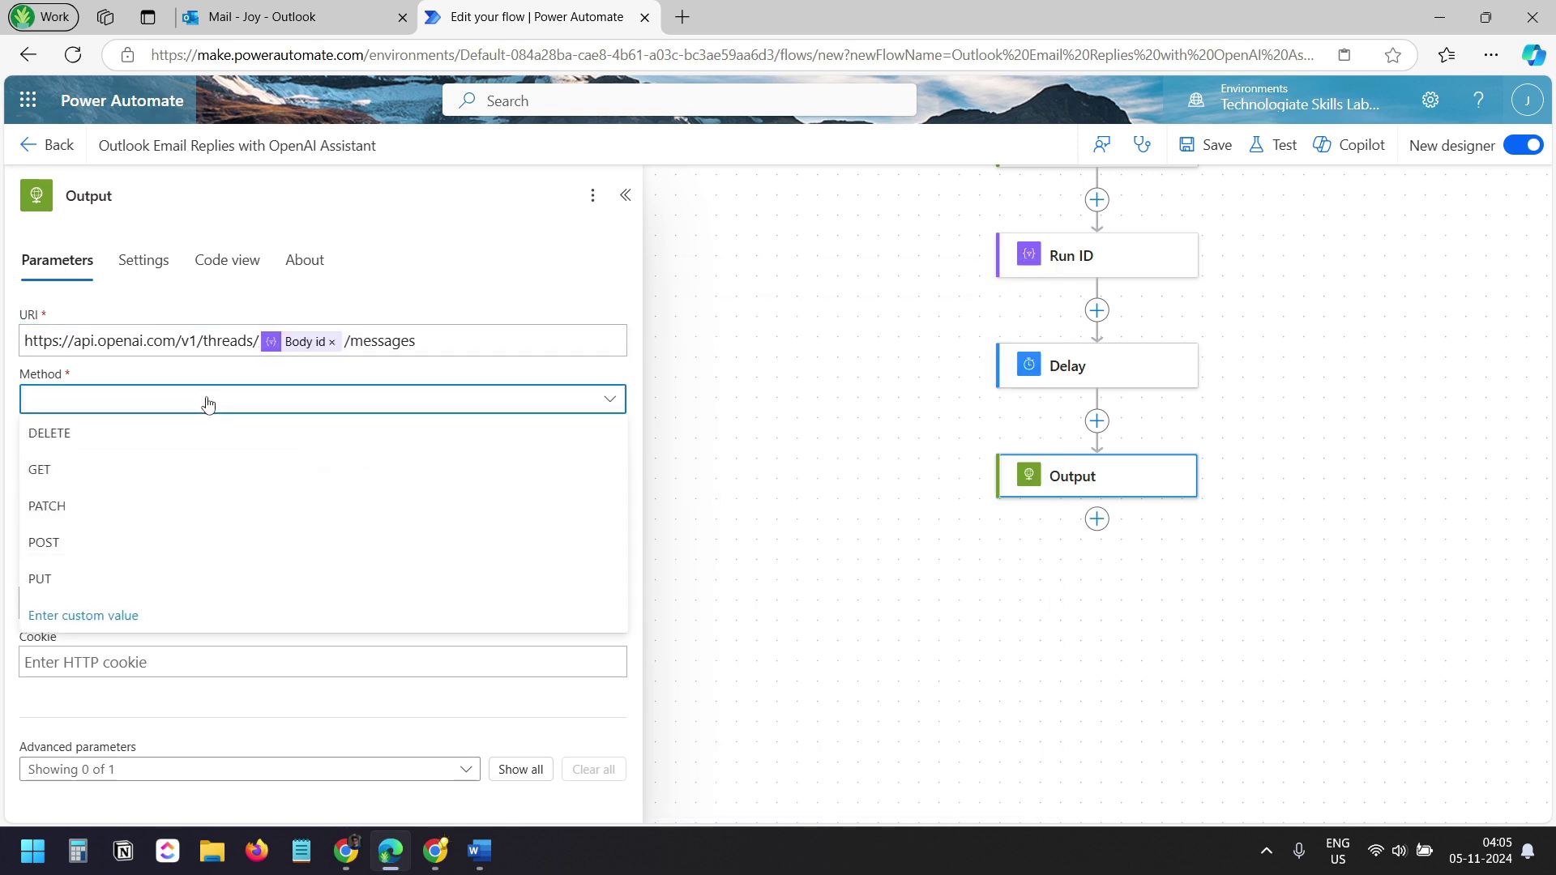
left_click(71, 481)
Add the Content-Type: application/json header copied from the docs
key("alt+Tab")
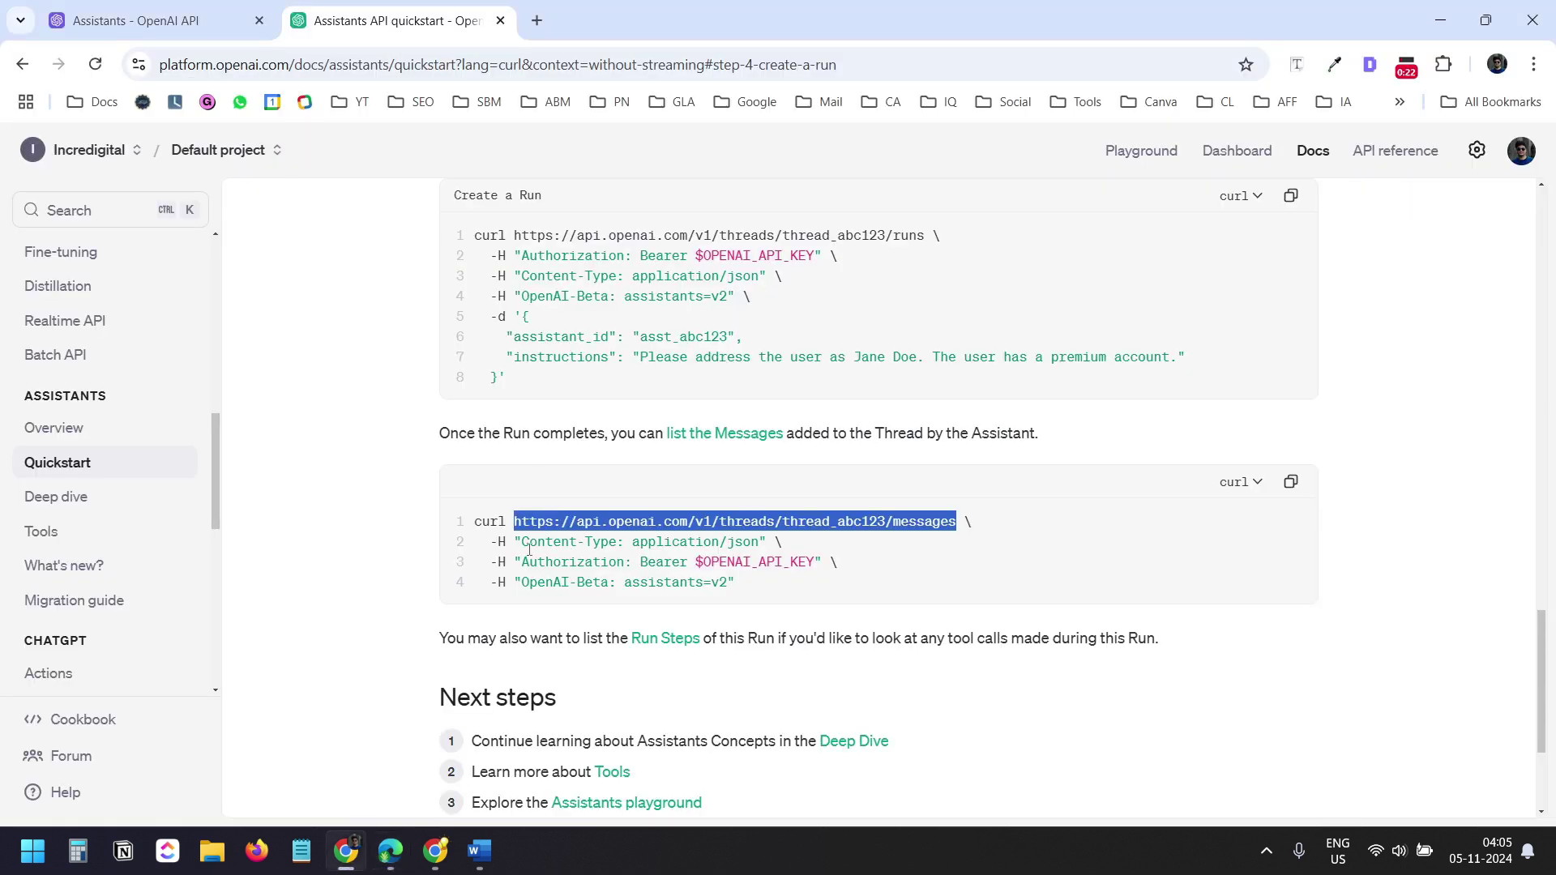
left_click_drag(522, 541, 613, 541)
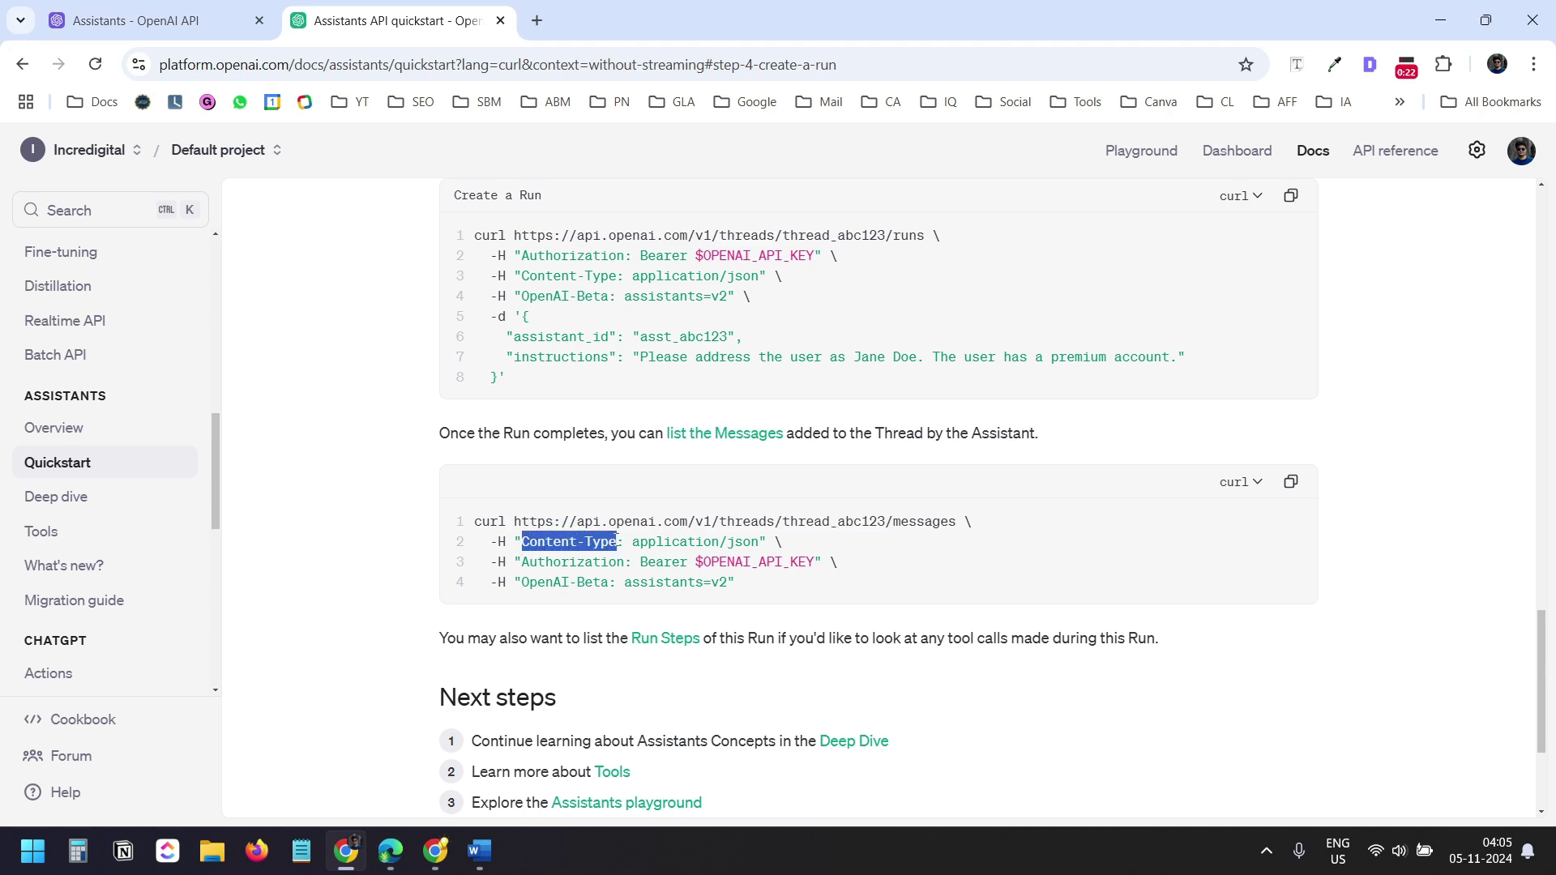
left_click_drag(611, 540, 631, 540)
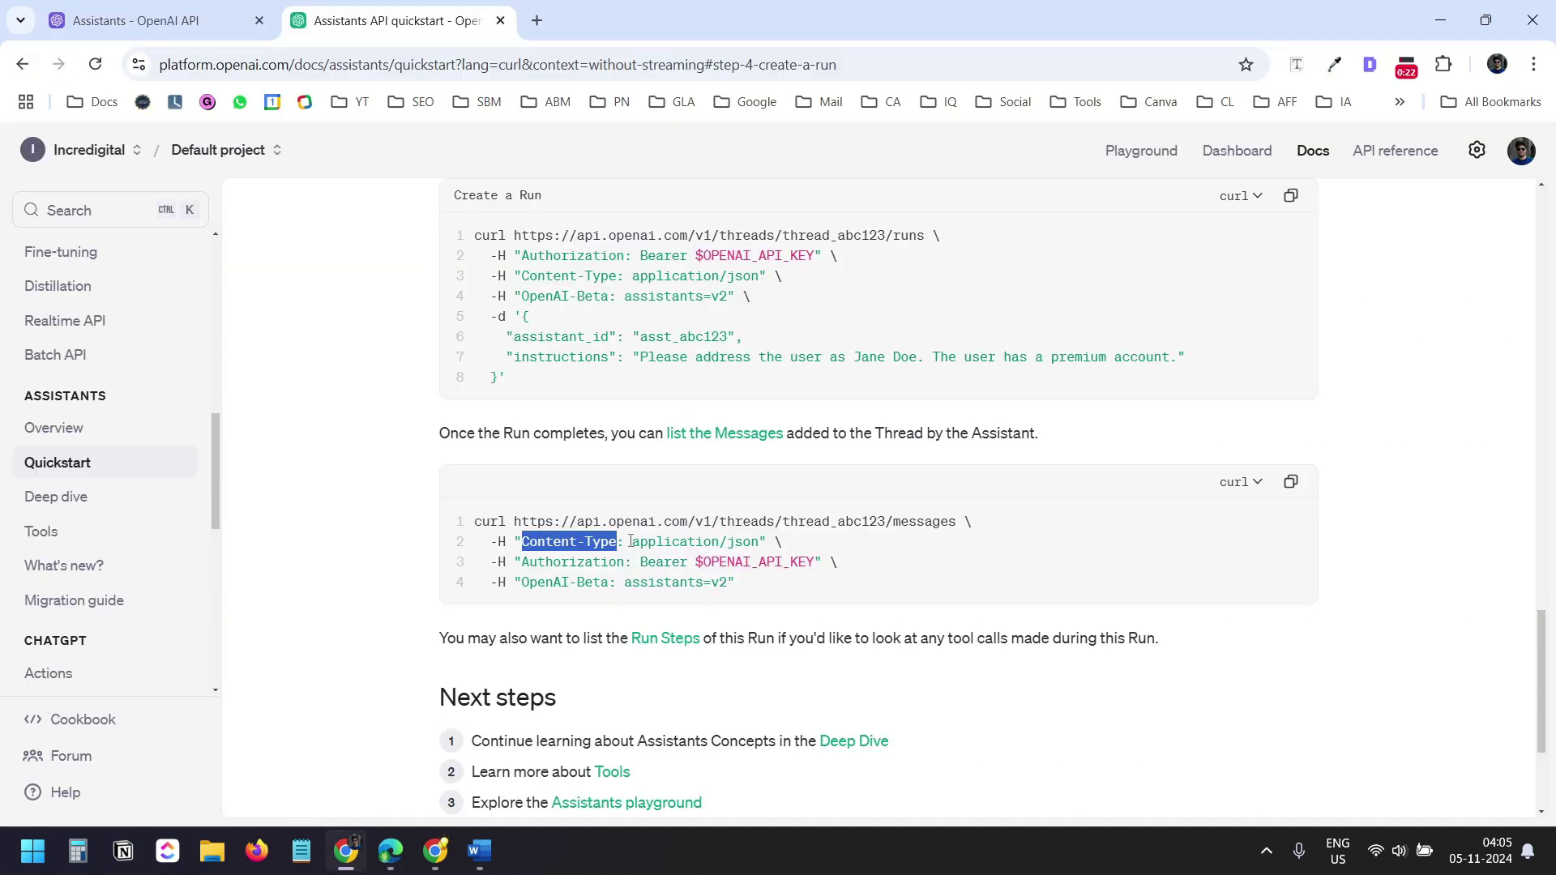
left_click_drag(630, 541, 763, 542)
left_click_drag(522, 562, 630, 562)
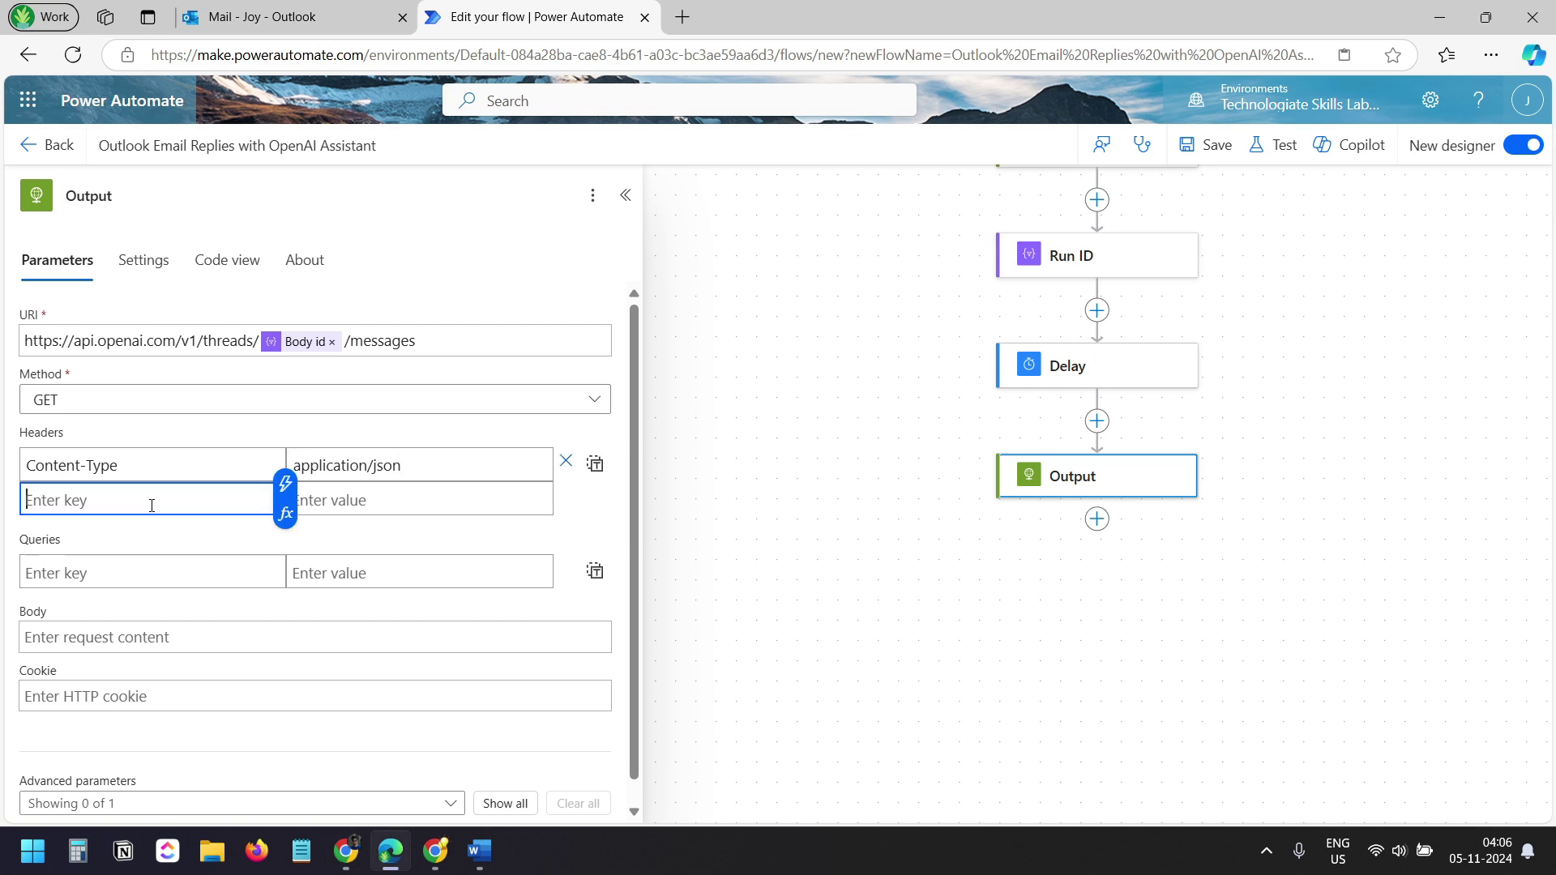
Add Authorization 'Bearer' plus the openaiAPI variable, and OpenAI-Beta set to assistants=v2
left_click_drag(641, 561, 688, 562)
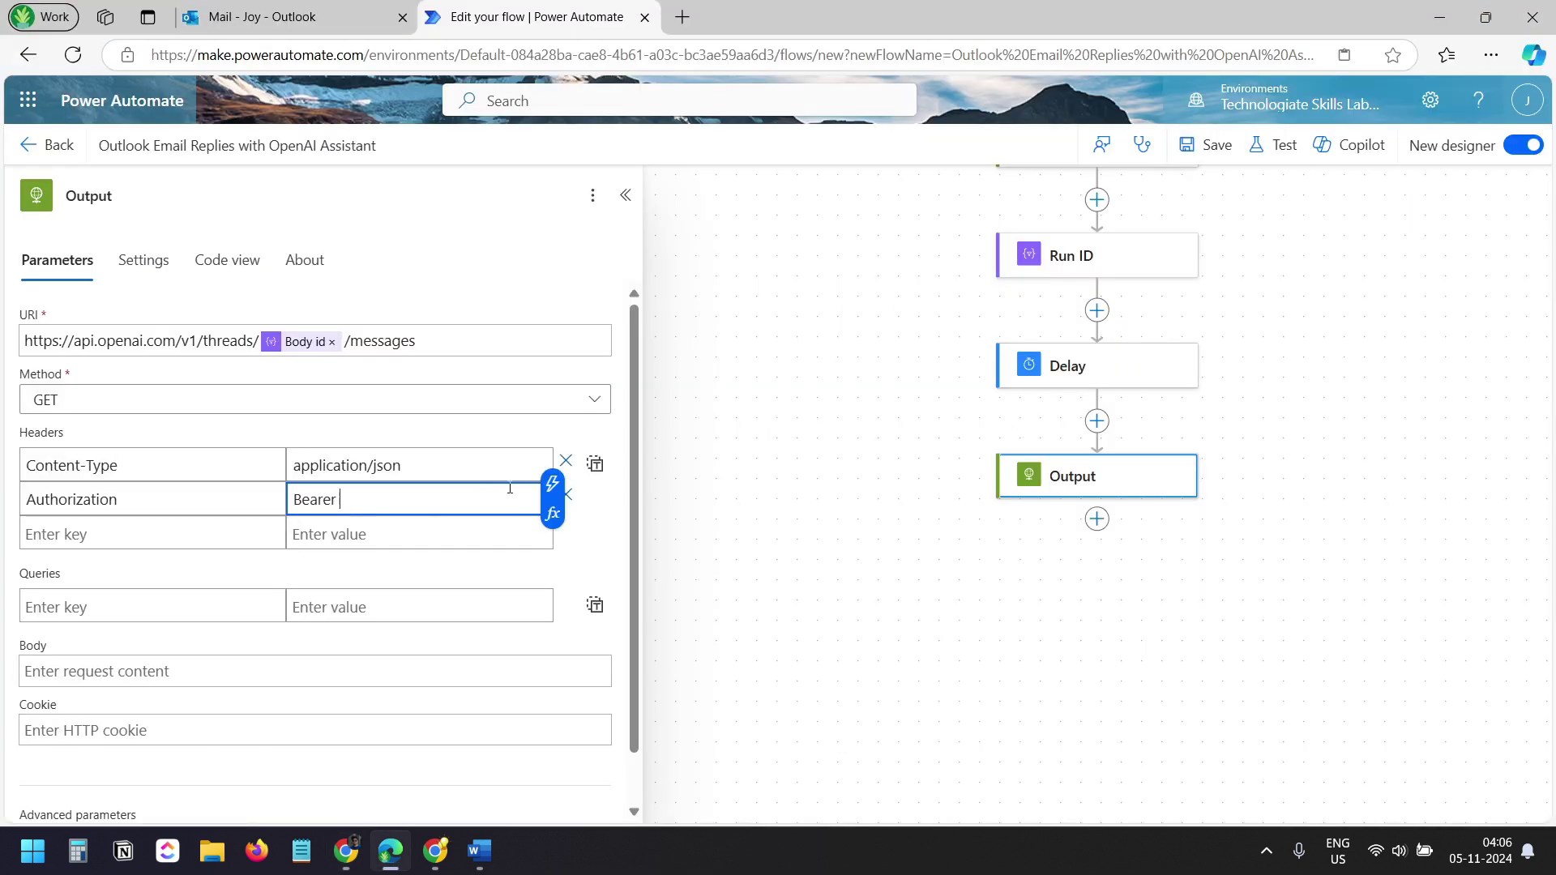
left_click(552, 485)
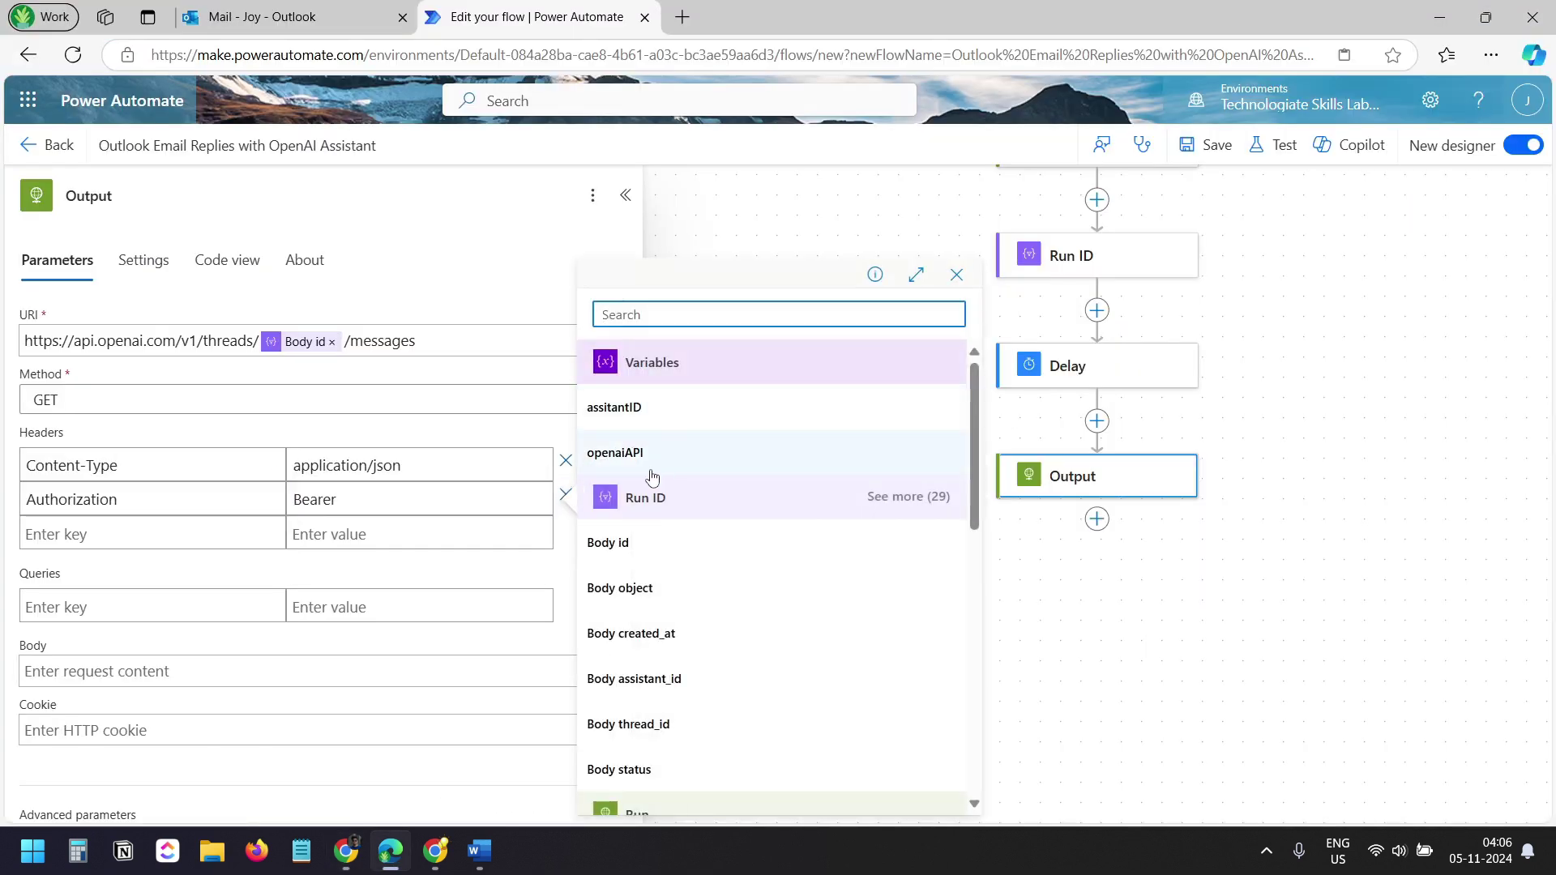
left_click(636, 456)
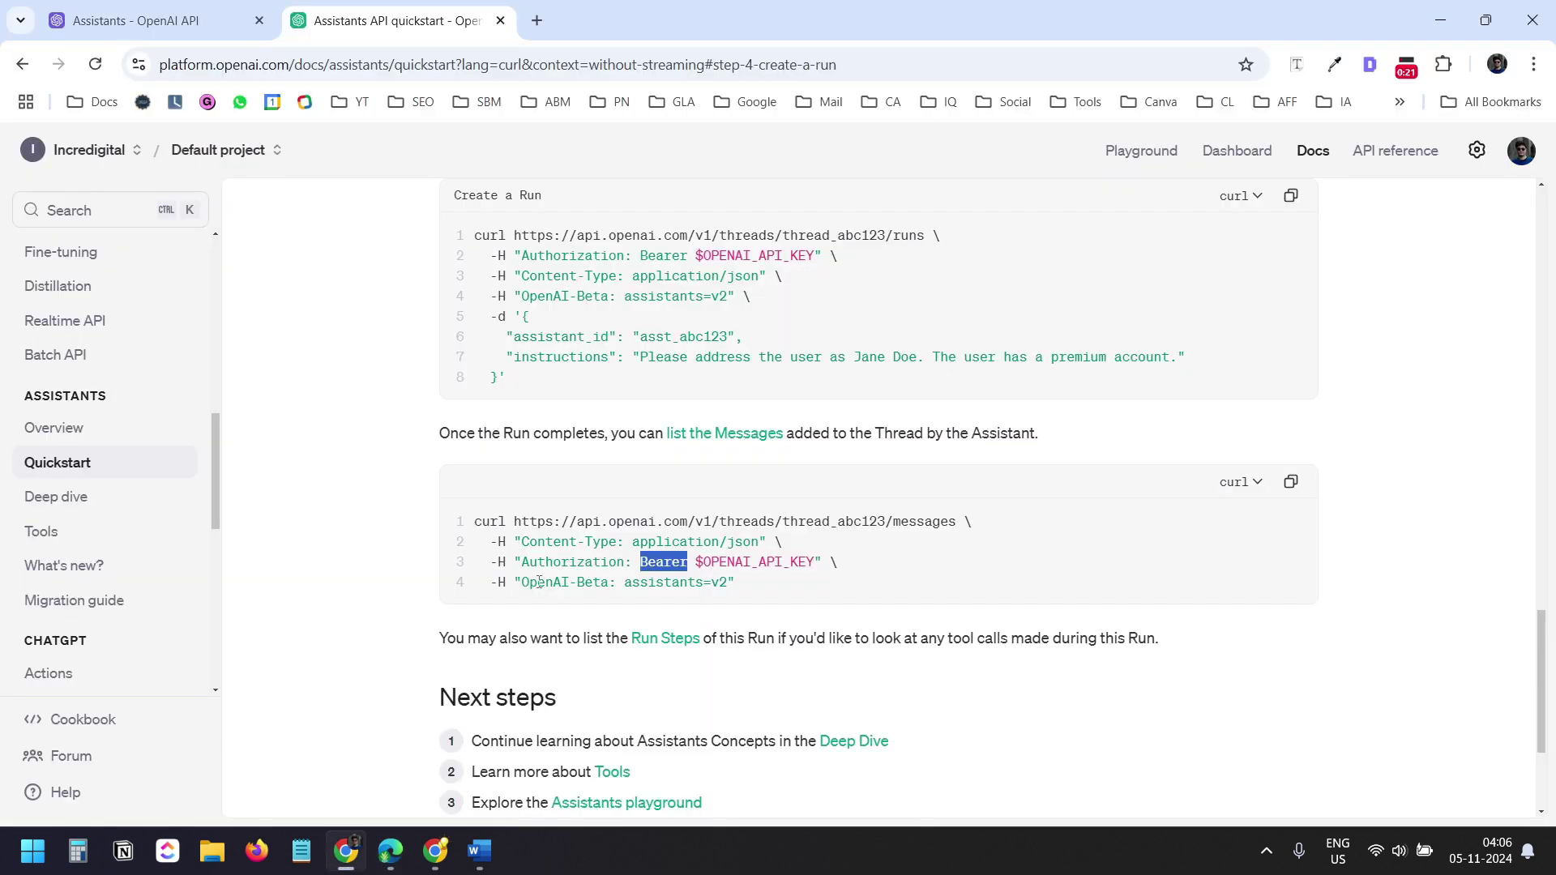
key("alt+Tab")
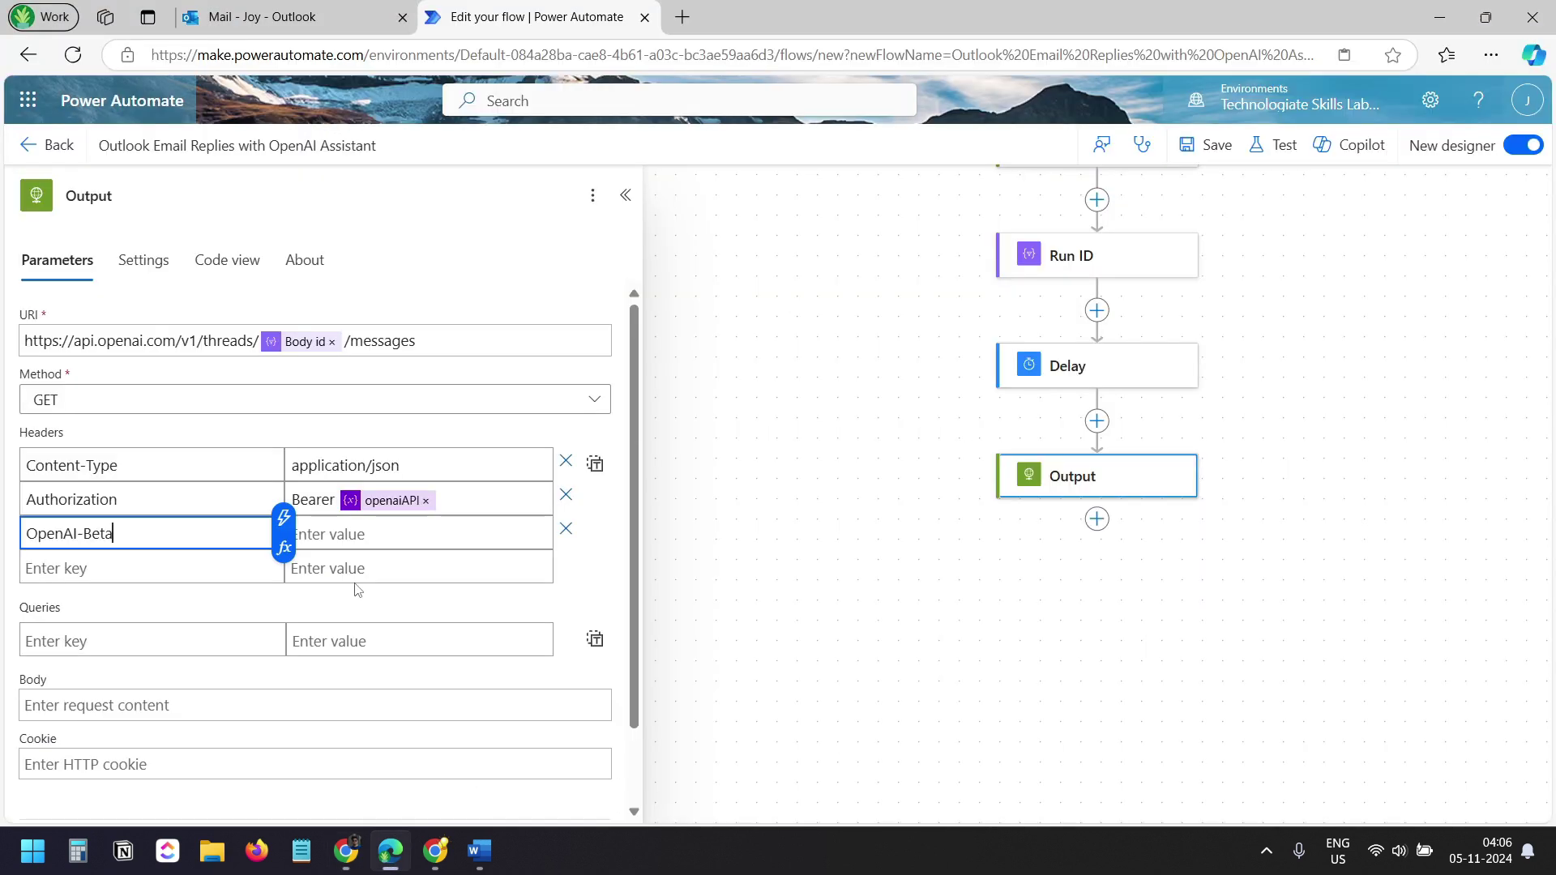
key("Tab")
key("ctrl+v")
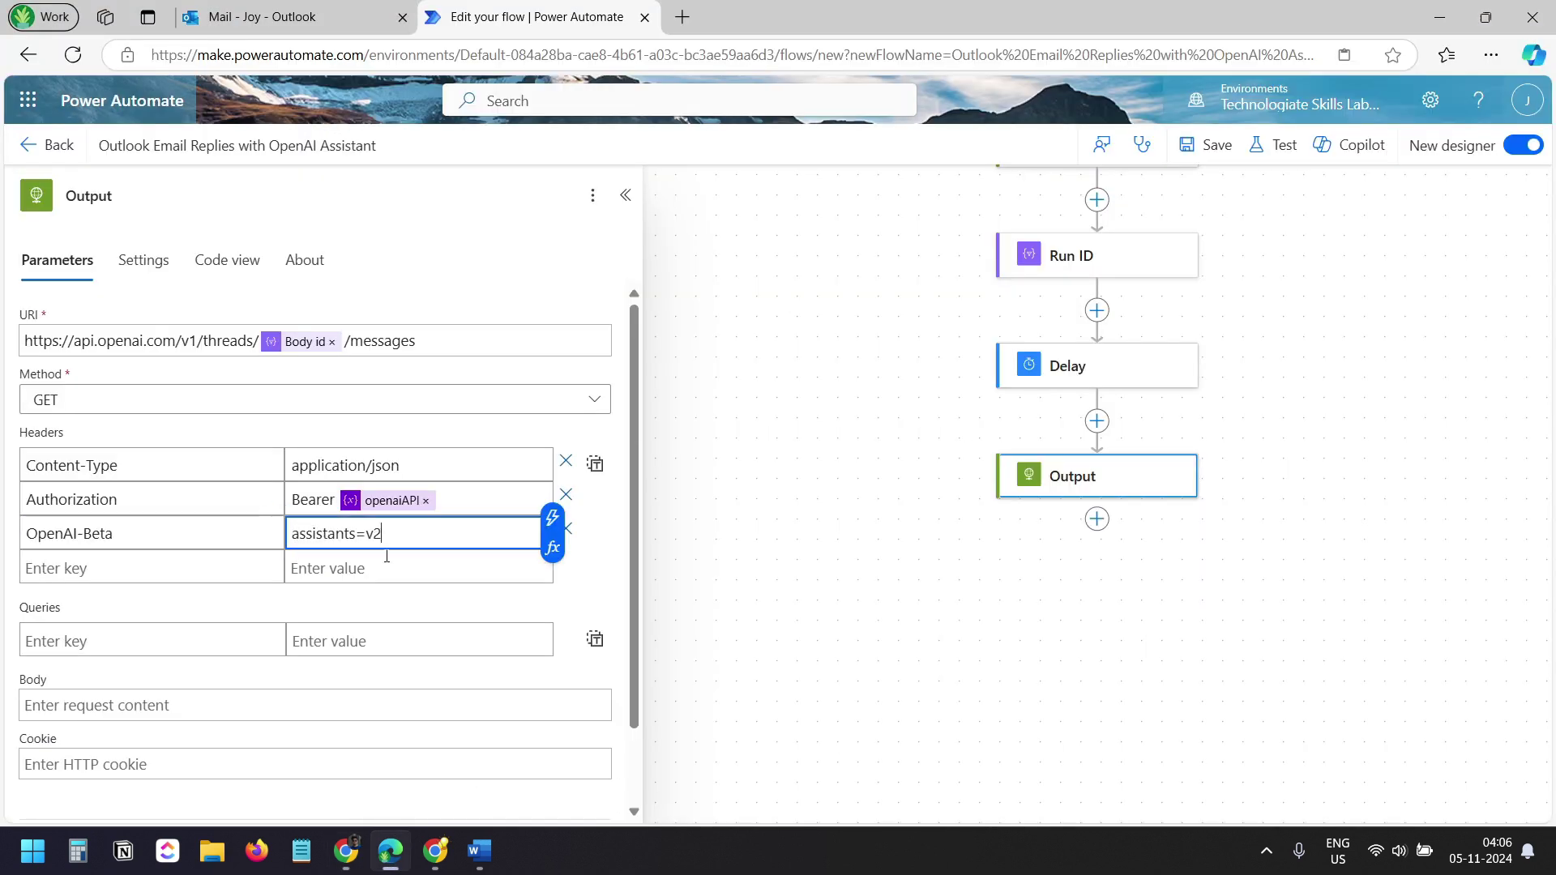
left_click(399, 673)
left_click(134, 707)
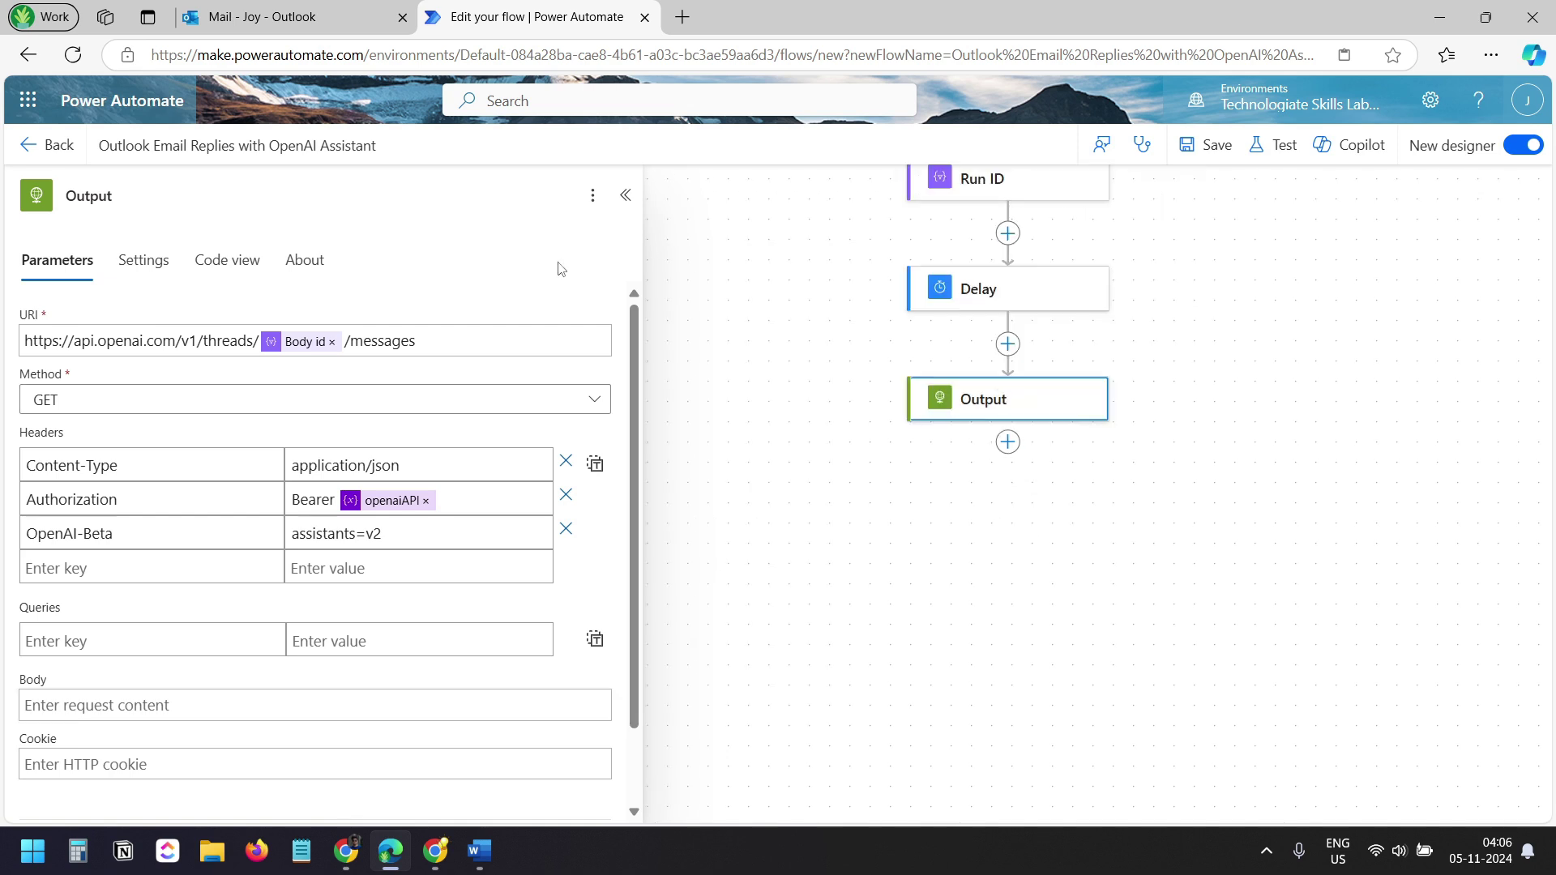
Save the flow and run an automatic test with a recently used trigger
left_click(1207, 145)
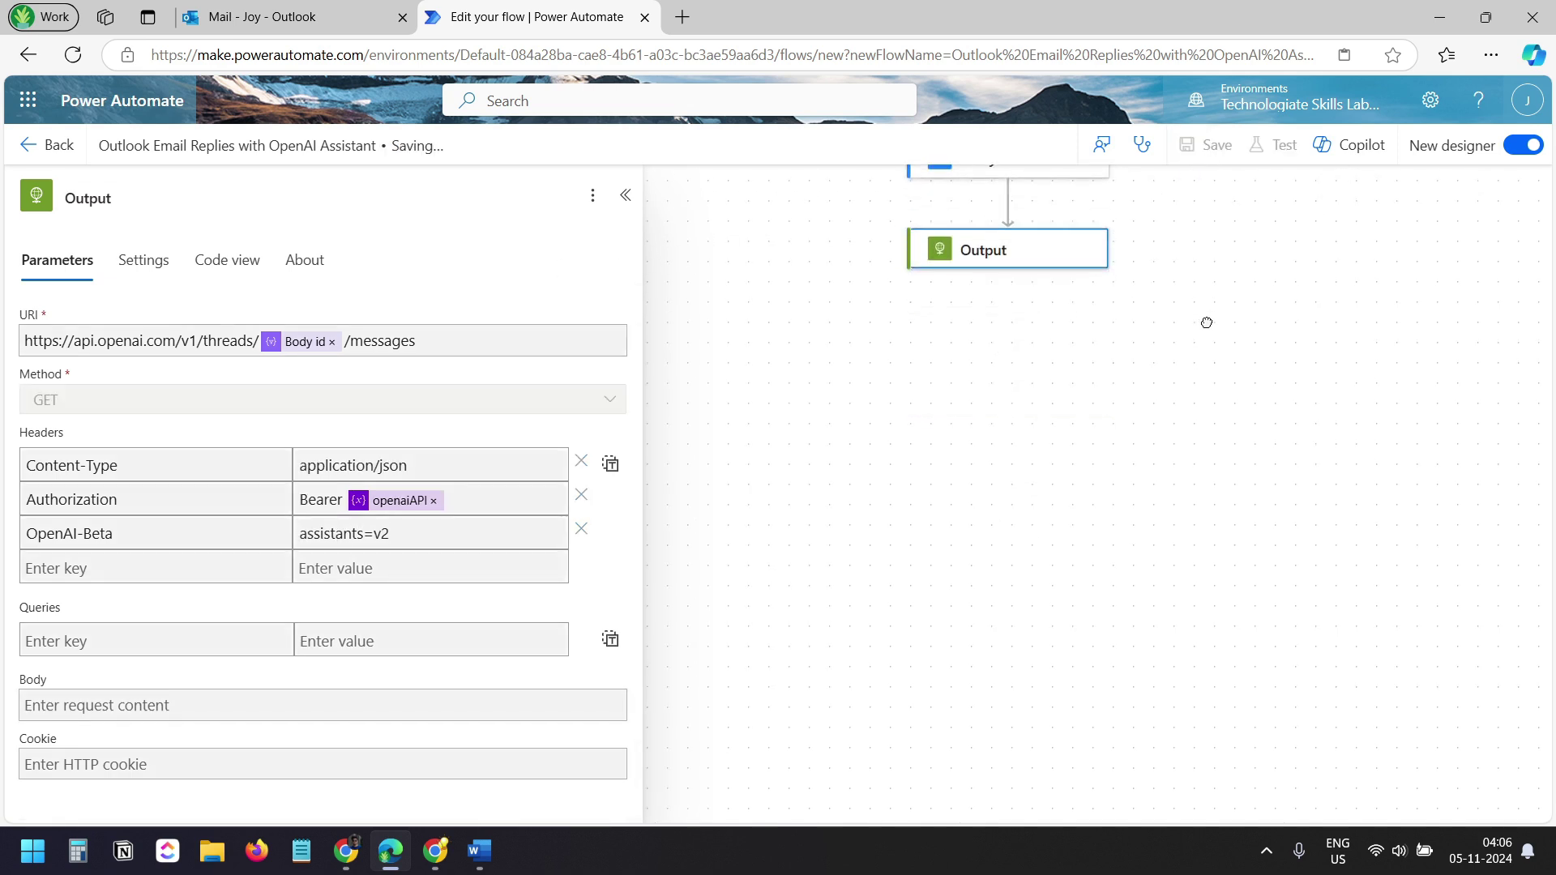
left_click_drag(1205, 322, 1133, 593)
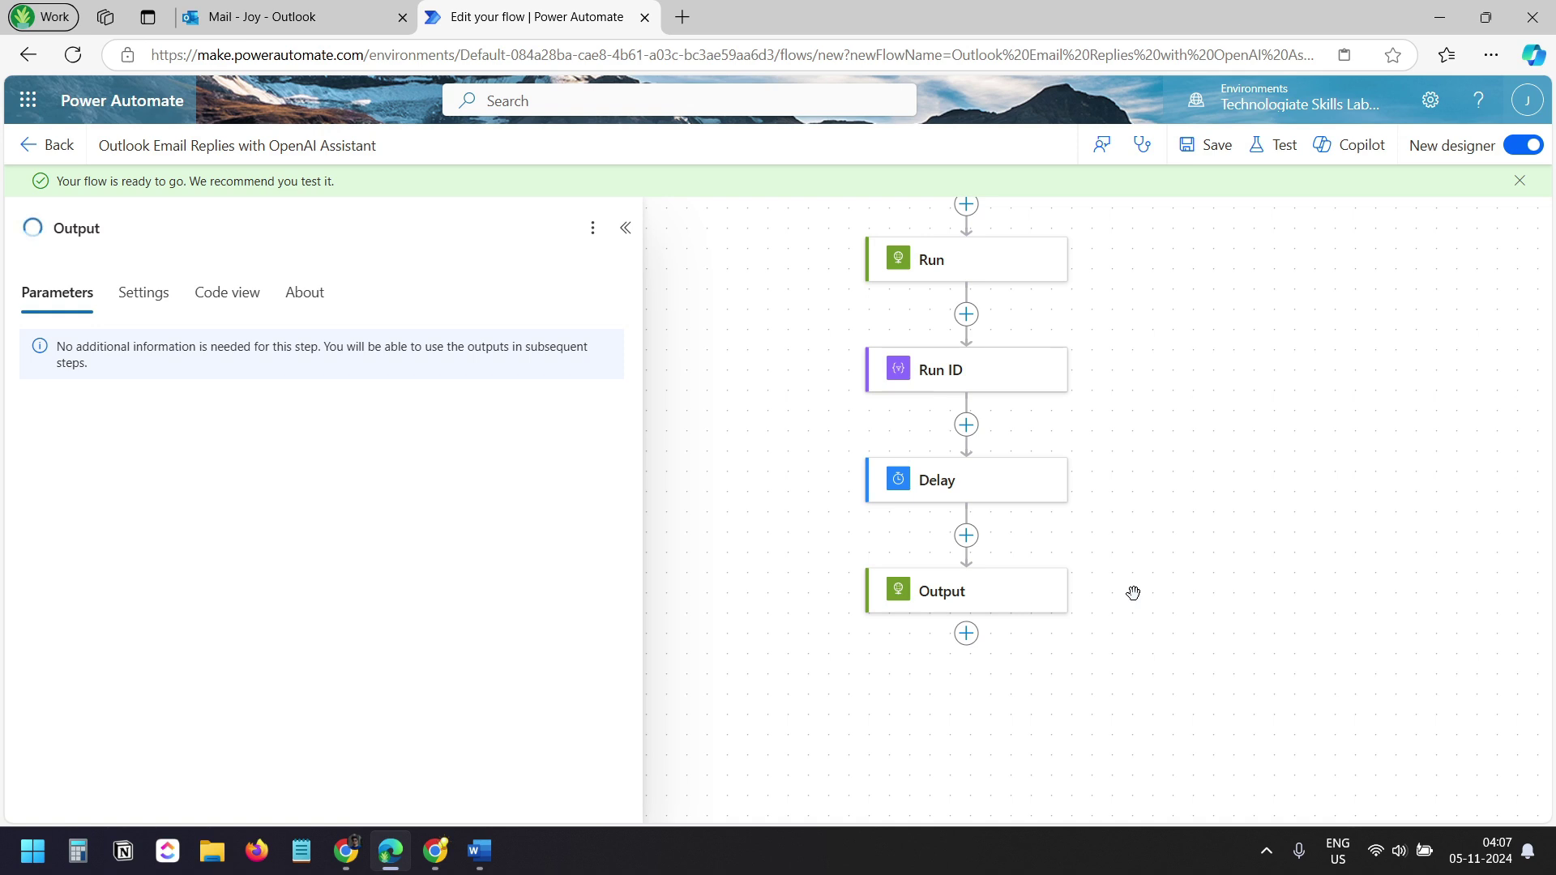
left_click(1275, 146)
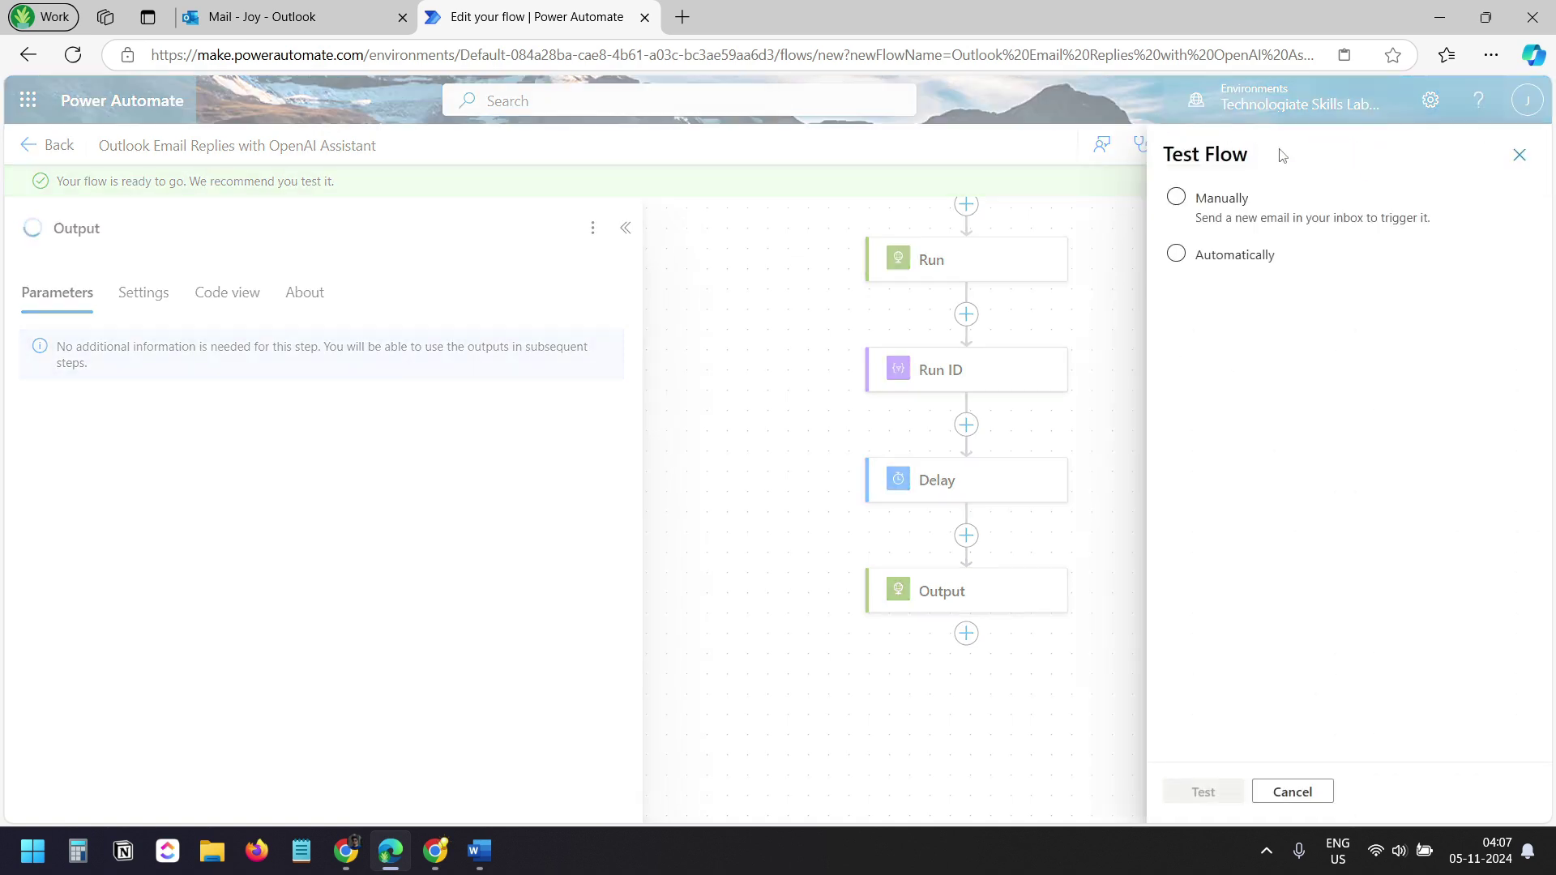
left_click(1176, 254)
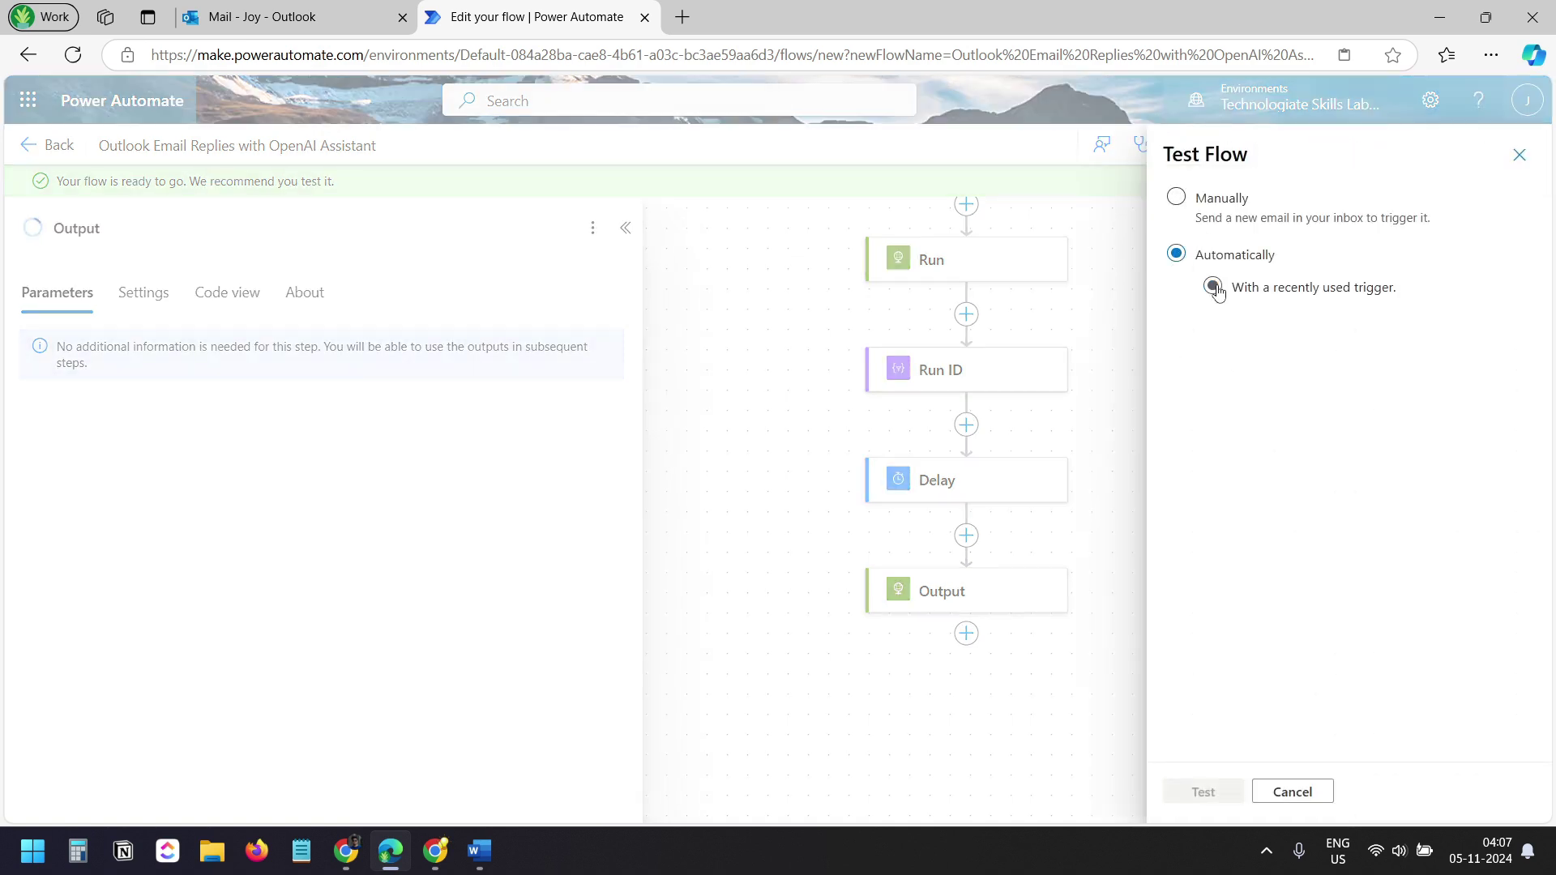
left_click(1214, 288)
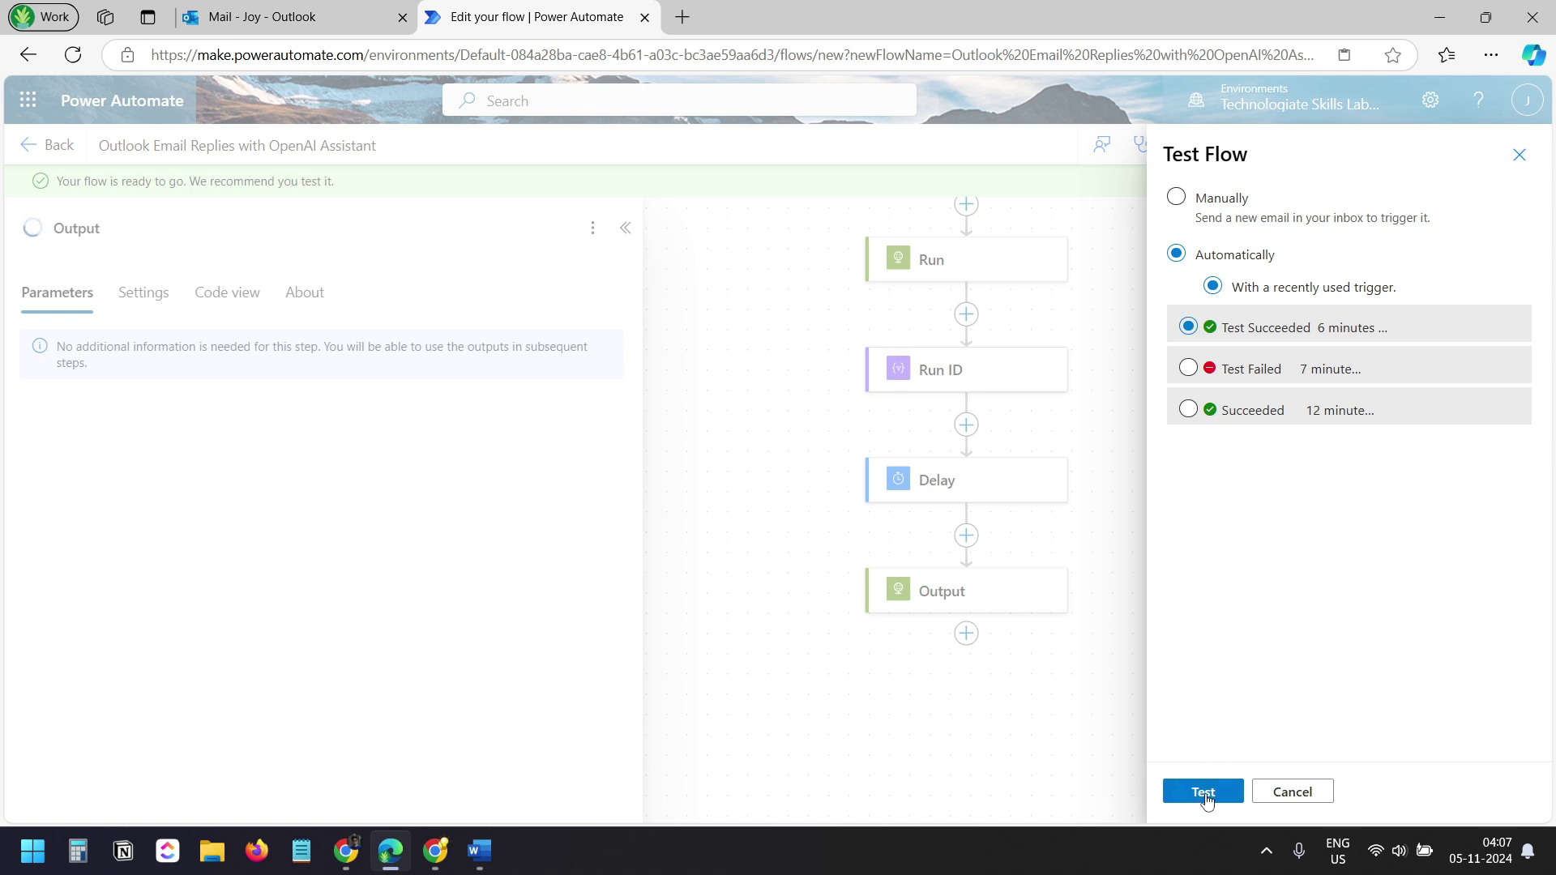
left_click(1204, 791)
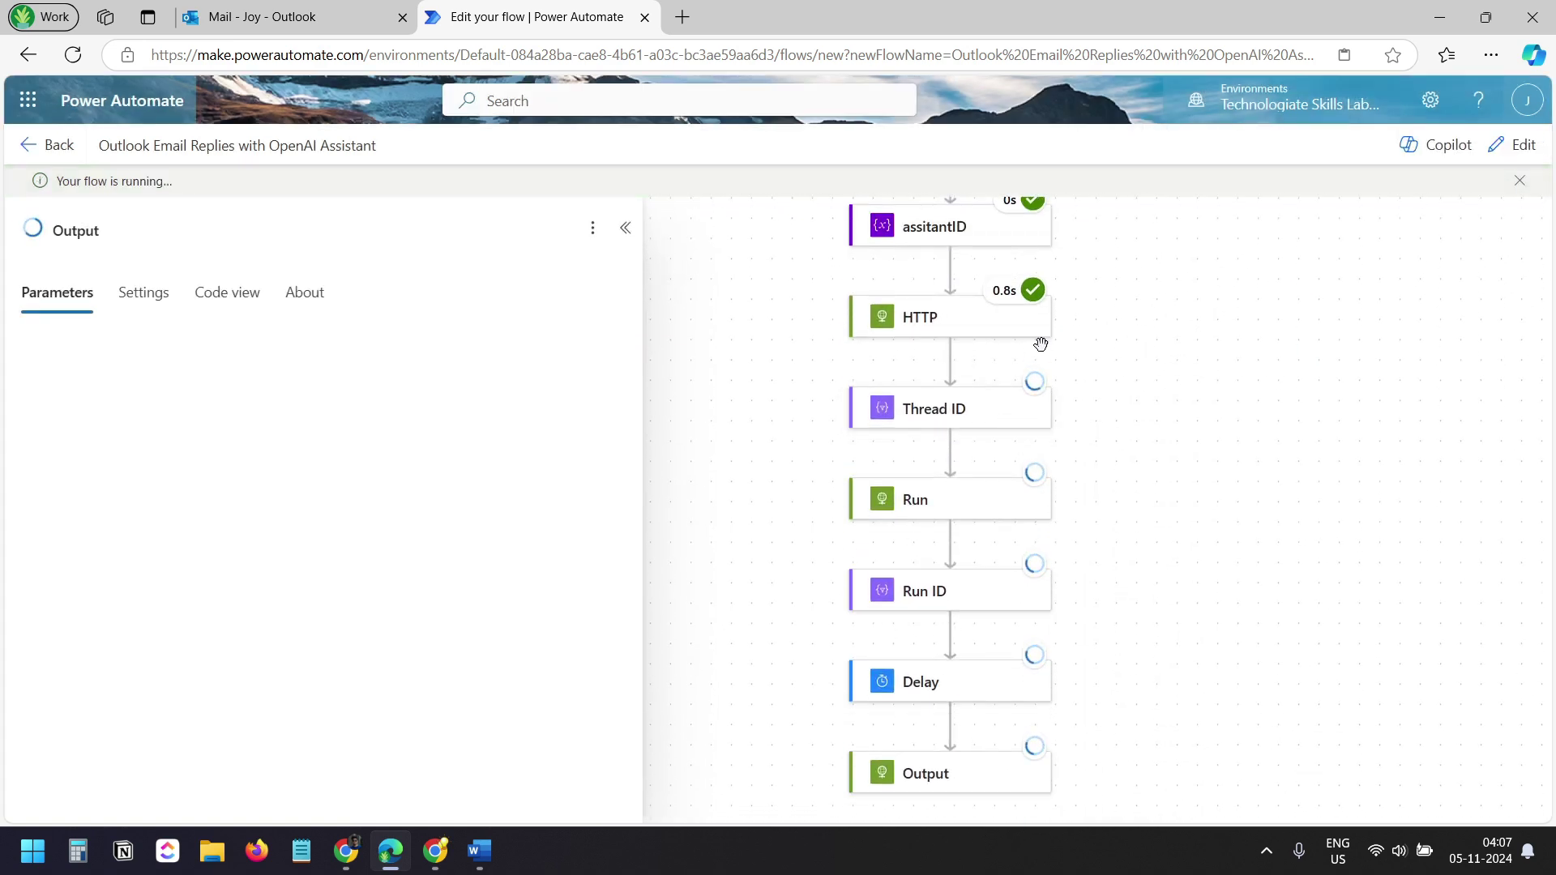
Inspect the Output step's response body and select the assistant's reply text
left_click_drag(1281, 726, 1296, 462)
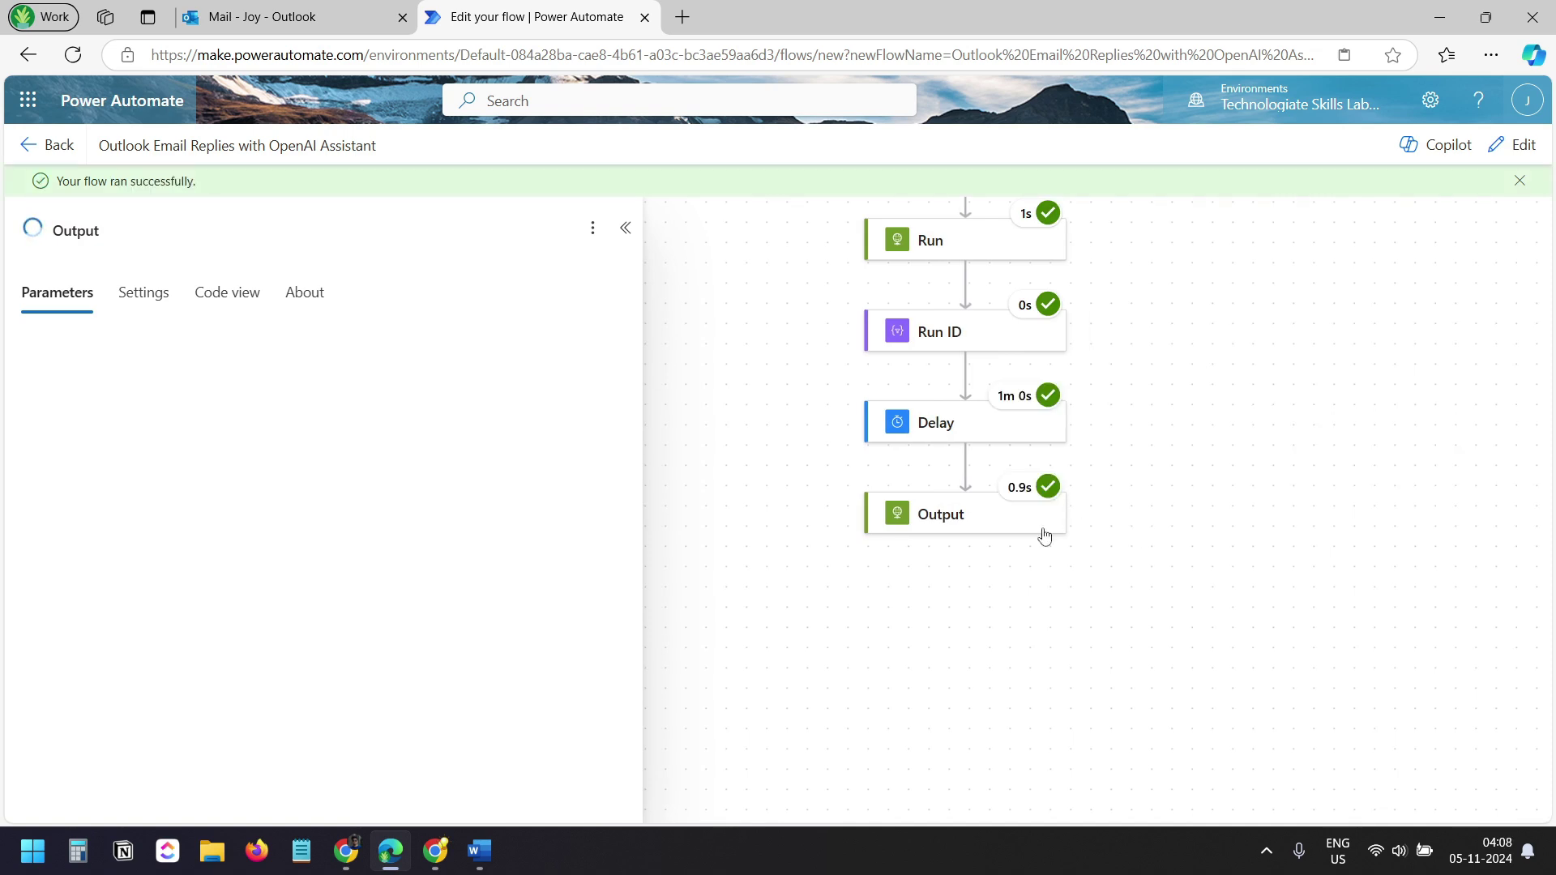
left_click(986, 528)
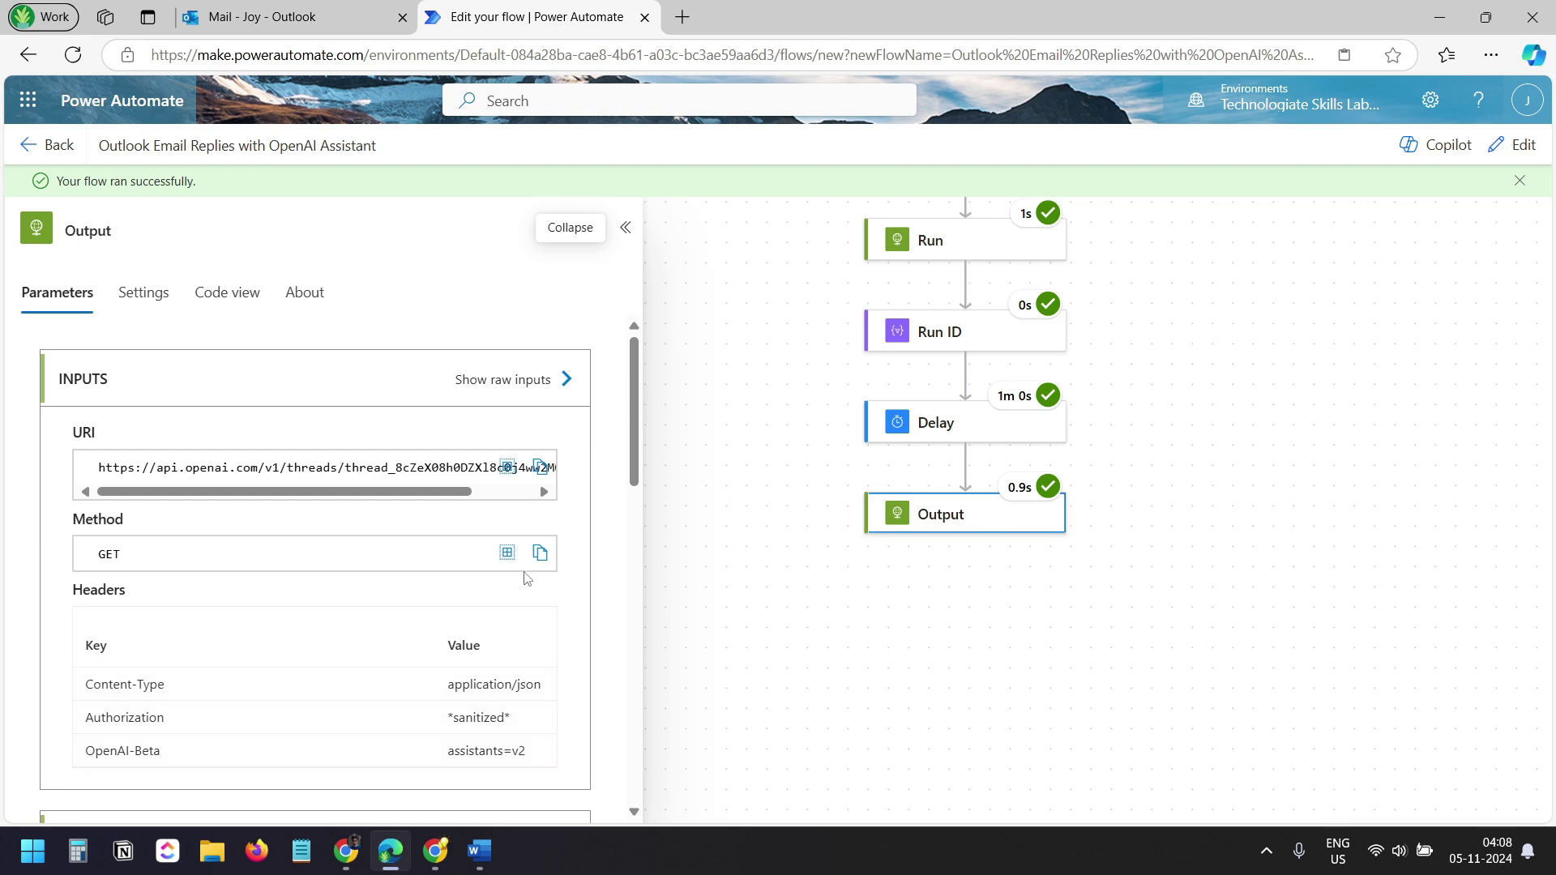
scroll(527, 578, "down", 5)
scroll(452, 548, "down", 5)
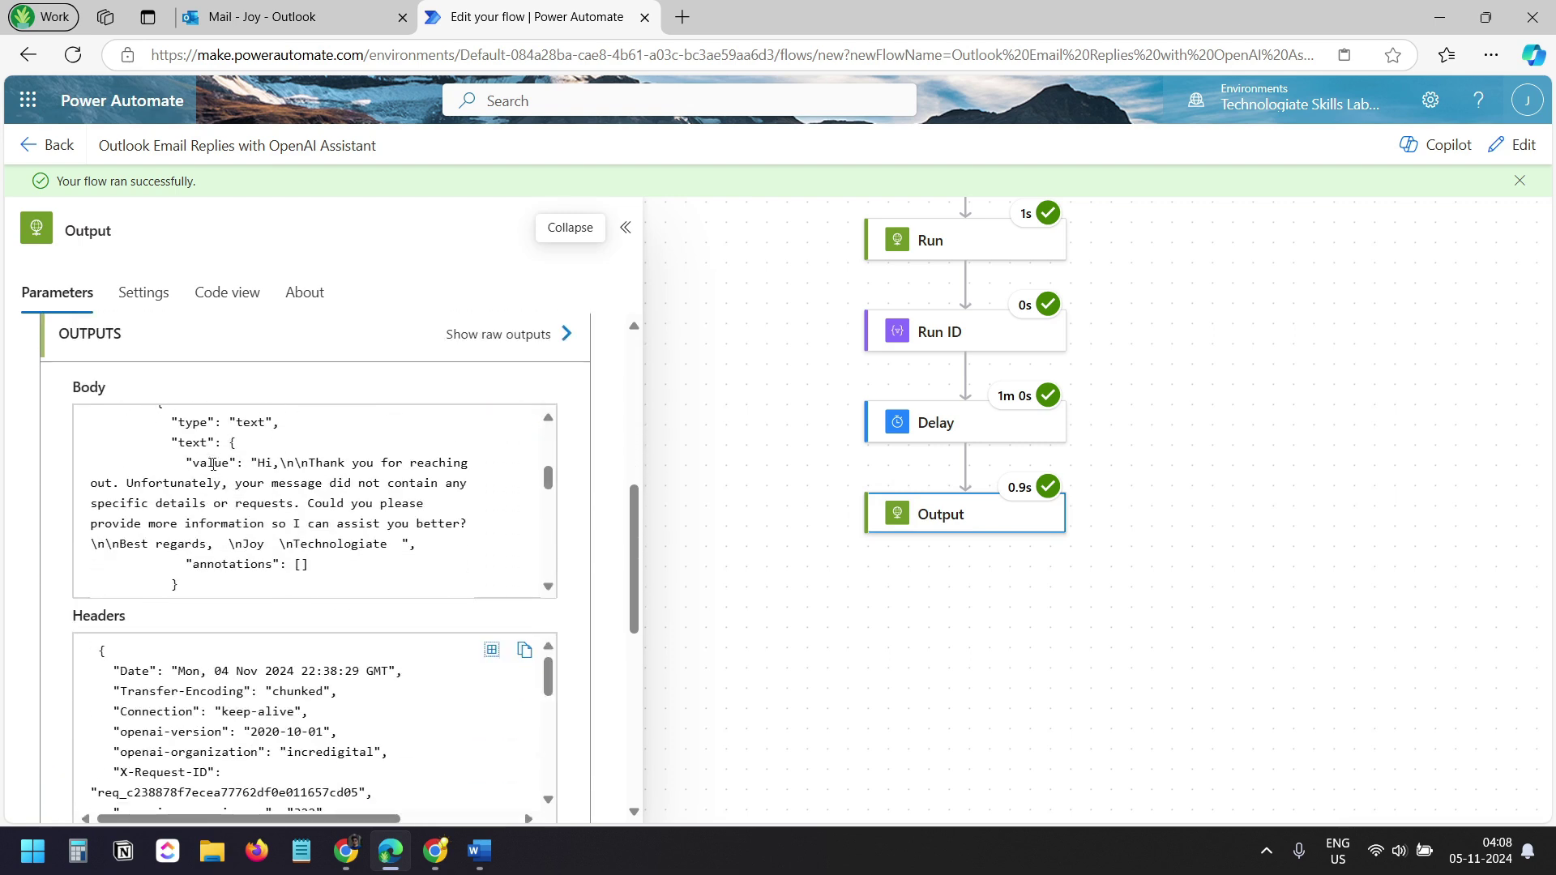
double_click(212, 465)
left_click_drag(257, 463, 469, 485)
left_click(295, 489)
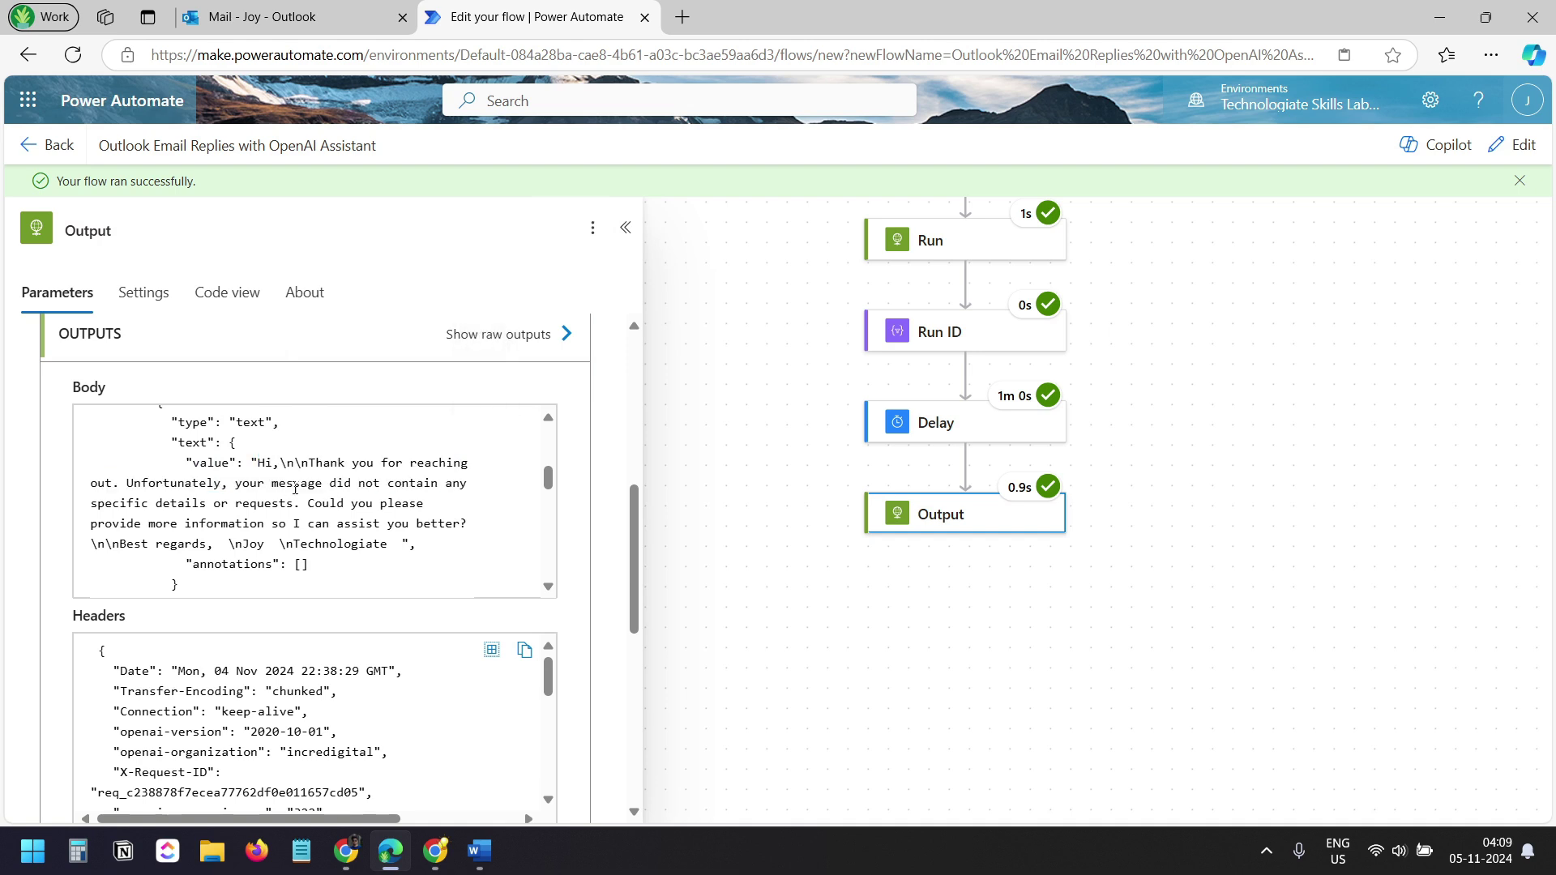
Select the reply's "value" string in the Notepad JSON, then return to the flow after Output
left_click_drag(134, 509, 423, 503)
scroll(370, 550, "up", 5)
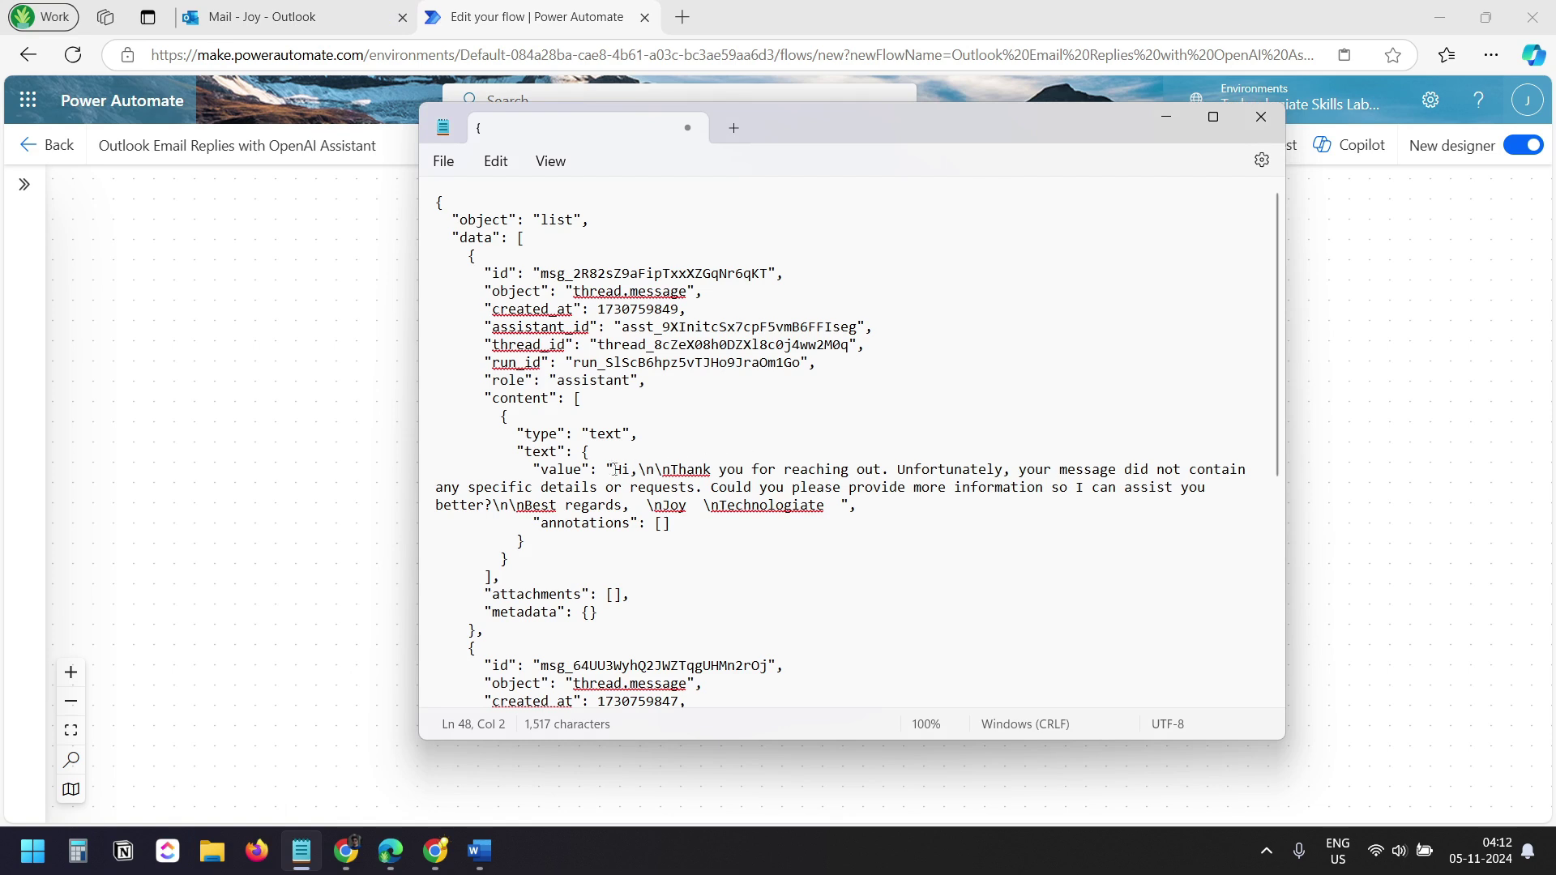
left_click_drag(613, 470, 841, 509)
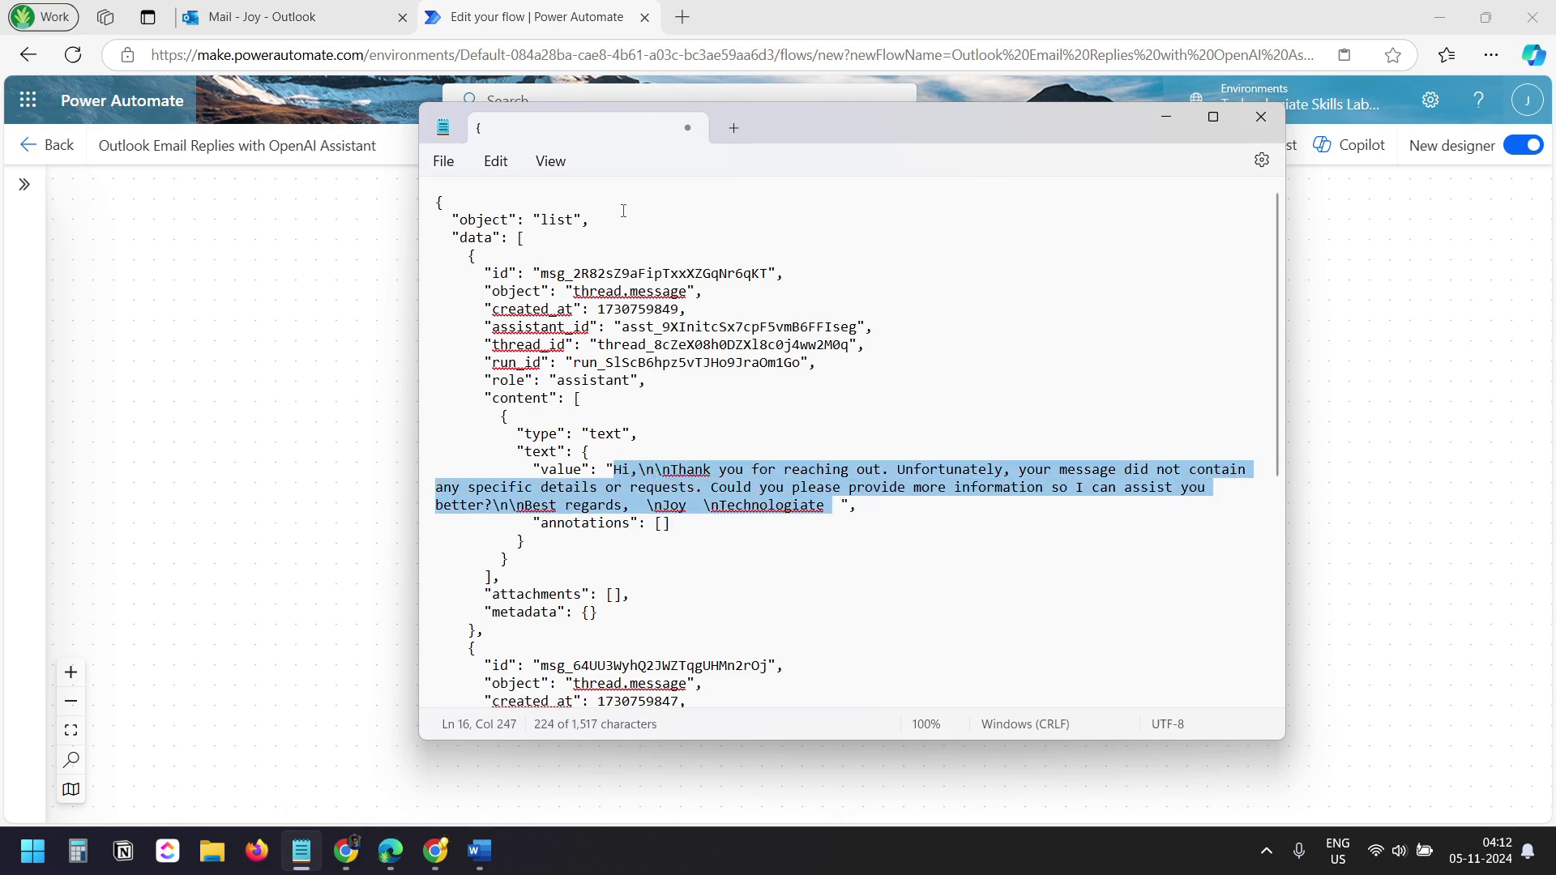
key("alt+Tab")
left_click(940, 441)
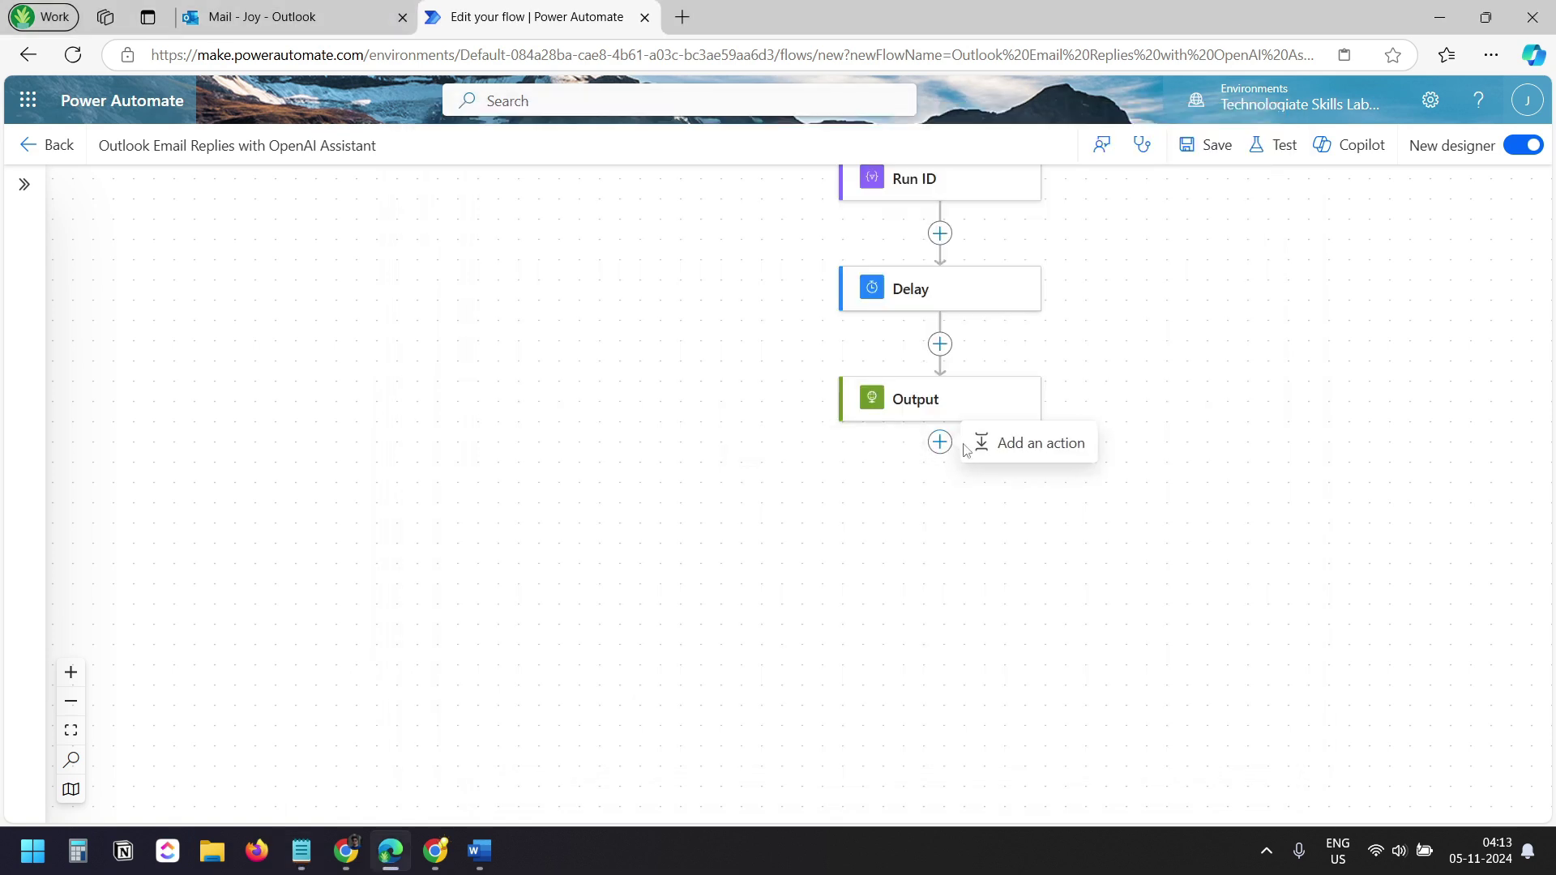
Add a Reply to email (V3) action using the new-email trigger's Message Id
left_click(1017, 451)
type("reply")
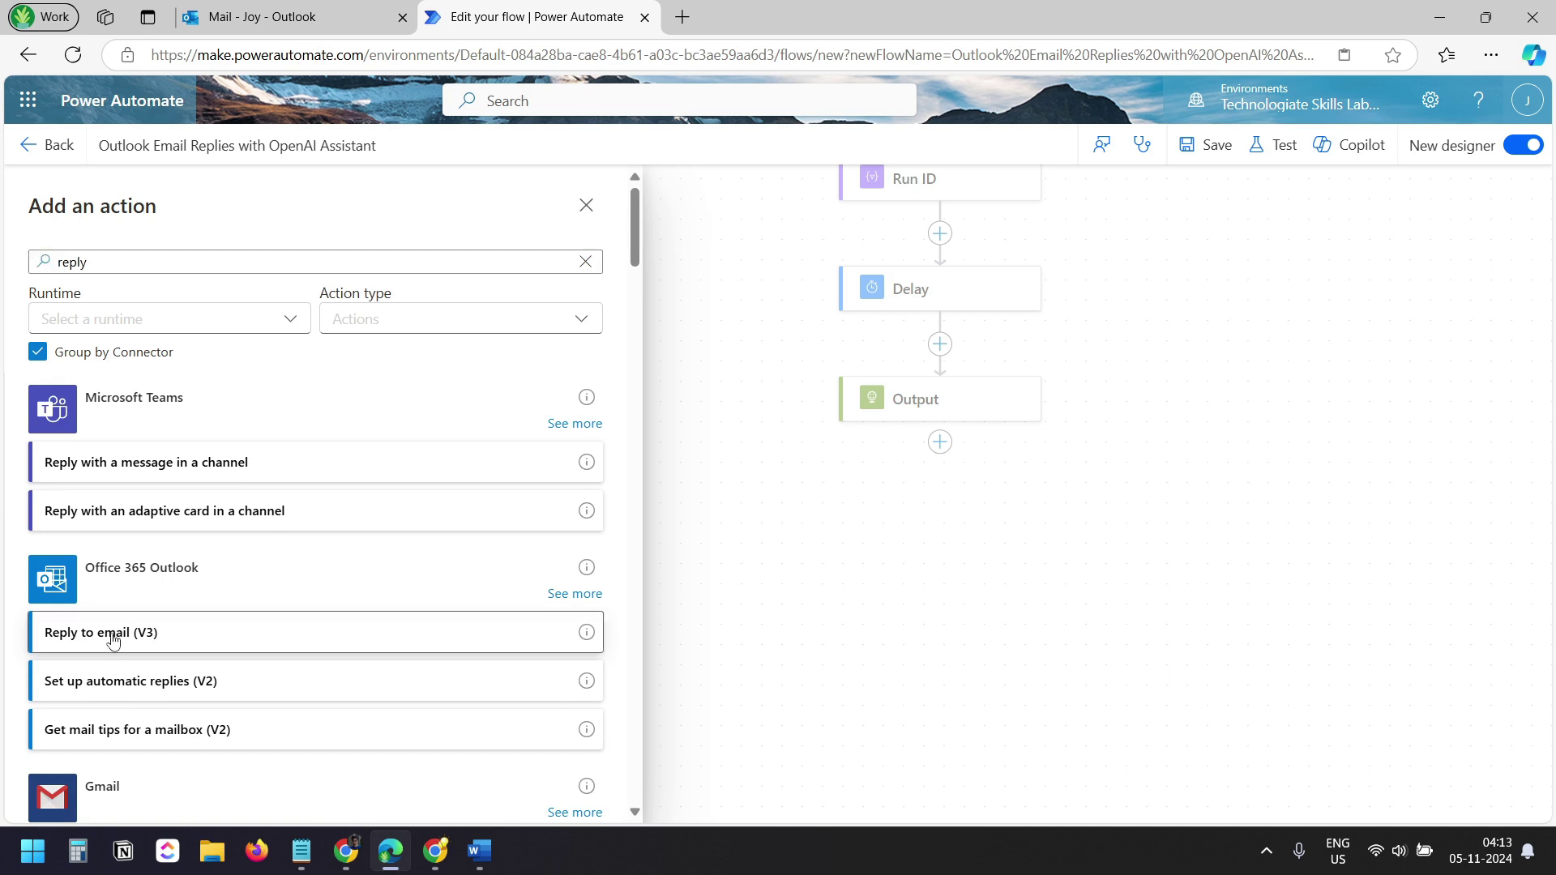
left_click(111, 633)
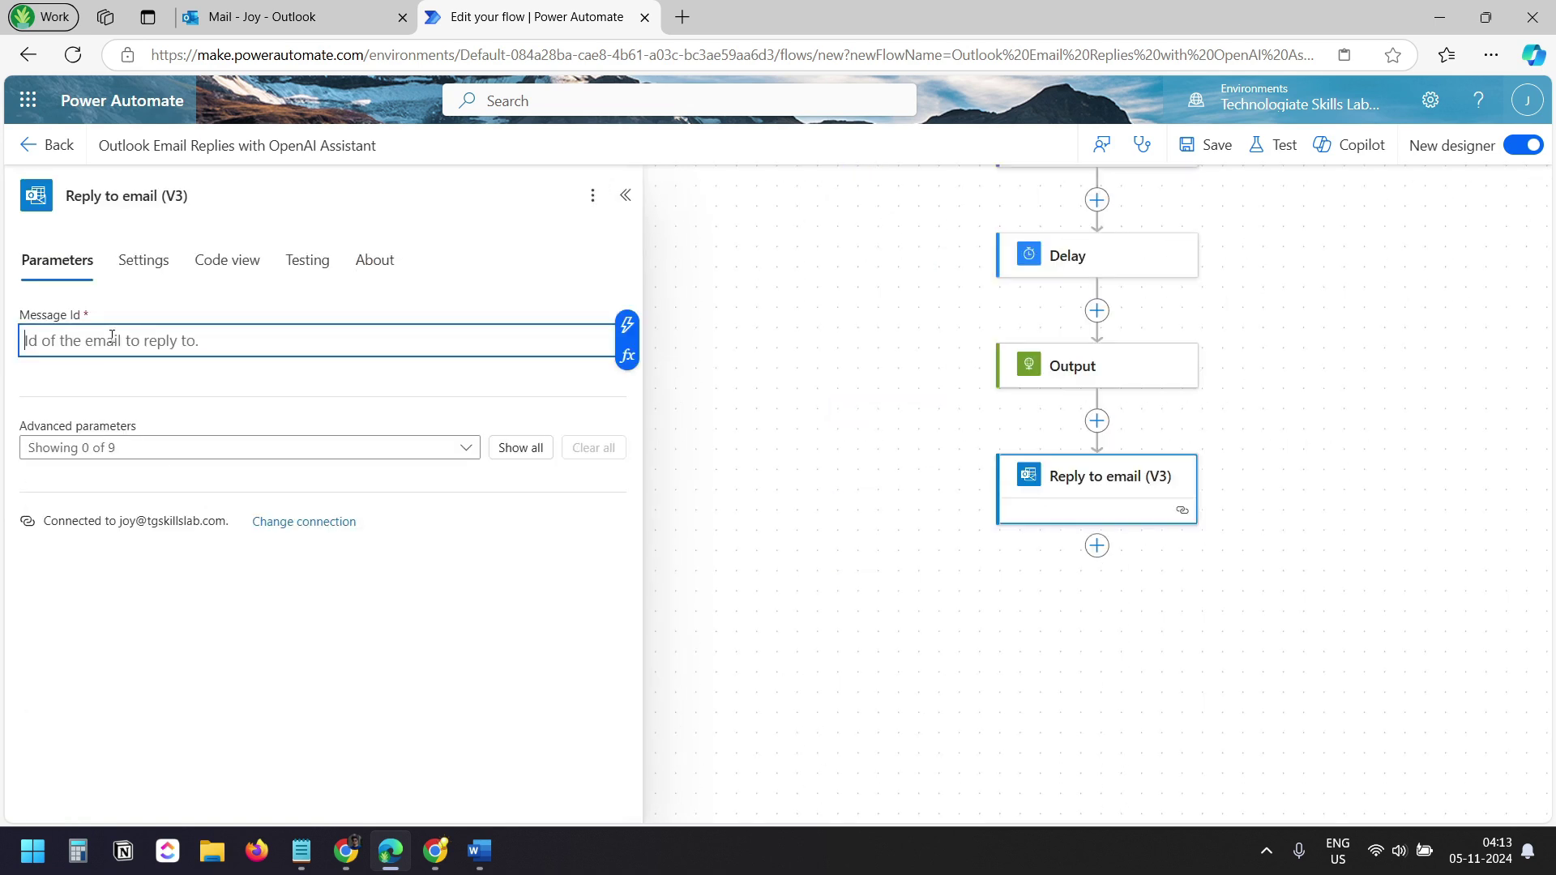
left_click(628, 325)
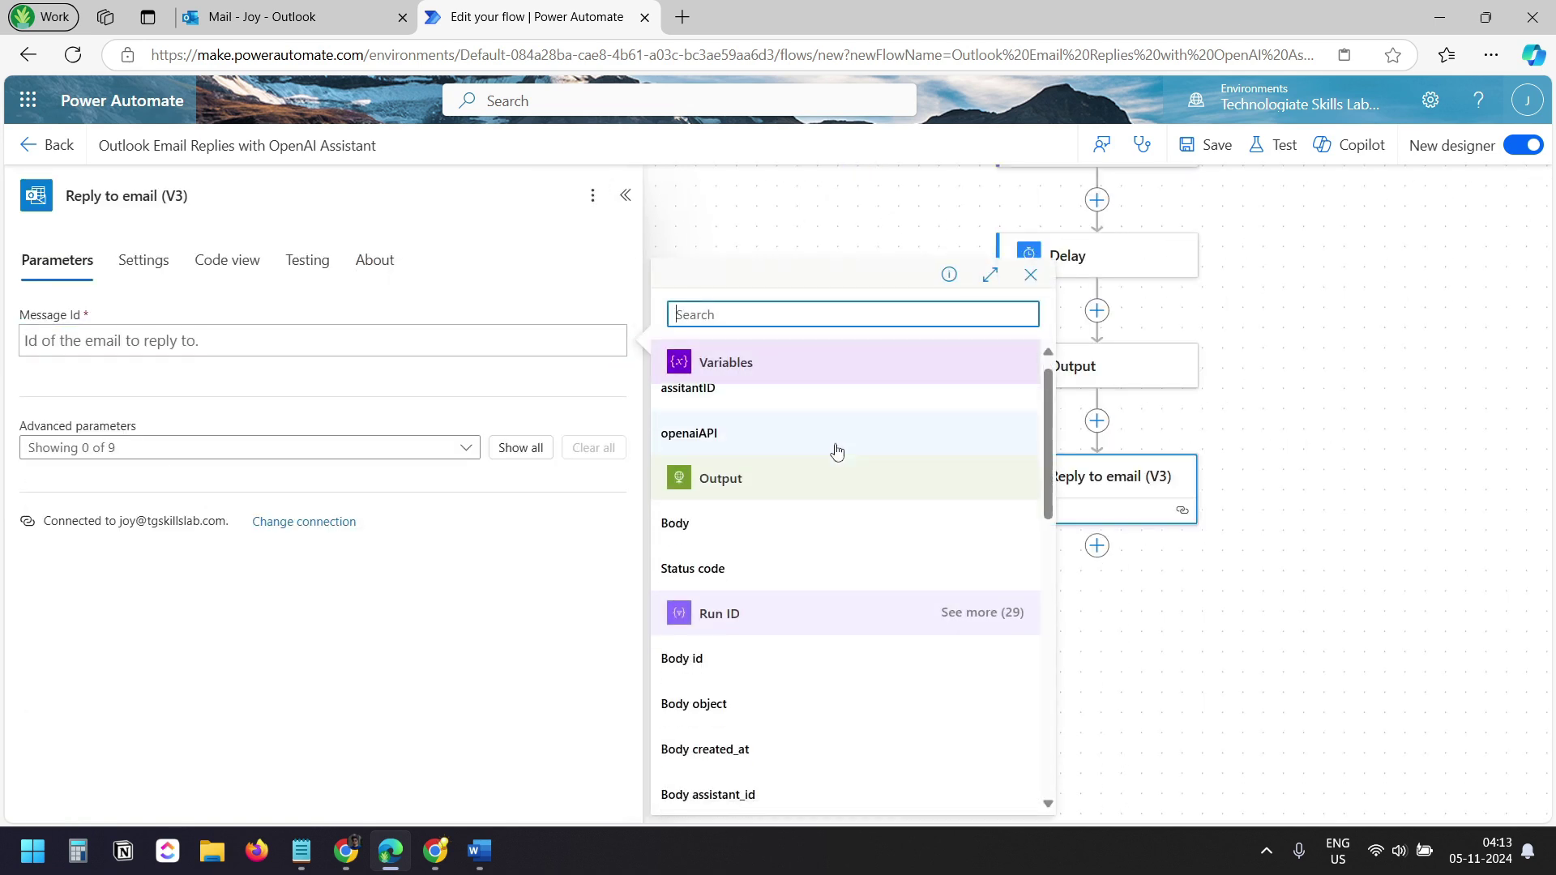
scroll(836, 449, "down", 5)
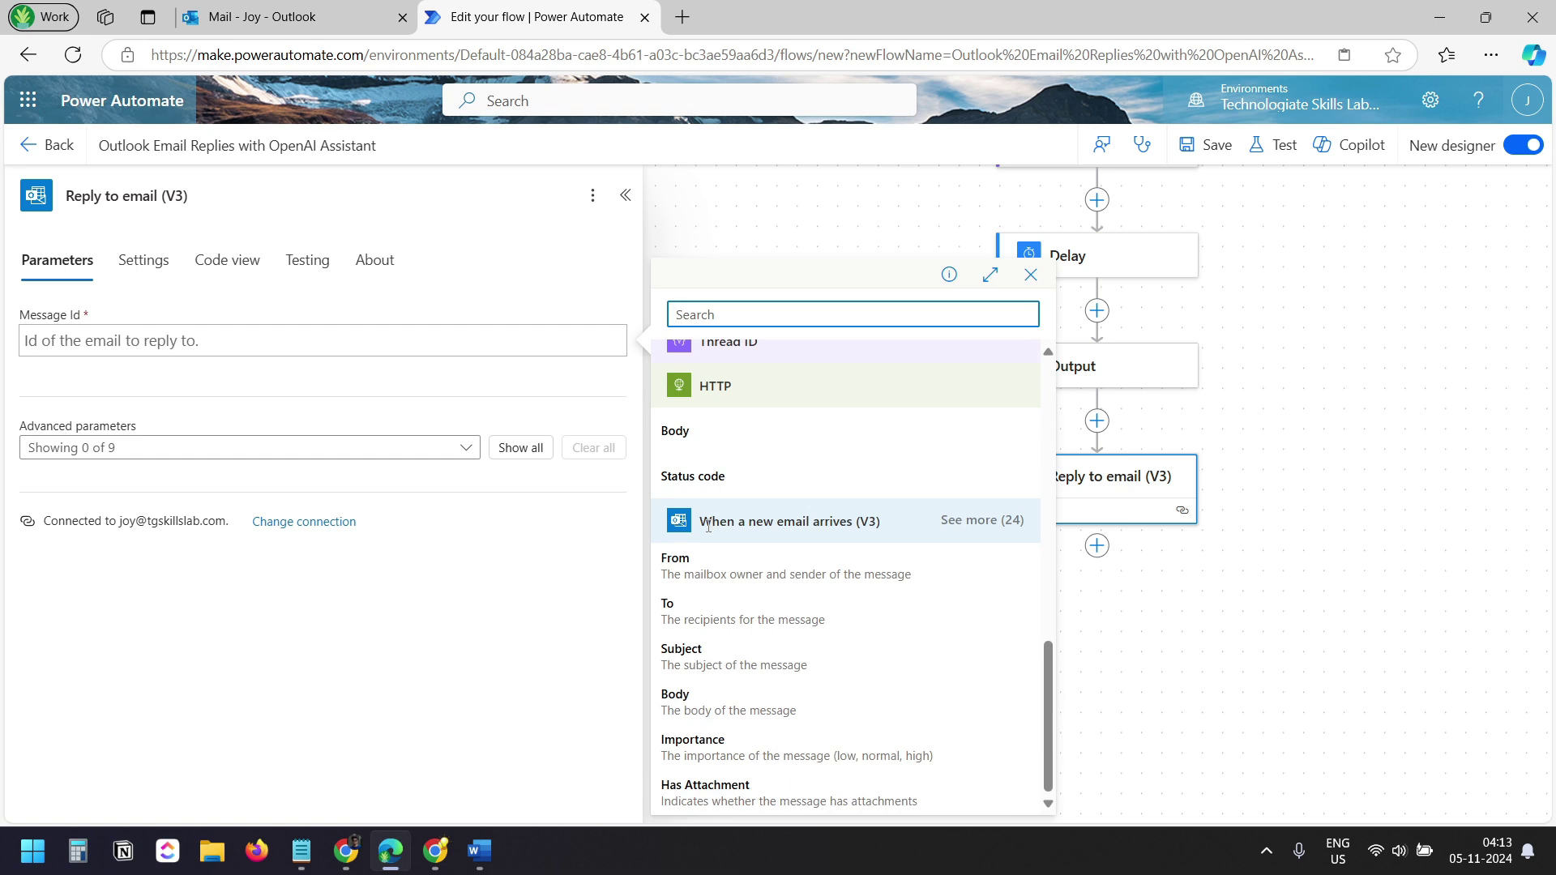
left_click(983, 519)
scroll(887, 507, "down", 4)
scroll(879, 496, "down", 1)
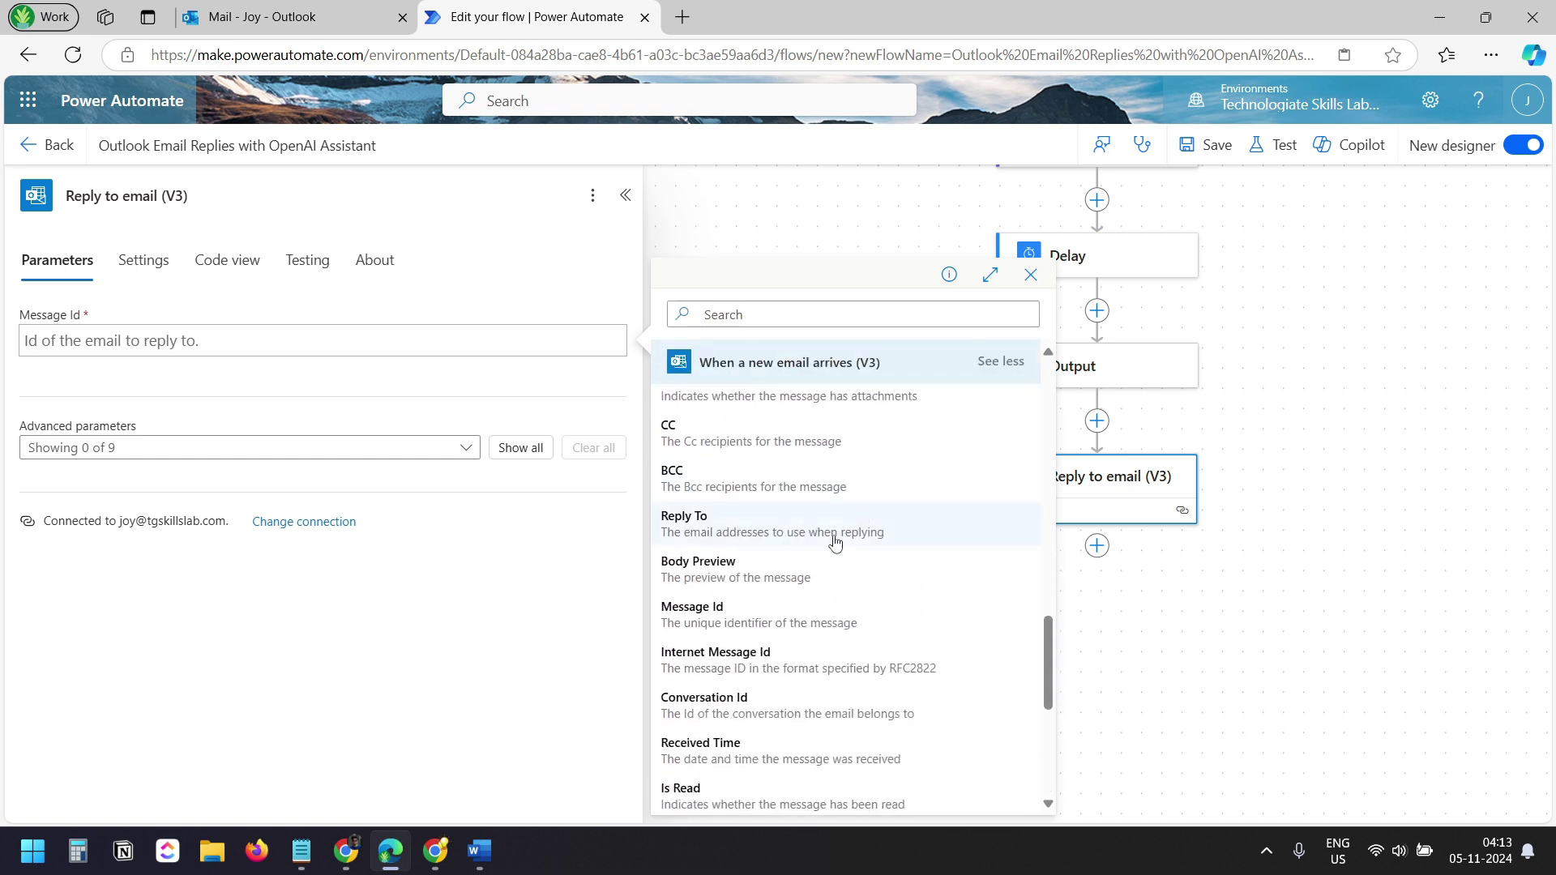
left_click(726, 616)
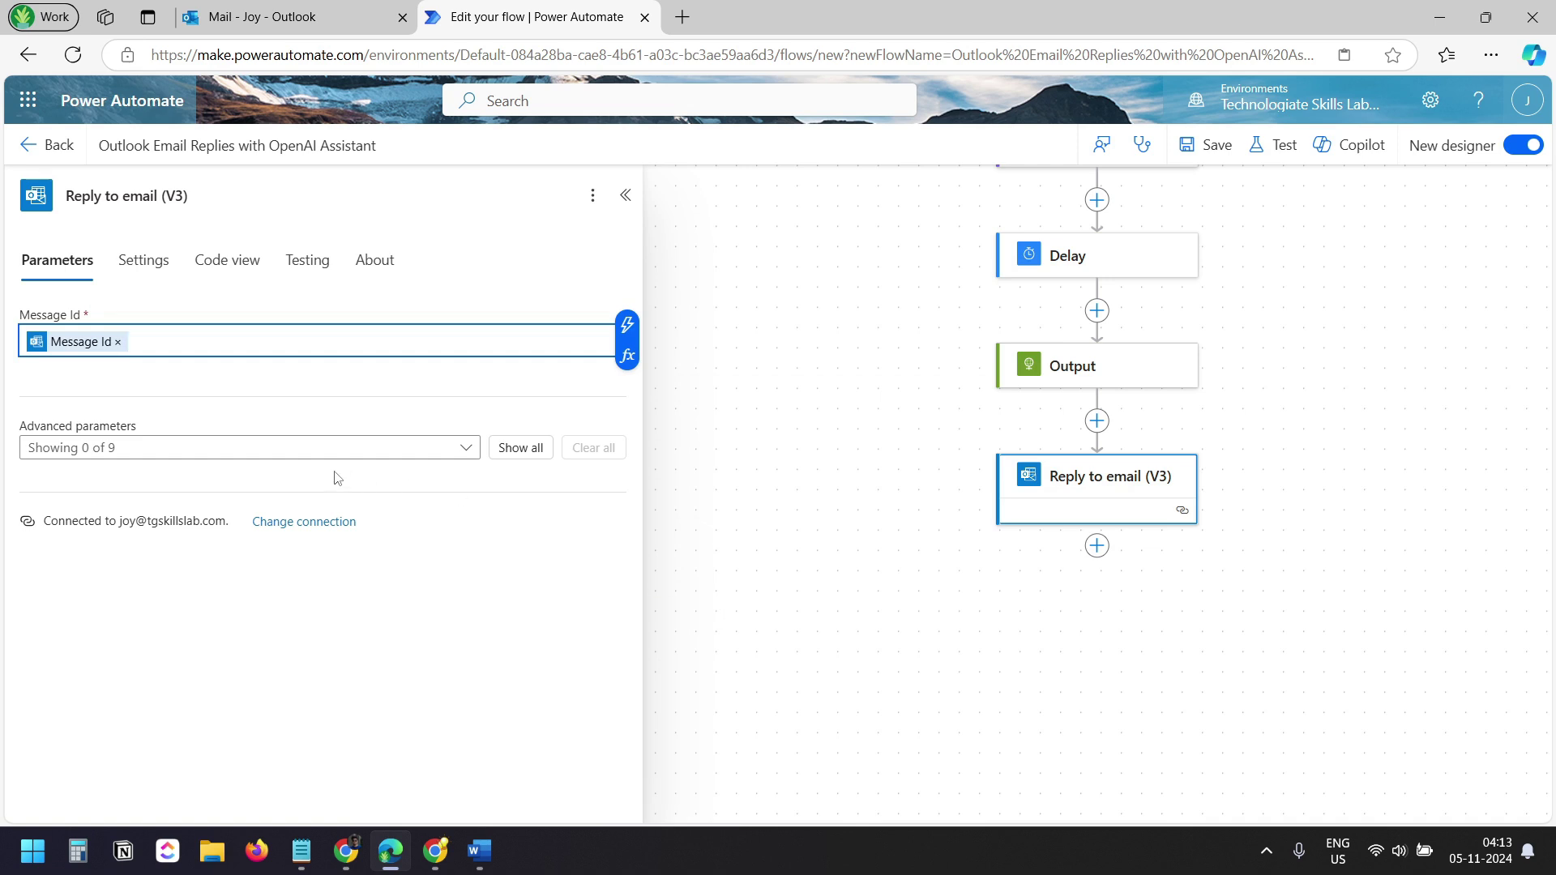
left_click(405, 450)
Enable the reply Body and paste the Output reply-text expression into the fx editor
left_click(497, 683)
key("alt+Tab")
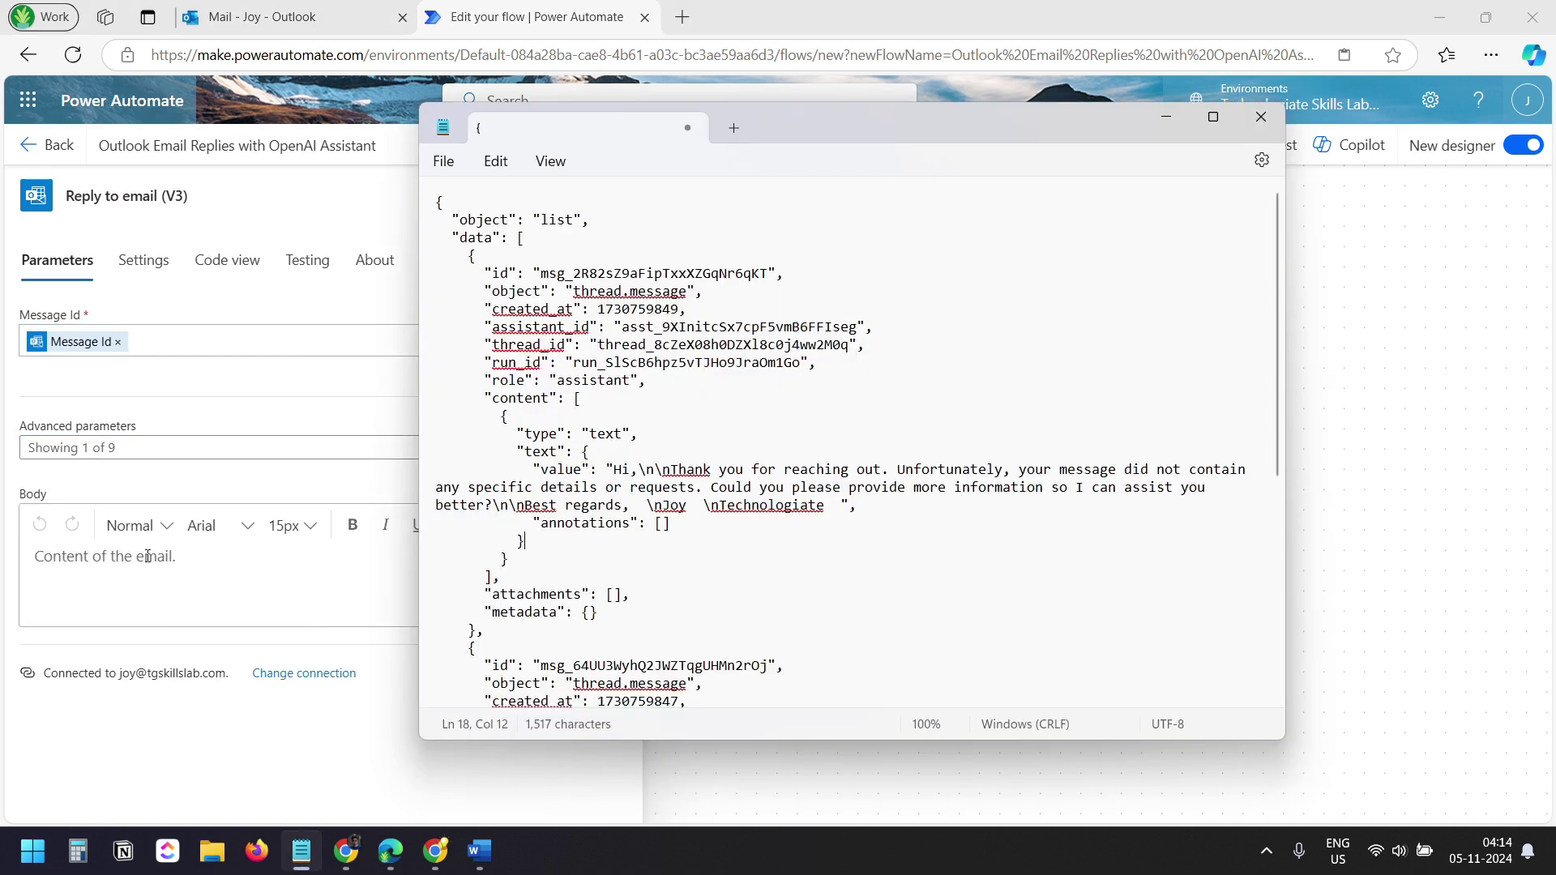
left_click_drag(831, 506, 616, 473)
key("alt+Tab")
left_click(429, 579)
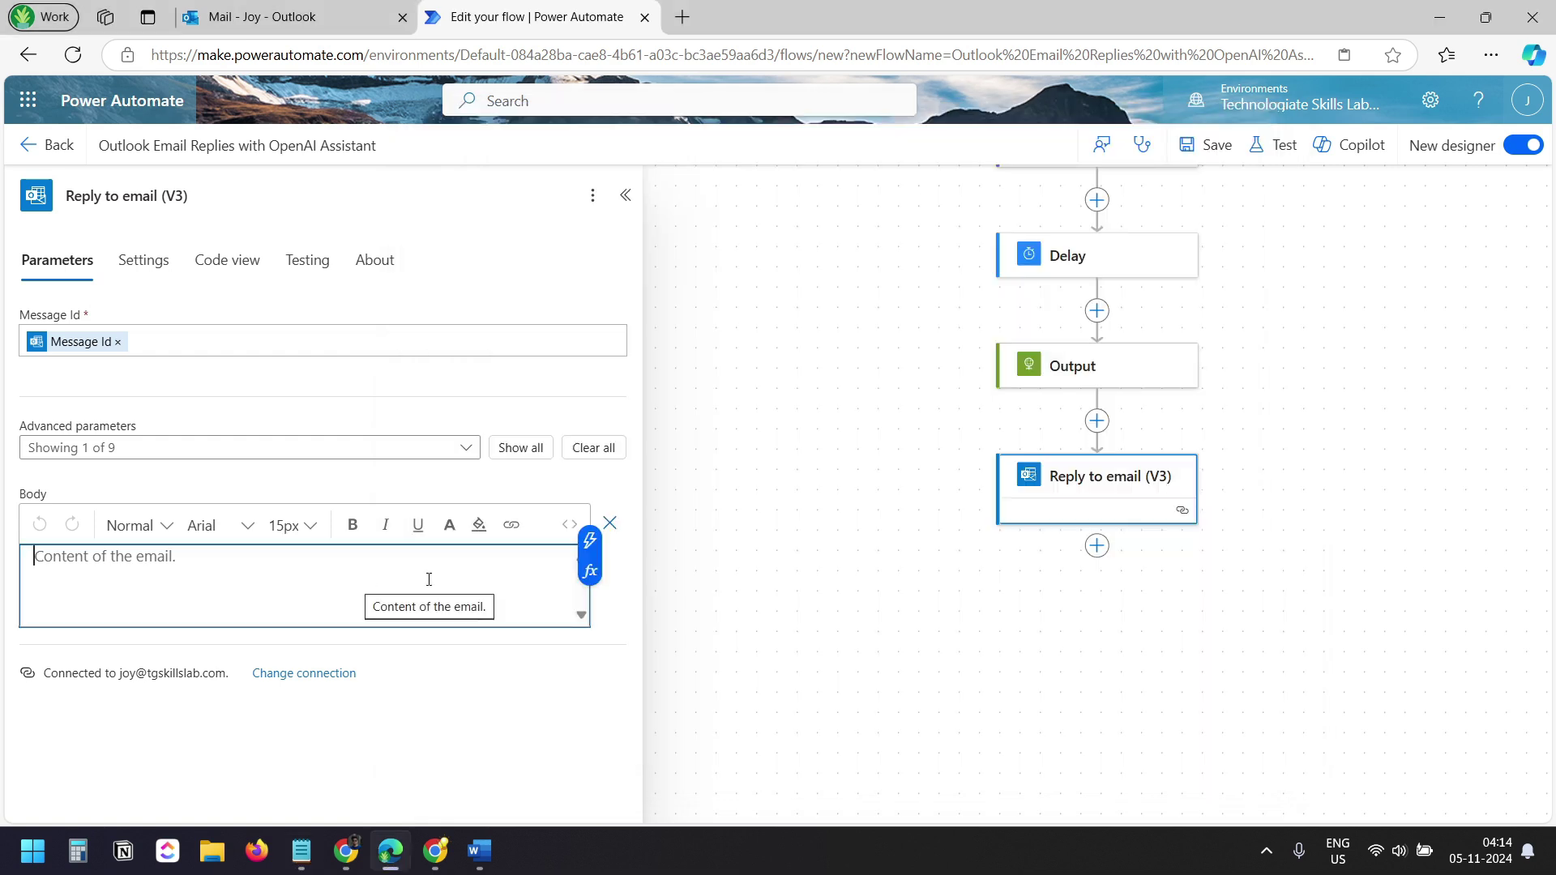
left_click(590, 572)
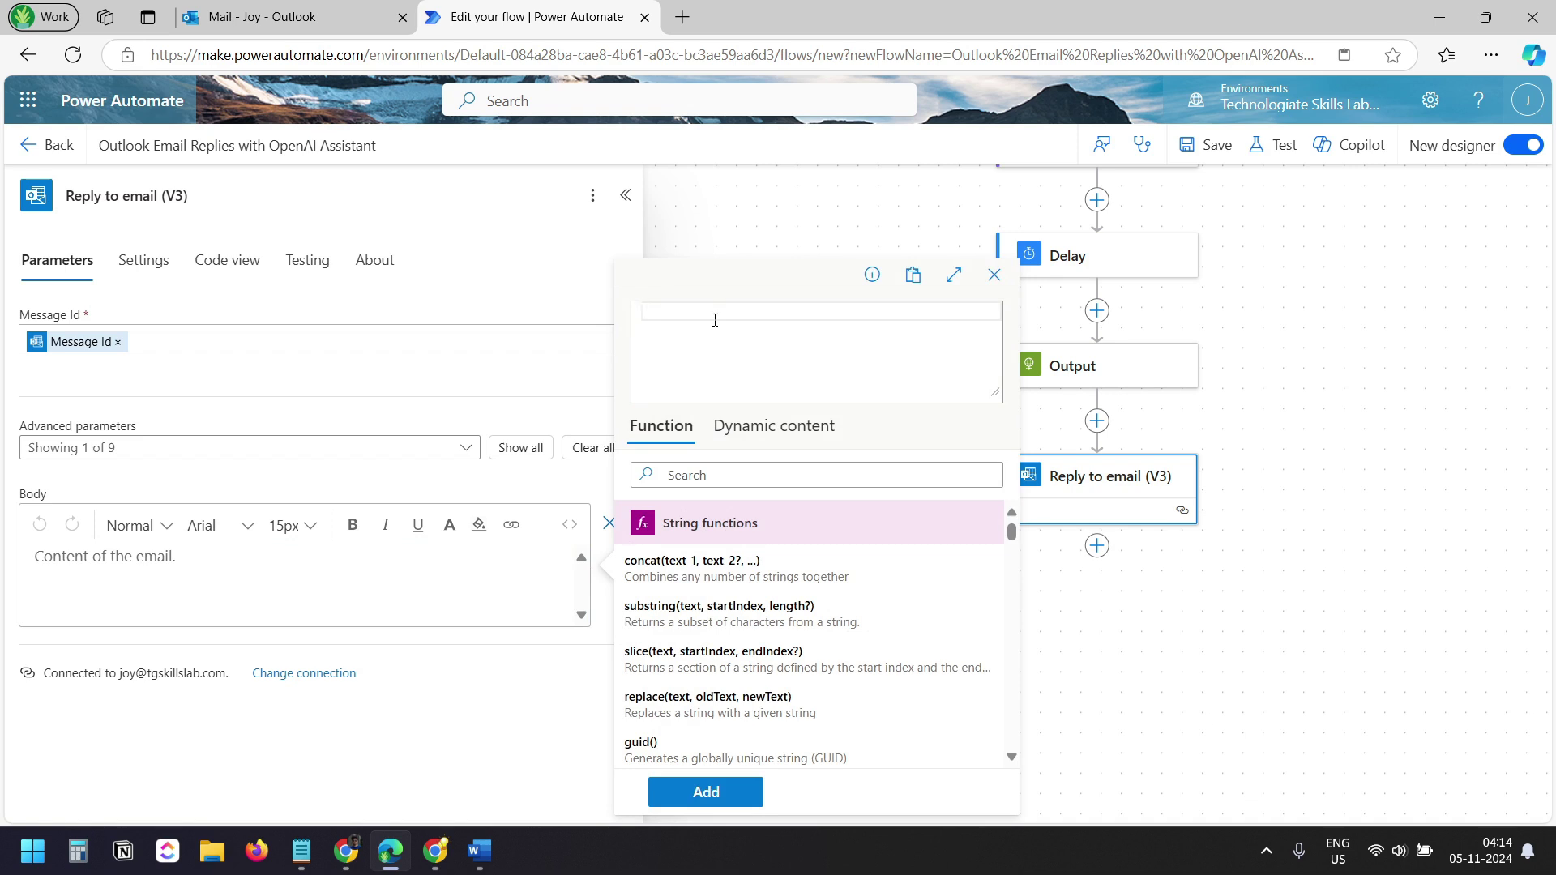
type("body('Output')?['data']?[0]?['content']?[0]?['text']?['value']")
Verify the data/content/text/value path against the JSON, then add the expression to Body
left_click(301, 851)
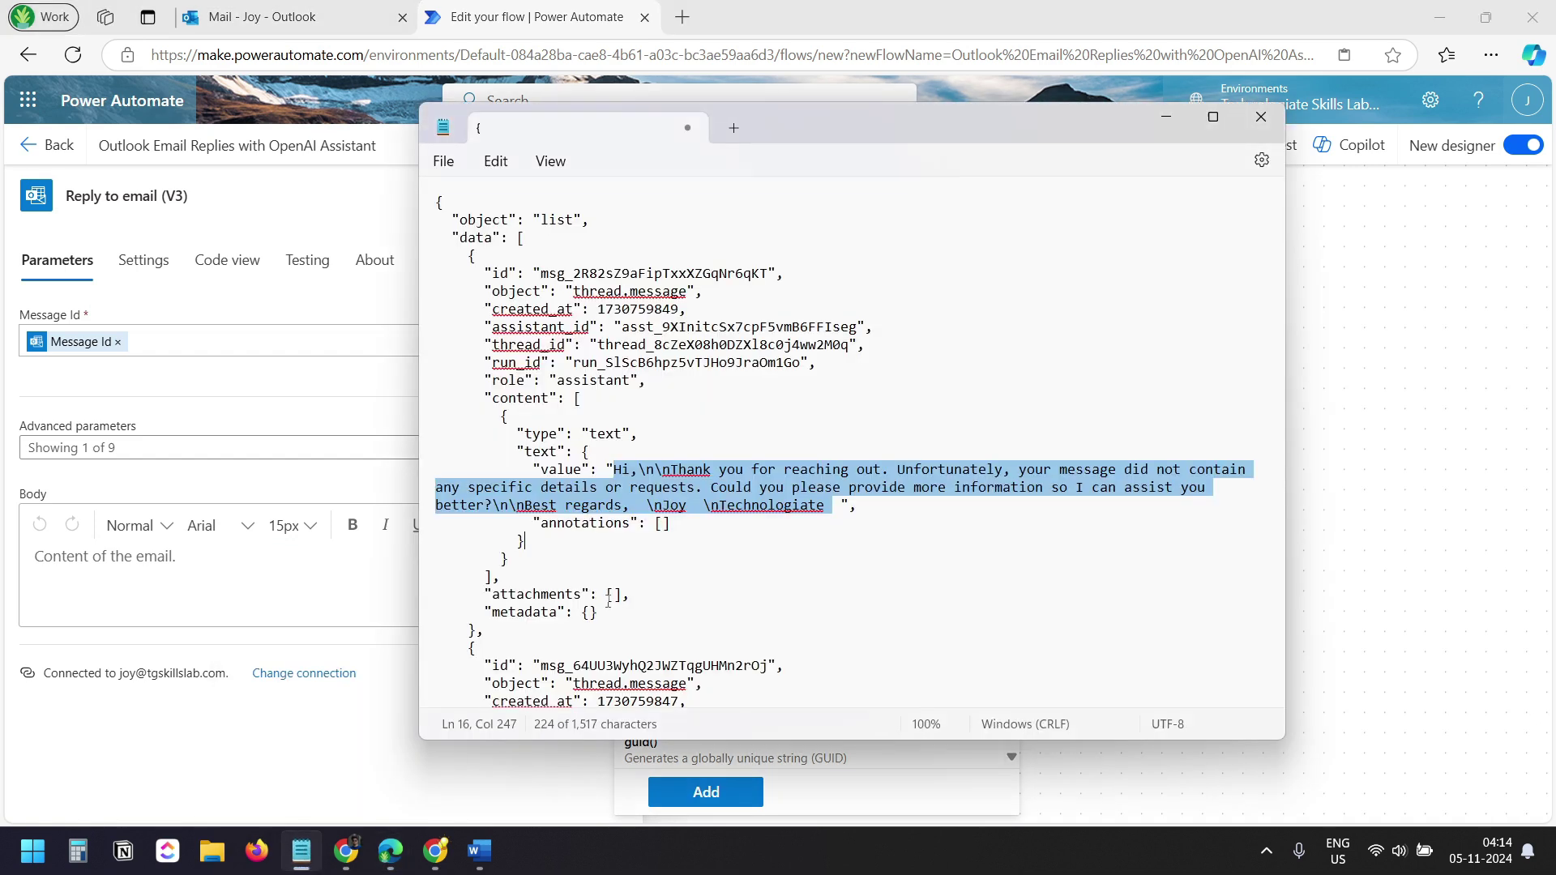
left_click_drag(802, 133, 1417, 190)
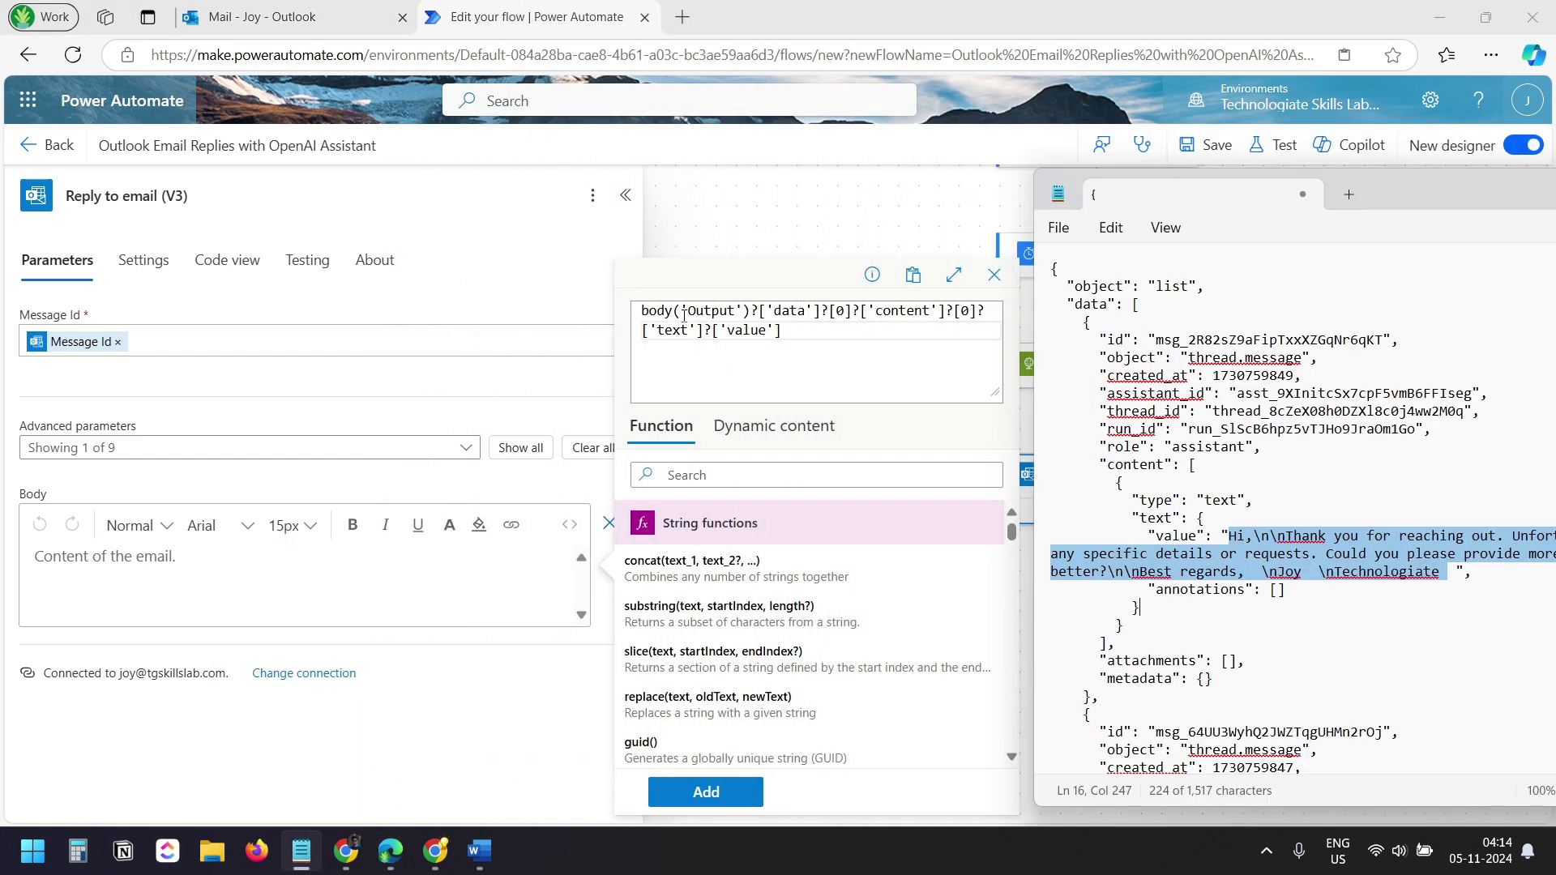
double_click(1102, 307)
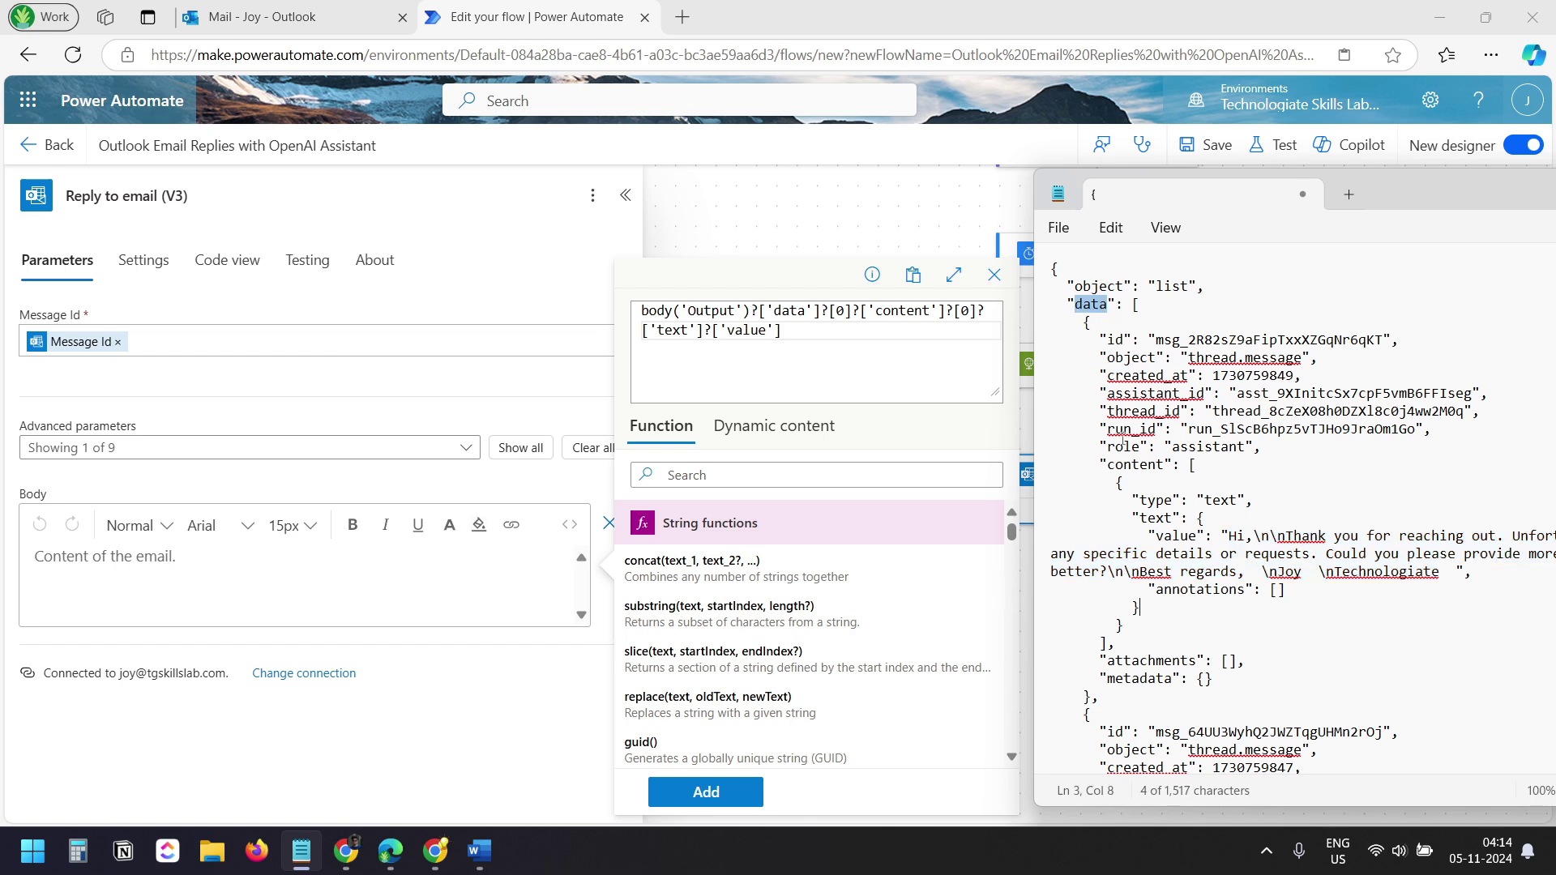
double_click(1131, 464)
left_click(1241, 555)
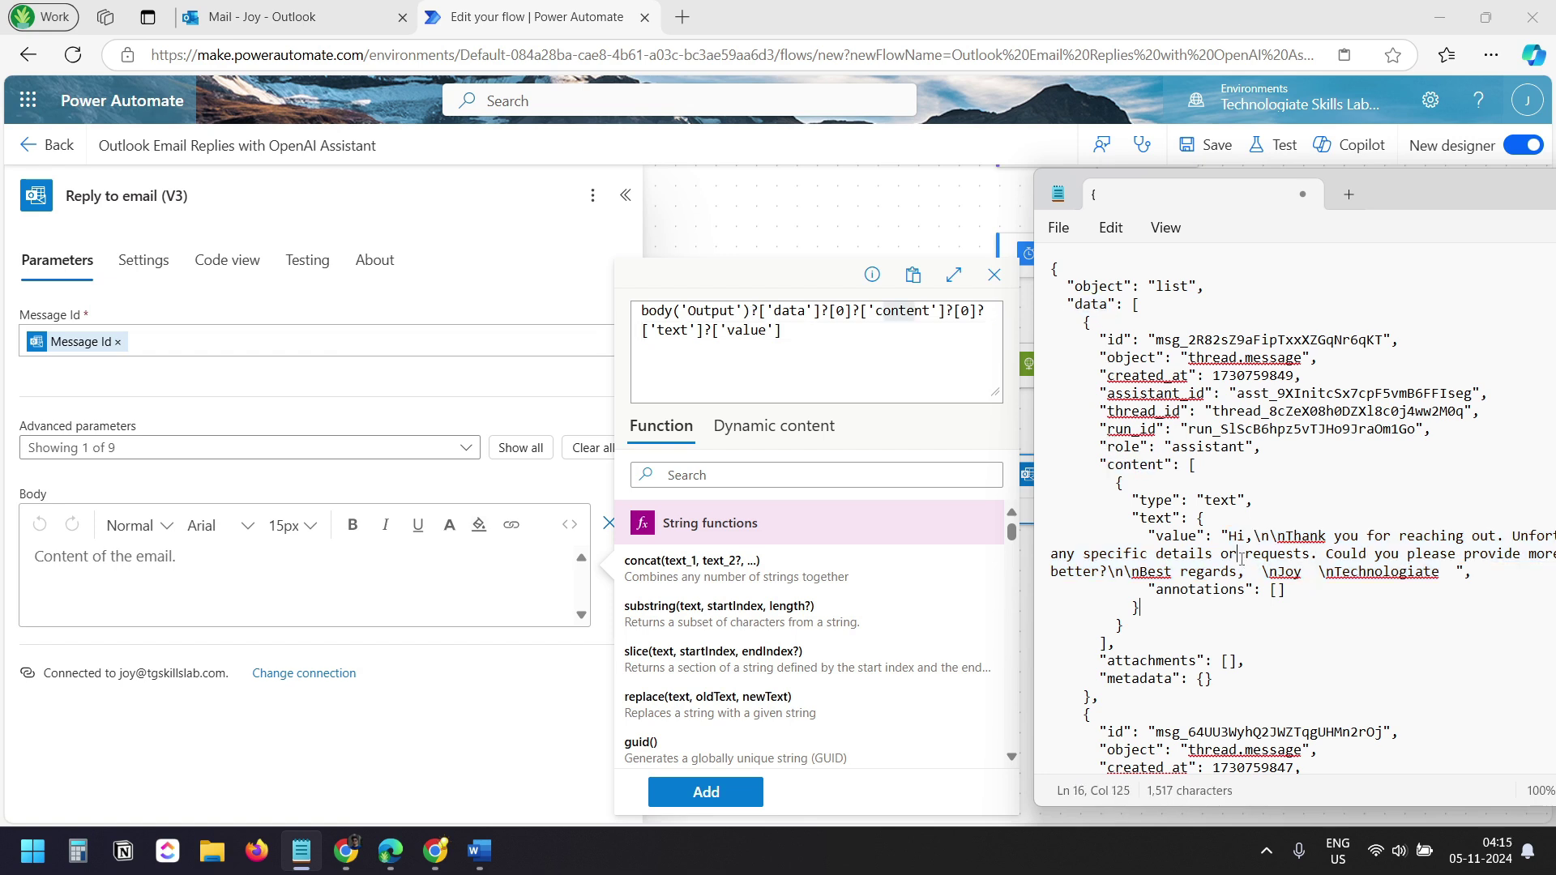
left_click_drag(1143, 517, 1175, 521)
key("ctrl+Right")
left_click_drag(1225, 535, 1452, 572)
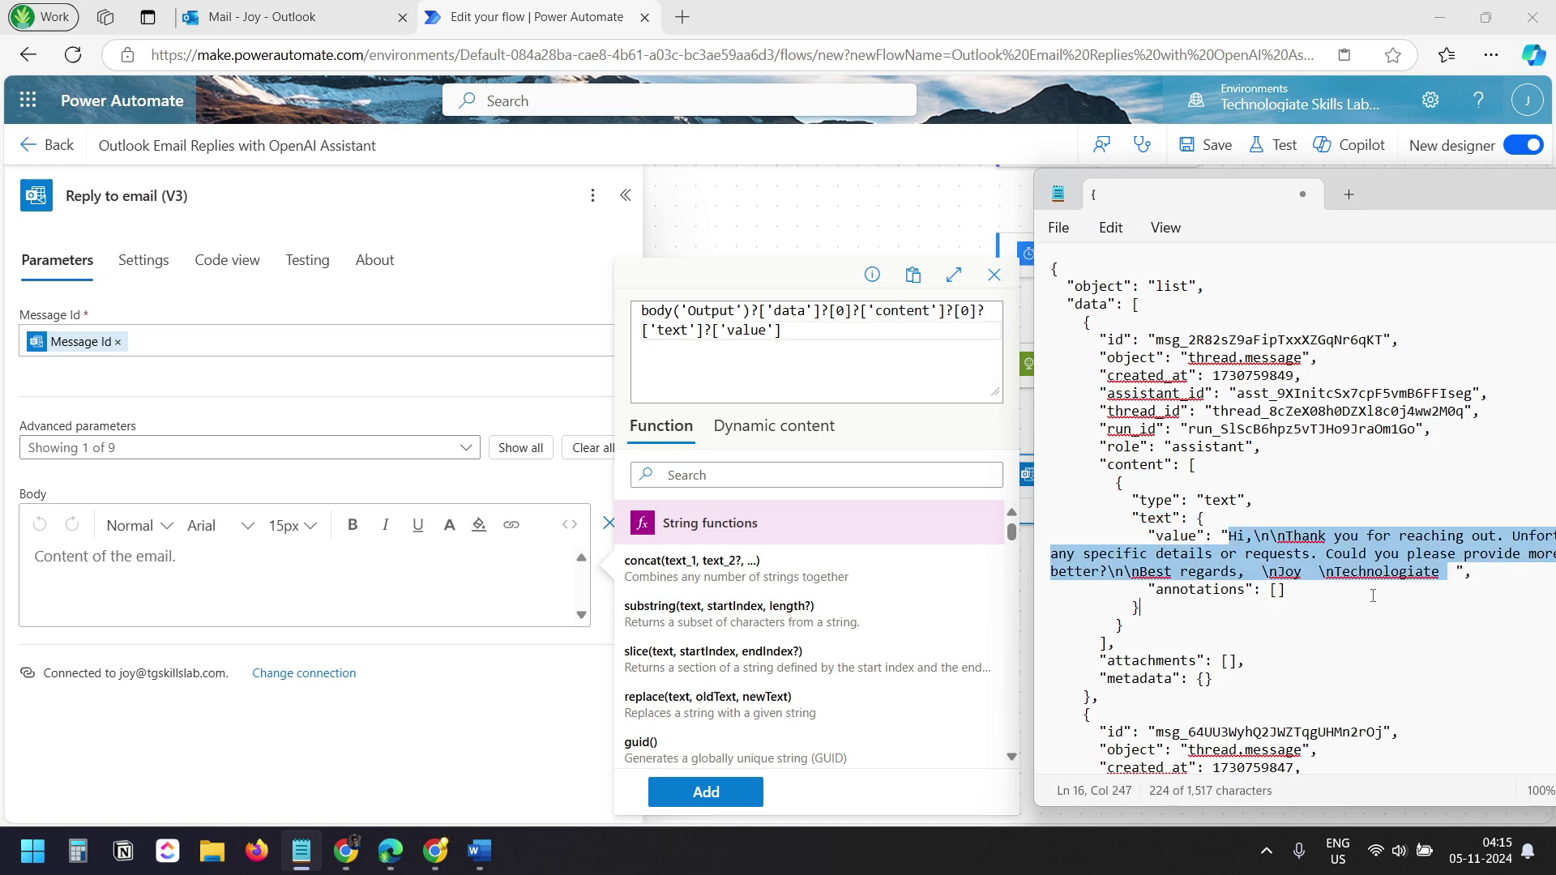
left_click(1440, 579)
left_click(1013, 337)
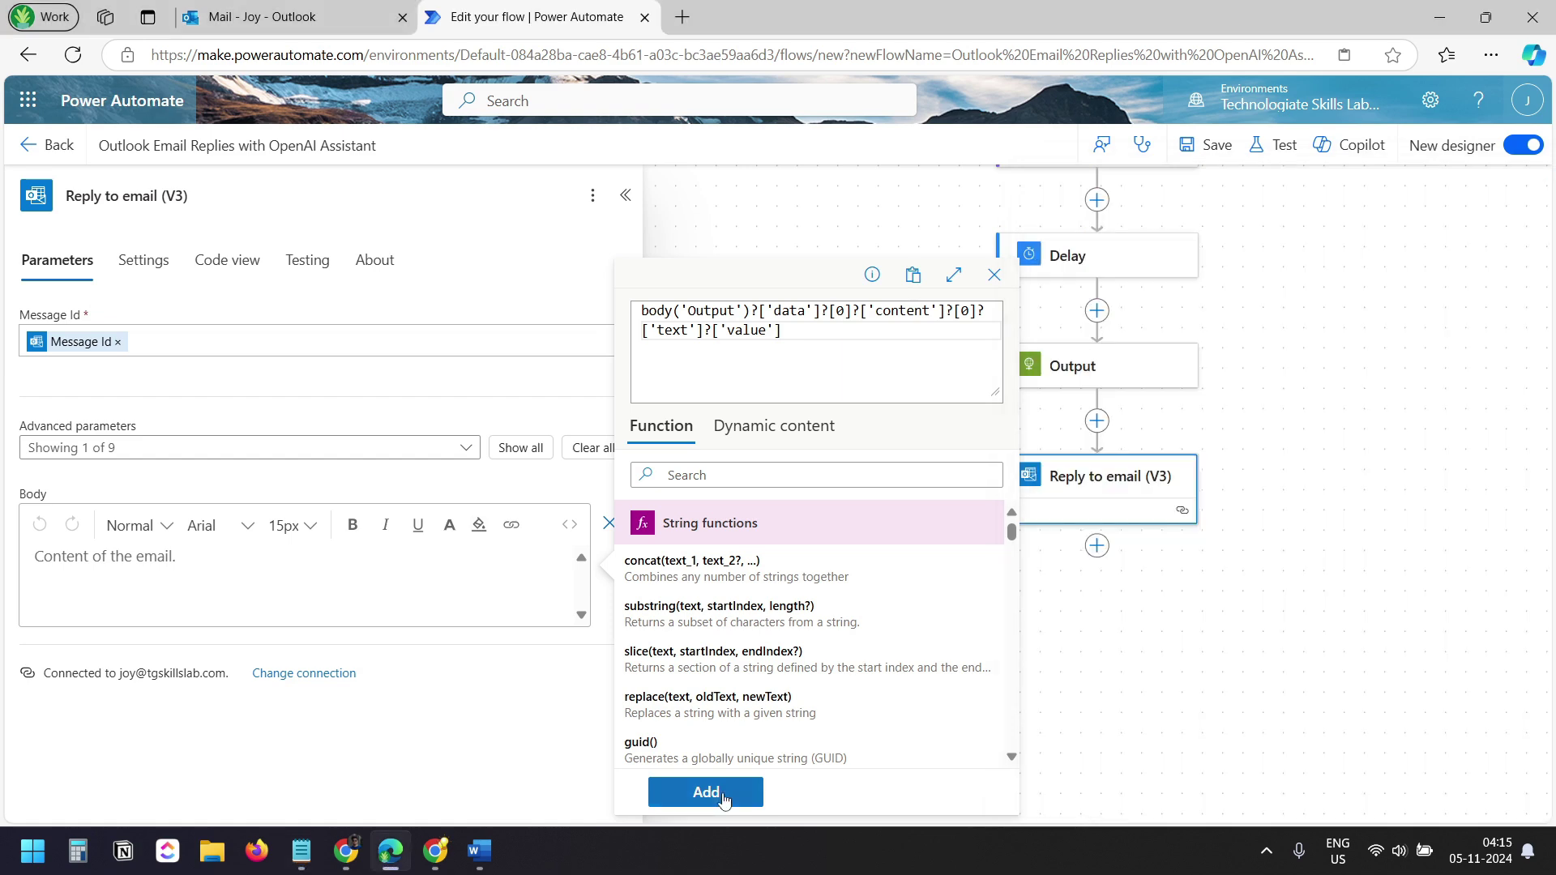
left_click(706, 791)
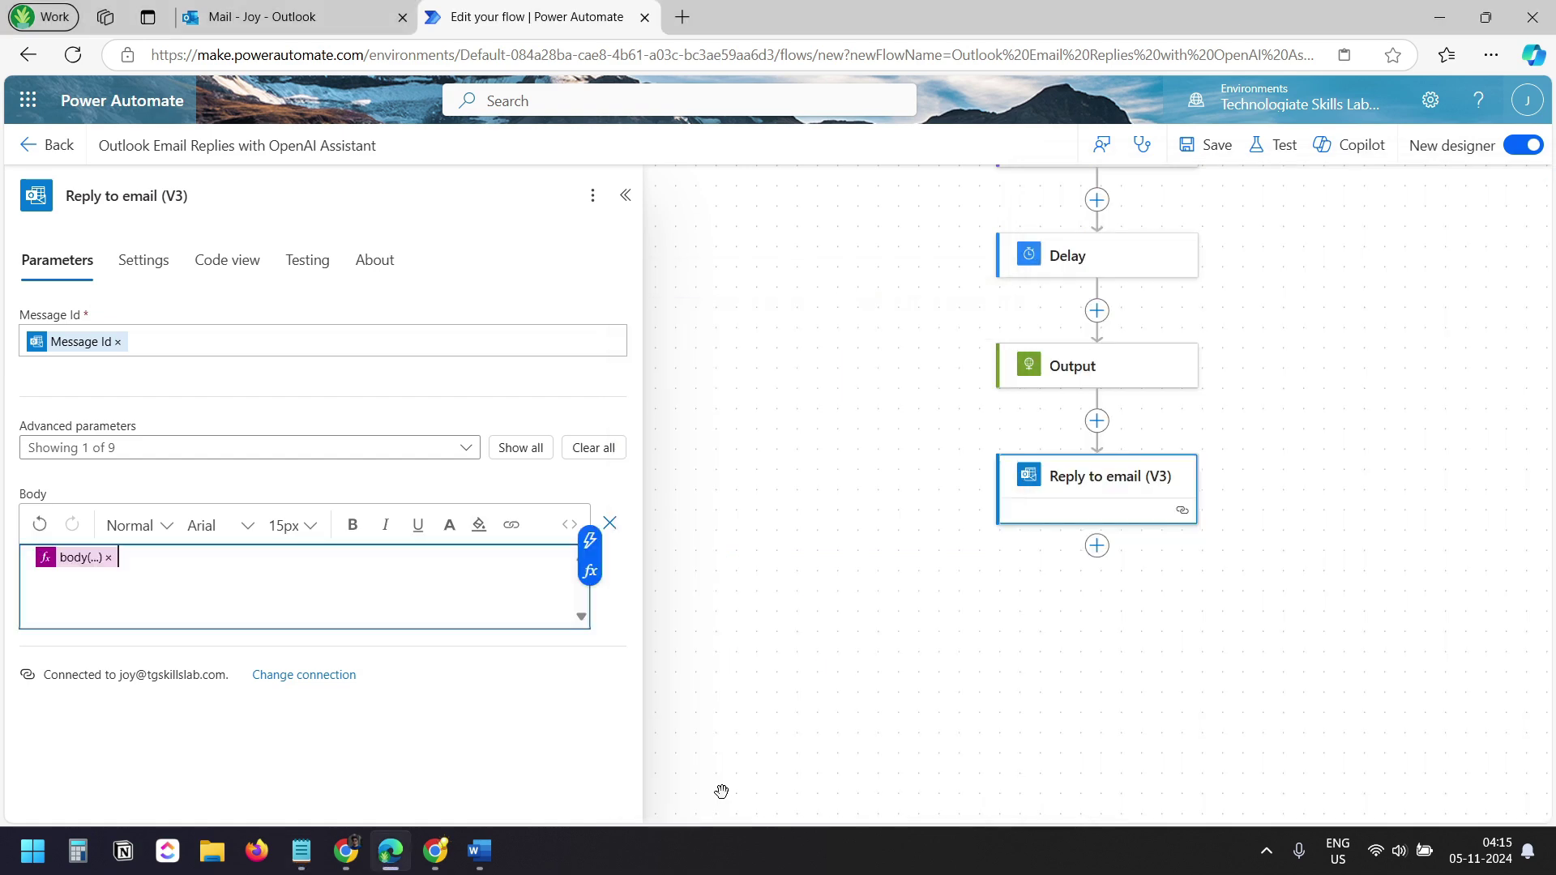
Save the flow and start a manual test that waits for a new email
left_click(1200, 147)
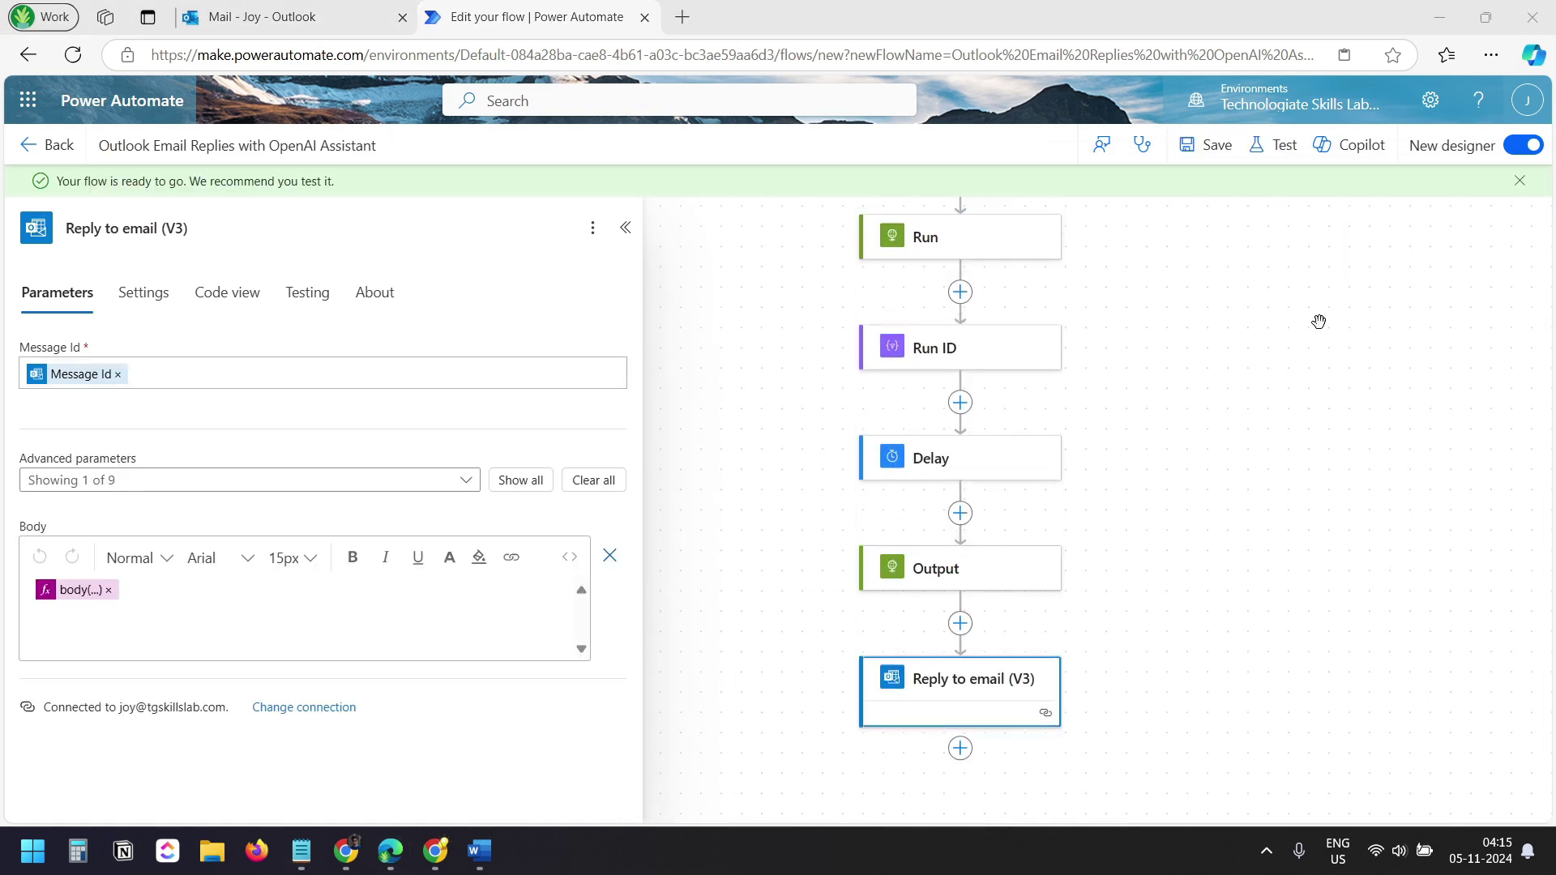
left_click(1281, 146)
left_click(1218, 194)
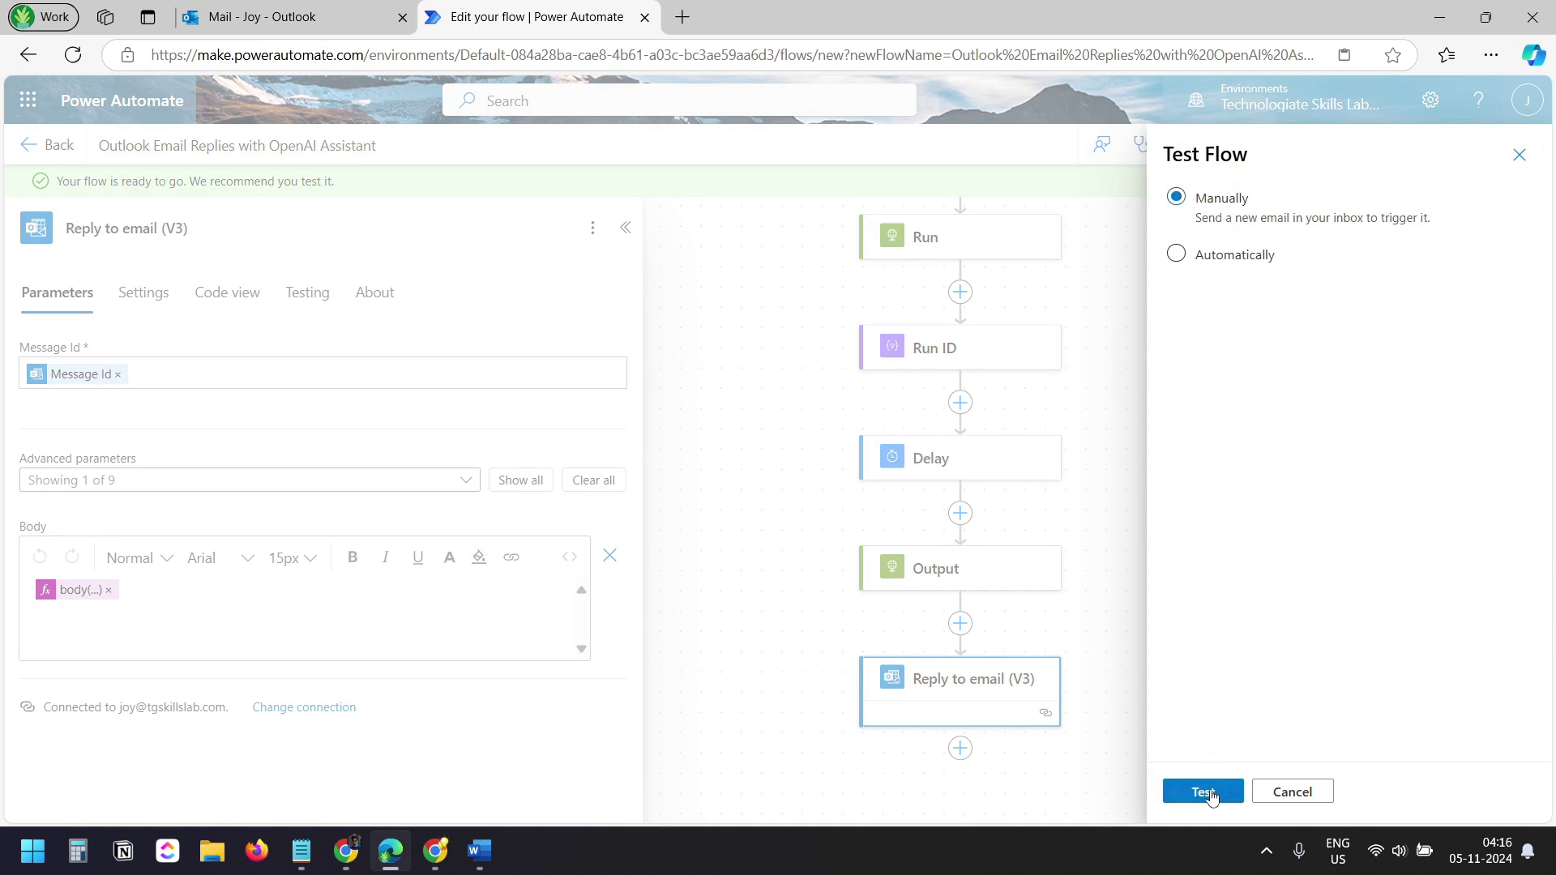
left_click(1202, 792)
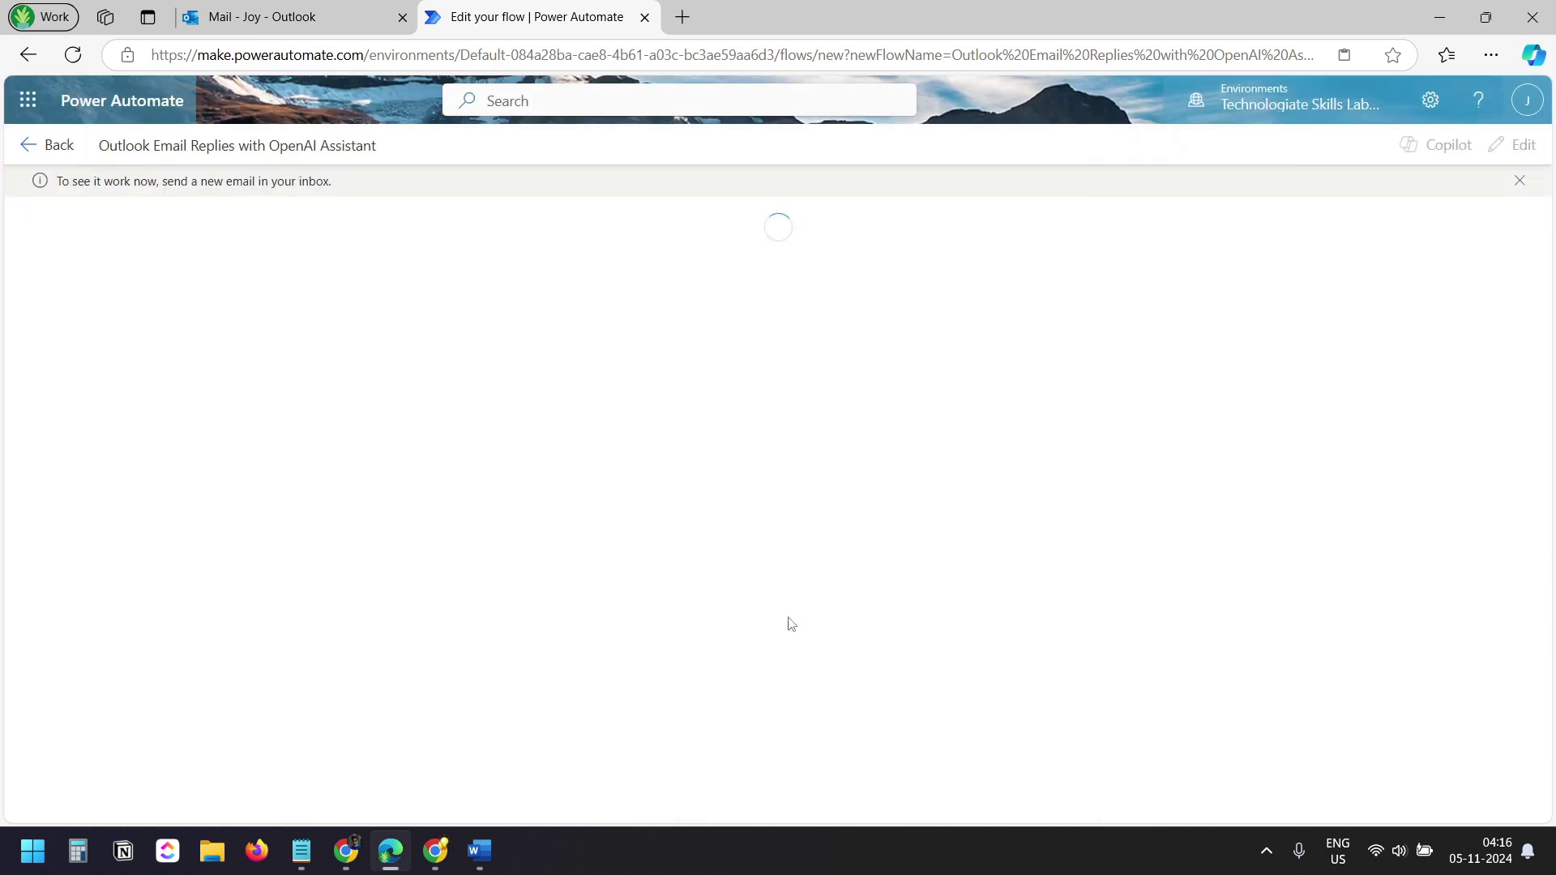
left_click(435, 851)
Compose a Gmail message titled Template Rendering Failure addressed to the flow's Outlook mailbox
left_click(285, 178)
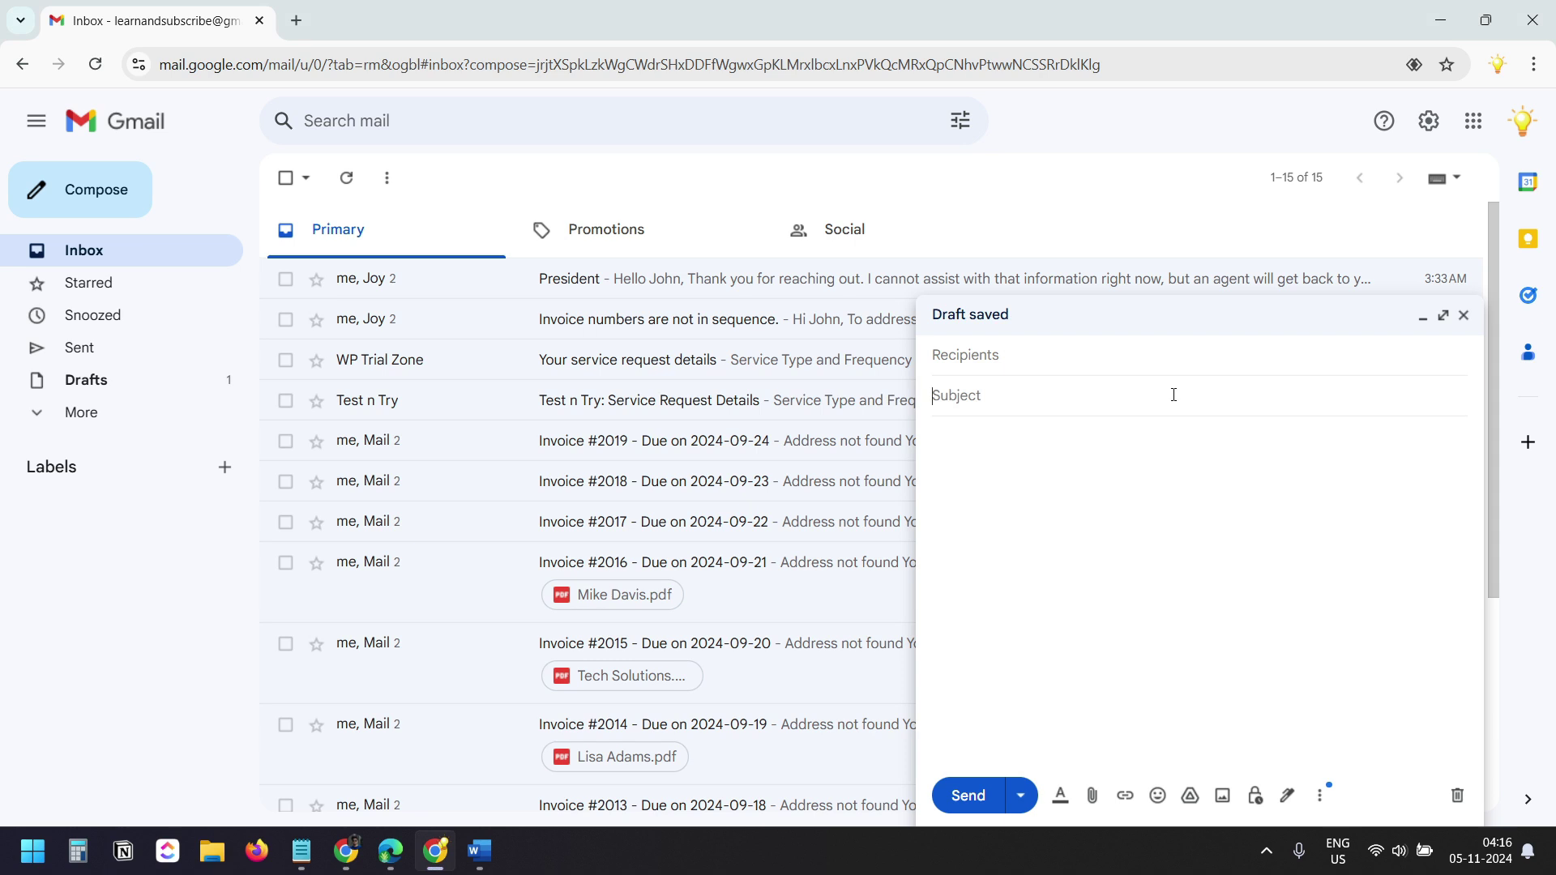
type("Template Rendering Failure")
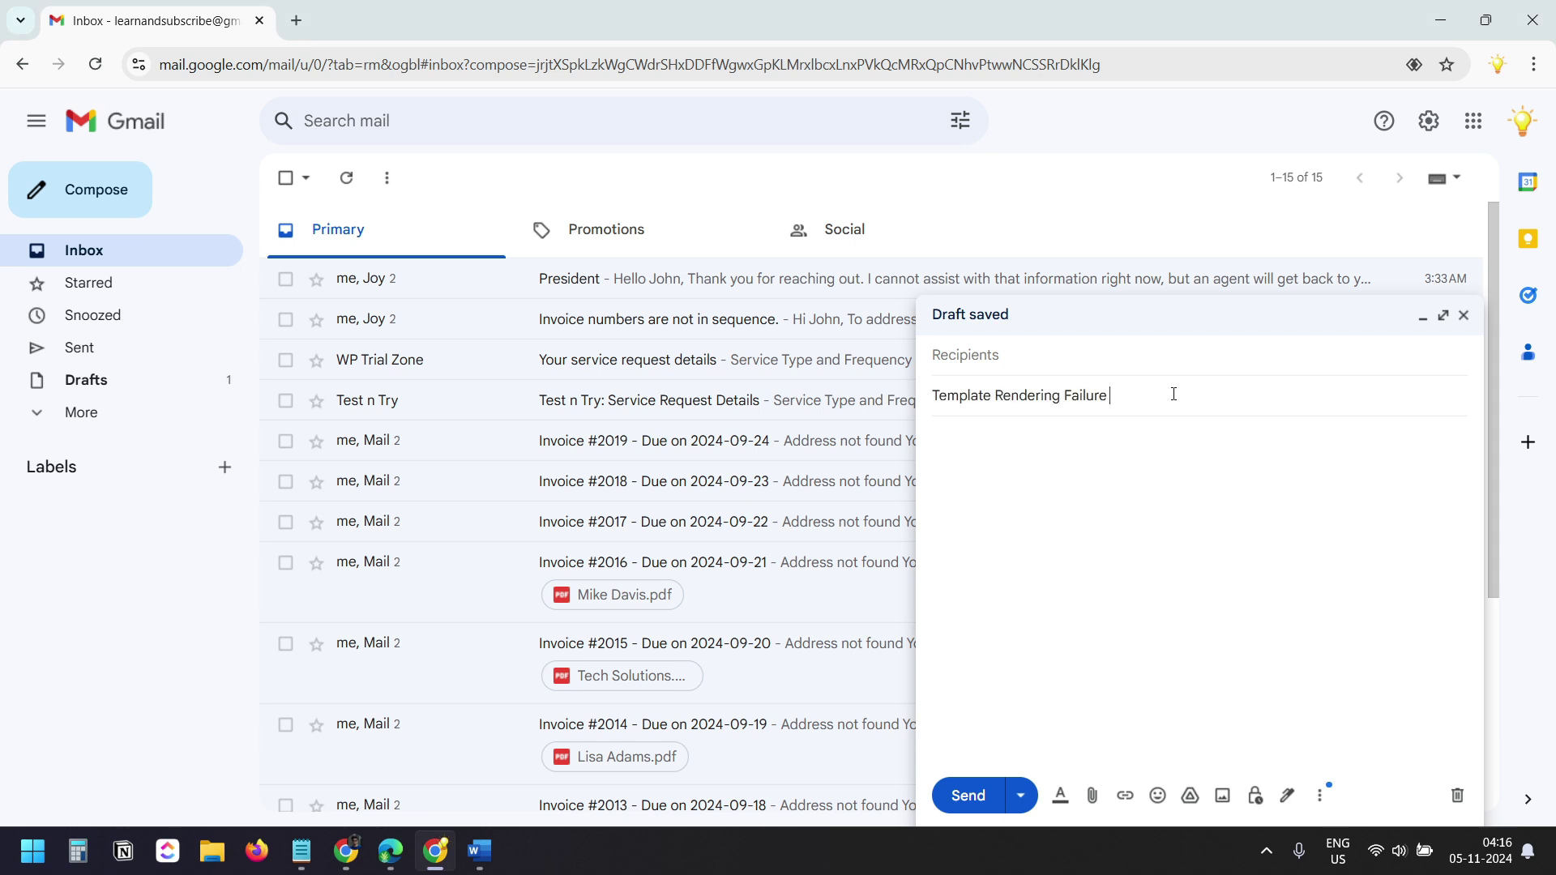
left_click(1005, 438)
type("Hi,  I am seeing a Template Rendering Failure issue. Please advise how to fix the issue.    Thanks, X")
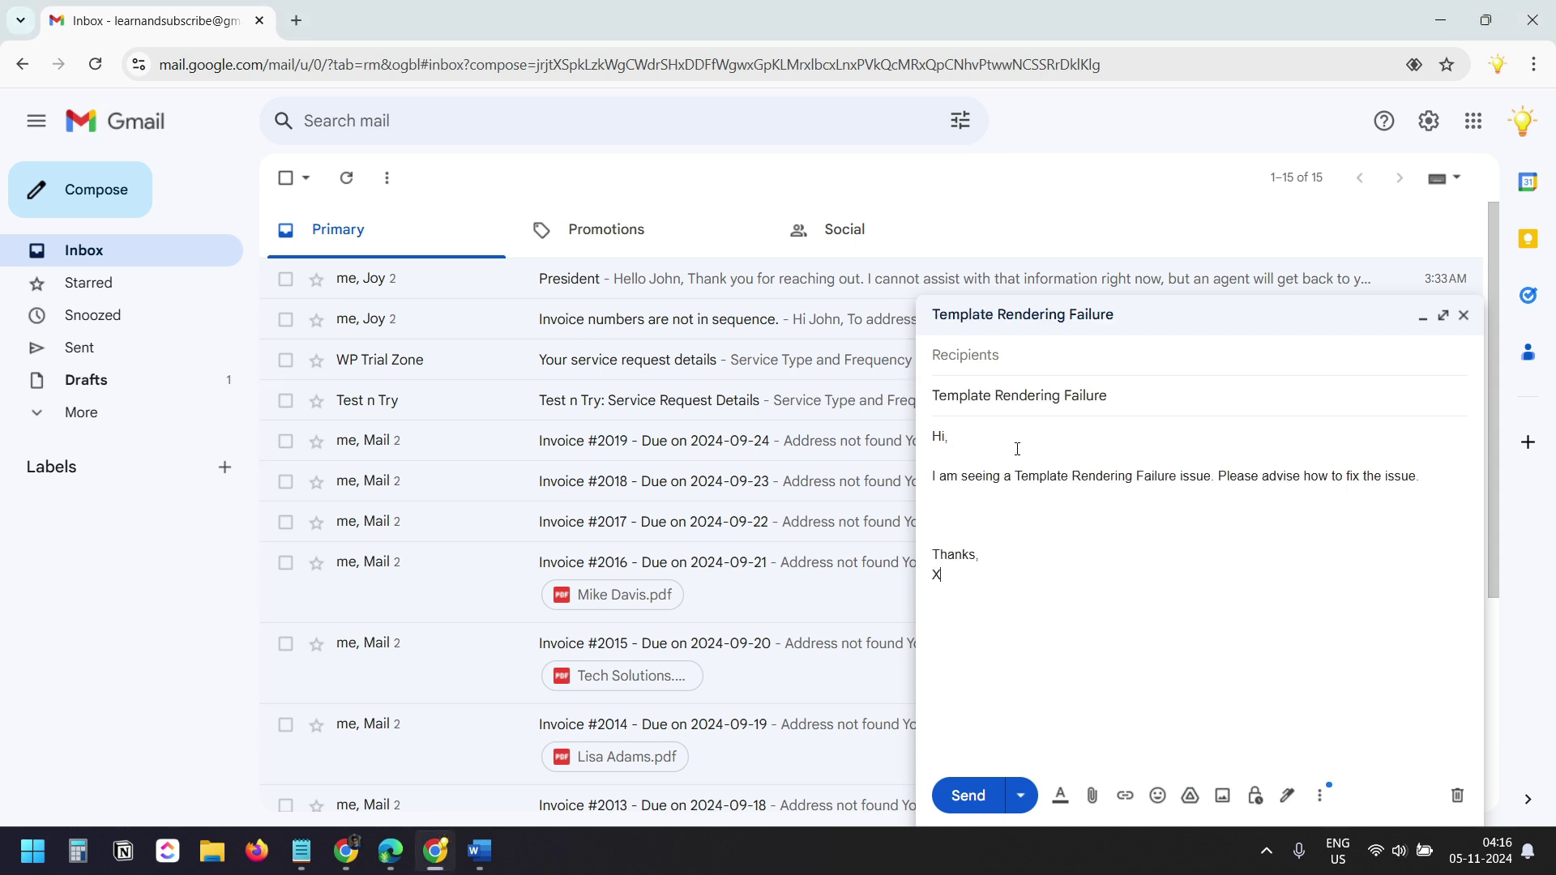
left_click(1008, 359)
type("joy")
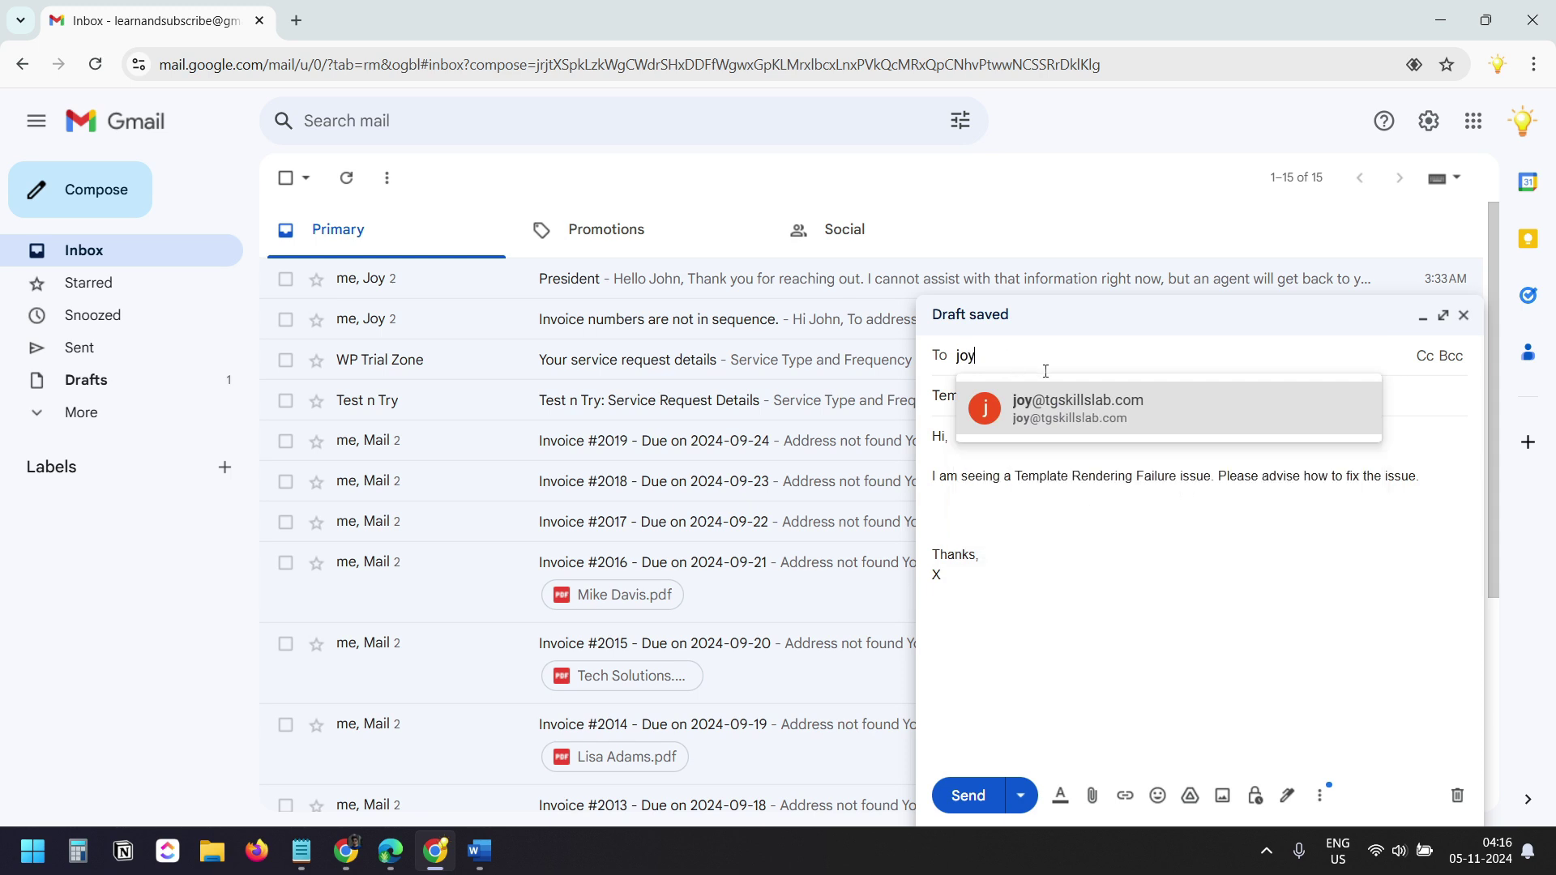
left_click(1119, 414)
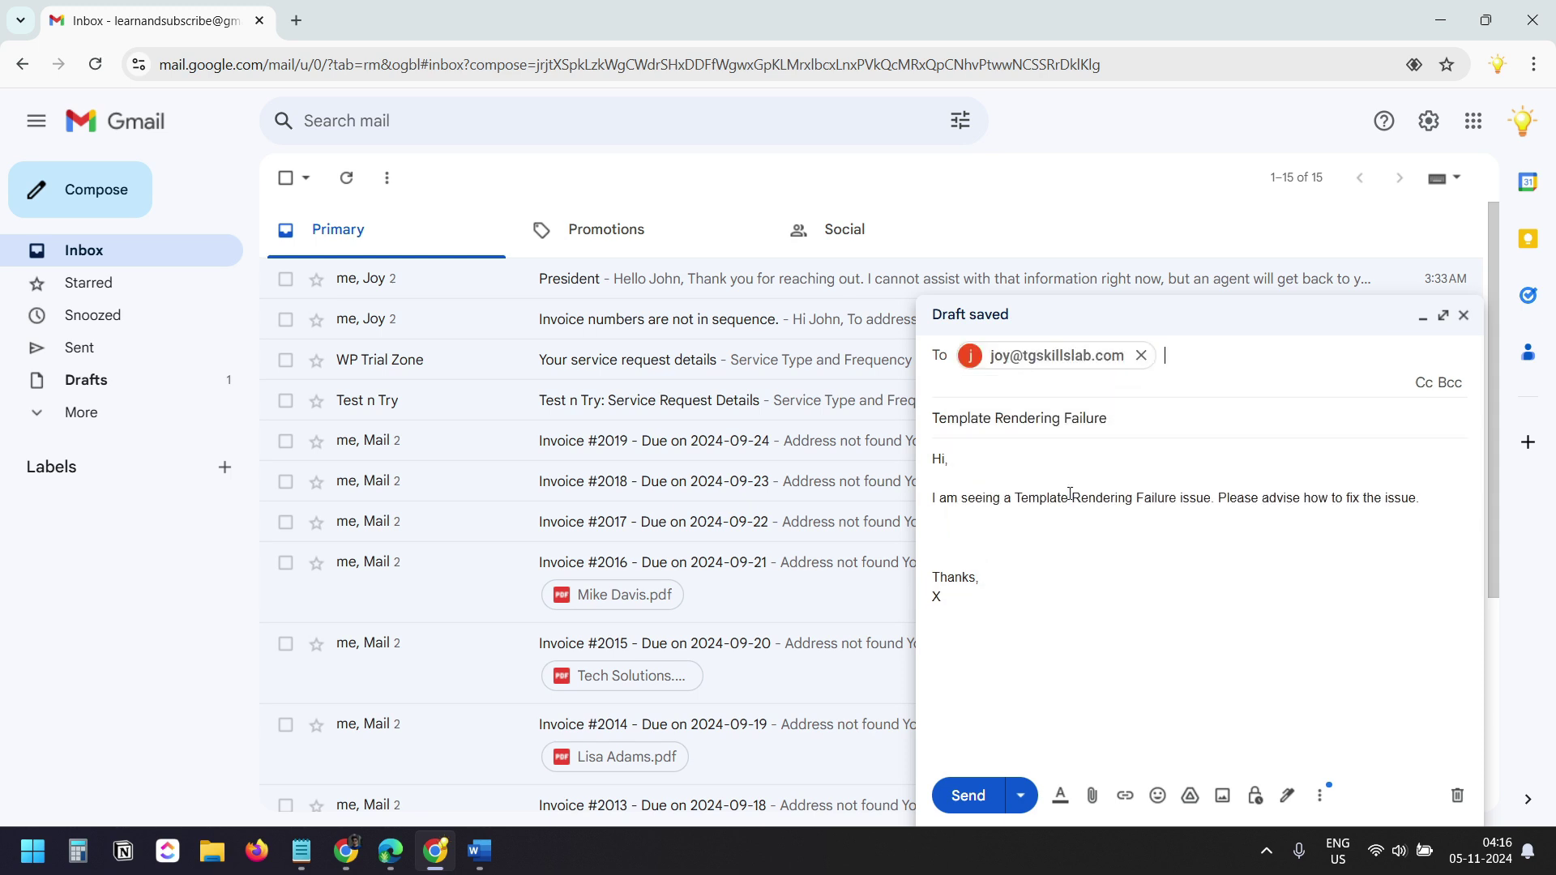
Check the issue heading in the solutions document and send the test email
left_click(479, 851)
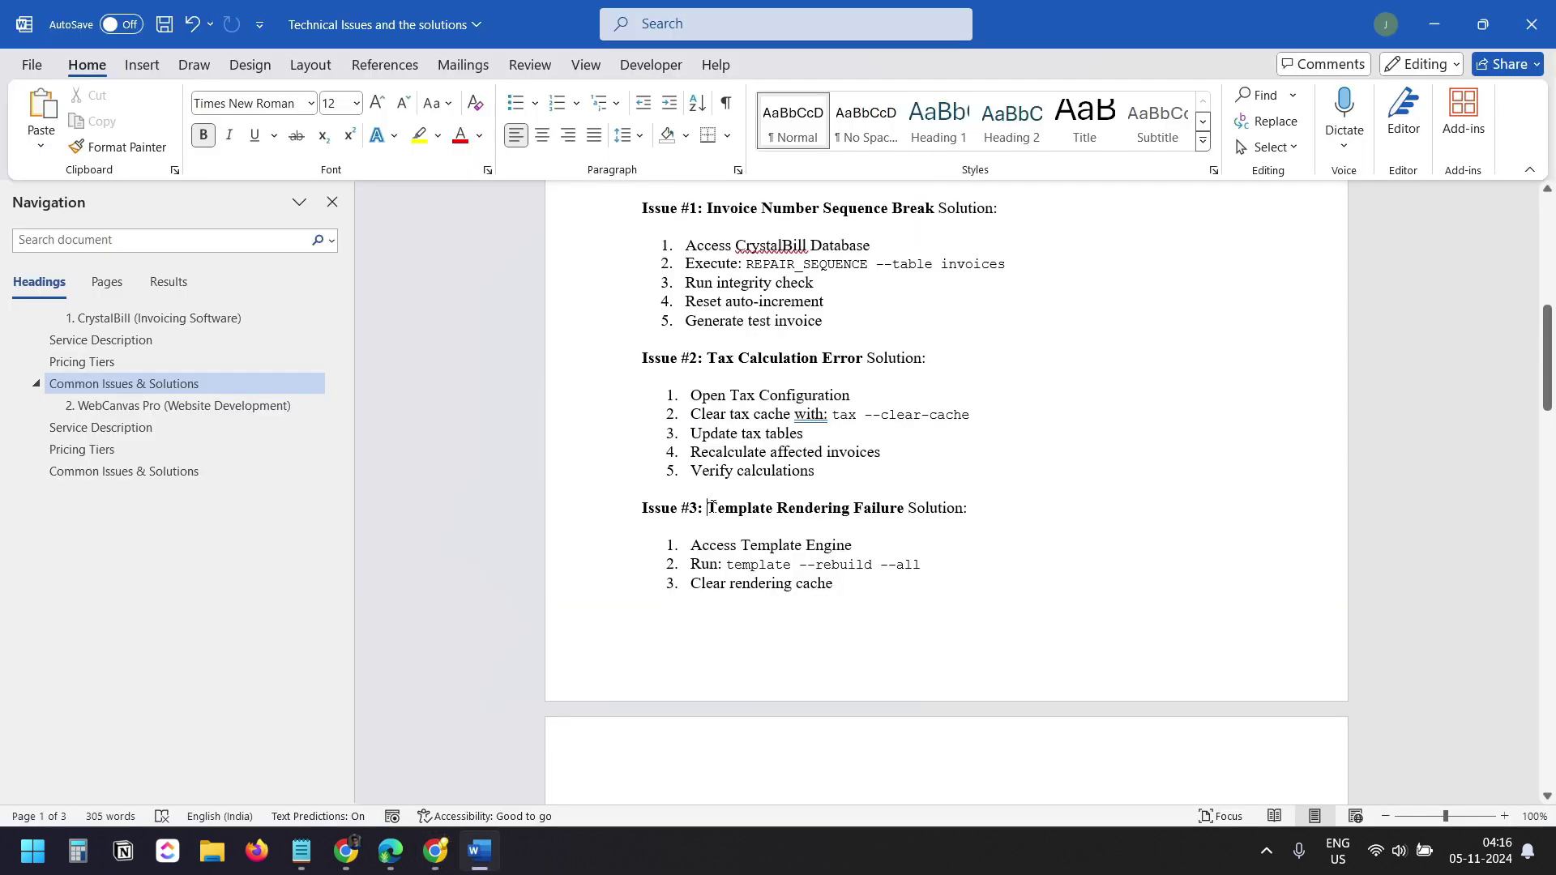
left_click_drag(707, 508, 963, 508)
key("alt+Tab")
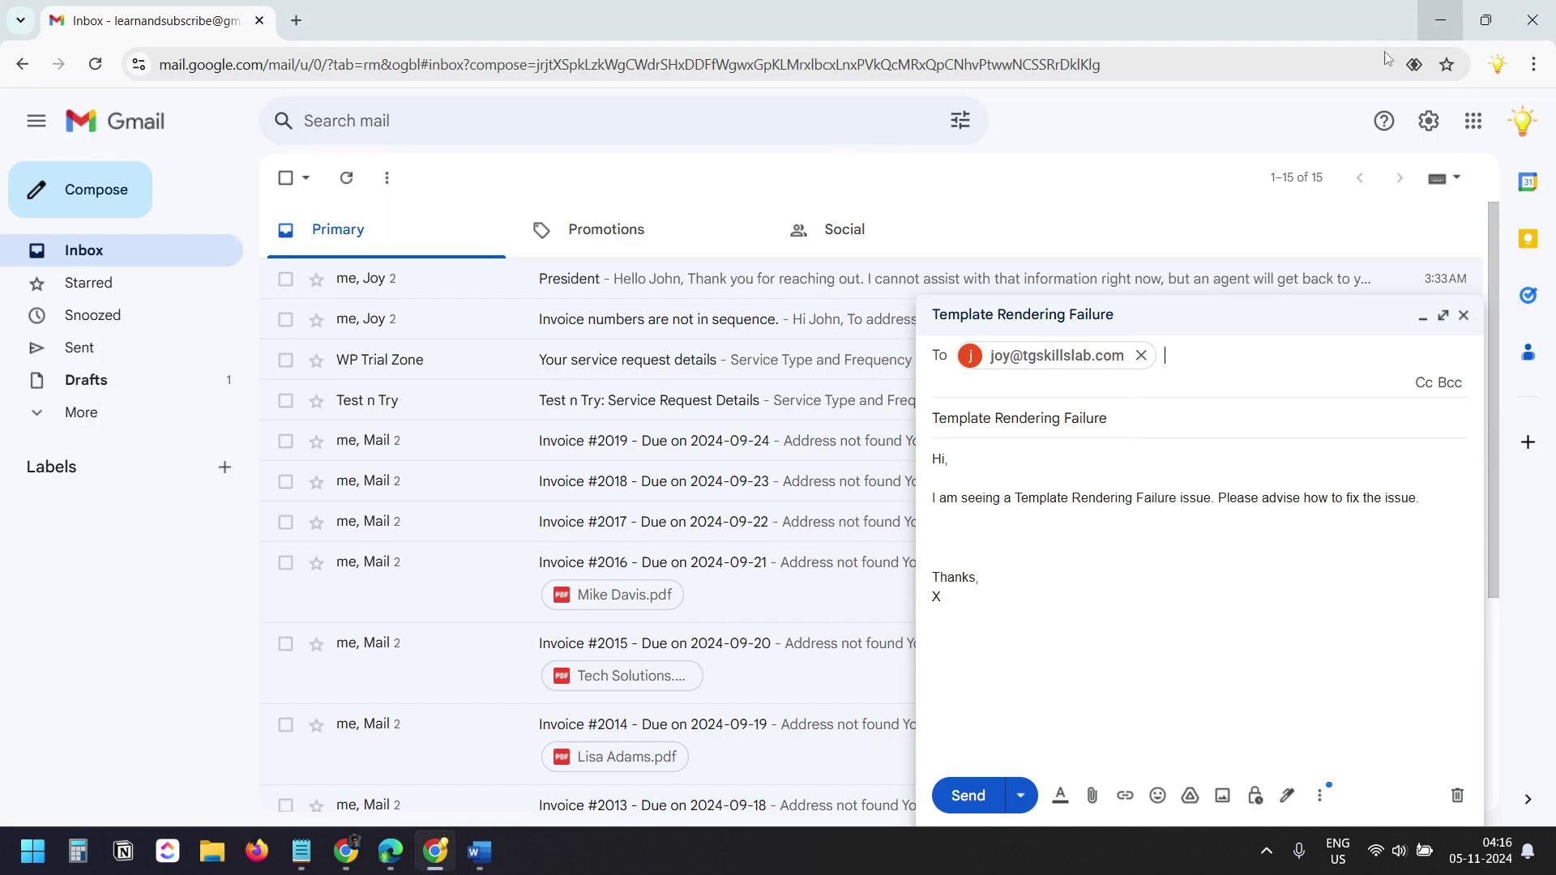
left_click(974, 798)
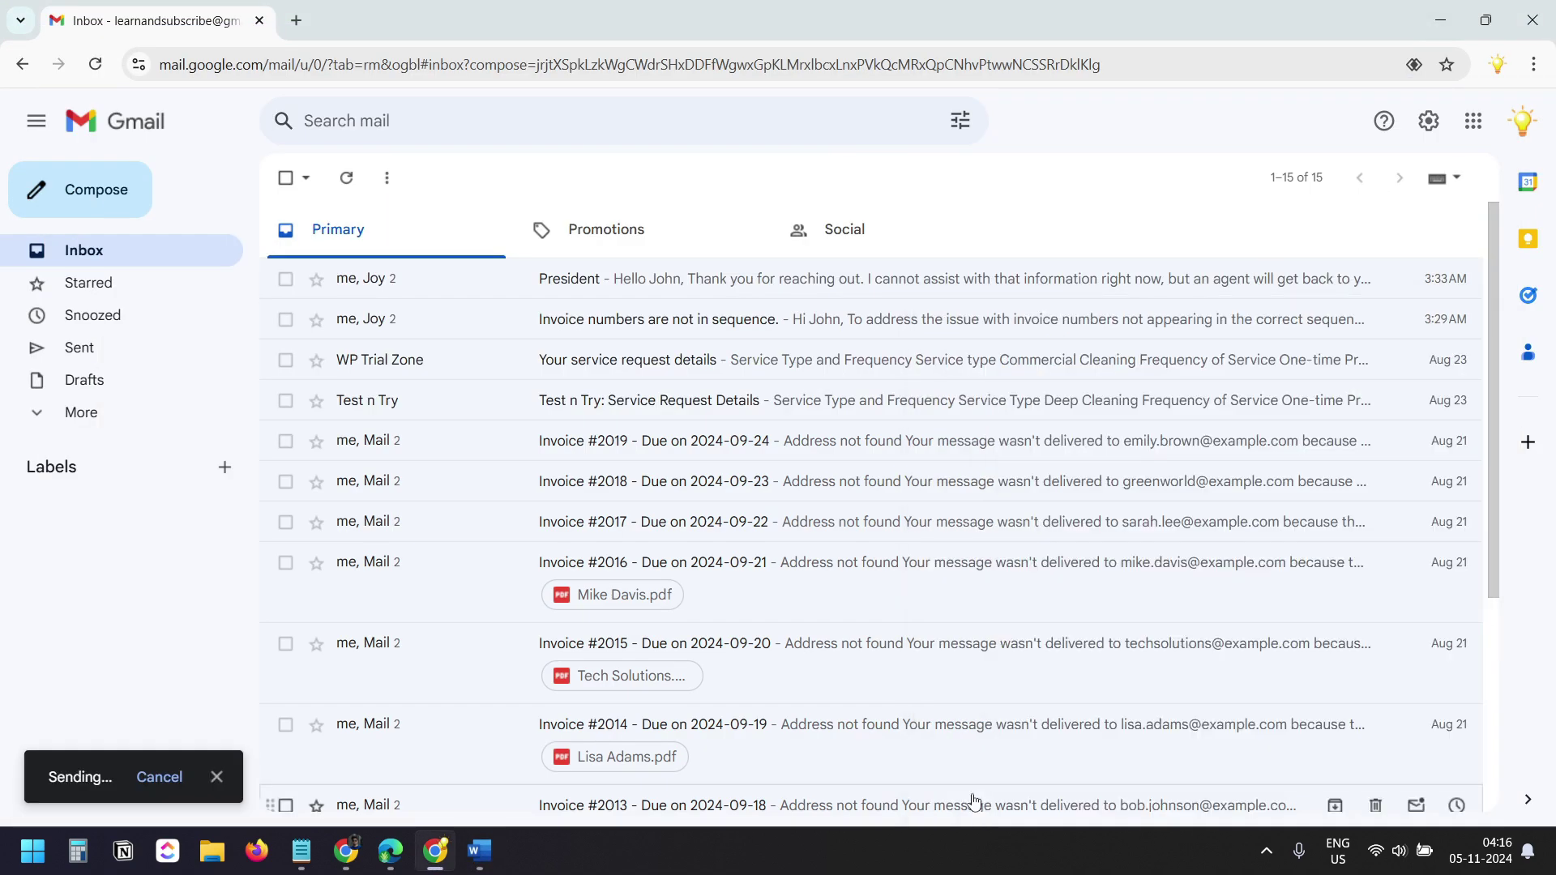
key("alt+Tab")
left_click(328, 27)
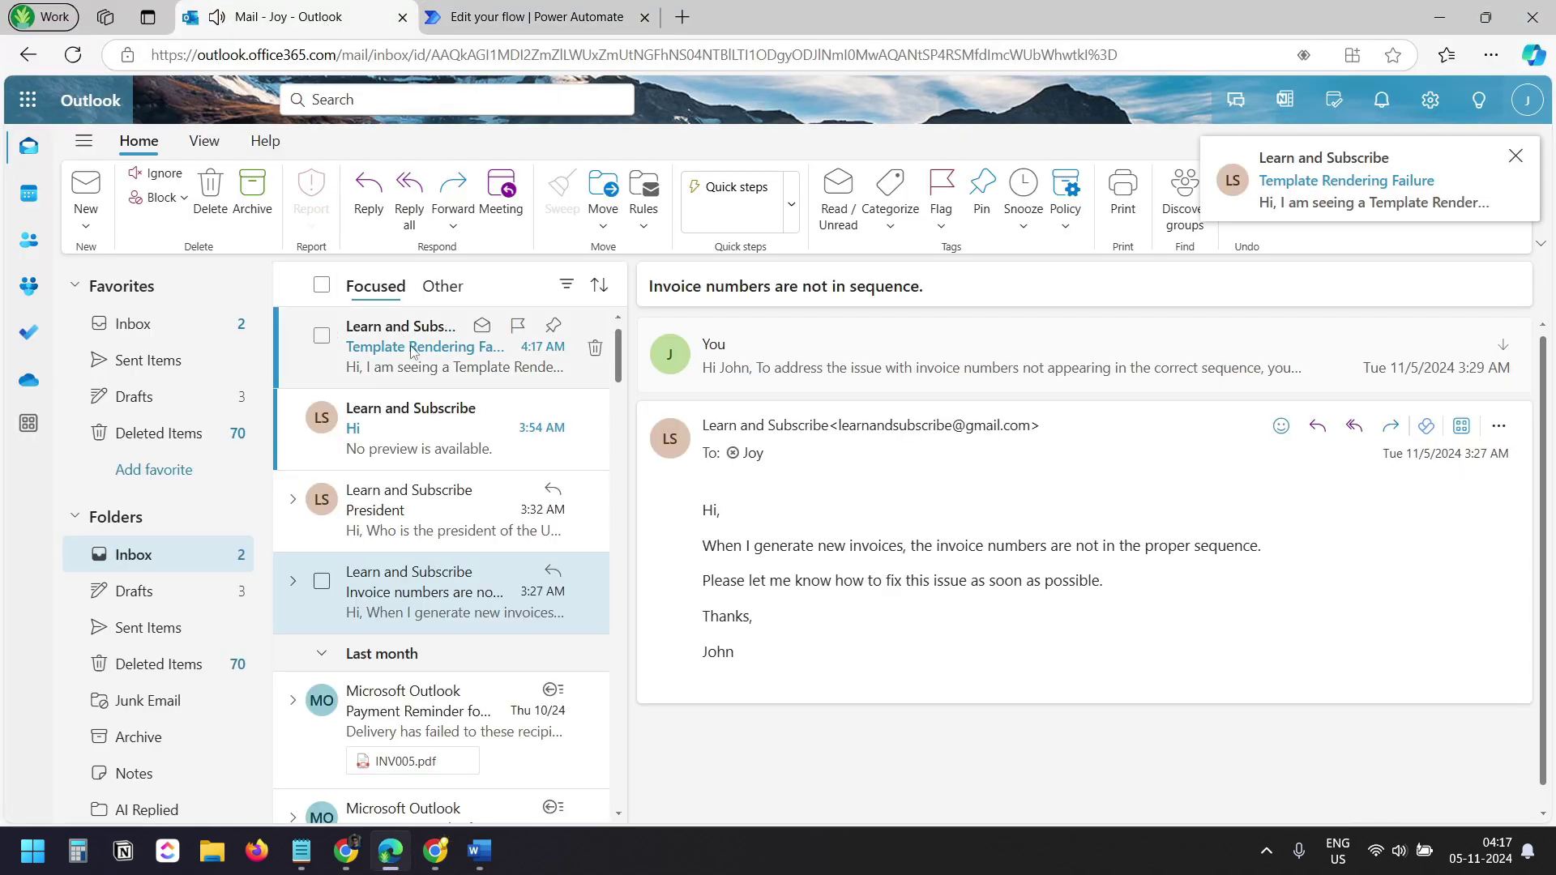
Watch the test run complete Delay, Output and Reply to email (V3)
left_click(475, 13)
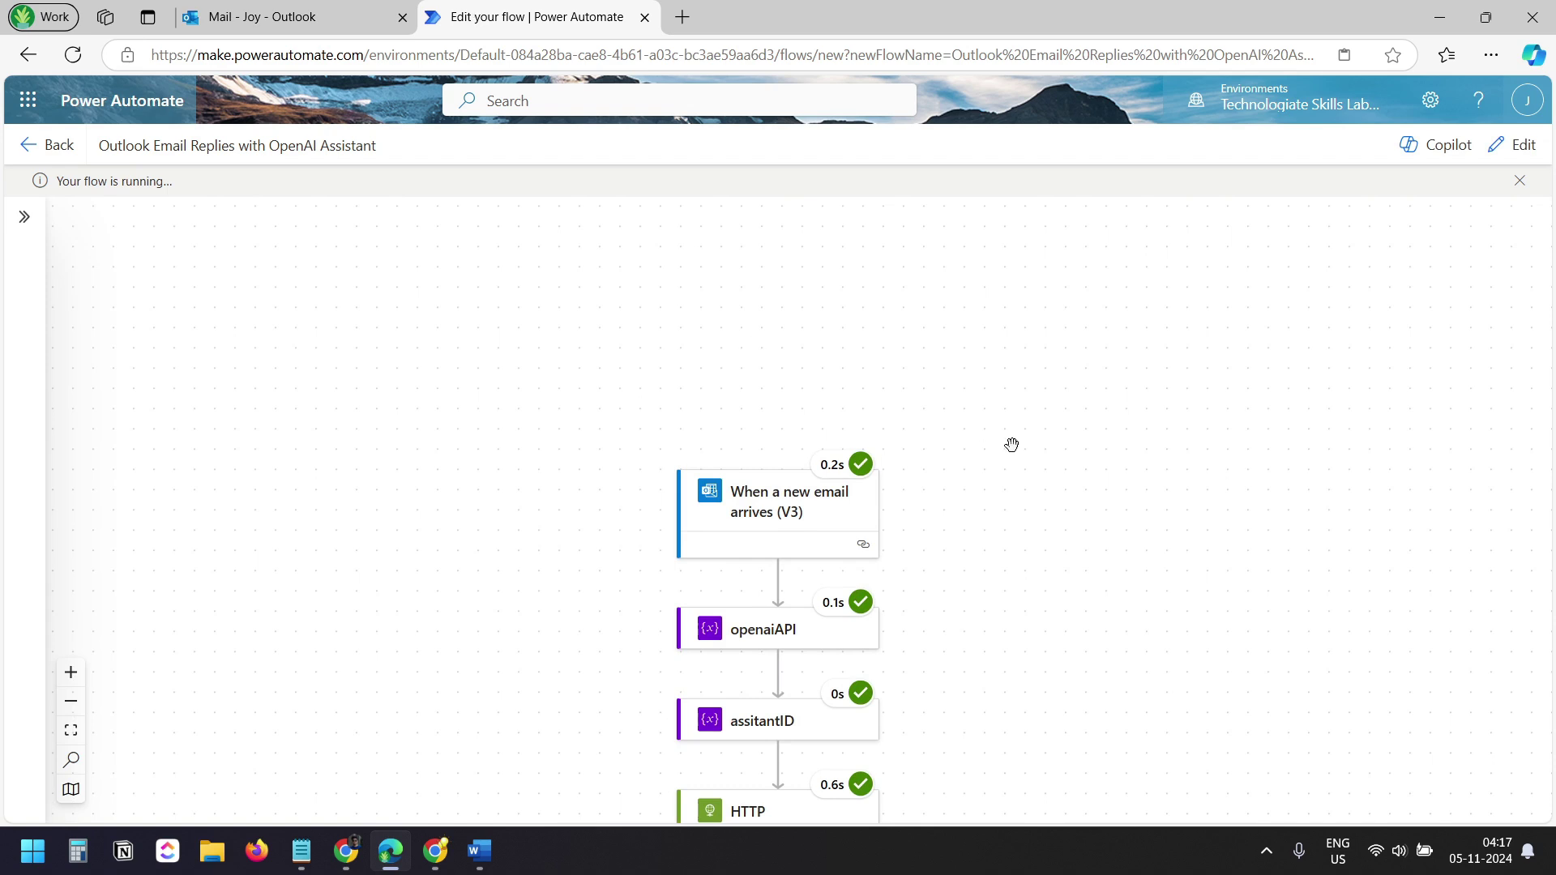
scroll(1011, 445, "down", 5)
scroll(1012, 448, "up", 1)
scroll(1053, 479, "down", 1)
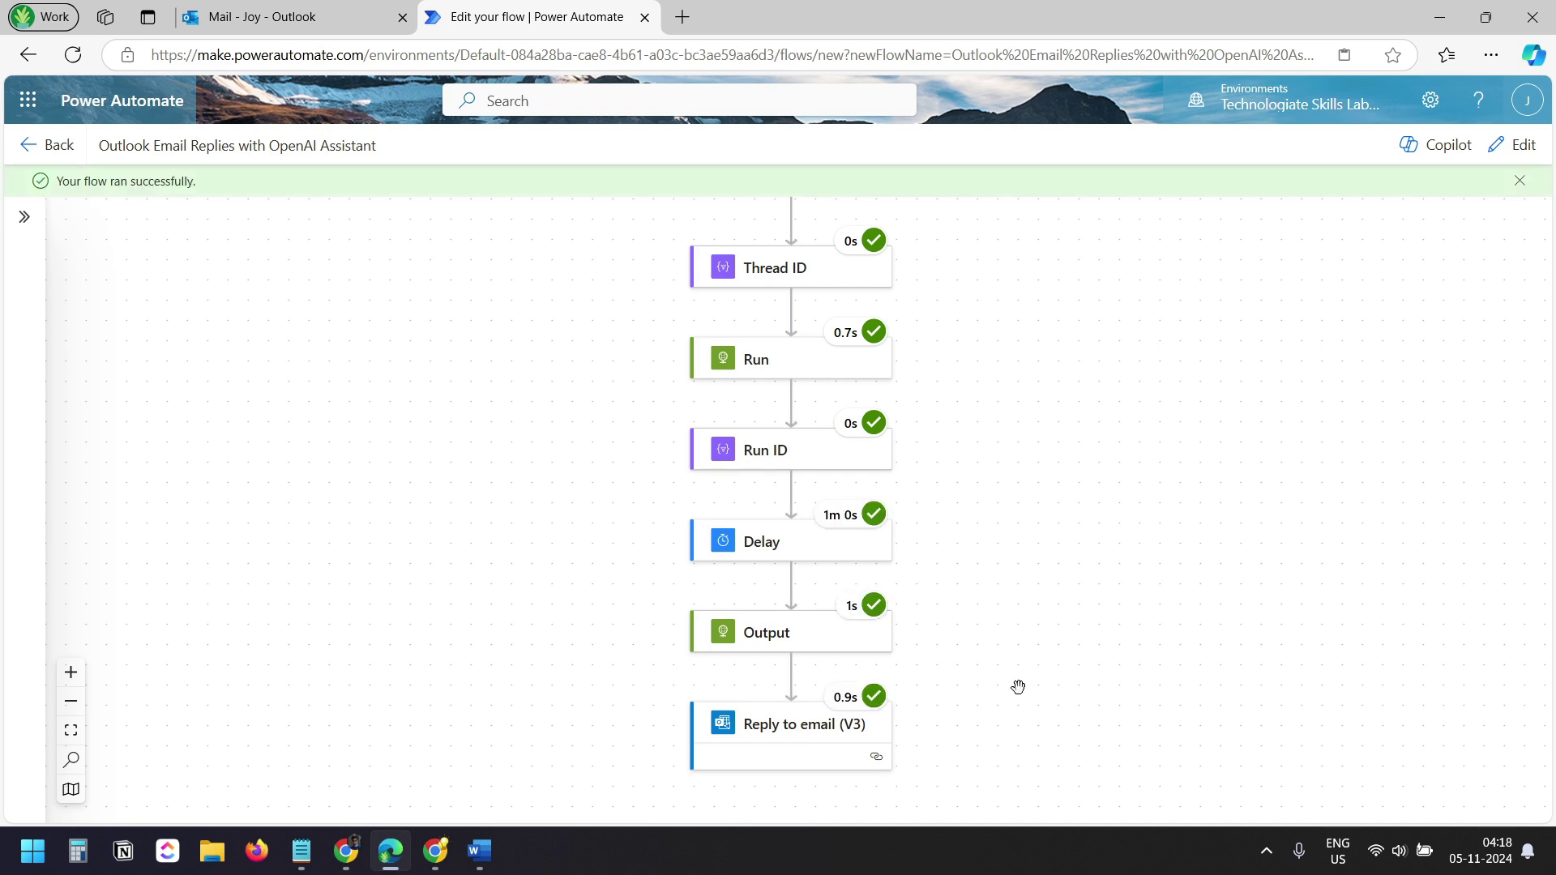
Open the automated reply and compare its first steps and rebuild command with Issue #3
left_click(436, 851)
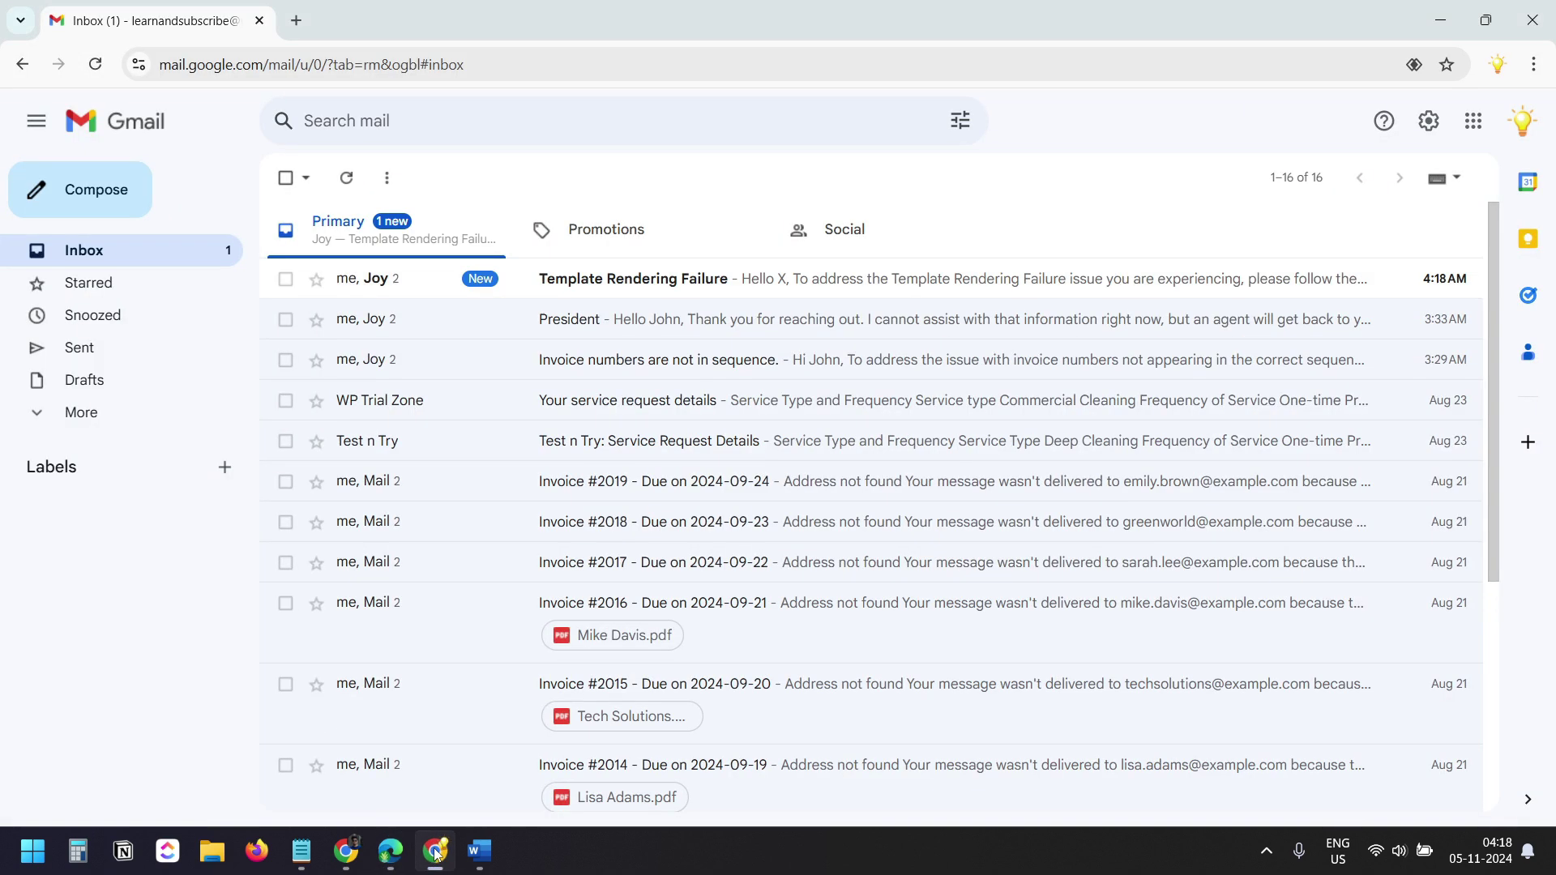
left_click(646, 285)
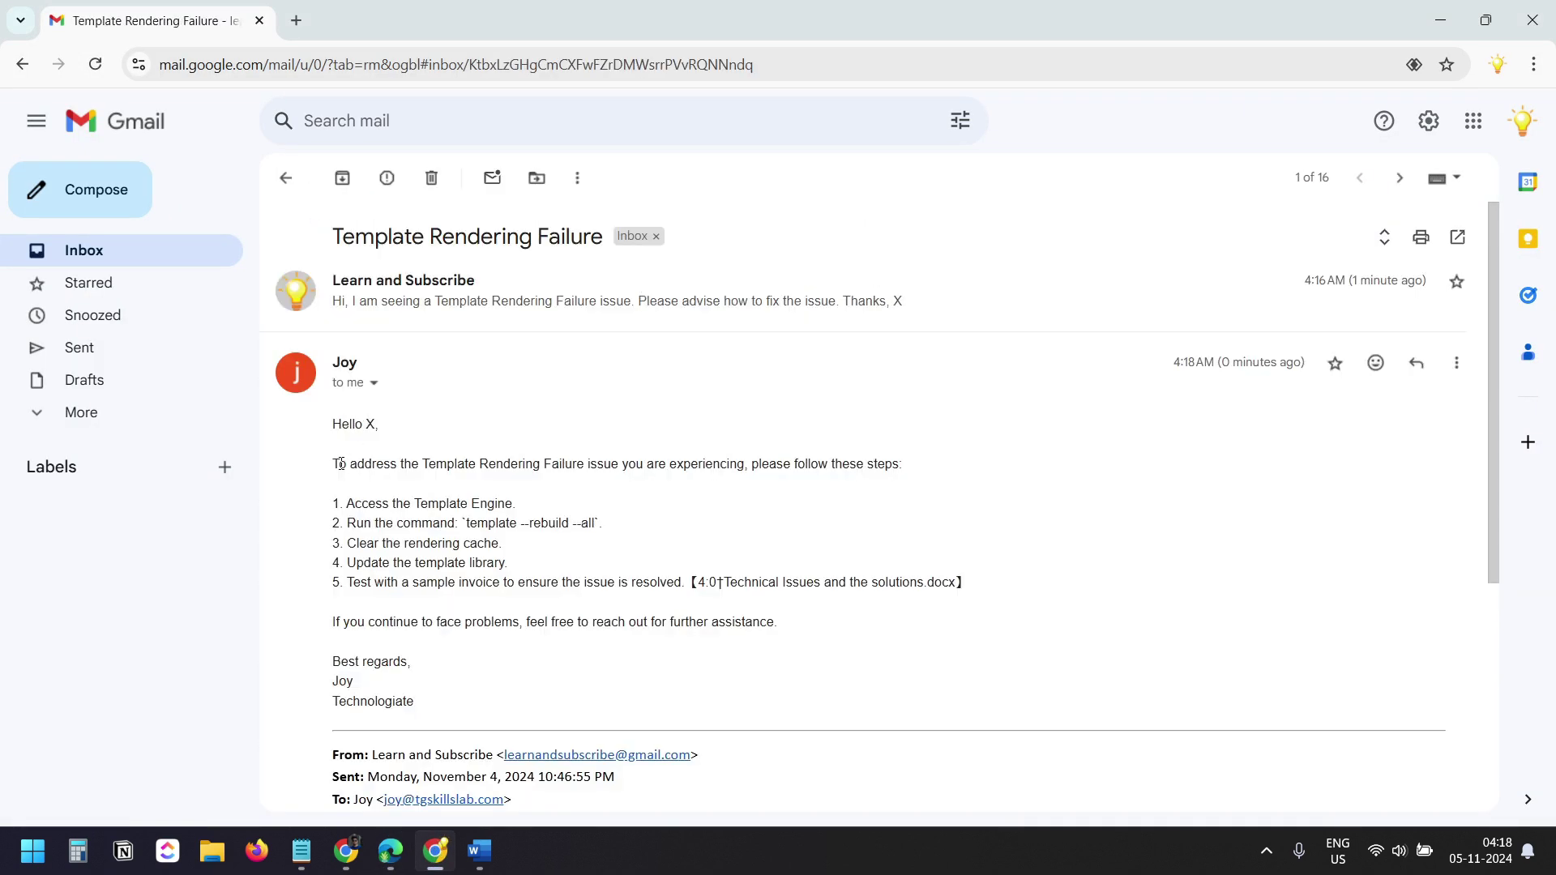
left_click_drag(465, 465, 771, 467)
left_click(939, 470)
left_click_drag(362, 503, 505, 503)
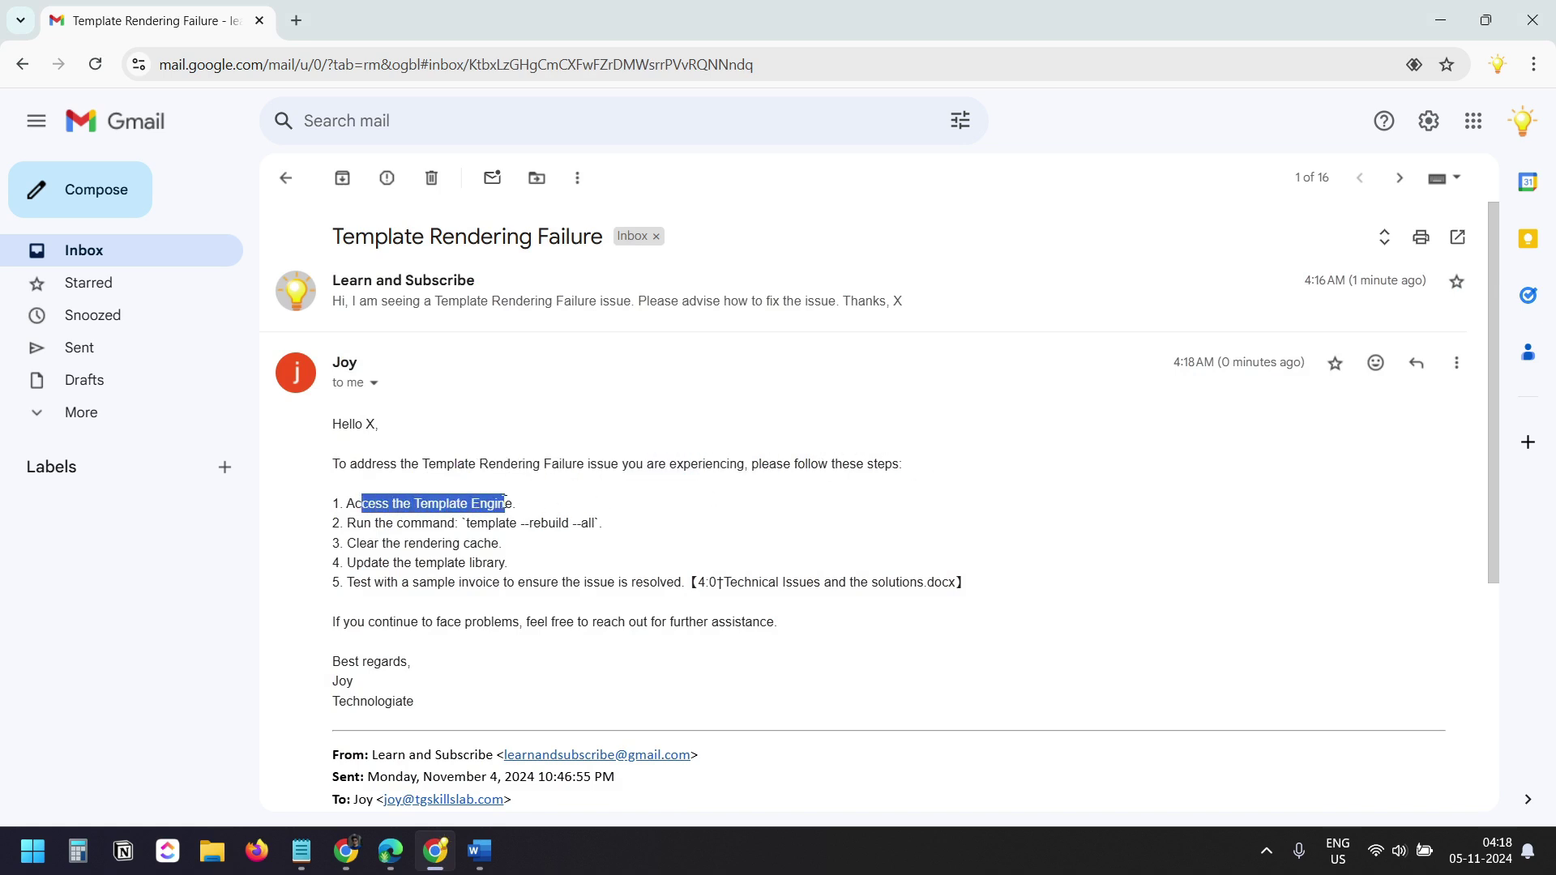
left_click(479, 851)
left_click_drag(691, 545, 909, 542)
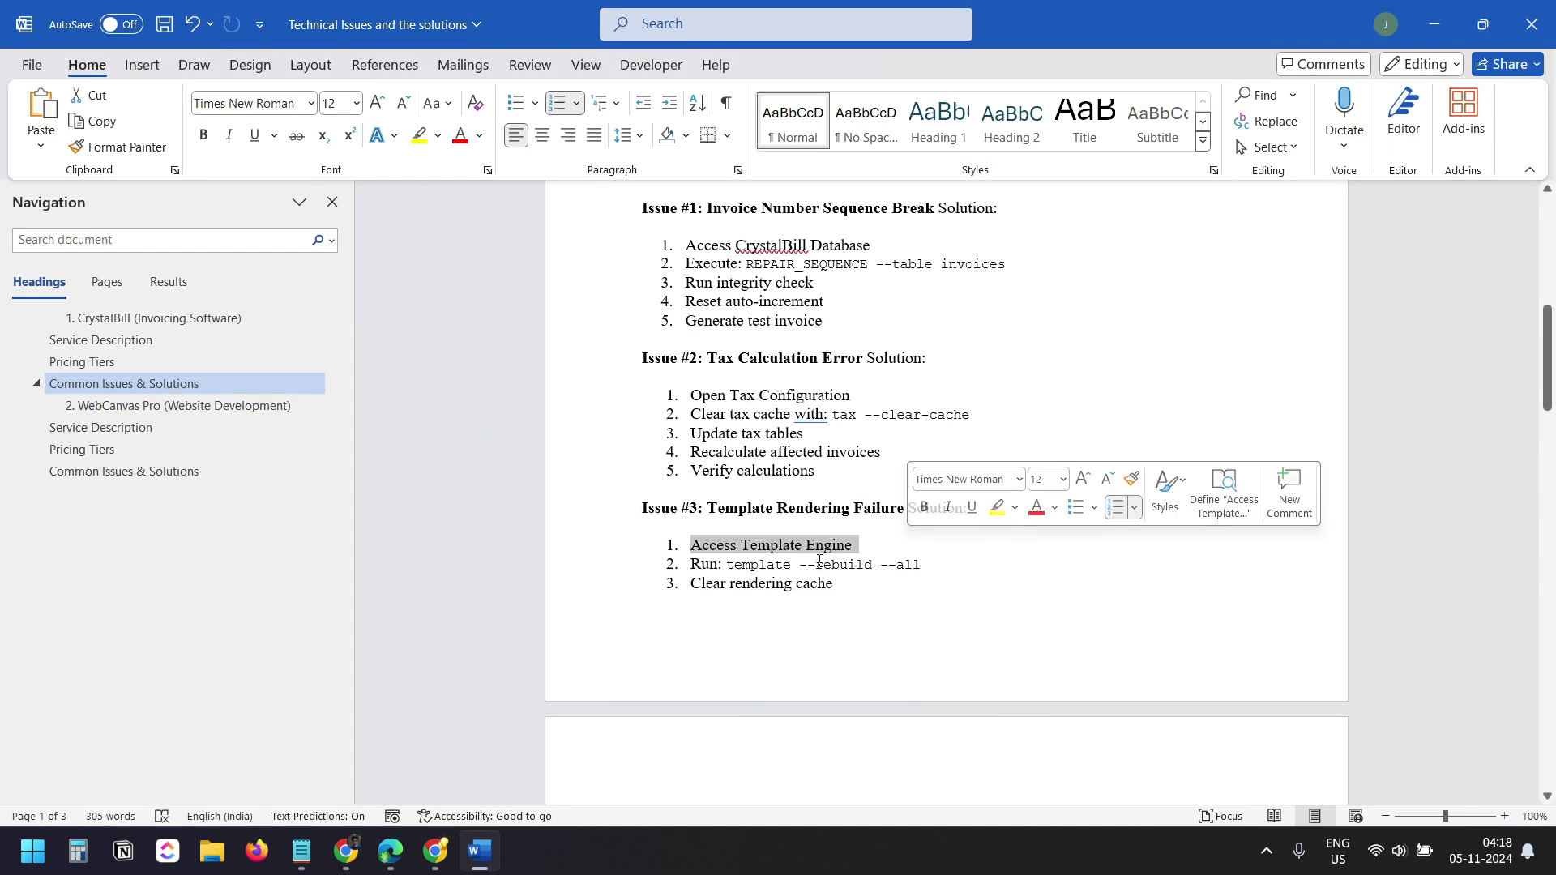
left_click_drag(748, 565, 758, 566)
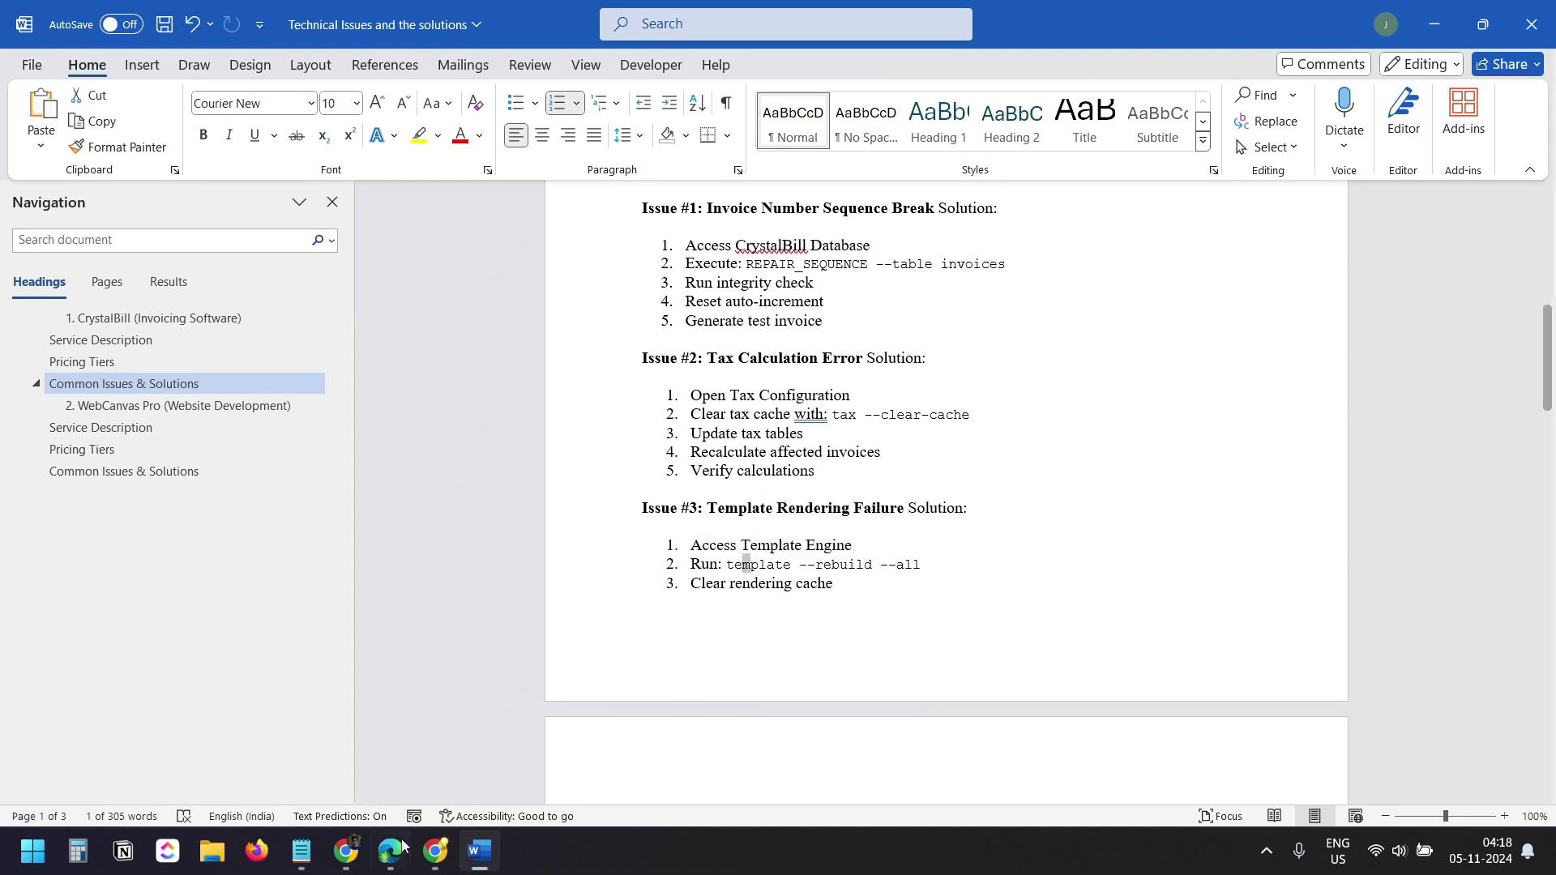
left_click(435, 851)
left_click_drag(466, 523, 624, 529)
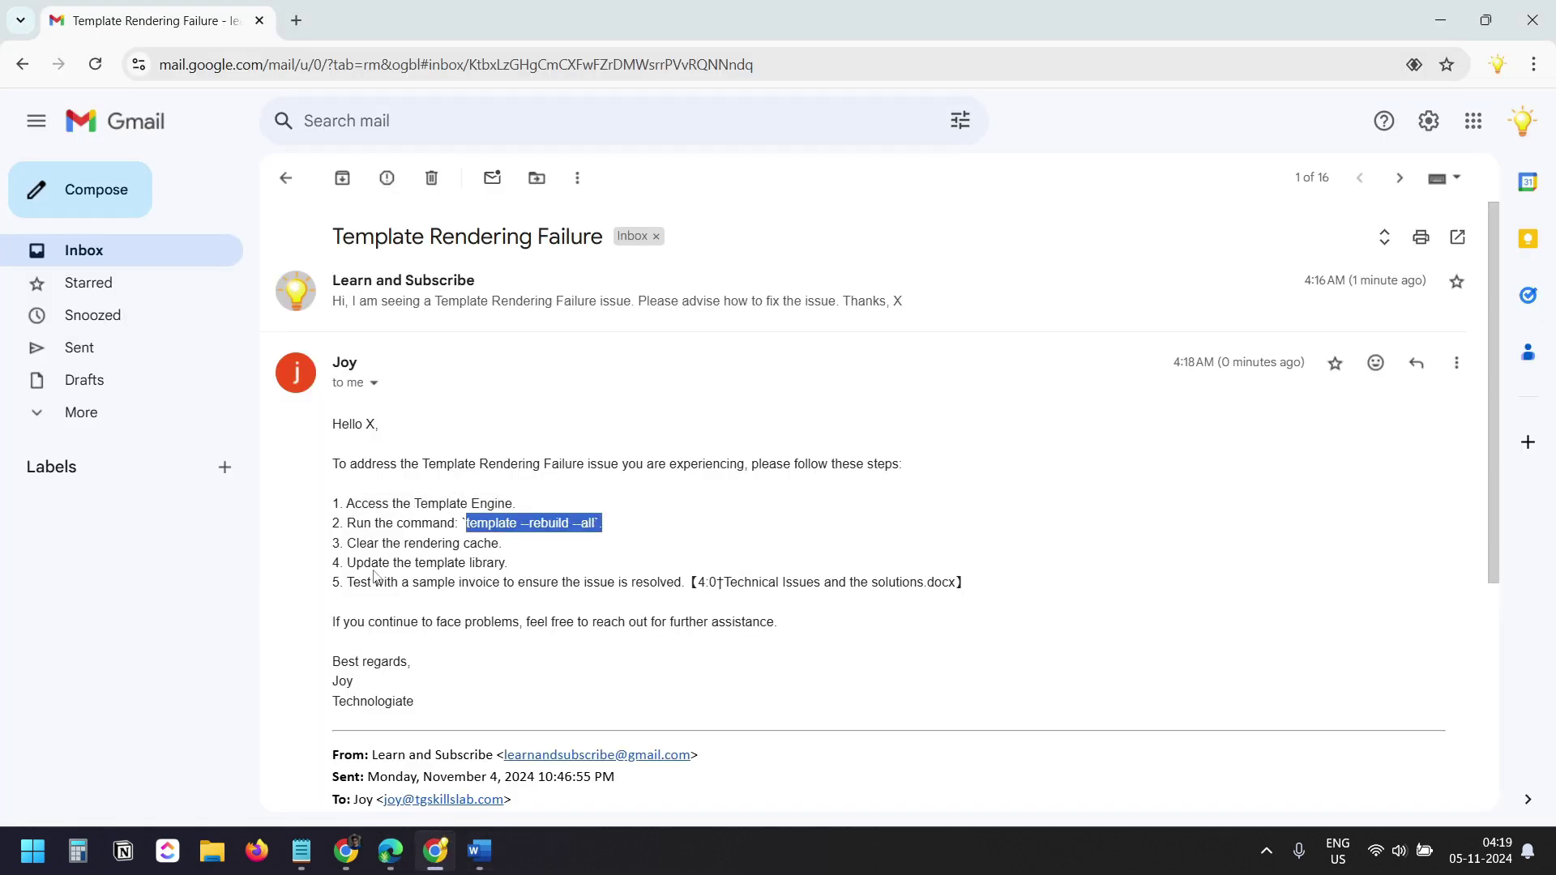
left_click_drag(374, 584, 637, 584)
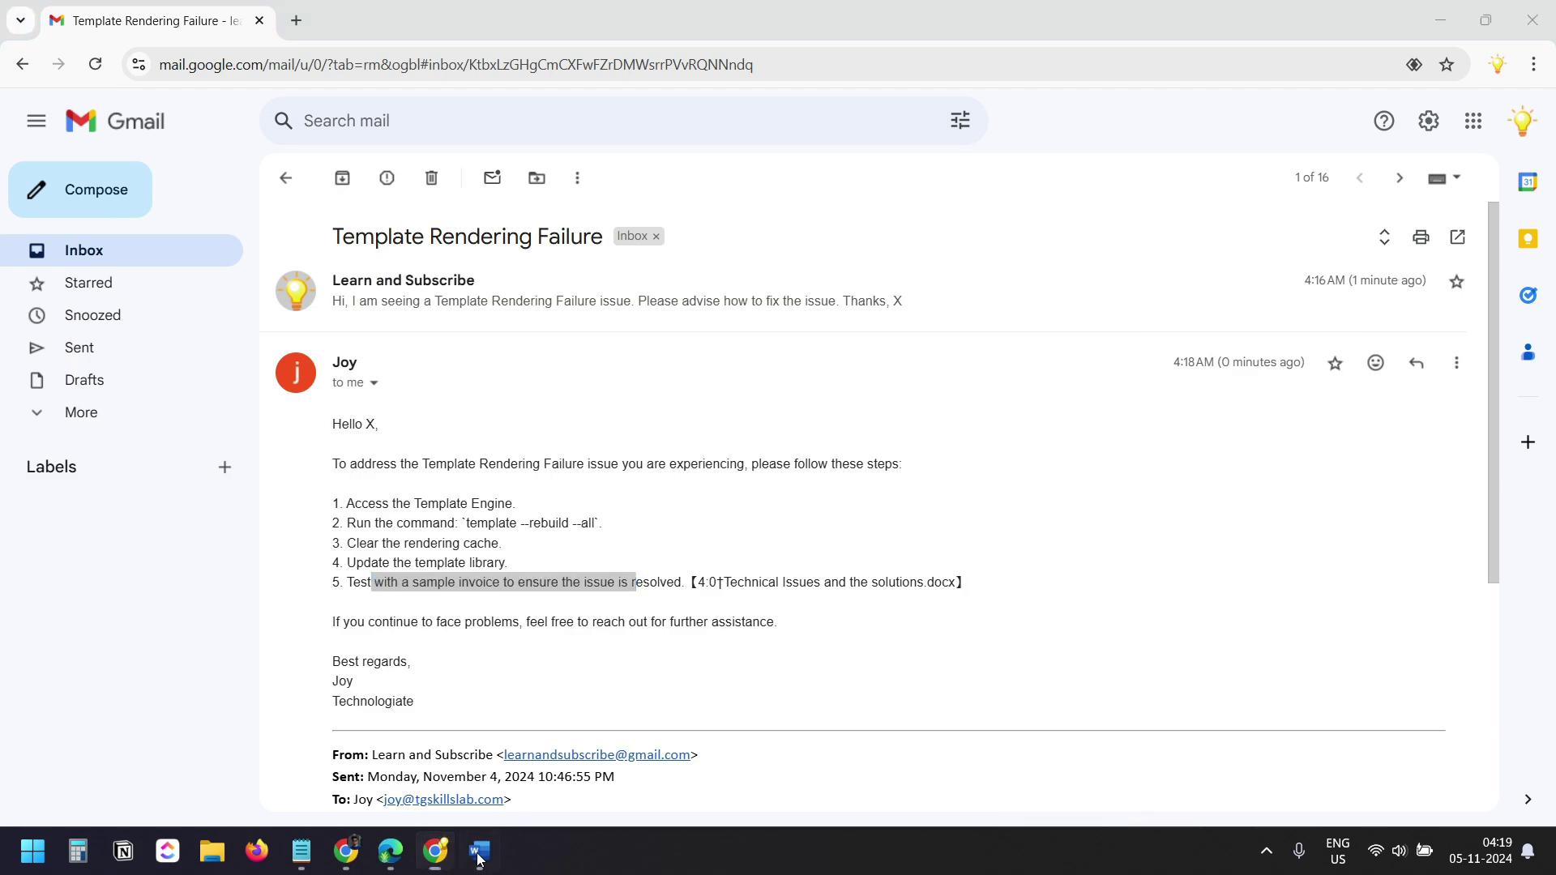
Check step 5 and the solutions.docx citation against the document
left_click(478, 852)
scroll(900, 661, "down", 3)
scroll(900, 661, "down", 4)
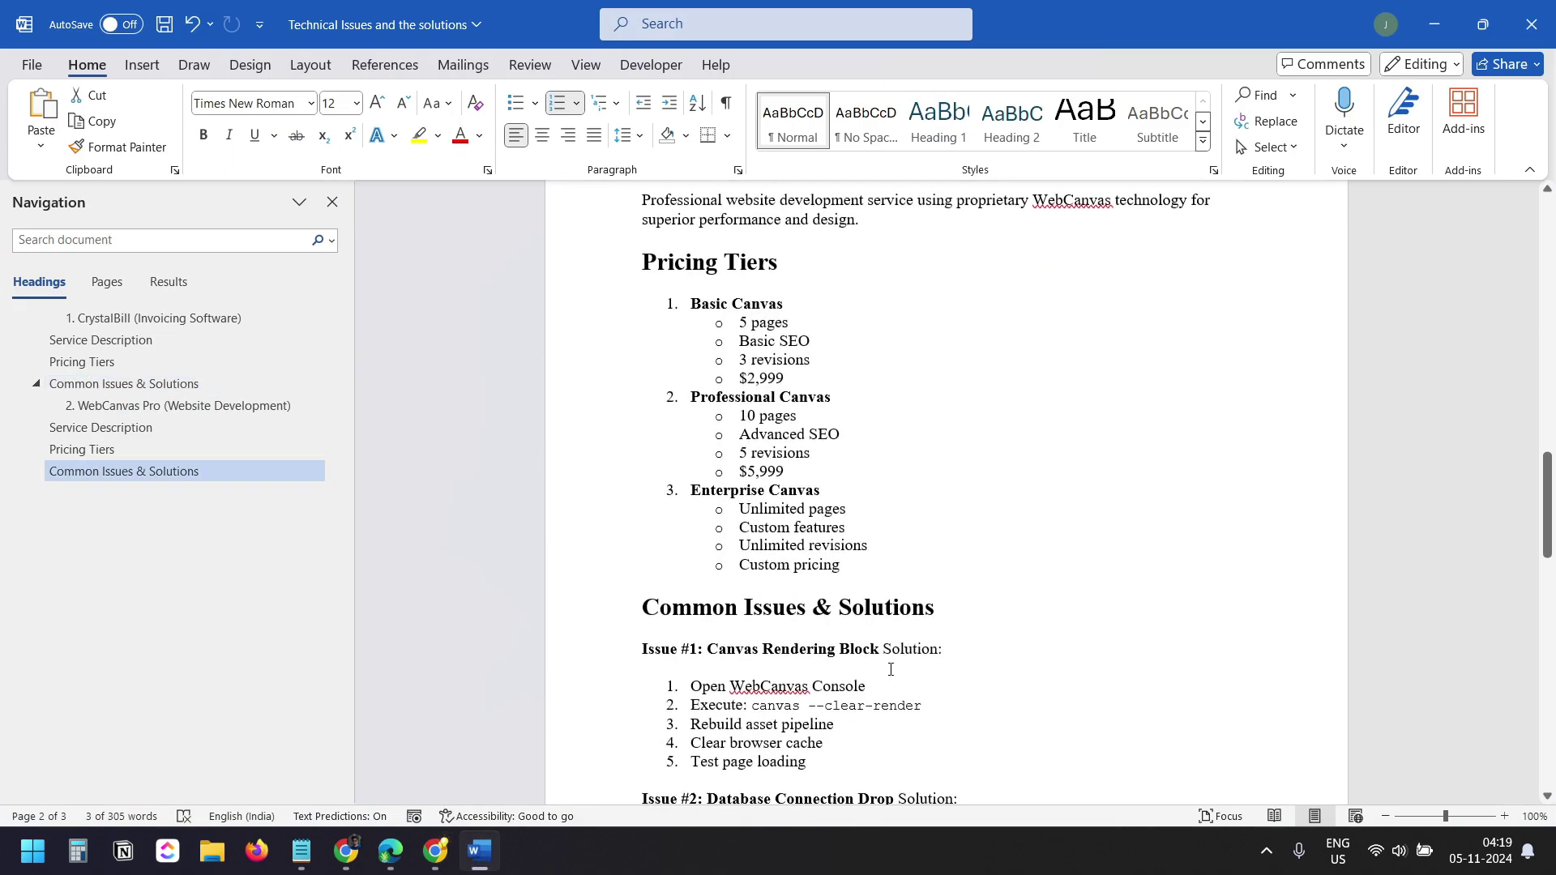
left_click(435, 851)
left_click(797, 634)
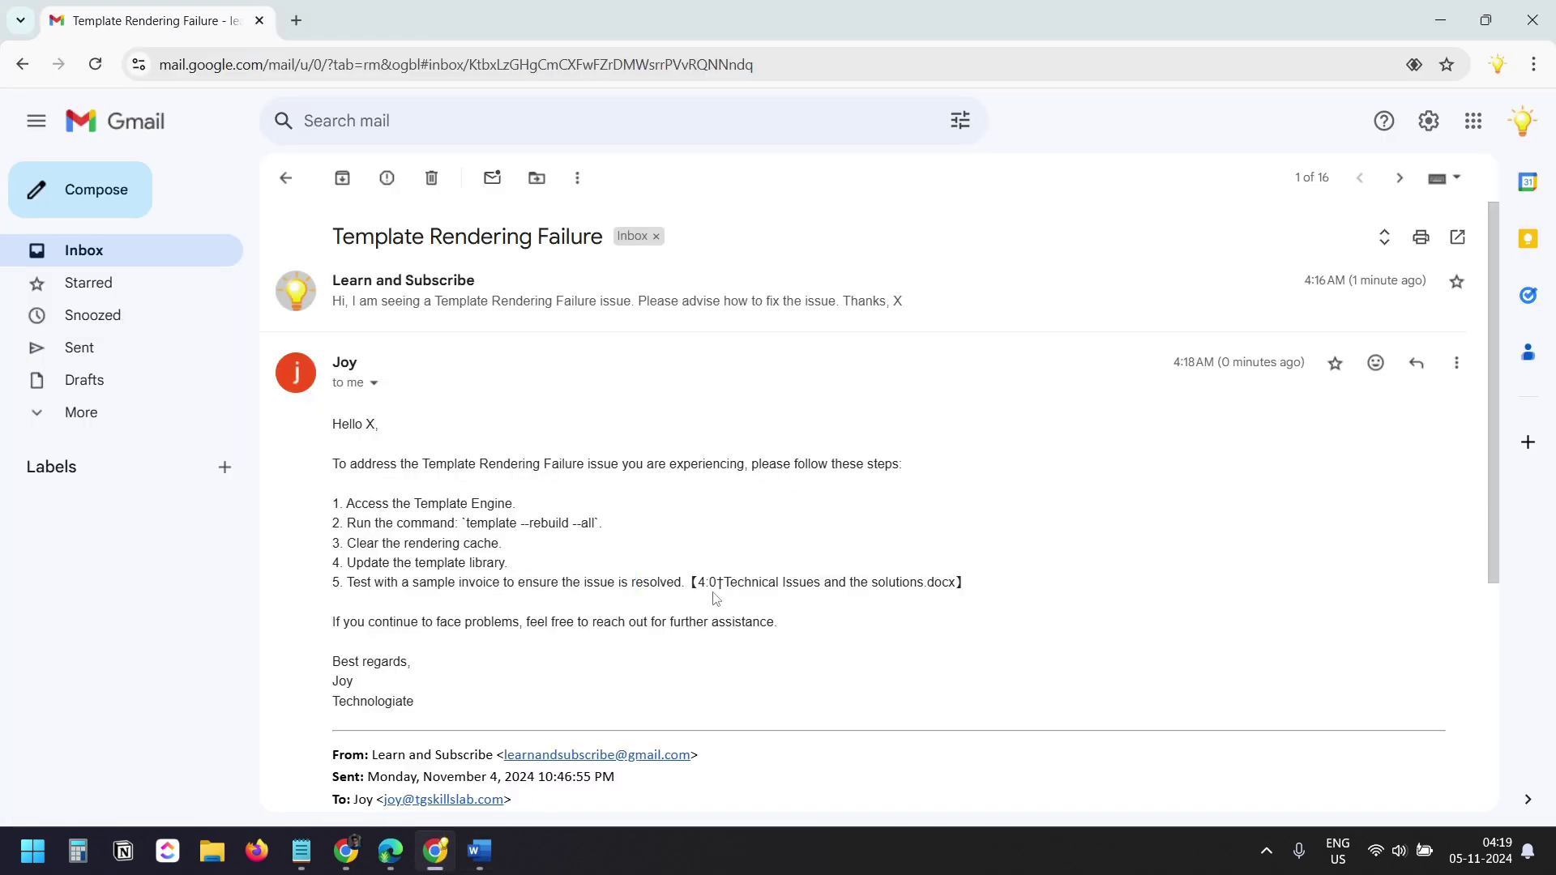
left_click_drag(694, 583, 959, 583)
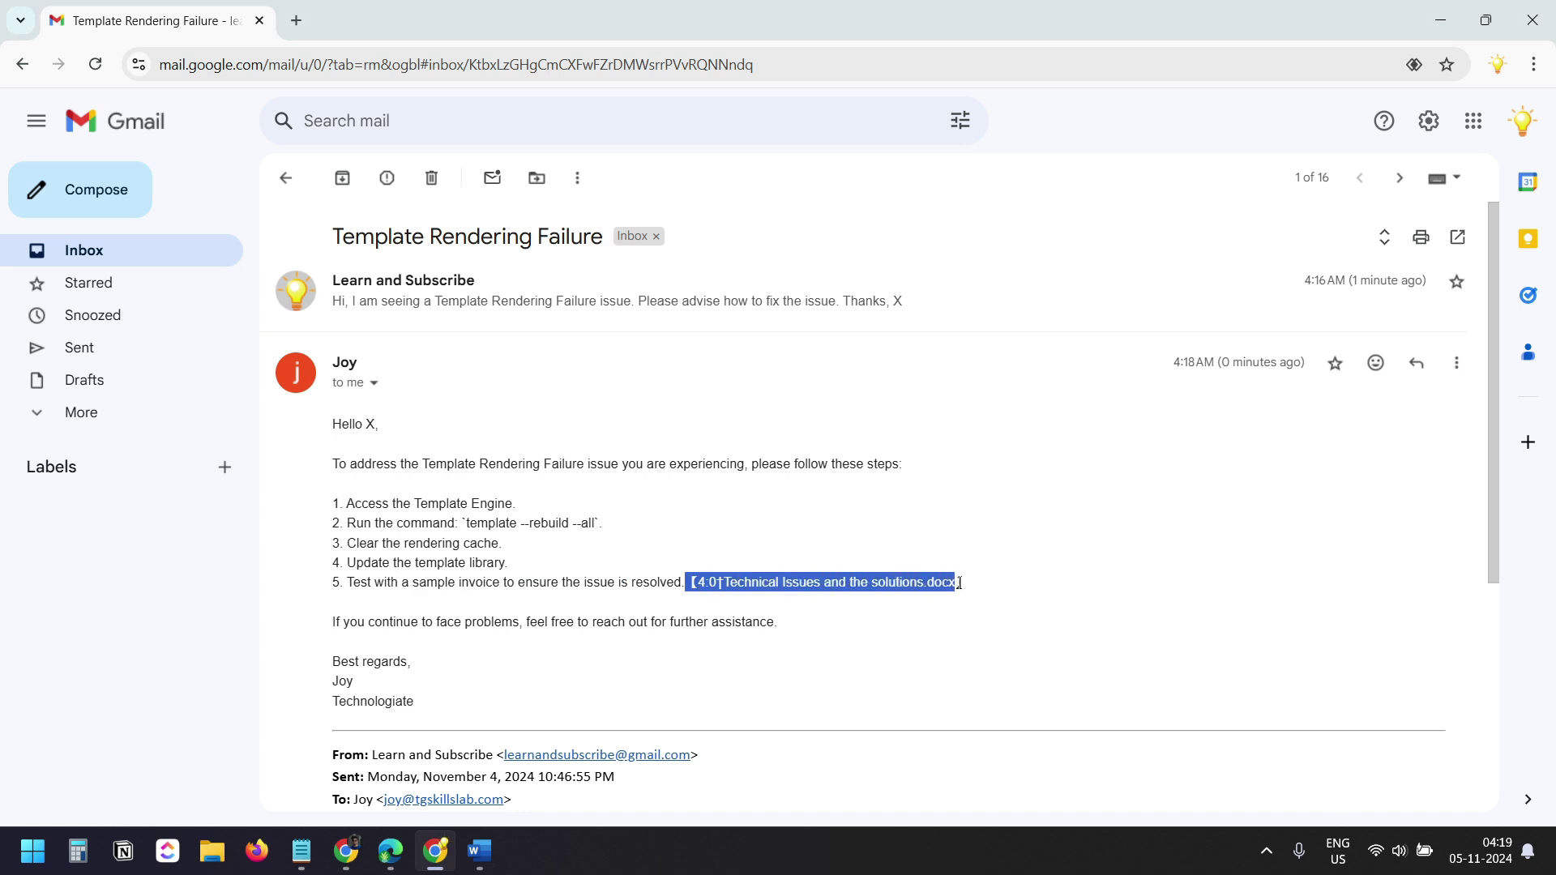
left_click(479, 851)
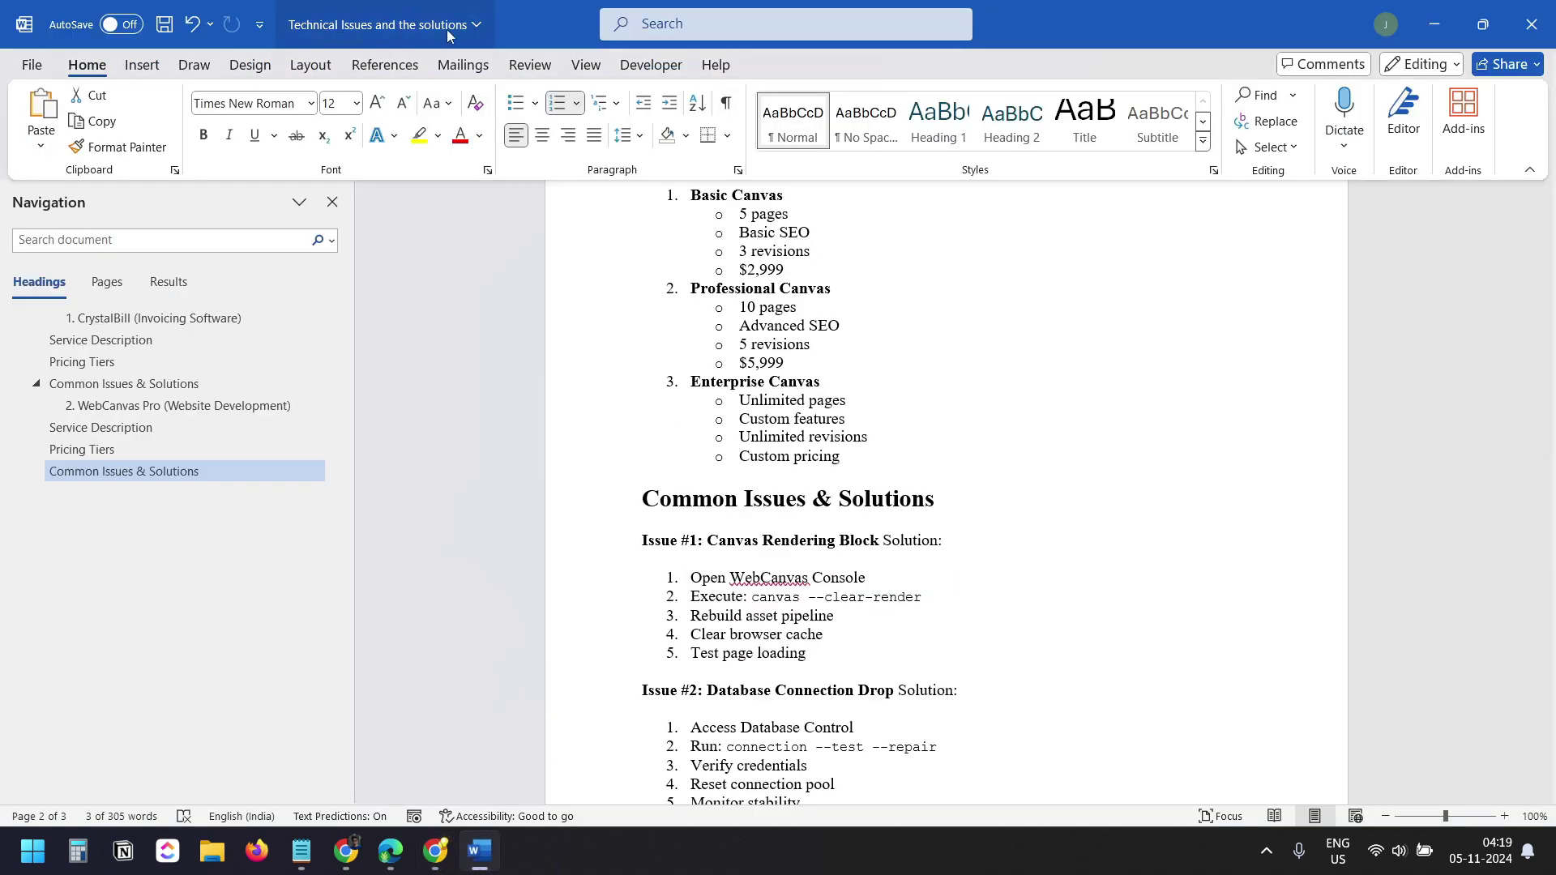
left_click(436, 851)
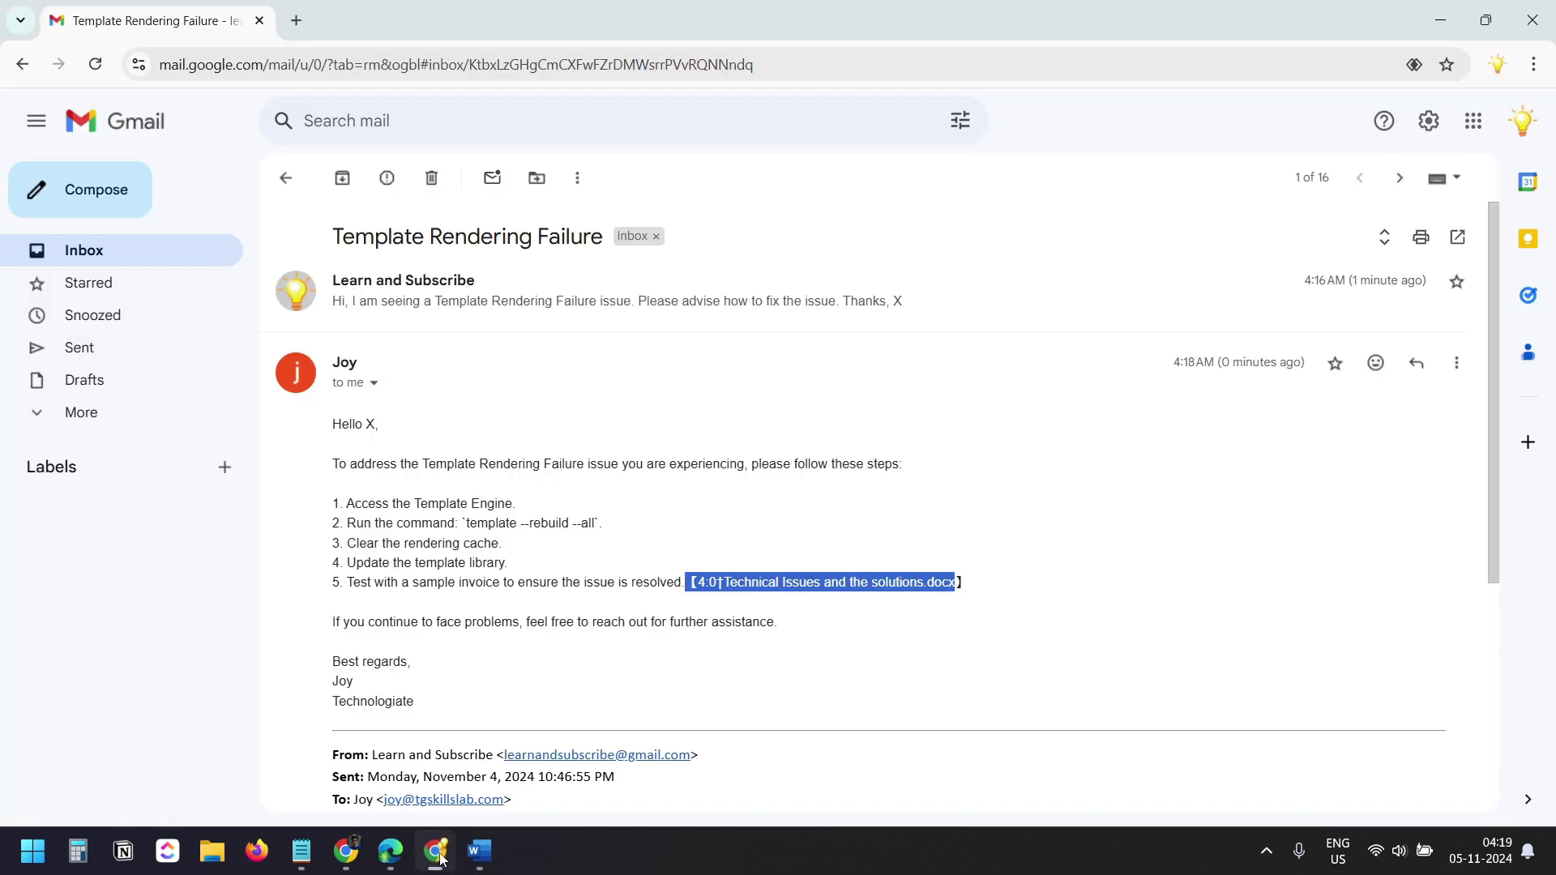
left_click(976, 587)
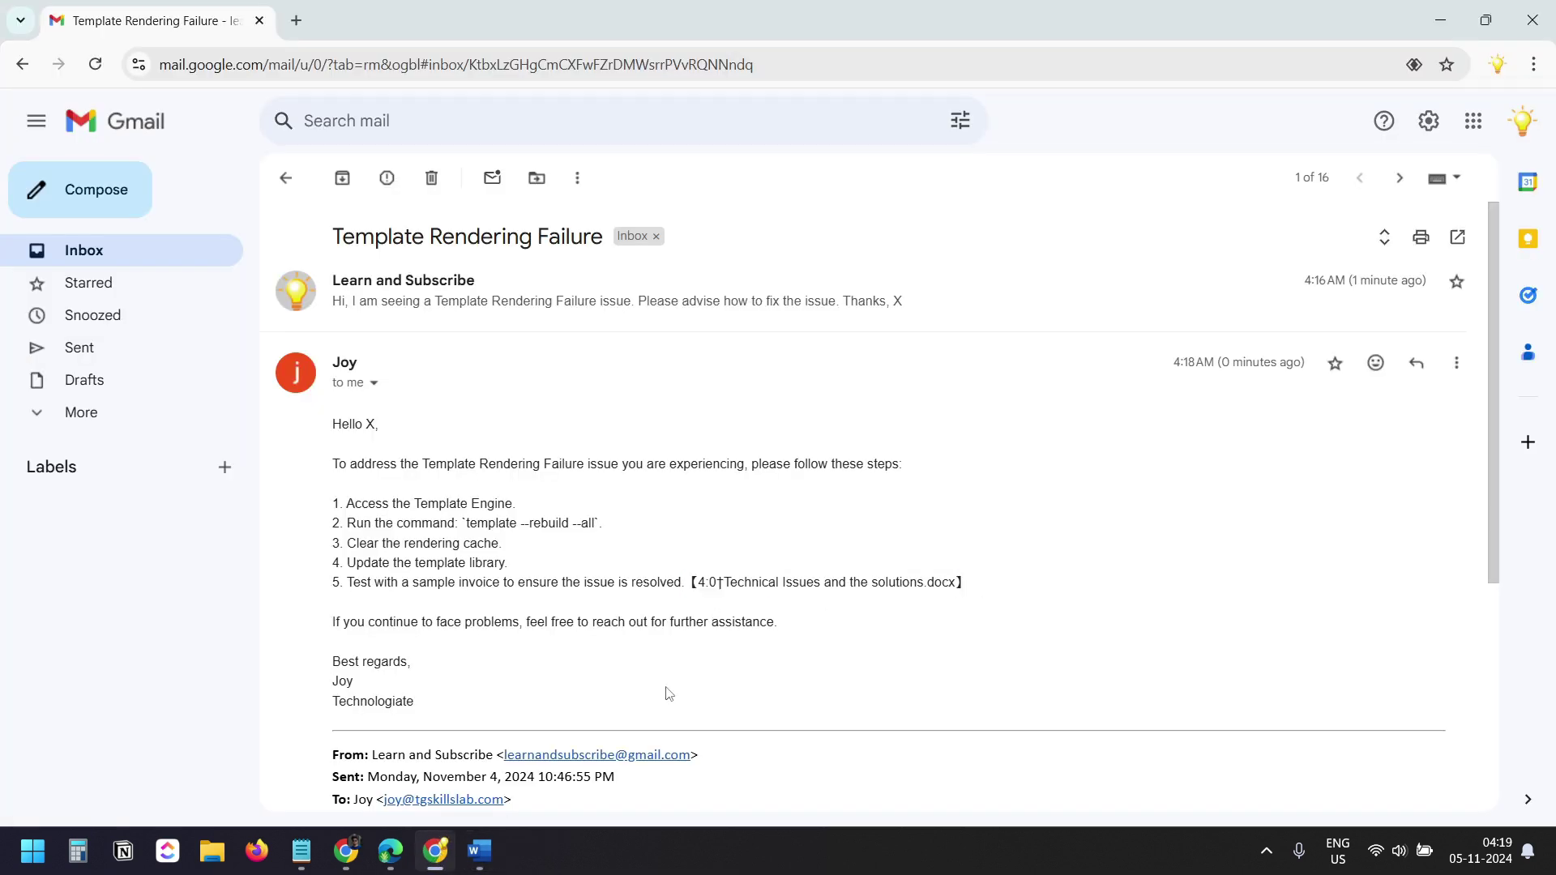
left_click(390, 851)
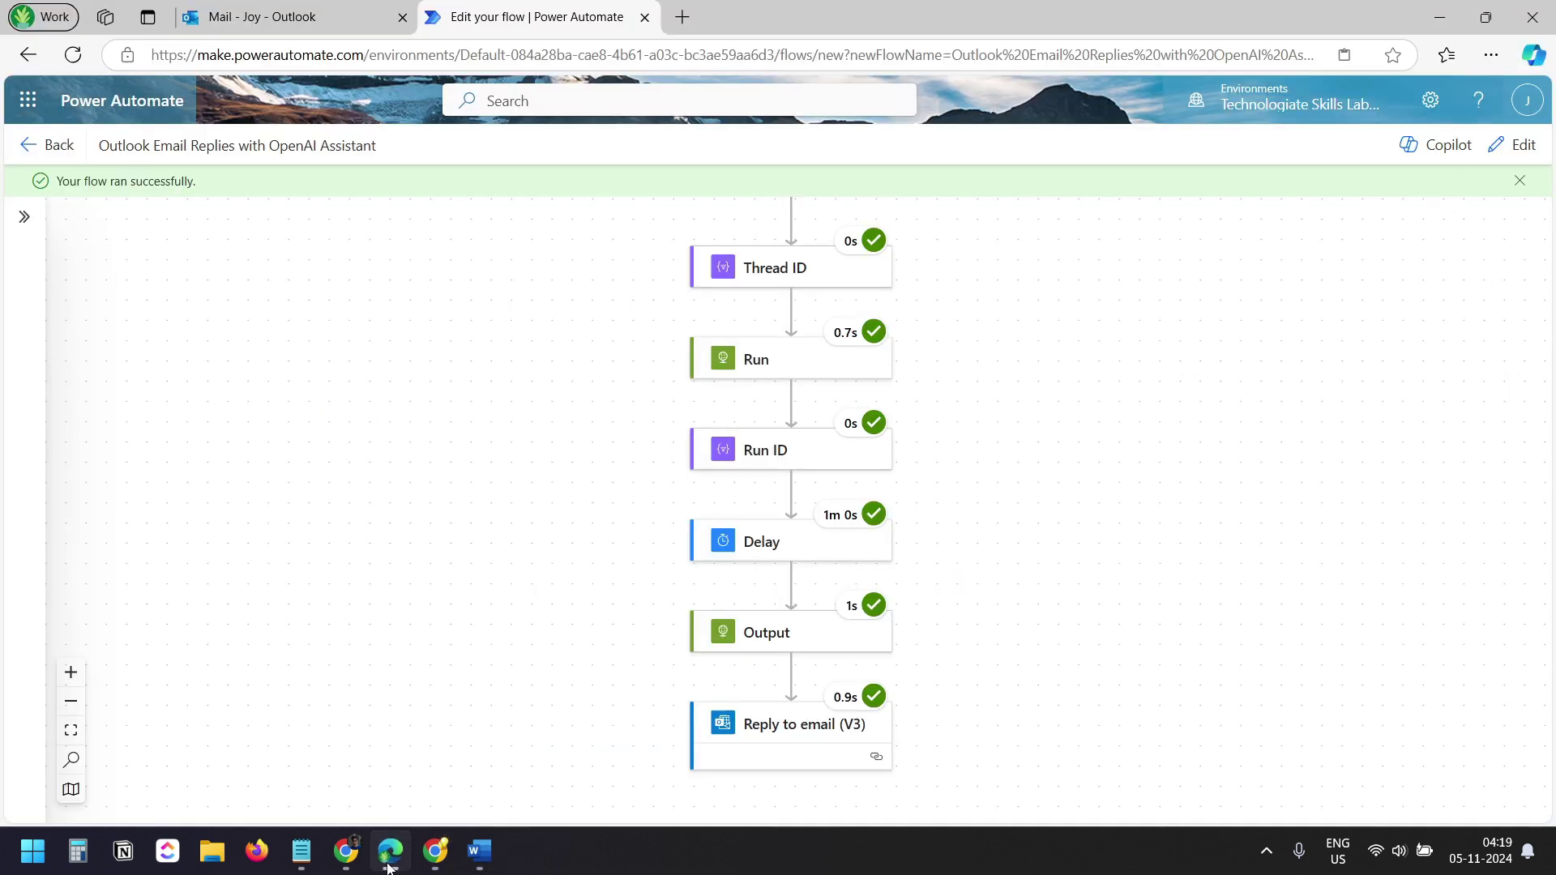
Open the flow in edit mode and display the HTTP step's parameters
left_click_drag(1019, 369, 1035, 684)
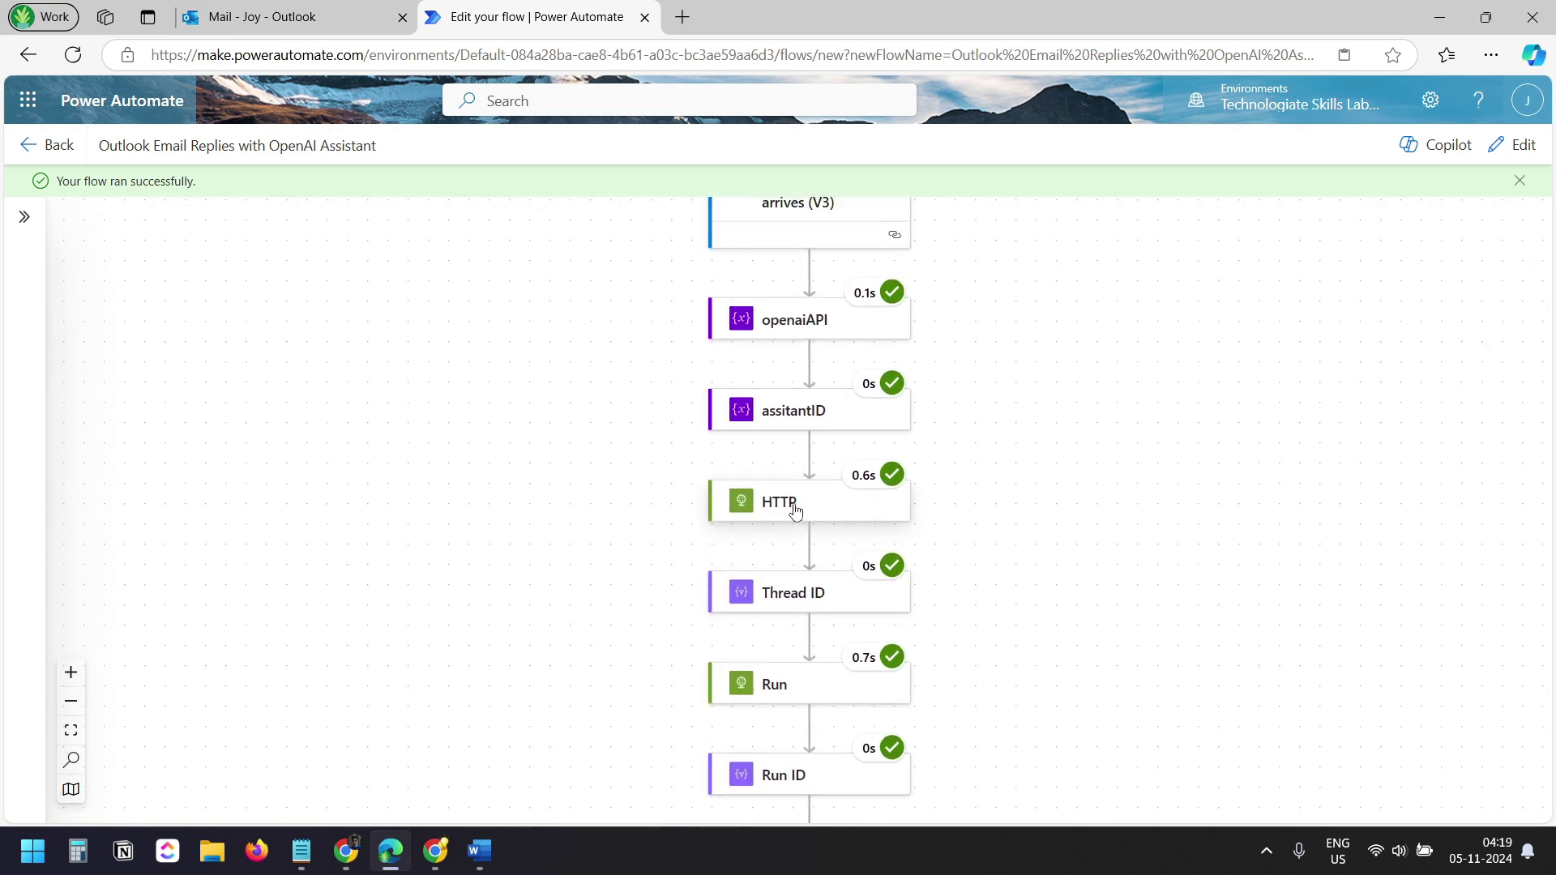
left_click(1516, 146)
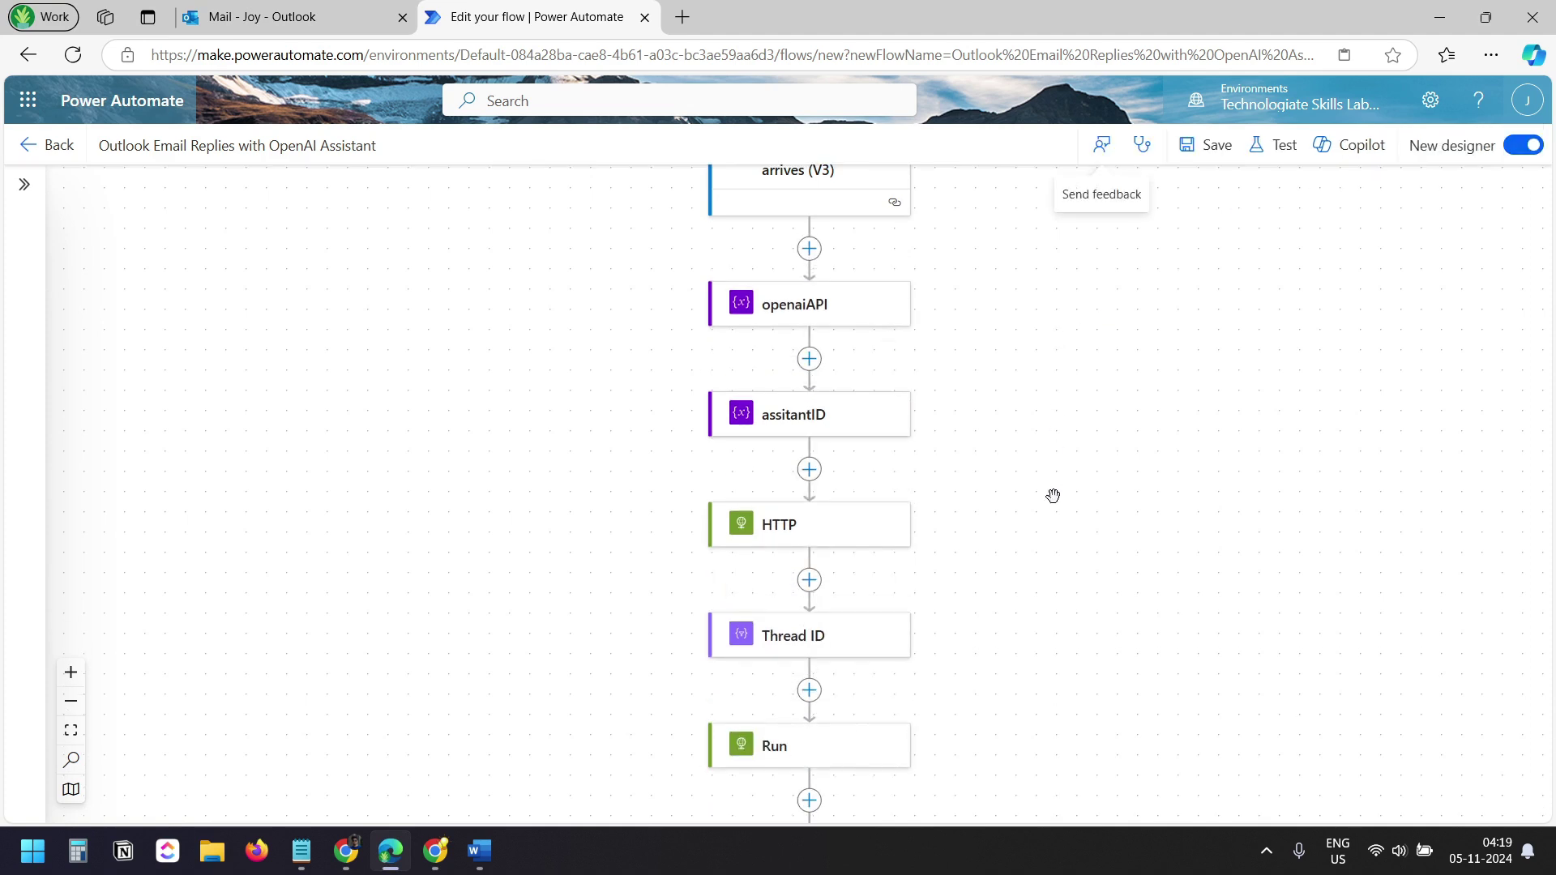
scroll(1053, 495, "down", 1)
left_click(816, 436)
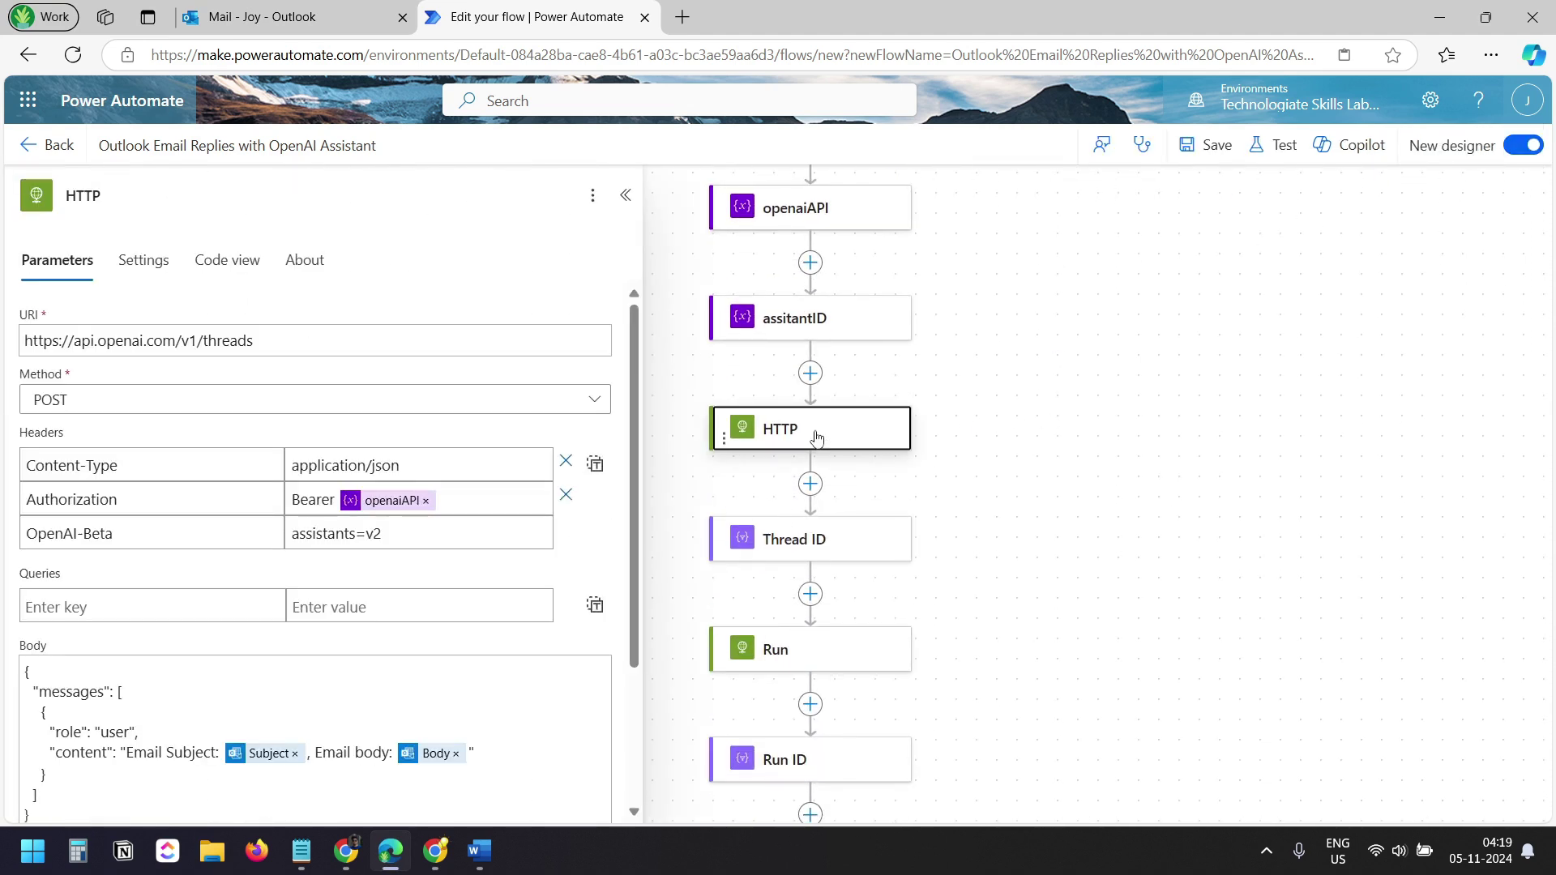
scroll(438, 564, "down", 2)
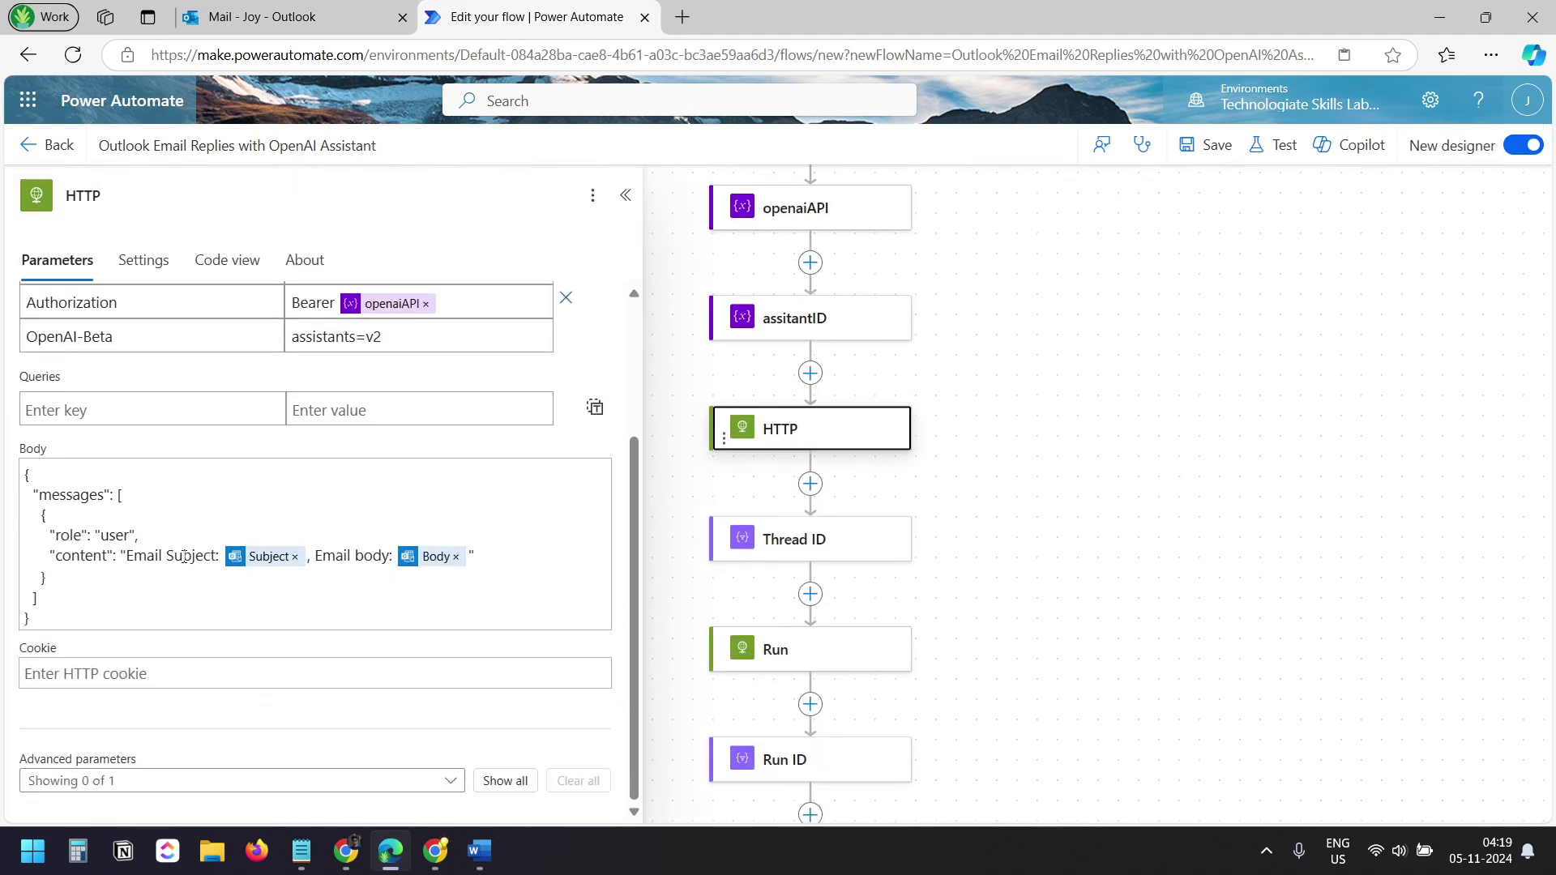
Paste 'Do not mention the document reference.' after the Body token in the message content
left_click(471, 559)
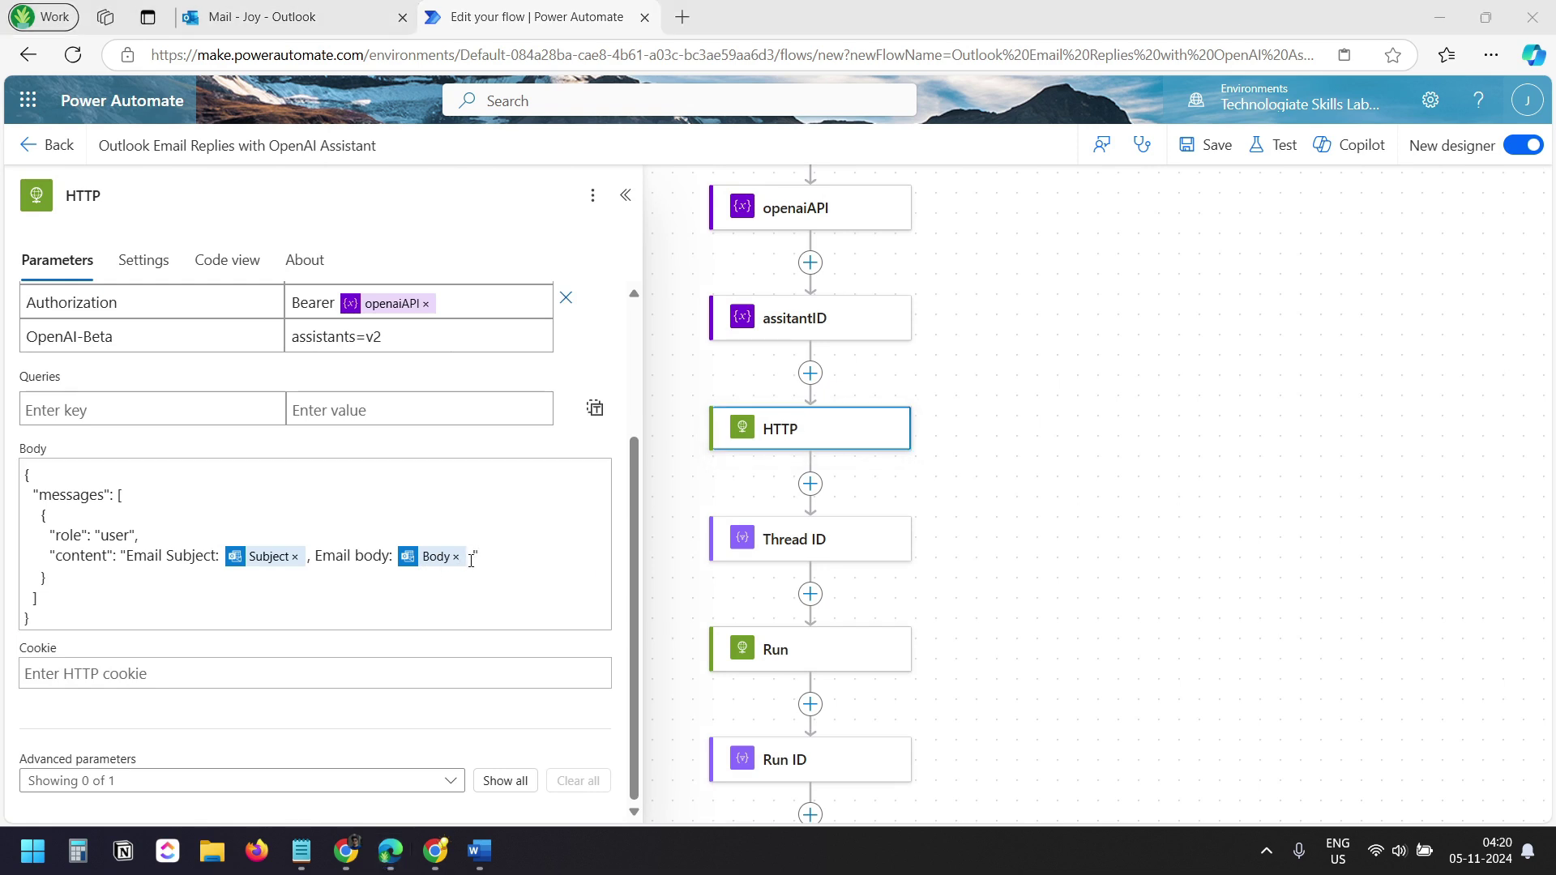
left_click(471, 559)
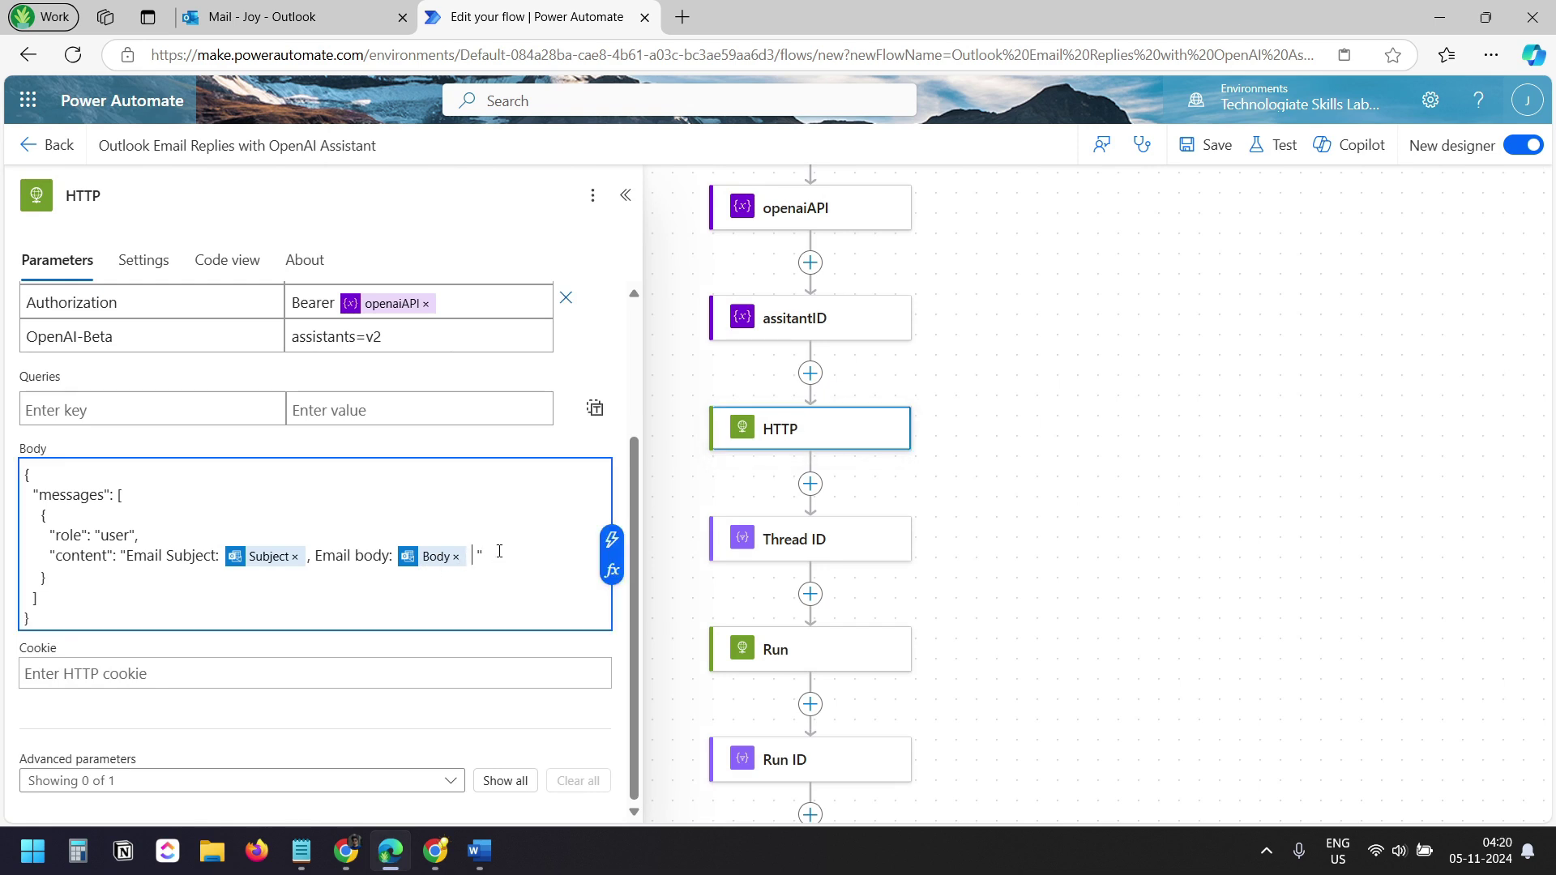
key("ctrl+v")
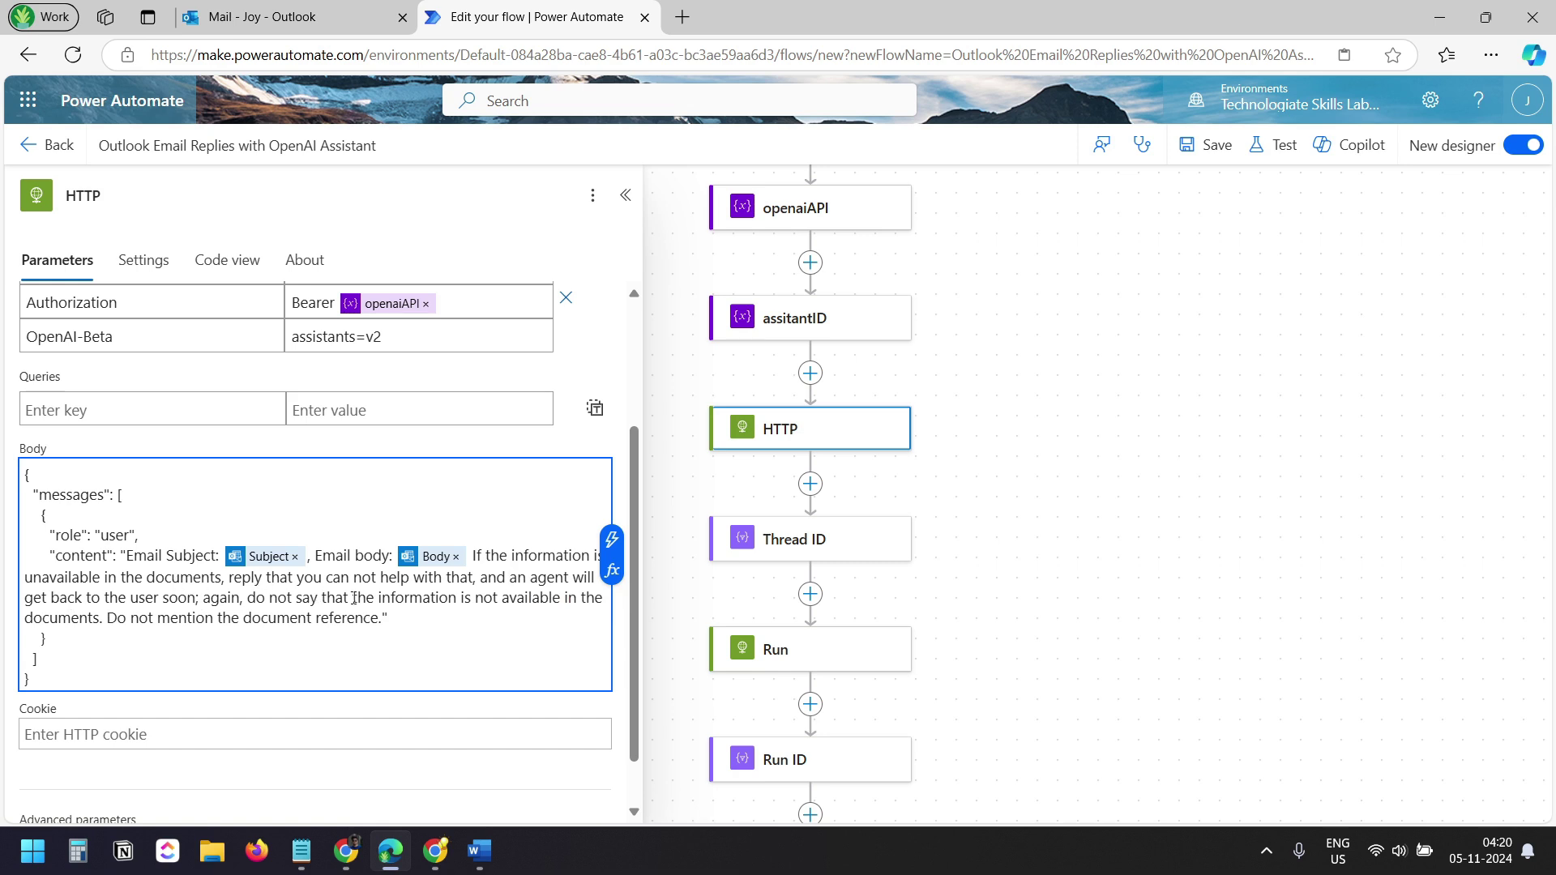
left_click_drag(328, 583, 477, 583)
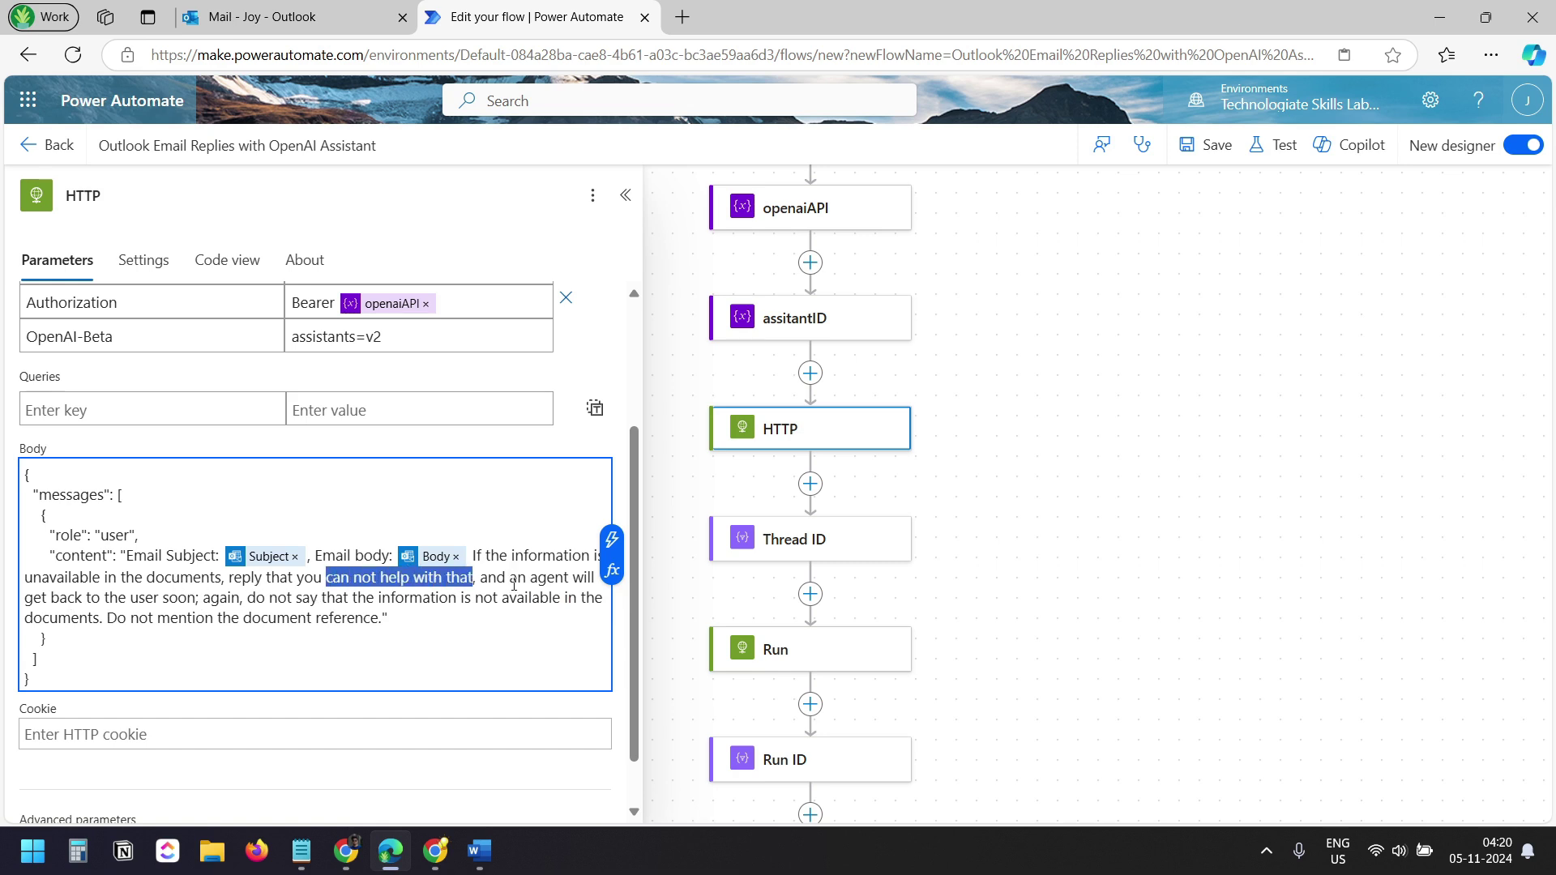
left_click(450, 598)
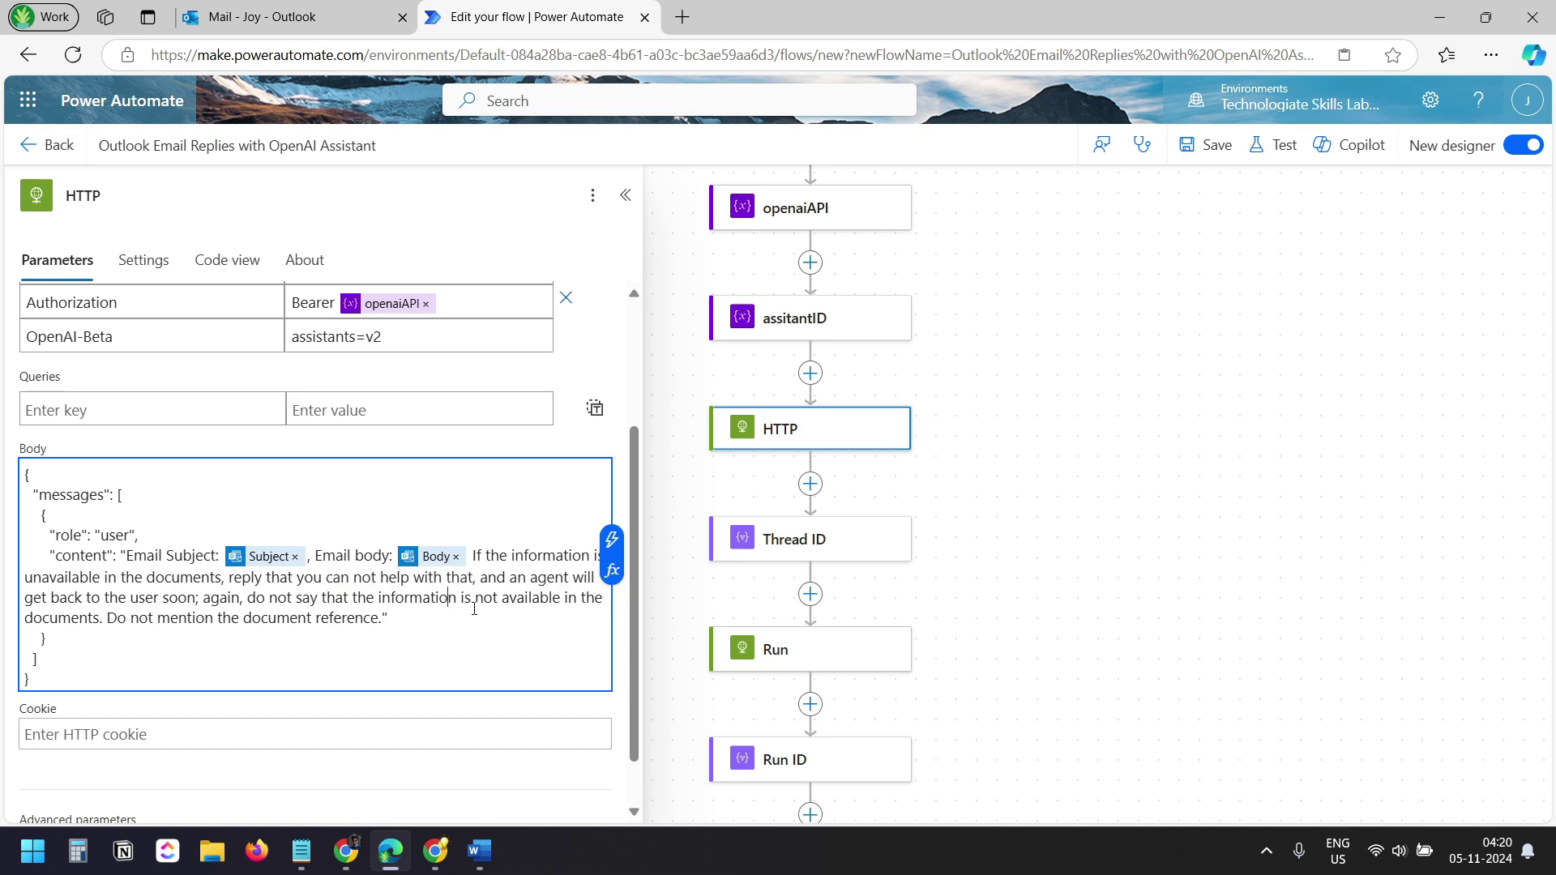
left_click_drag(138, 617, 380, 621)
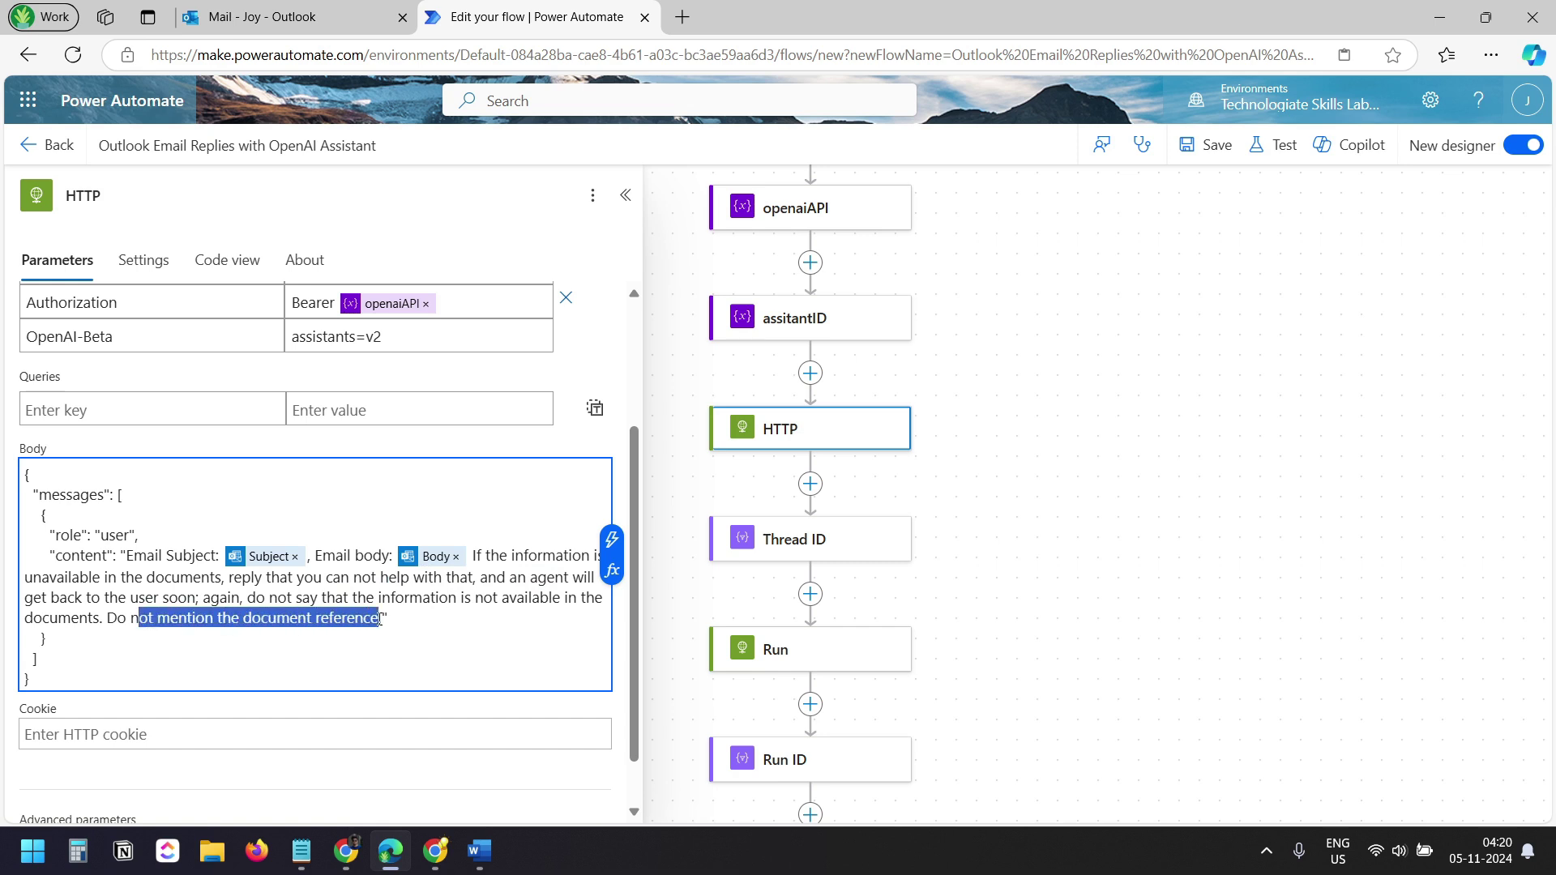
left_click(397, 618)
Compare with the earlier Gmail reply's document citation, then save the updated flow
key("alt+Tab")
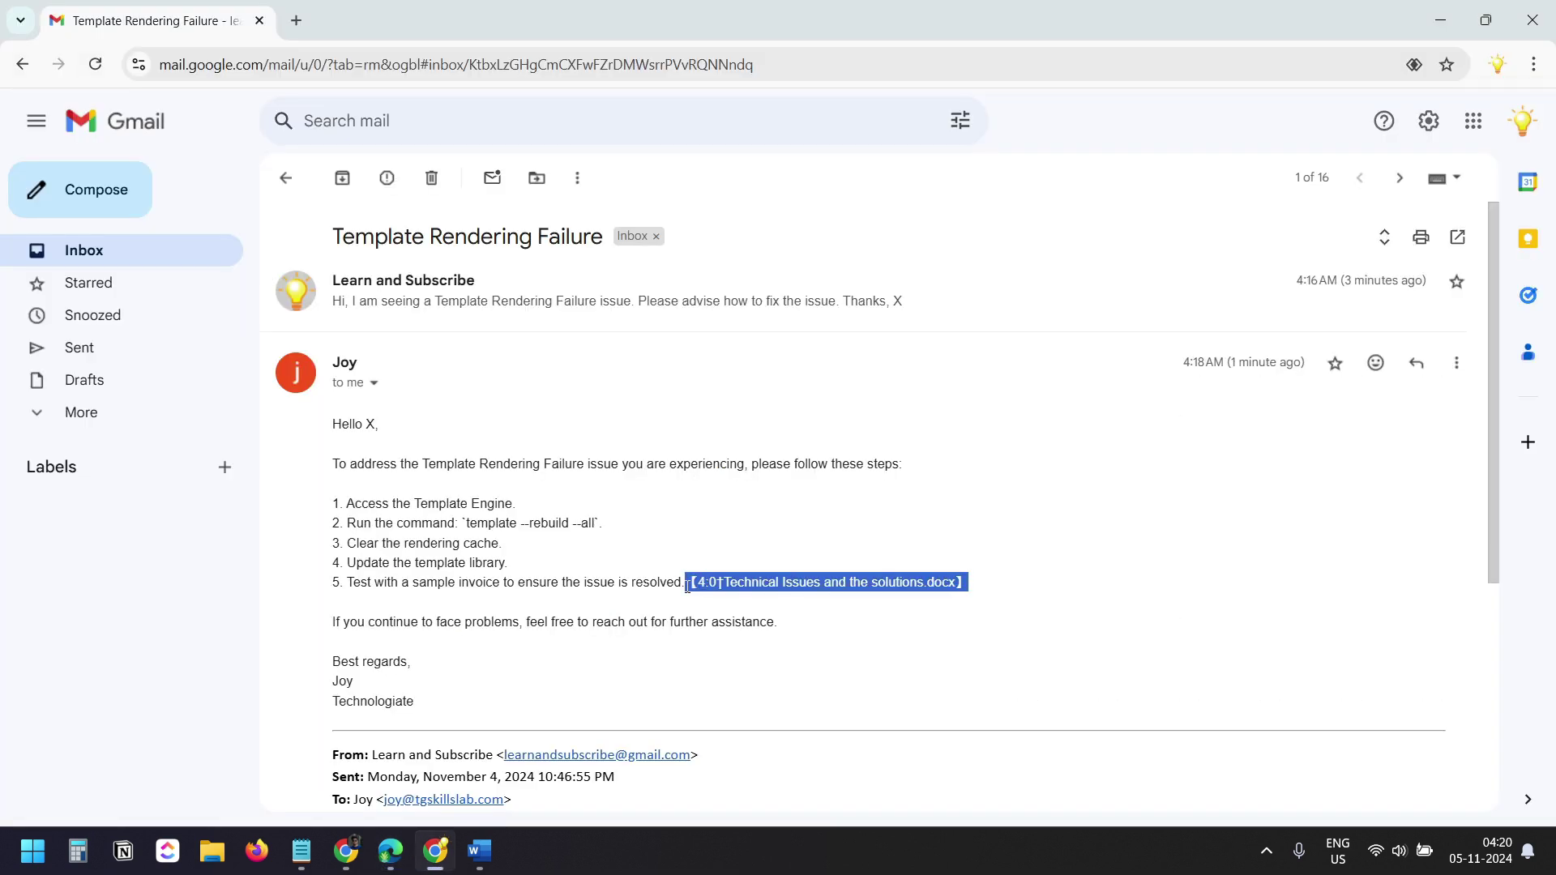
key("alt+Tab")
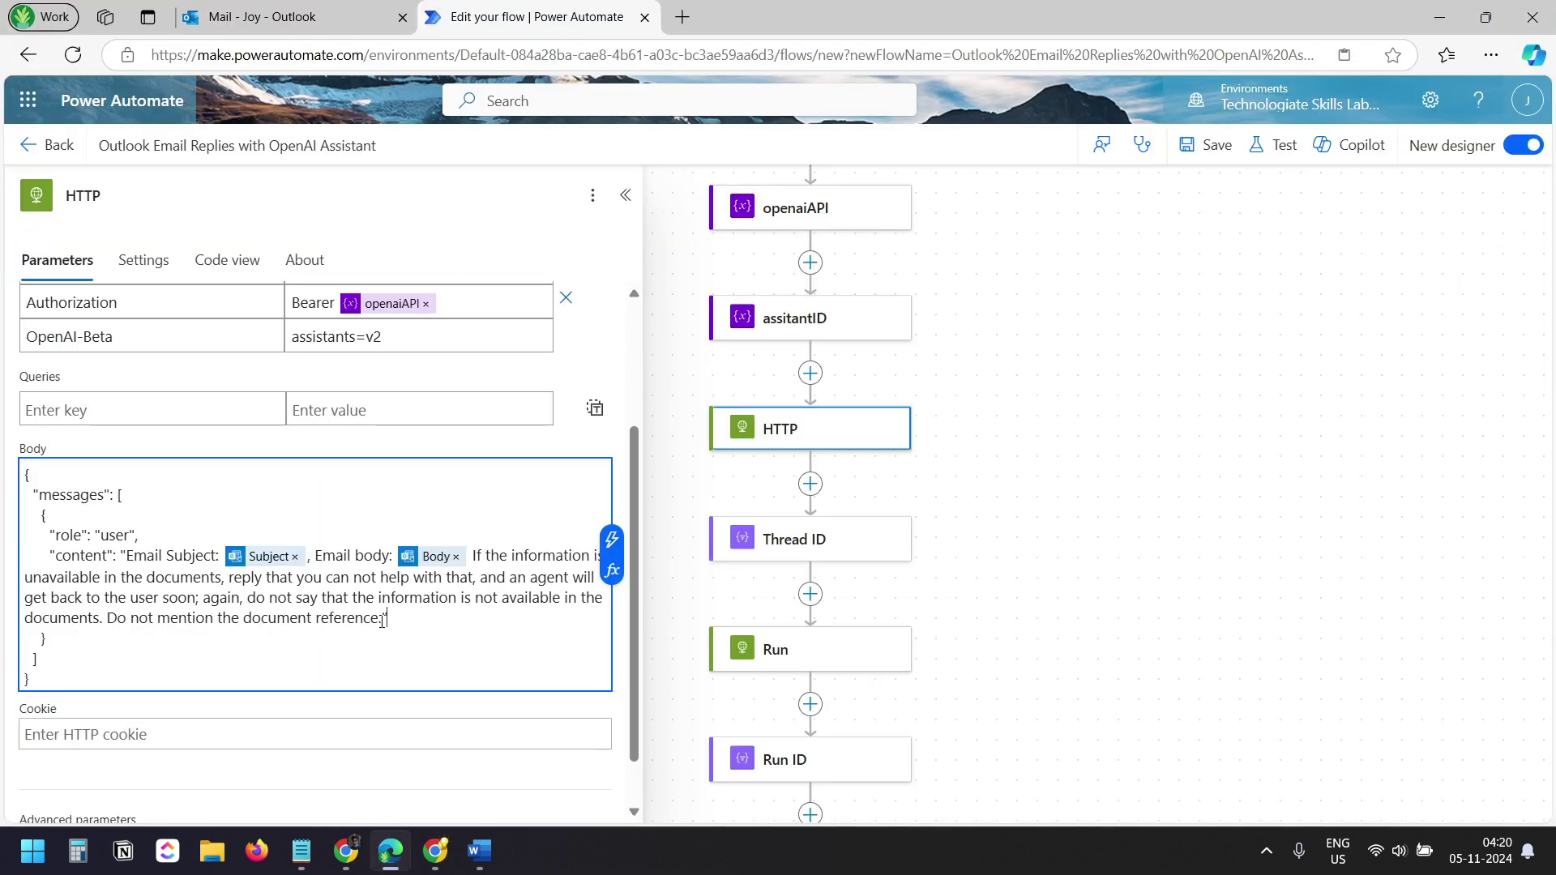
left_click_drag(382, 621, 118, 620)
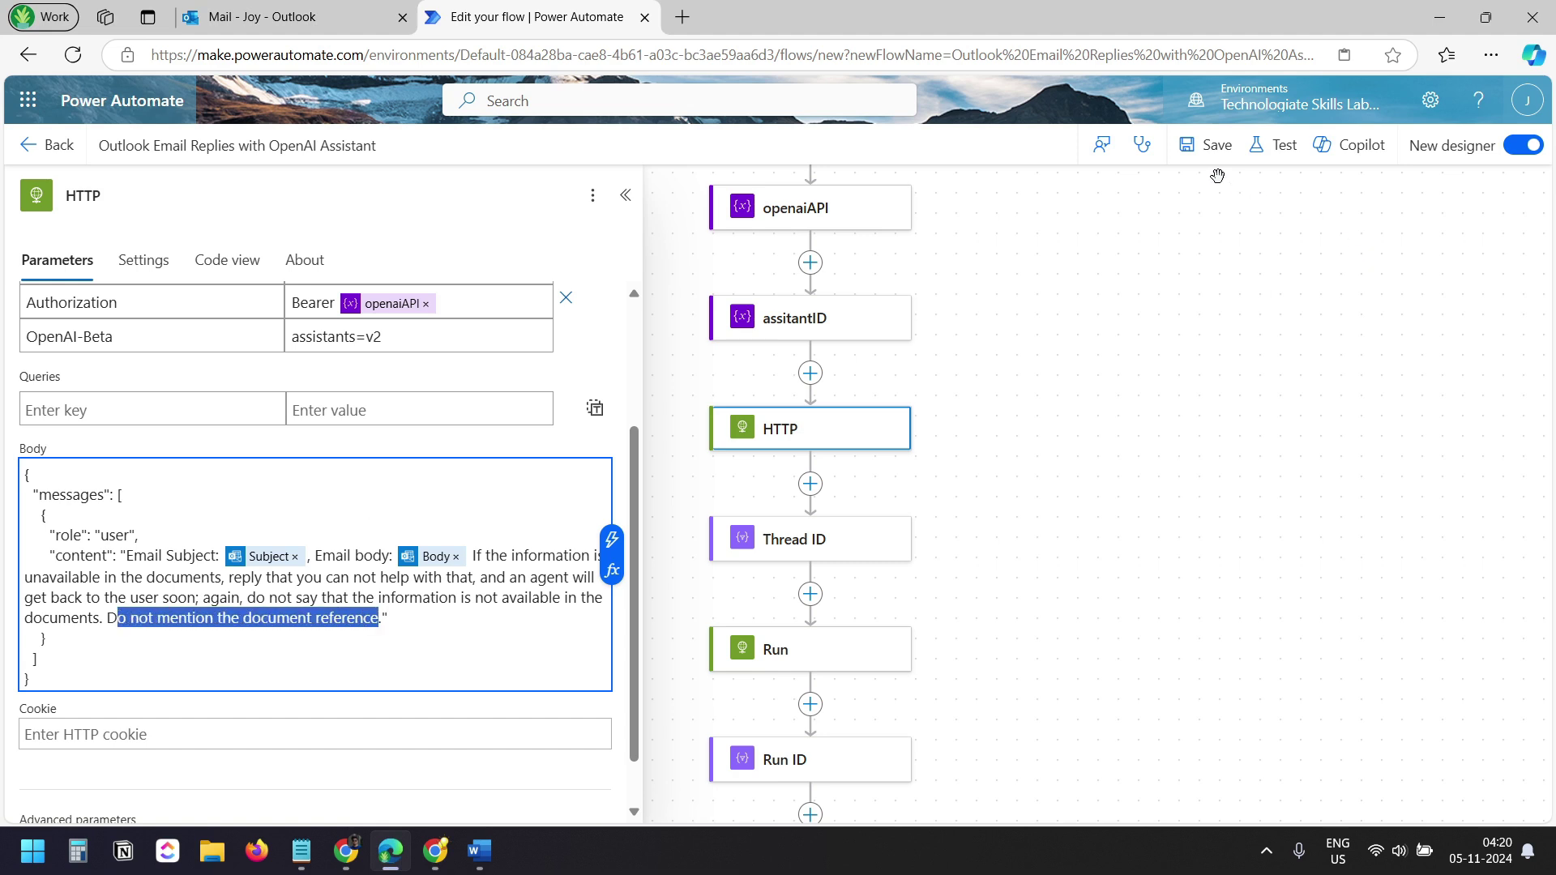
left_click(1202, 144)
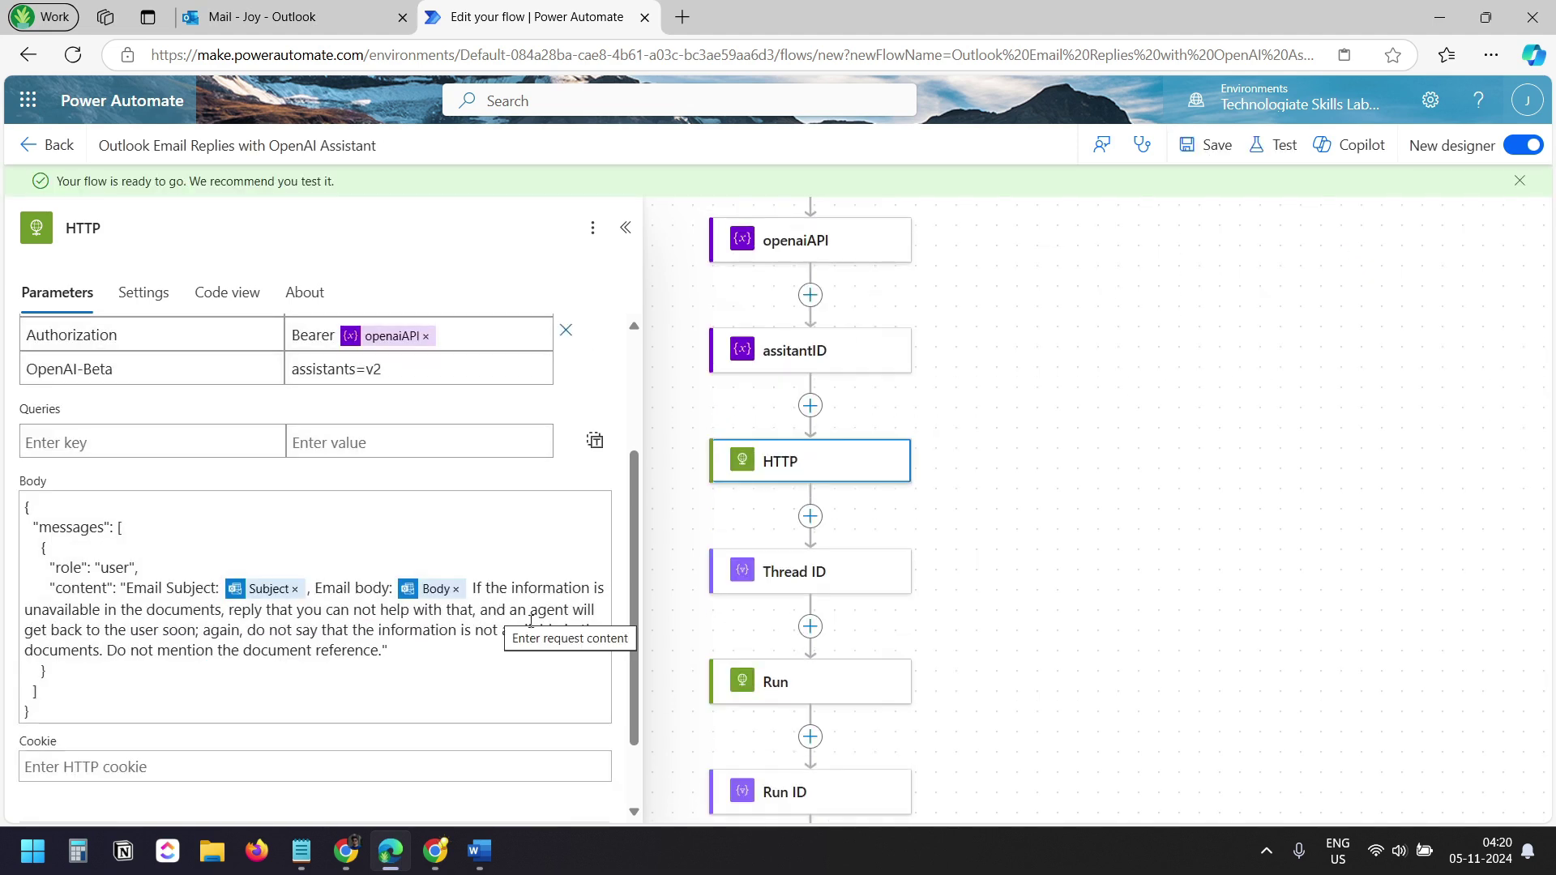
left_click(798, 693)
left_click(796, 459)
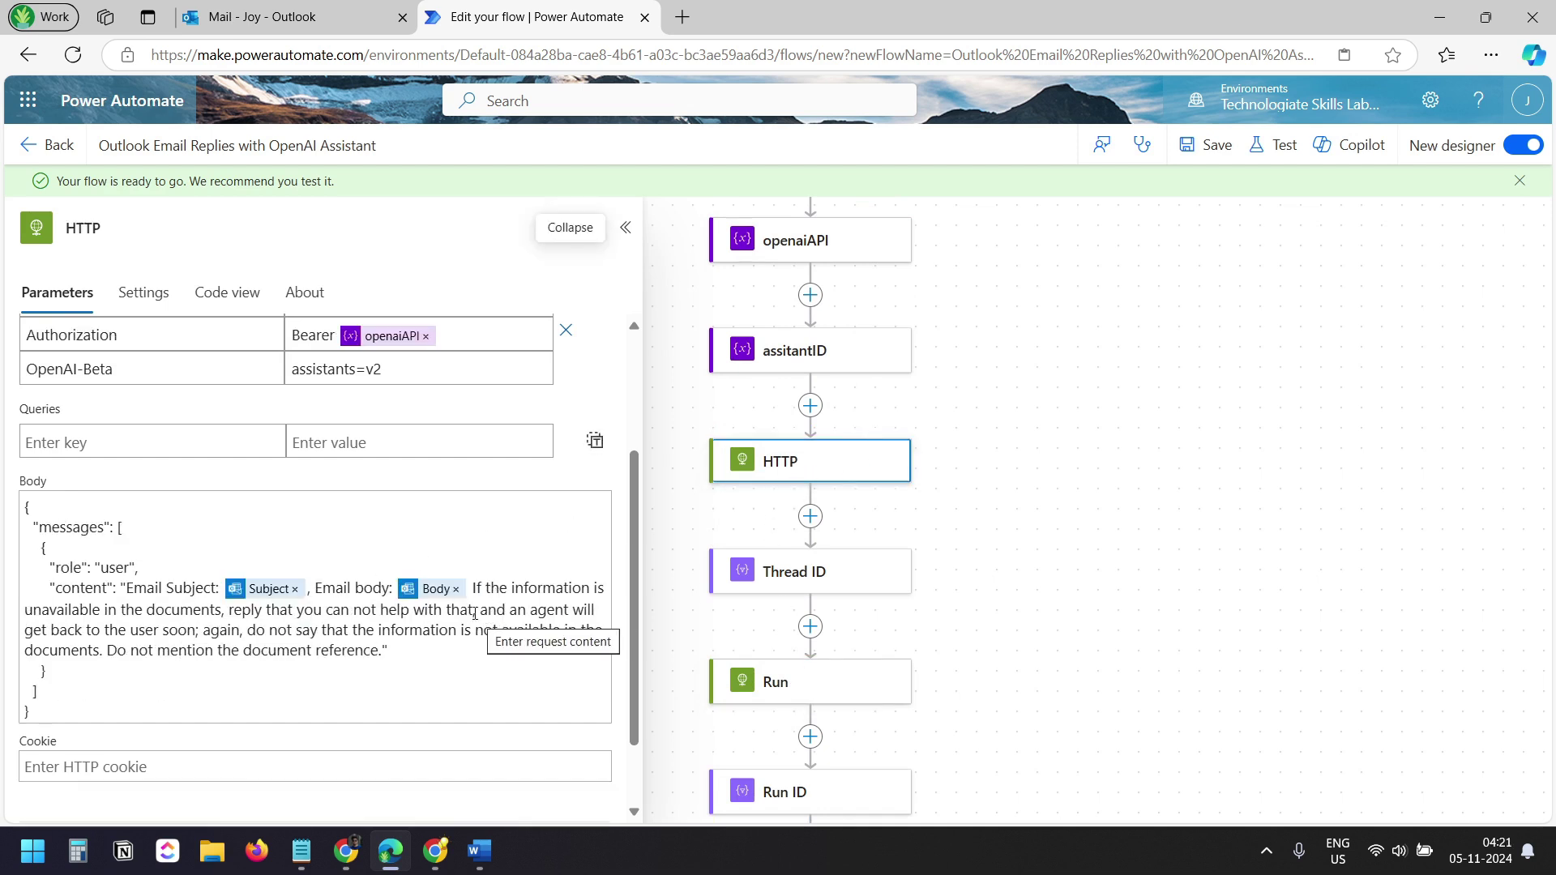
Draft an email to the flow's mailbox with subject 'Invoice numbers are not in sequence.' and the pasted body
left_click(435, 852)
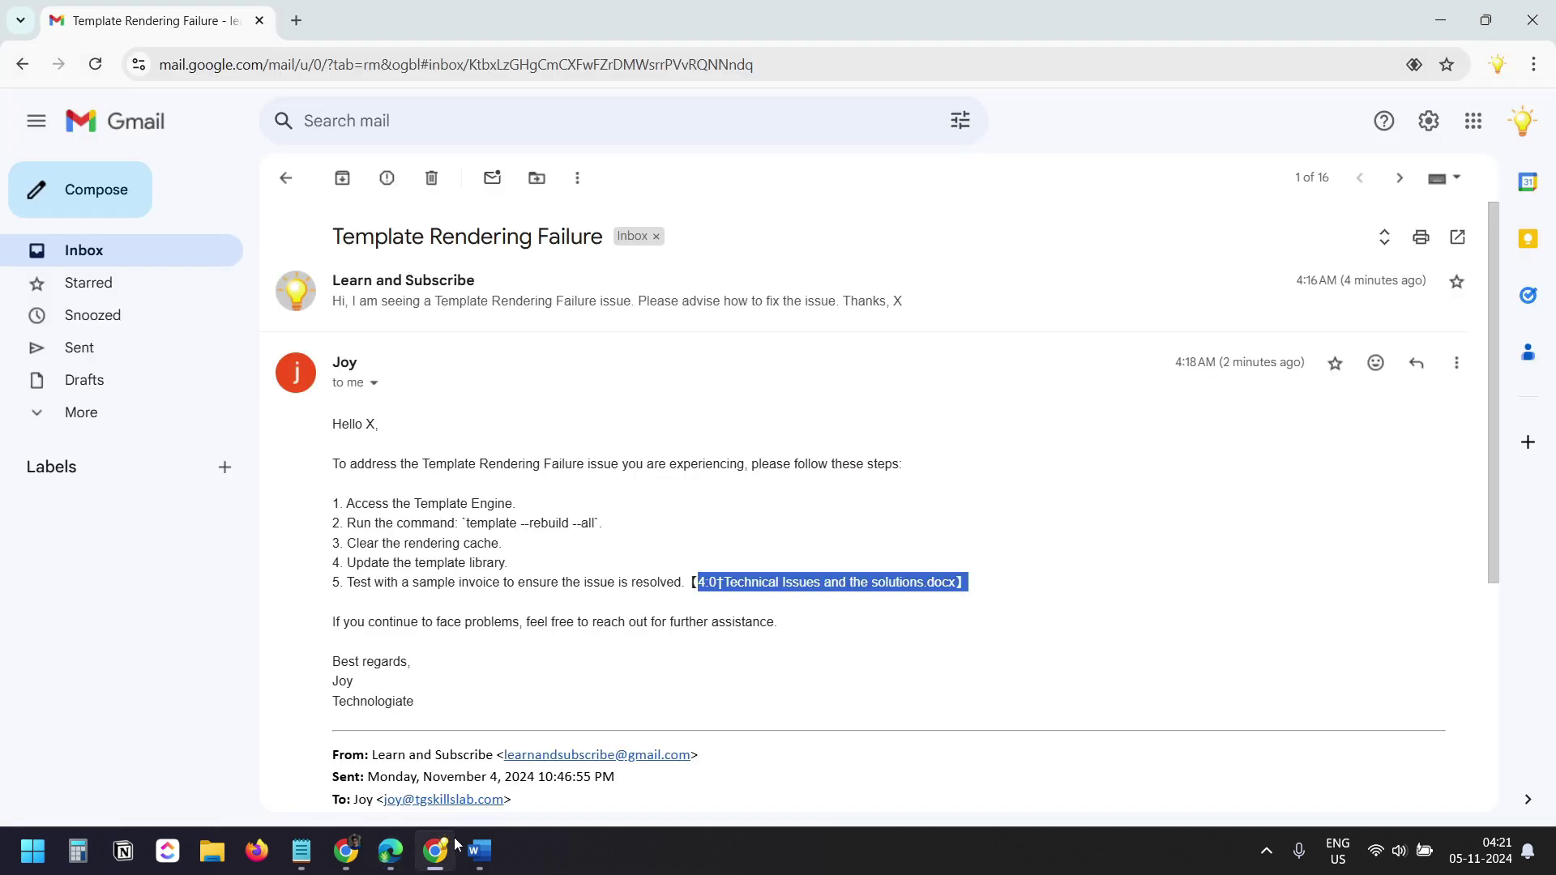
left_click(86, 194)
type("joy")
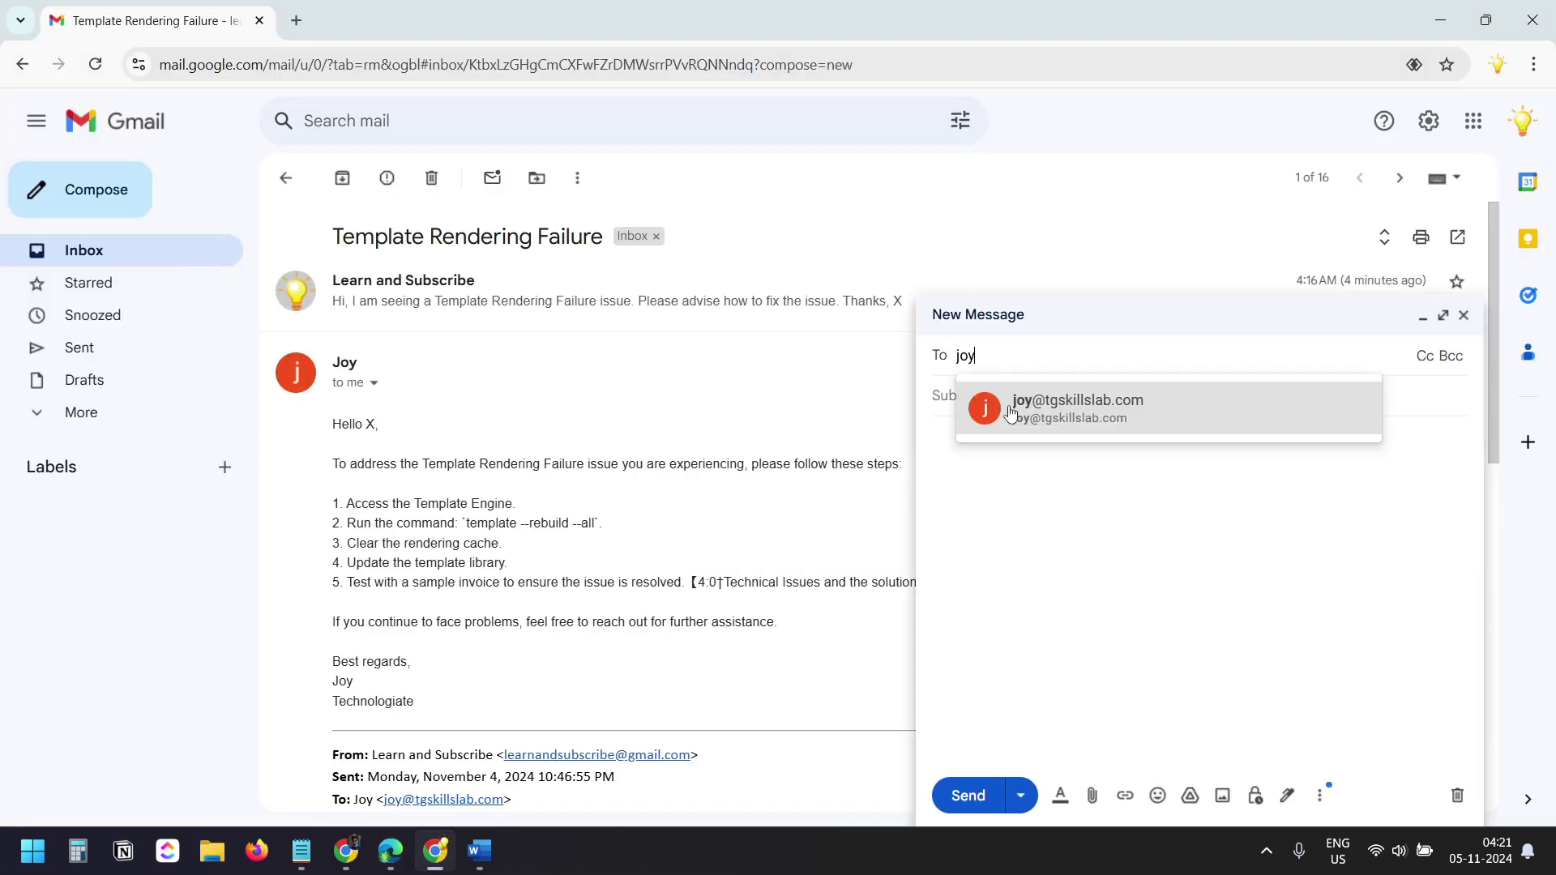
key("Return")
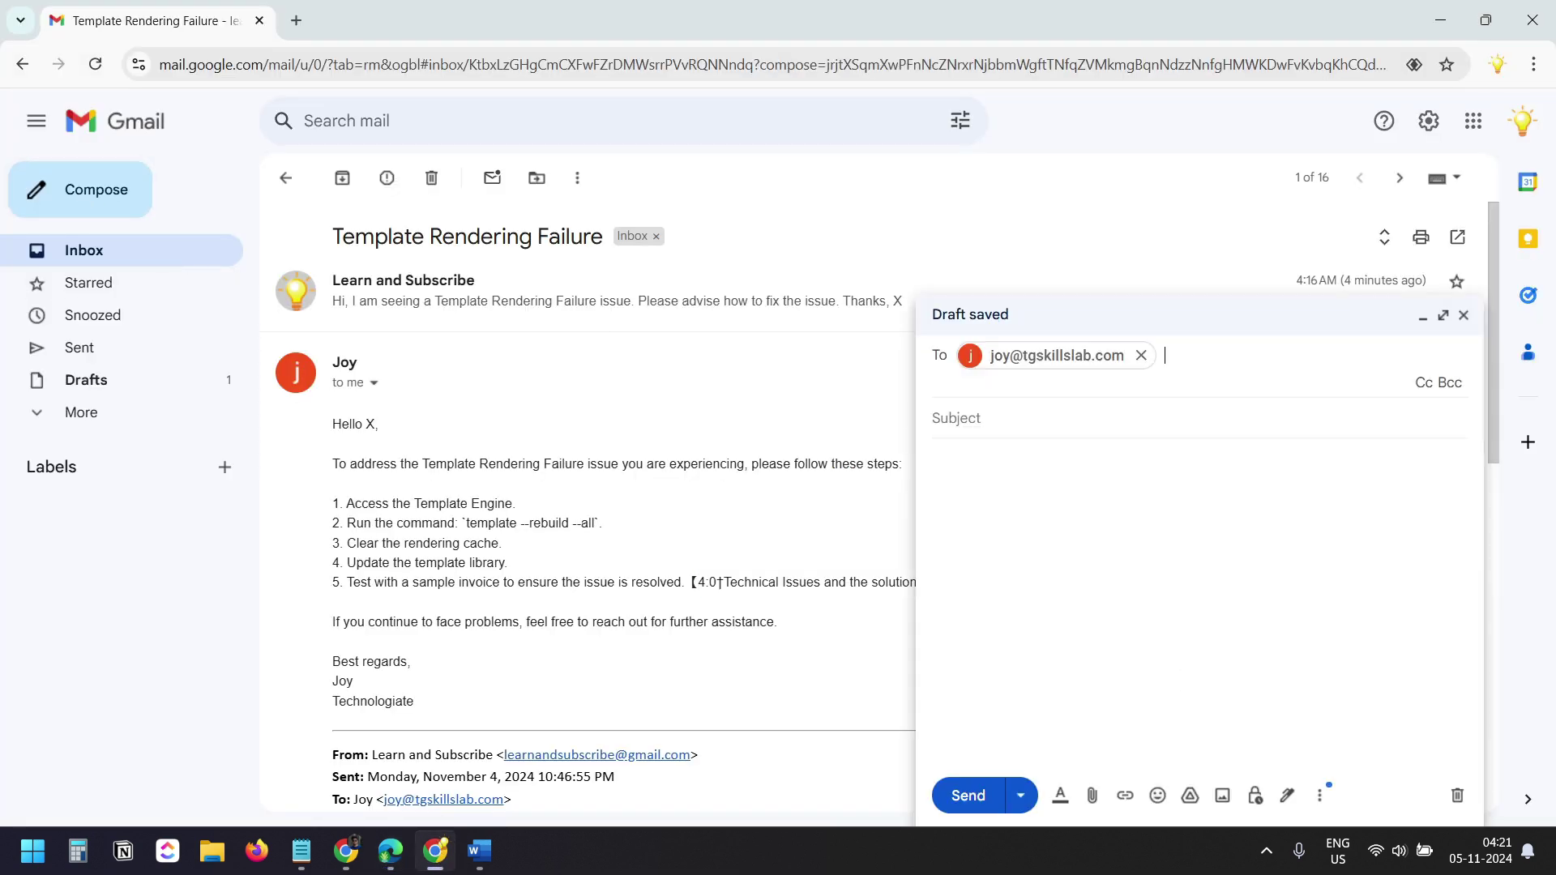
left_click(1056, 430)
type("Invoice numbers are not in sequence.")
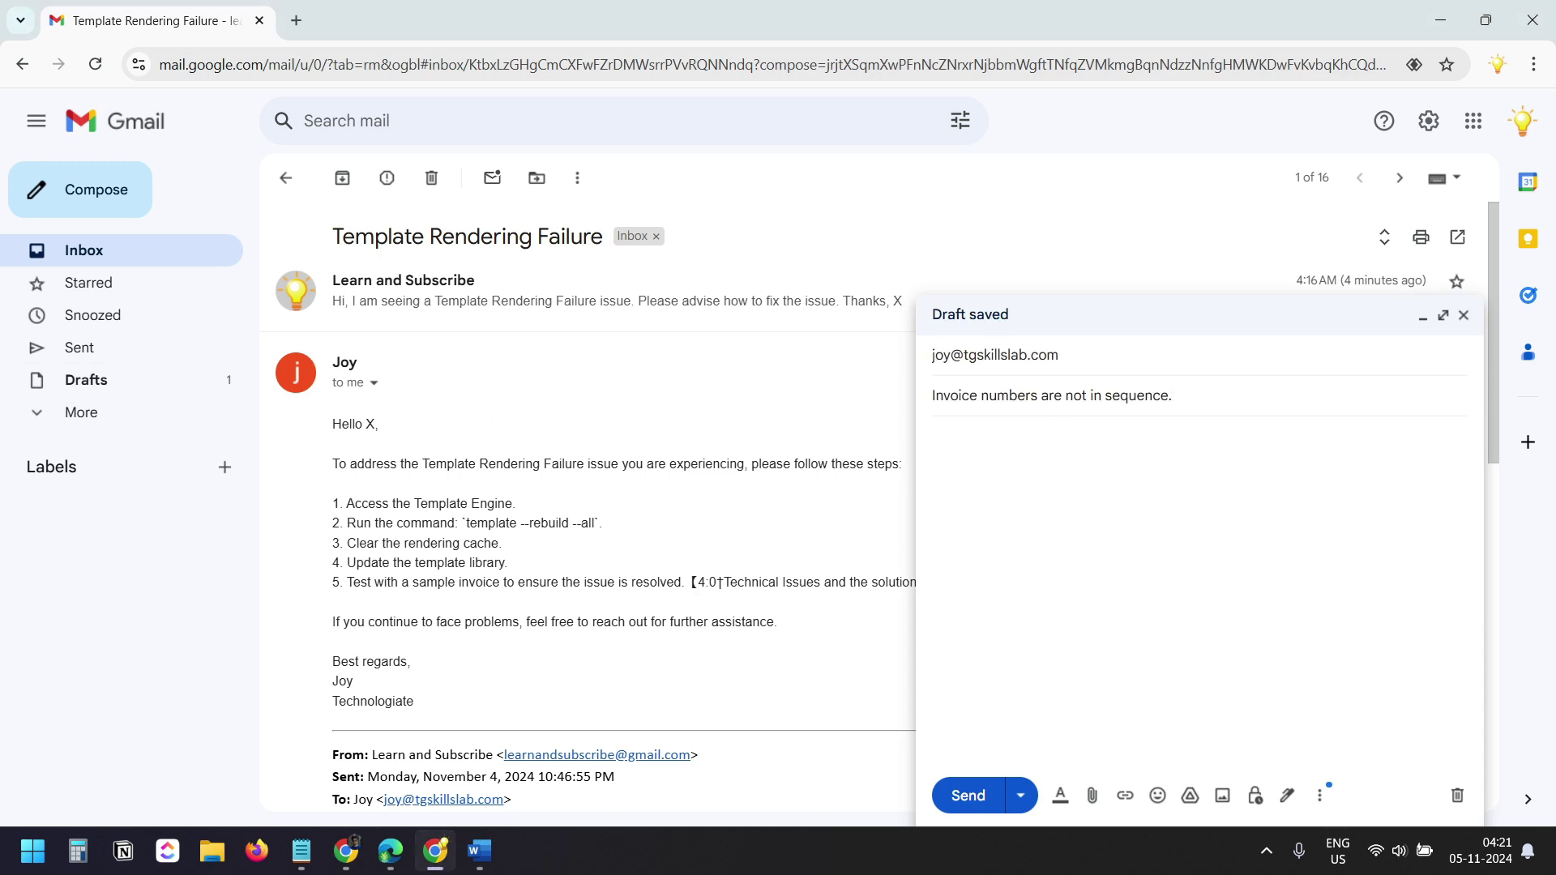
left_click(1110, 562)
type("Hi,  When I generate new invoices, the invoice numbers are not in the proper sequence.  Please let me know how to fix this issue as soon as possible.  Thanks,  John")
left_click_drag(1019, 598, 933, 434)
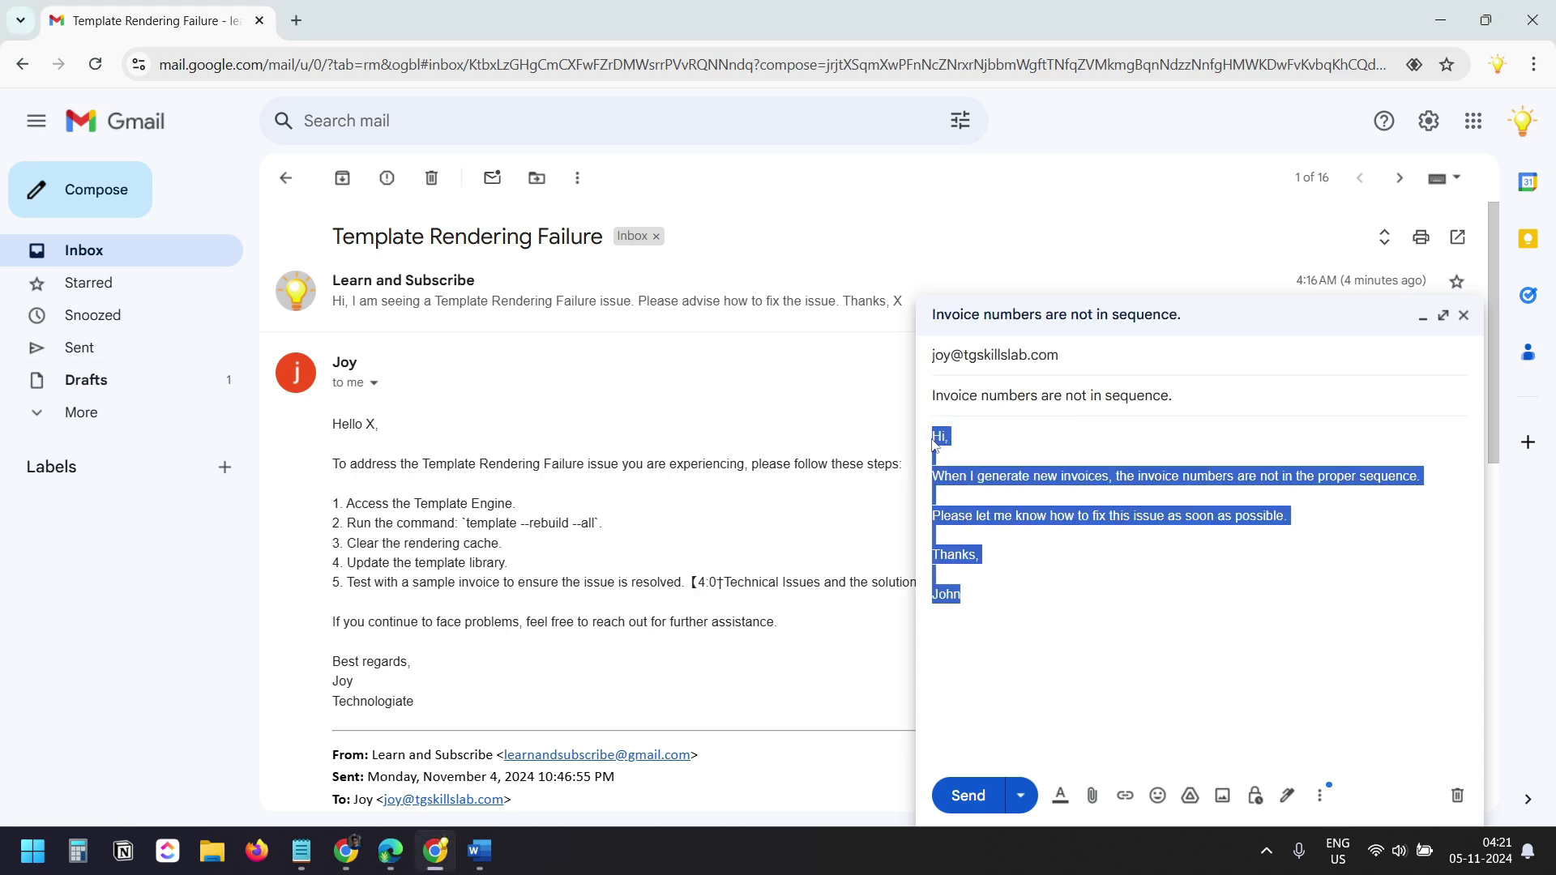
Save the flow in Power Automate, then send the test email from Gmail
key("alt+Tab")
left_click(1207, 148)
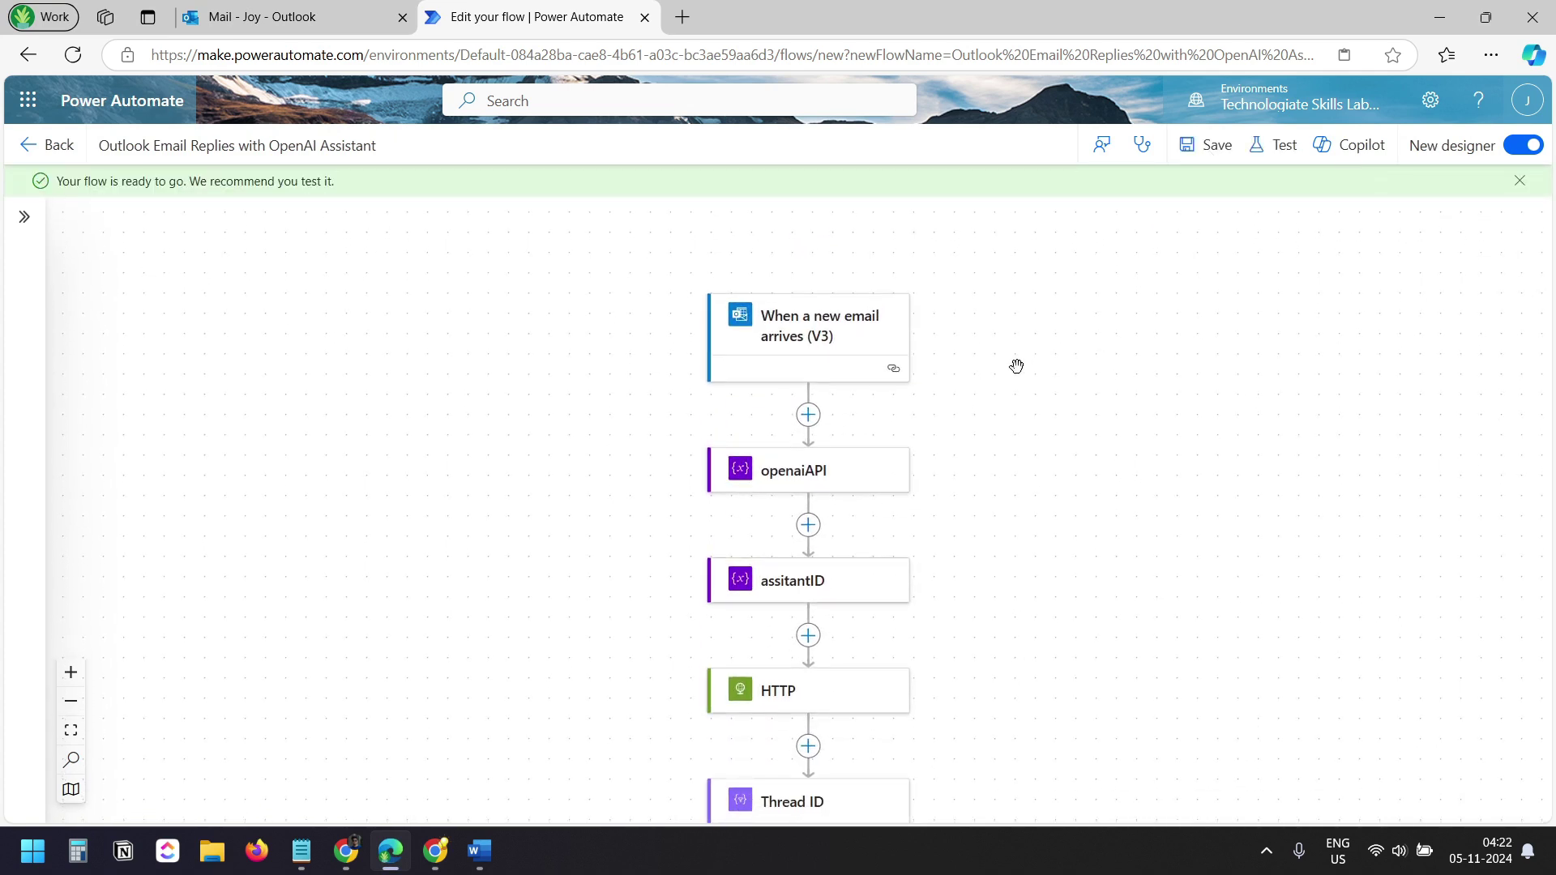
key("alt+Tab")
left_click(973, 796)
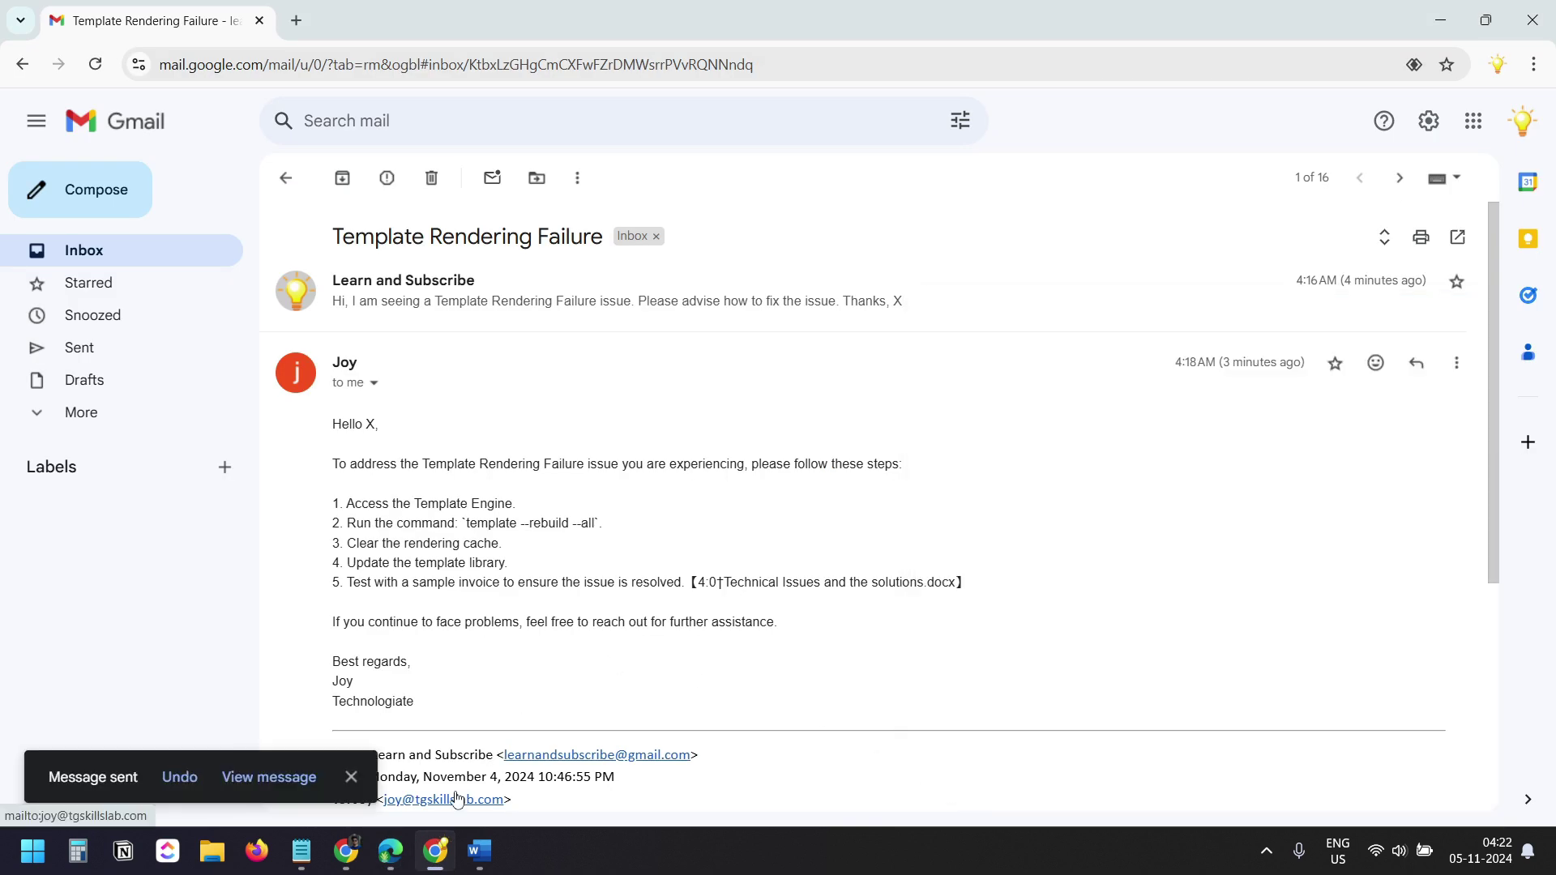
Refresh the inbox and open the automated reply listing five repair steps
left_click(285, 178)
left_click(347, 179)
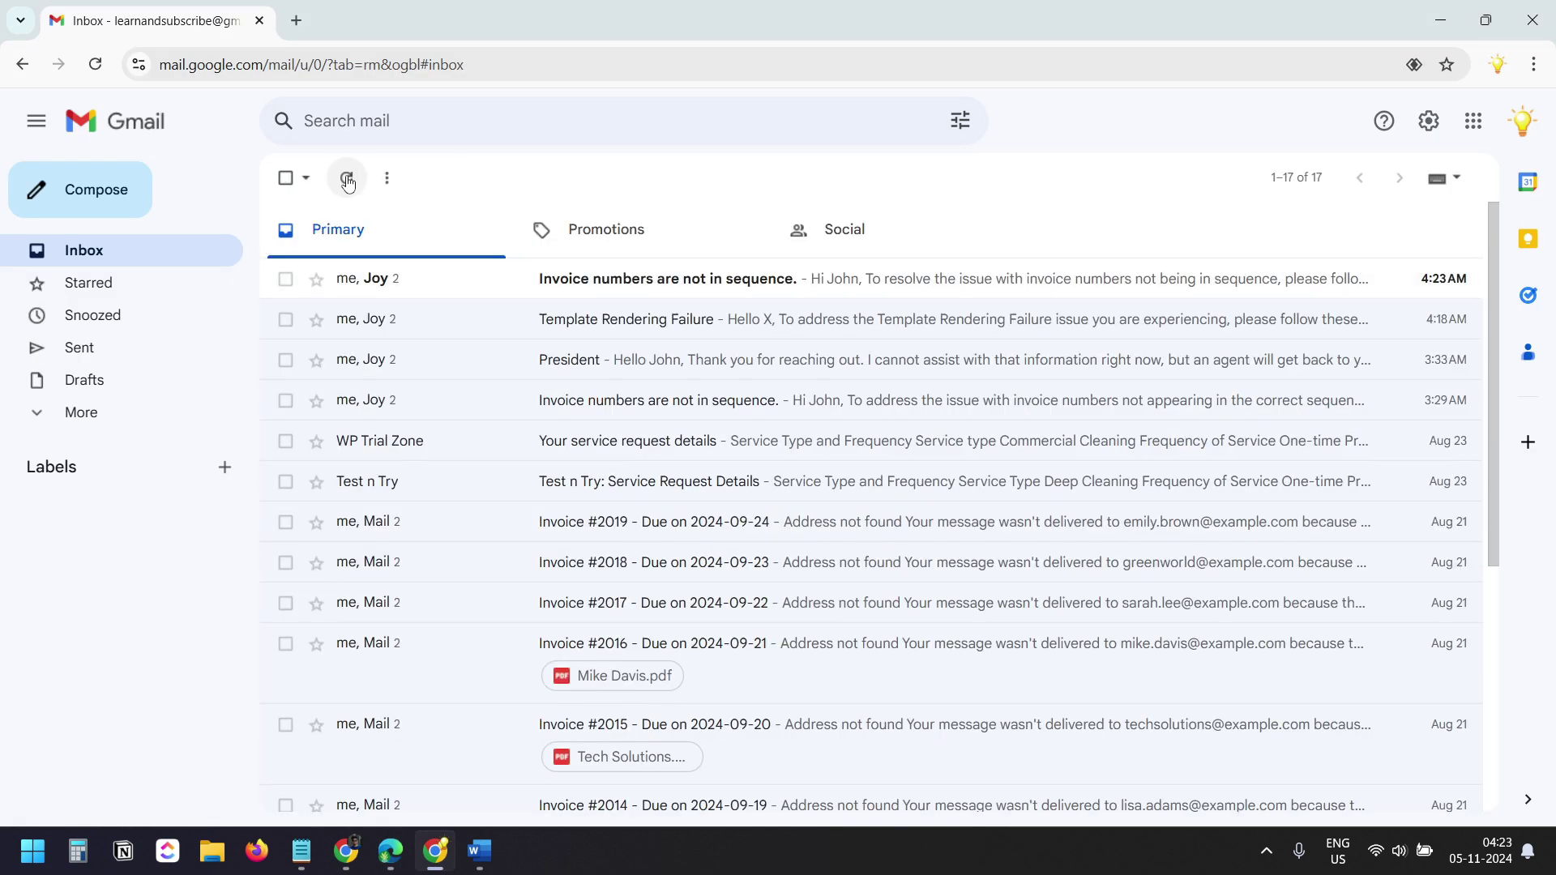
left_click(746, 280)
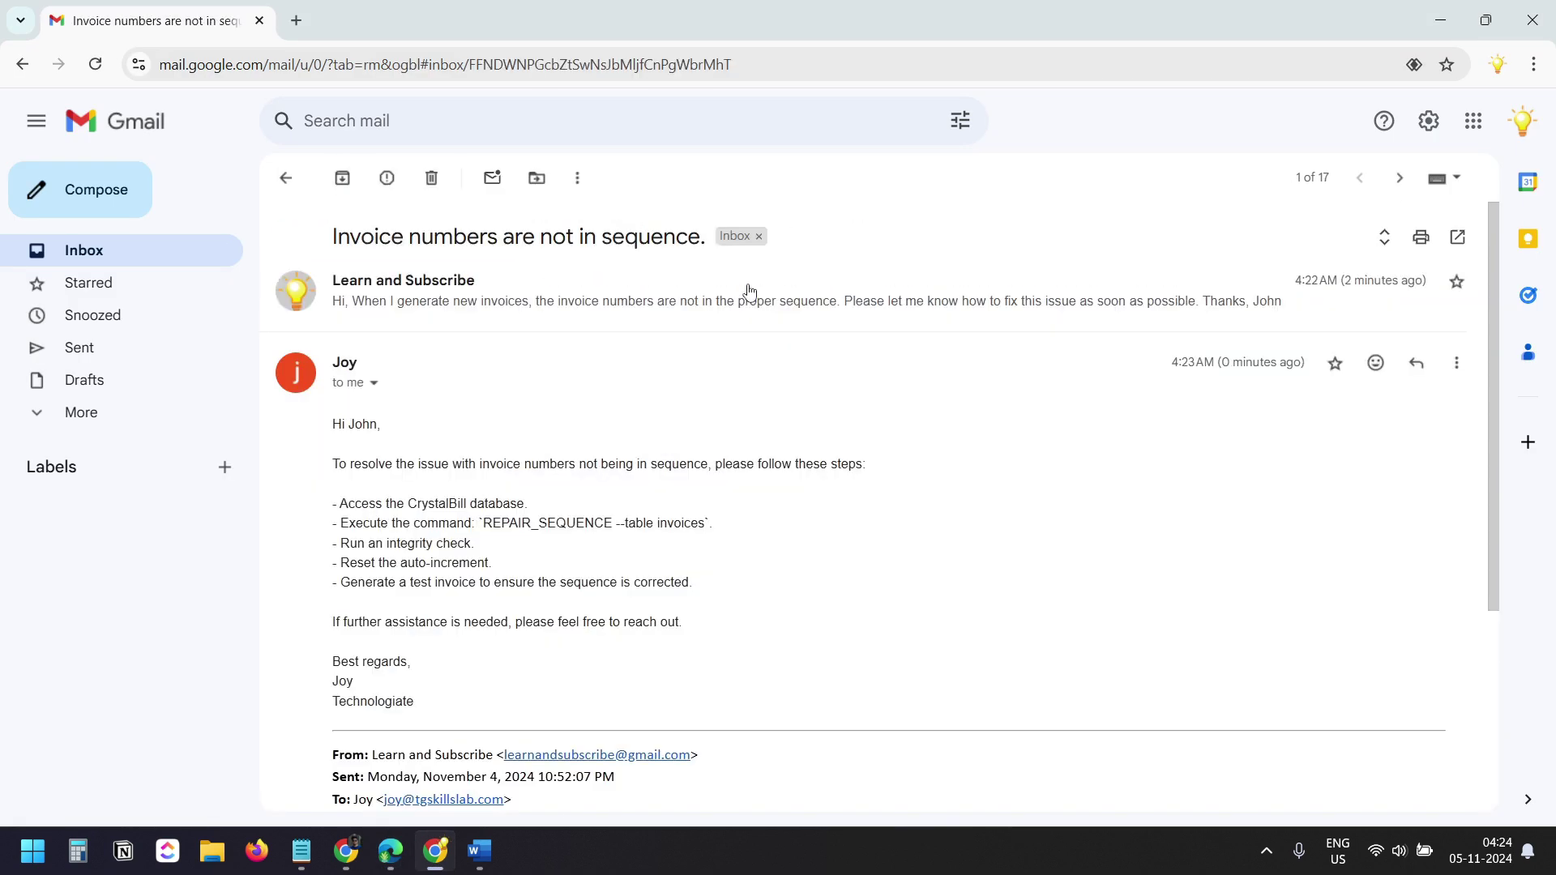
left_click_drag(335, 506, 433, 609)
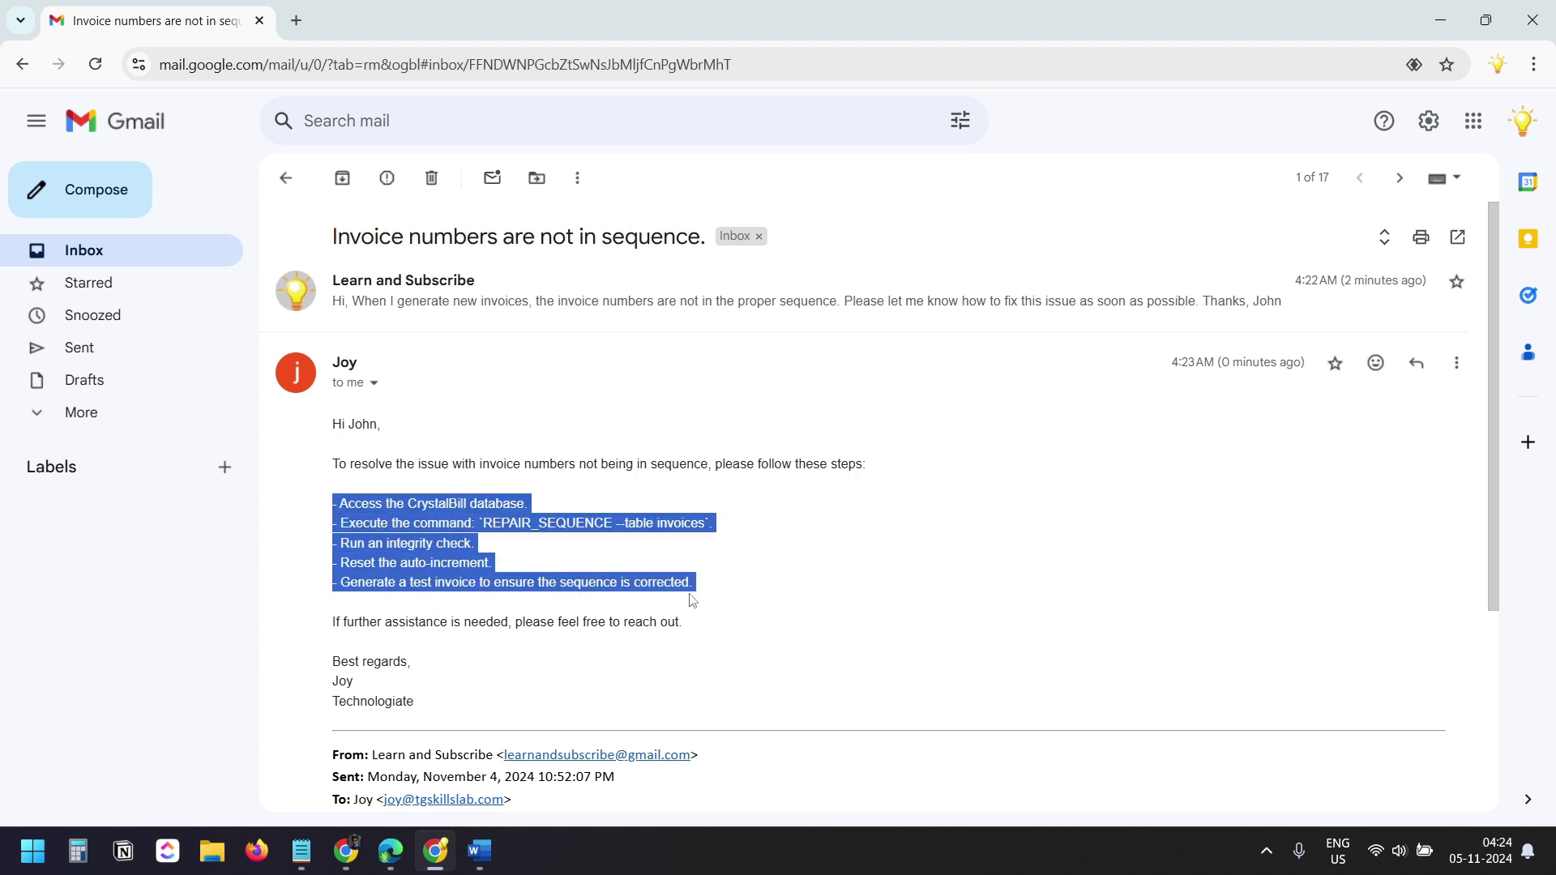
left_click(805, 578)
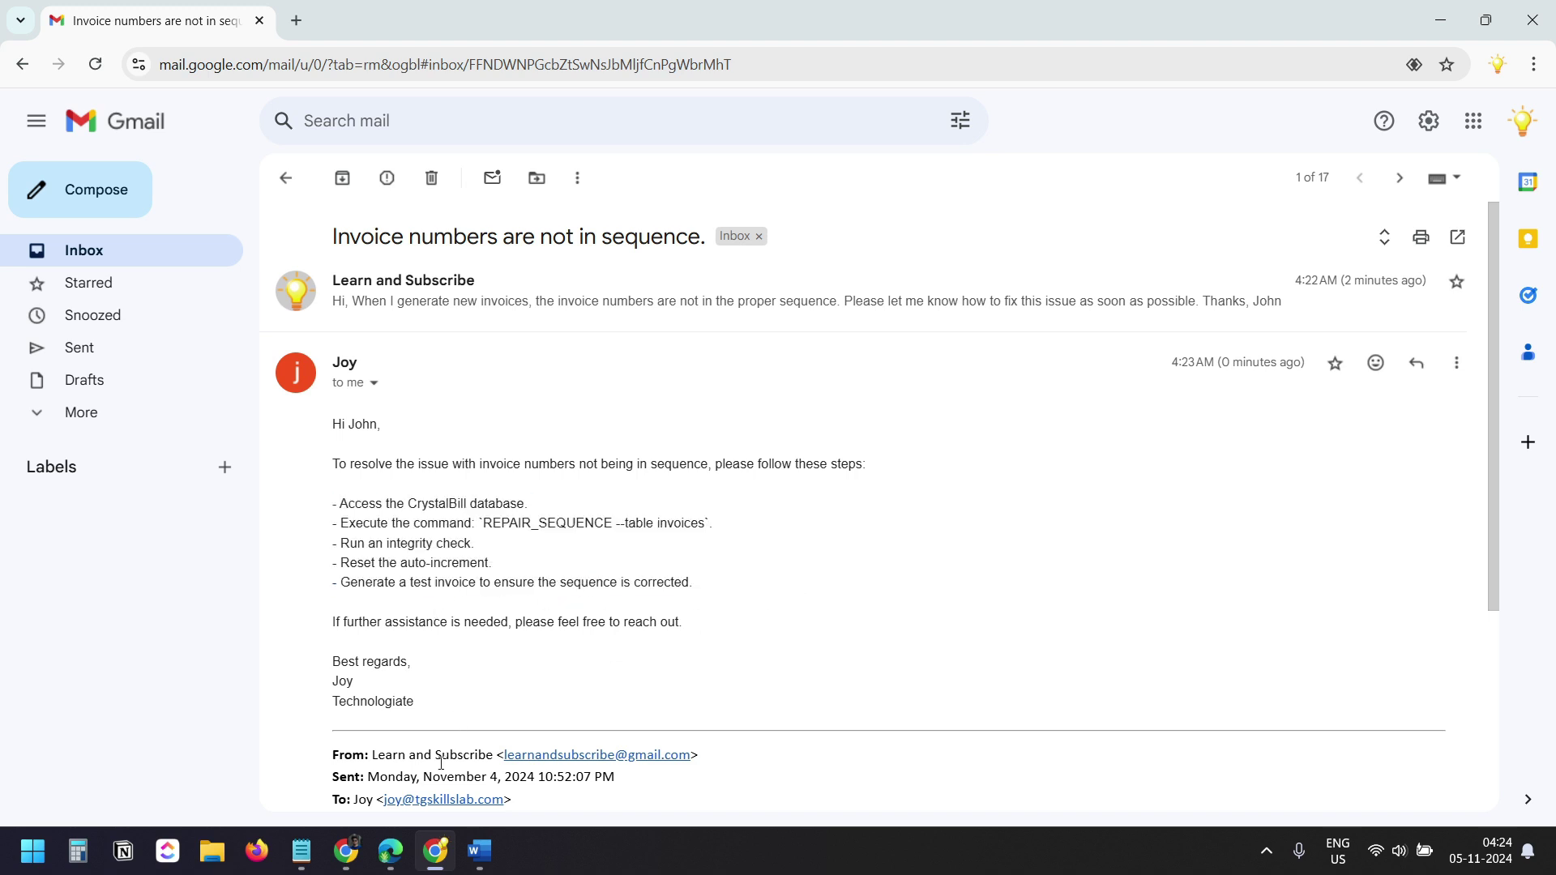
Review the Run step's assistant instructions, briefly checking the OpenAI assistant's + Files dialog
key("alt+Tab")
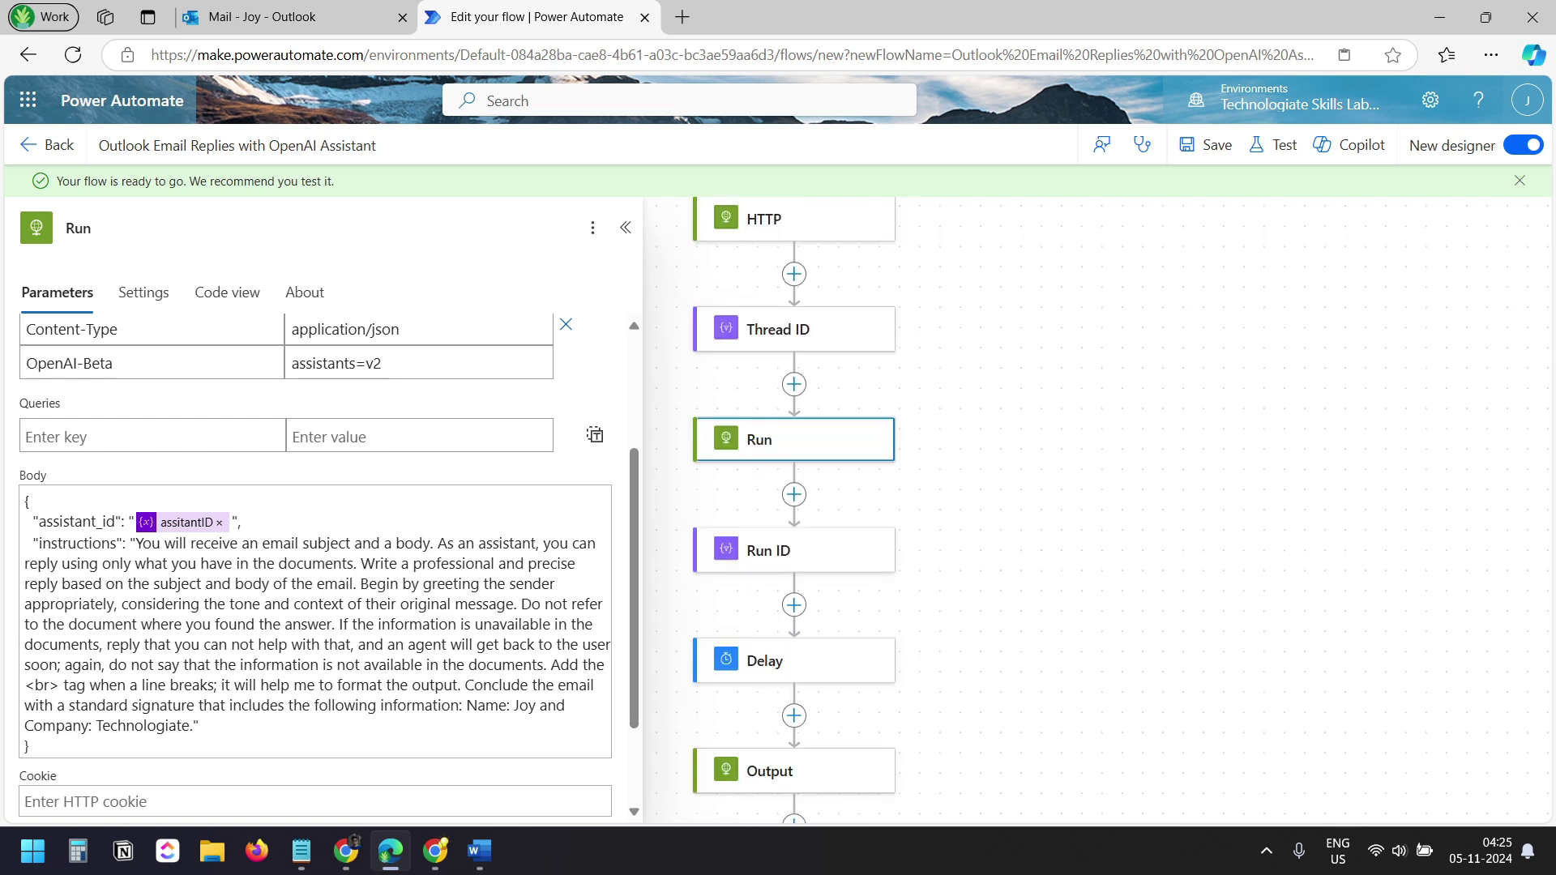
key("alt+Tab")
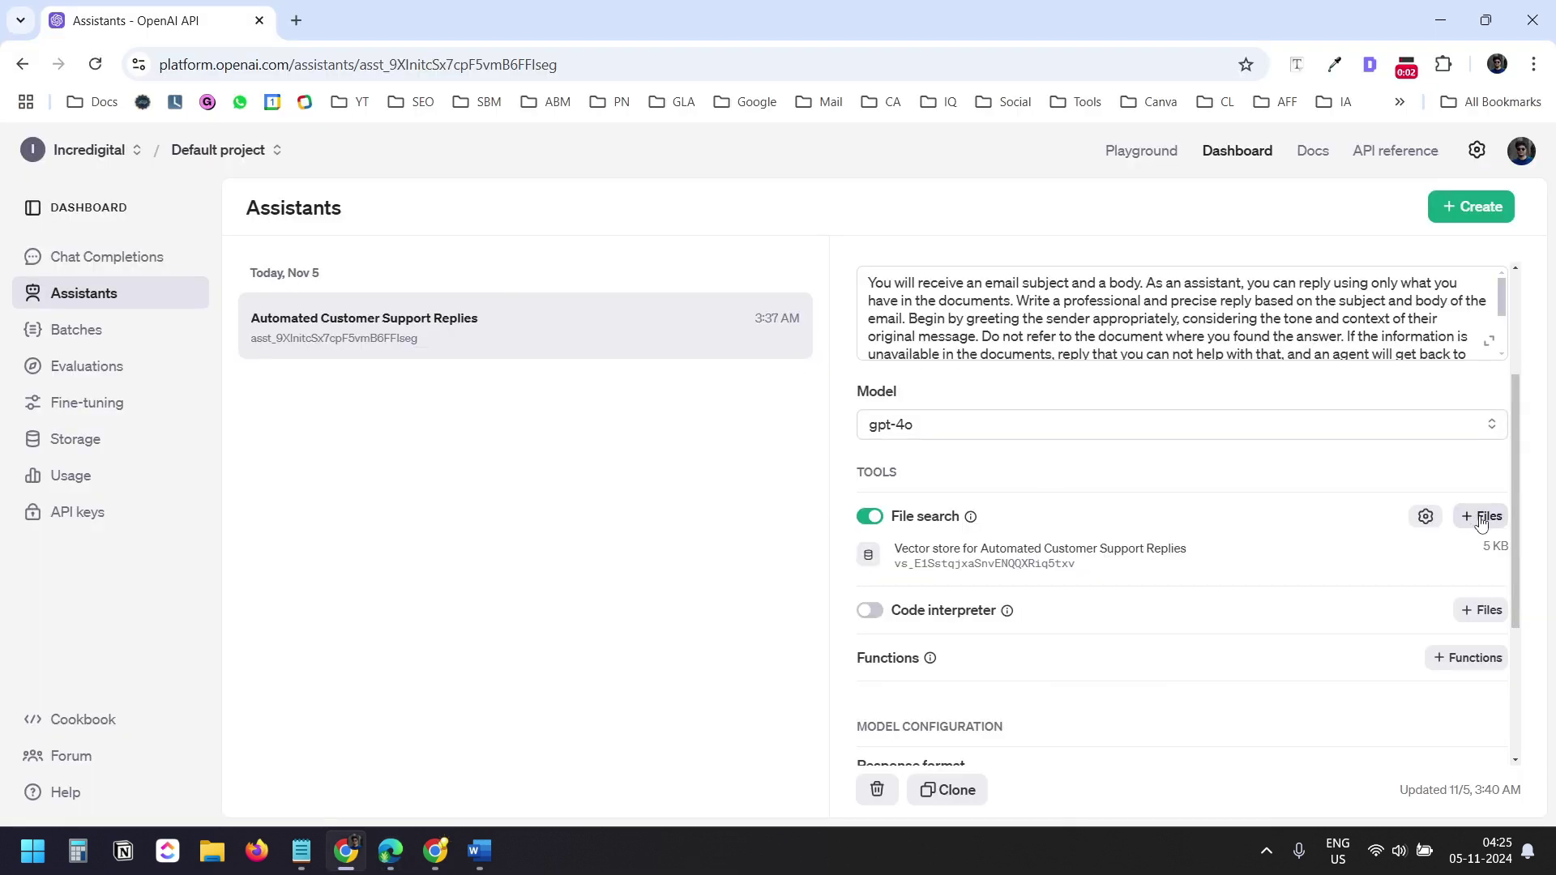
left_click(1482, 517)
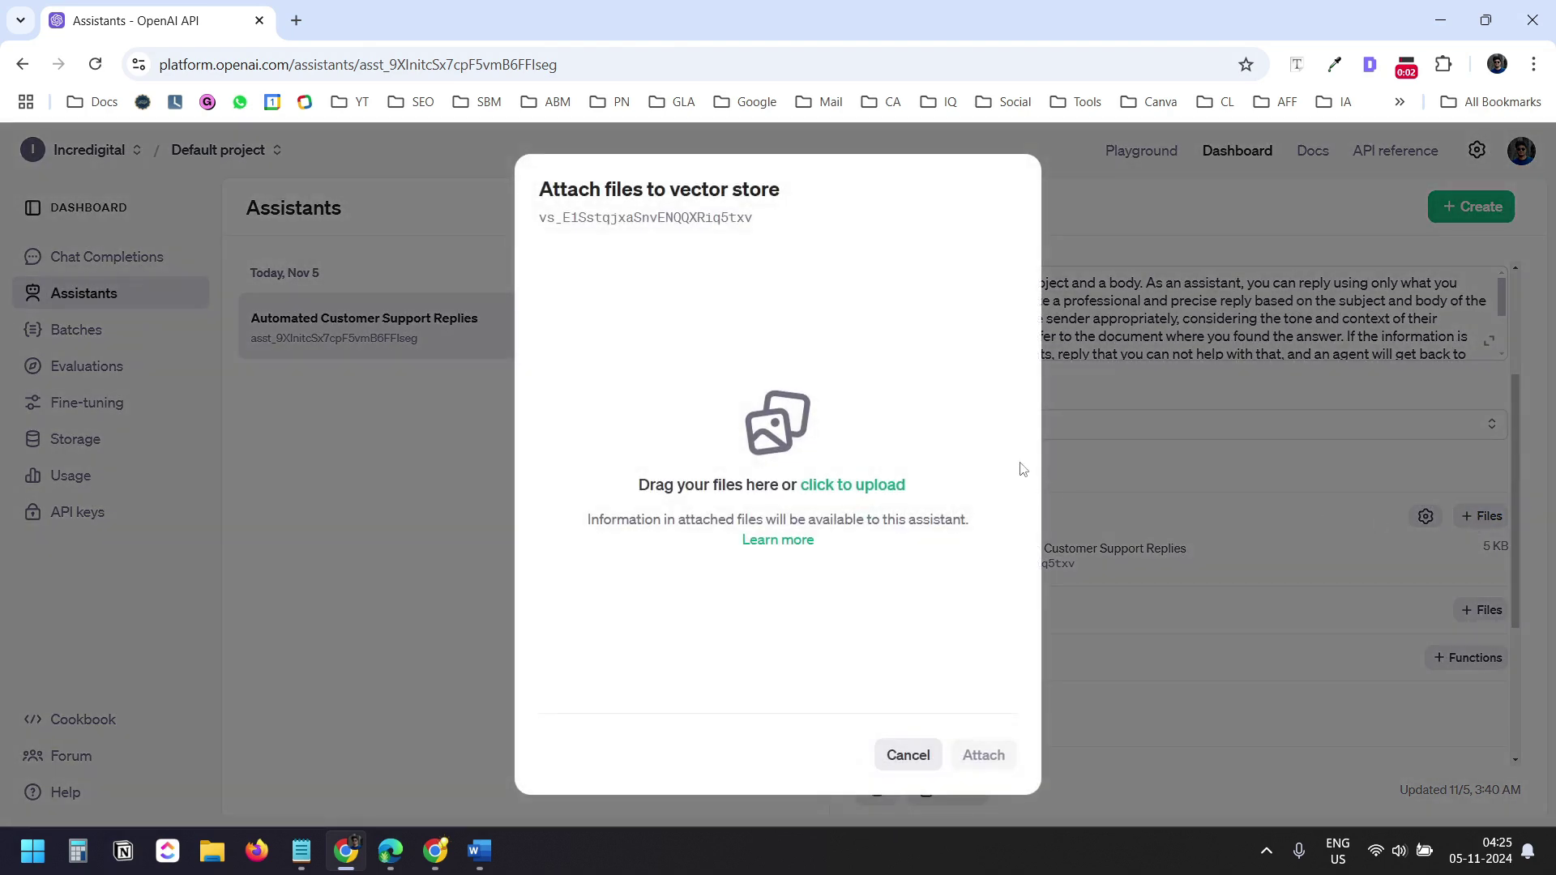
key("alt+Tab")
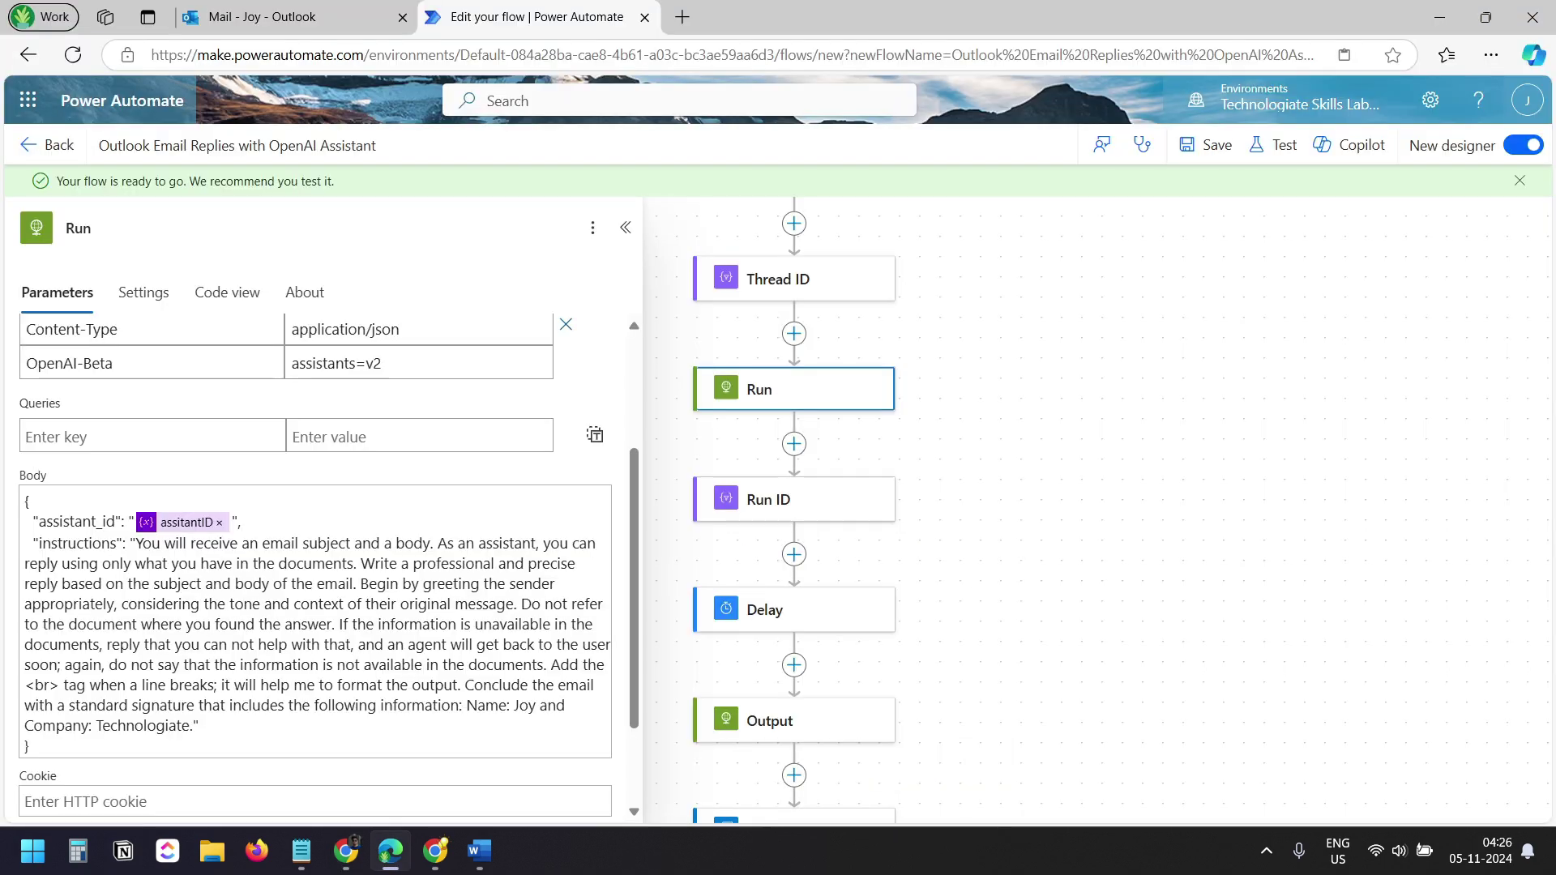